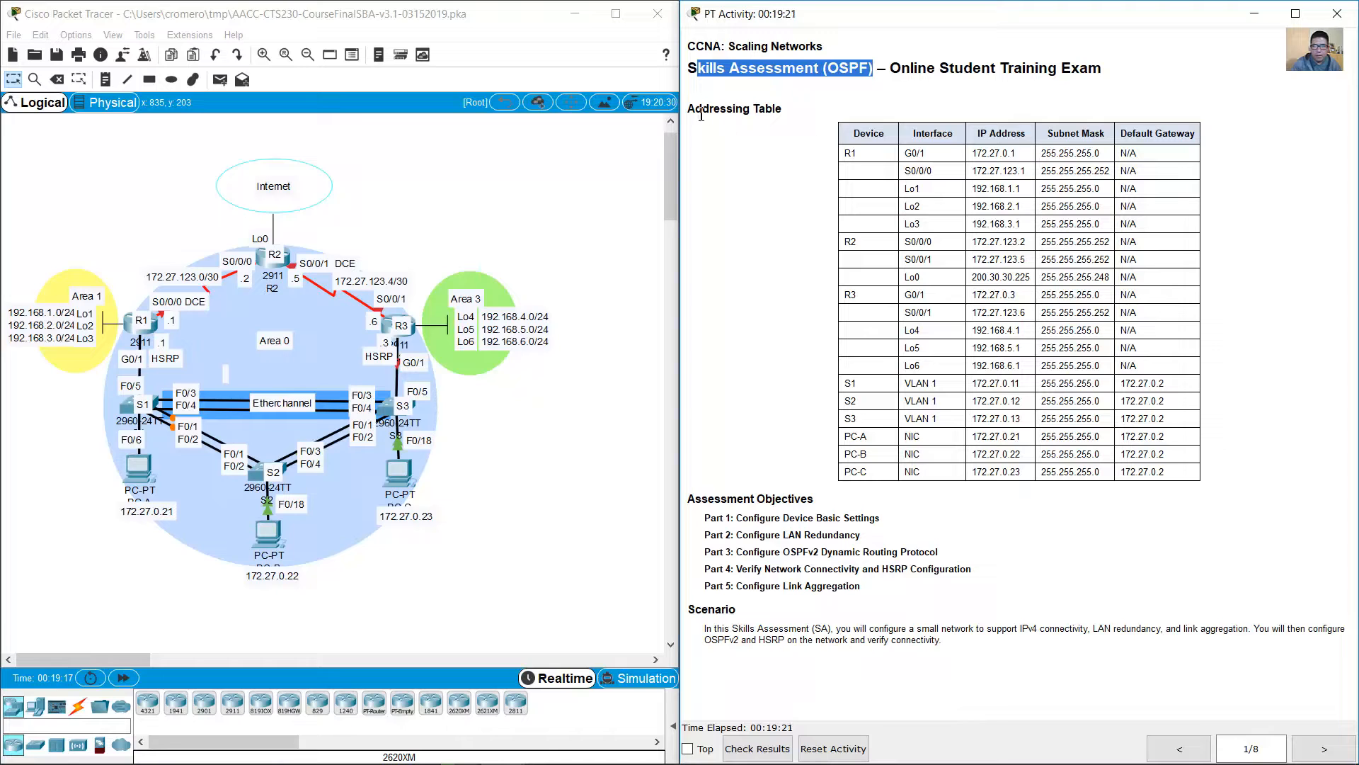
Step: Examine the addressing table and compare R2's Lo0 entry with the loopback 0 address noted in Notepad
left_click_drag(697, 109, 783, 110)
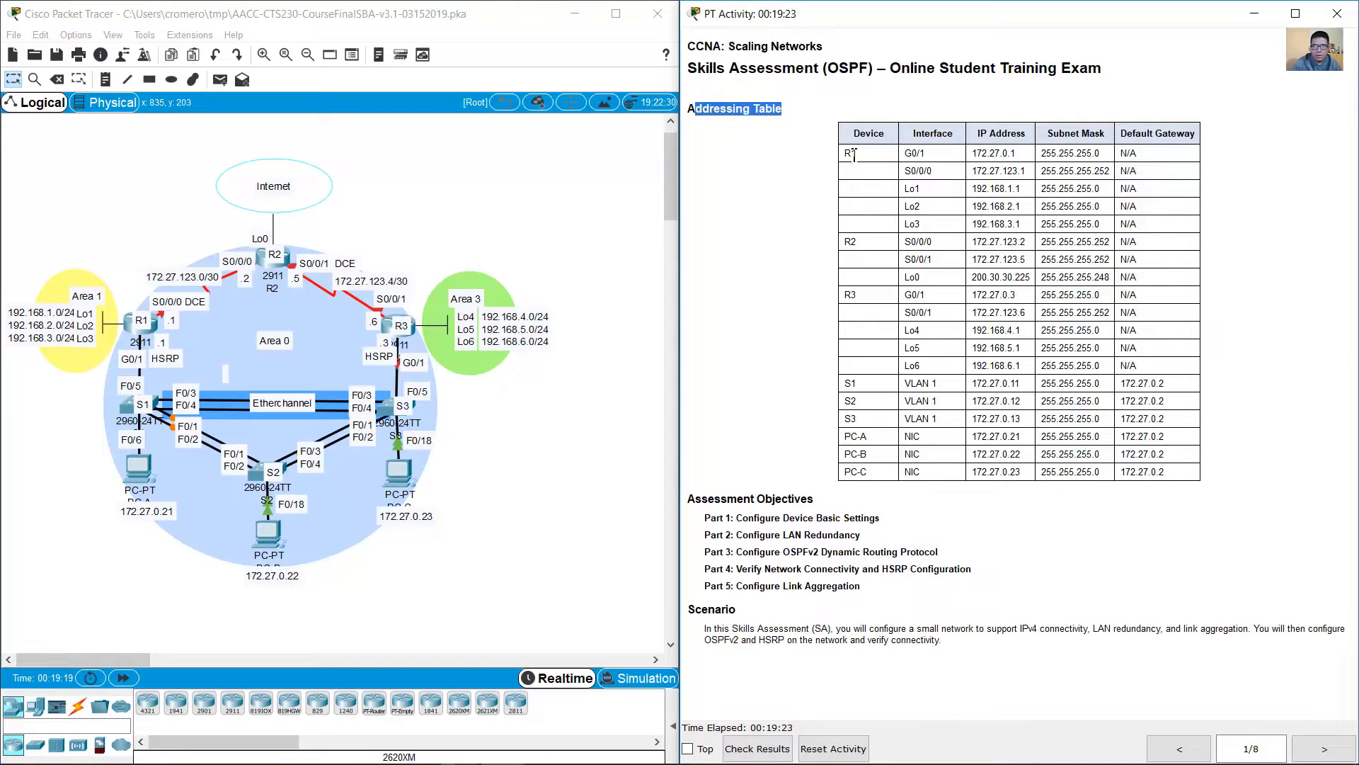
left_click_drag(844, 150, 957, 249)
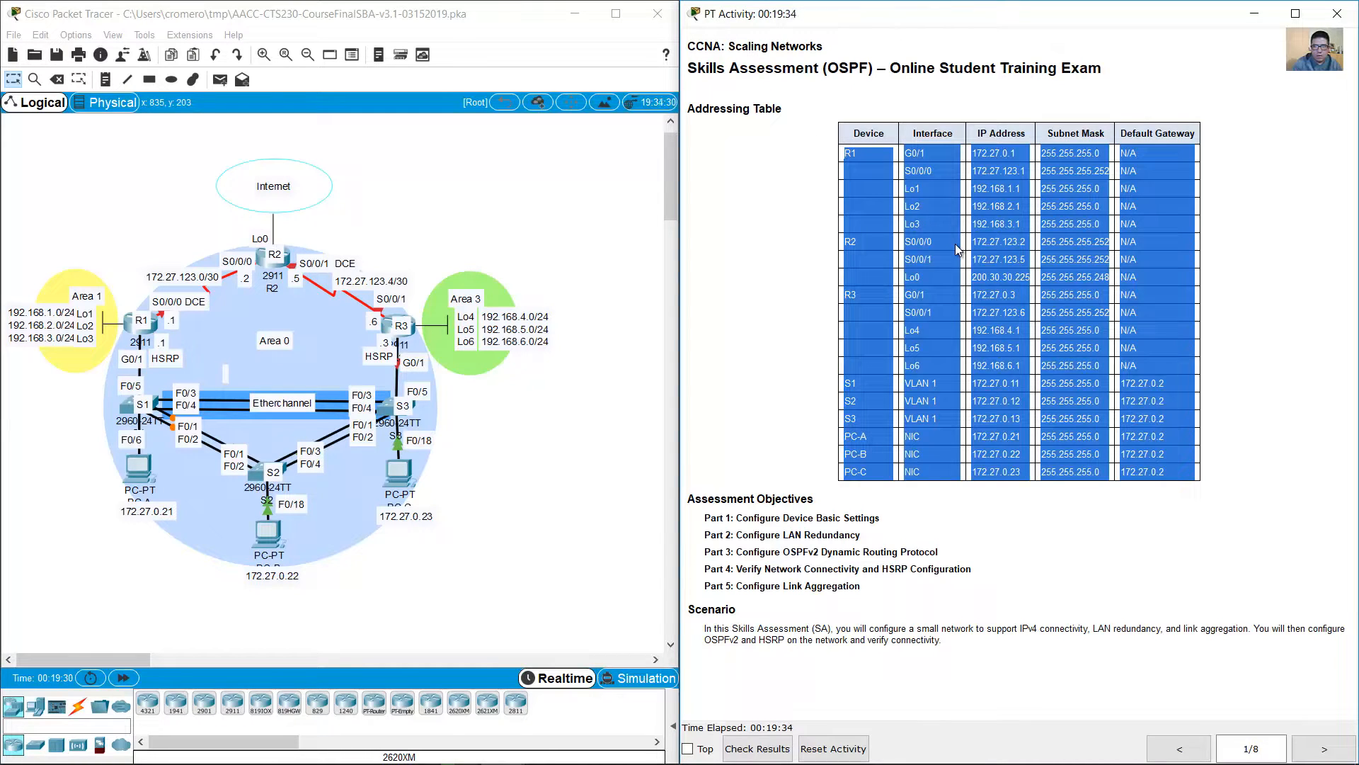
left_click(886, 249)
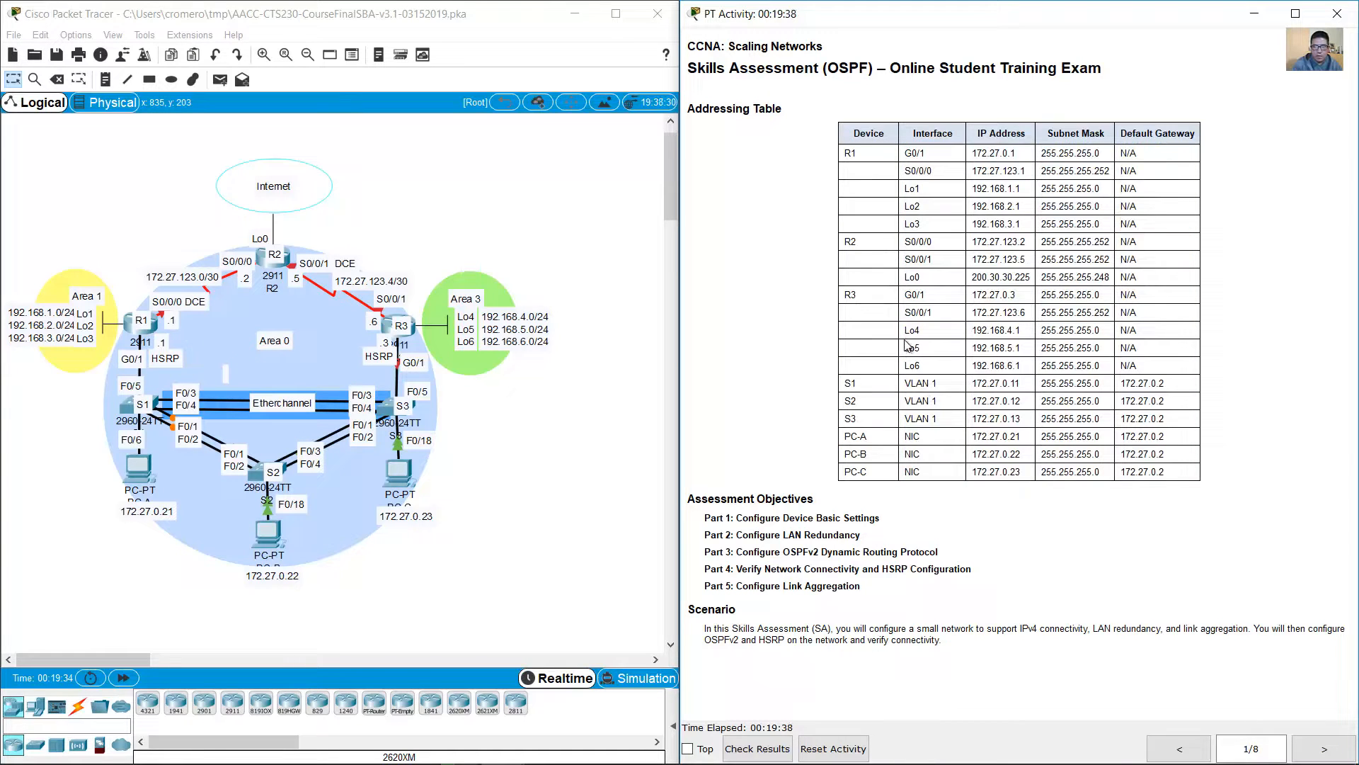
double_click(878, 244)
left_click_drag(910, 277, 1157, 277)
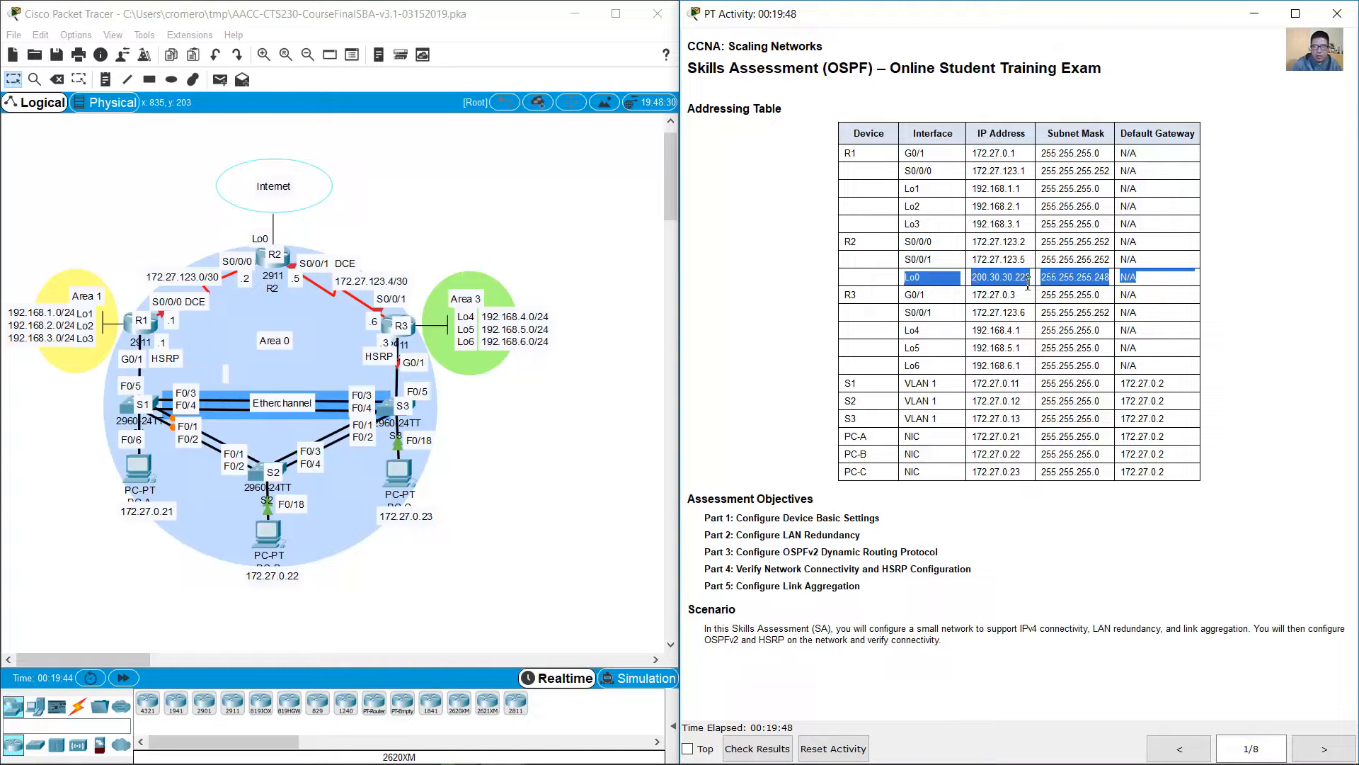
mouse_move(467, 761)
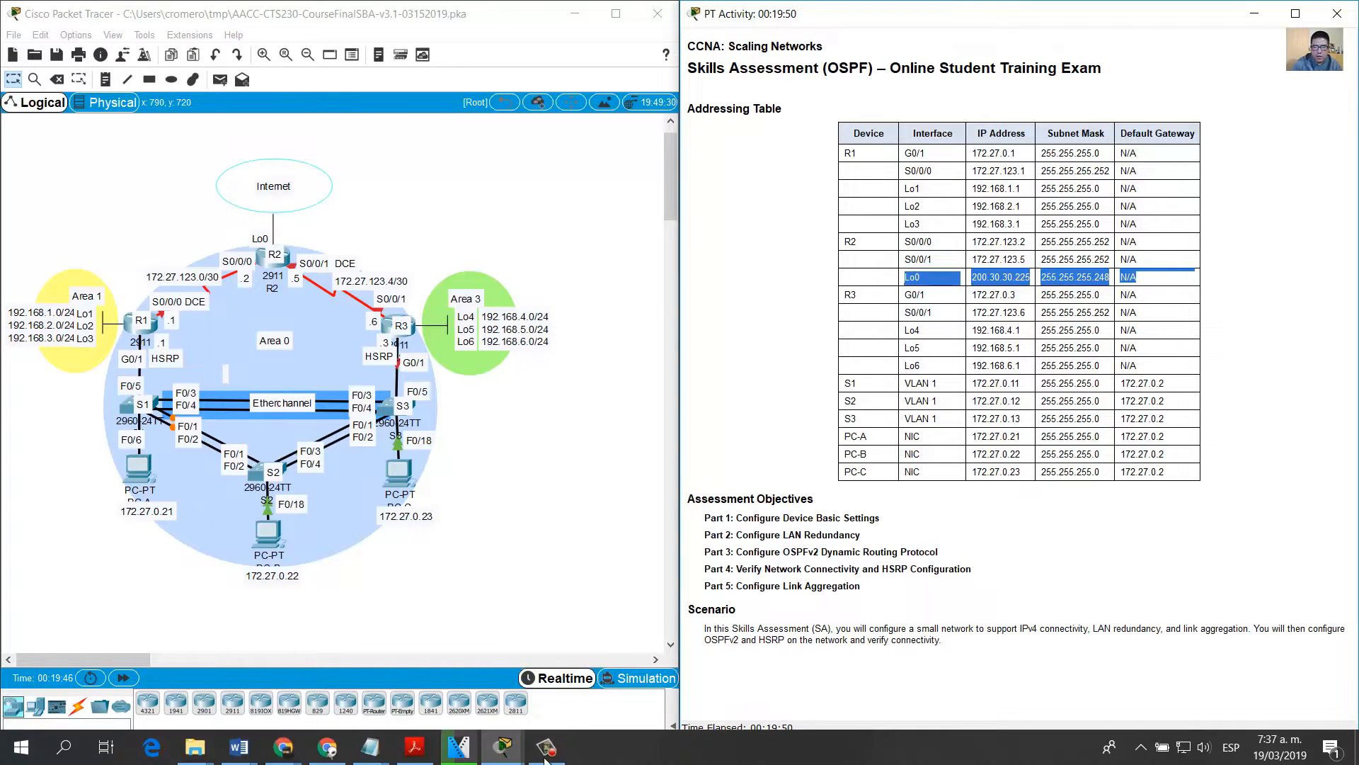
mouse_move(371, 747)
left_click(457, 702)
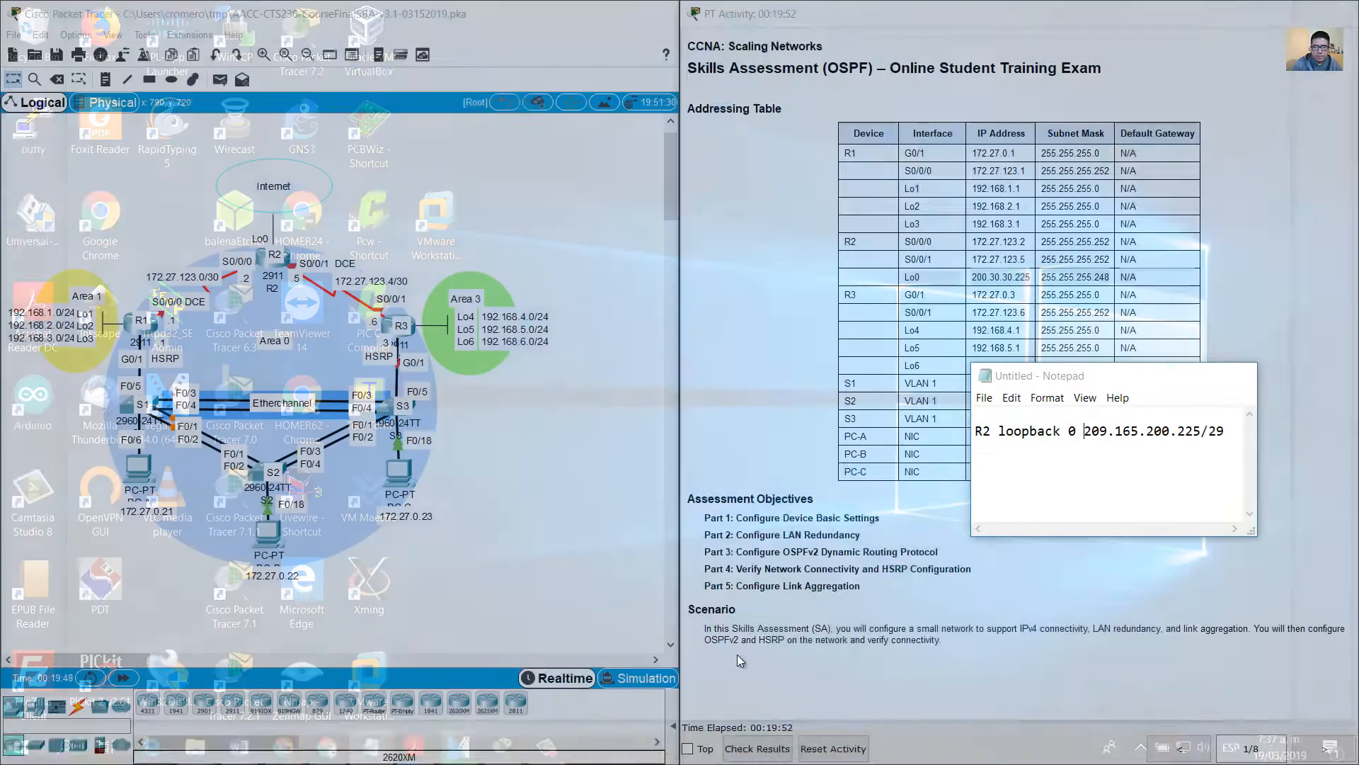
left_click_drag(1037, 382, 965, 293)
mouse_move(910, 344)
left_mouse_down()
mouse_move(1154, 337)
mouse_move(907, 355)
left_mouse_up()
left_click(1154, 342)
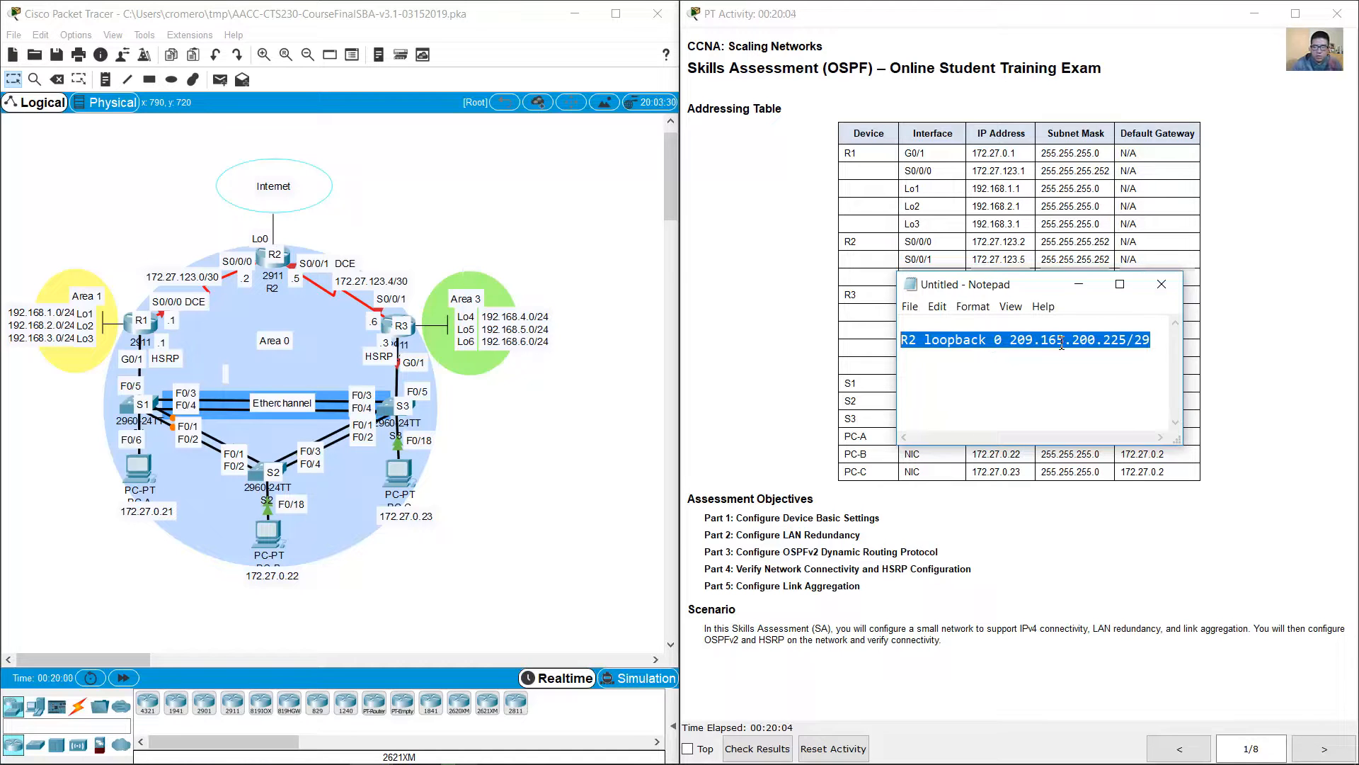
left_click(1075, 286)
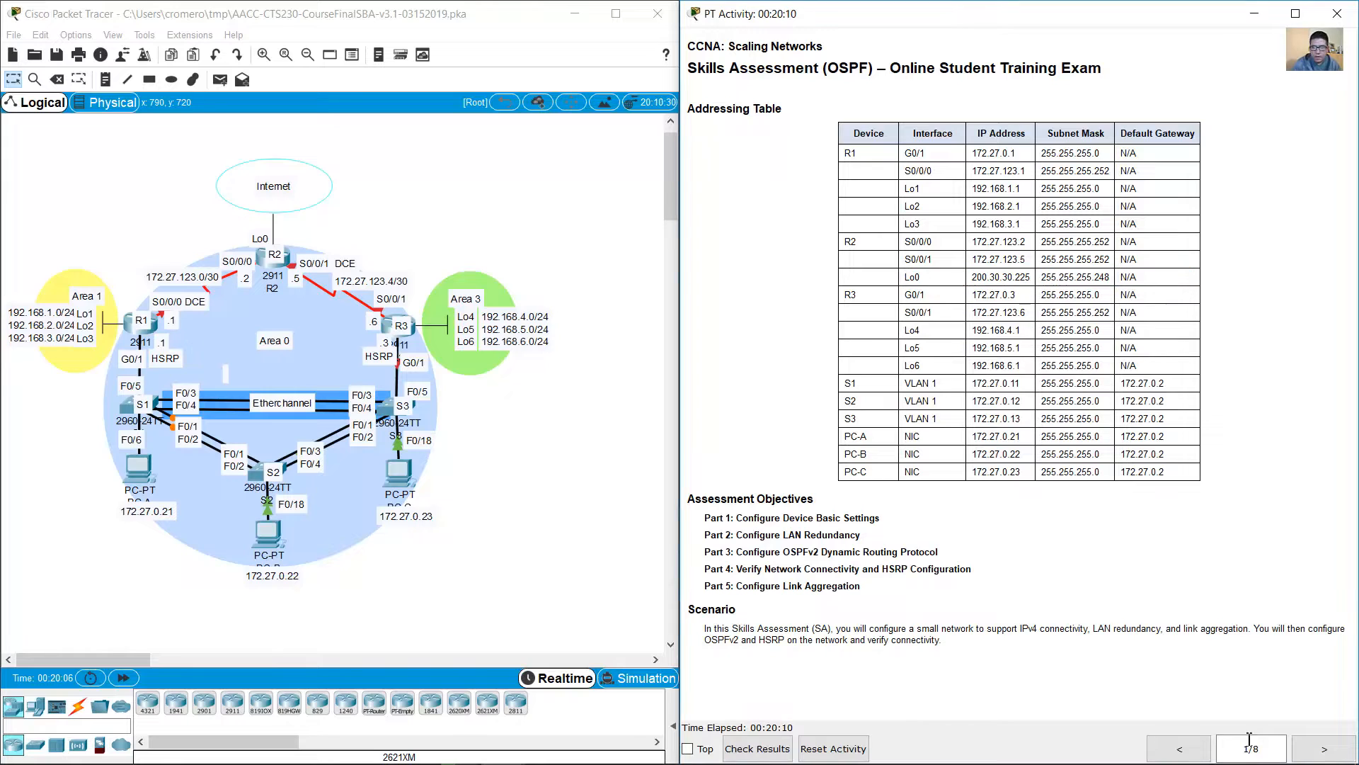
Step: Review the Part 1 router instructions for R1 and open R1's command line in a widened window below the topology
left_click(1324, 749)
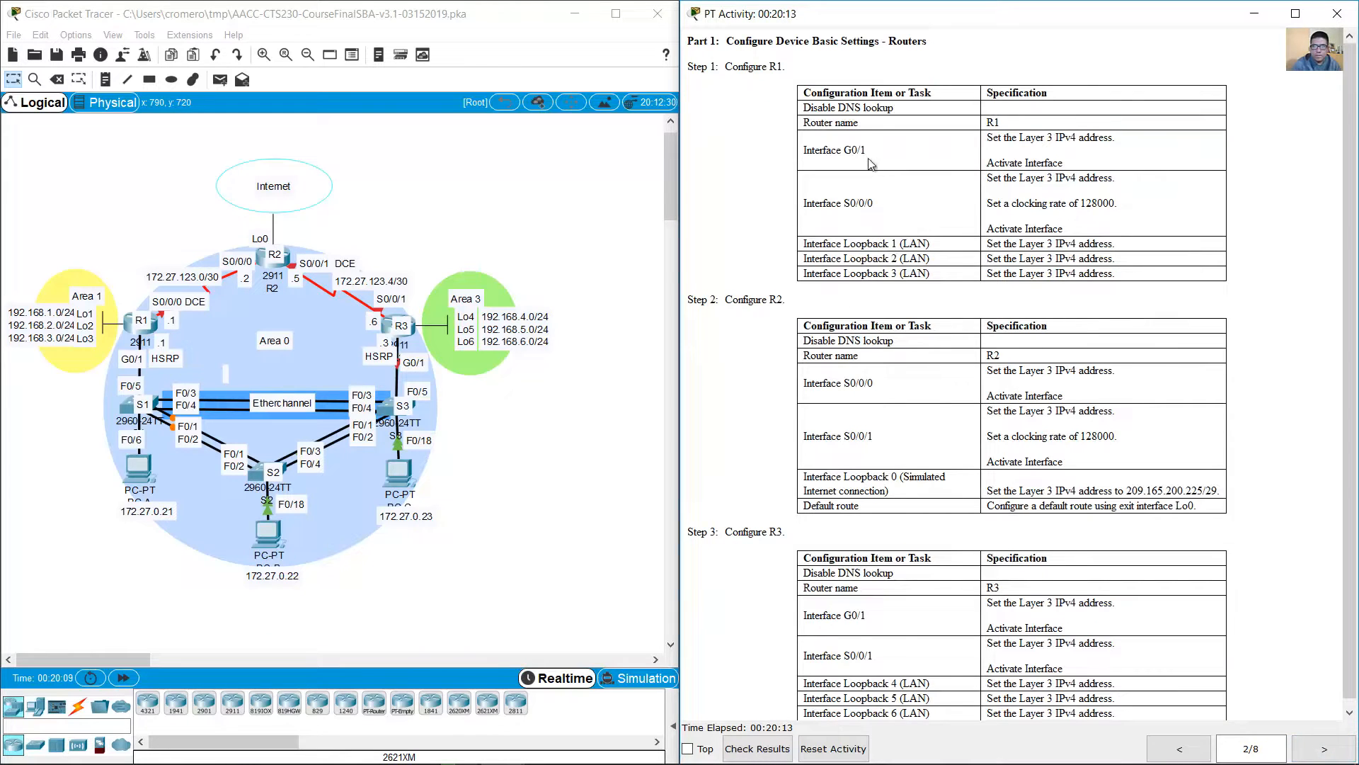
left_click_drag(734, 41, 793, 67)
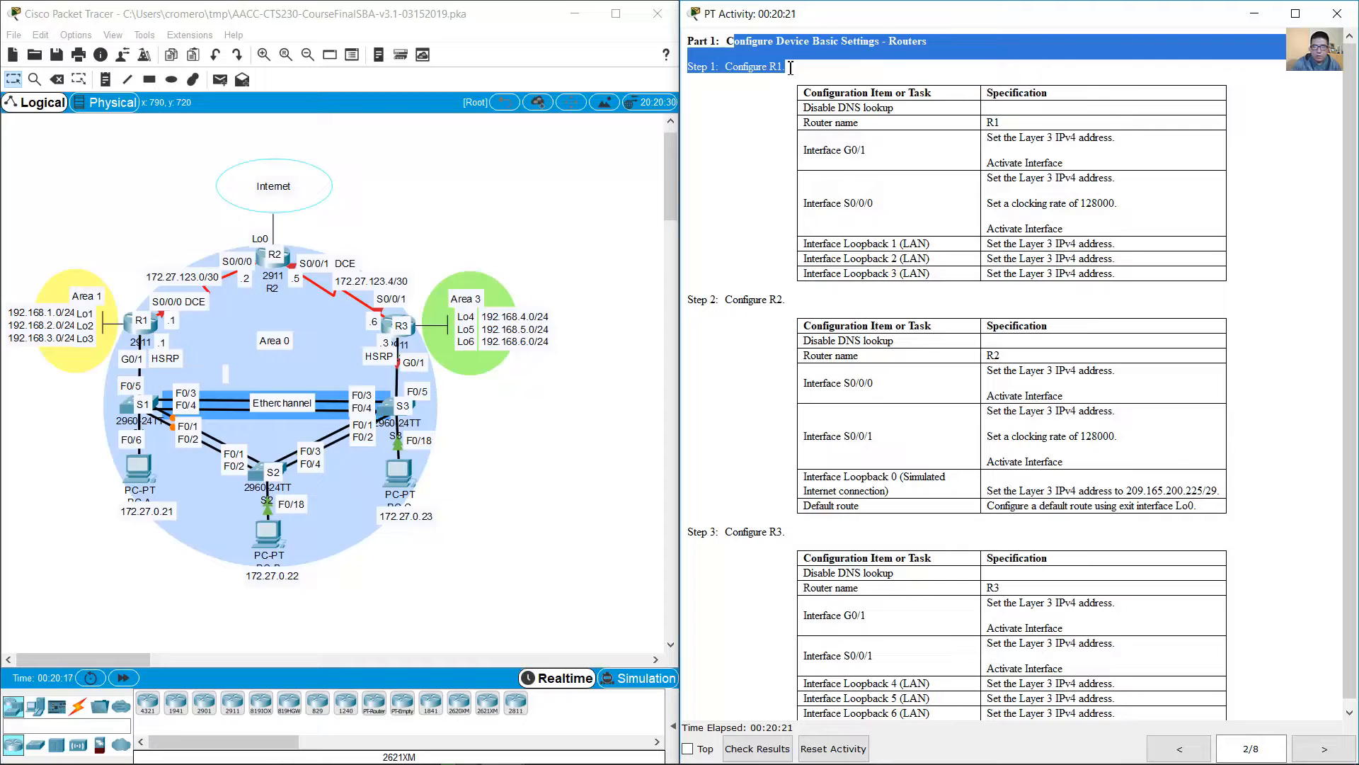
left_click_drag(791, 67, 915, 106)
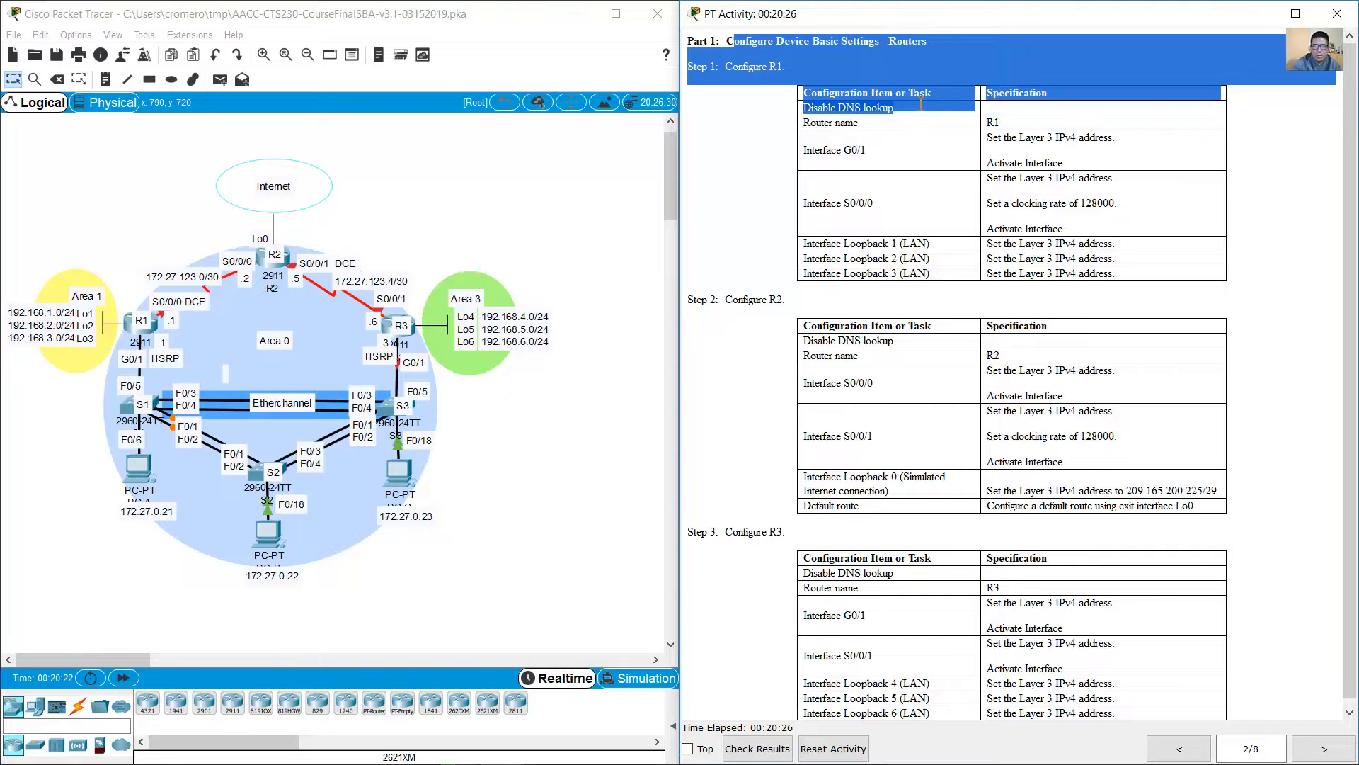
left_click(158, 323)
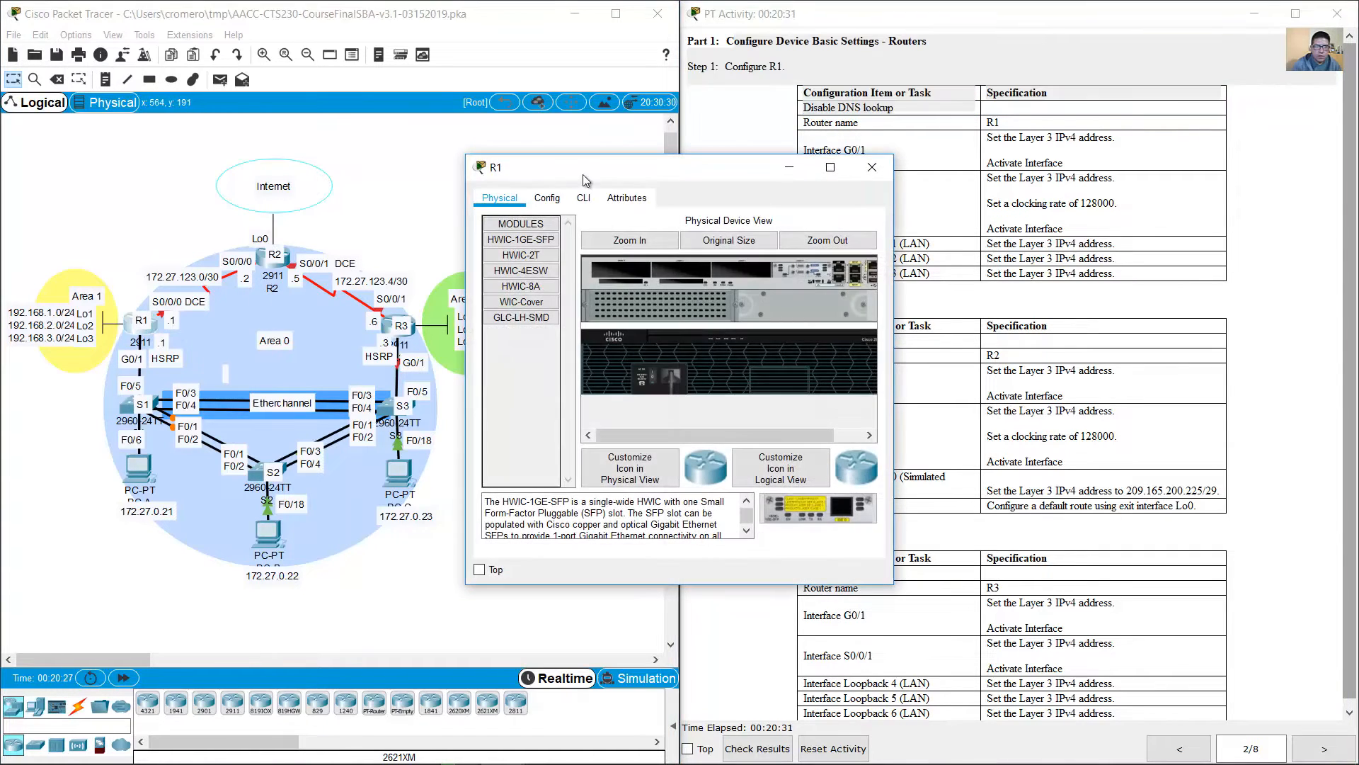
left_click_drag(667, 159, 263, 357)
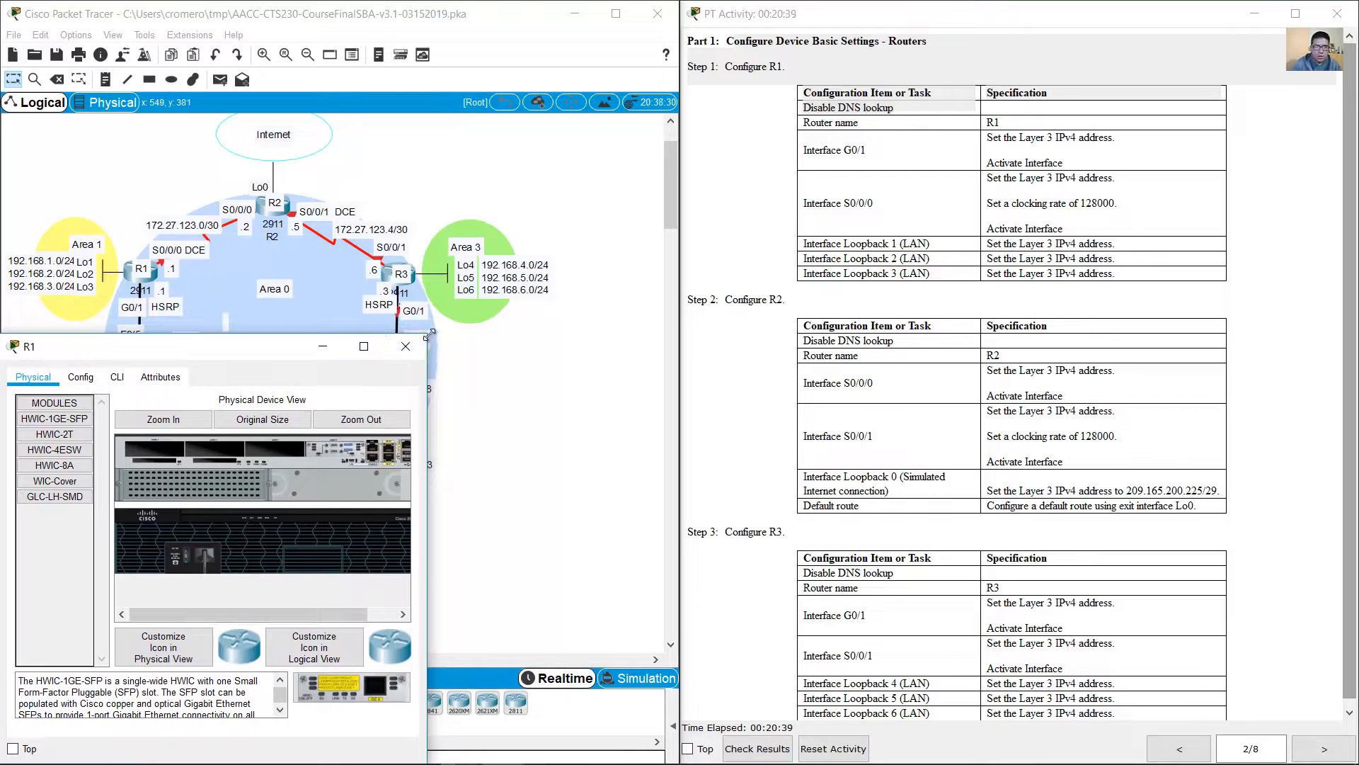
left_click_drag(430, 333, 681, 386)
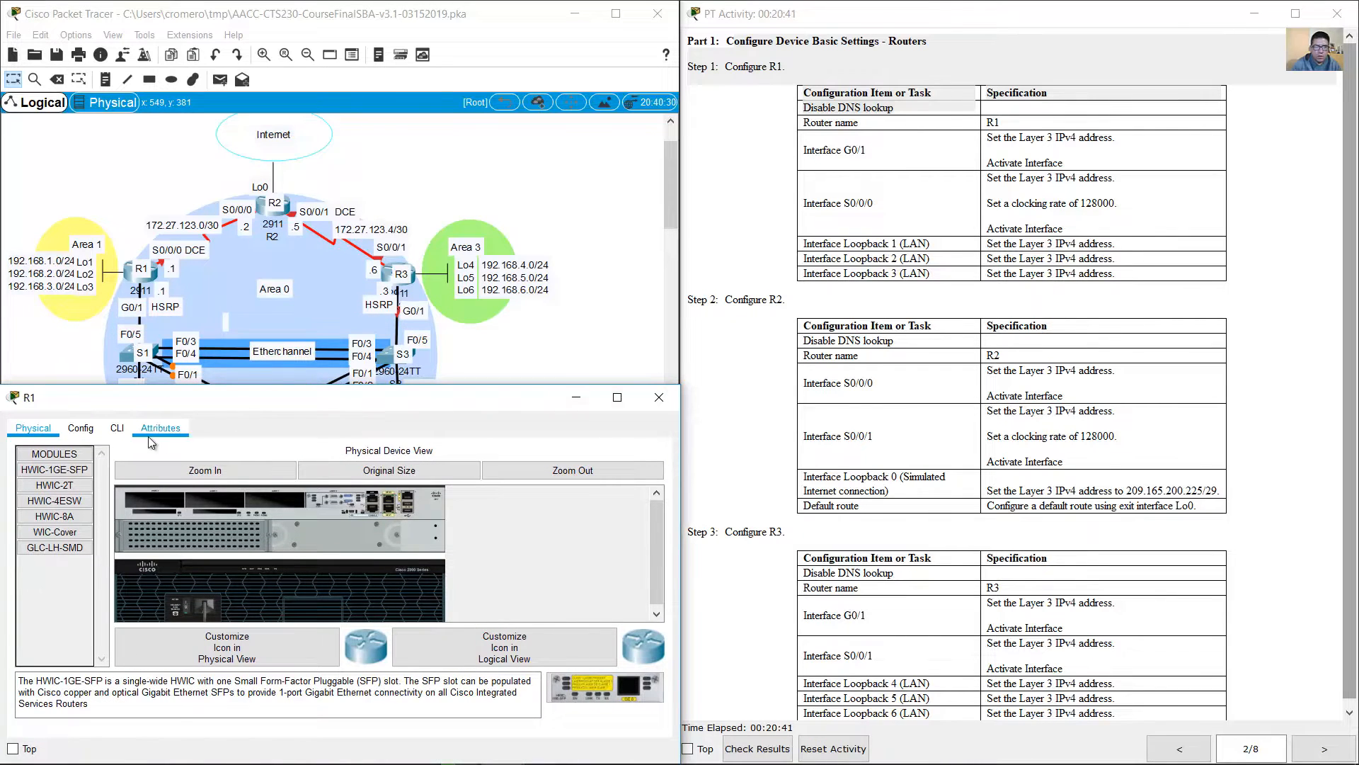
left_click(117, 428)
key("Return")
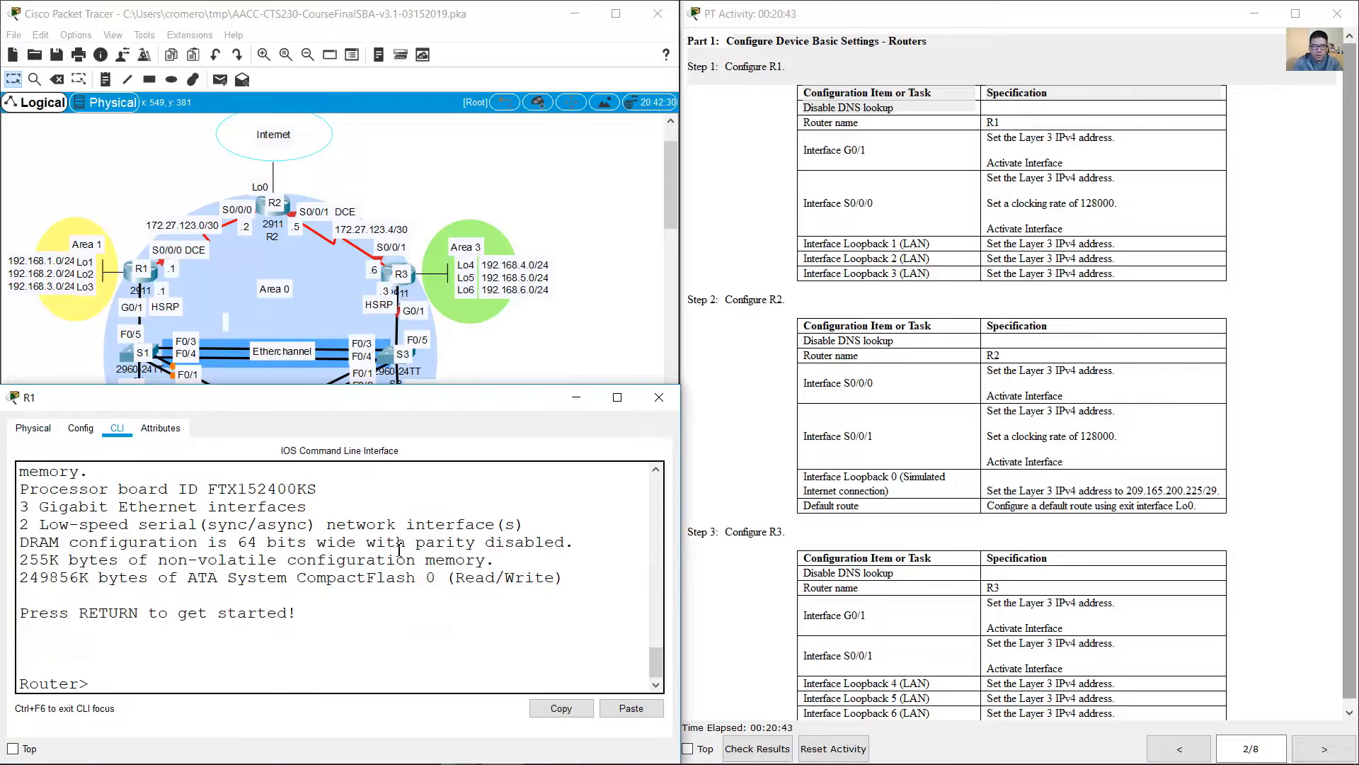
Step: Enter global configuration mode on R1 and disable DNS lookup with no ip domain-lookup
type("en")
key("Return")
type("conf term")
key("Return")
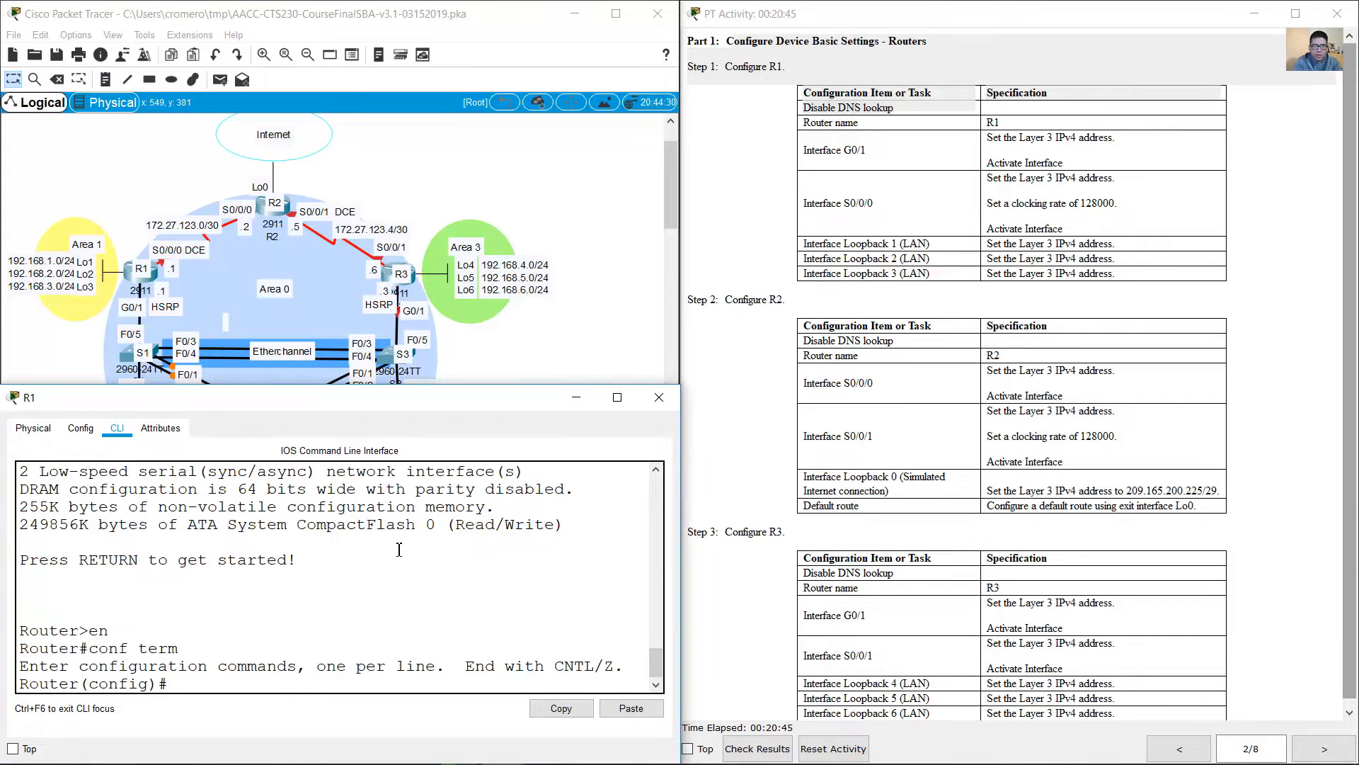
type("no ip domain-look")
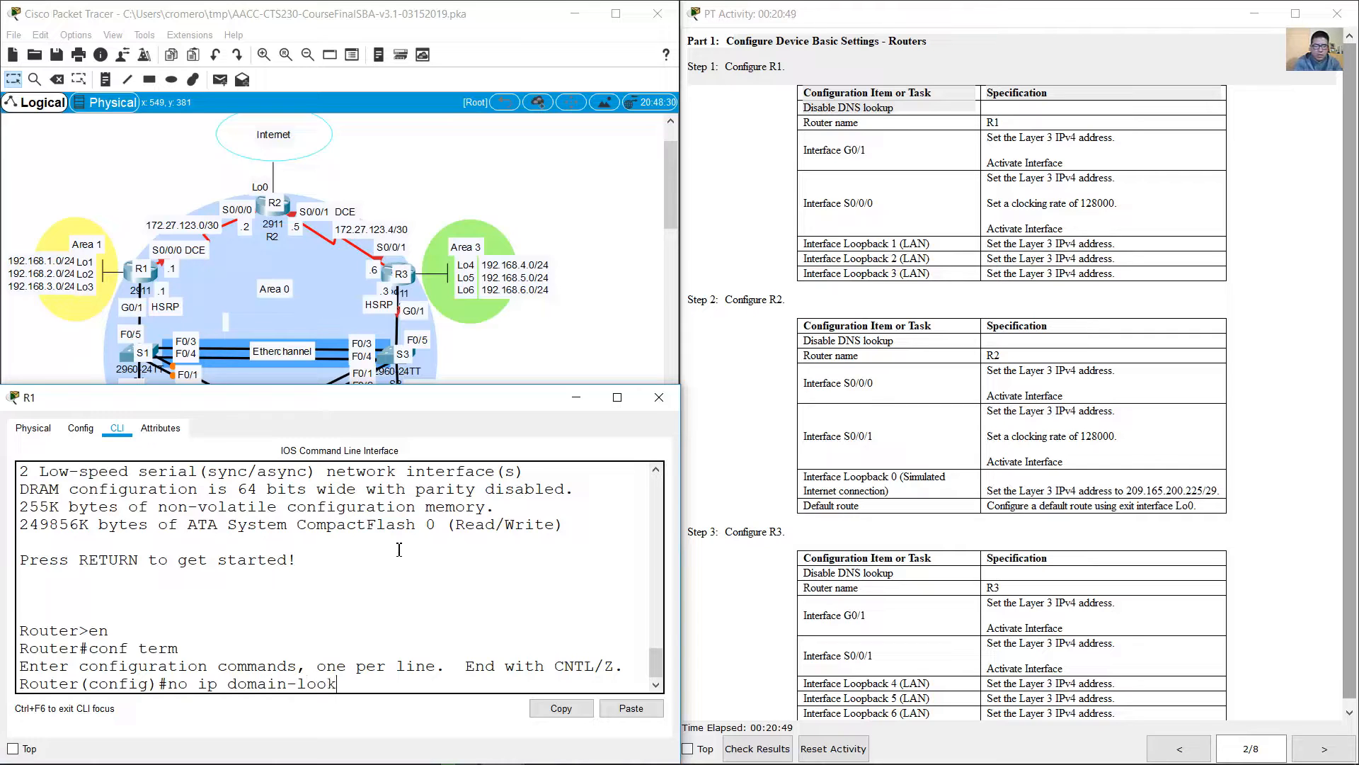
type("up")
key("Return")
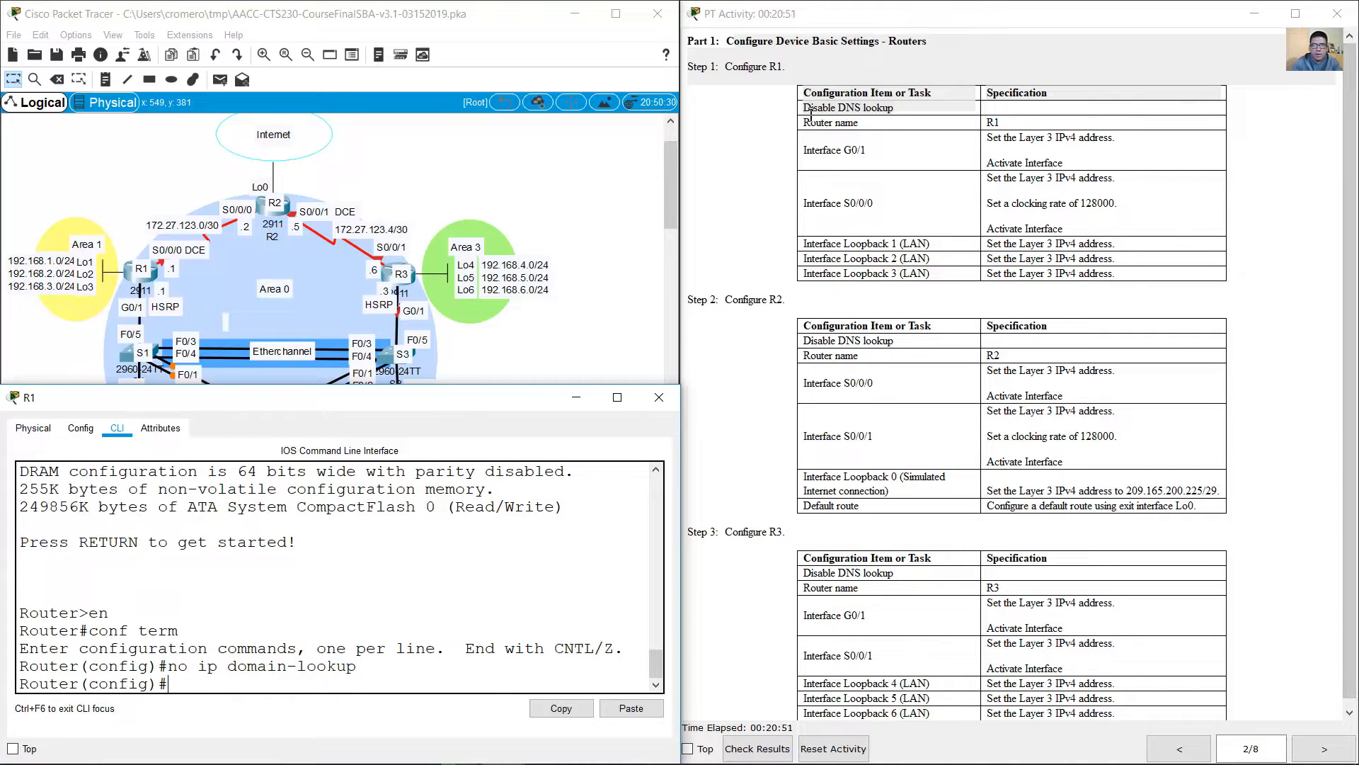
Step: Set the router's hostname to R1, as specified in the Part 1 instructions
left_click_drag(805, 128, 1028, 133)
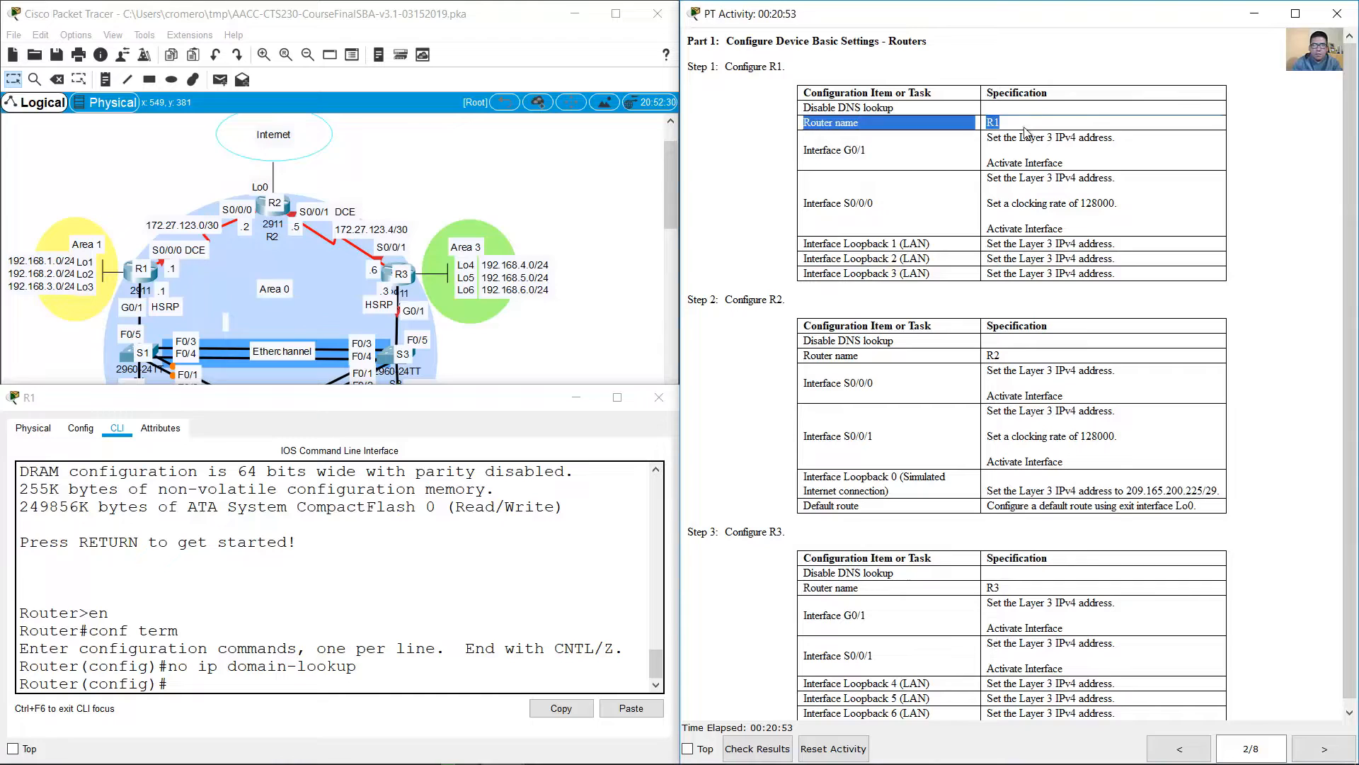
left_click(406, 569)
type("hostname")
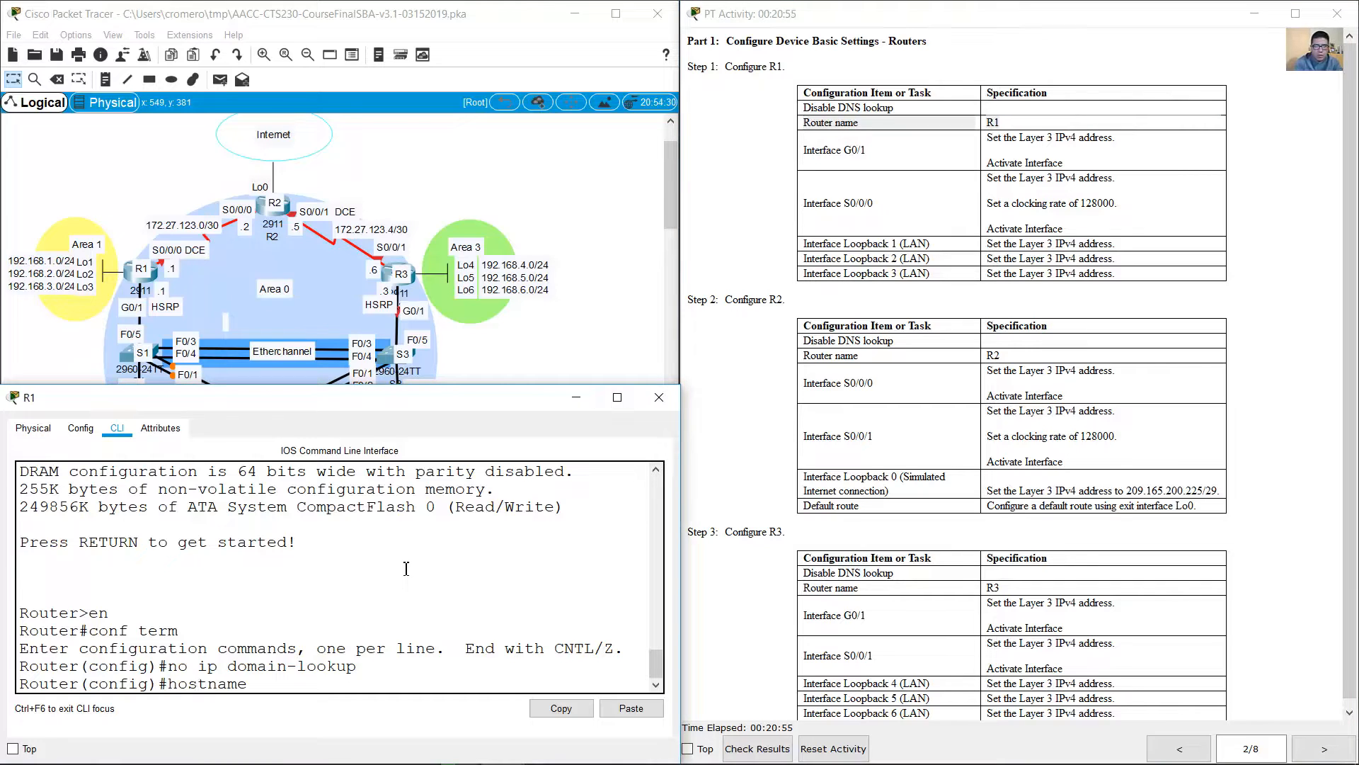
type(" R1")
key("Return")
Step: Assign IP address 172.27.0.1 with mask 255.255.255.0 from the addressing table to R1's interface g0/1
left_click_drag(847, 97, 1089, 148)
left_click(819, 150)
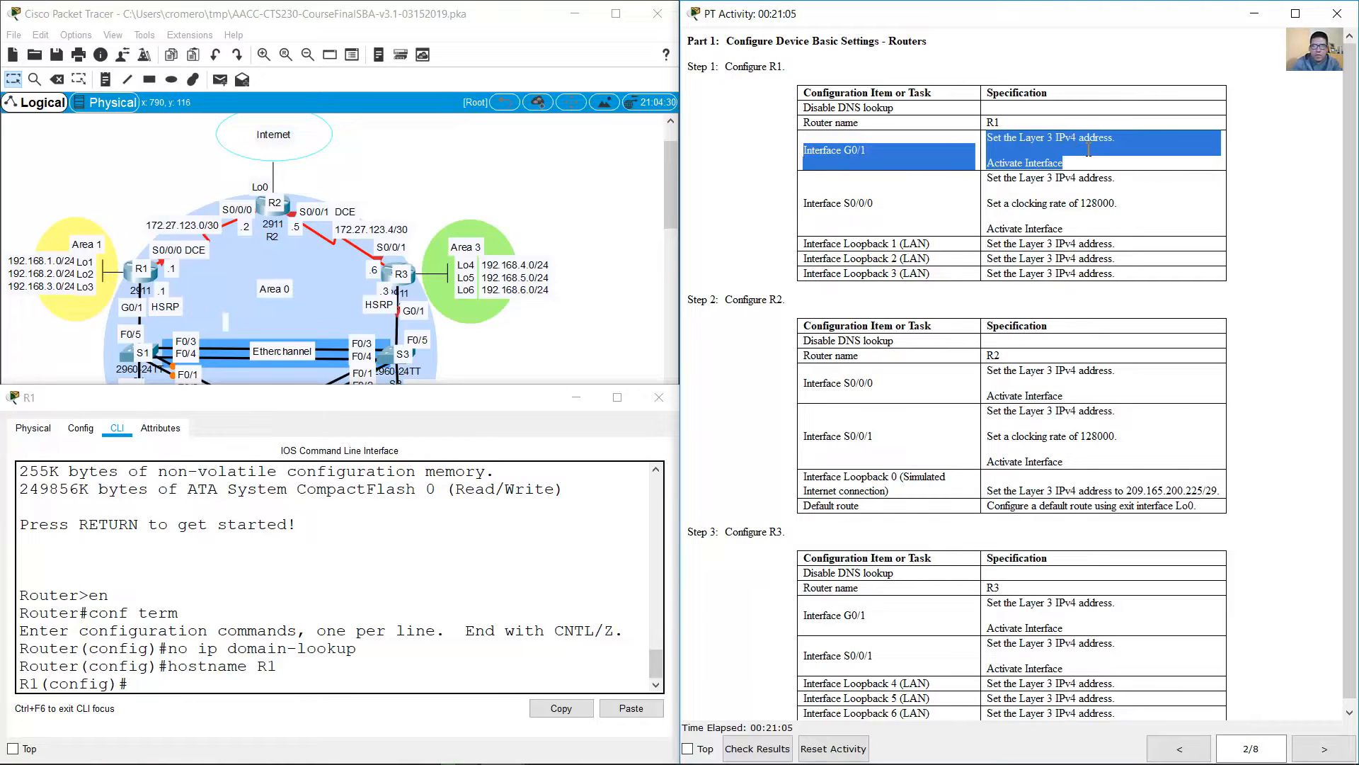
left_click(332, 577)
type("in")
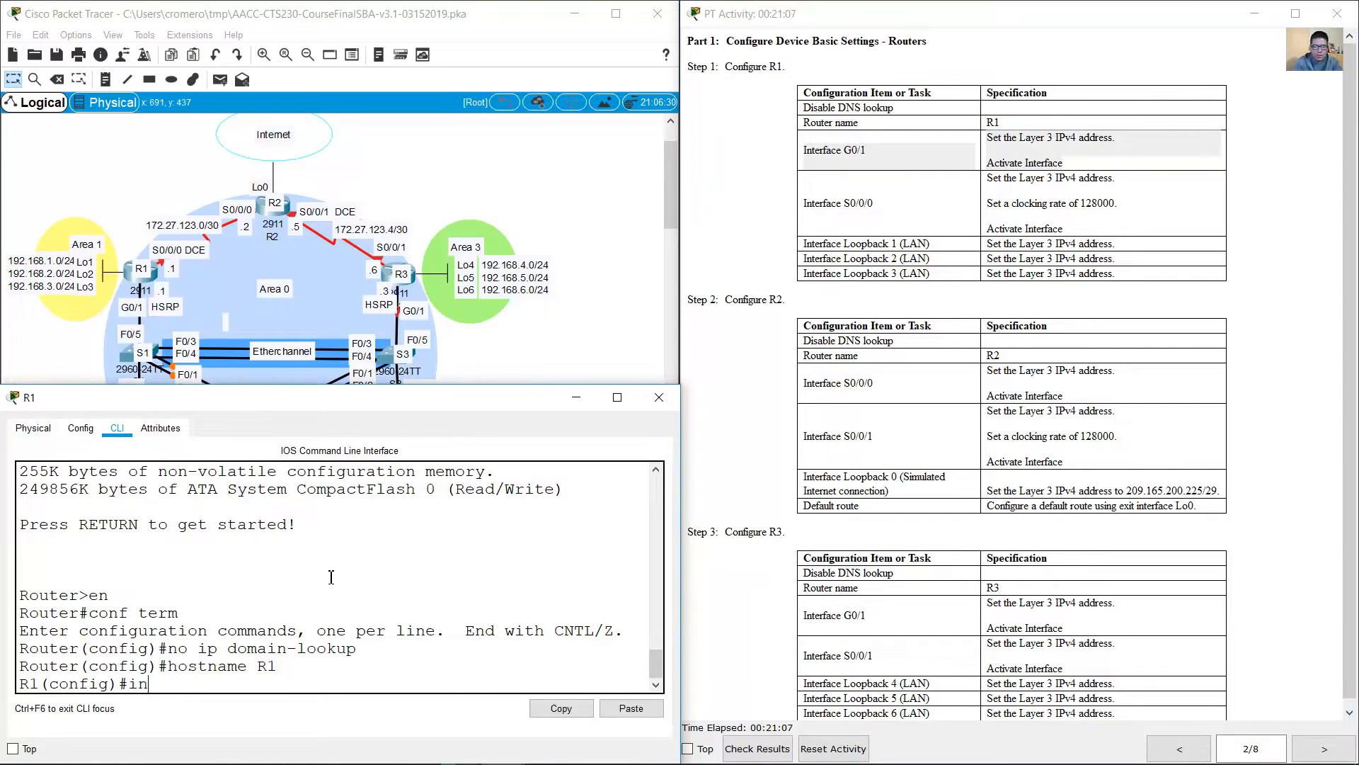
type("t g0/1")
key("Return")
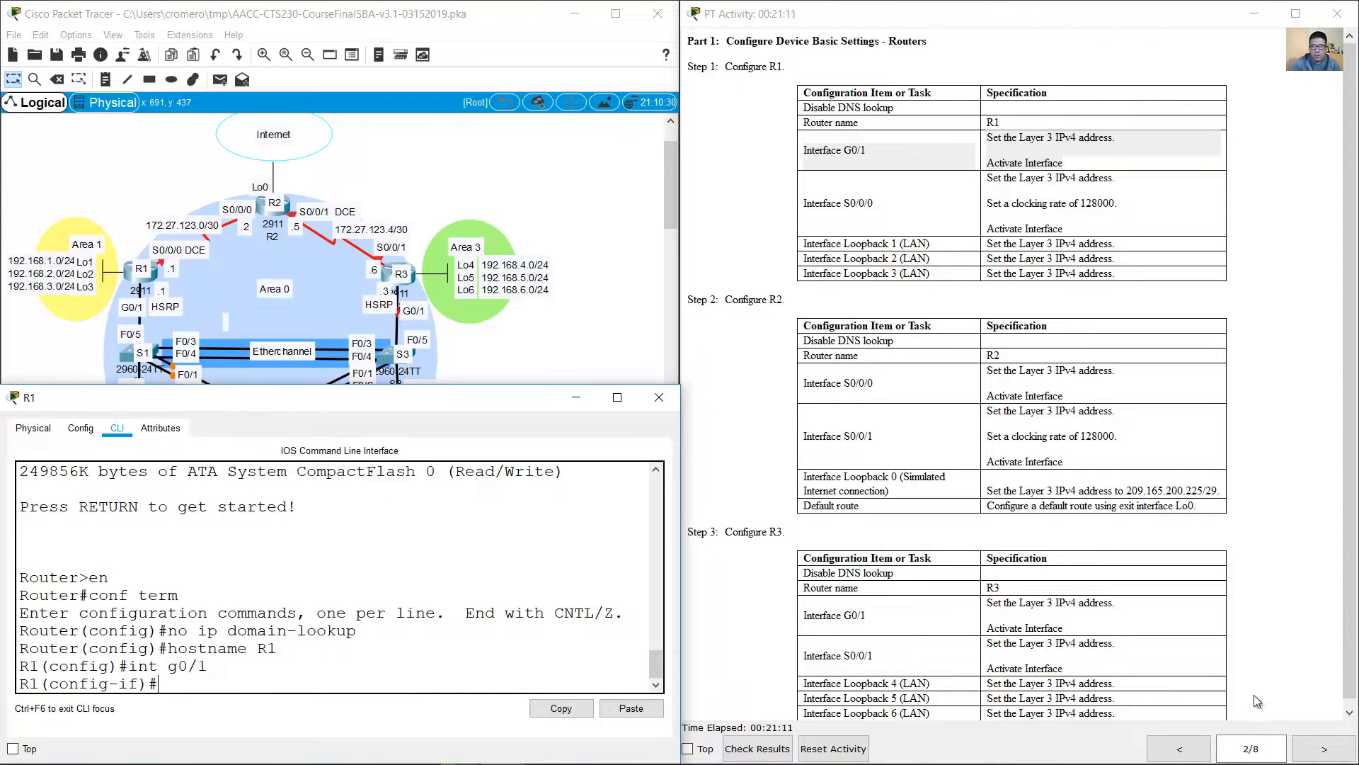
left_click(1189, 751)
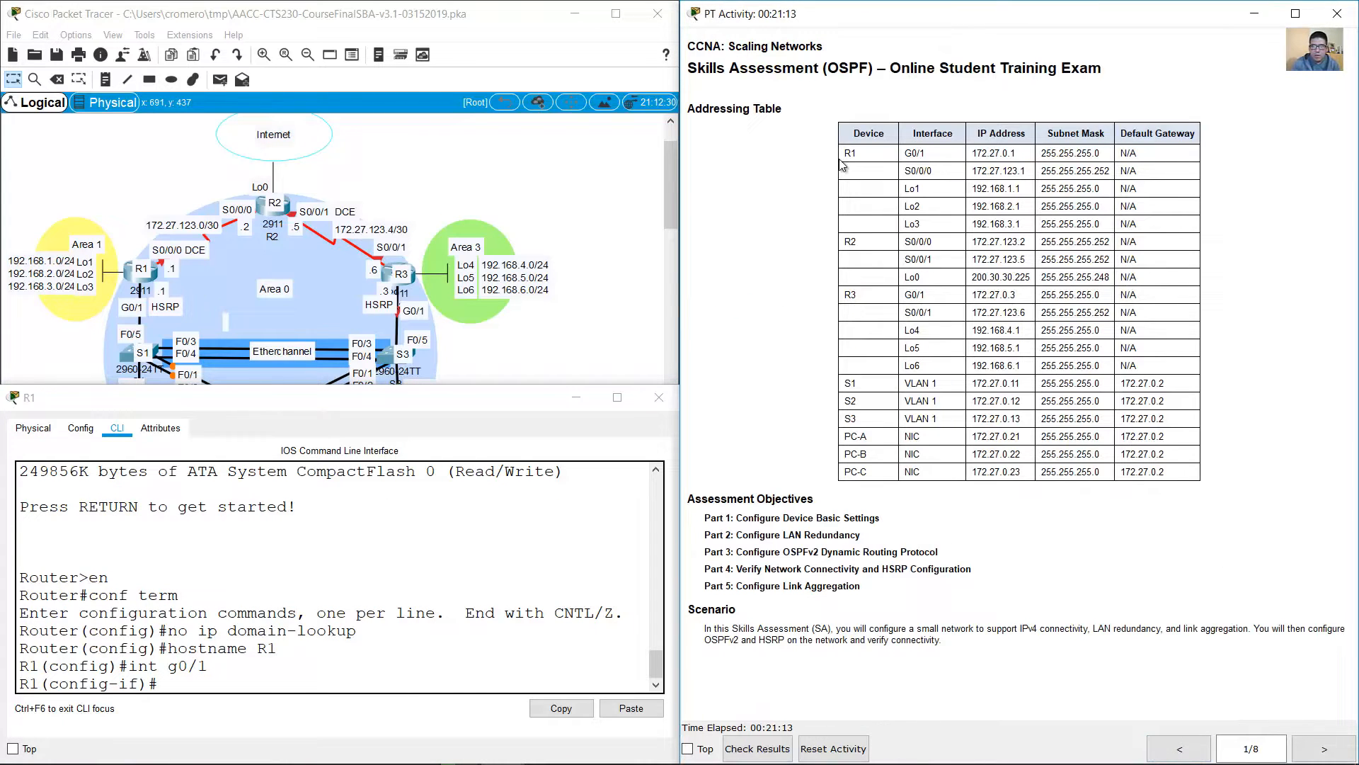
left_click_drag(849, 153, 1137, 153)
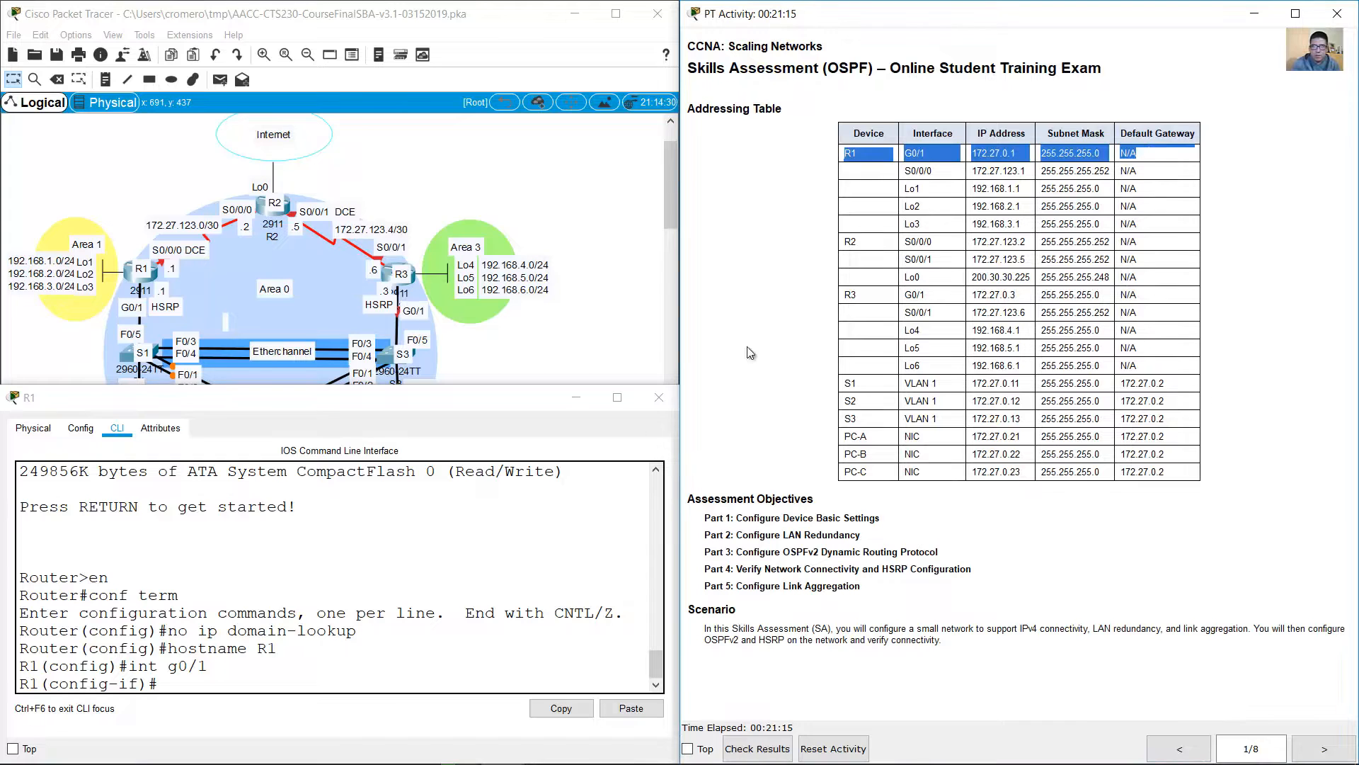
left_click(271, 652)
type("ip add")
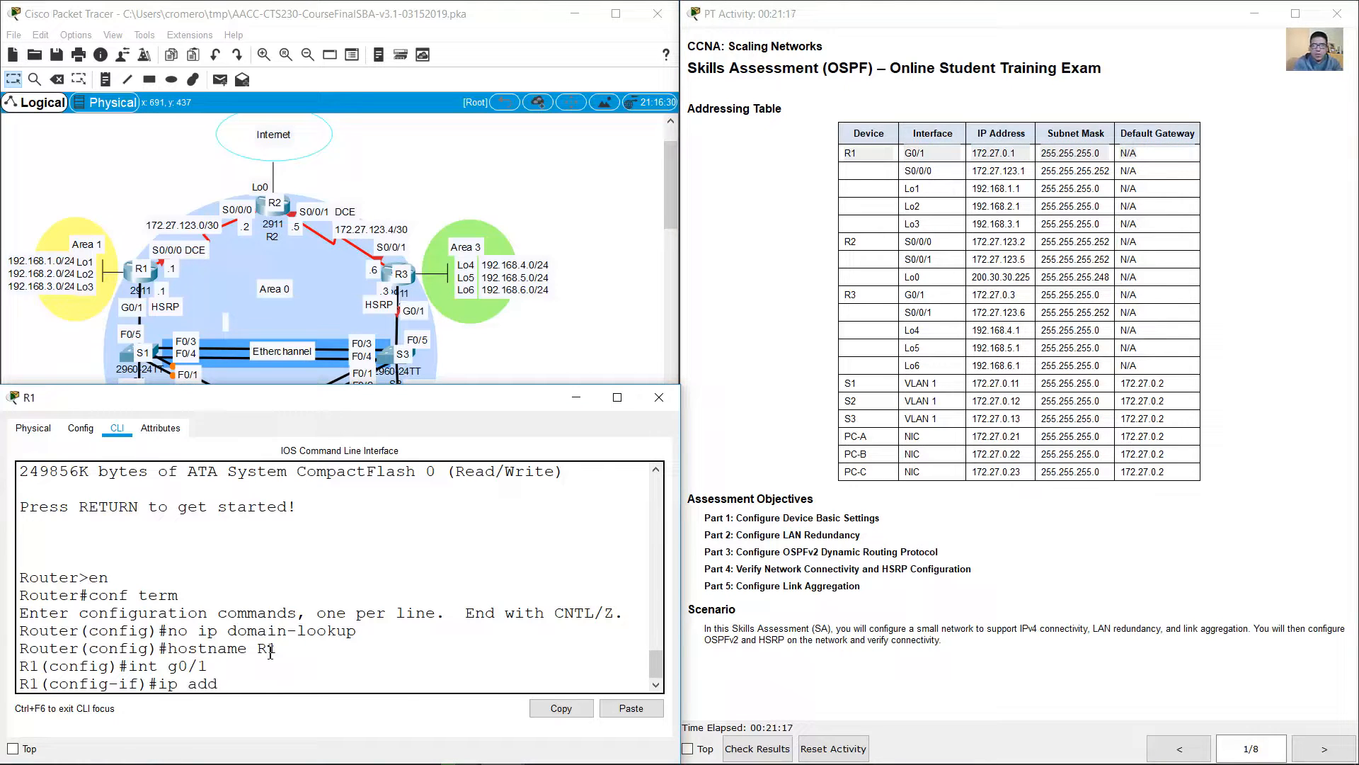
type("ress 172.27.0.1 255.255.255.0")
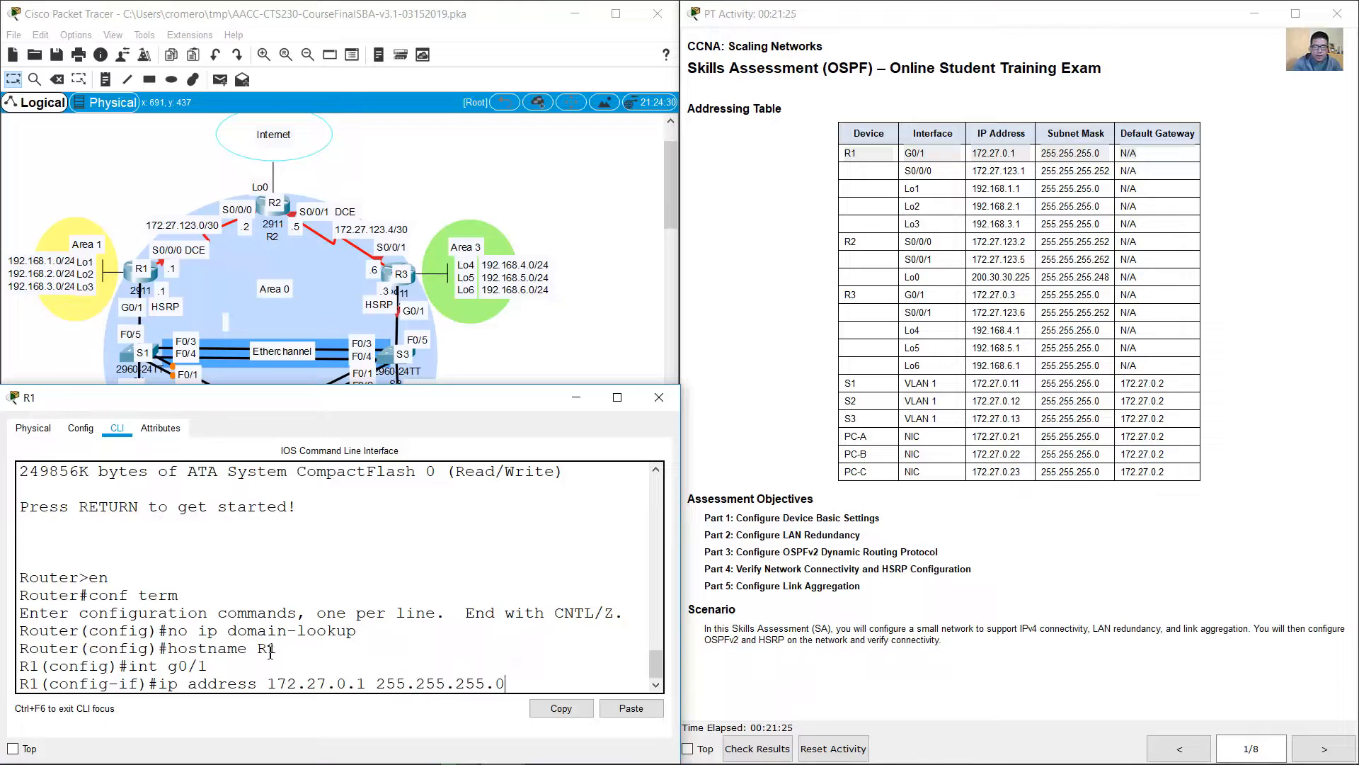
key("Return")
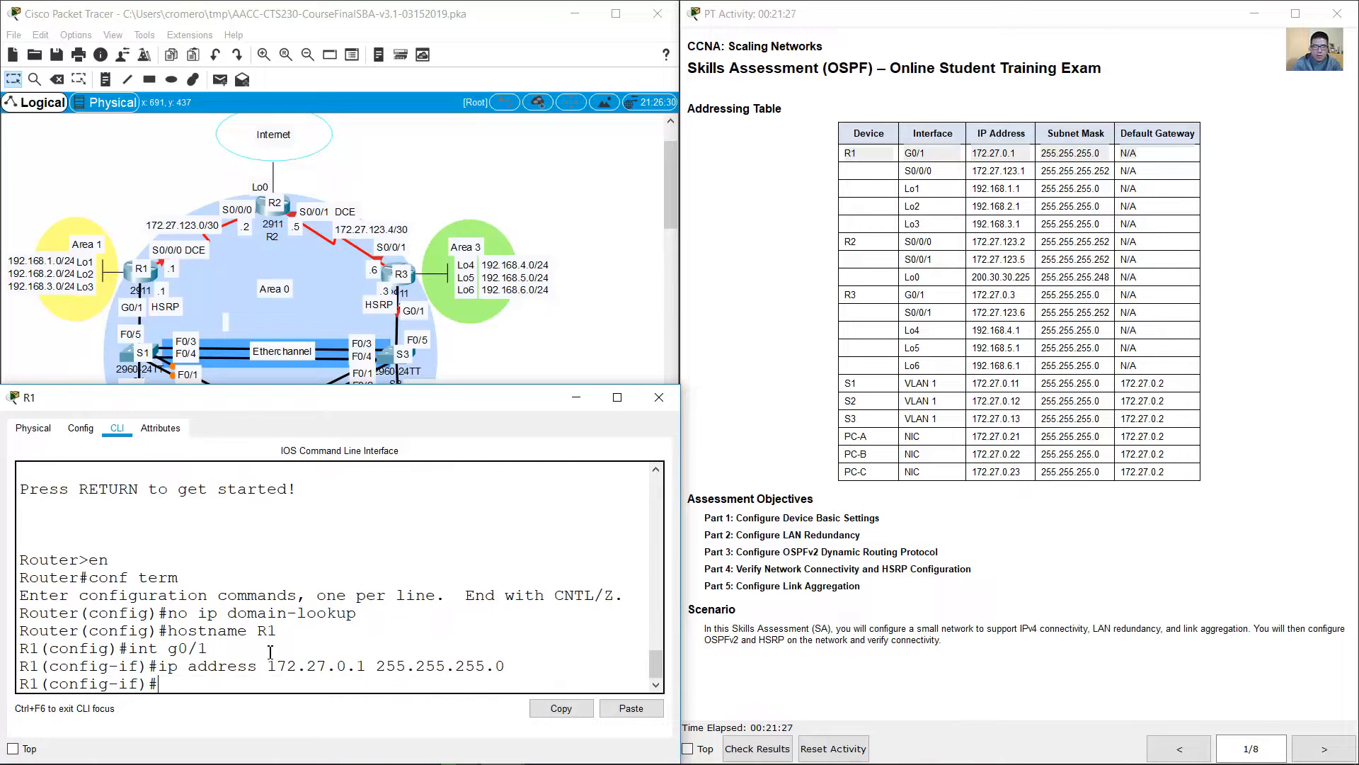
Step: Activate R1's interface g0/1 with no shutdown
type("no shutdown")
key("Return")
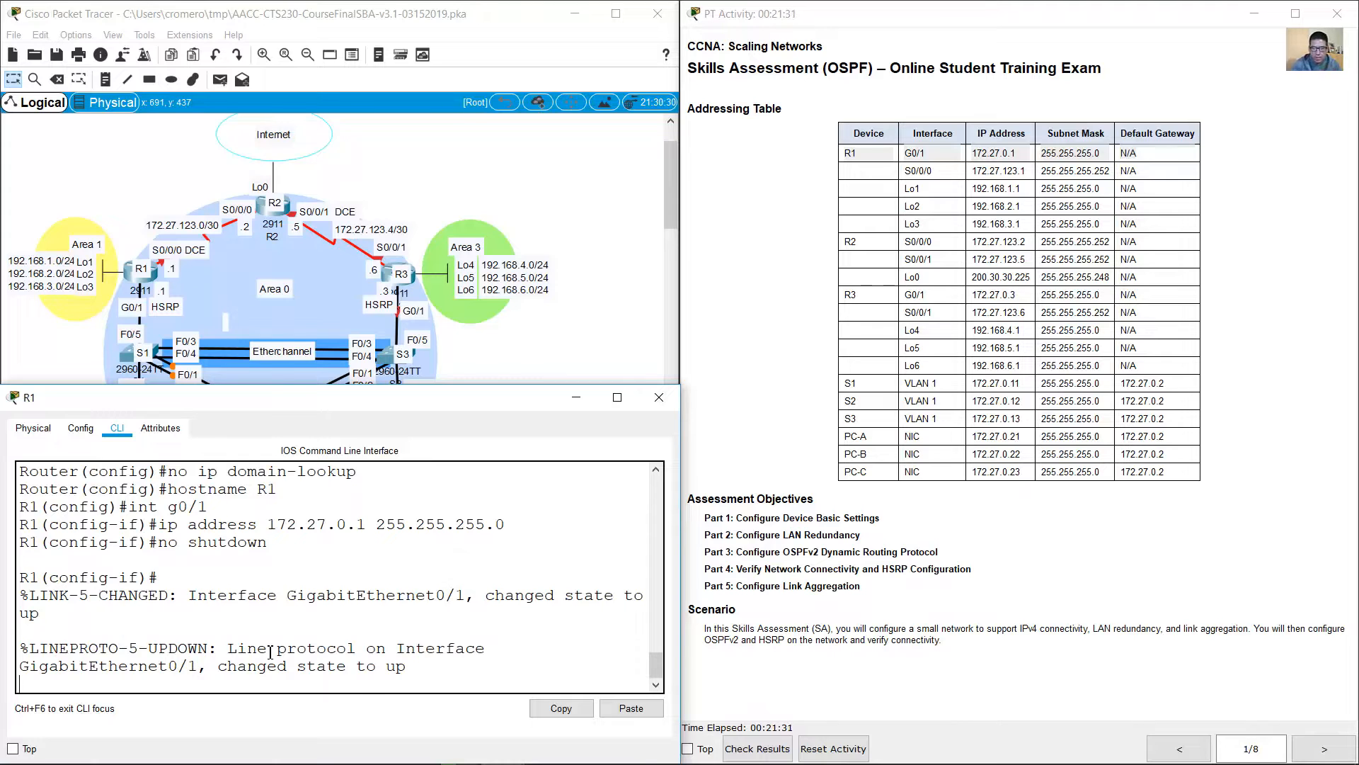
key("Return")
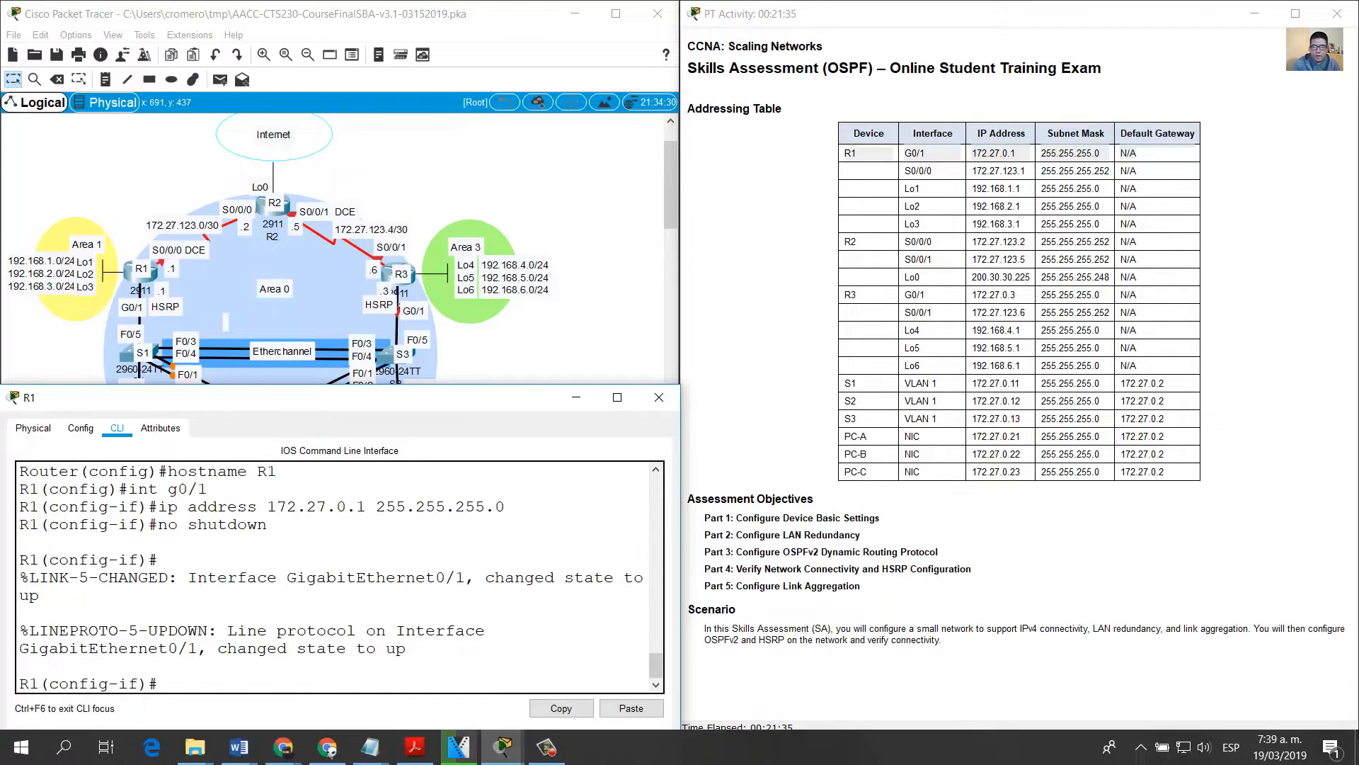
Step: Review the Part 1 requirements for R1's interface S0/0/0 and its row in the addressing table
left_click(1324, 748)
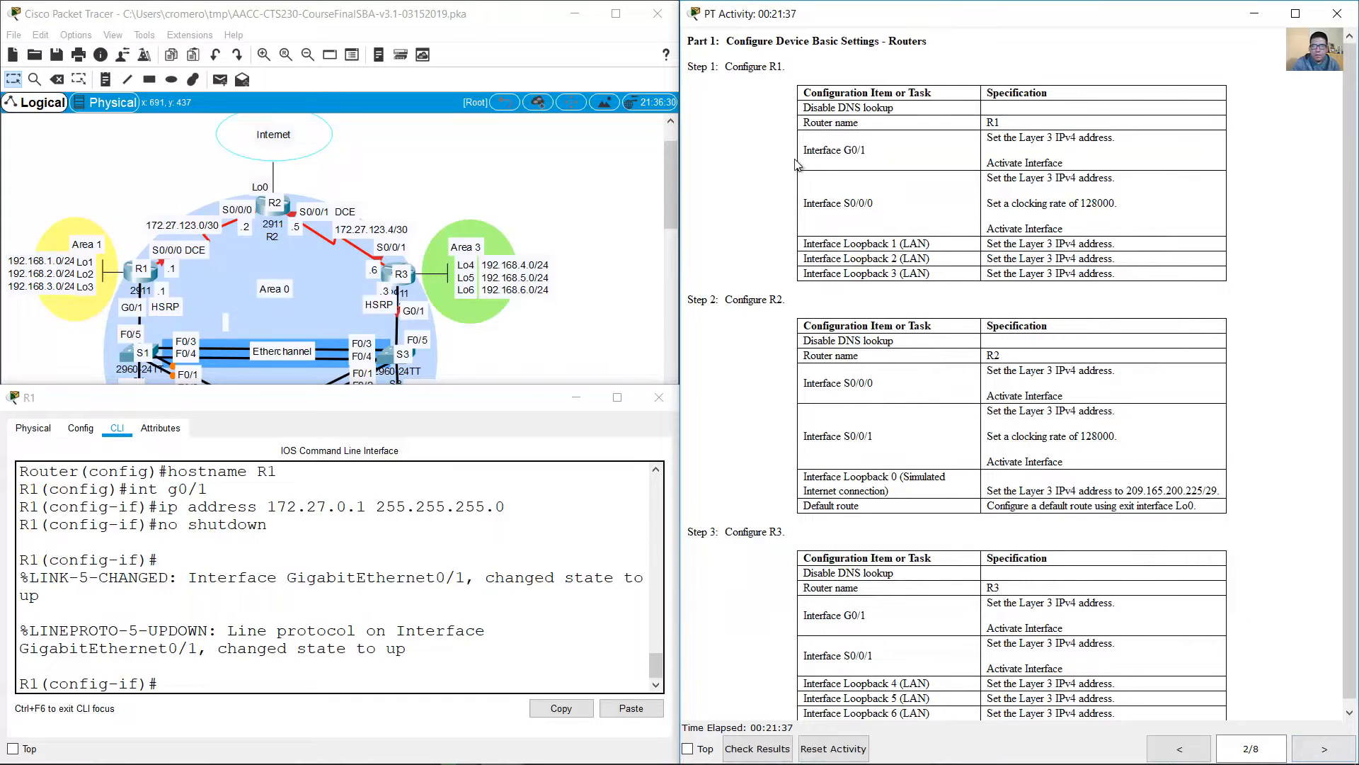
left_click_drag(805, 204, 1154, 218)
left_click(1018, 182)
left_click_drag(993, 178, 1120, 187)
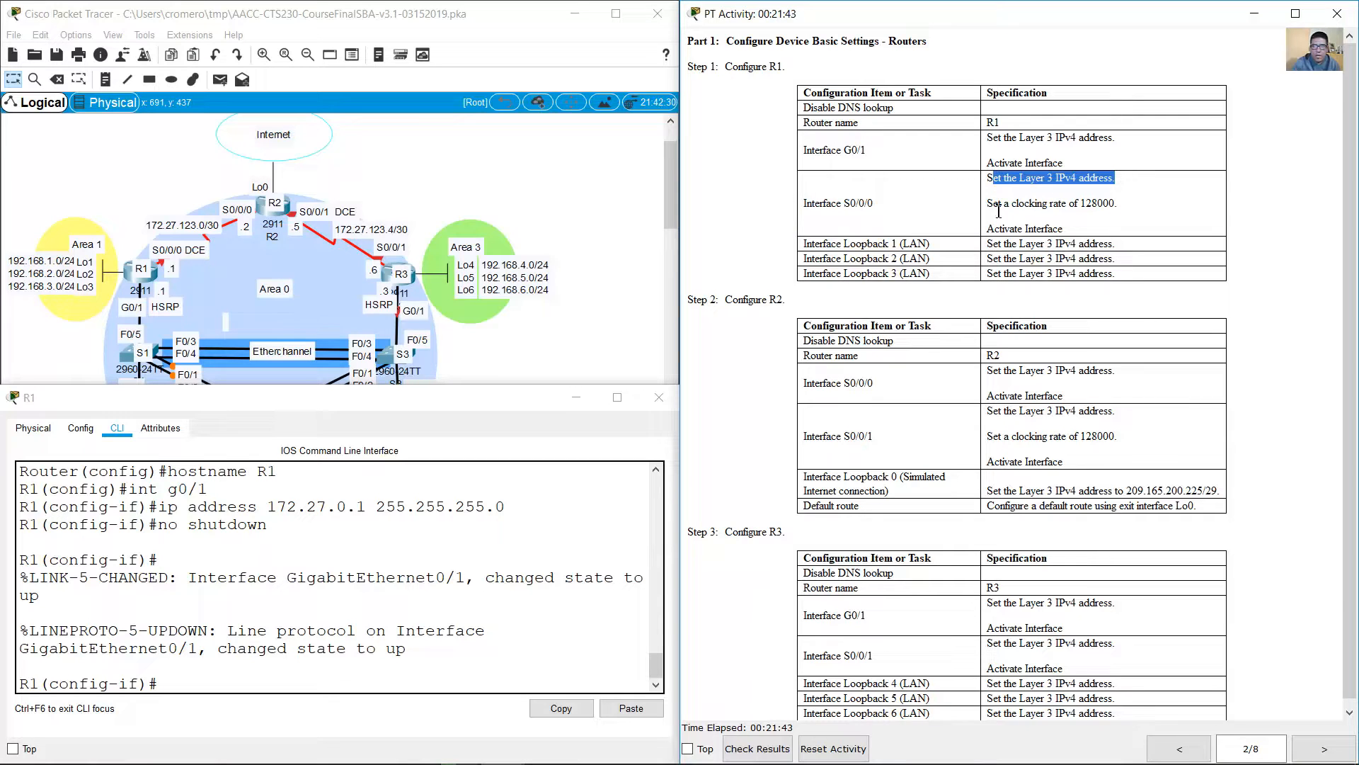
left_click_drag(993, 204, 1125, 209)
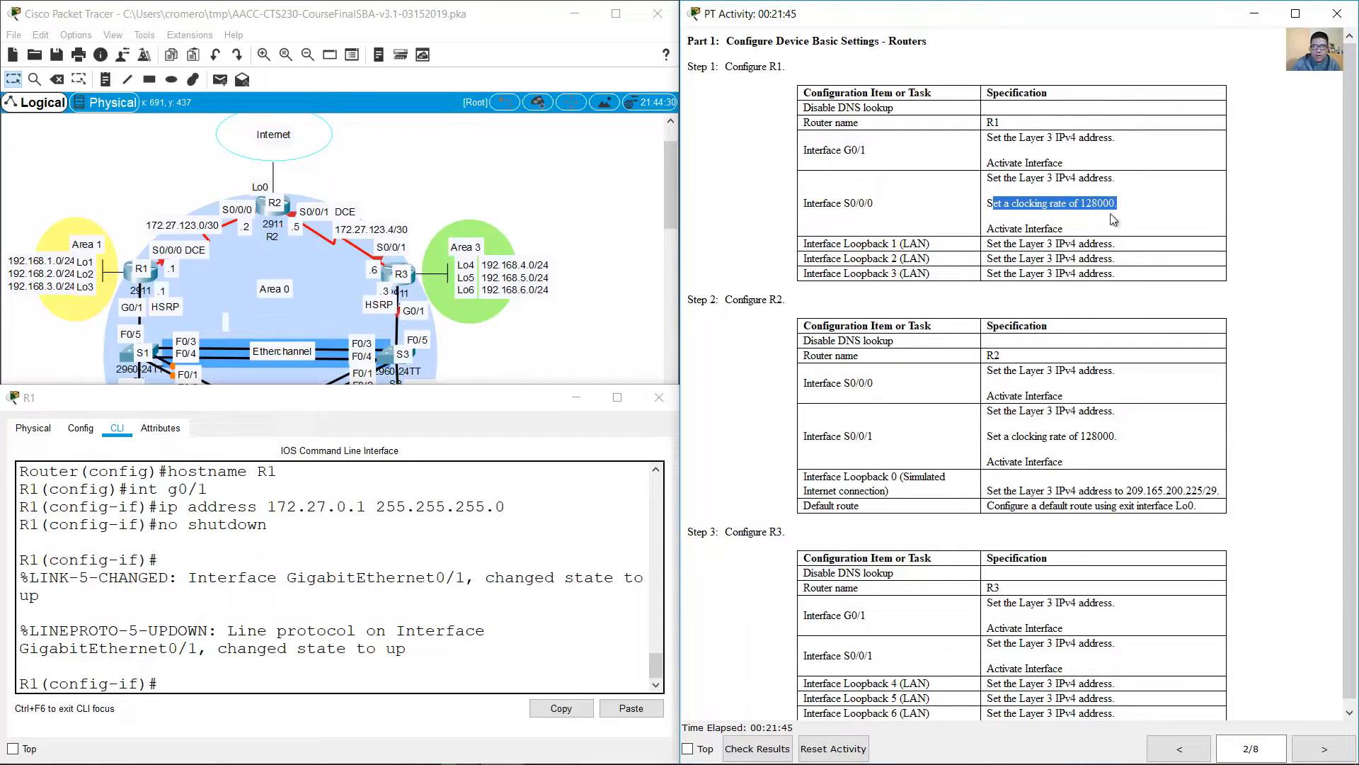
left_click_drag(994, 228, 1079, 230)
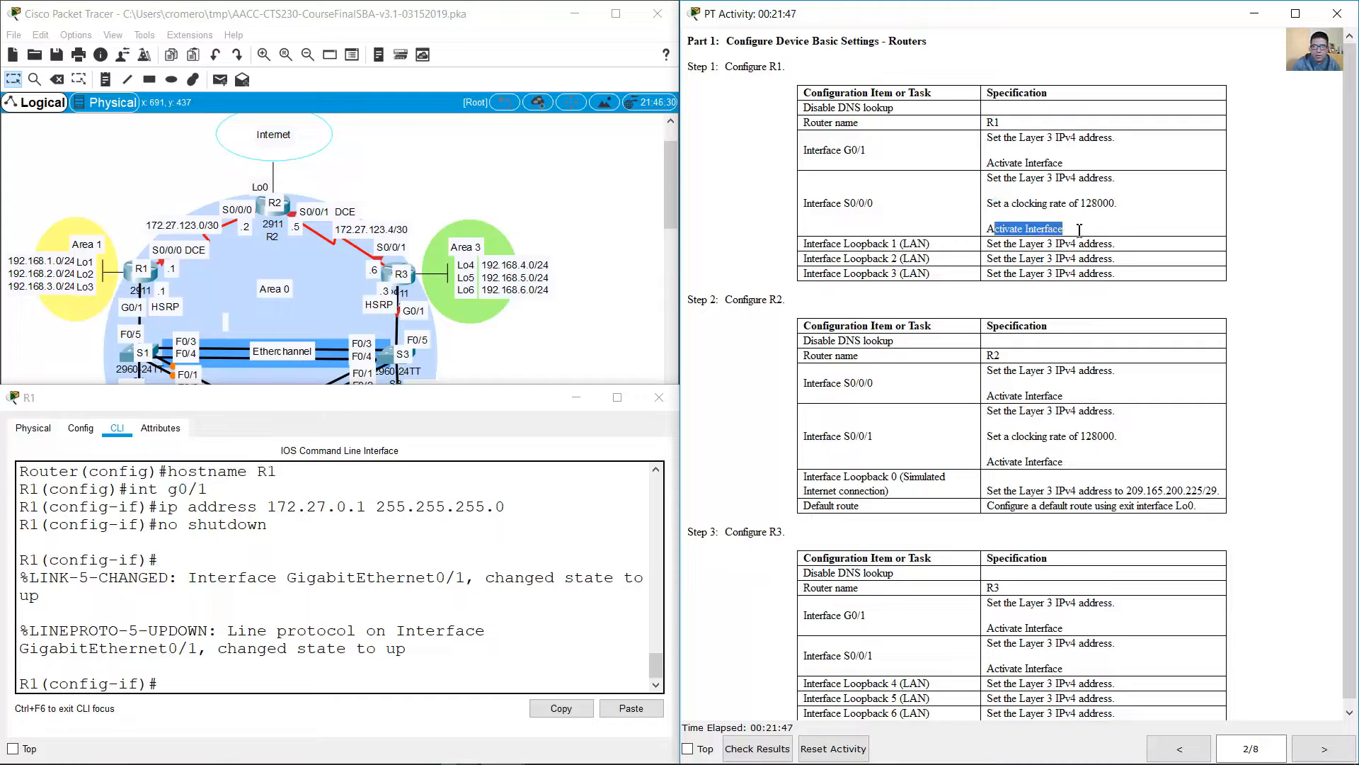
left_click(1152, 752)
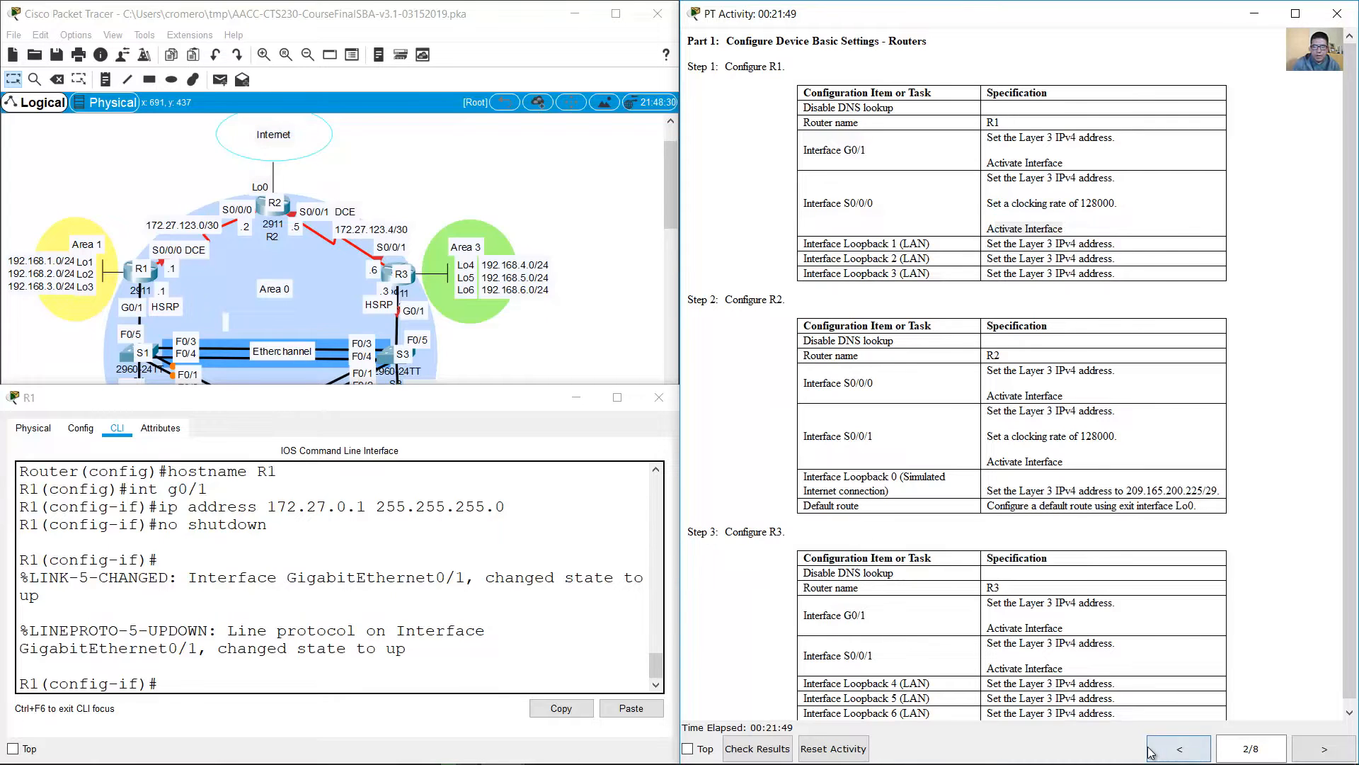
left_click_drag(914, 170, 1161, 166)
Step: Assign IP address 172.27.123.1 with mask 255.255.255.252 to R1's interface s0/0/0
left_click(349, 587)
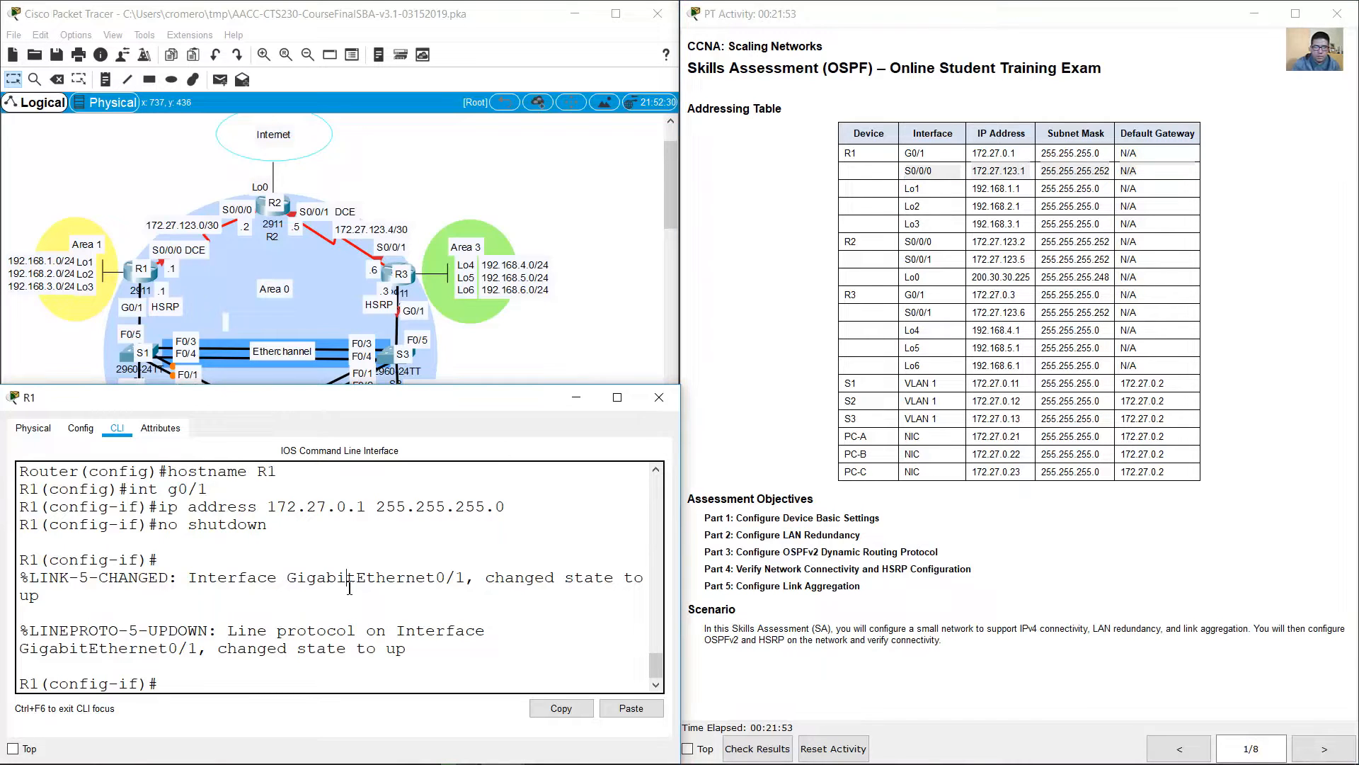
type("int s070/0")
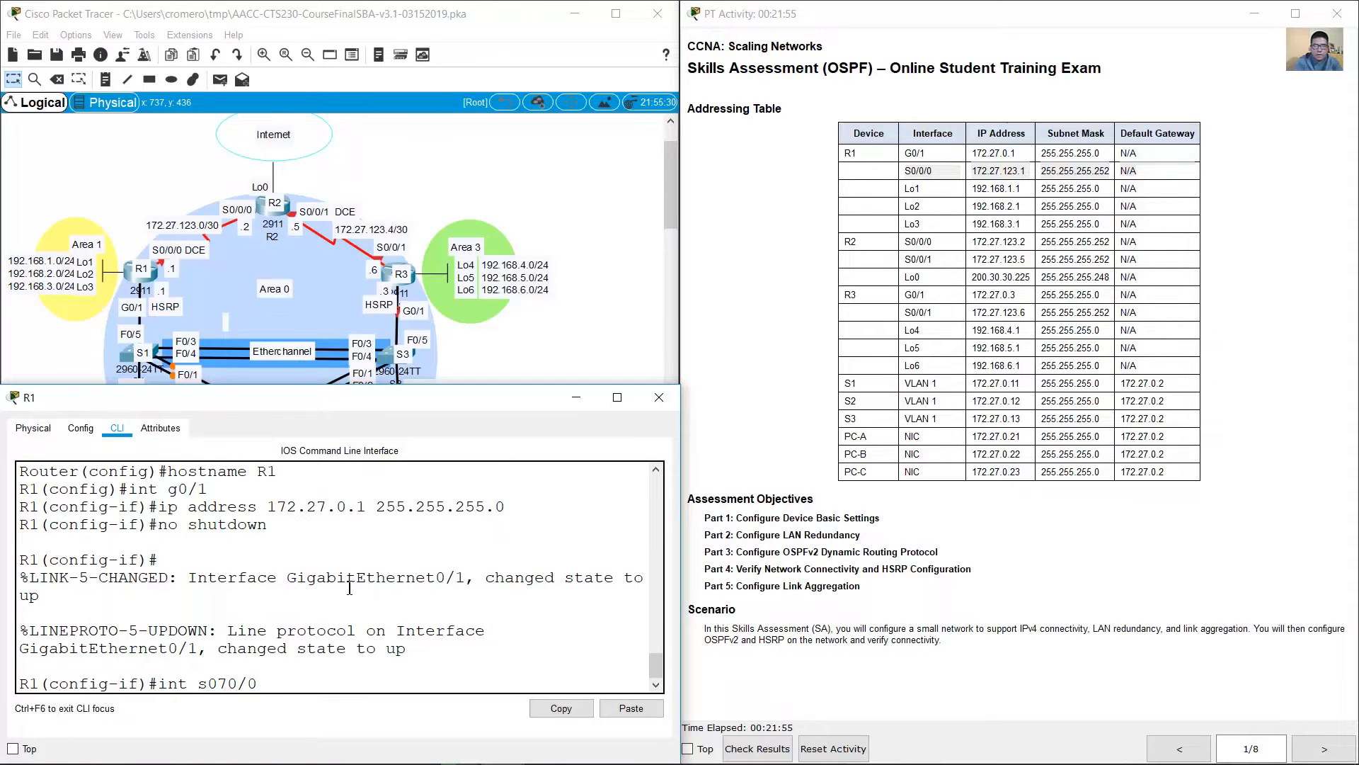
key("Return")
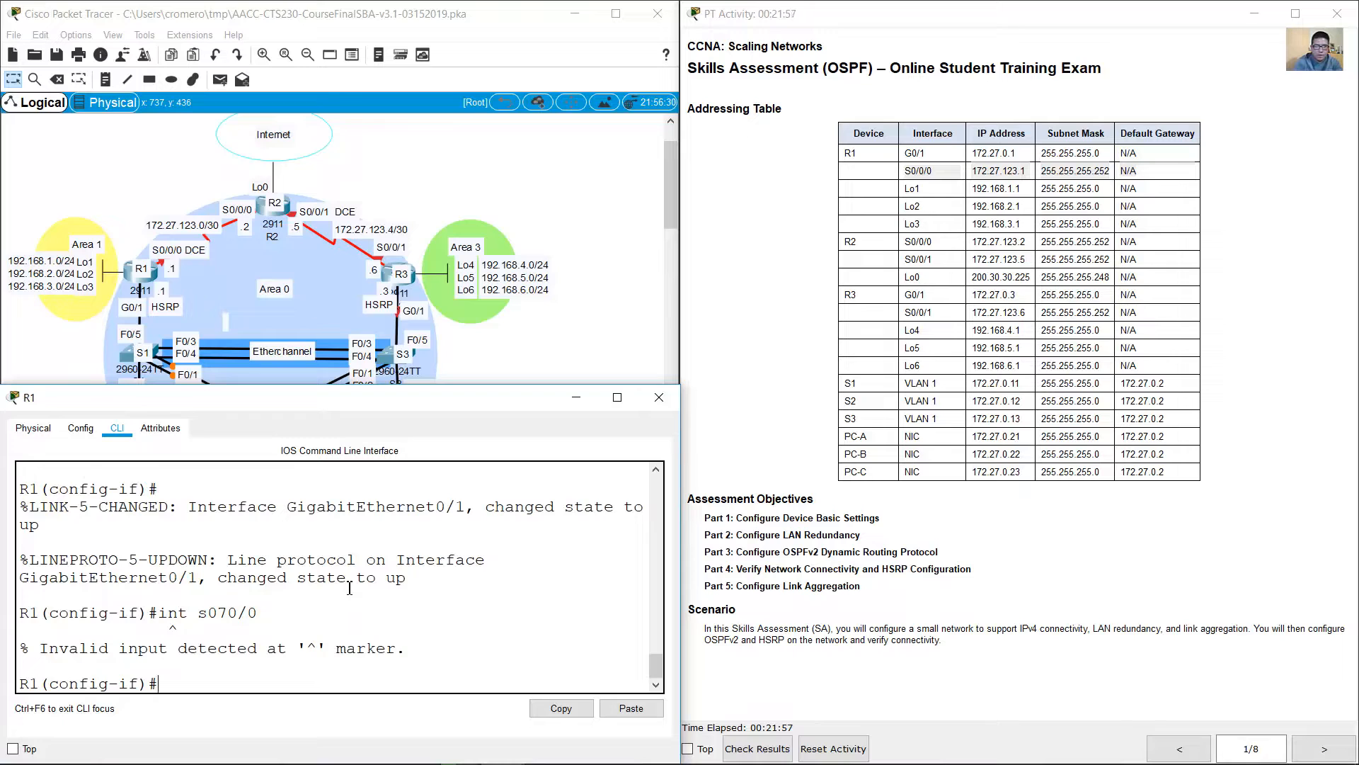
type("int s0/0/0")
key("Return")
type("ip ad")
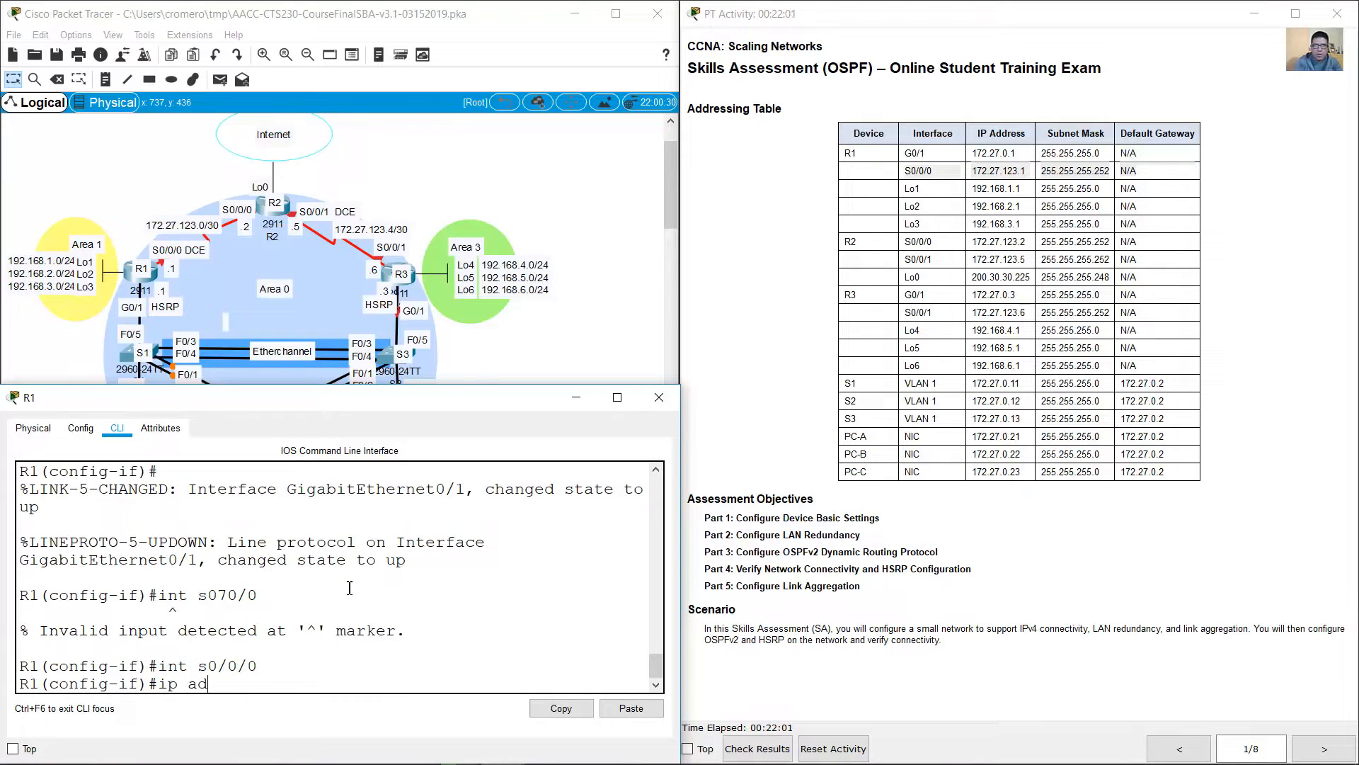
type("dress 172.27.123.1 255.255")
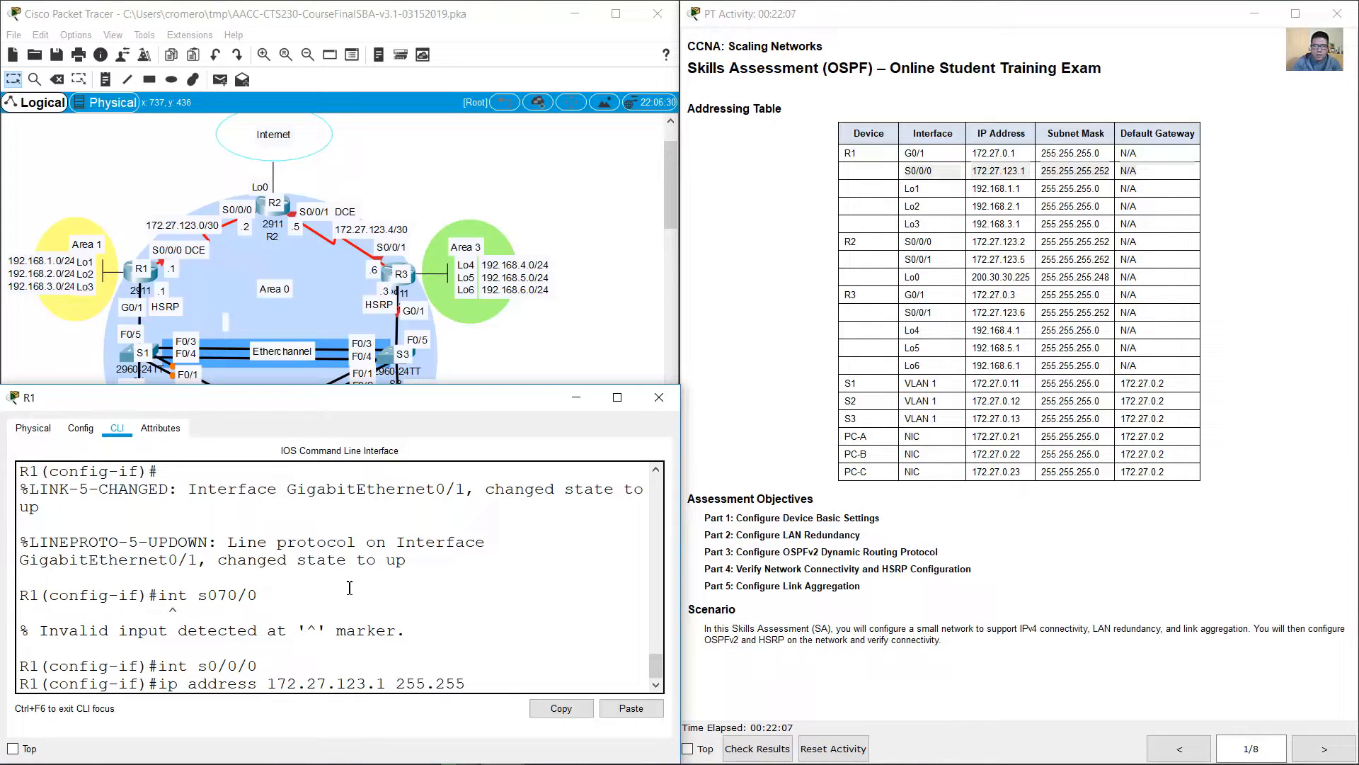
type(".255.252")
scroll(350, 588, "up", 5)
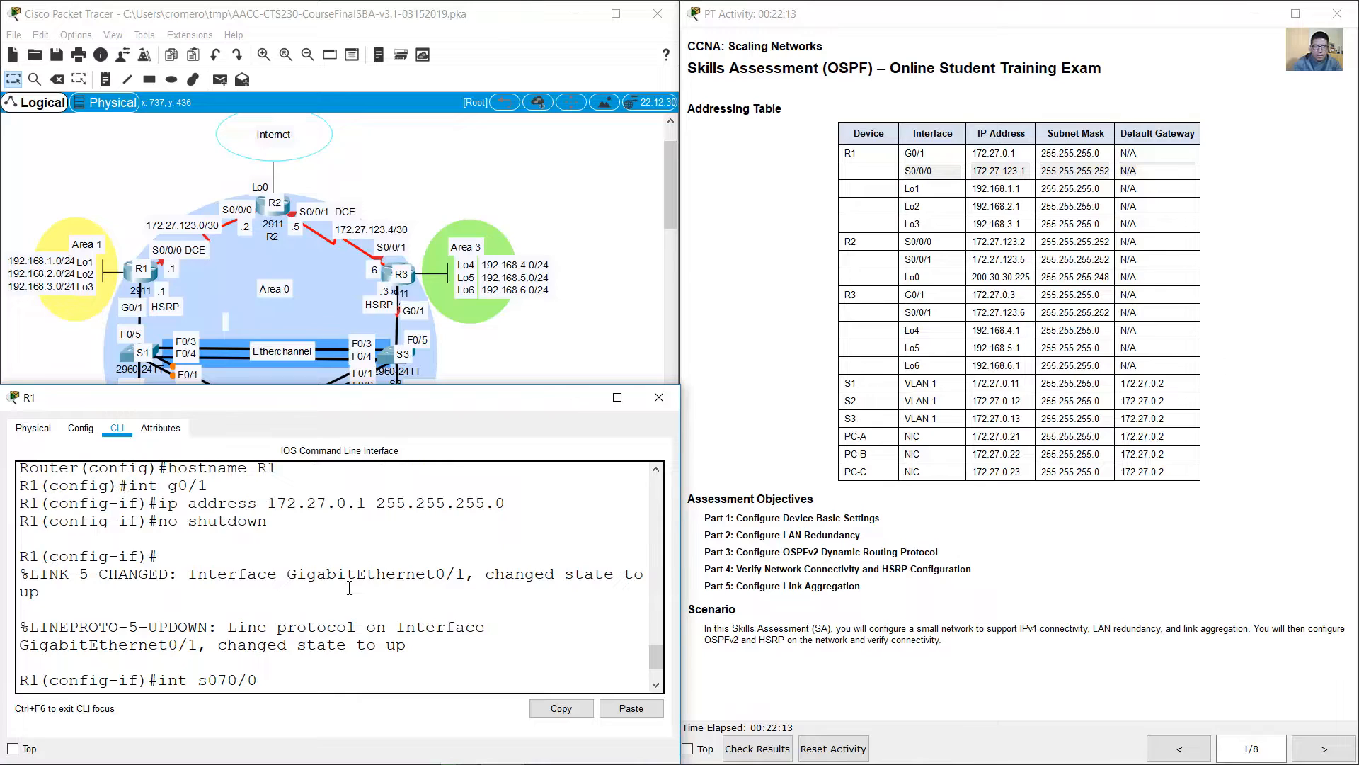
scroll(350, 588, "down", 5)
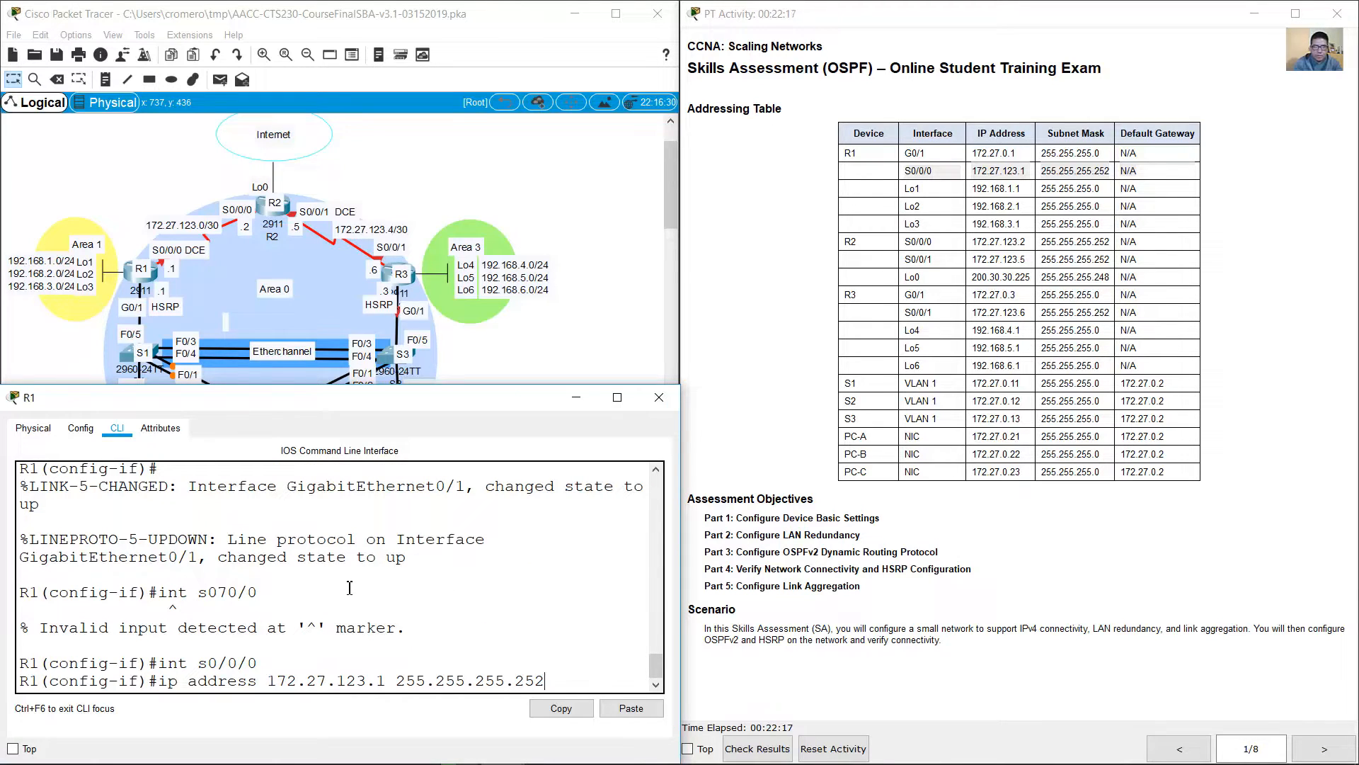
key("Return")
Step: Set the clock rate of R1's interface s0/0/0 to 128000 and activate the interface with no shutdown
type("clo")
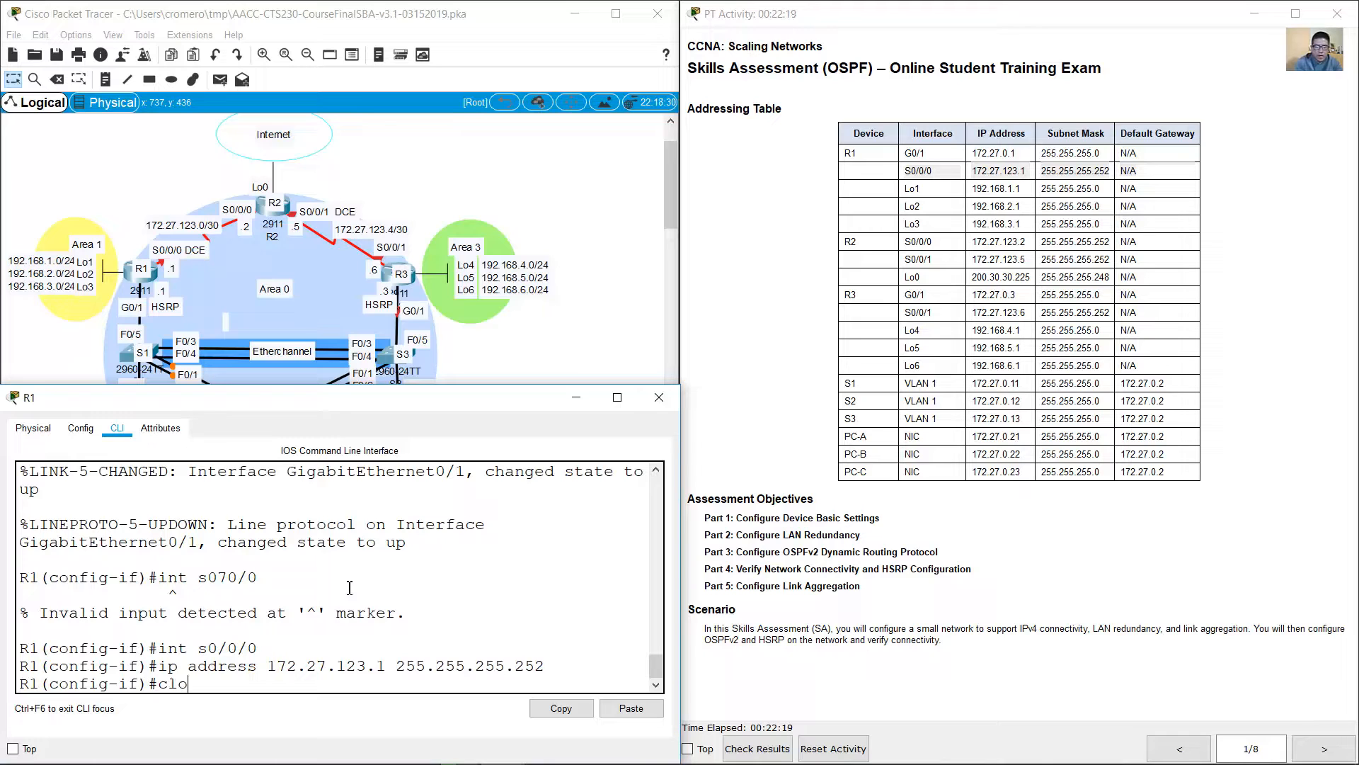
type("ck rate 1280")
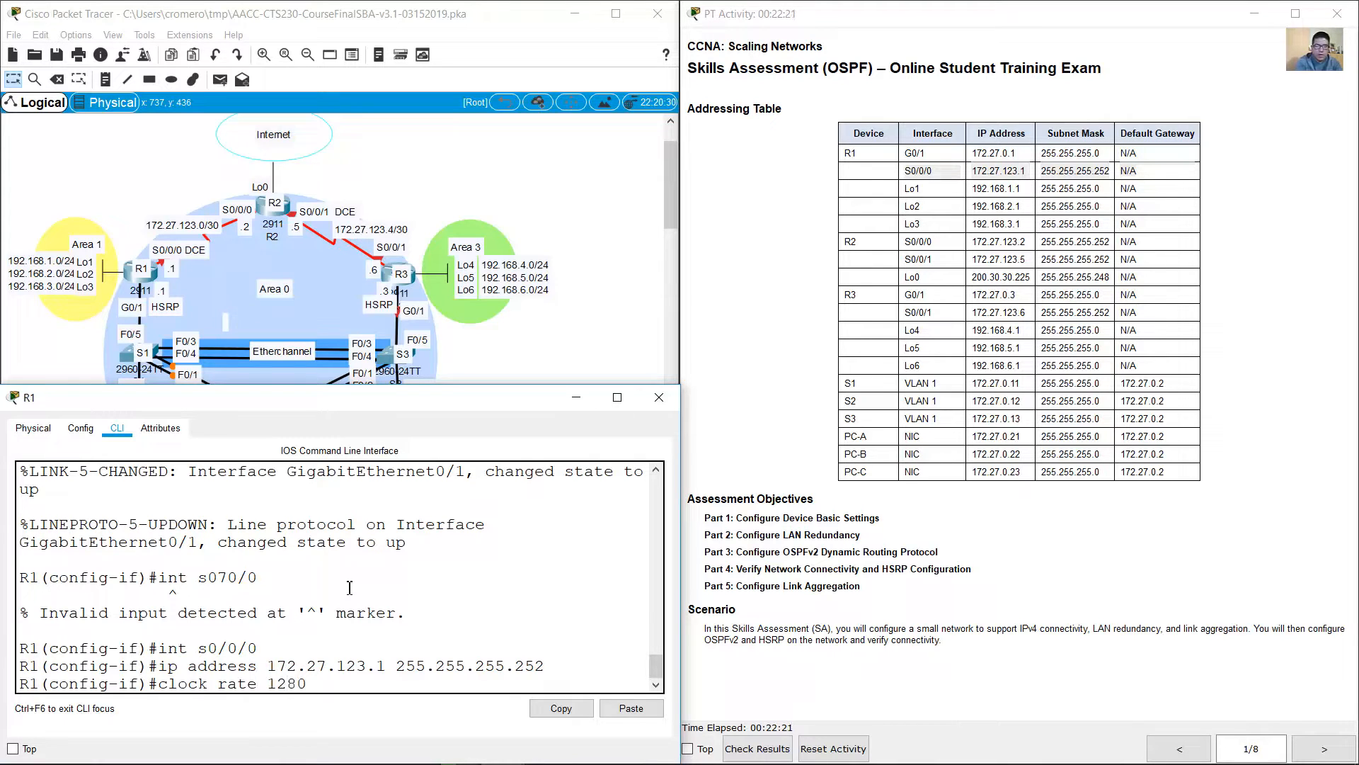
type("00")
key("Return")
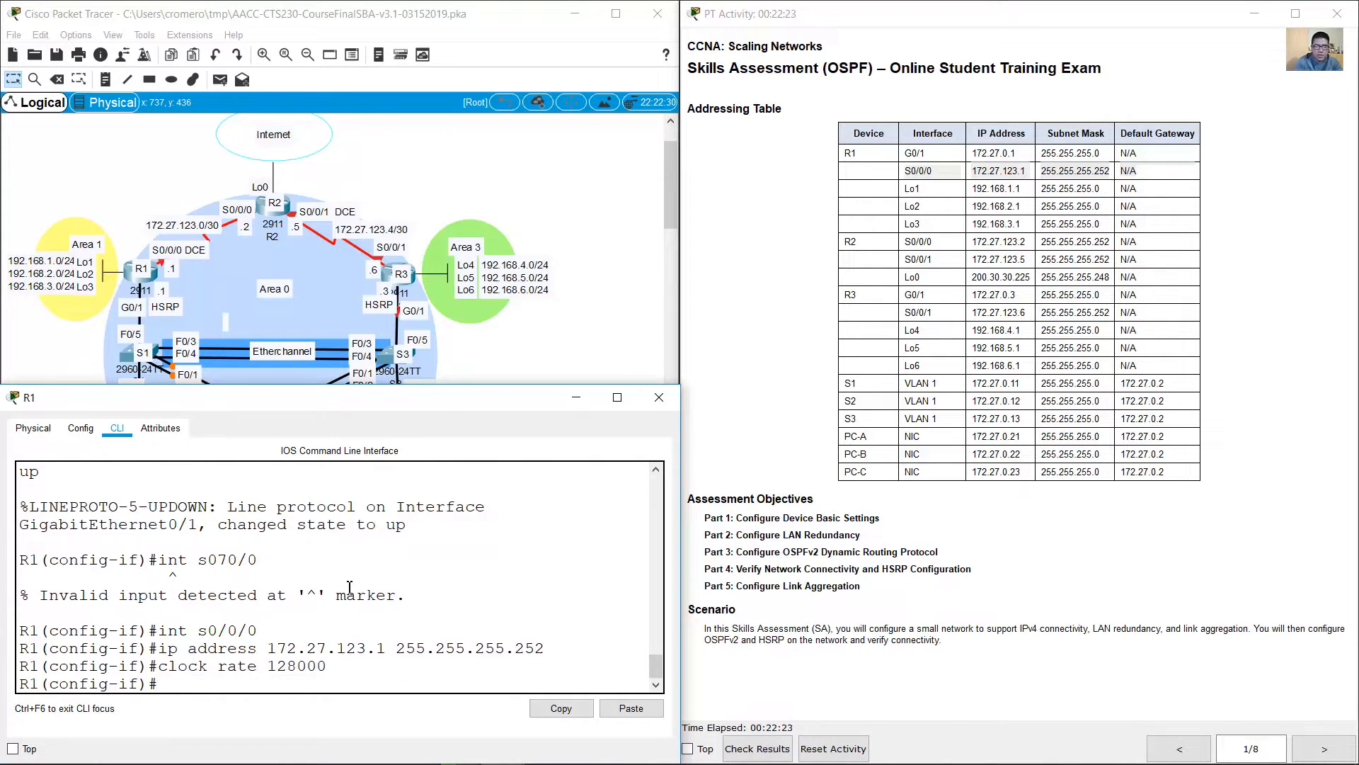
type("no shutdown")
key("Return")
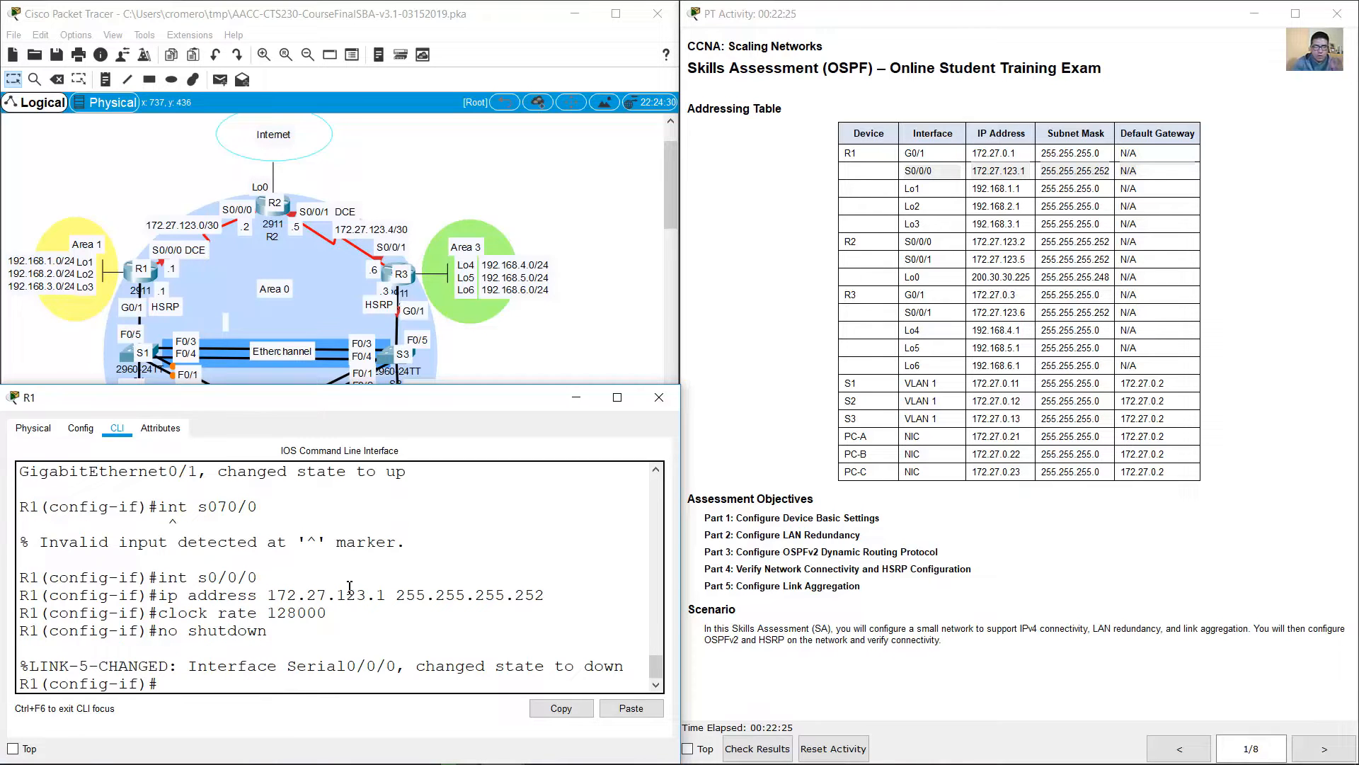
Step: Check the instructions and addressing table for R1's Lo1, Lo2 and Lo3, and create interface loopback 1 on R1
left_click(1179, 749)
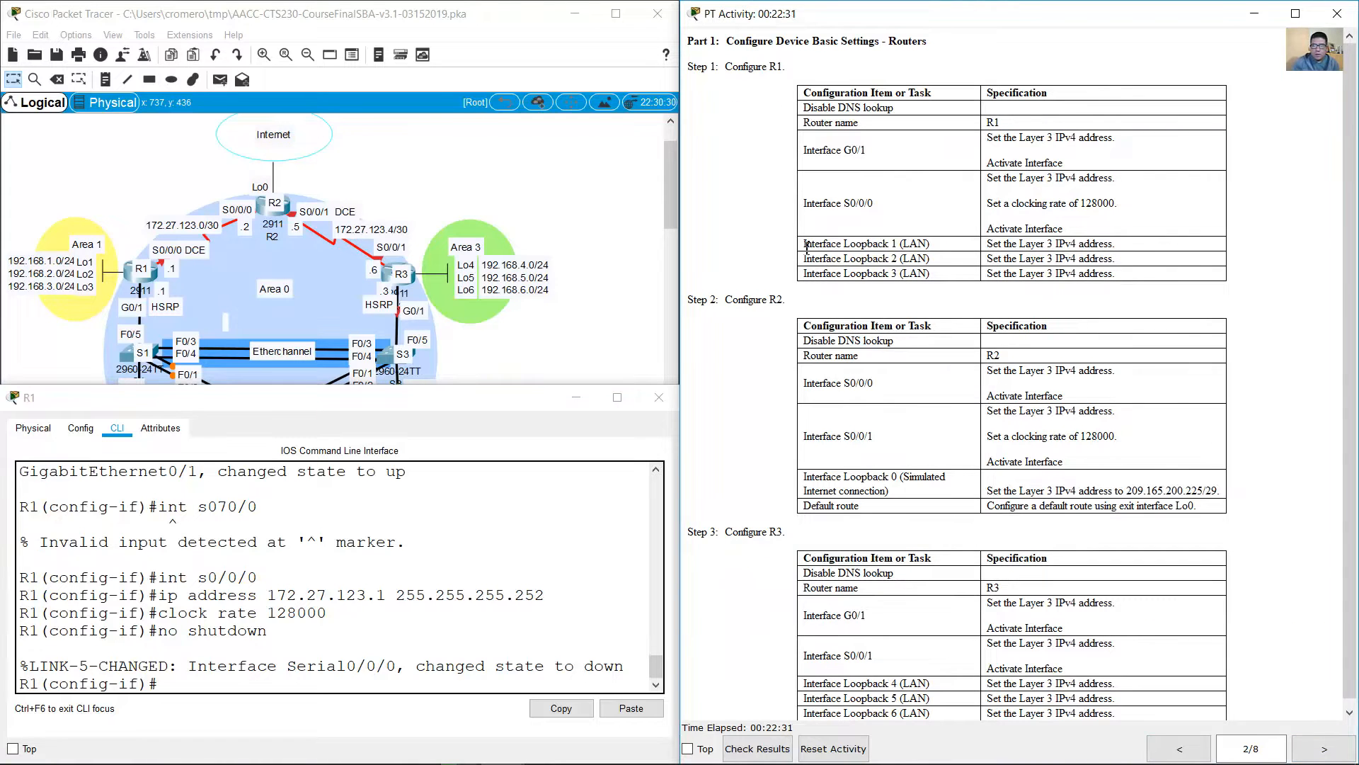
left_click_drag(808, 246, 1133, 275)
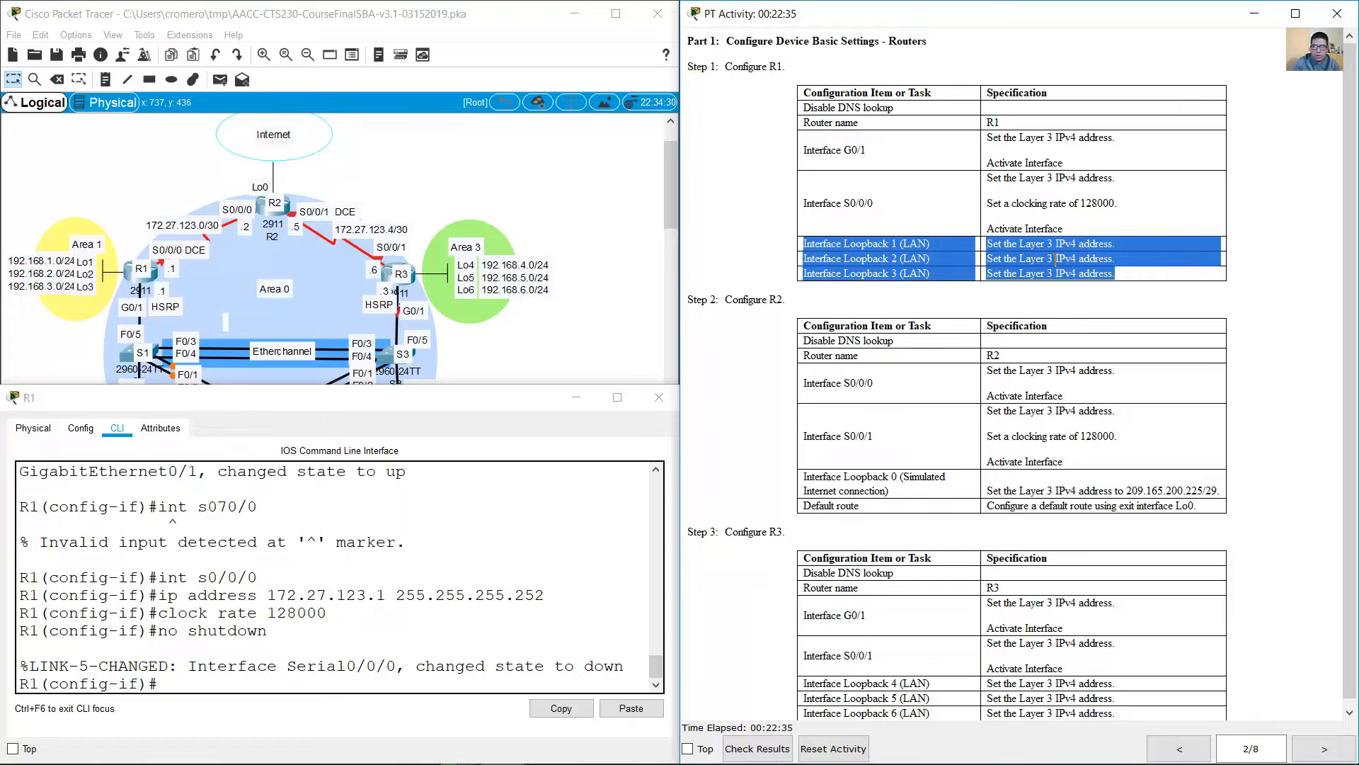
left_click(1180, 749)
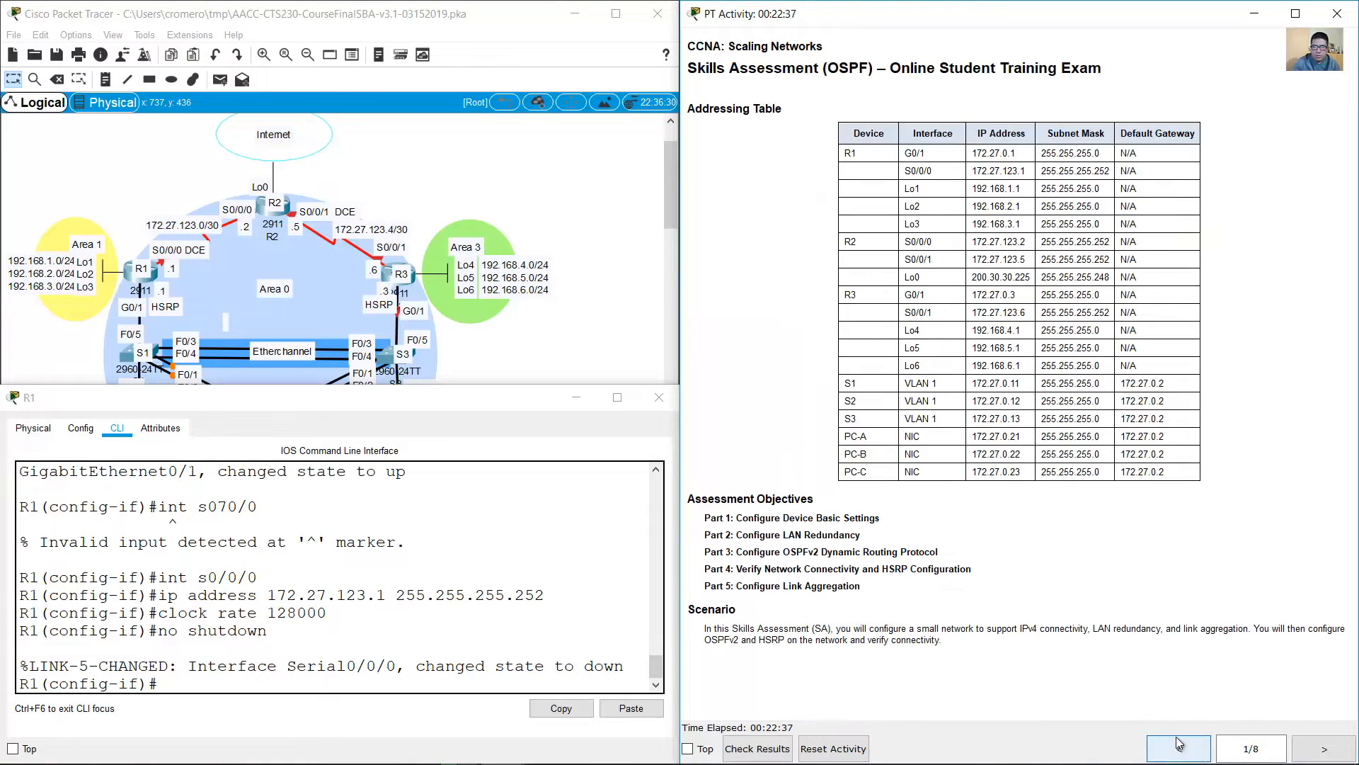
left_click_drag(906, 188, 1139, 225)
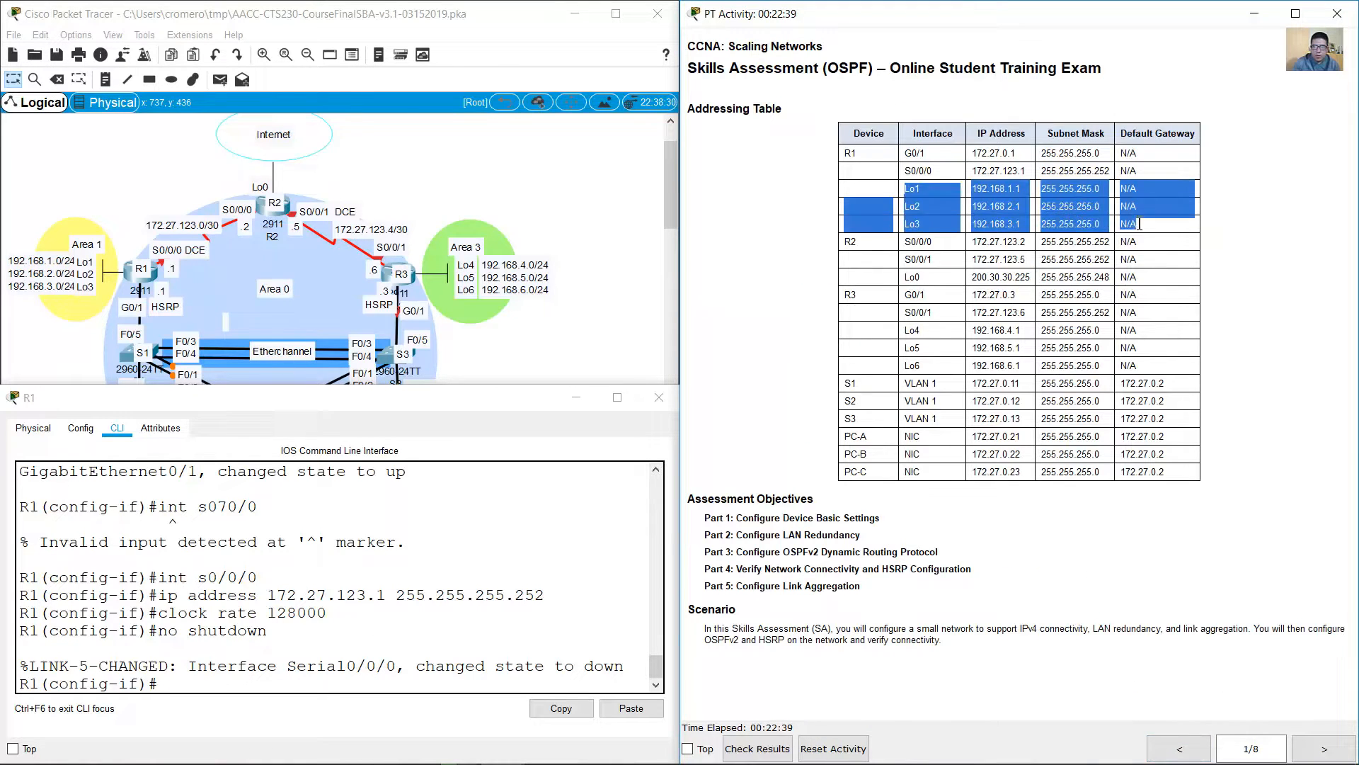
left_click(380, 564)
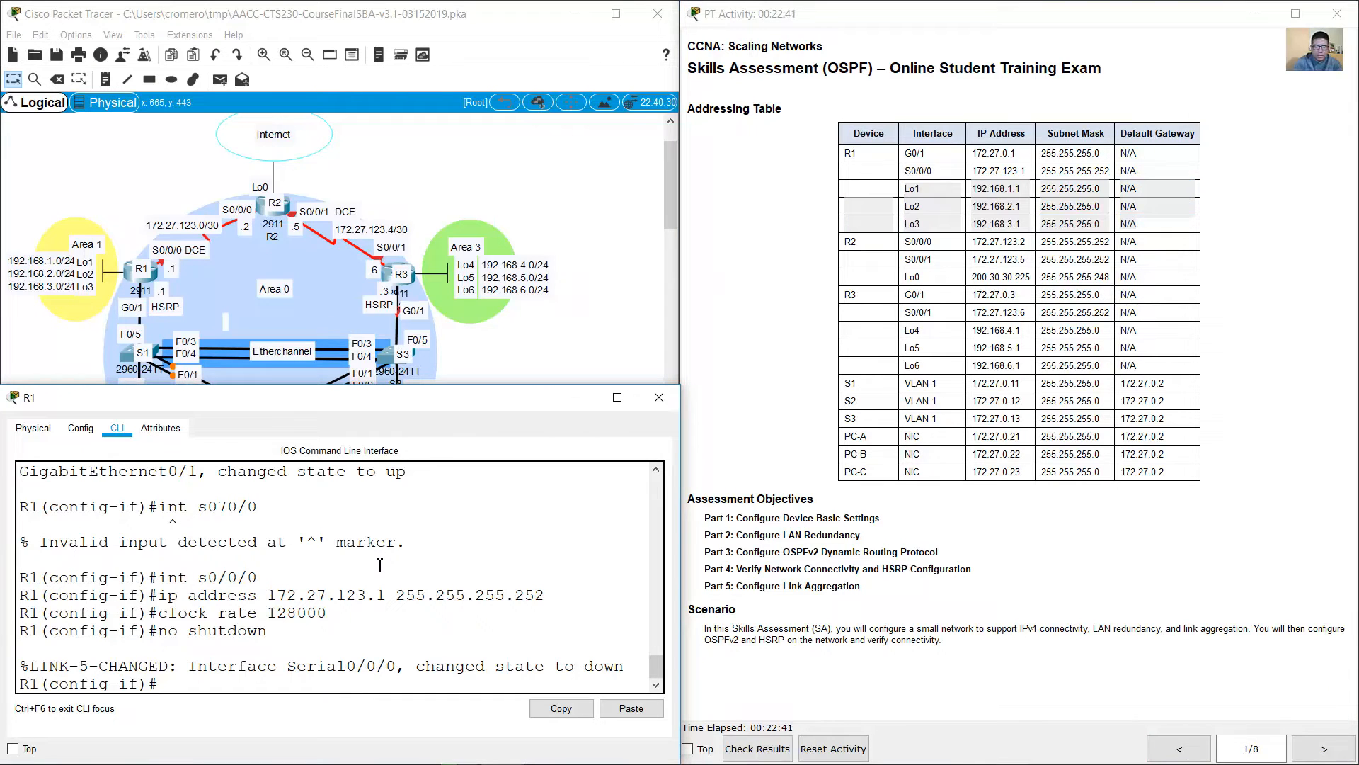
type("int loopback 1")
key("Return")
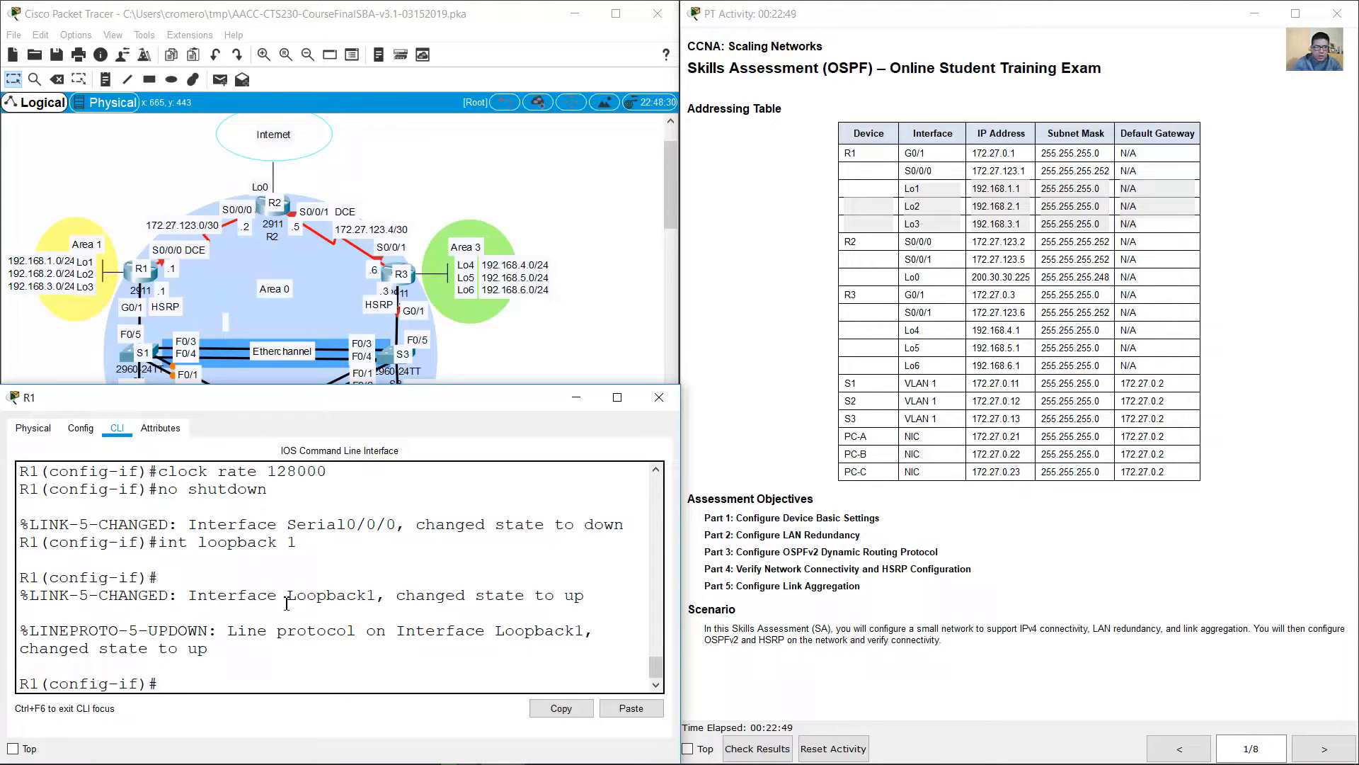
Step: Assign IP address 192.168.1.1 with mask 255.255.255.0 to R1's loopback 1
left_click_drag(397, 602, 589, 601)
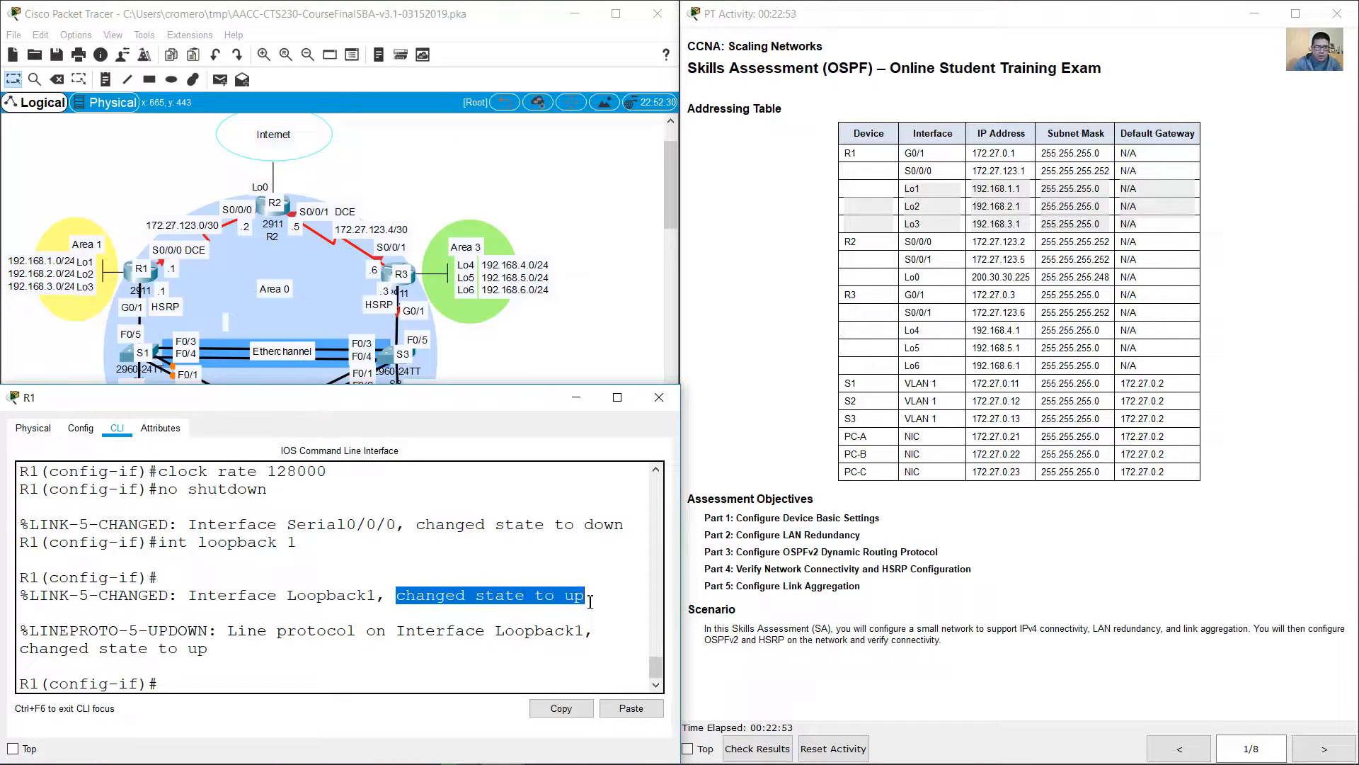
left_click_drag(397, 594, 543, 604)
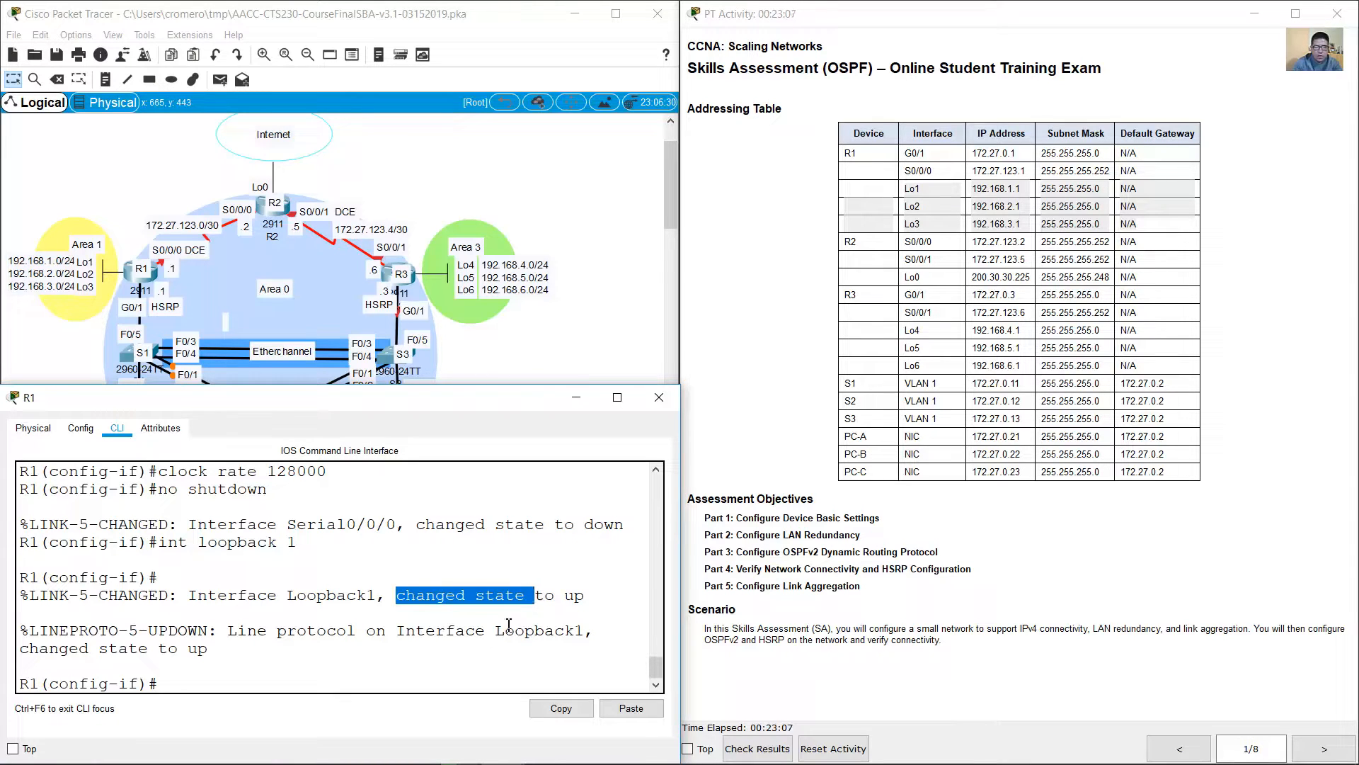
left_click(400, 696)
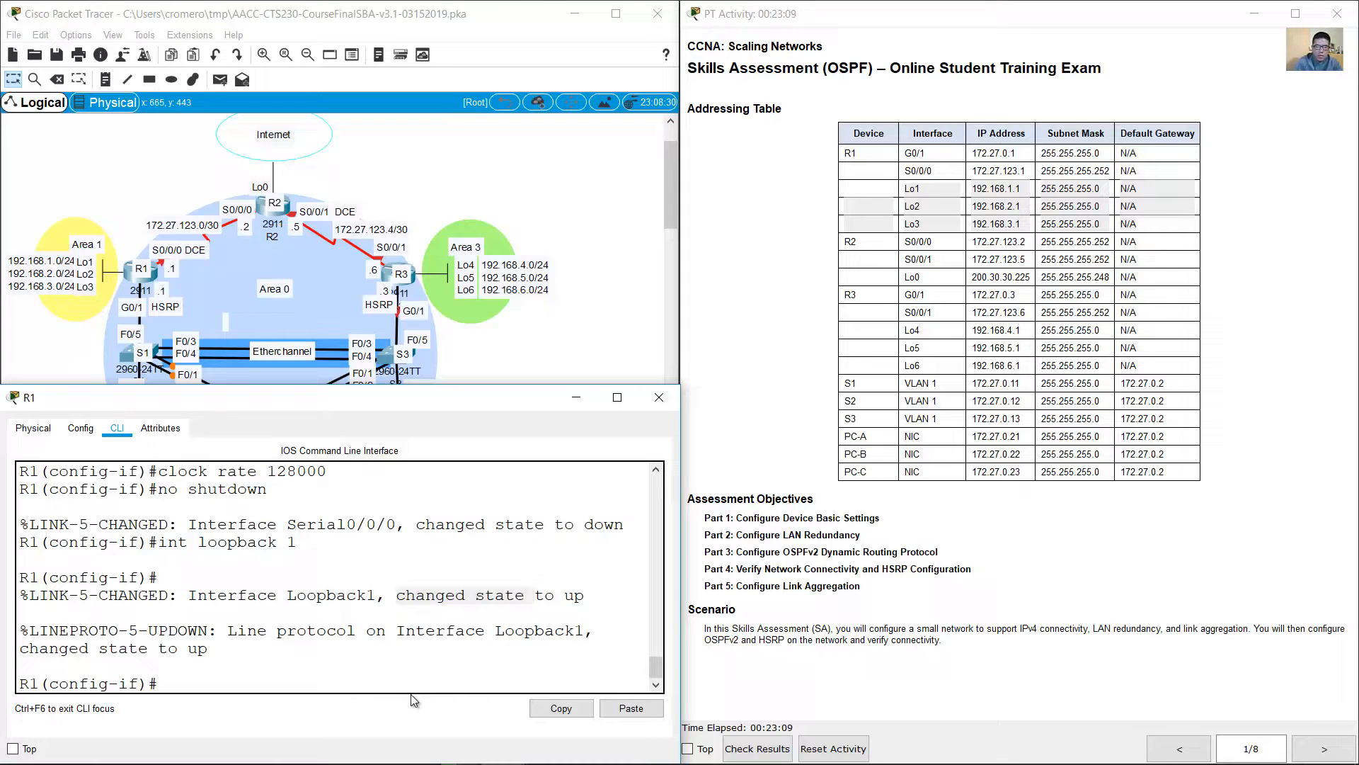
left_click(415, 681)
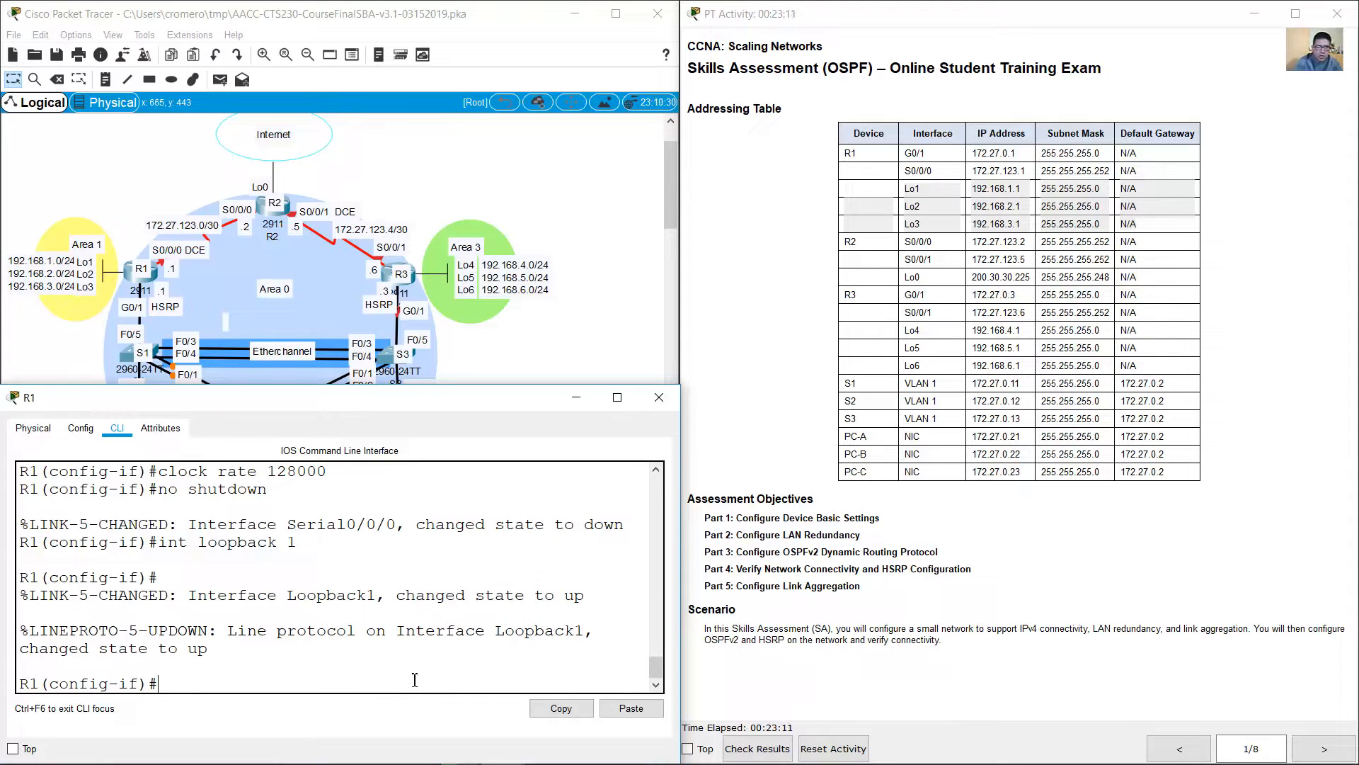
type("ip address ")
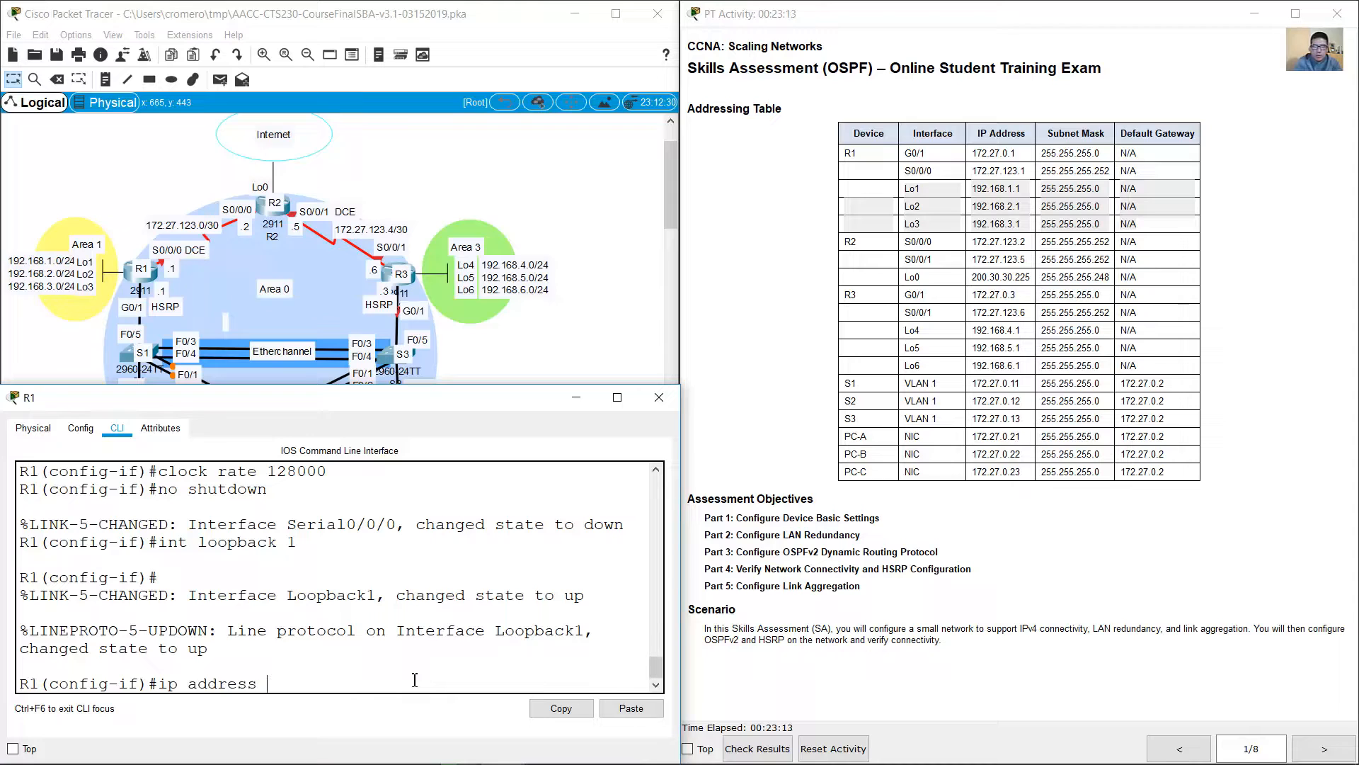
type("192.168.1.1 255.255.255.0")
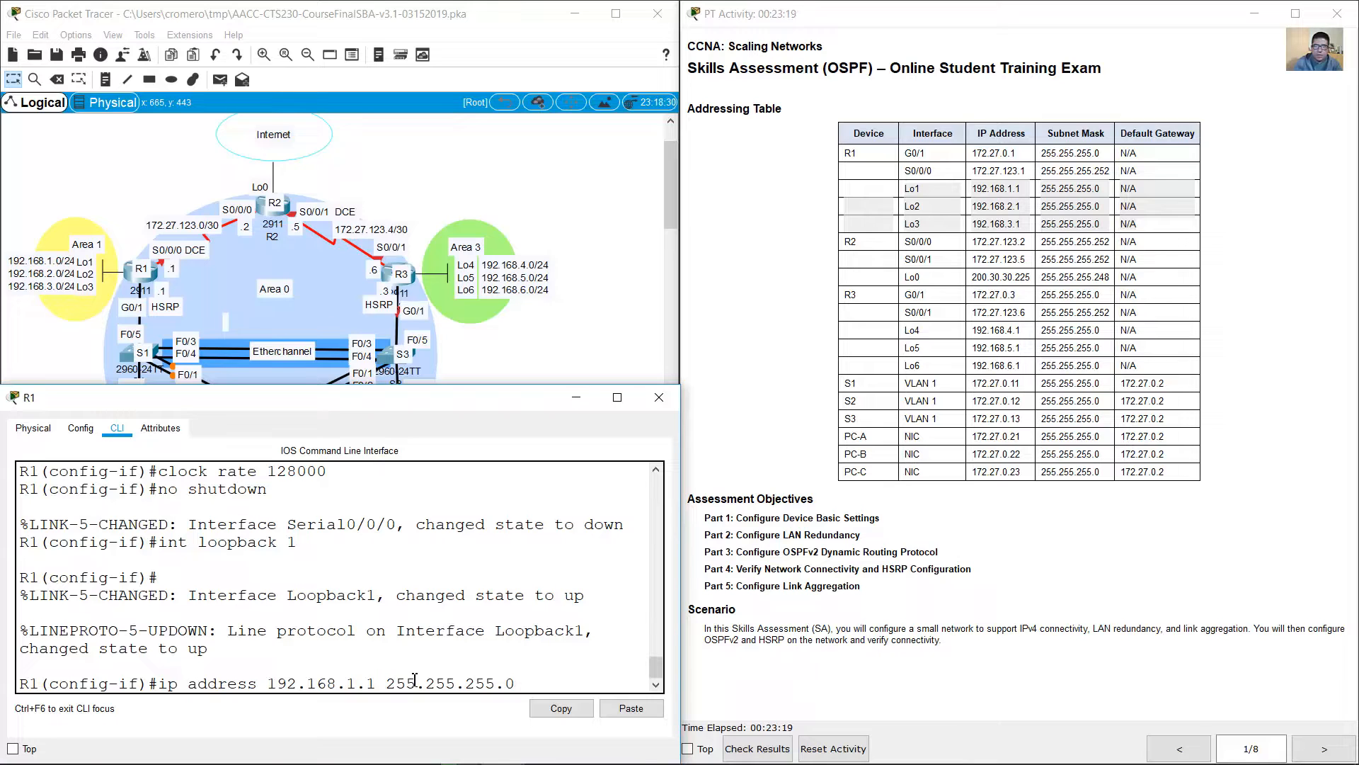
key("Return")
Step: Create interface loopback 2 on R1 with IP address 192.168.2.1 and mask 255.255.255.0
type("int loopback 1")
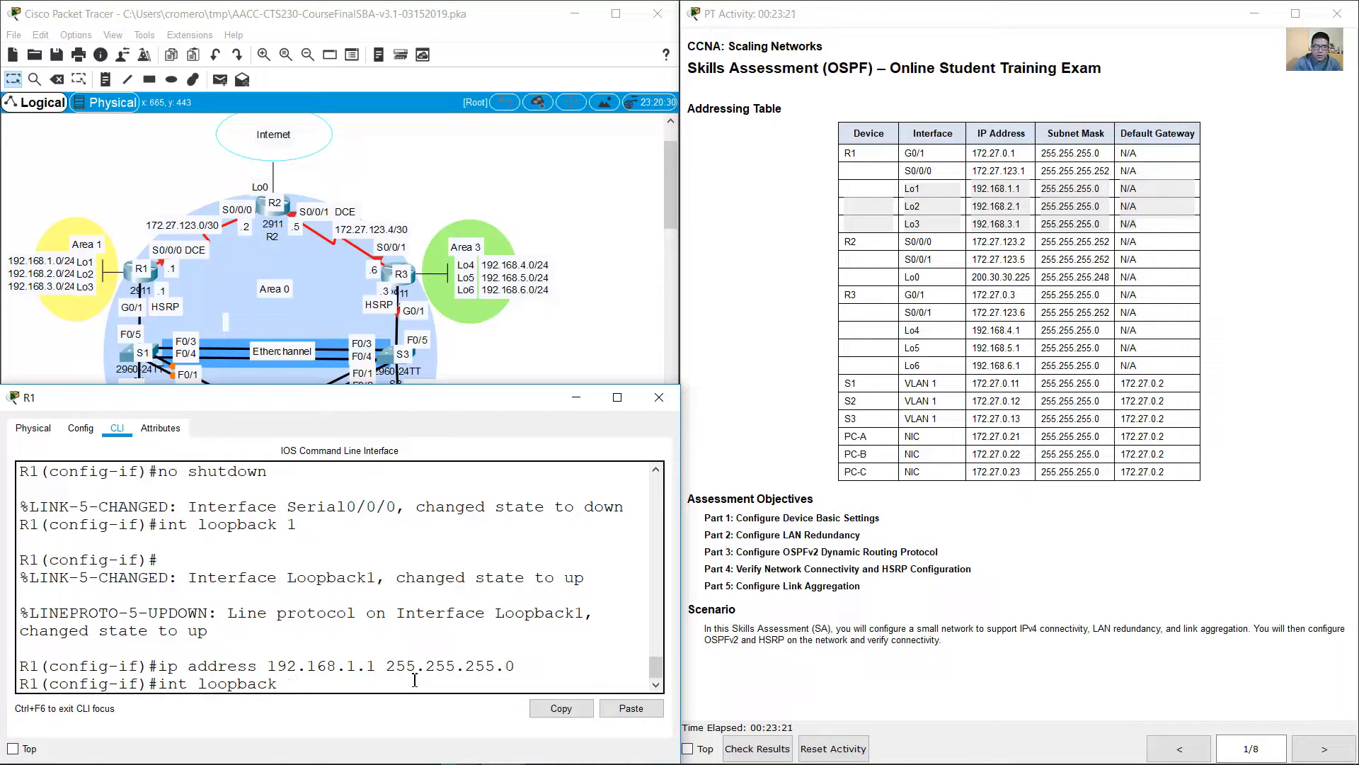
key("Return")
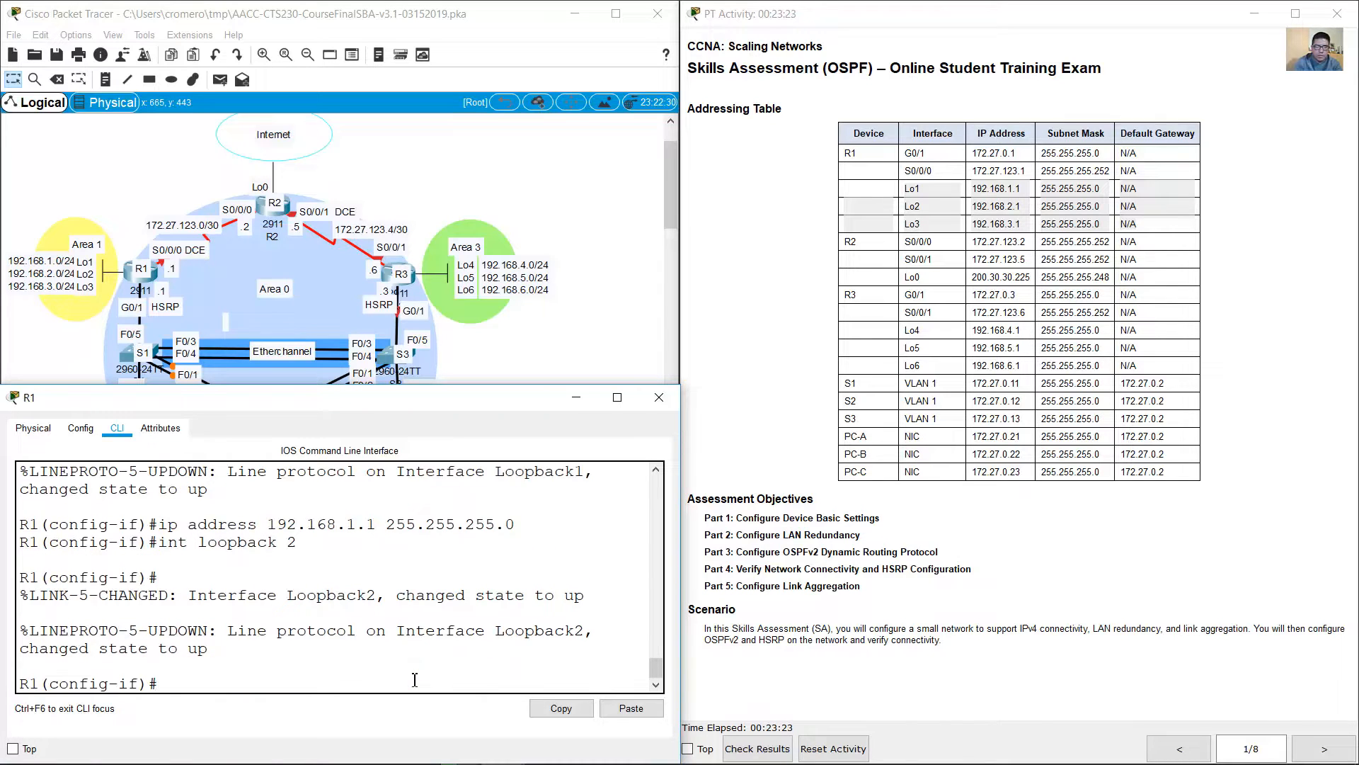
key("Up")
key("Up")
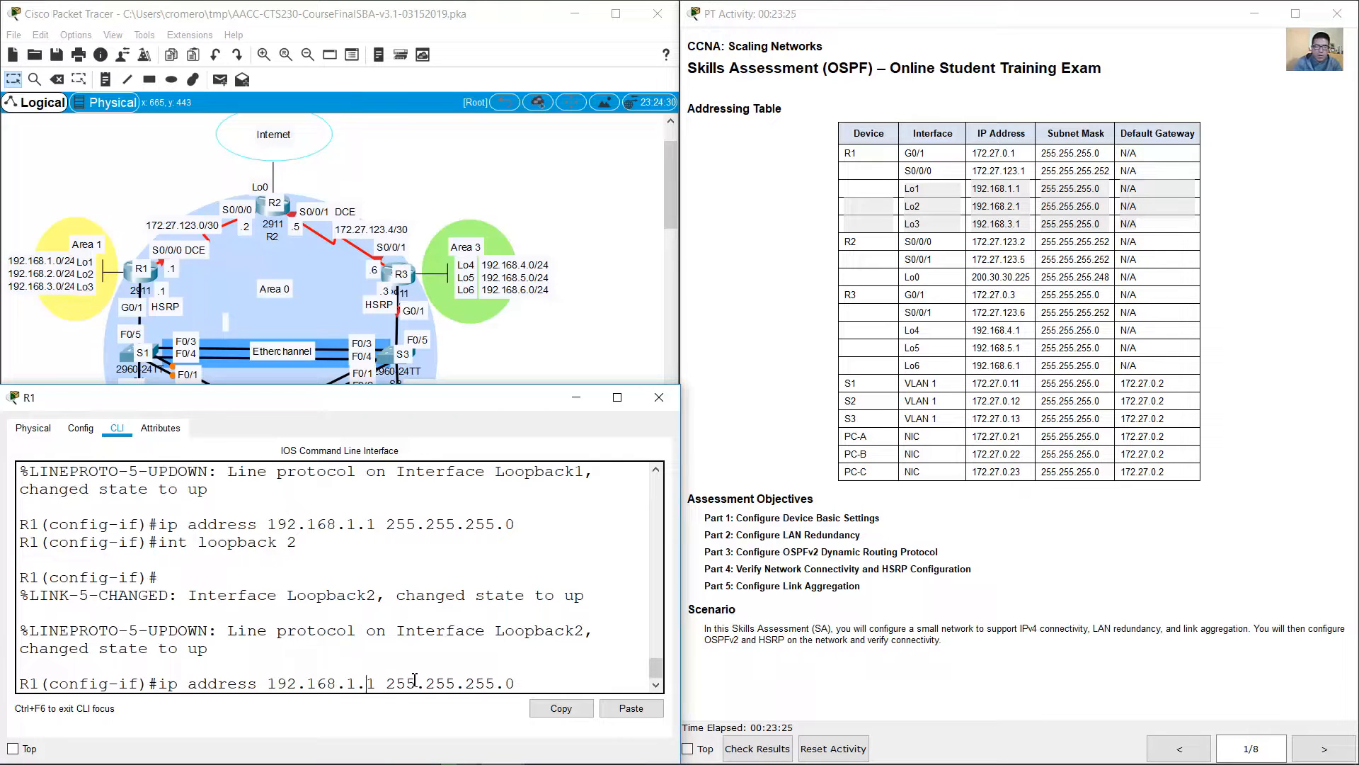
key("Left")
key("BackSpace")
type("2")
key("Return")
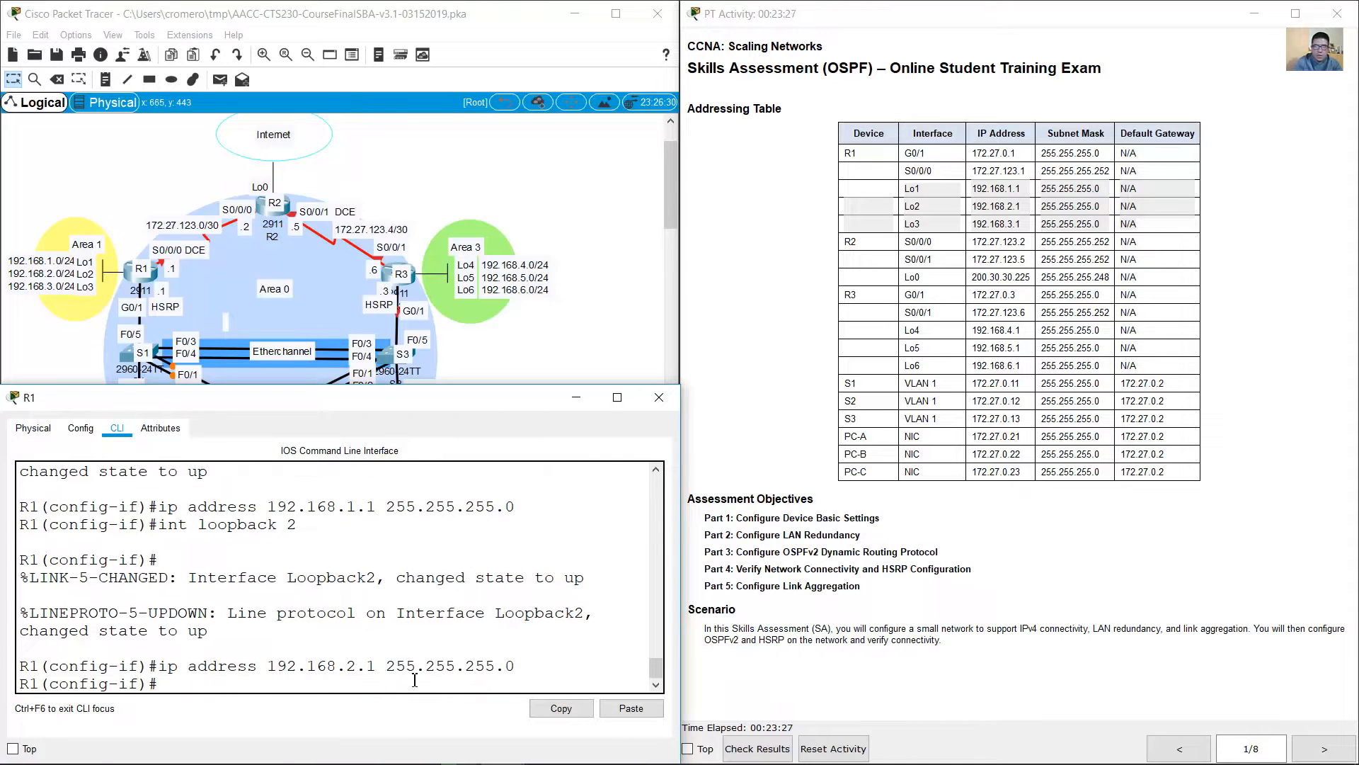
Step: Create interface loopback 3 on R1 with IP address 192.168.3.1 and mask 255.255.255.0
key("Up")
key("Up")
type("3")
key("Return")
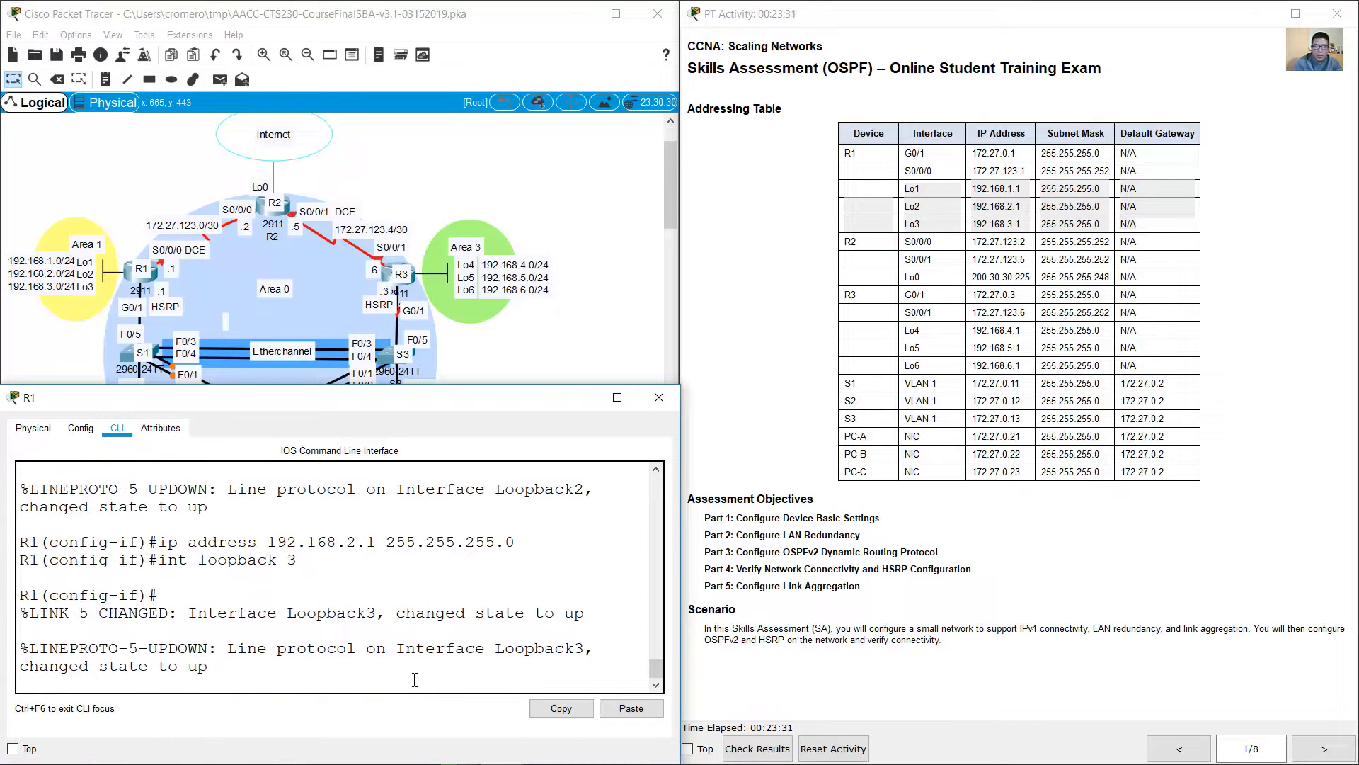
key("Up")
key("Up")
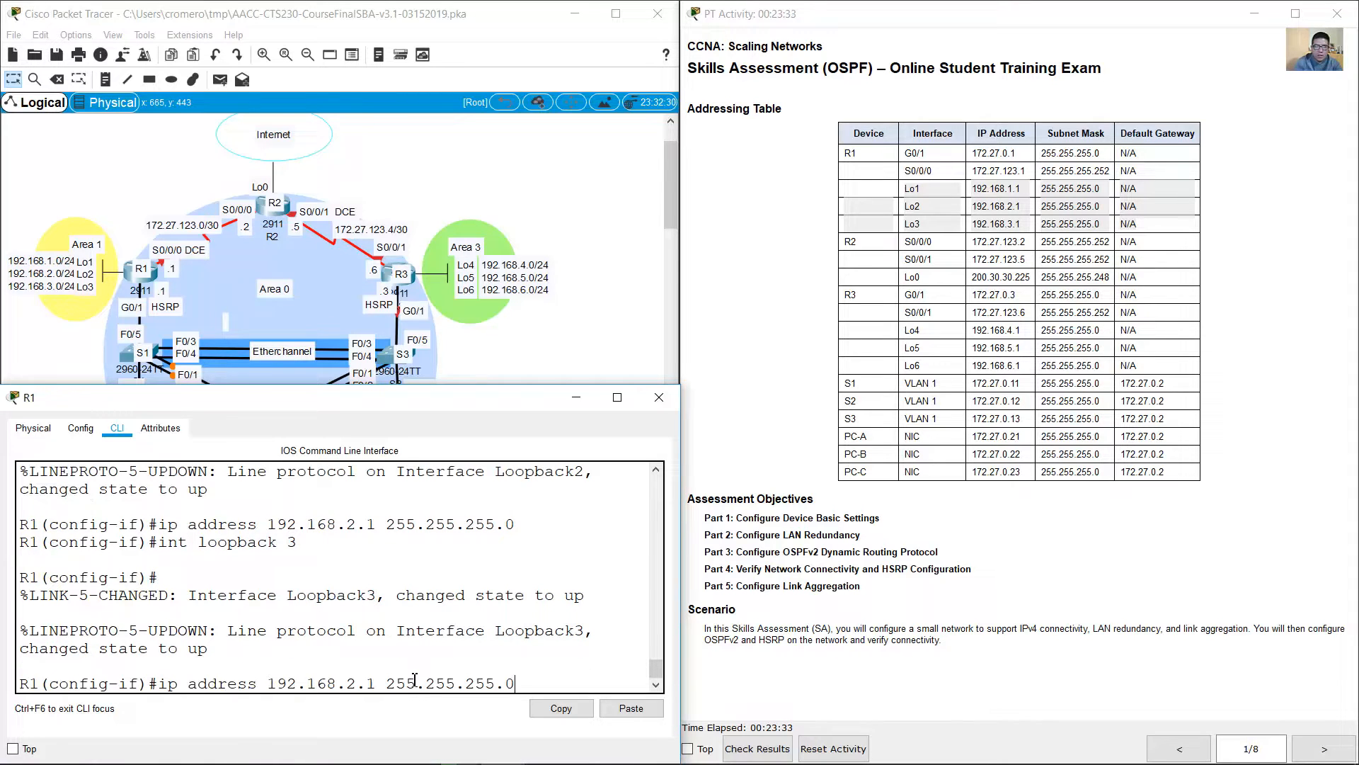
key("Left")
key("Left")
key("Left")
key("Left")
key("Left")
key("Left")
key("Left")
key("Left")
key("Left")
key("Left")
key("Left")
key("Left")
key("Left")
key("Left")
key("Left")
key("Left")
key("BackSpace")
type("3")
key("Return")
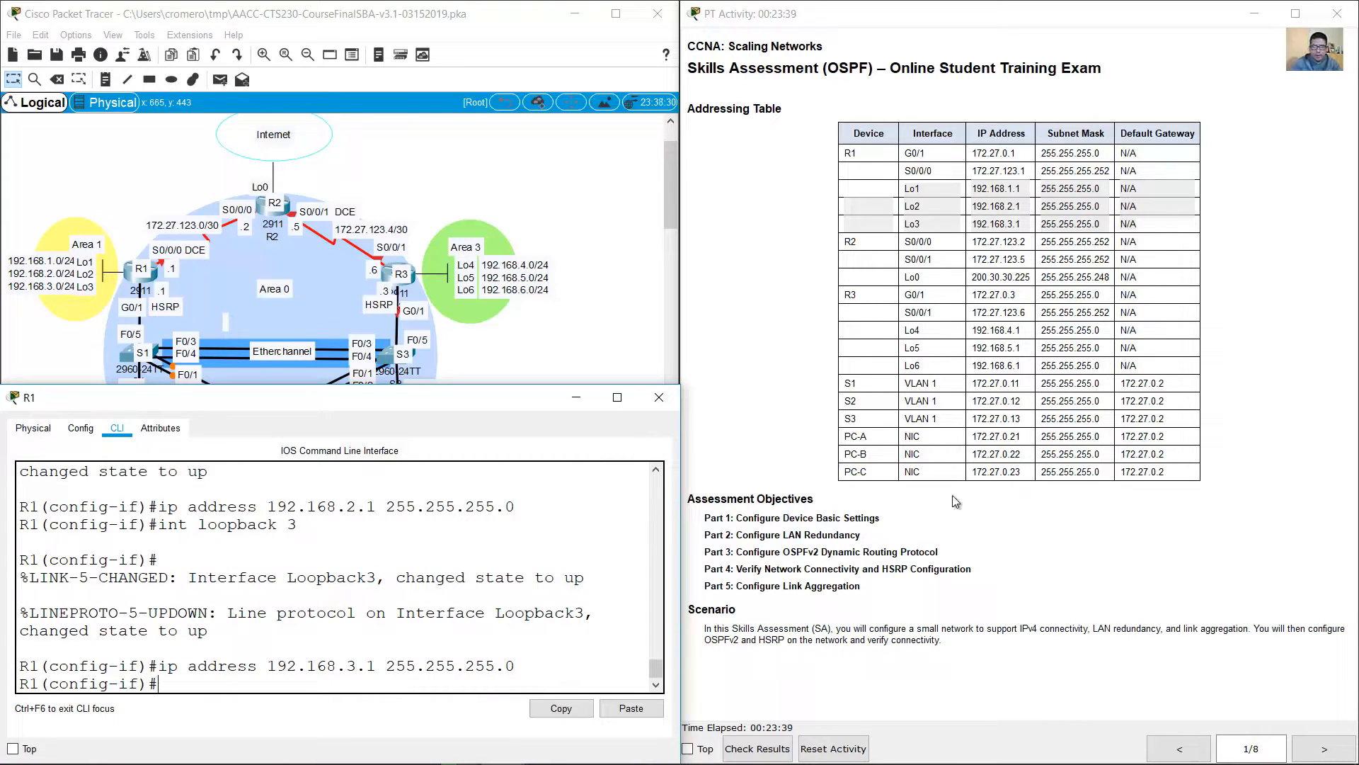
Step: Review the Part 1 basic settings required for R2 and open R2's command line in place over R1's window
left_click(1327, 749)
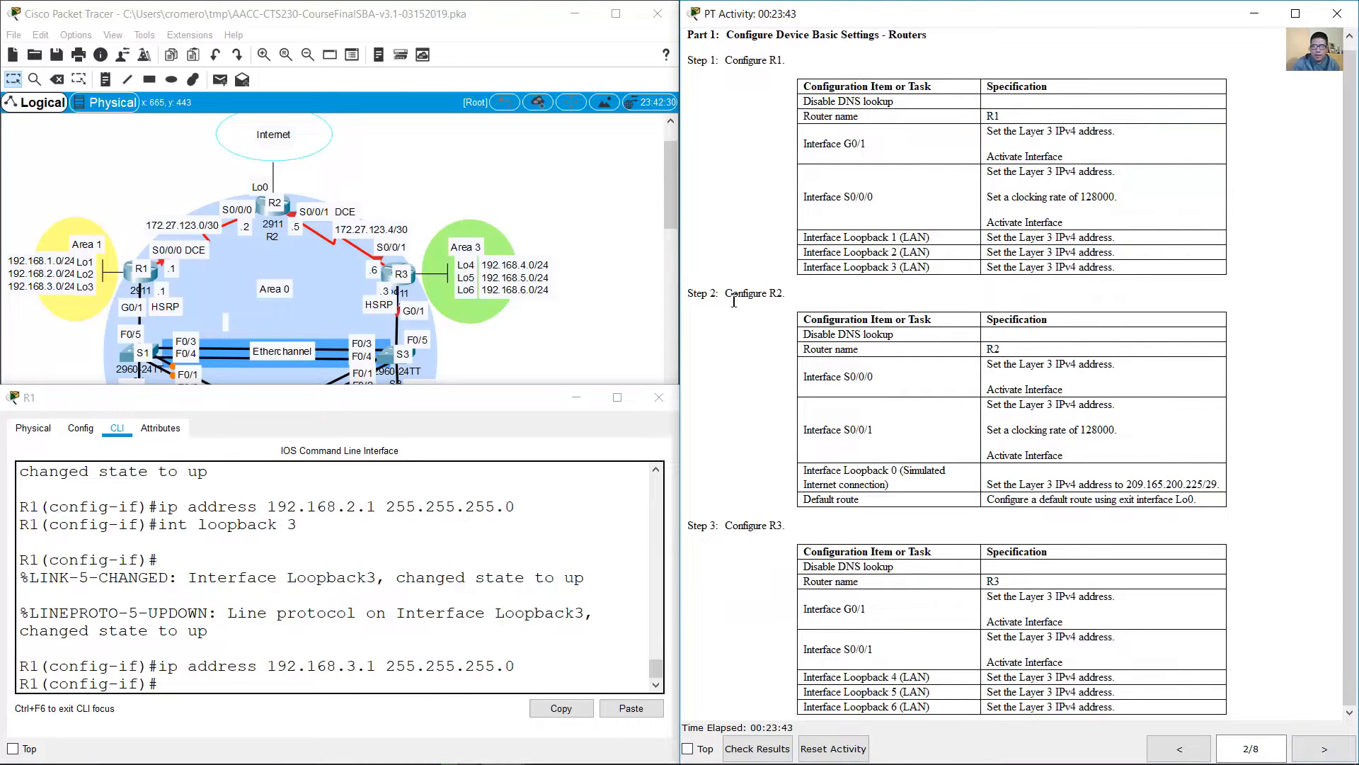
left_click_drag(733, 300, 1190, 506)
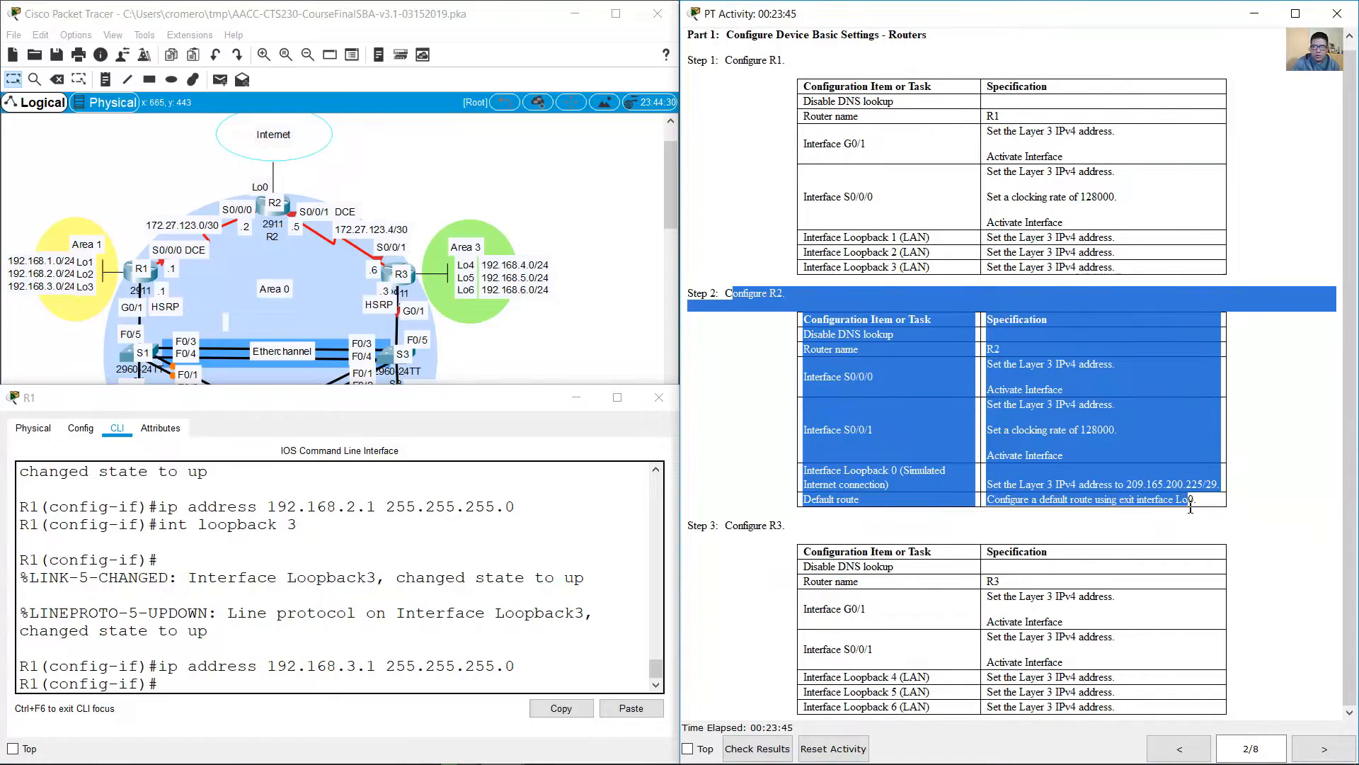
left_click(862, 341)
left_click_drag(810, 334, 1006, 350)
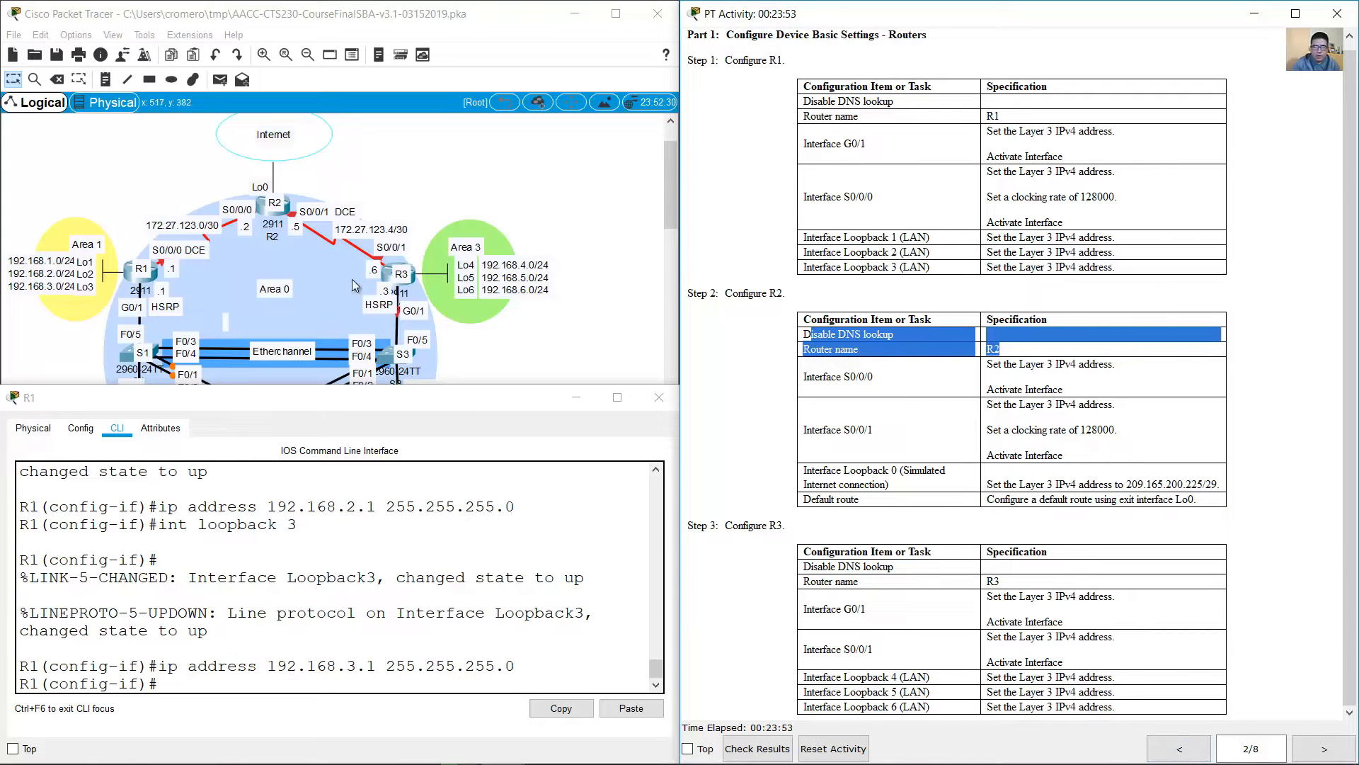
left_click(264, 213)
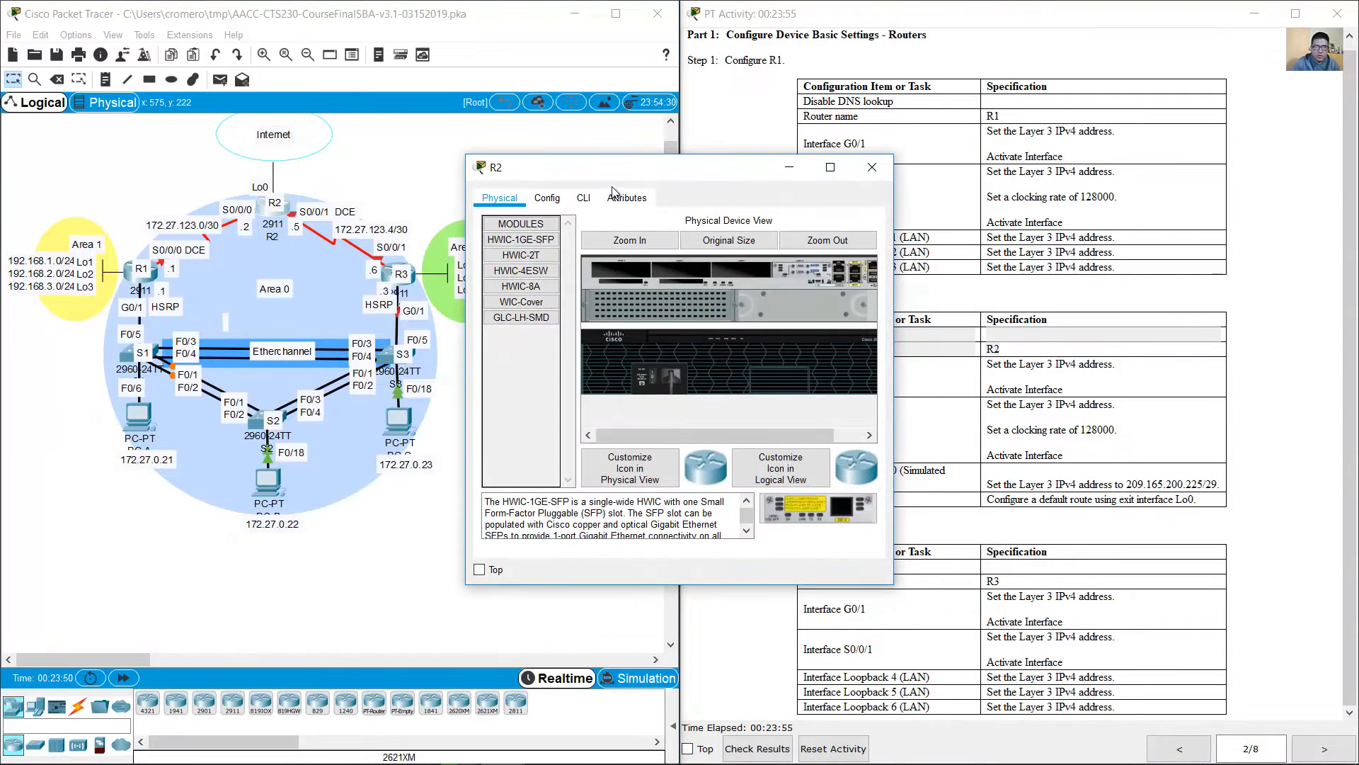
left_click_drag(632, 179, 164, 356)
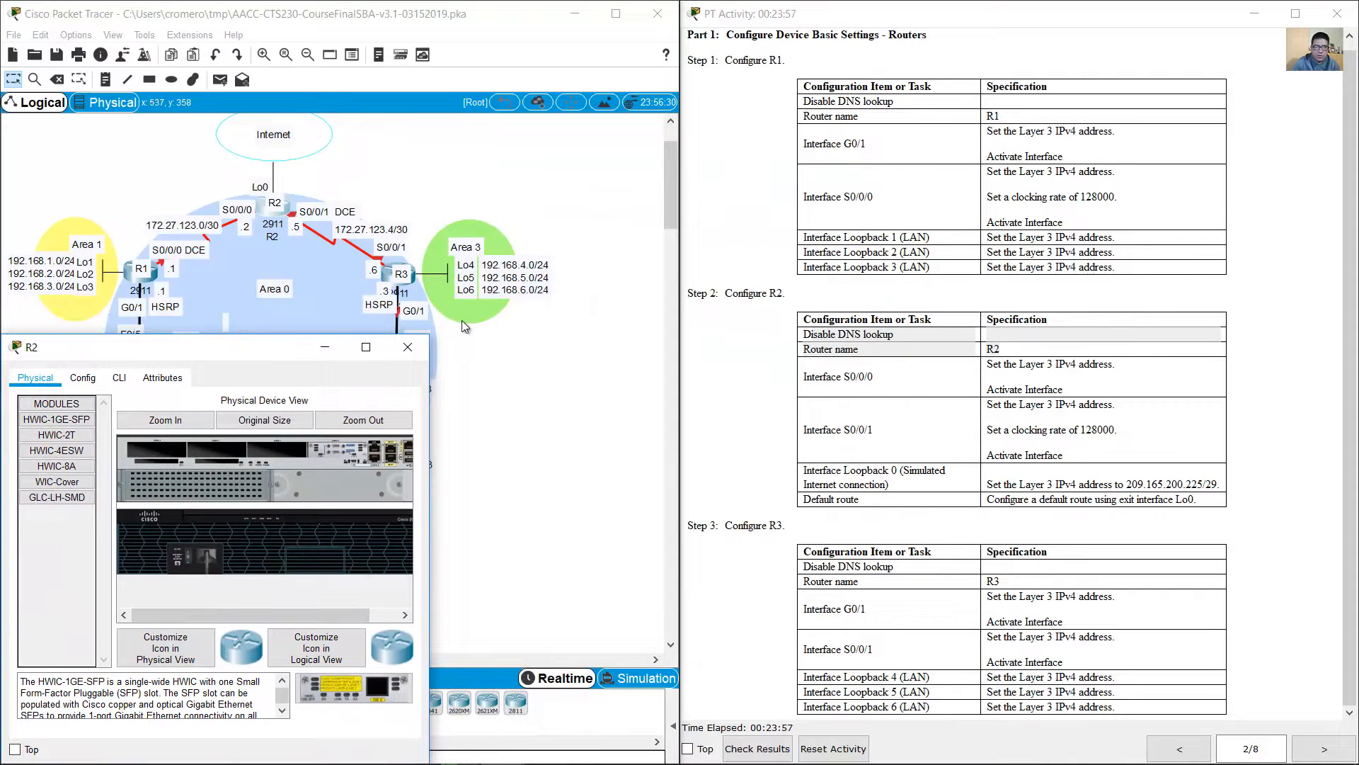
left_click_drag(431, 333, 681, 386)
left_click(128, 429)
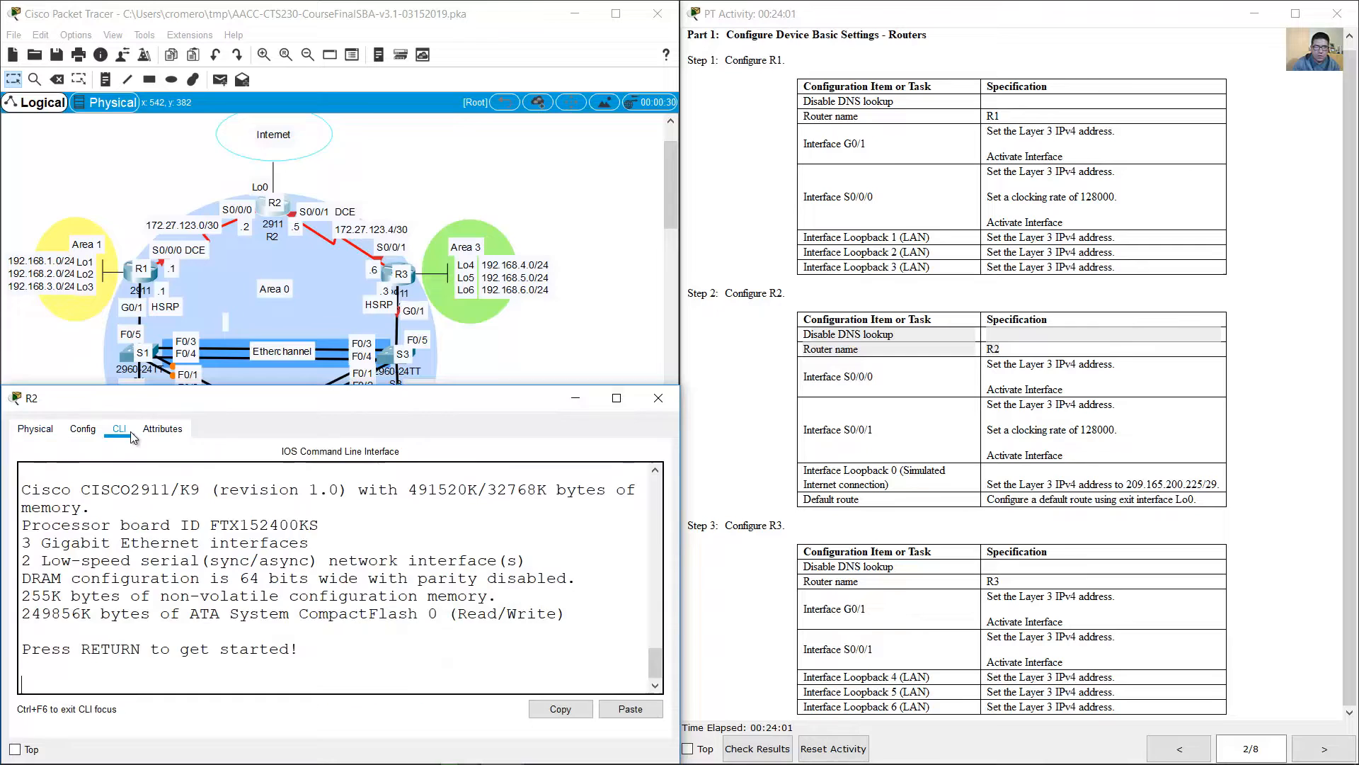
Step: Enter global configuration mode on R2 and disable DNS lookup with no ip domain-lookup
key("Return")
type("en")
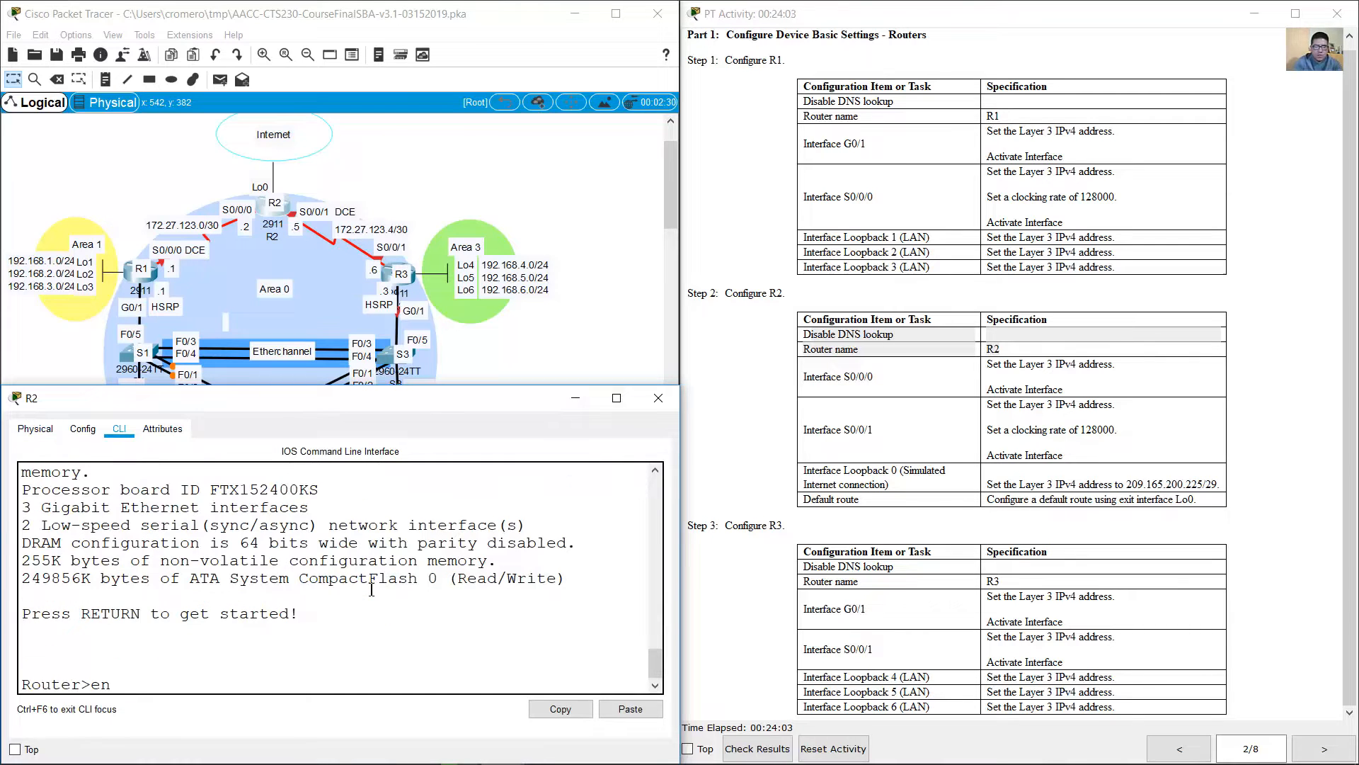
key("Return")
type("conf term")
key("Return")
type("no")
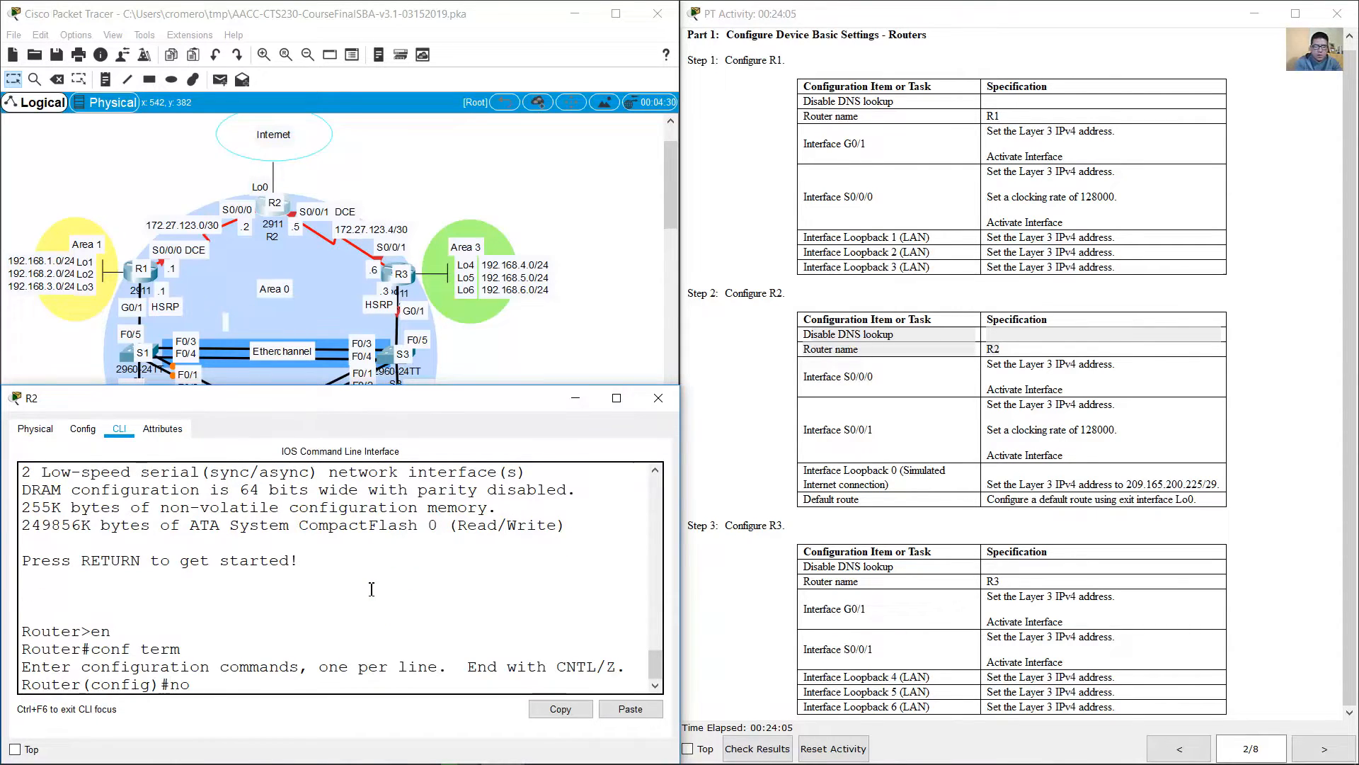
type(" ip domain-lookup")
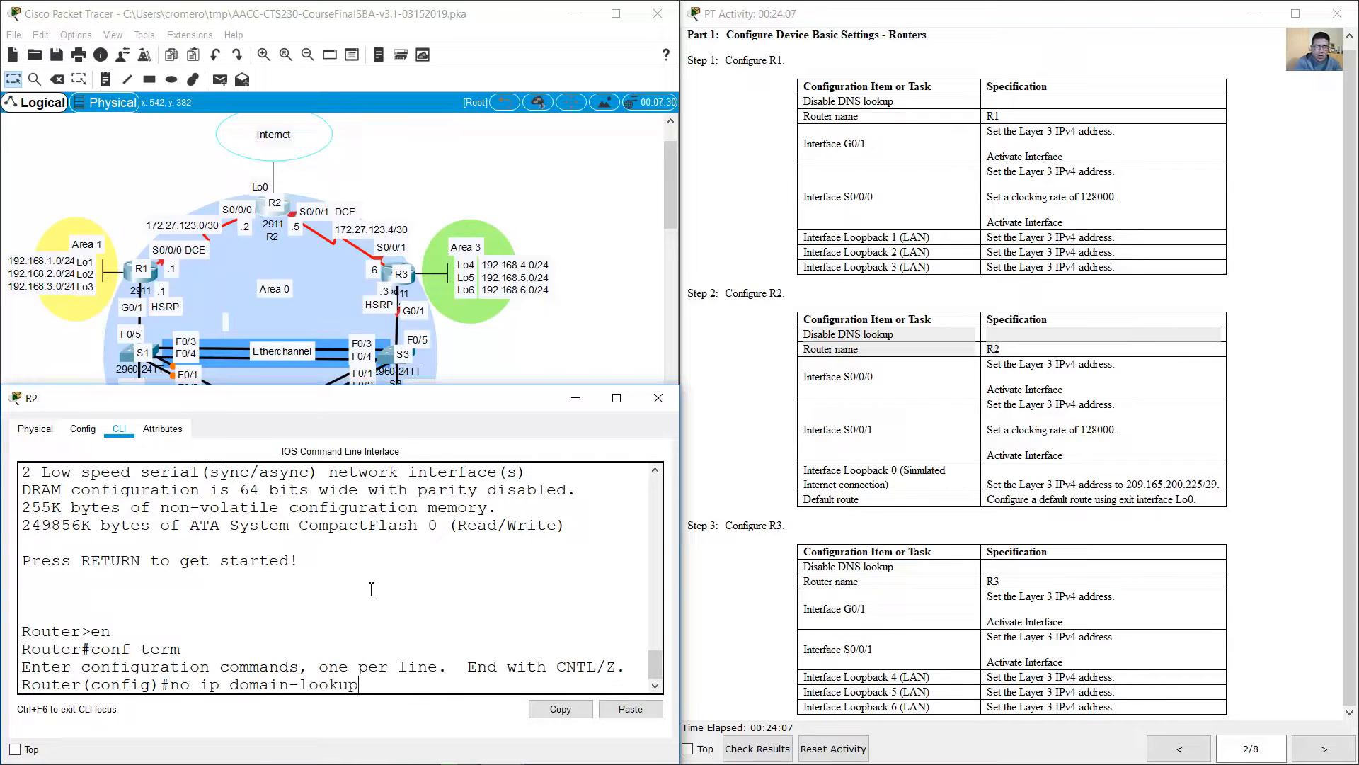
key("Return")
Step: Set the router's hostname to R2
type("hos")
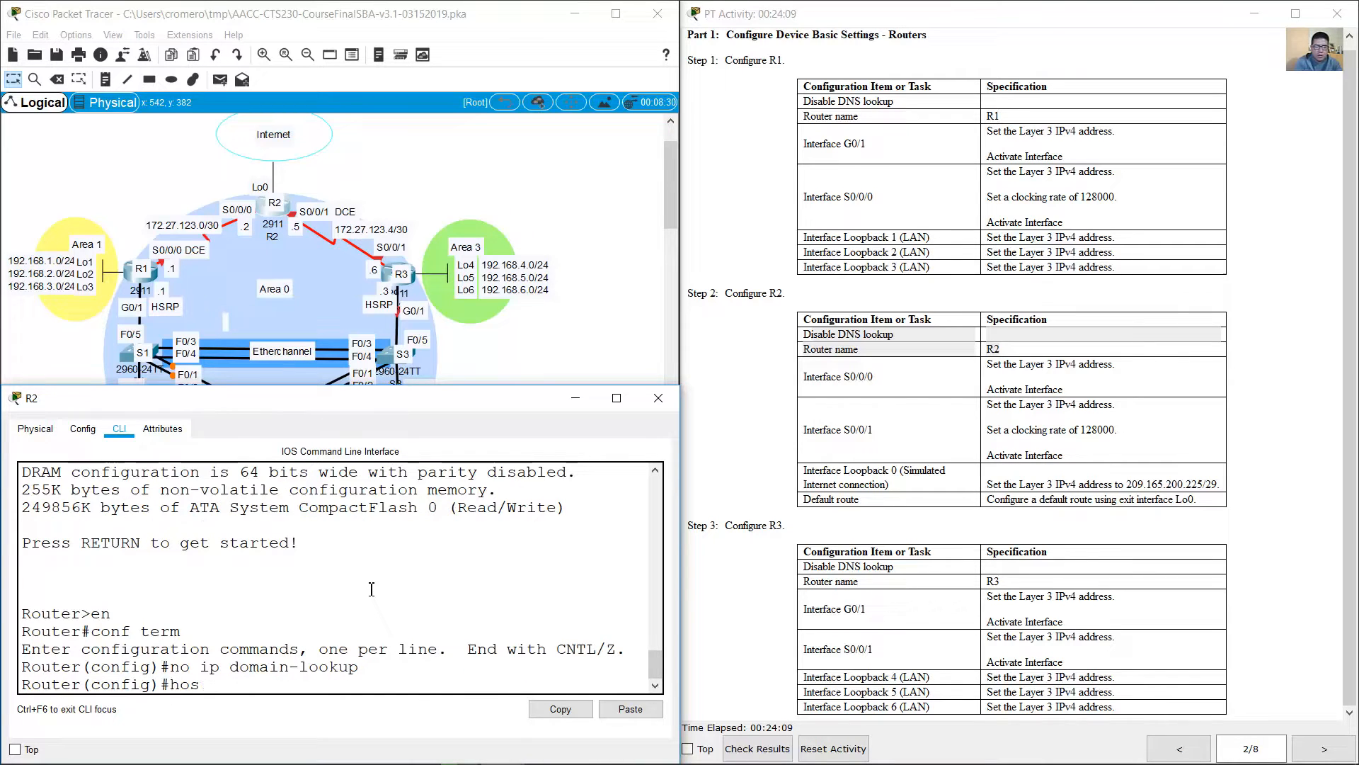
type("tname R2")
key("Return")
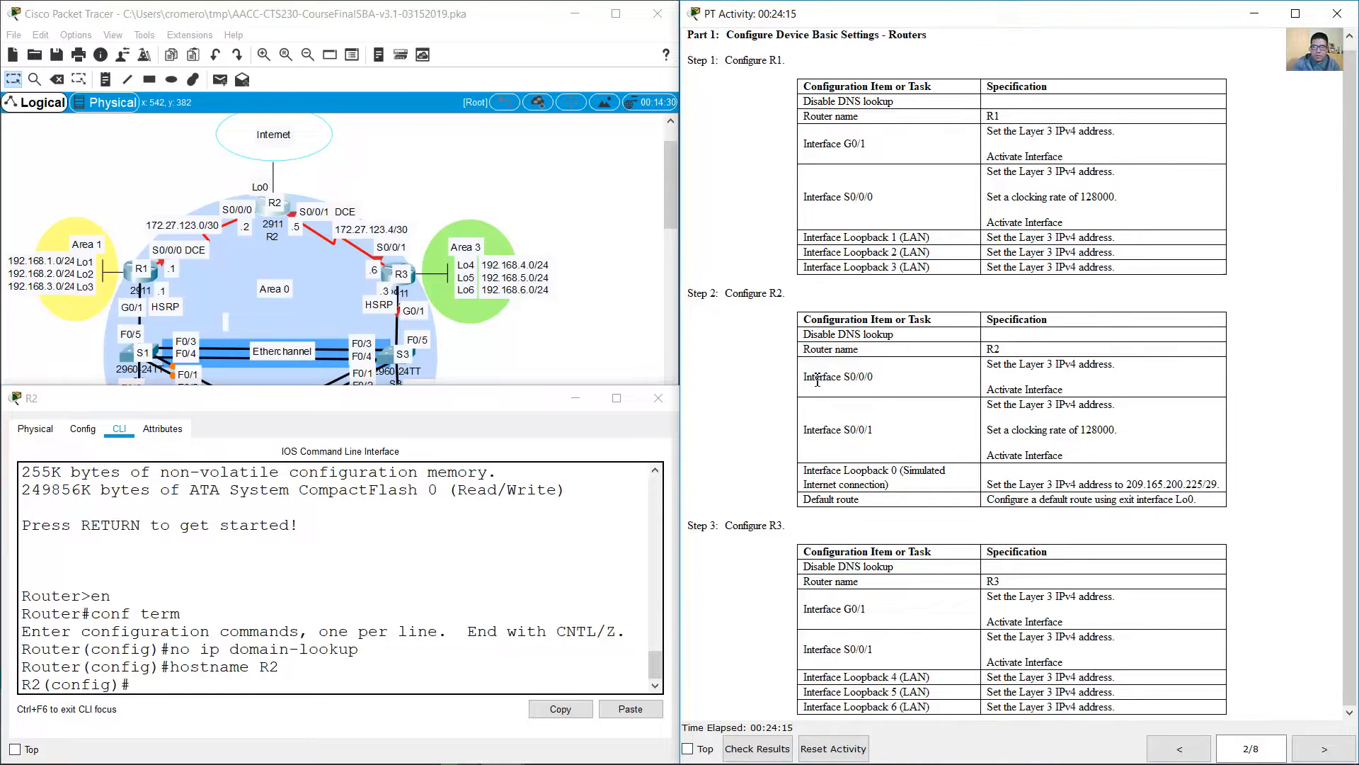
Step: Check the instructions and addressing table for R2's S0/0/0 and S0/0/1 requirements
left_click_drag(812, 377, 1062, 456)
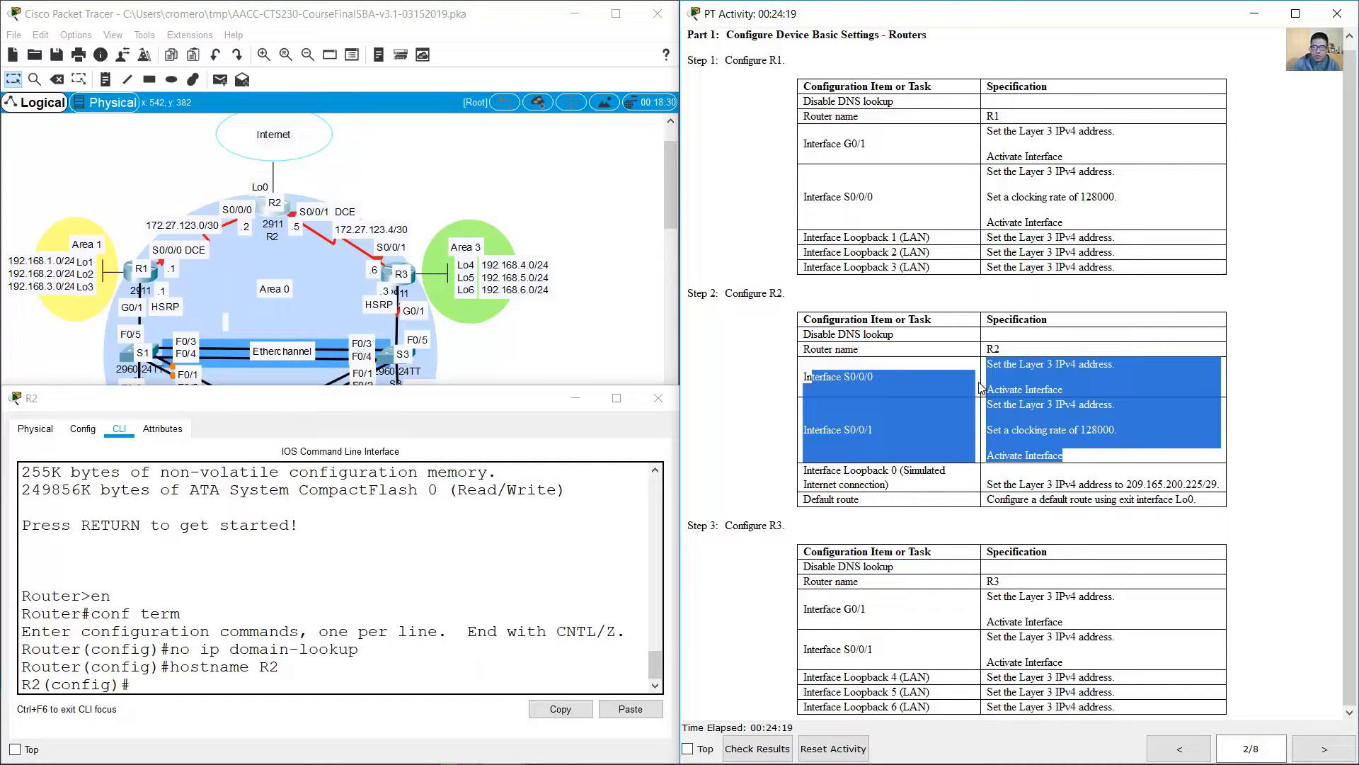
left_click(1054, 426)
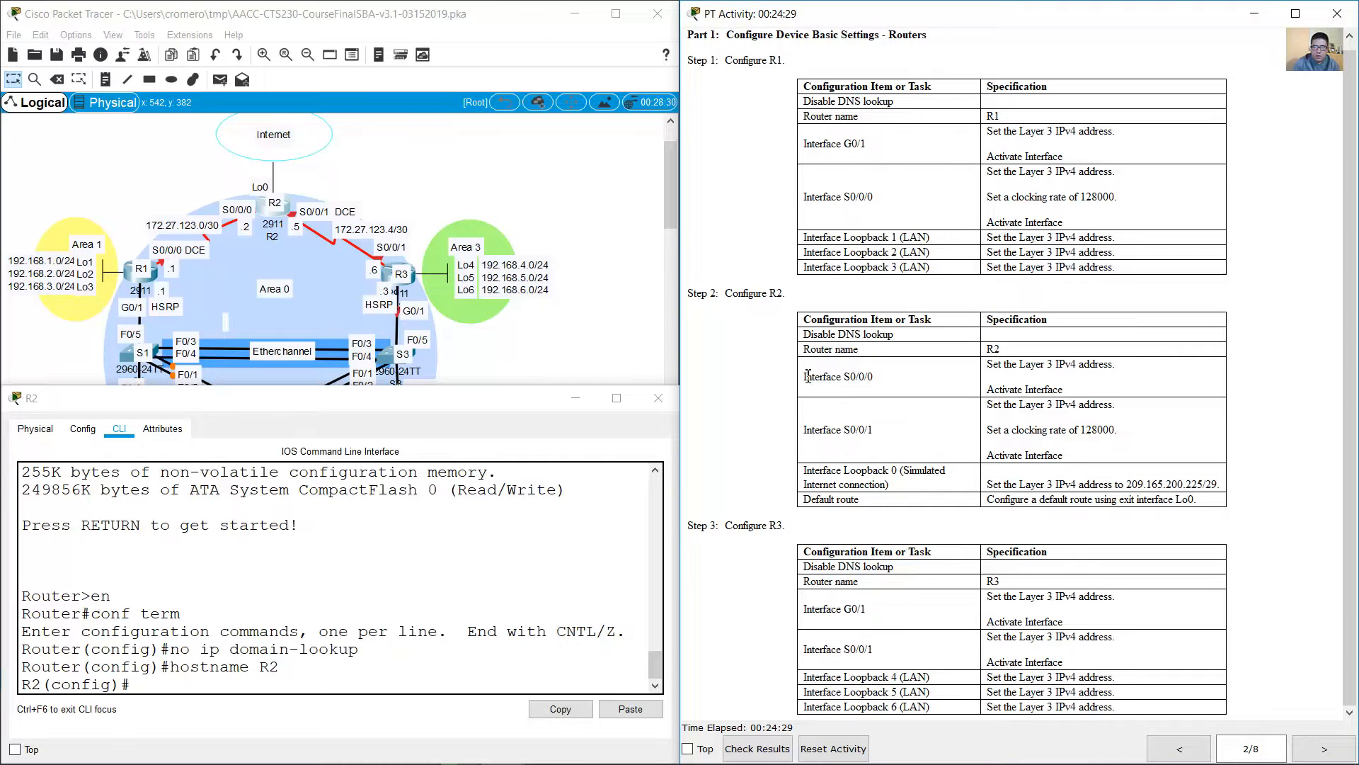
left_click_drag(807, 376, 1078, 374)
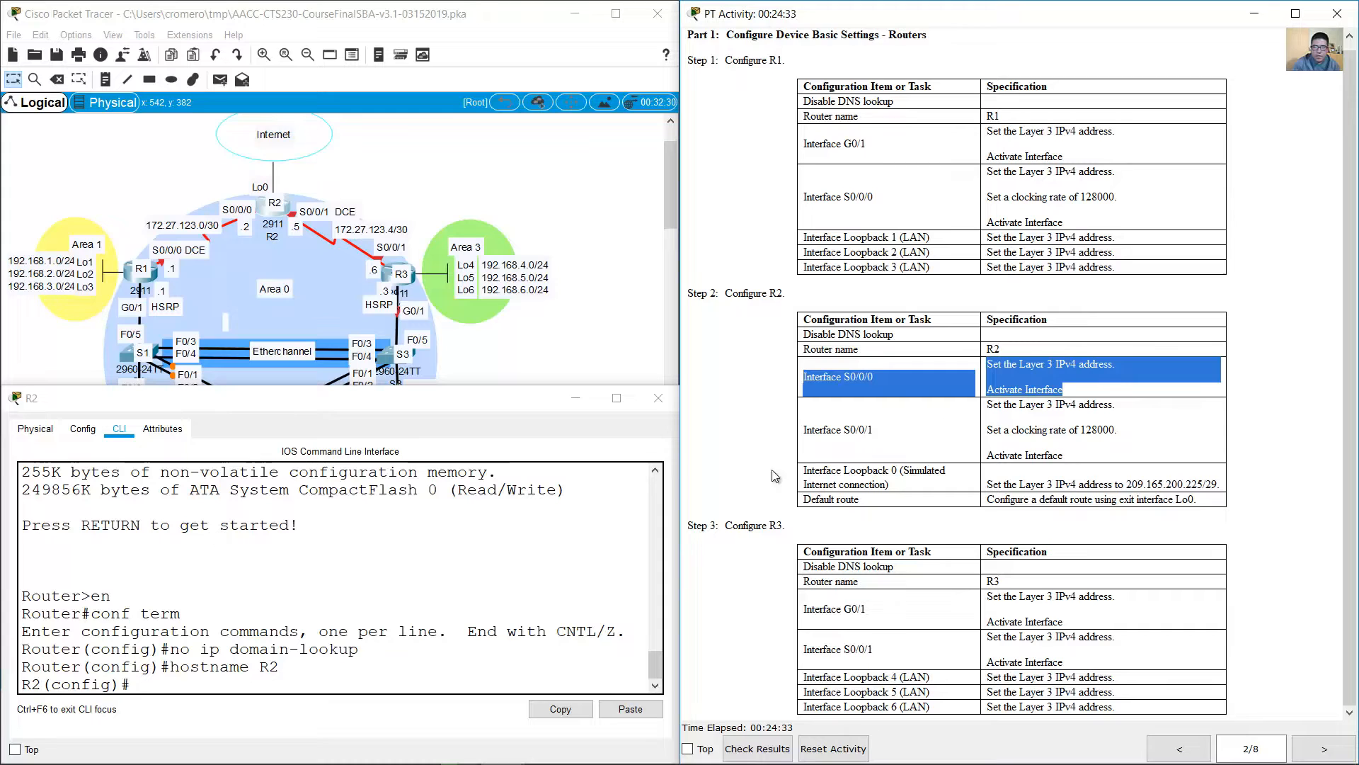
left_click_drag(806, 429, 1096, 430)
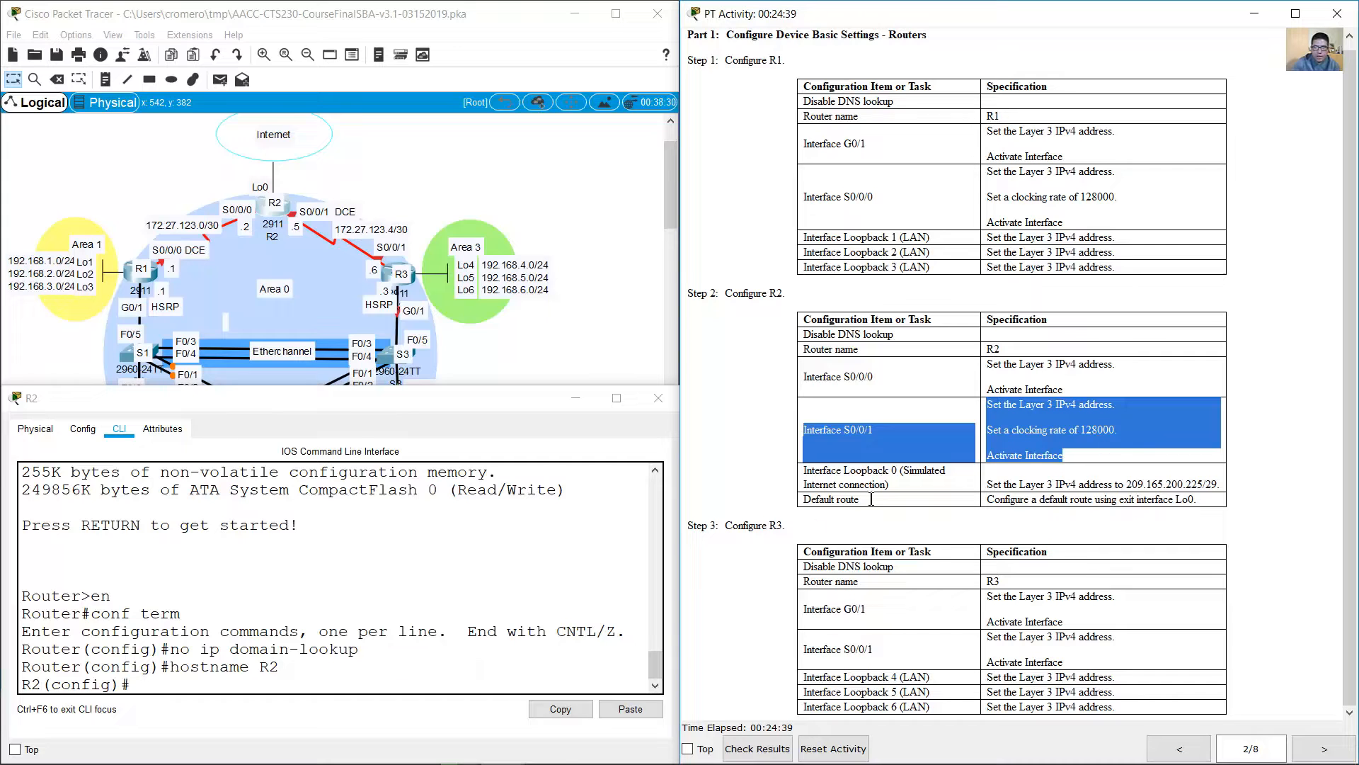
left_click(1198, 748)
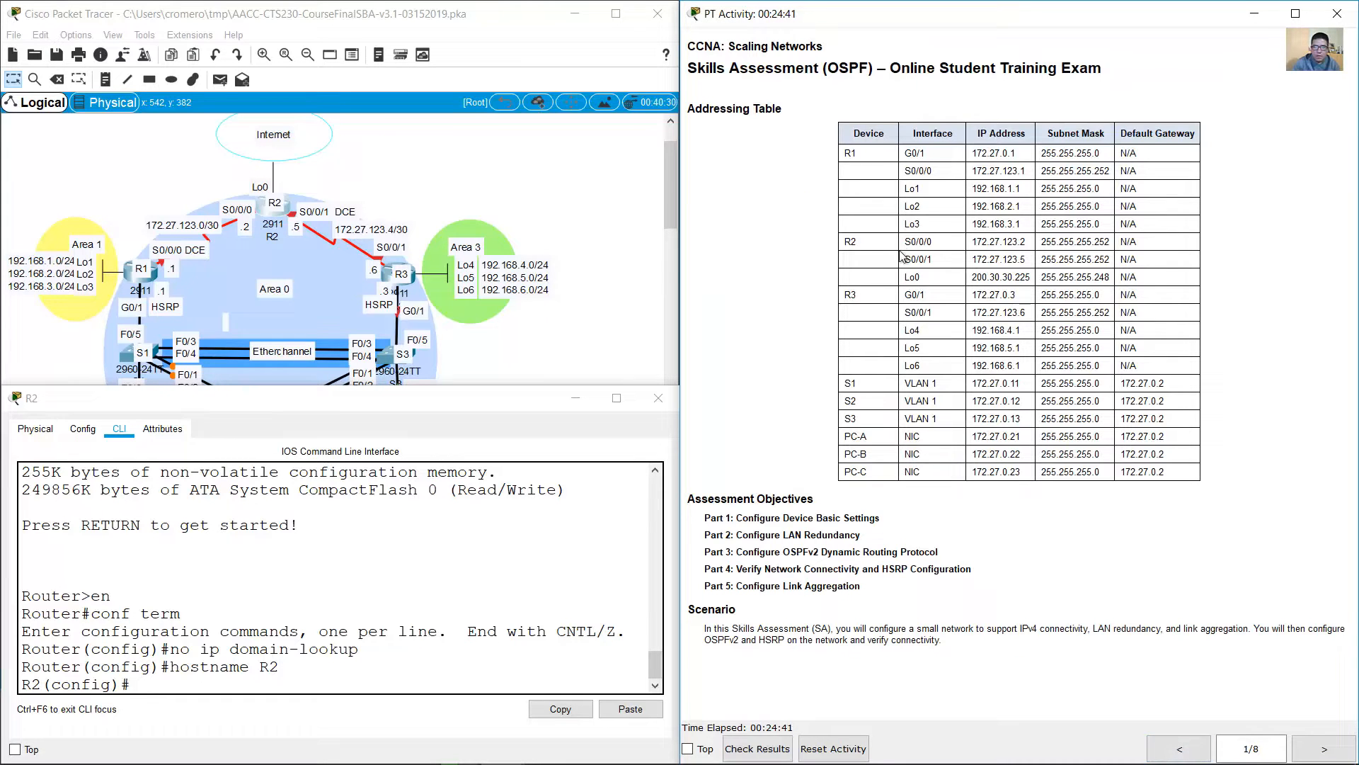
left_click_drag(909, 243, 1162, 261)
Step: Assign IP address 172.27.123.2 with mask 255.255.255.252 to R2's S0/0/0 and activate the interface
left_click(409, 646)
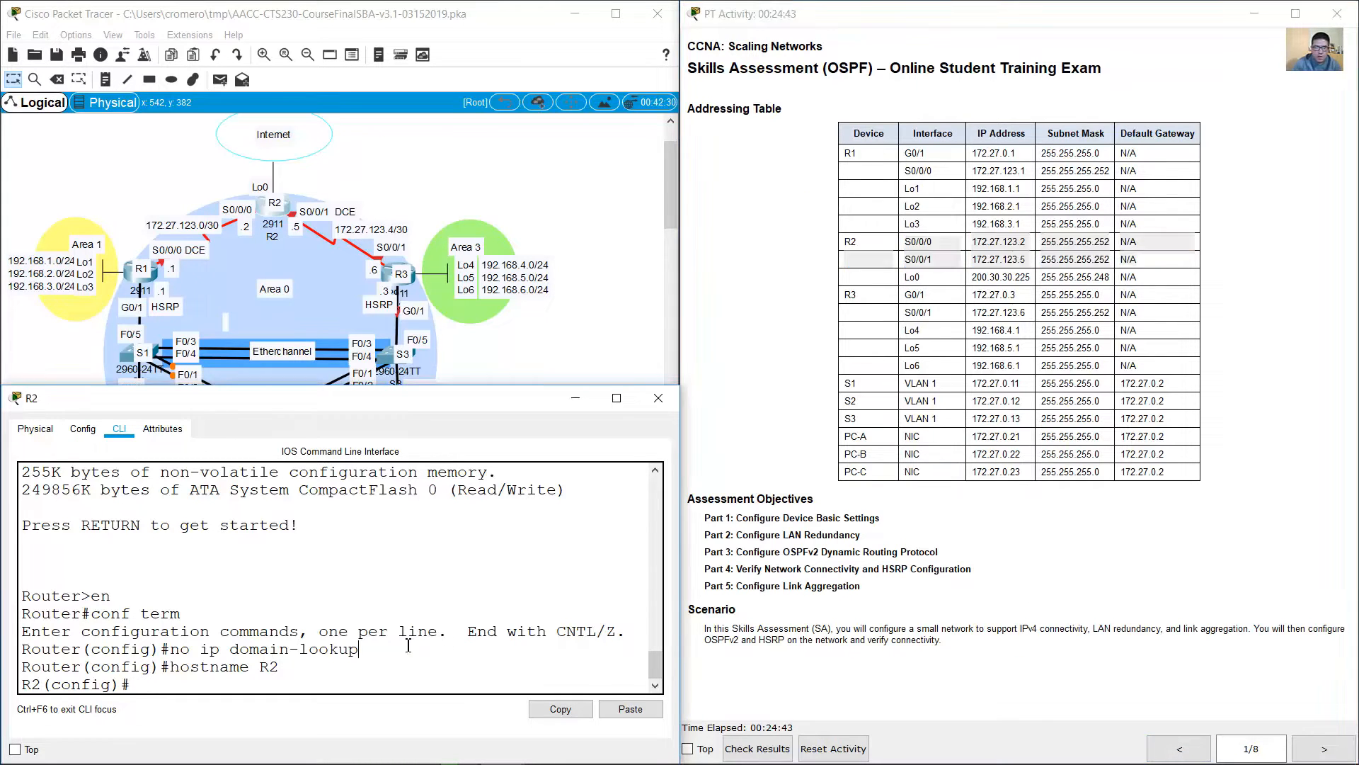
type("int s0/0/0")
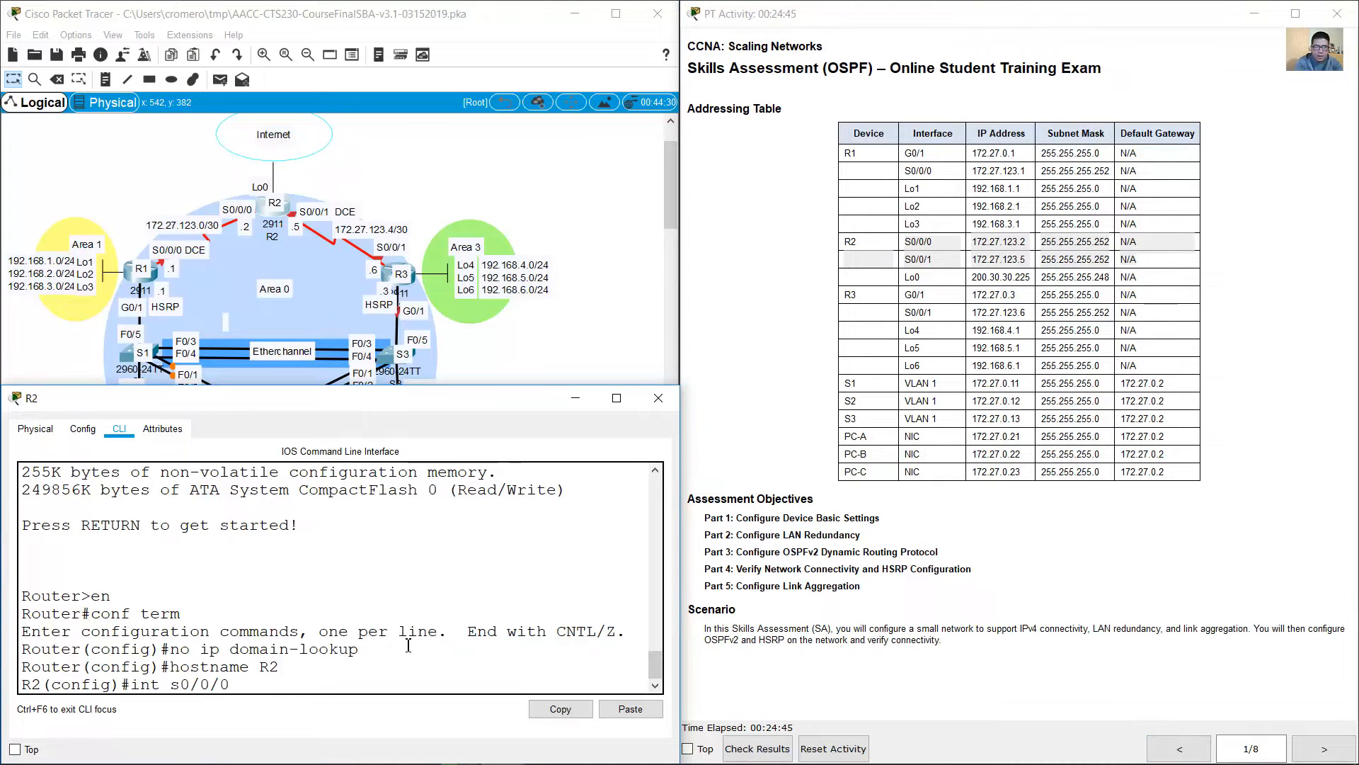
key("Return")
type("ip address ")
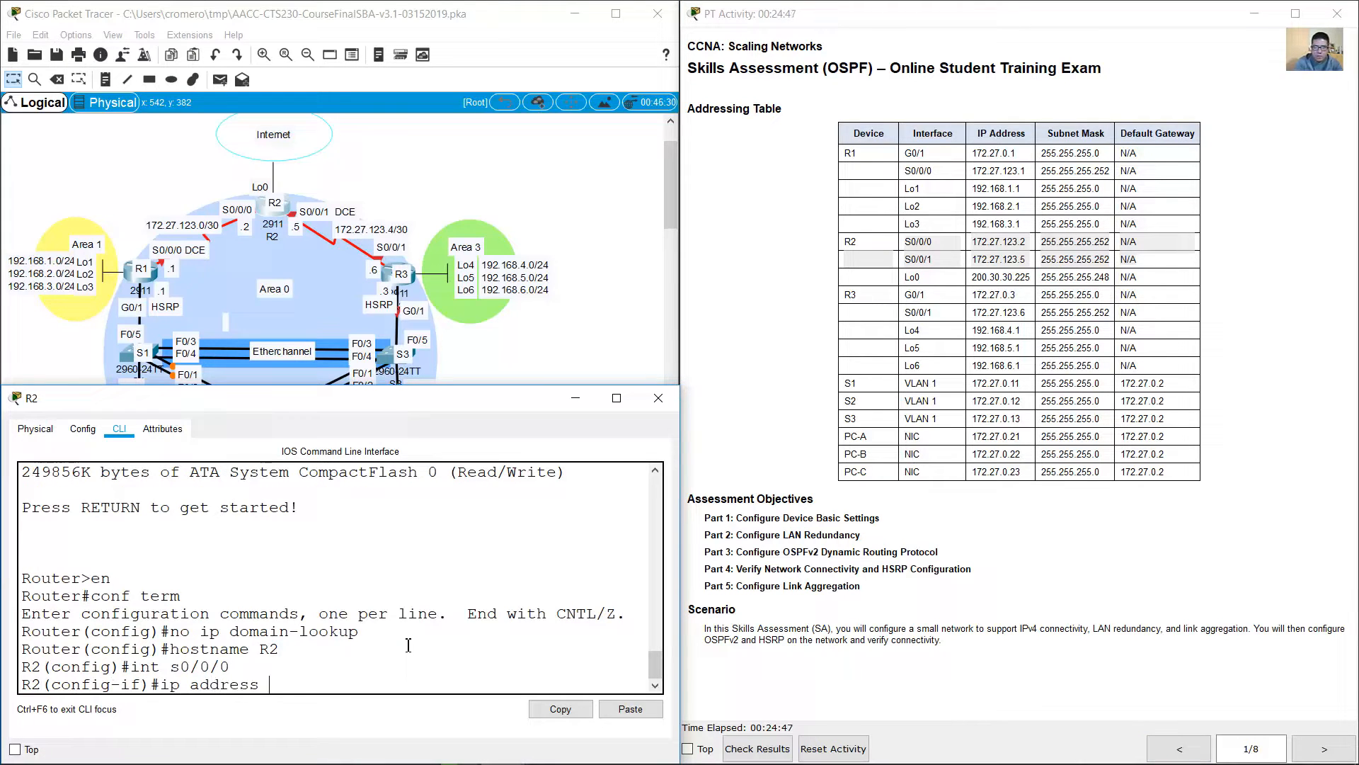
type("172.27.123.2 255.25")
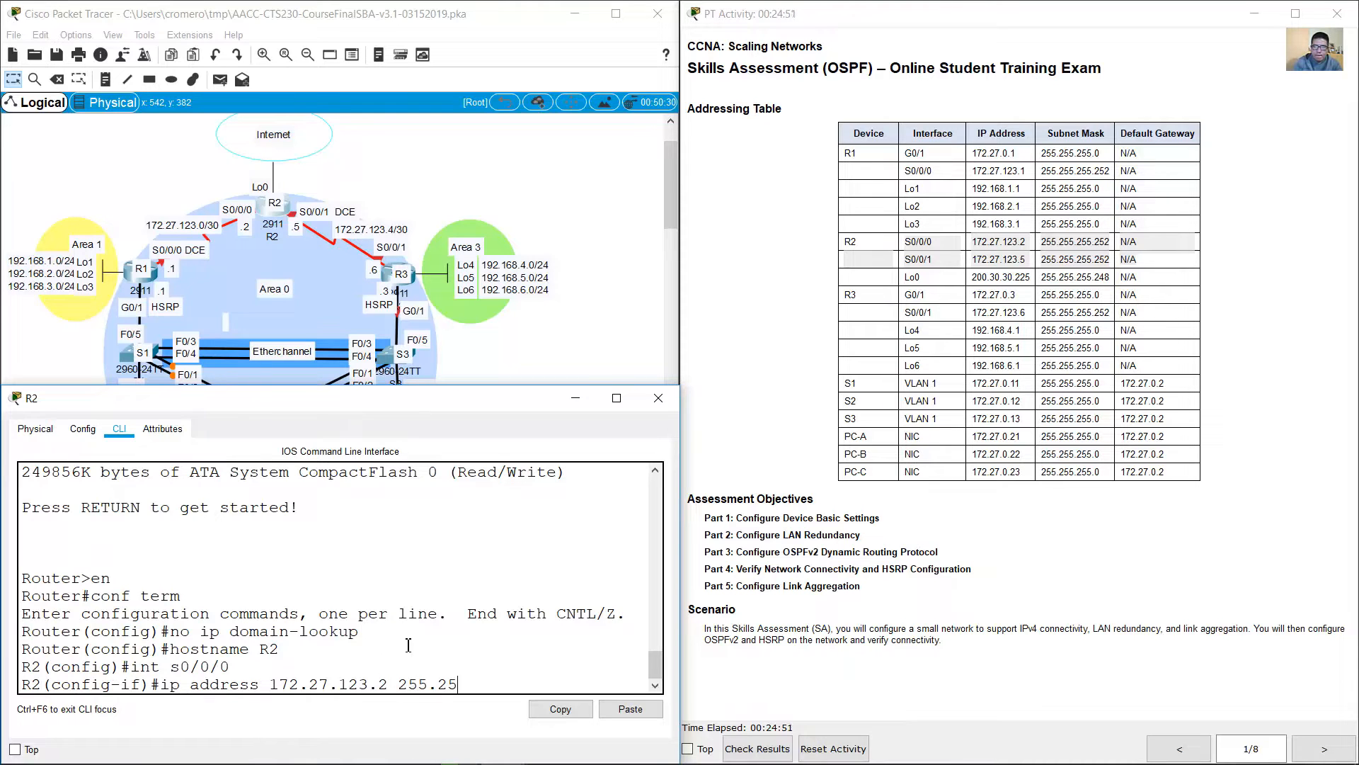
type("5.255.252")
key("Return")
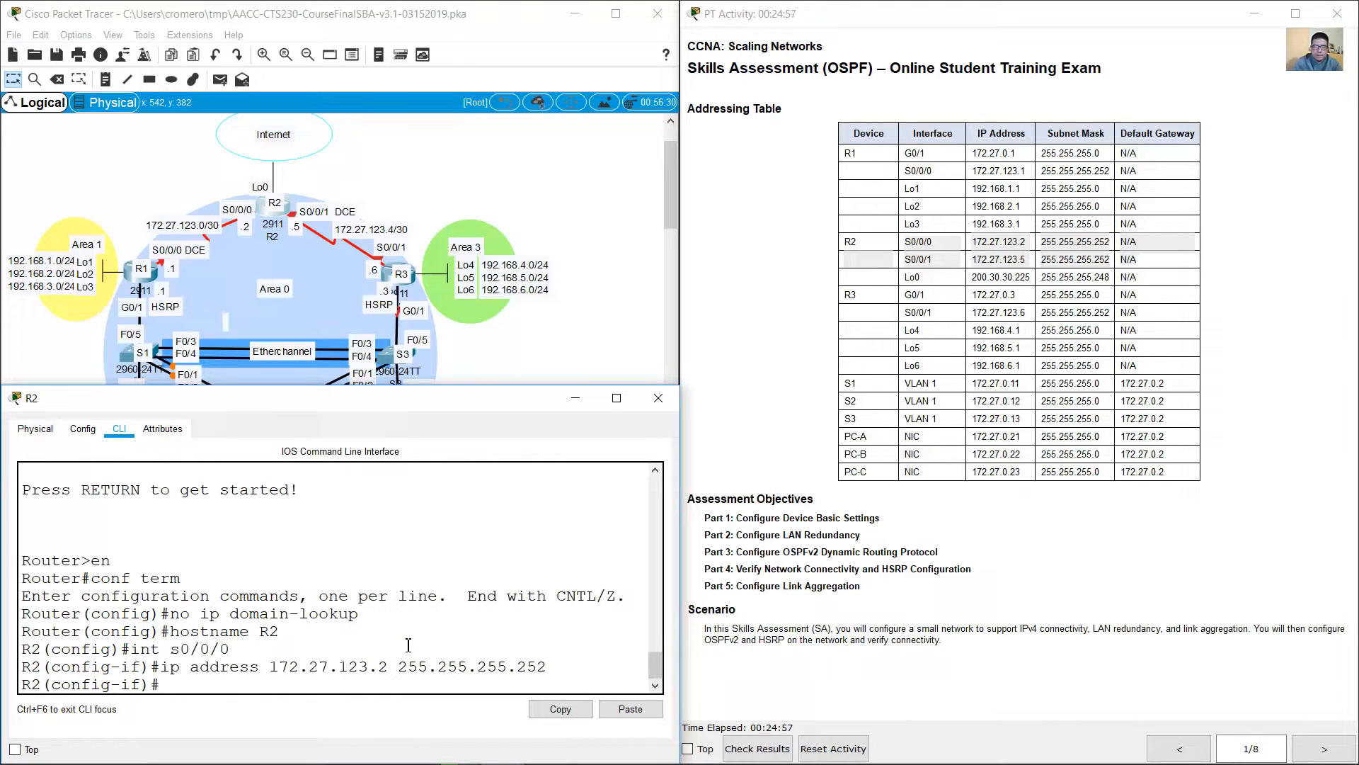
type("no shutdown")
key("Return")
key("Return")
Step: Try to assign IP address 172.27.123.2 with mask 255.255.255.252 to R2's S0/0/1
key("Up")
key("Up")
key("Up")
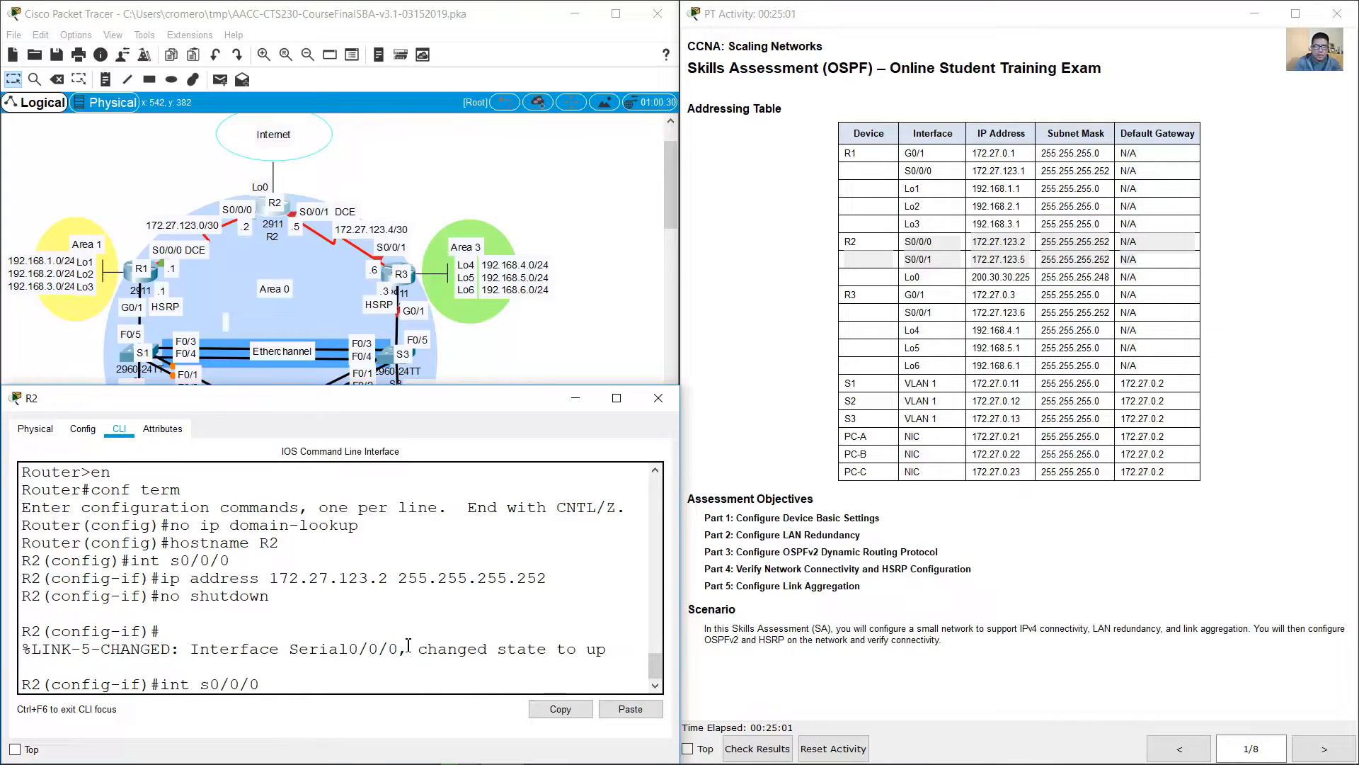
key("BackSpace")
type("1")
key("Return")
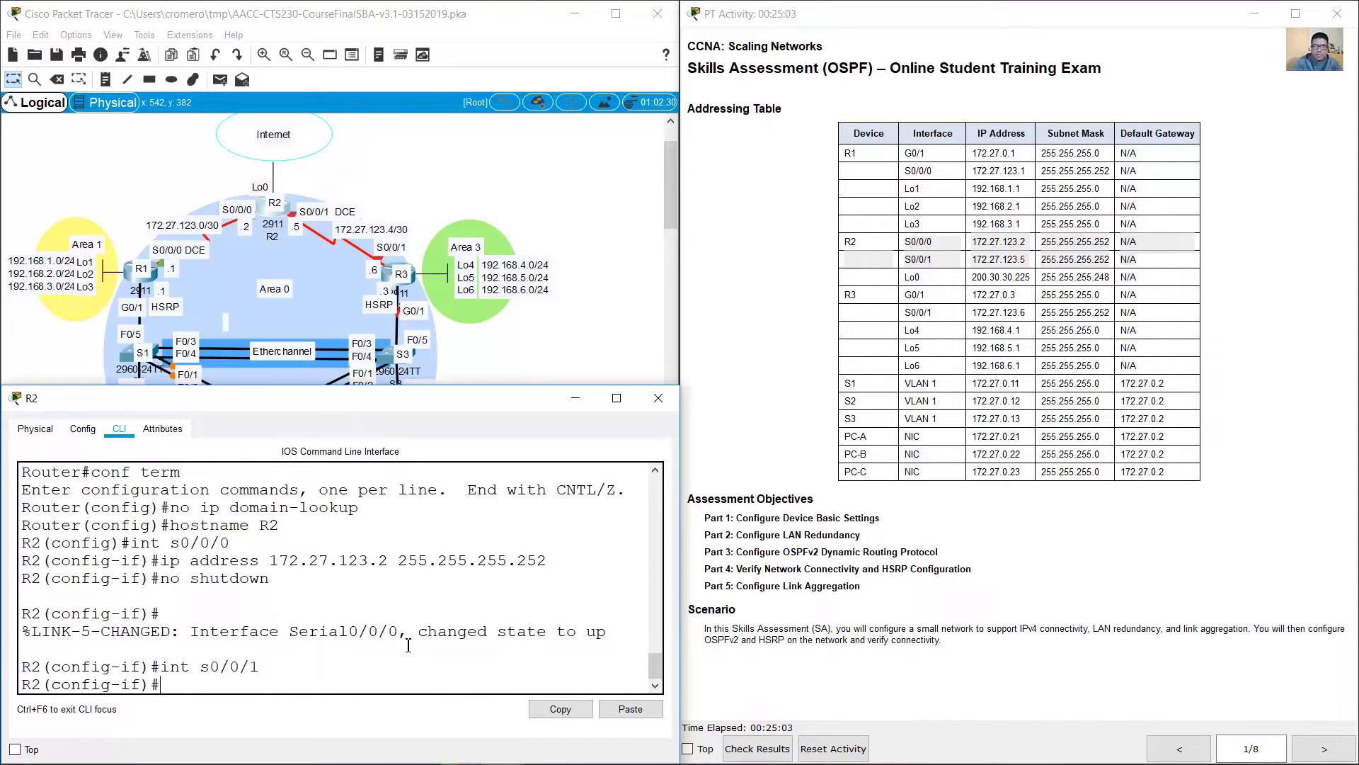
key("Up")
key("Up")
key("Up")
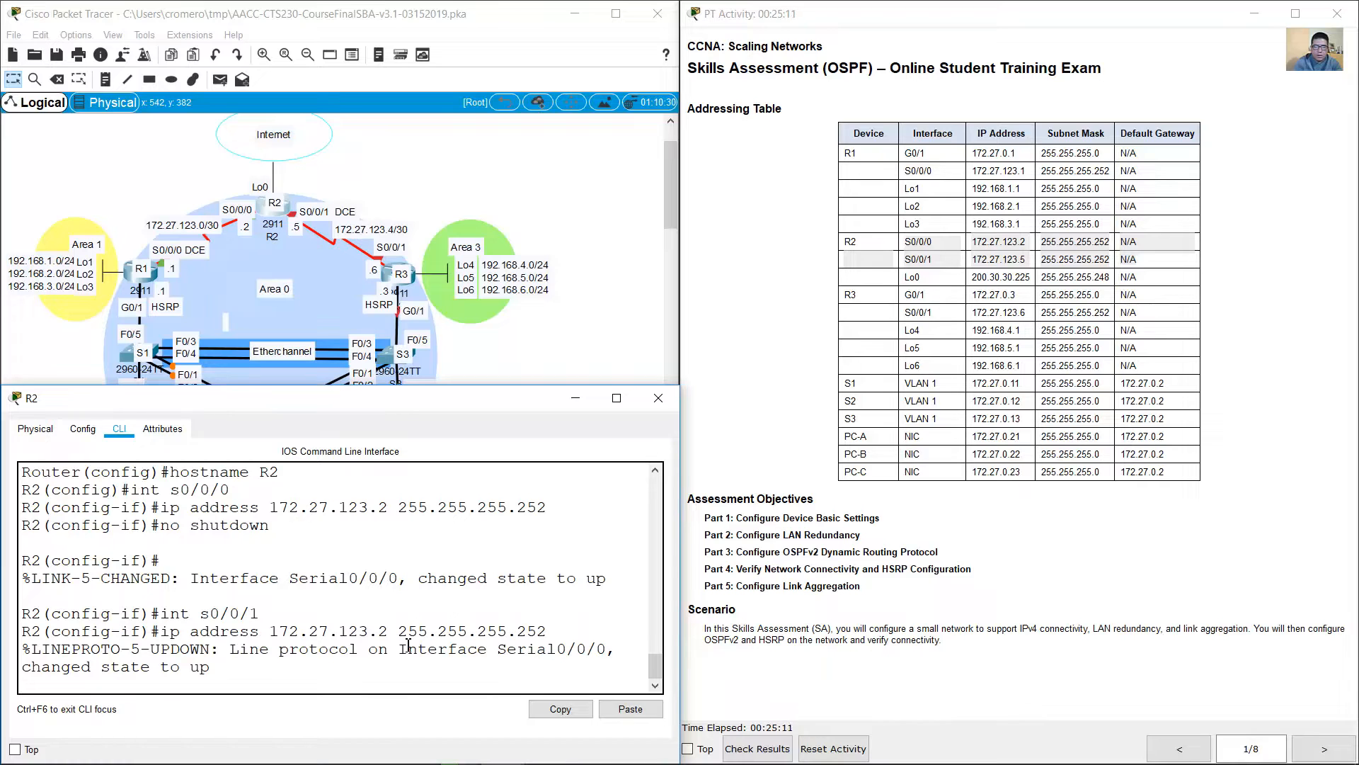
key("Return")
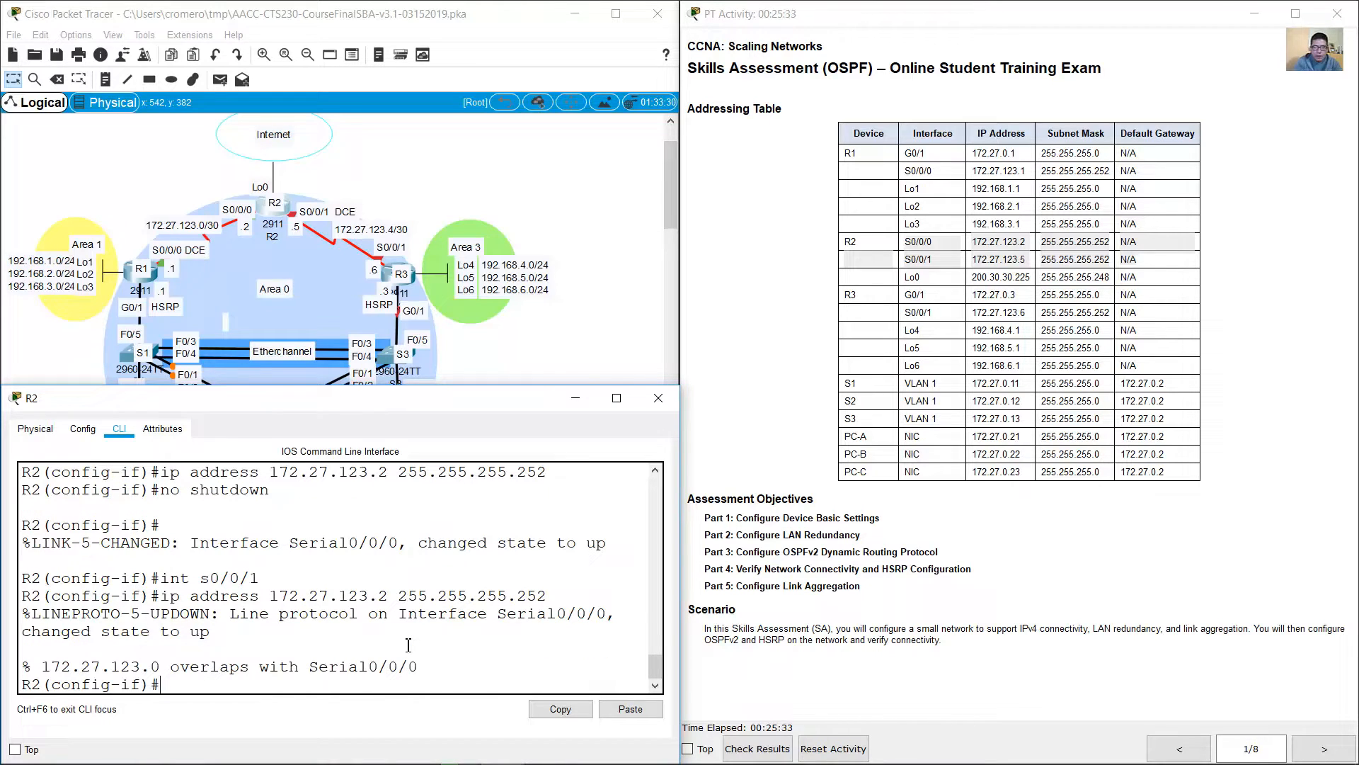
Step: Enter interface S0/0/1 on R2 and assign it IP address 172.27.123.5 with mask 255.255.255.252
key("Up")
key("Up")
key("Return")
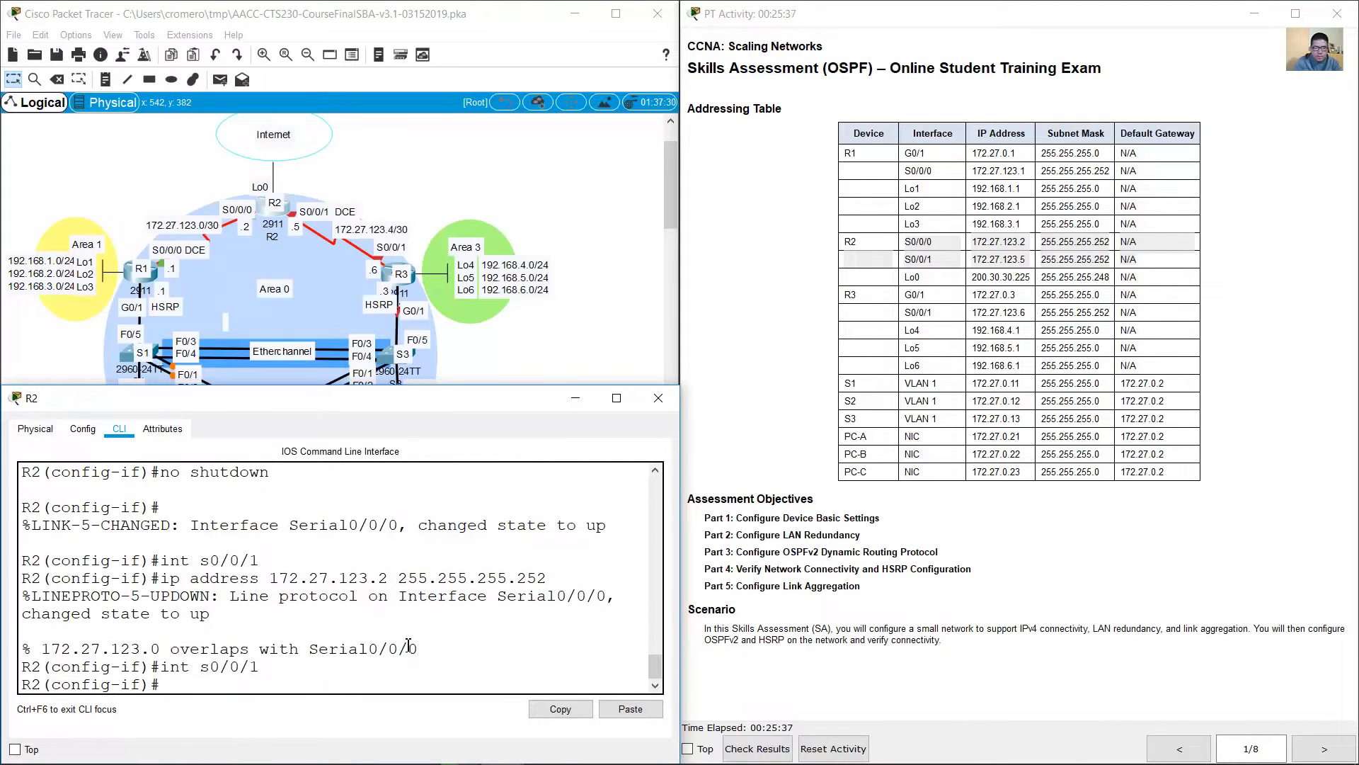
key("Up")
key("Up")
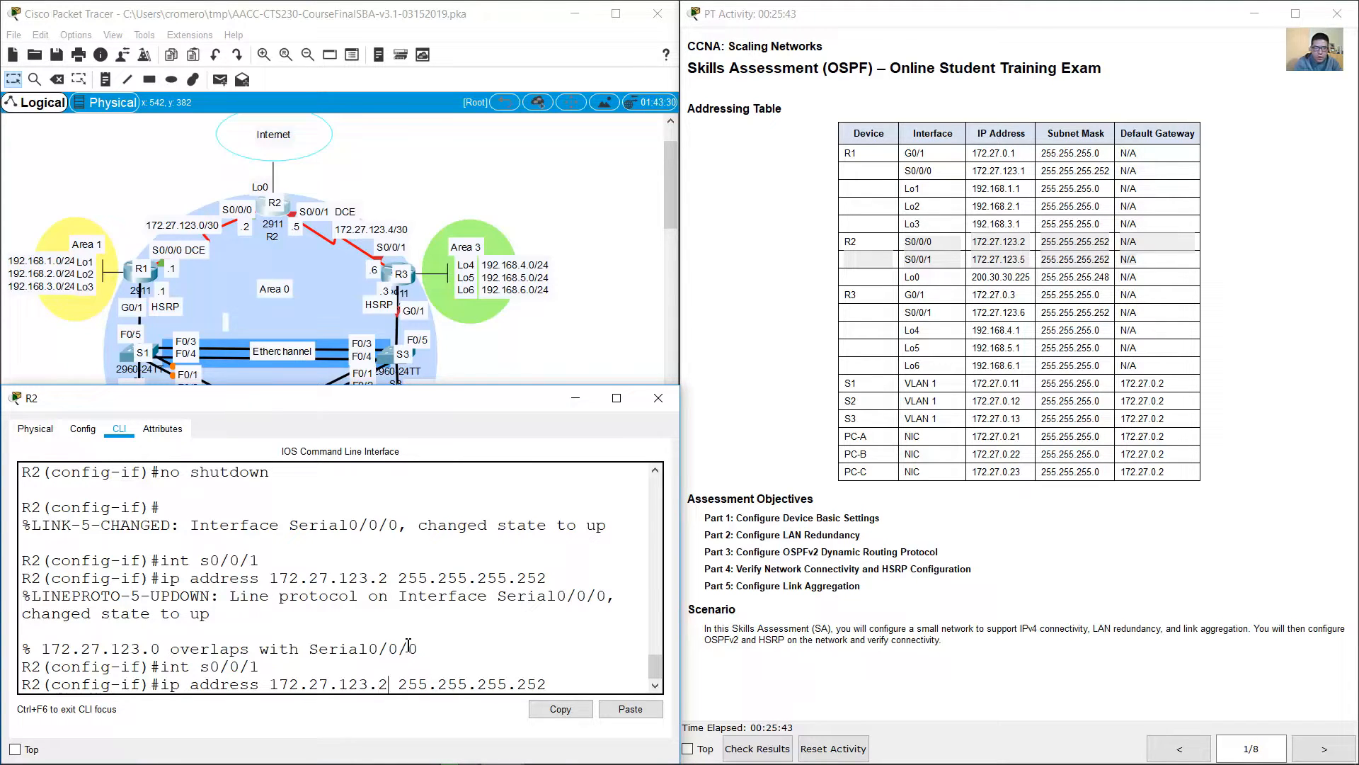
key("BackSpace")
type("5")
key("Right")
key("Return")
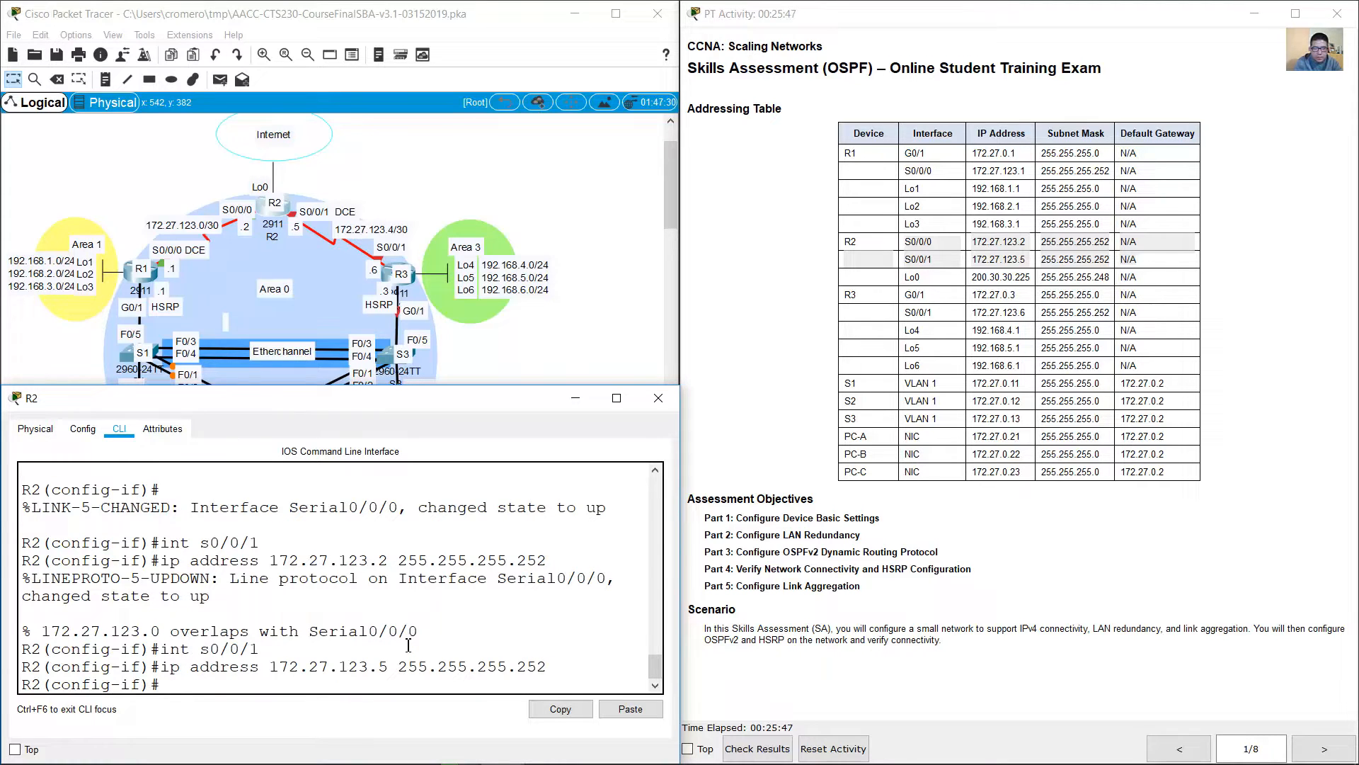
Step: Set a clock rate of 128000 on R2's S0/0/1 and activate the interface
type("clock rate 128000")
key("Return")
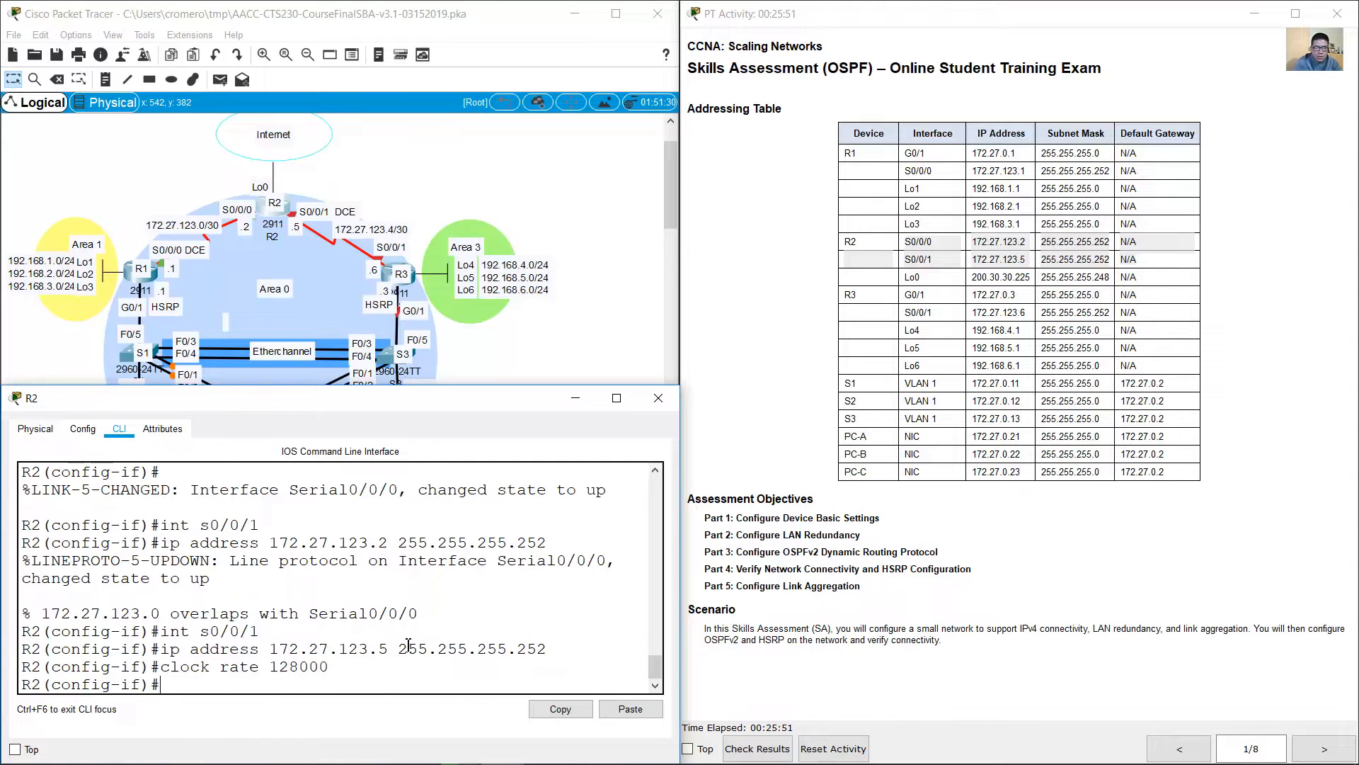
key("Up")
key("Up")
key("Up")
key("Up")
key("Up")
key("Up")
key("Return")
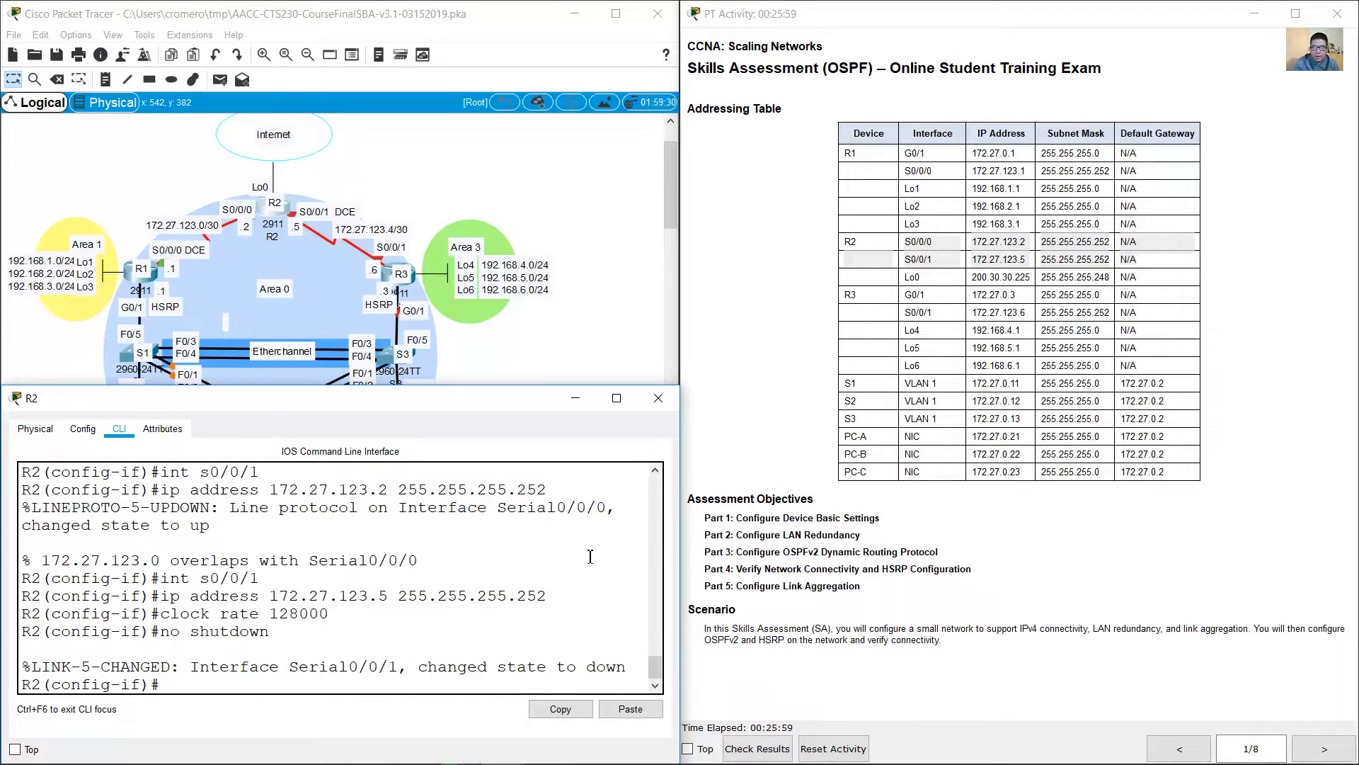
Step: Check the instructions for R2's simulated Internet connection and create interface loopback 0 on R2
left_click(1328, 756)
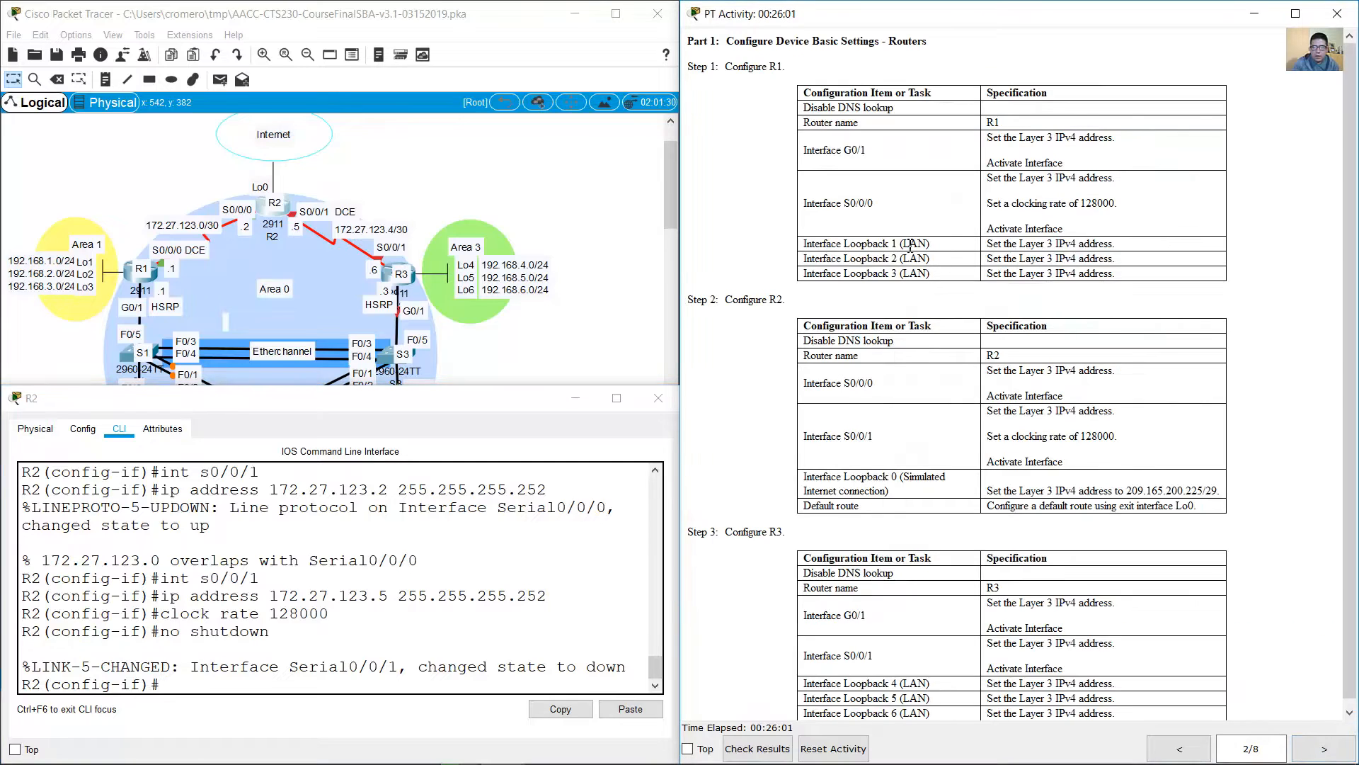
left_click_drag(813, 480, 909, 494)
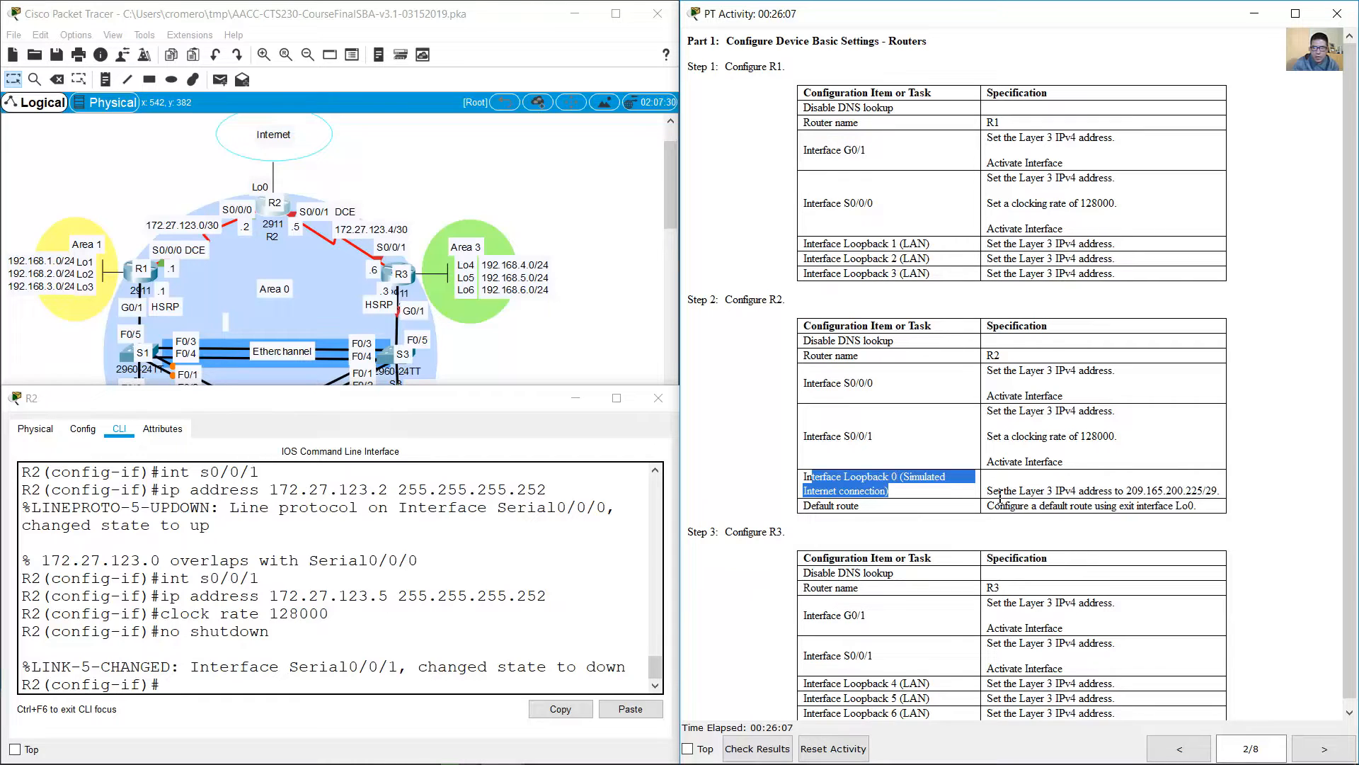
left_click_drag(999, 494, 1204, 483)
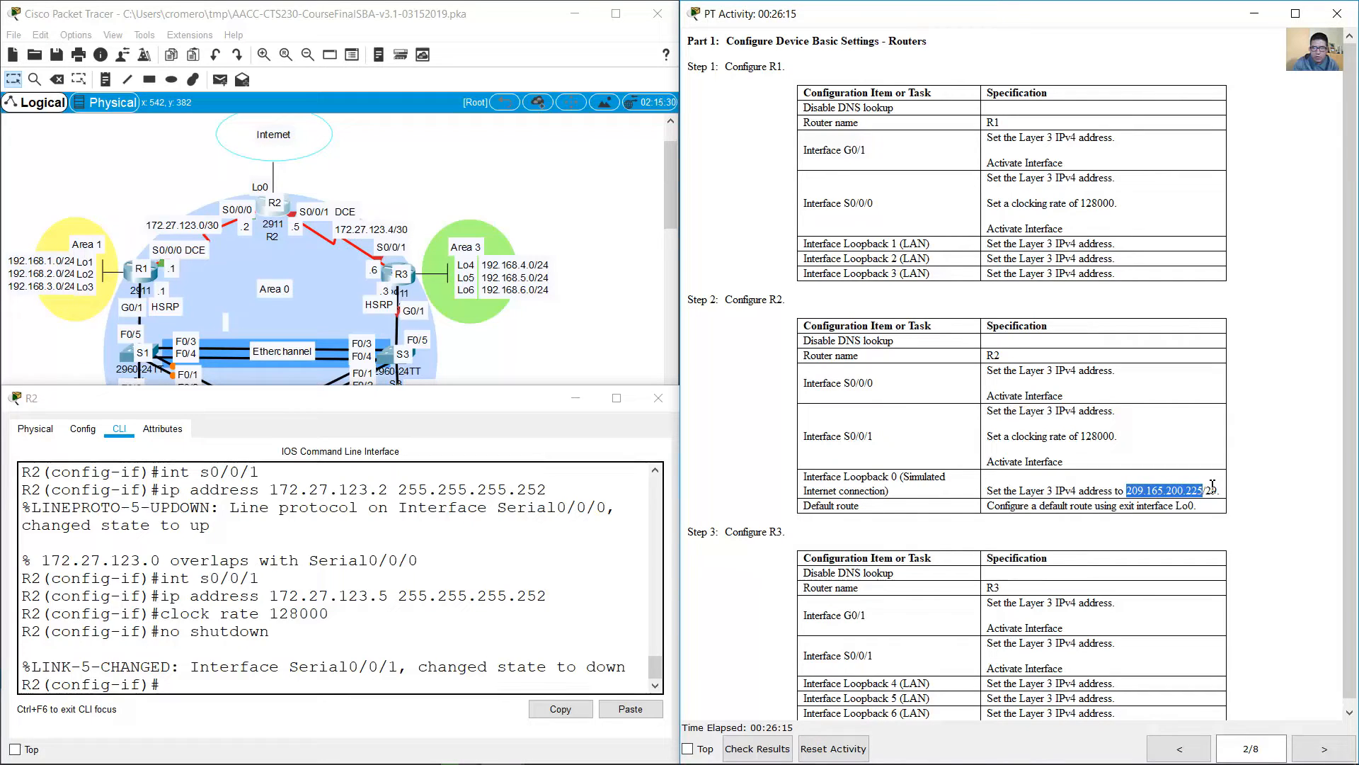
left_click(374, 609)
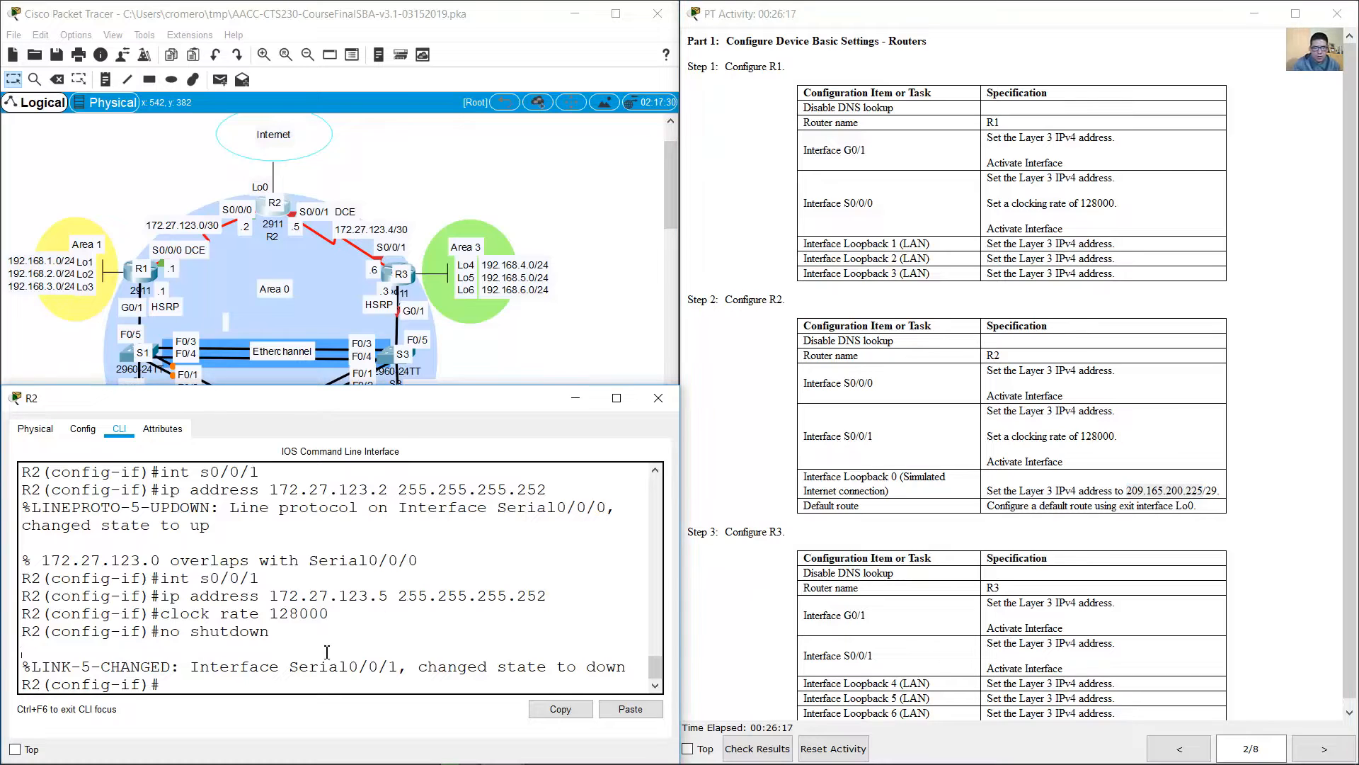
type("int loopback 0")
key("Return")
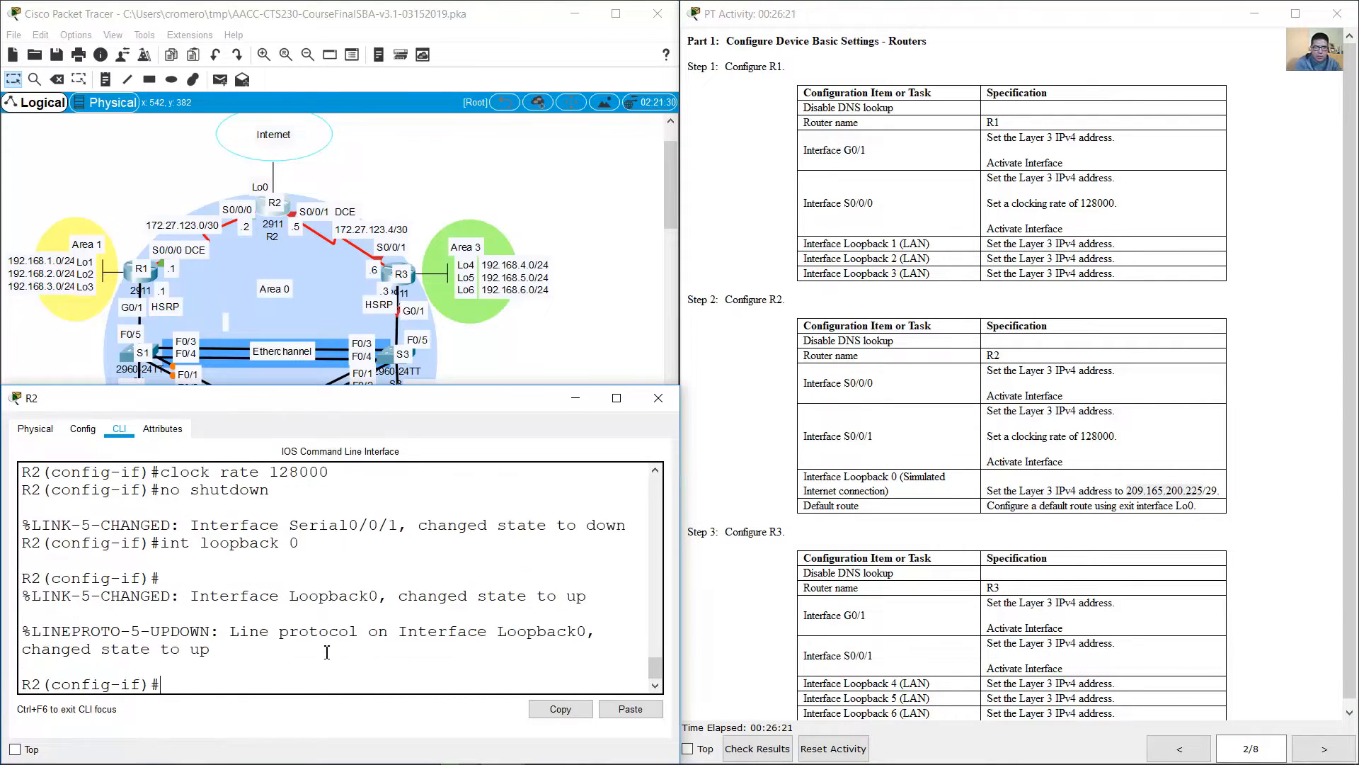
Step: Assign IP address 209.165.200.225 with mask 255.255.255.248 to R2's loopback 0 interface
type("ip address 209.165.20")
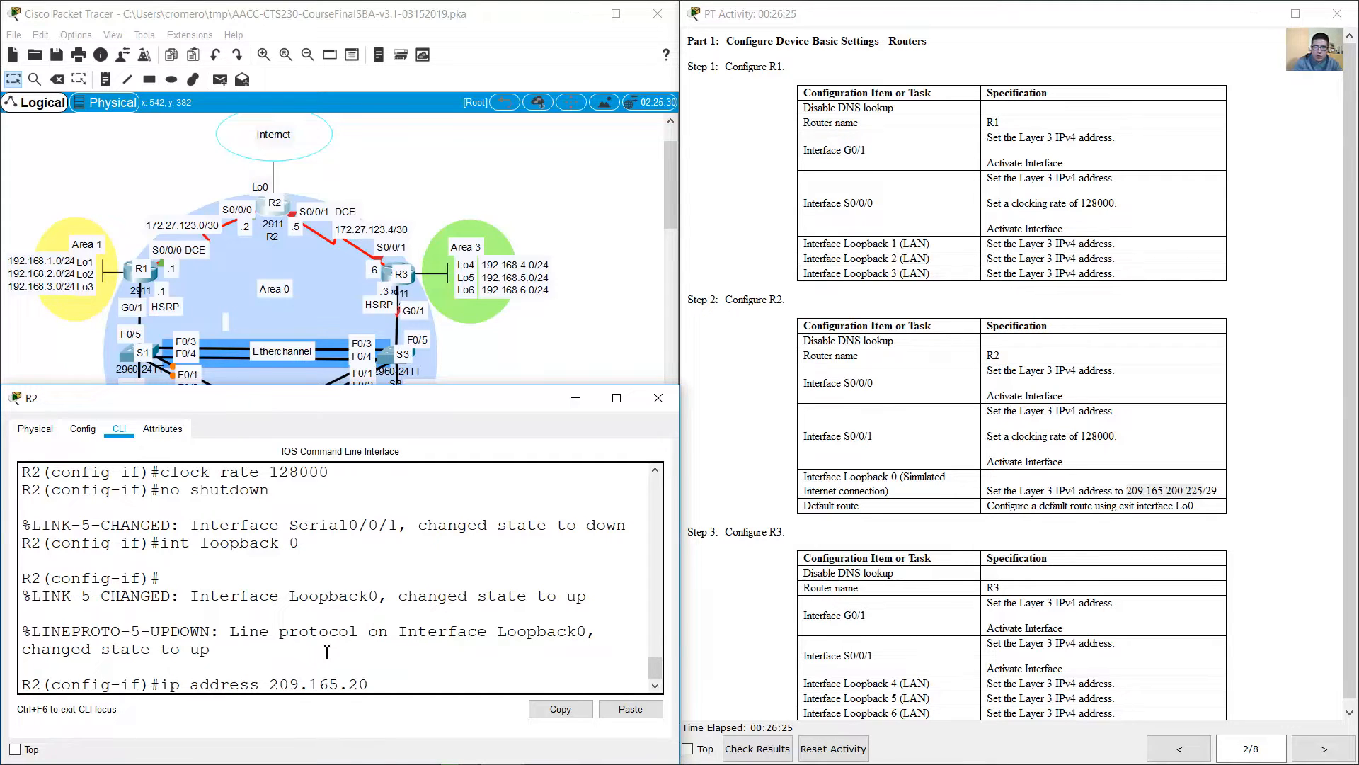
type("0.225 255.255.255.2")
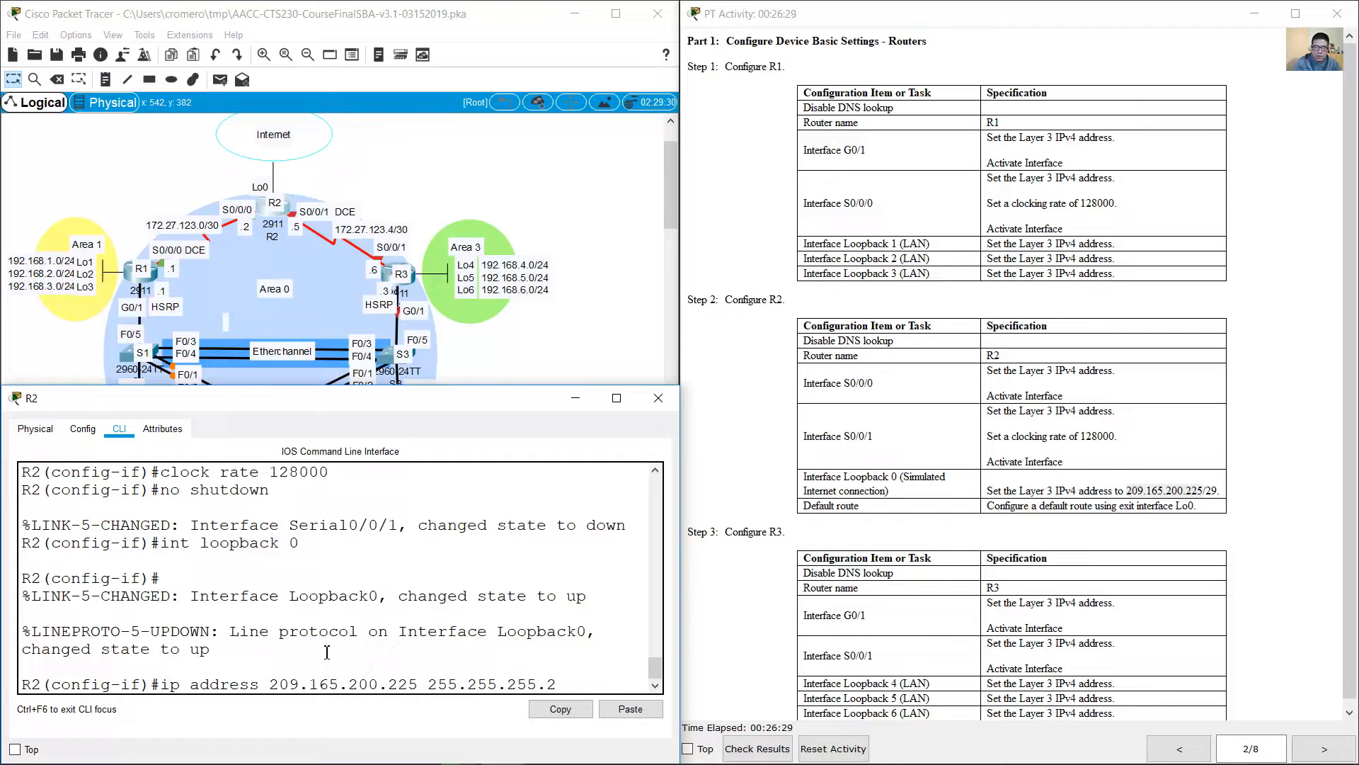
type("48")
key("Return")
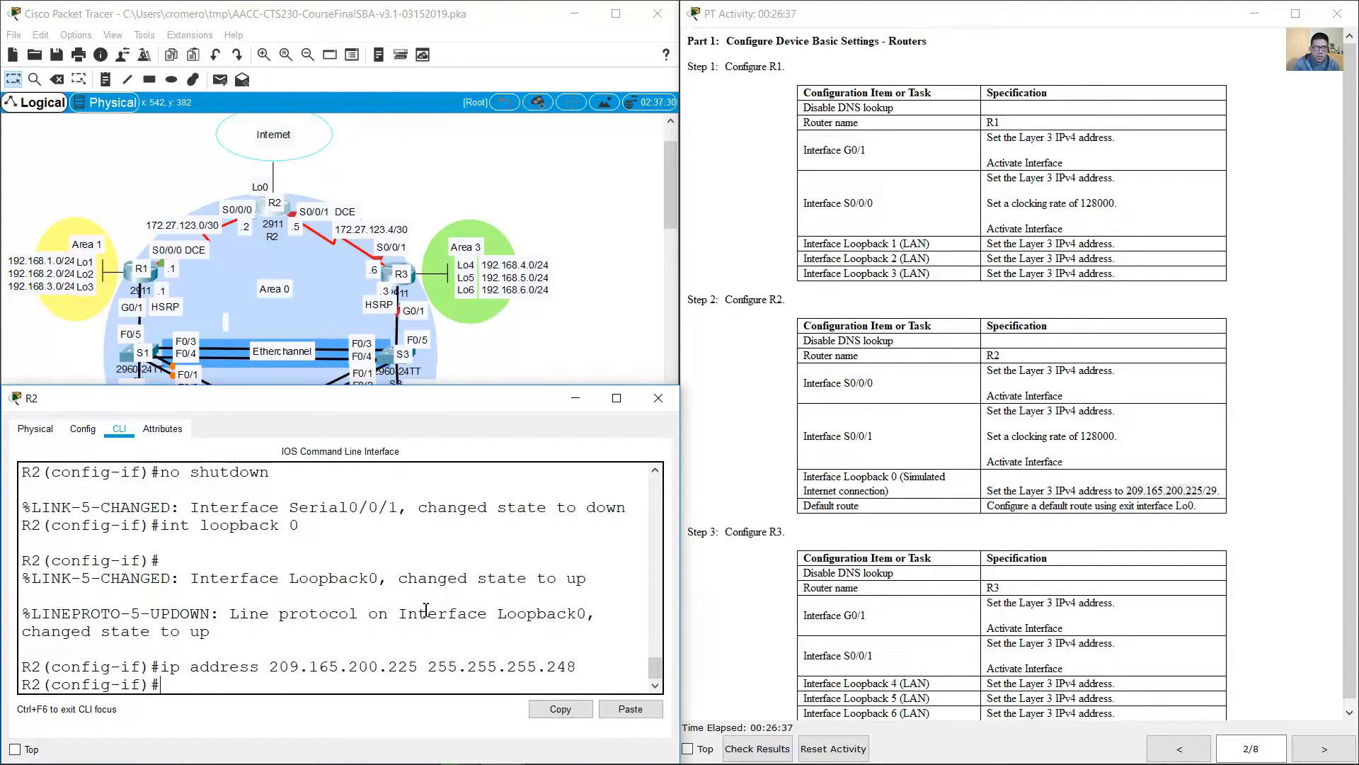
left_click_drag(399, 579, 591, 579)
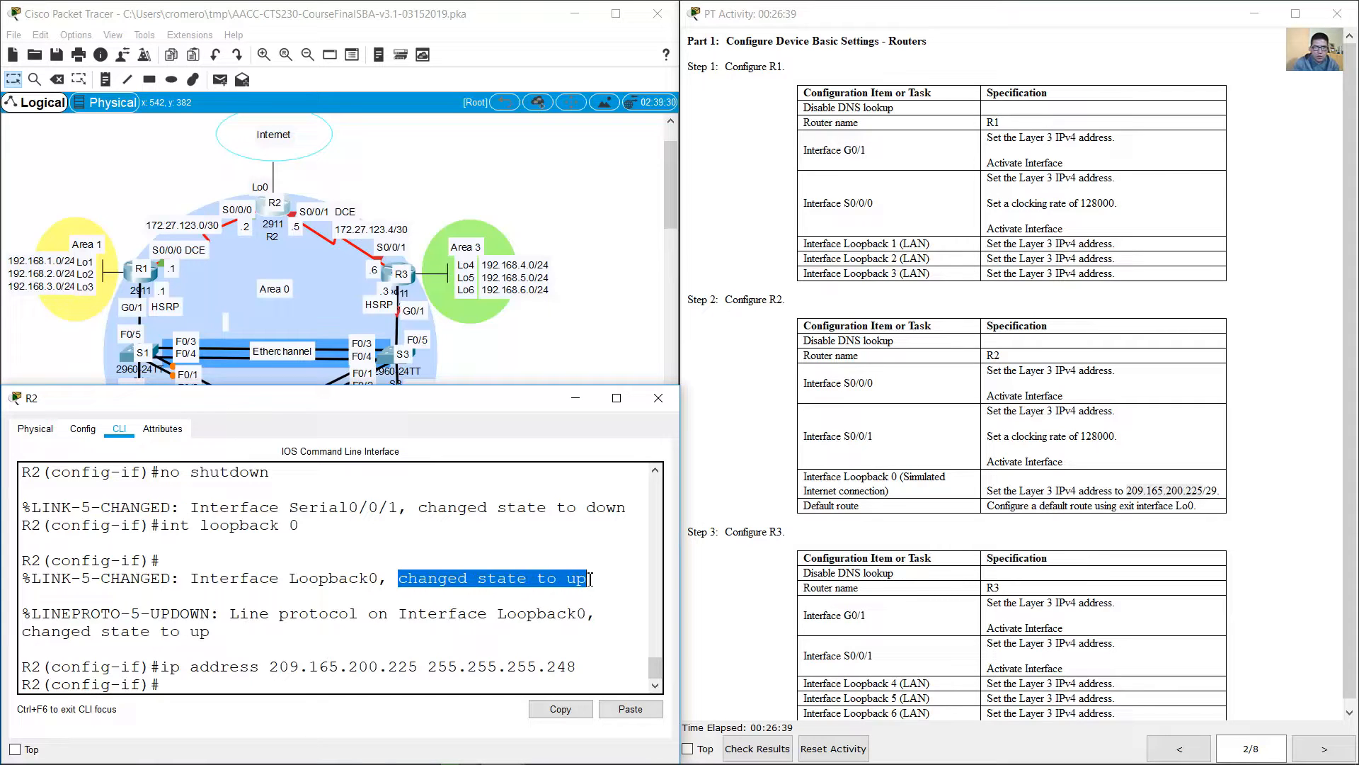
left_click(535, 603)
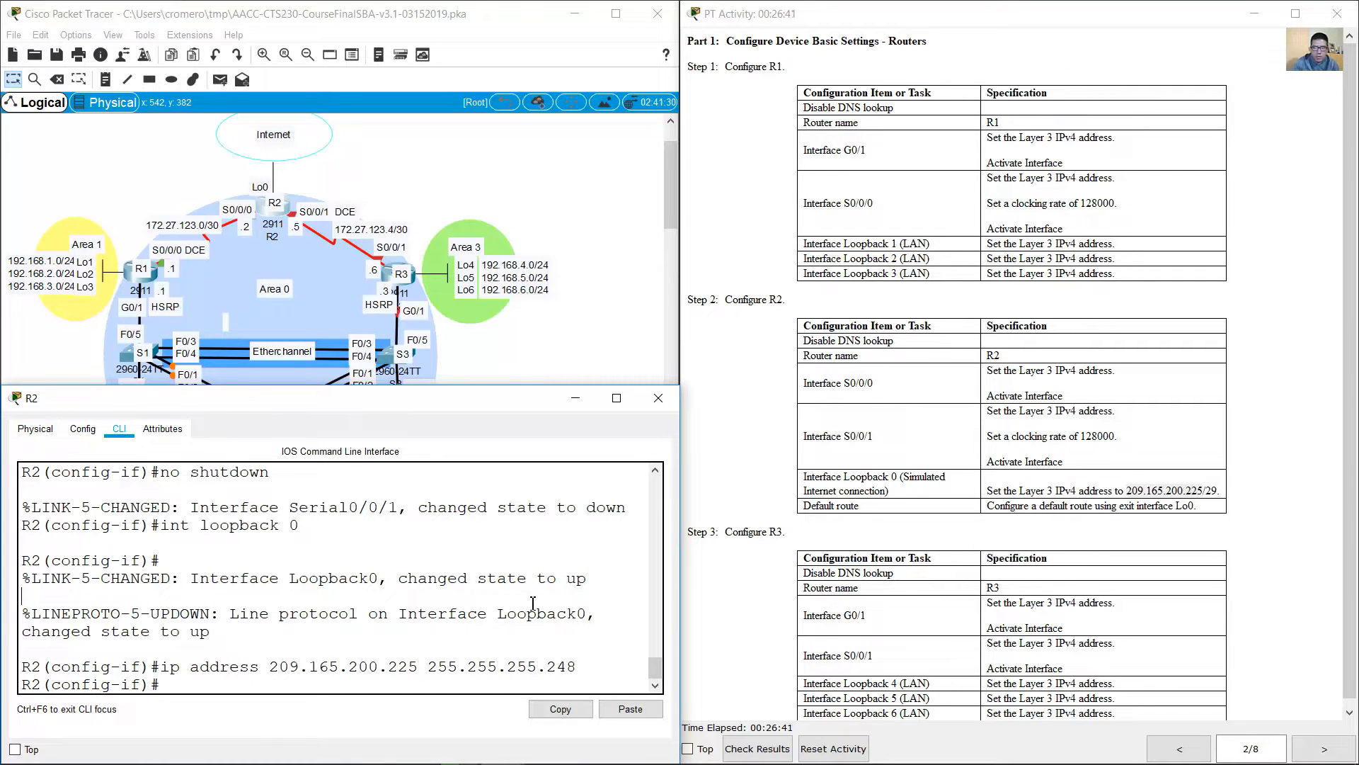
Step: Return R2 to global configuration mode and add a default route 0.0.0.0 0.0.0.0 with exit interface loopback 0
left_click_drag(803, 507, 1001, 504)
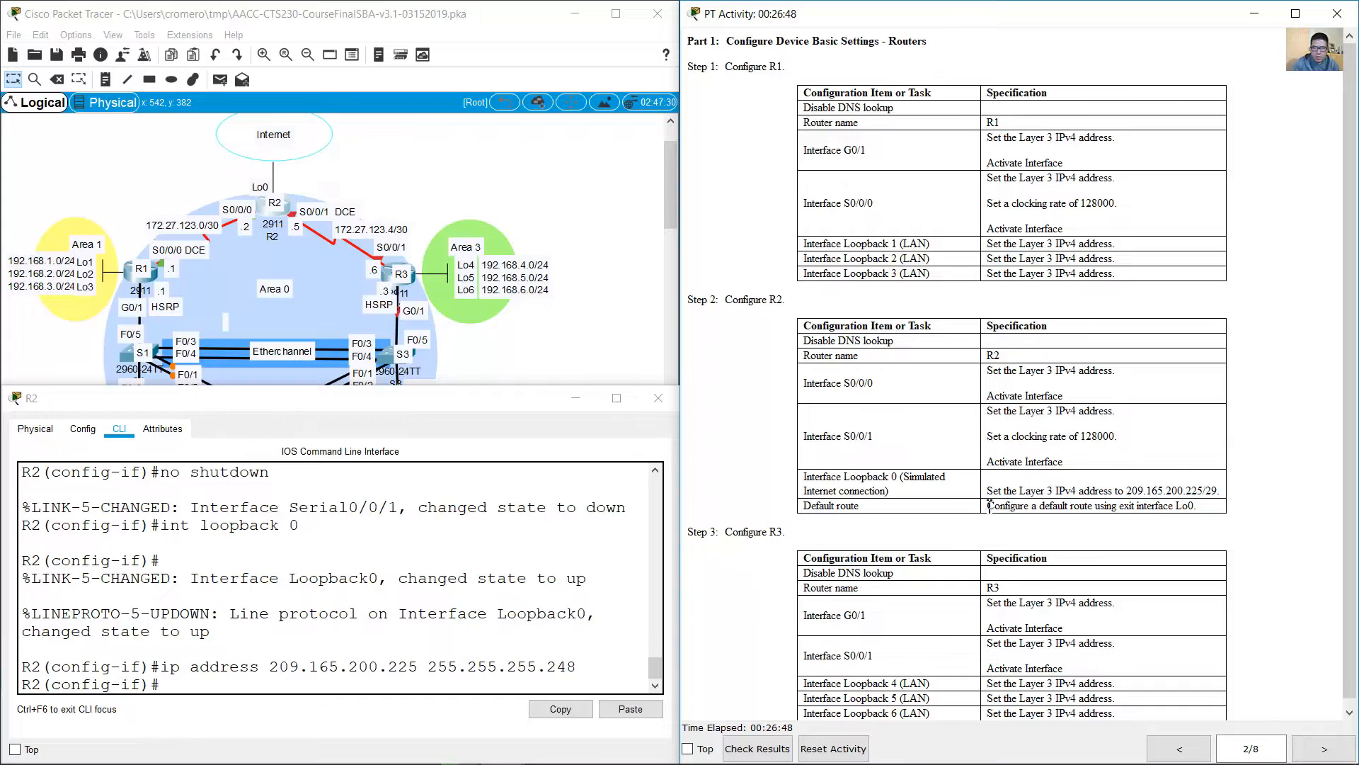
left_click_drag(992, 507, 1196, 503)
left_click(366, 602)
type("exit")
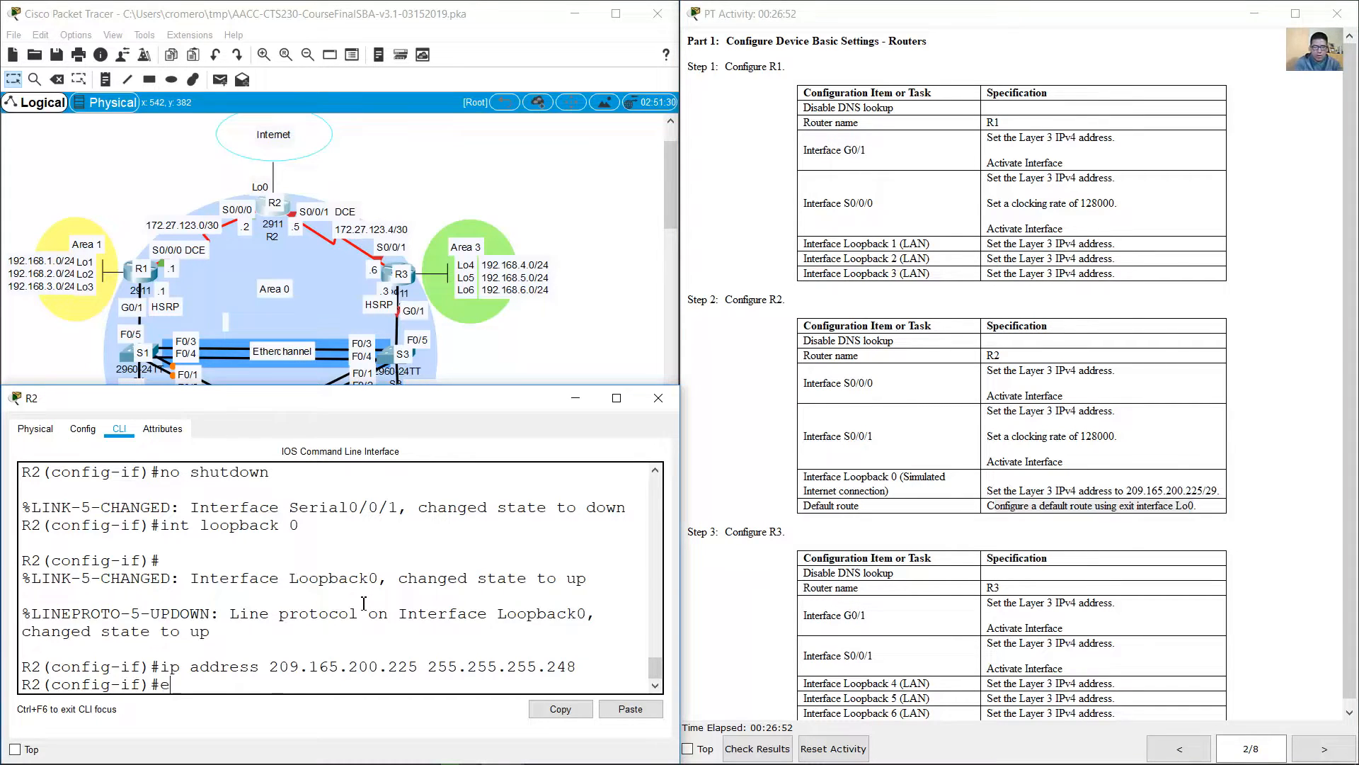
key("Return")
type("ip route ")
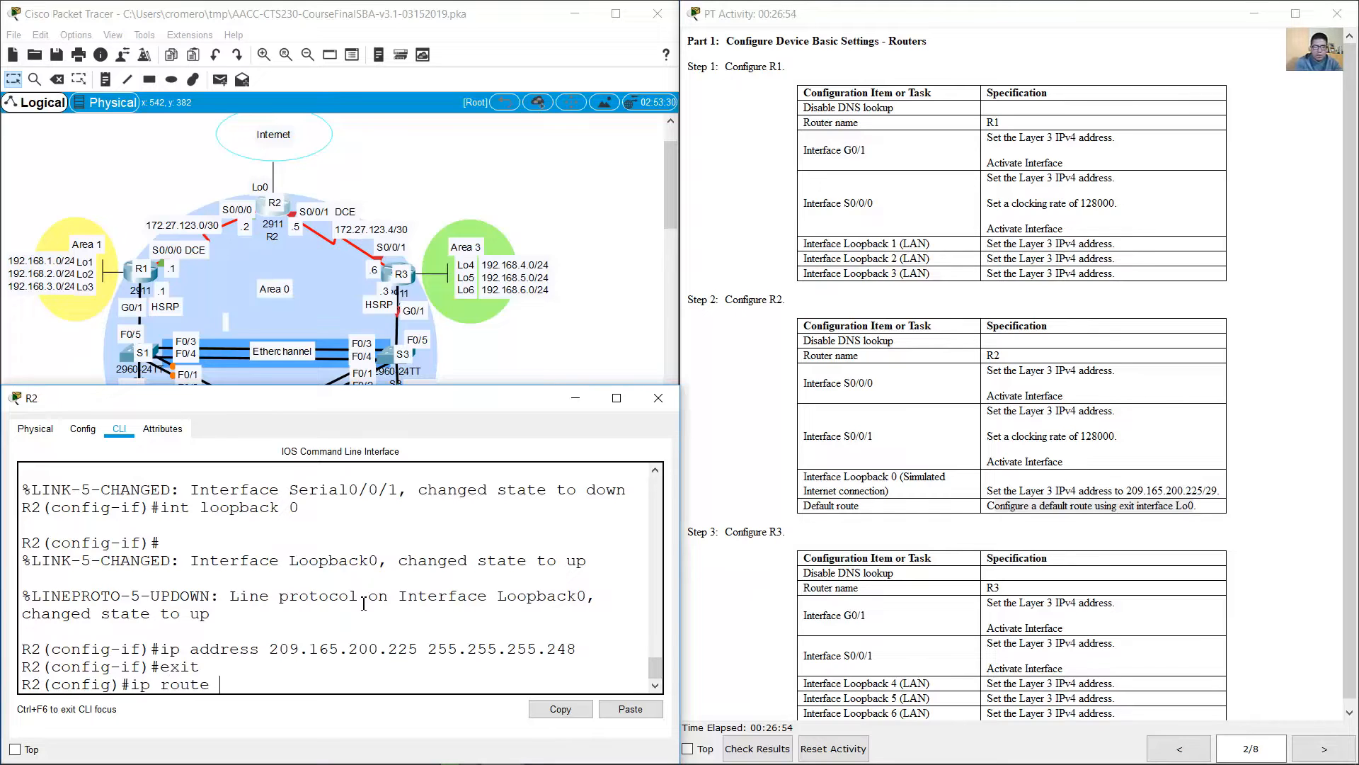
type("0.0.0.0 0.0.0.0 loopback 0")
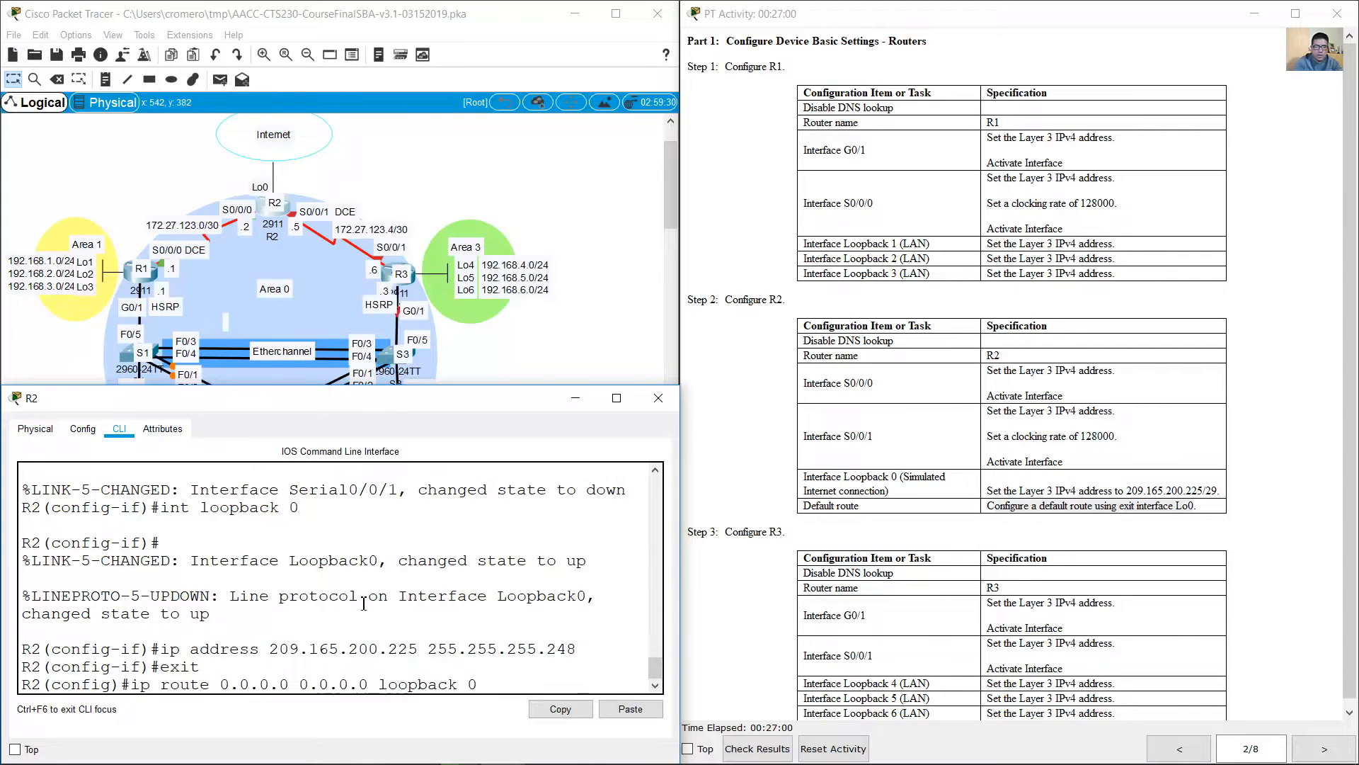
key("Return")
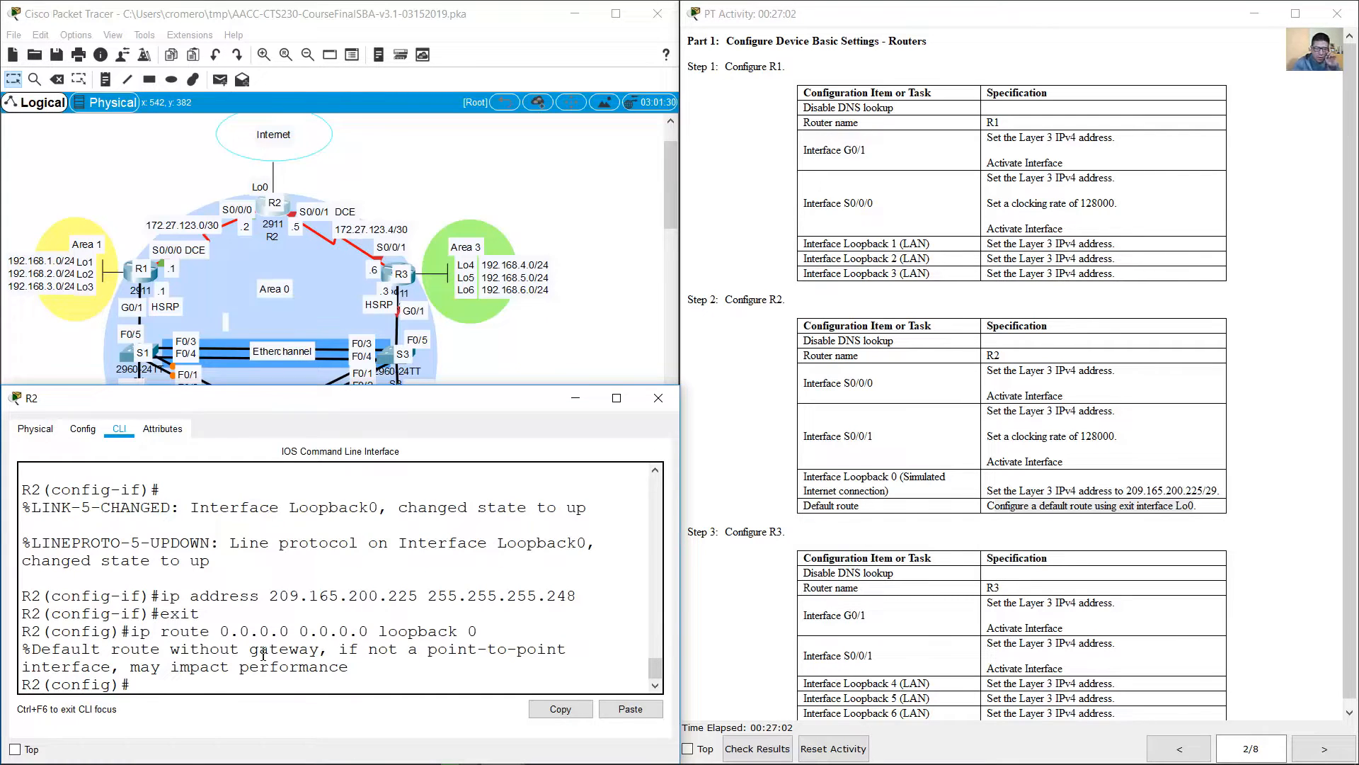
left_click_drag(350, 669, 26, 646)
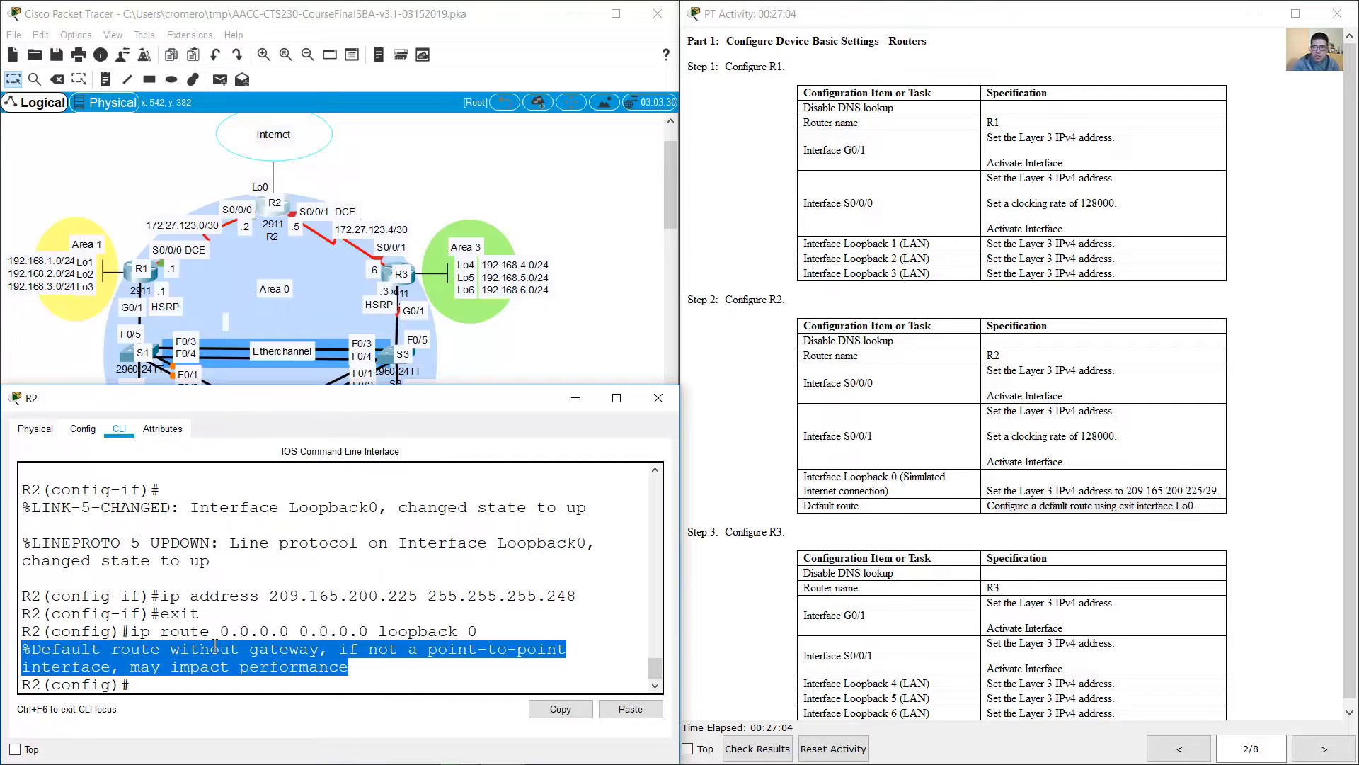
left_click(212, 647)
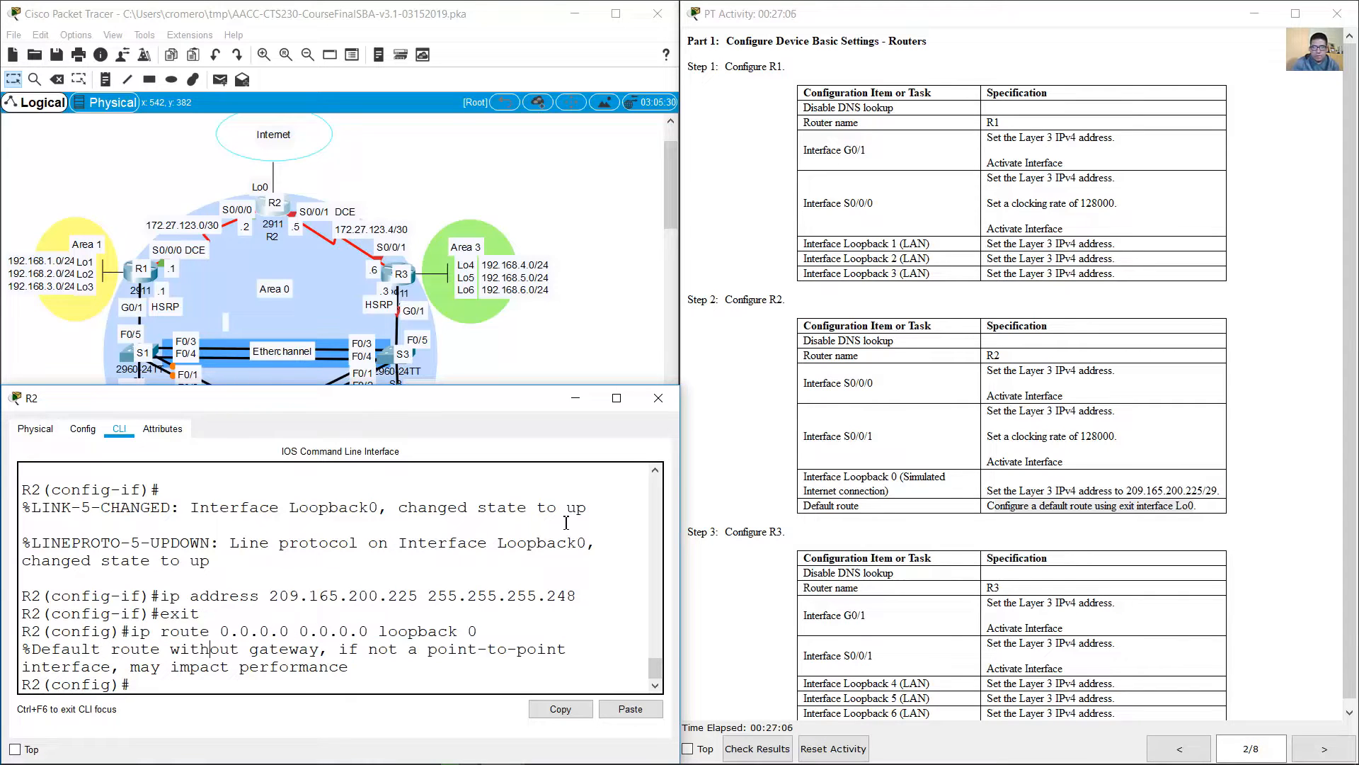
Step: Check the basic settings required for R3 in Step 3 and open R3's command line interface
left_click(807, 498)
scroll(887, 519, "down", 1)
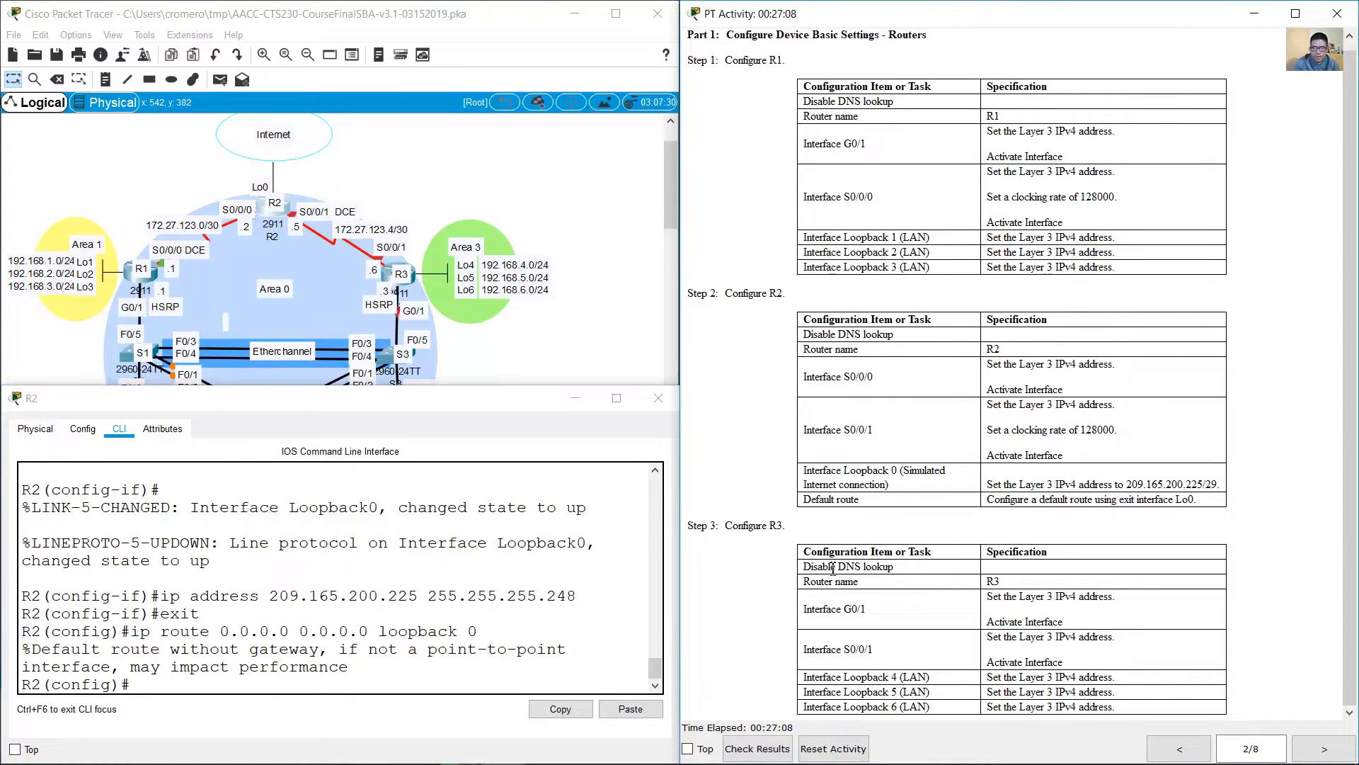
left_click_drag(805, 566, 1034, 581)
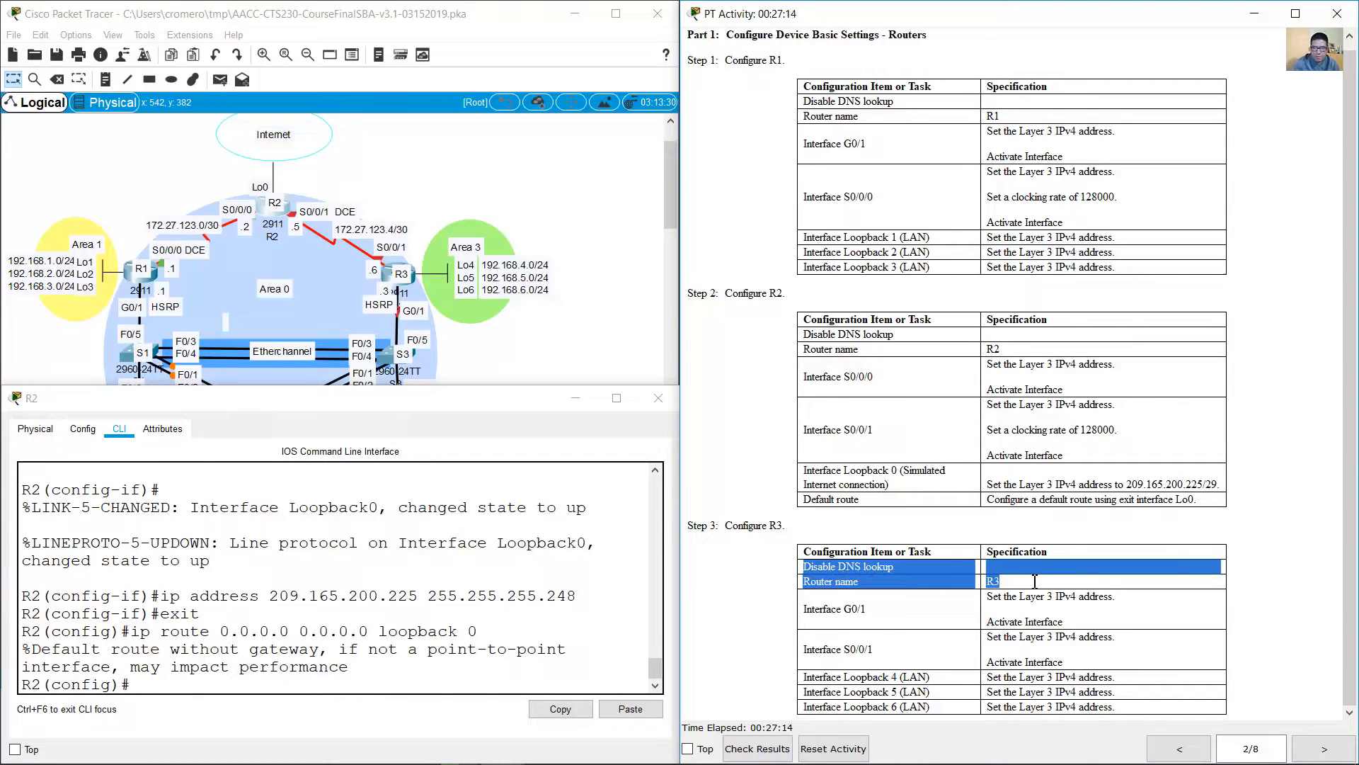
left_click(389, 274)
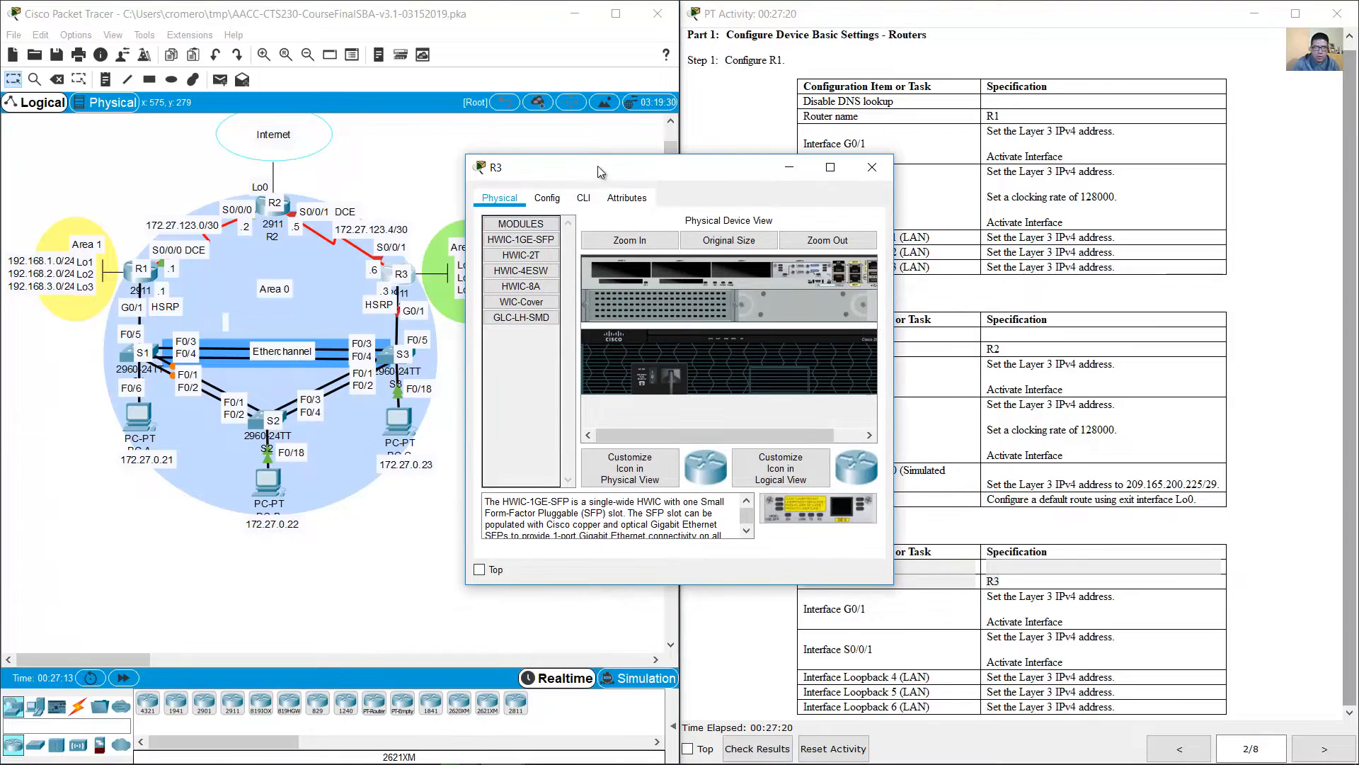
left_click_drag(595, 170, 133, 346)
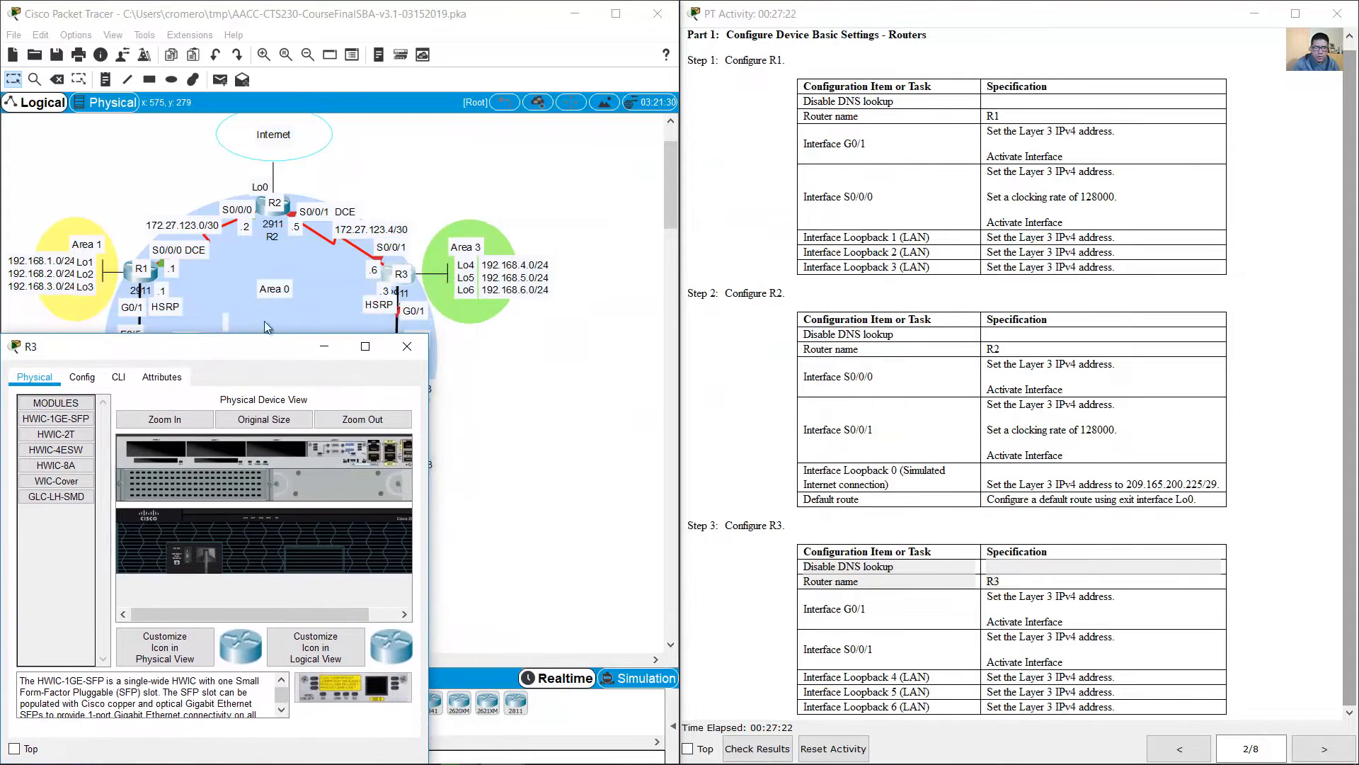
left_click_drag(429, 335, 679, 404)
left_click(119, 430)
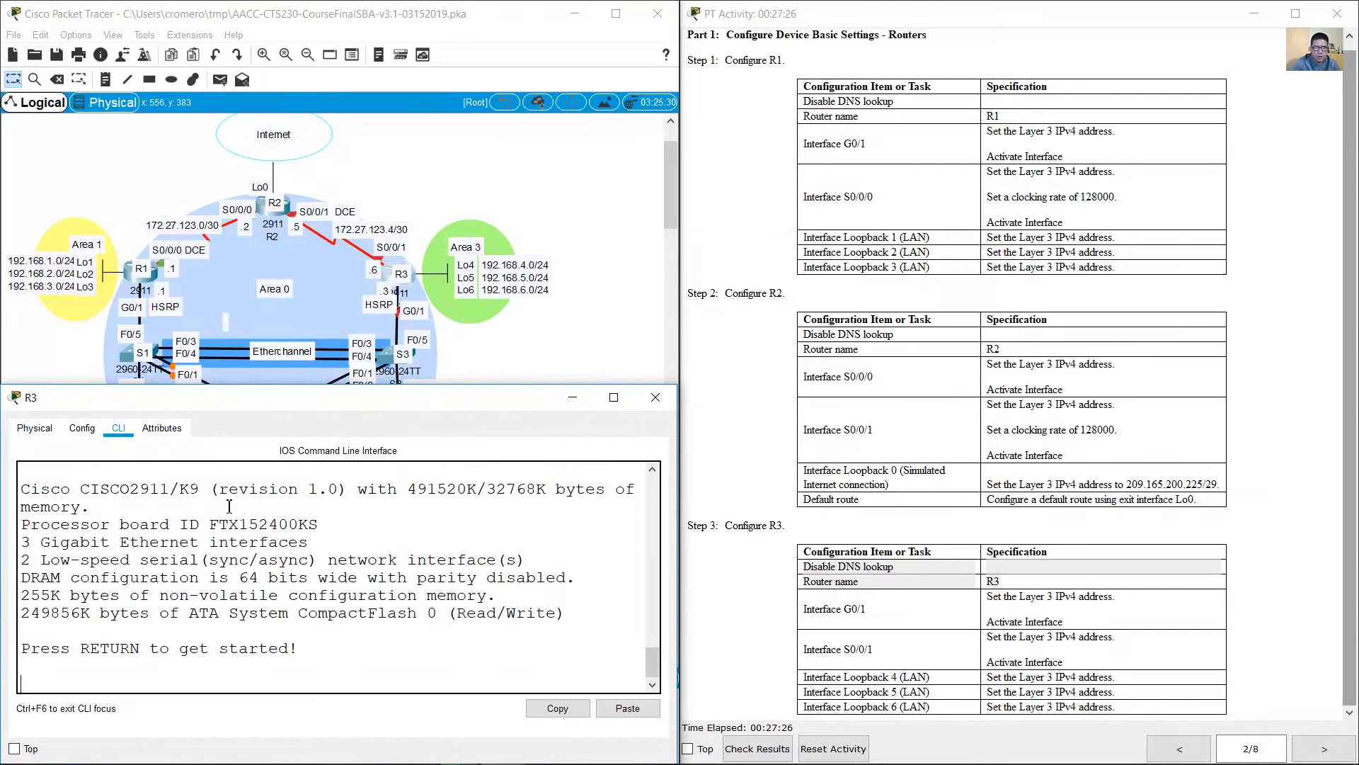
Step: Enter global configuration mode on R3 and disable DNS lookup
key("Return")
type("en")
key("Return")
type("conf term")
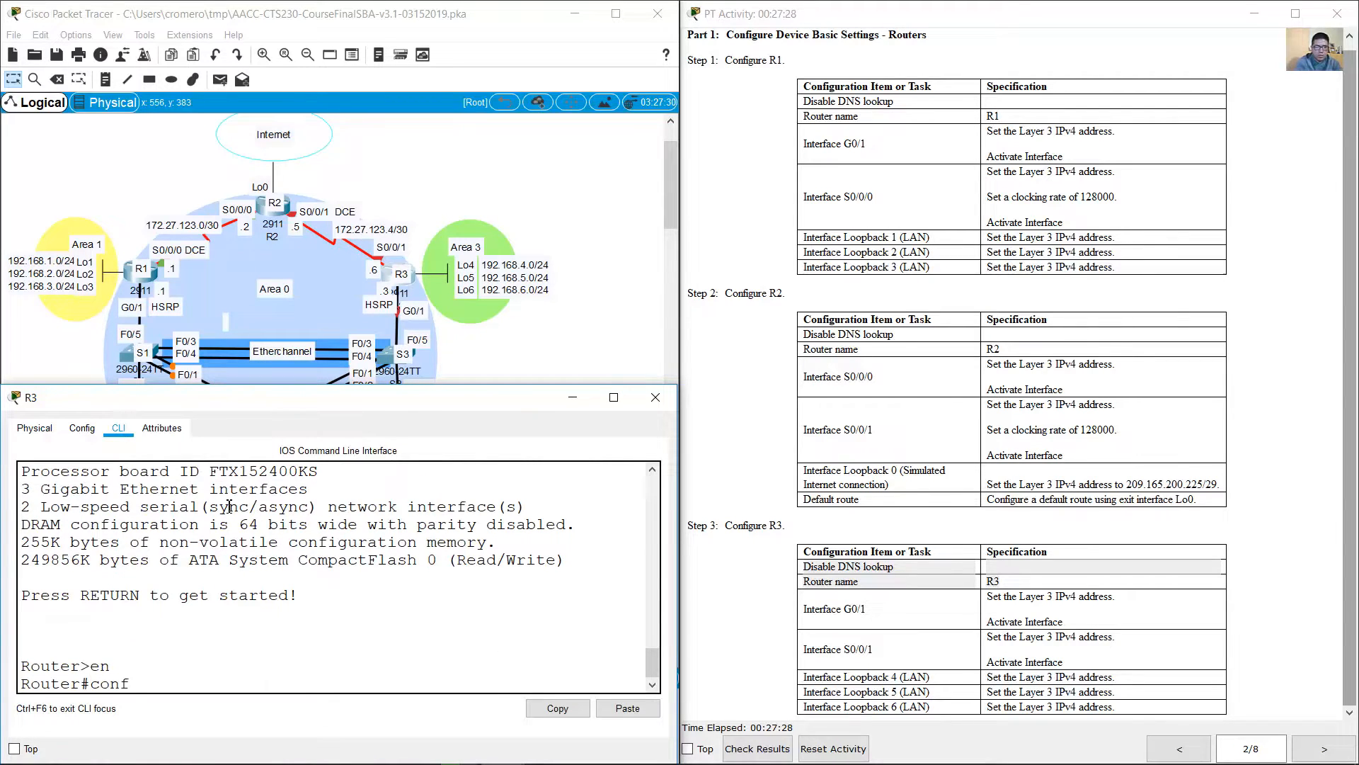
key("Return")
type("no ip domain-loo")
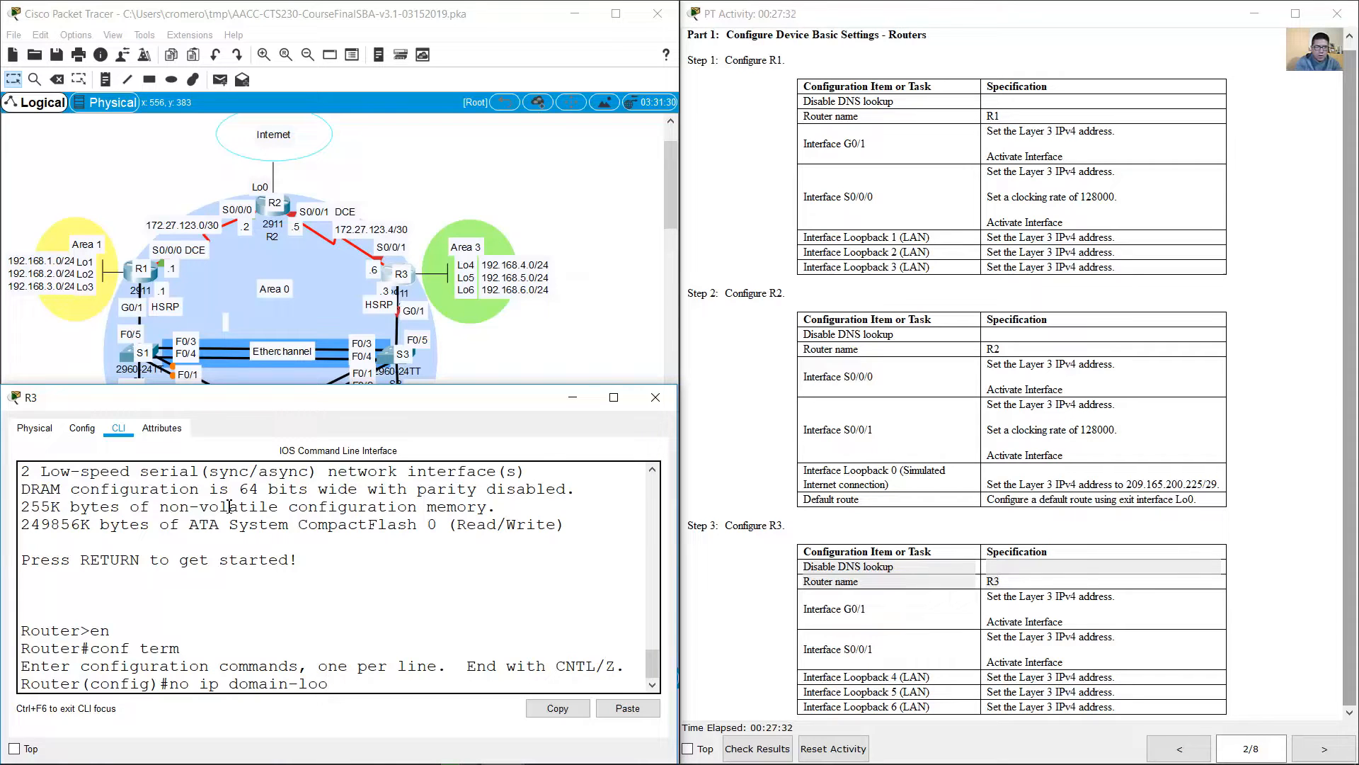
type("kup")
key("Return")
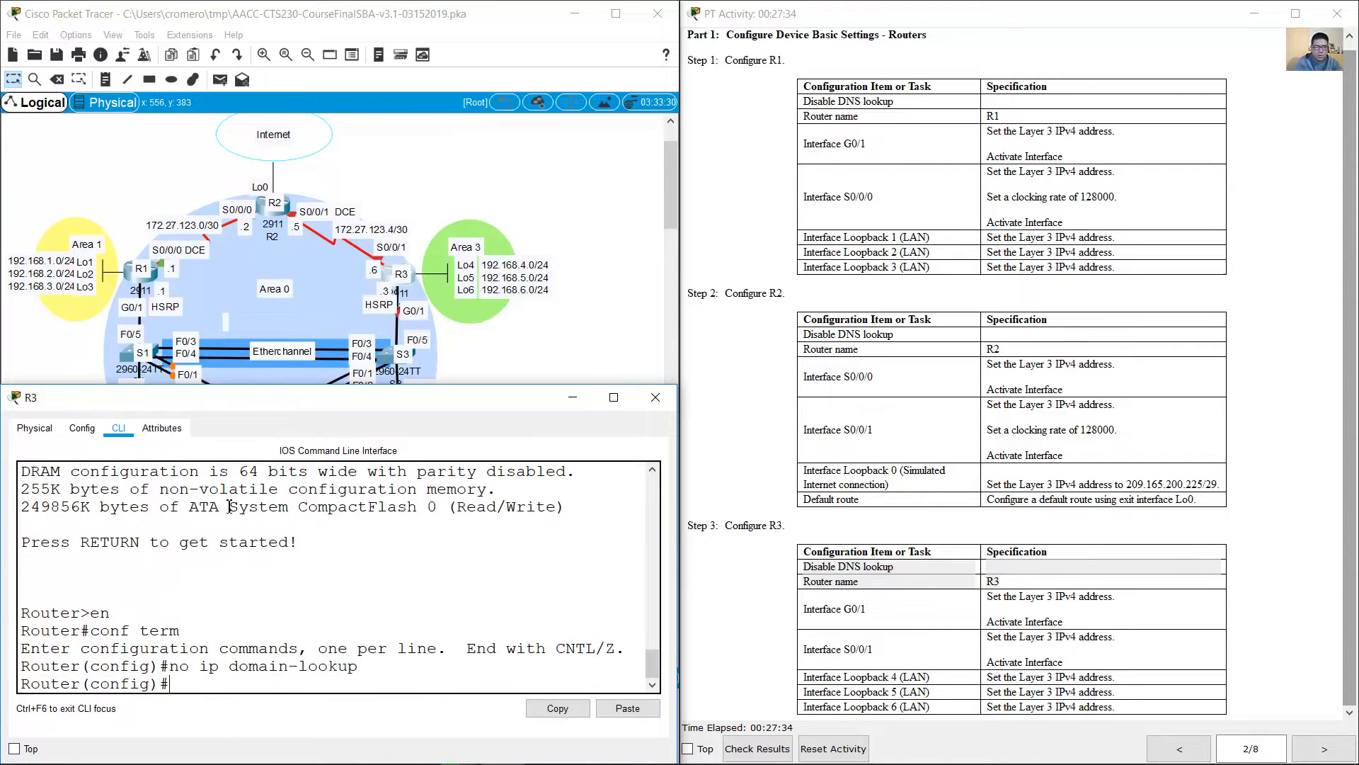
Step: Set the router's hostname to R3
type("hostname R3")
key("Return")
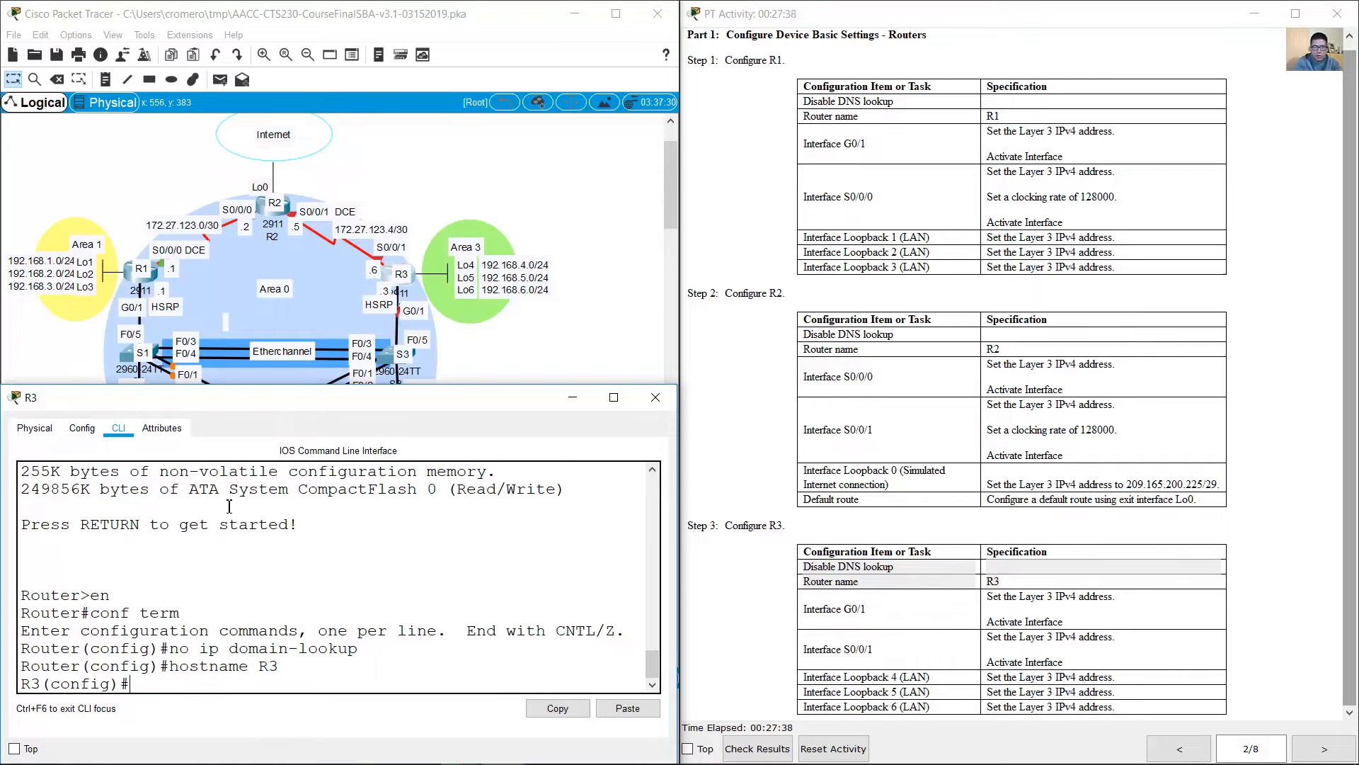
Step: Review the interface and loopback requirements for R3 and its entries in the addressing table
left_click(819, 621)
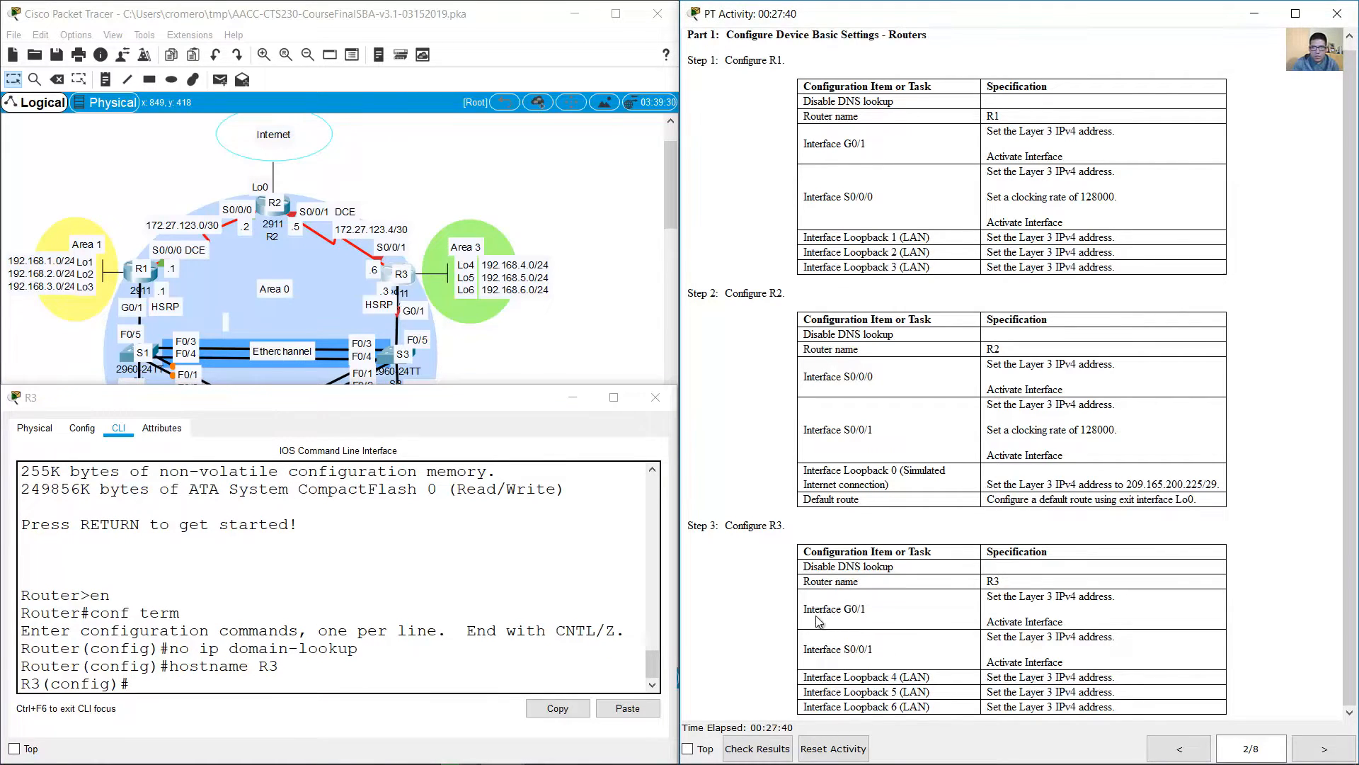
left_click_drag(805, 608, 1077, 655)
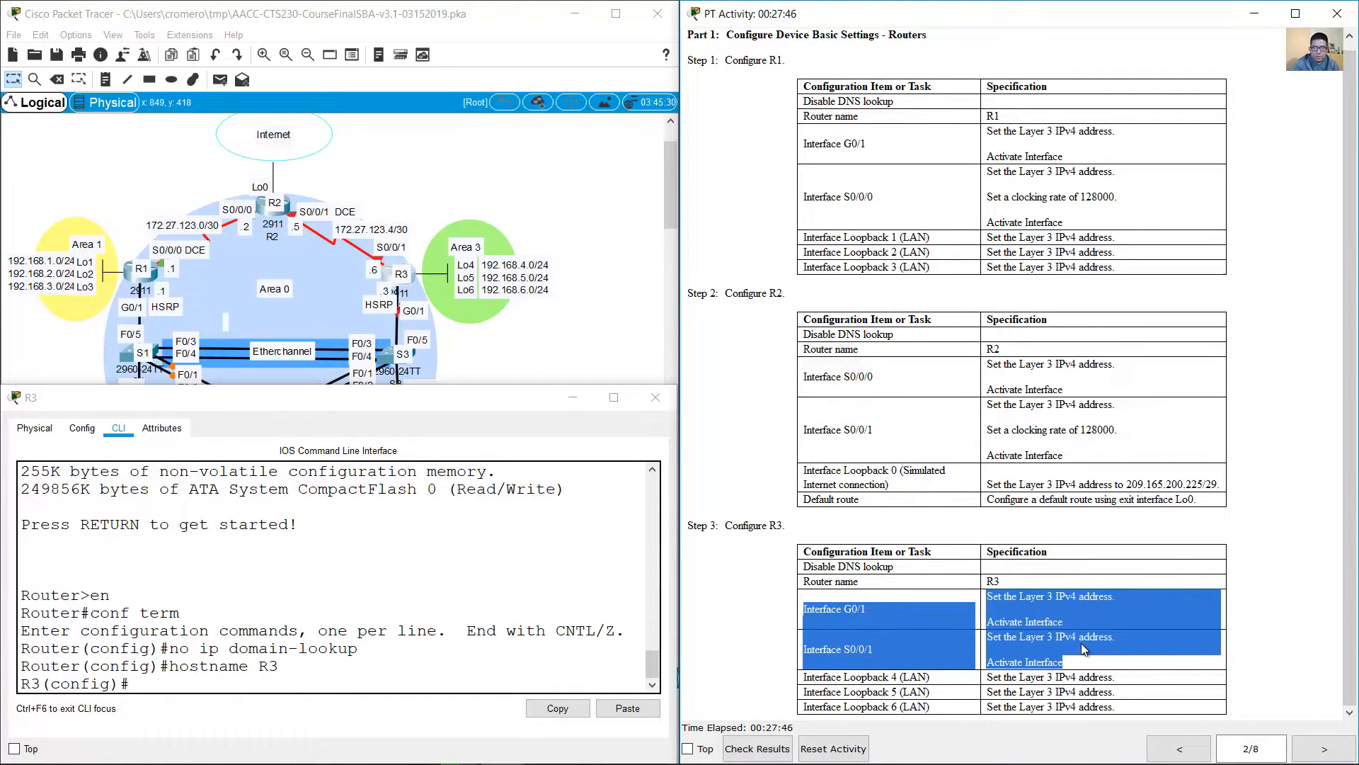
left_click(1035, 618)
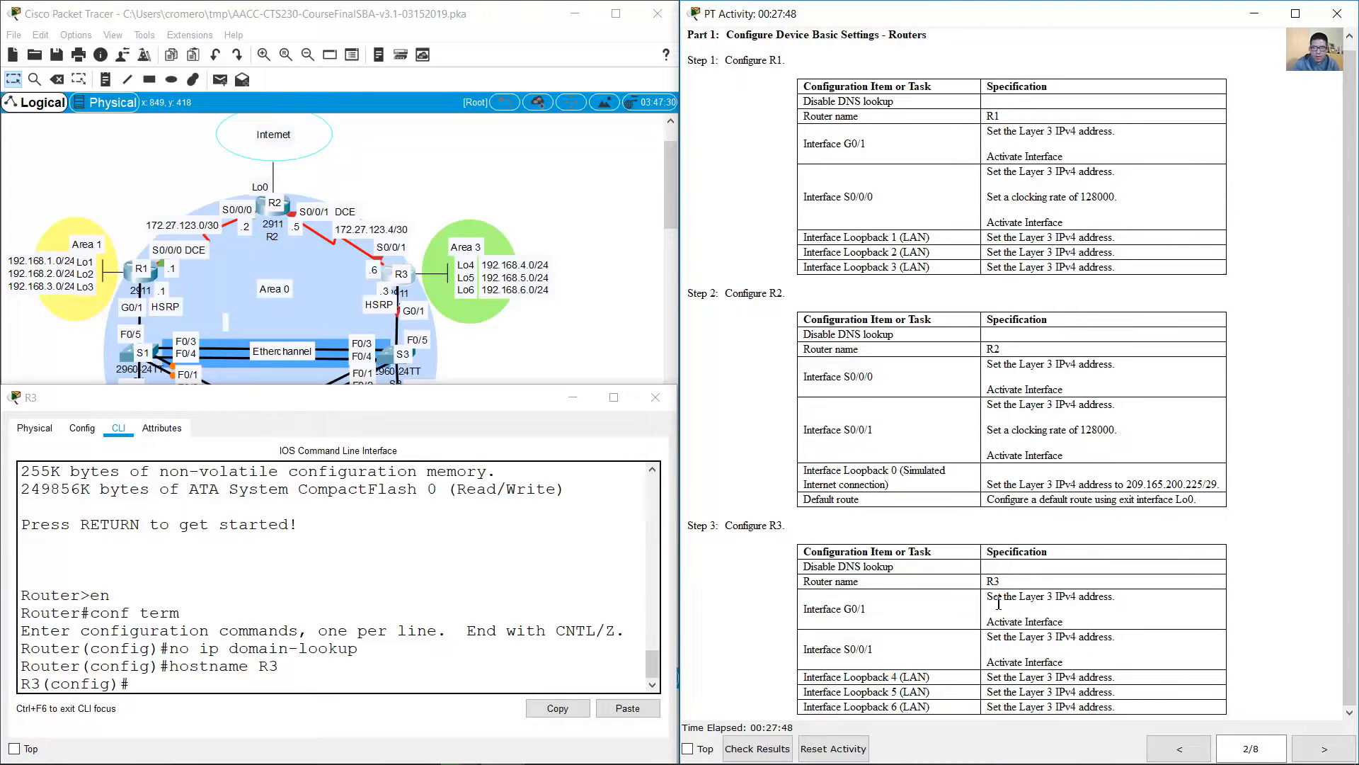
left_click_drag(993, 597, 1035, 657)
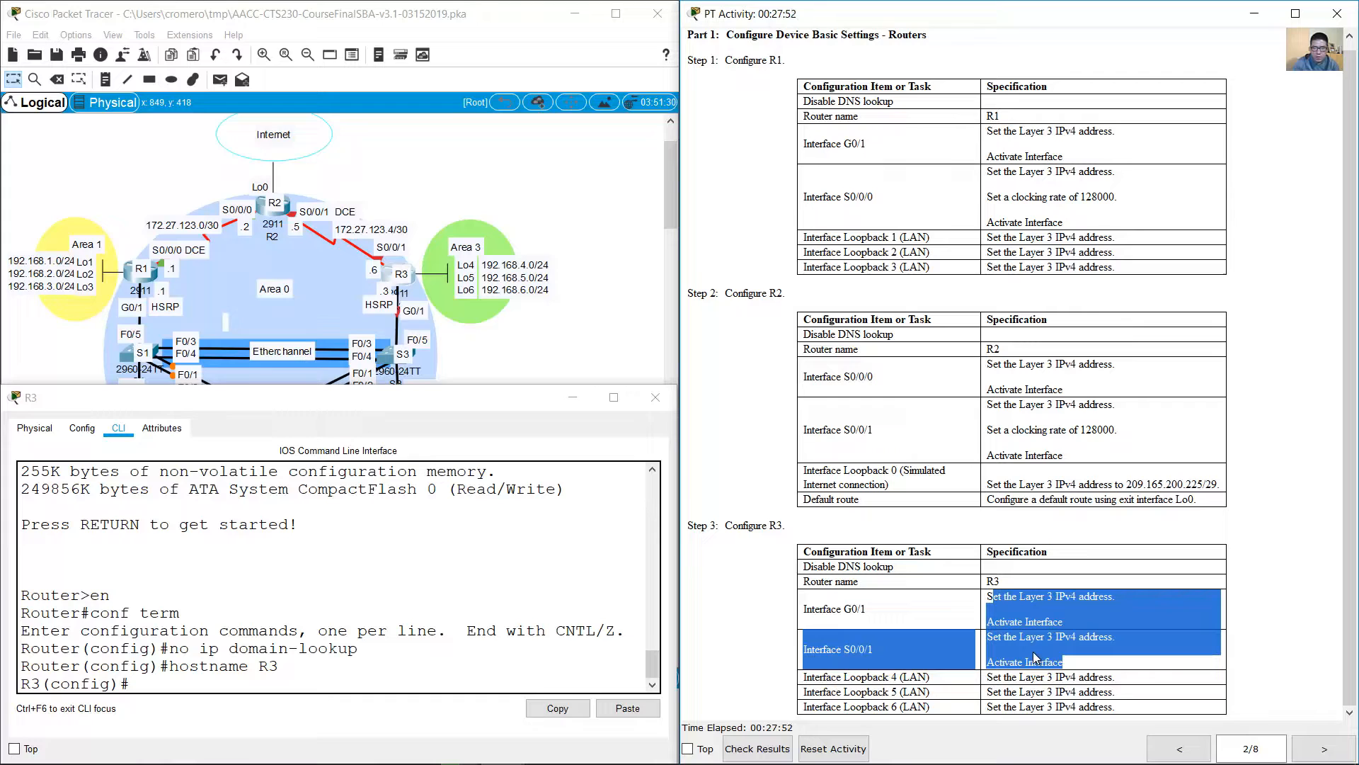
left_click(1035, 657)
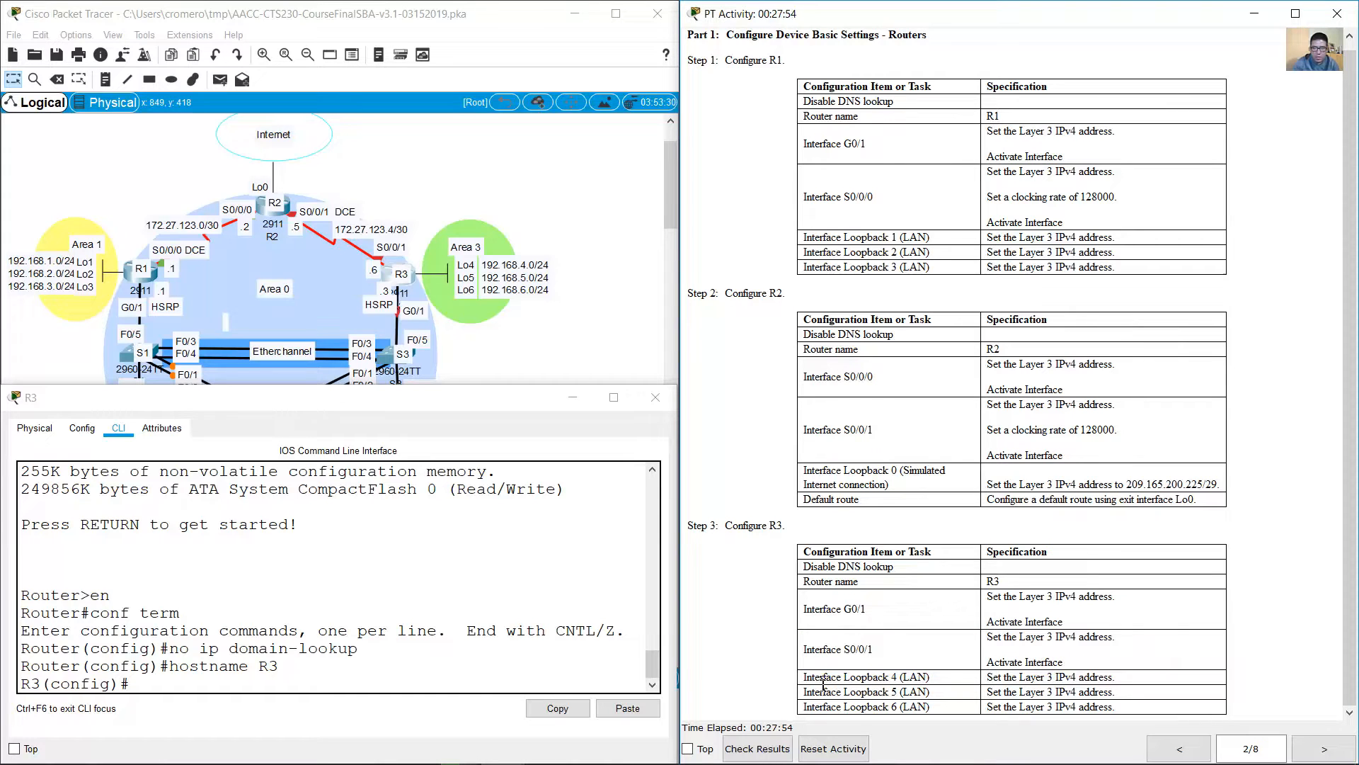
left_click_drag(802, 674, 1100, 710)
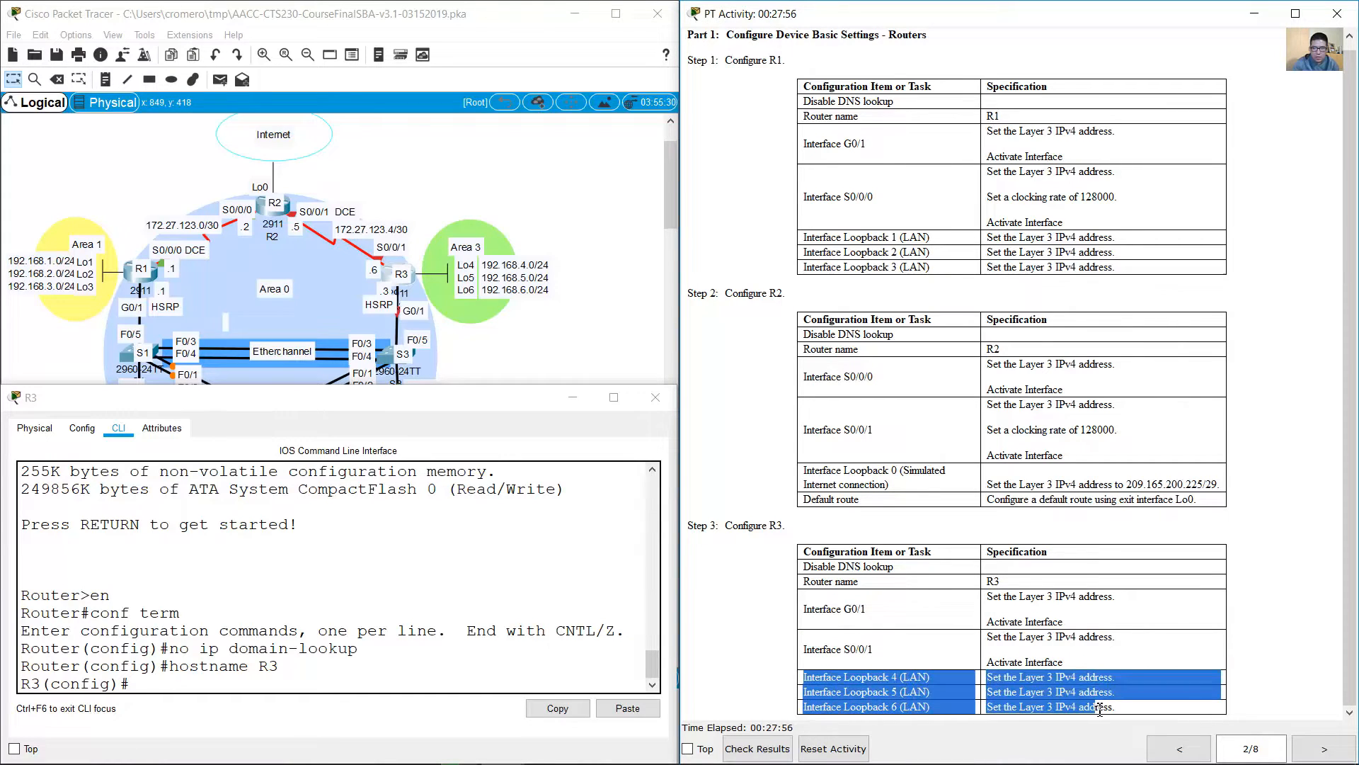
left_click(1179, 749)
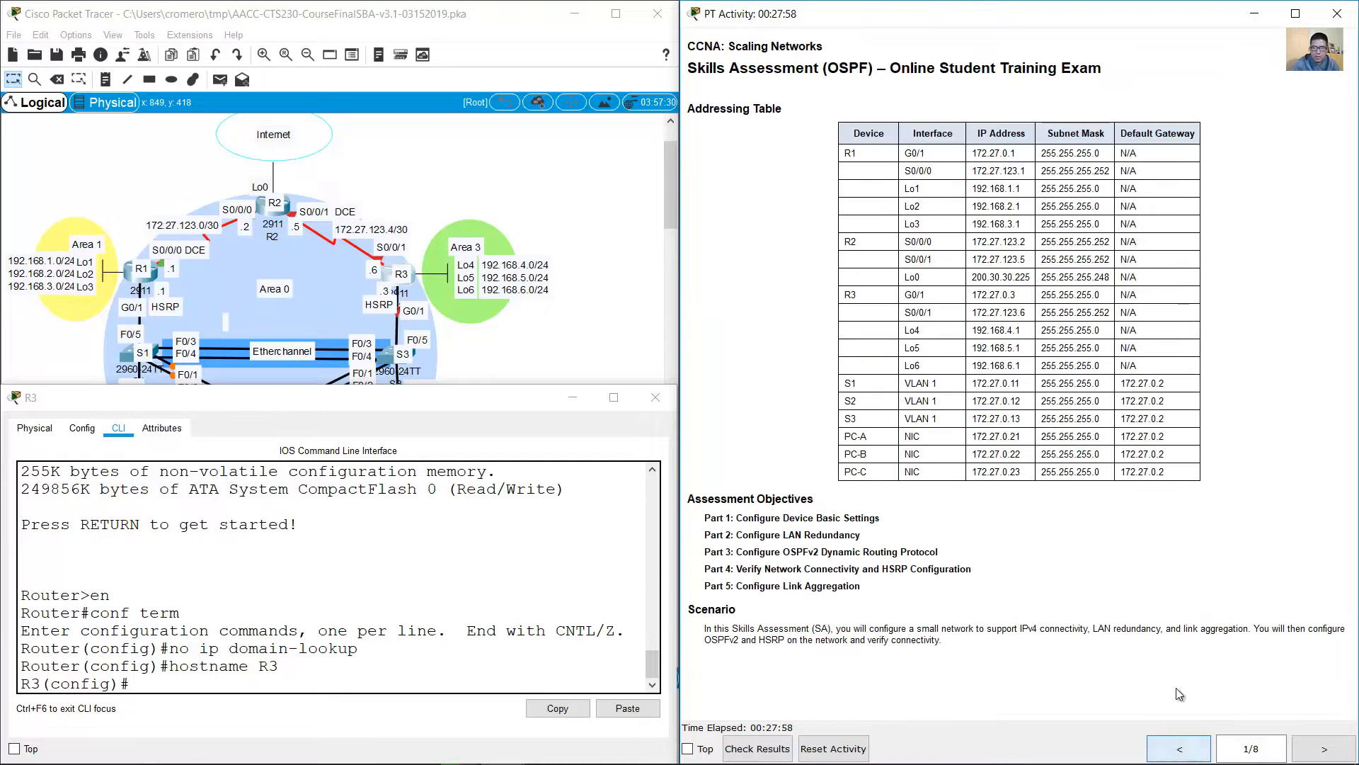
left_click_drag(908, 297, 1185, 367)
Step: Assign IP address 172.27.0.3 with mask 255.255.255.0 to R3's G0/1 and activate the interface
left_click(401, 666)
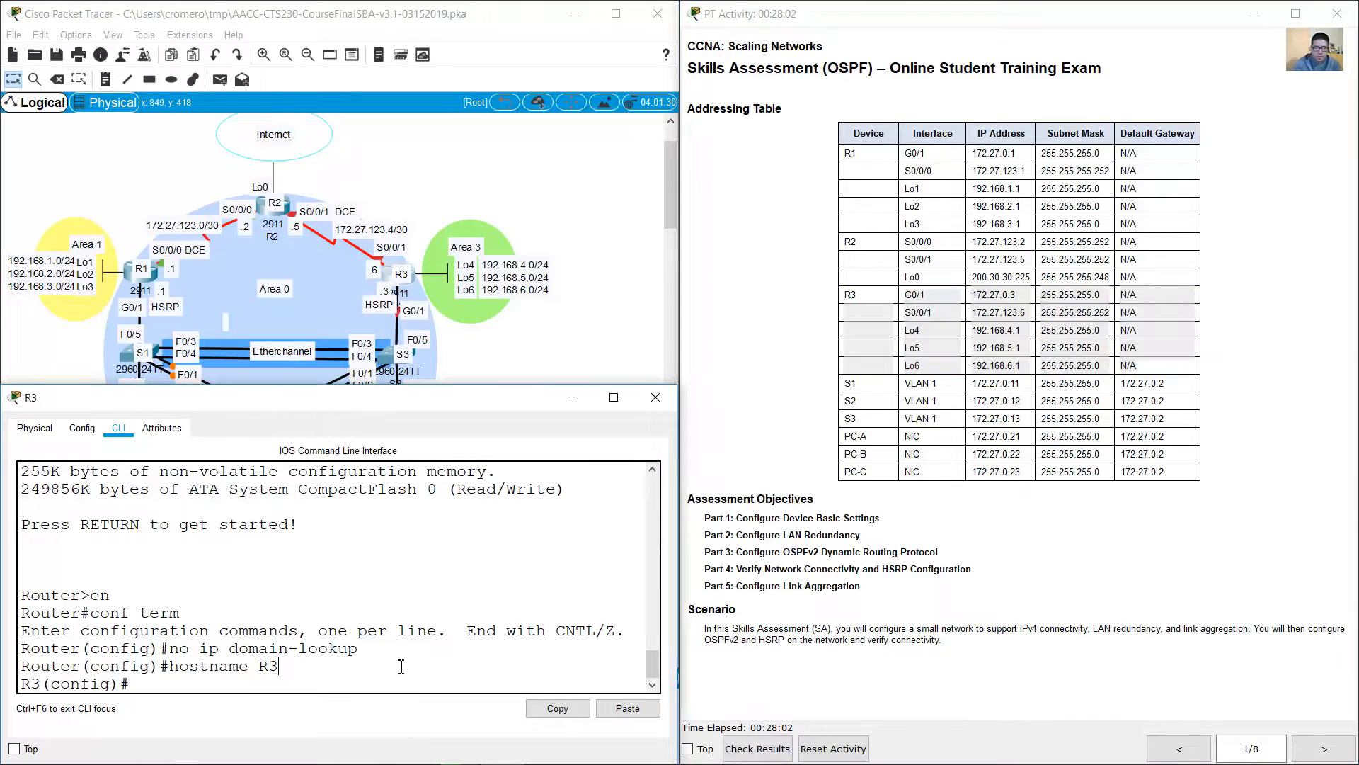
type("int g0/1")
key("Return")
type("i")
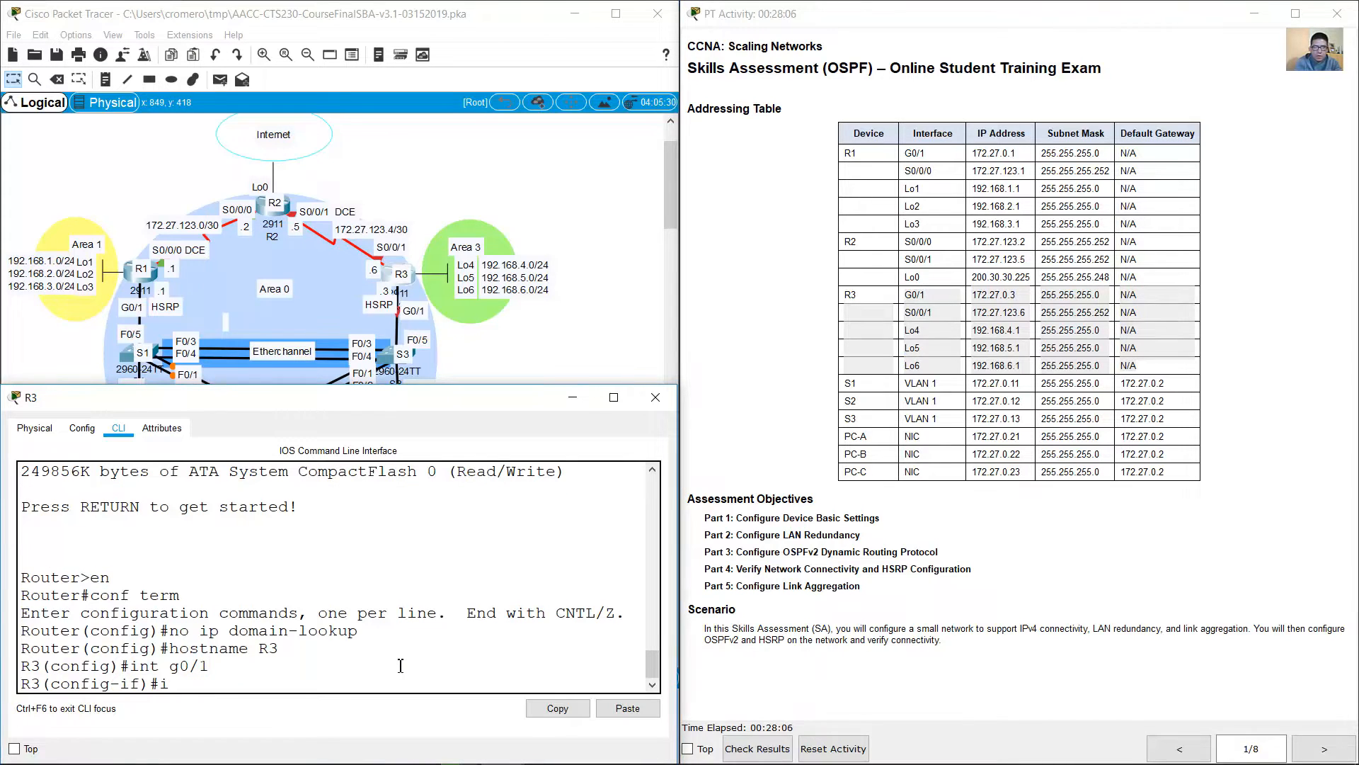
type("p address 172.270")
key("BackSpace")
type(".0.3 ")
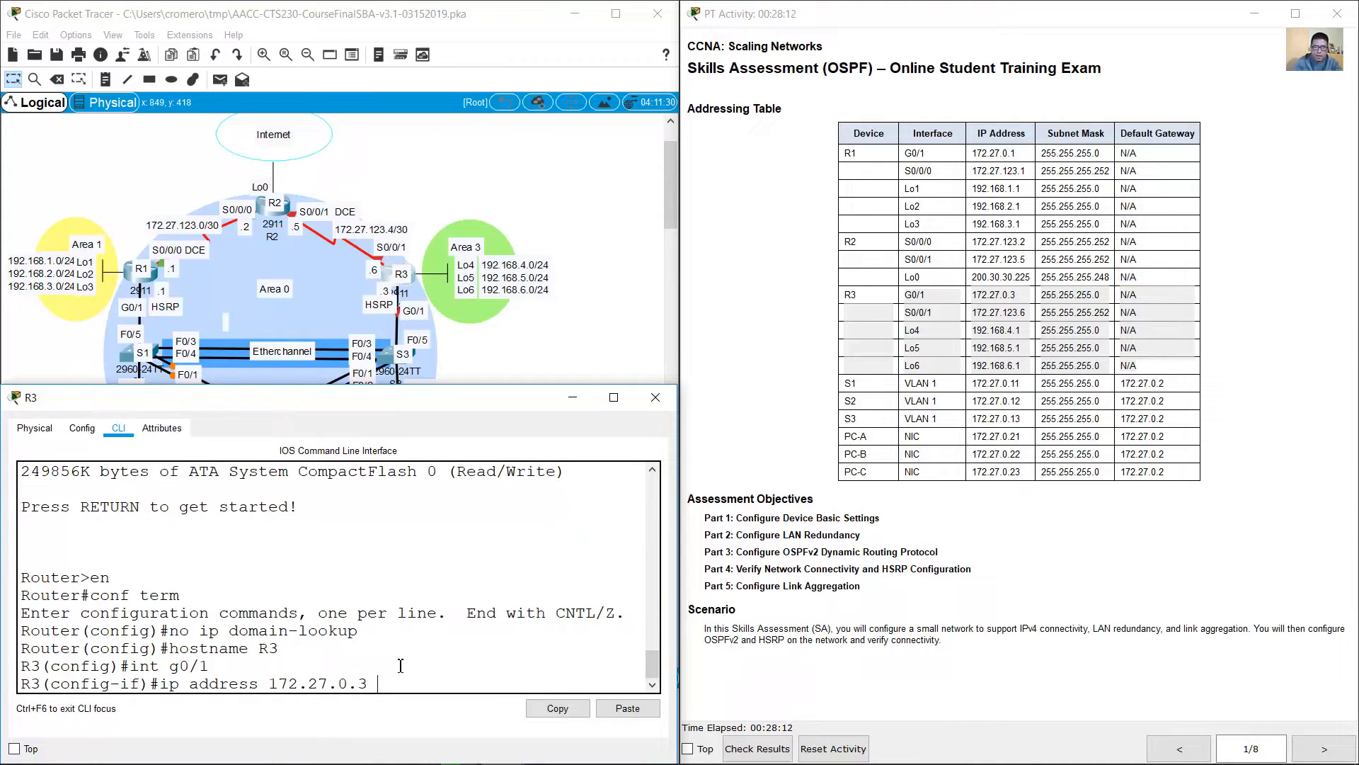
type("255.255.255.0")
key("Return")
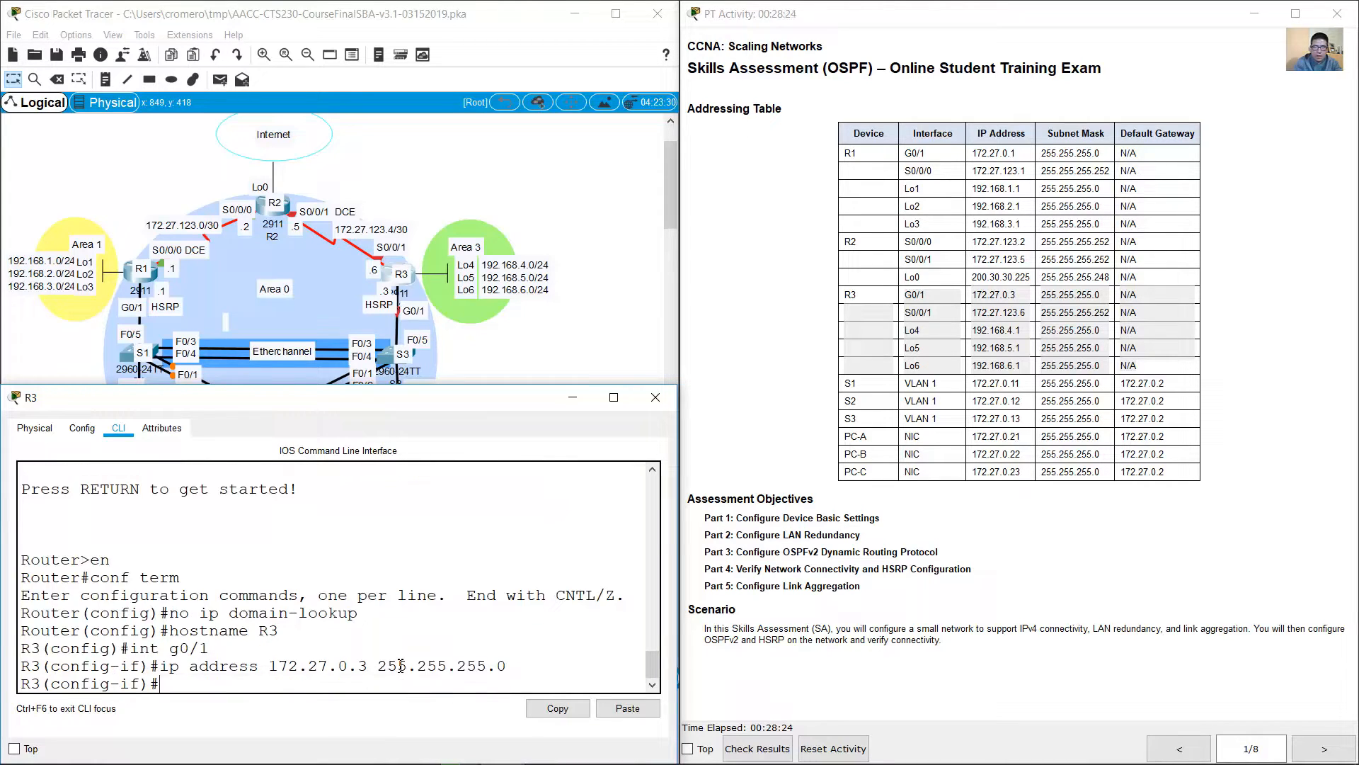
type("no shutdown")
key("Return")
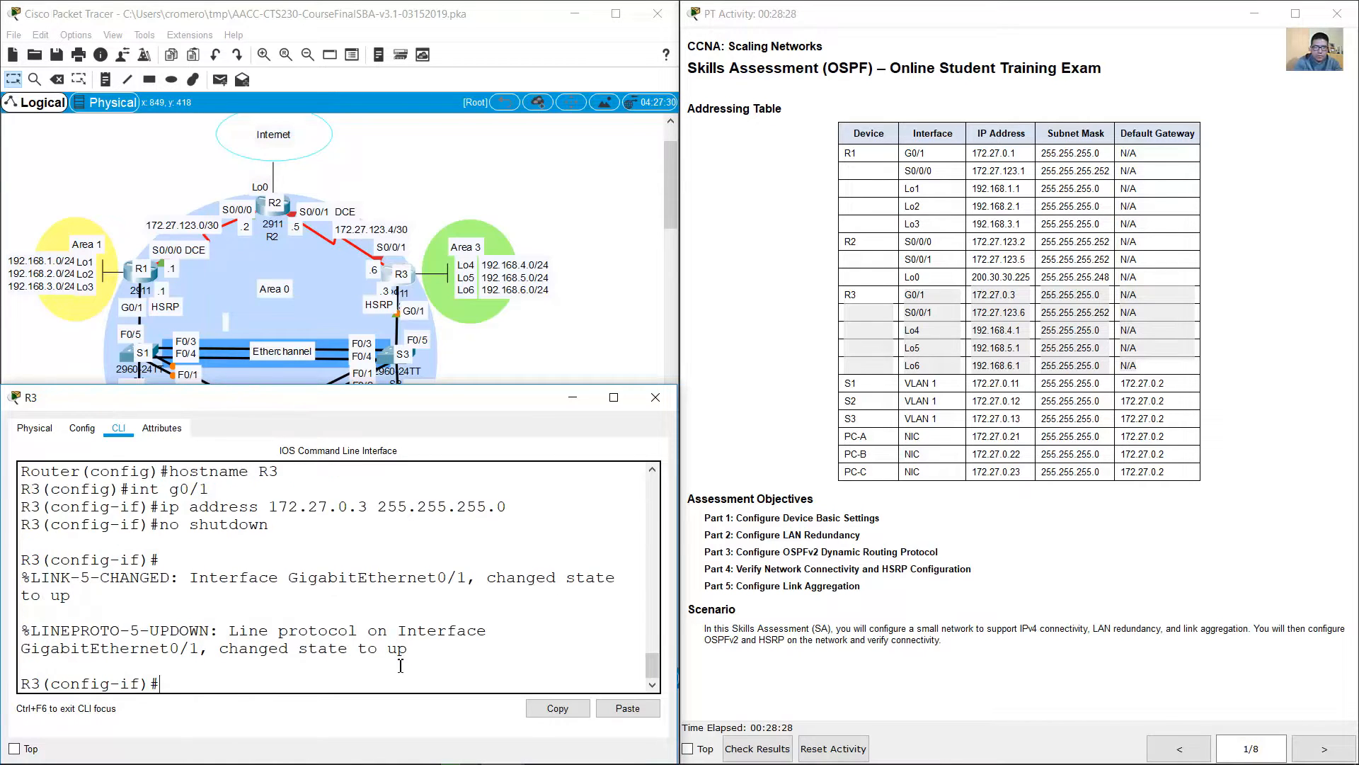
Step: Assign IP address 172.27.123.6 with mask 255.255.255.252 to R3's serial interface S0/0/1
key("Up")
key("Up")
key("Up")
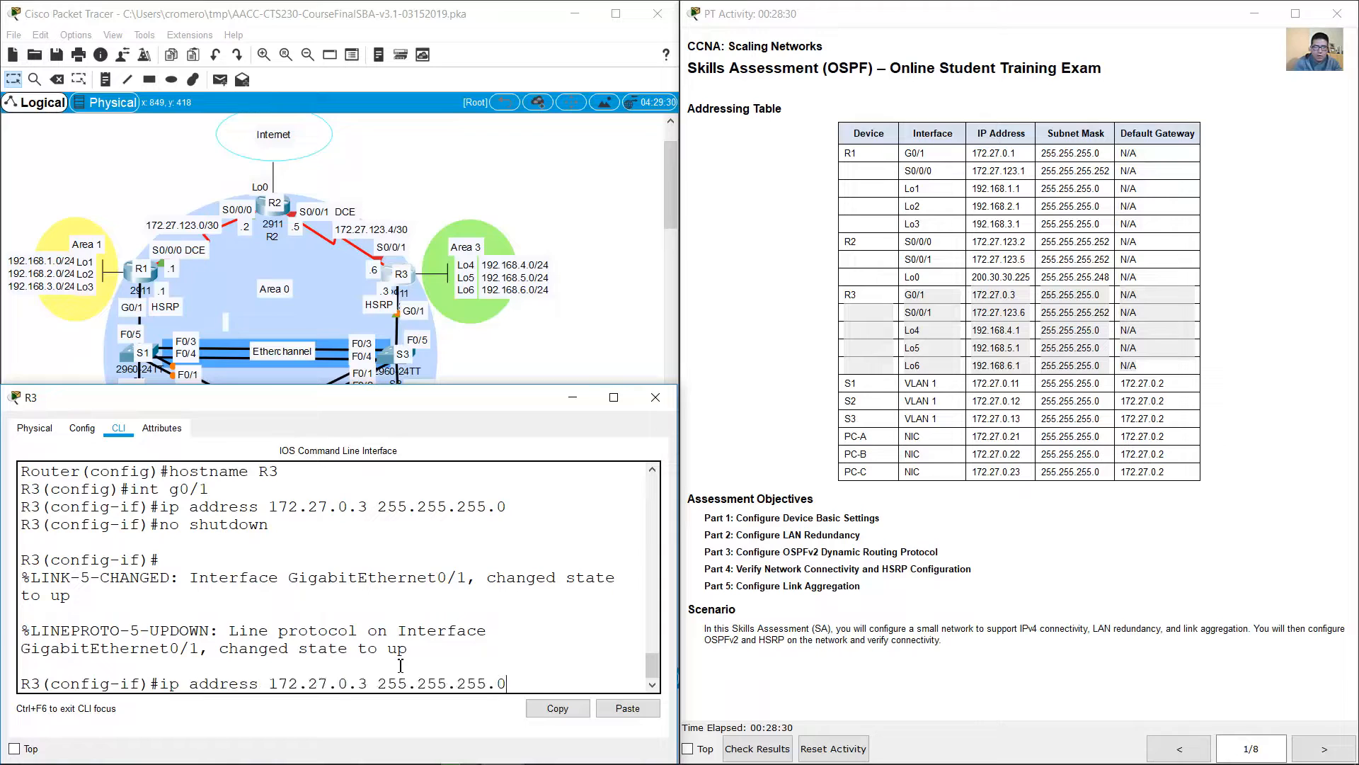
key("Left")
key("BackSpace")
type("s0/")
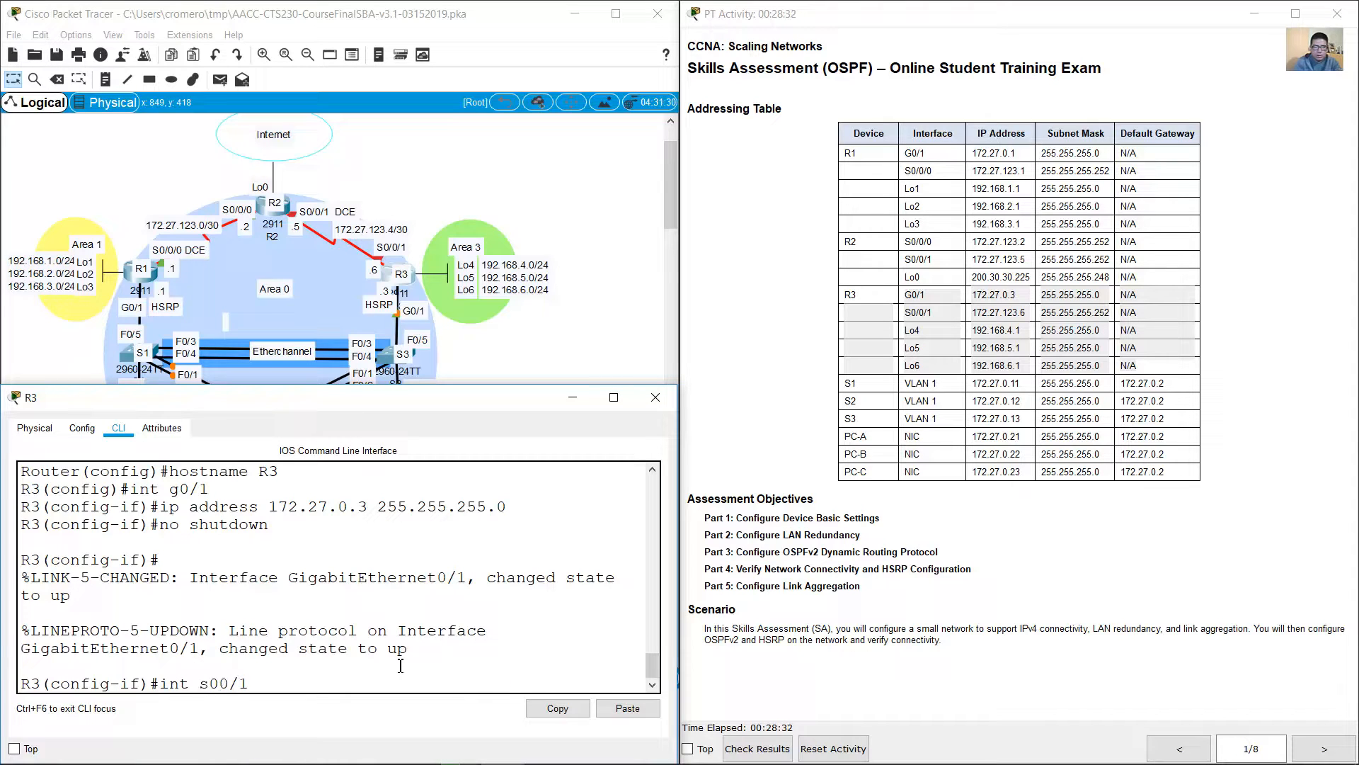
key("Return")
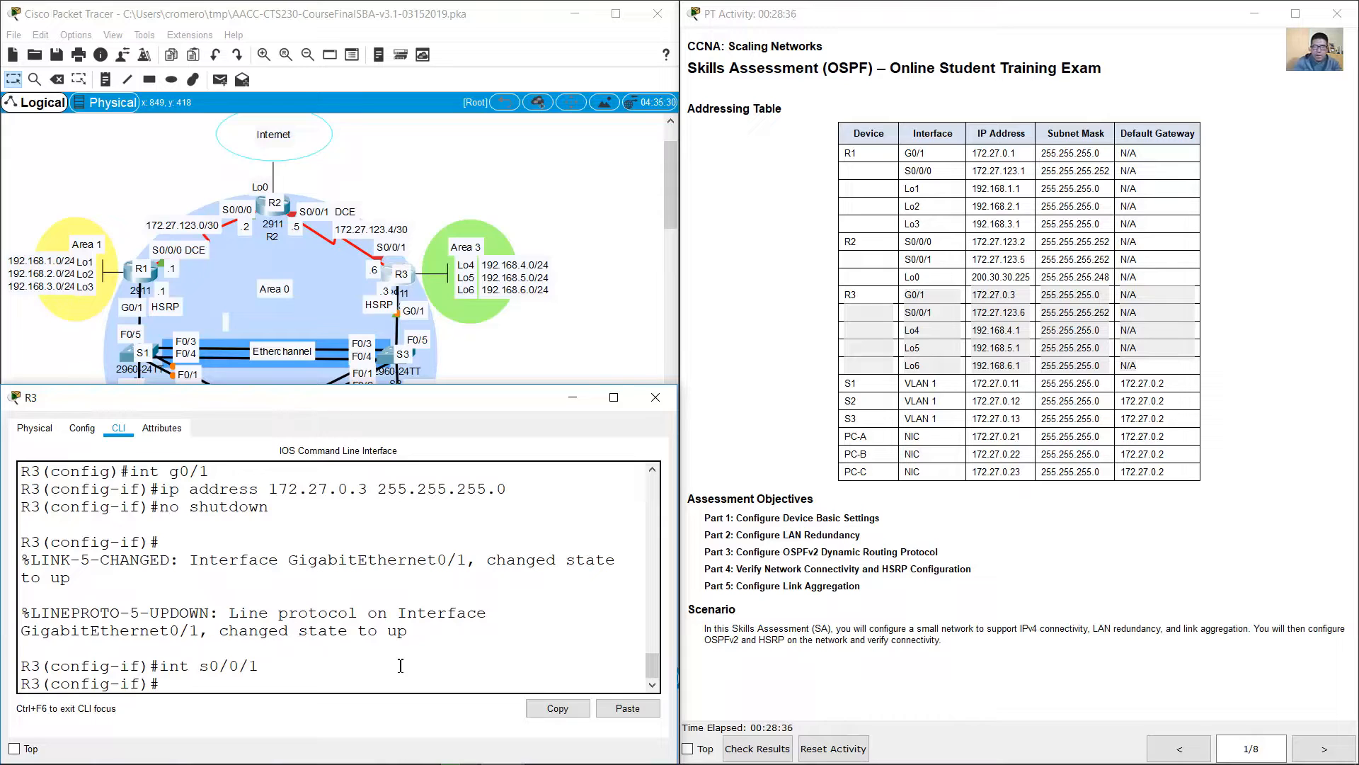
key("Up")
key("Up")
key("Up")
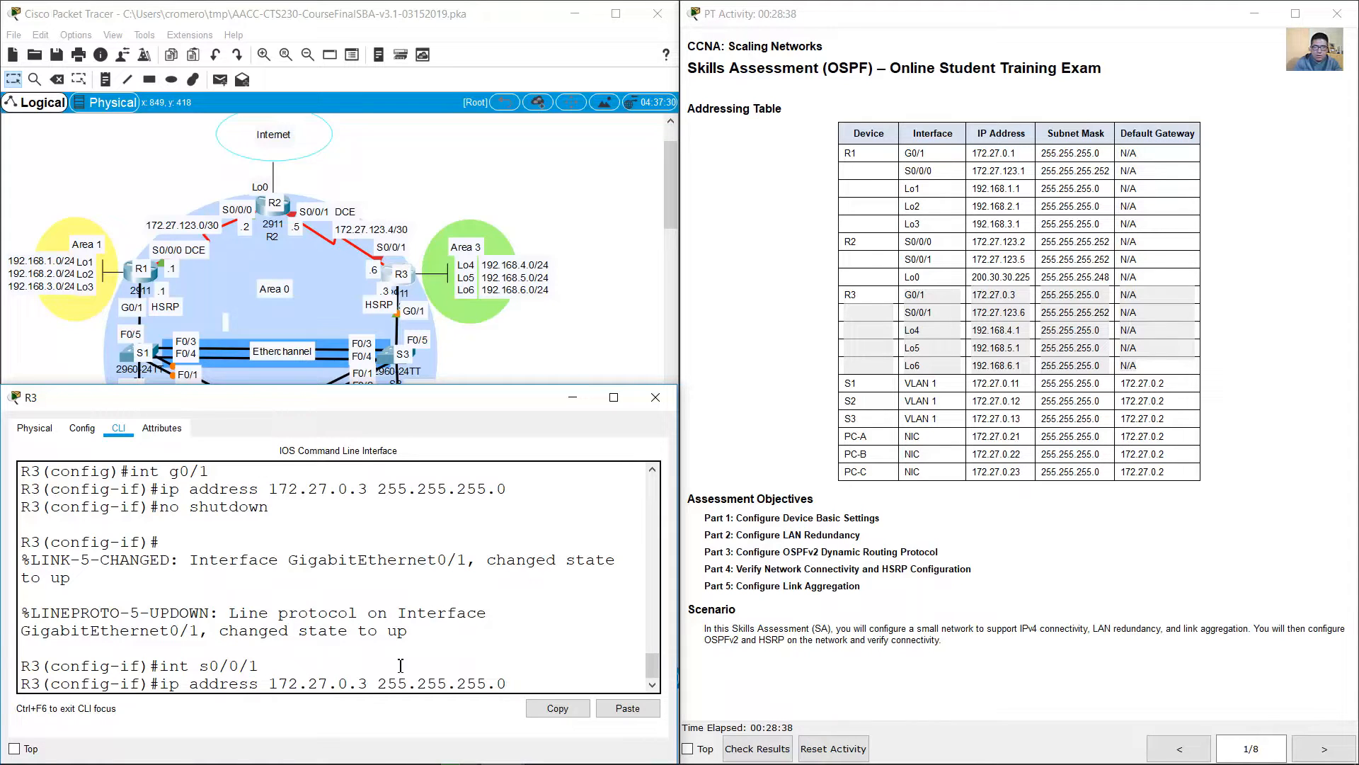
key("BackSpace")
type("123")
key("BackSpace")
type("6")
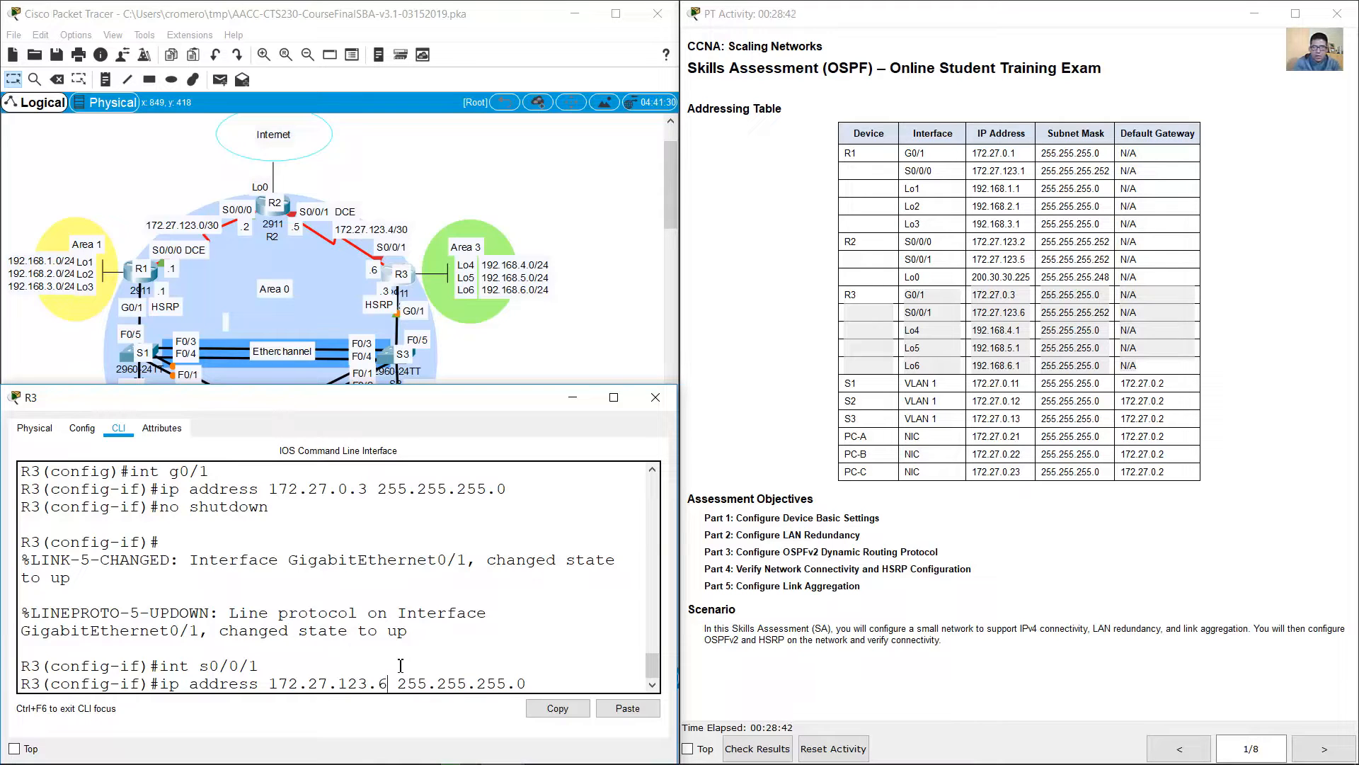
key("BackSpace")
type("252")
key("Return")
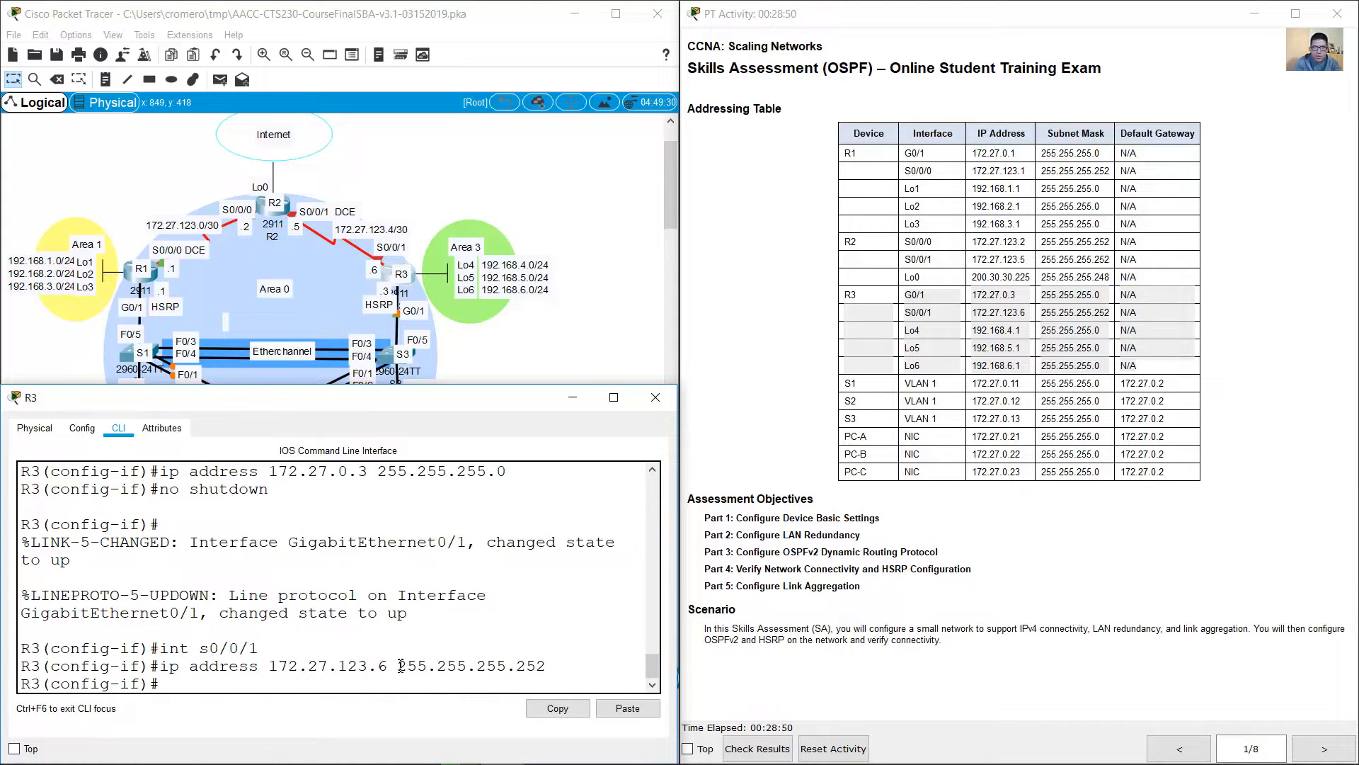
Step: Activate R3's S0/0/1 interface with no shutdown
type("no shutdown")
key("Return")
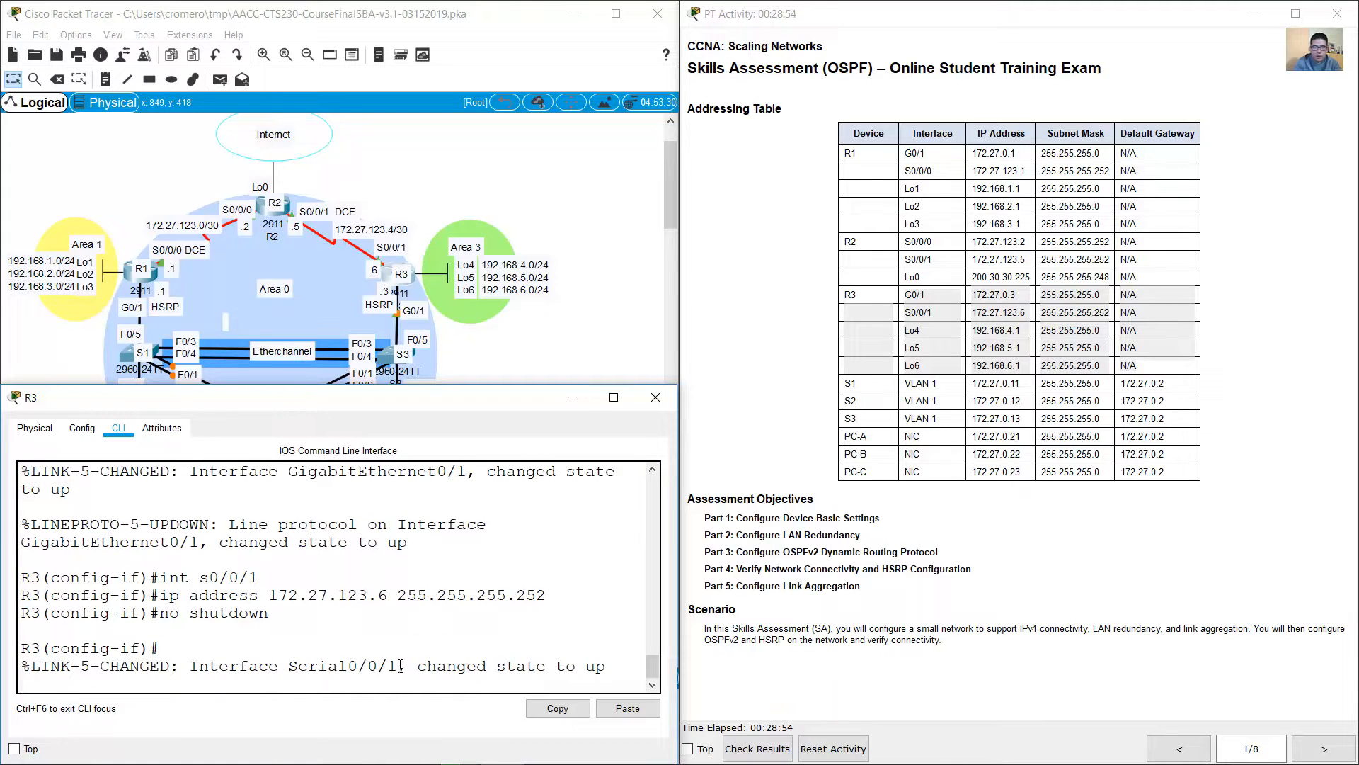
key("Return")
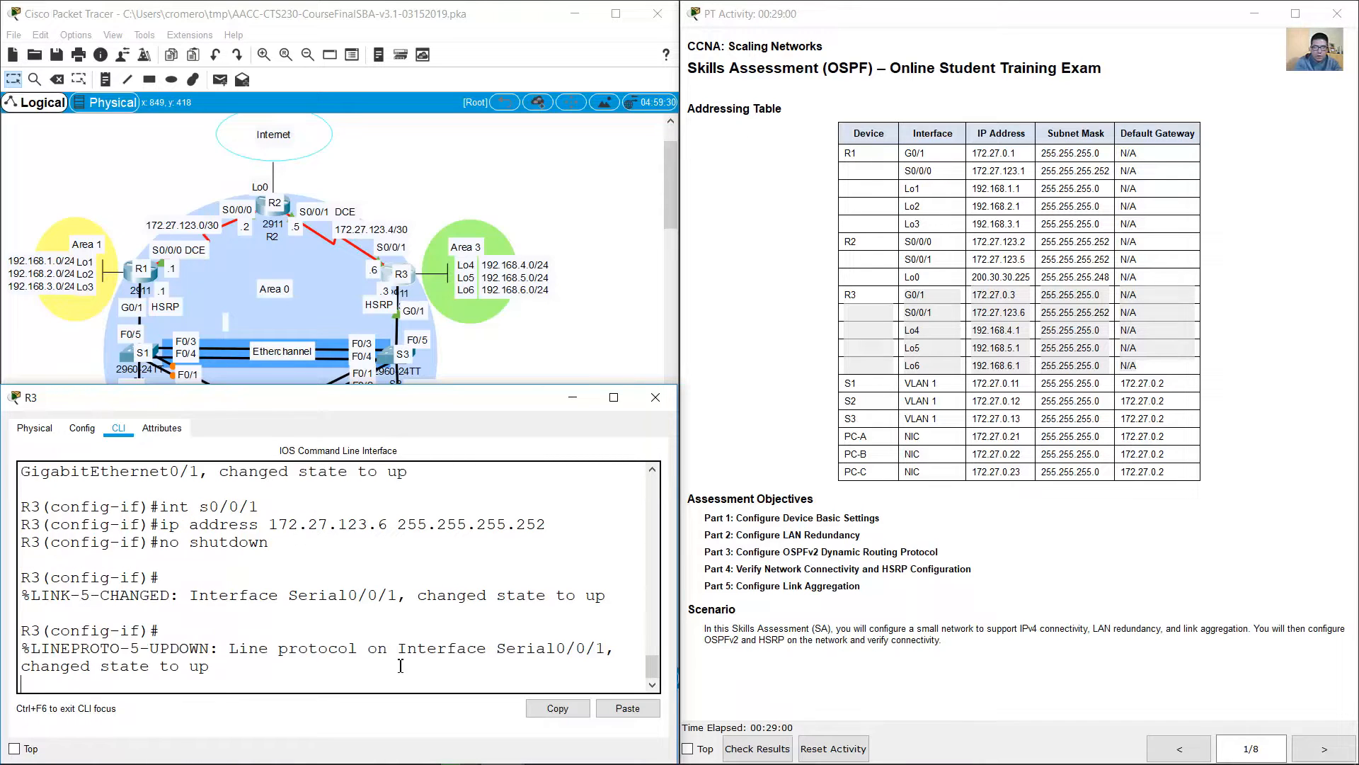
Step: Create interface Loopback 4 on R3 and assign it IP address 192.168.4.1 with mask 255.255.255.0
type("int loopback 4")
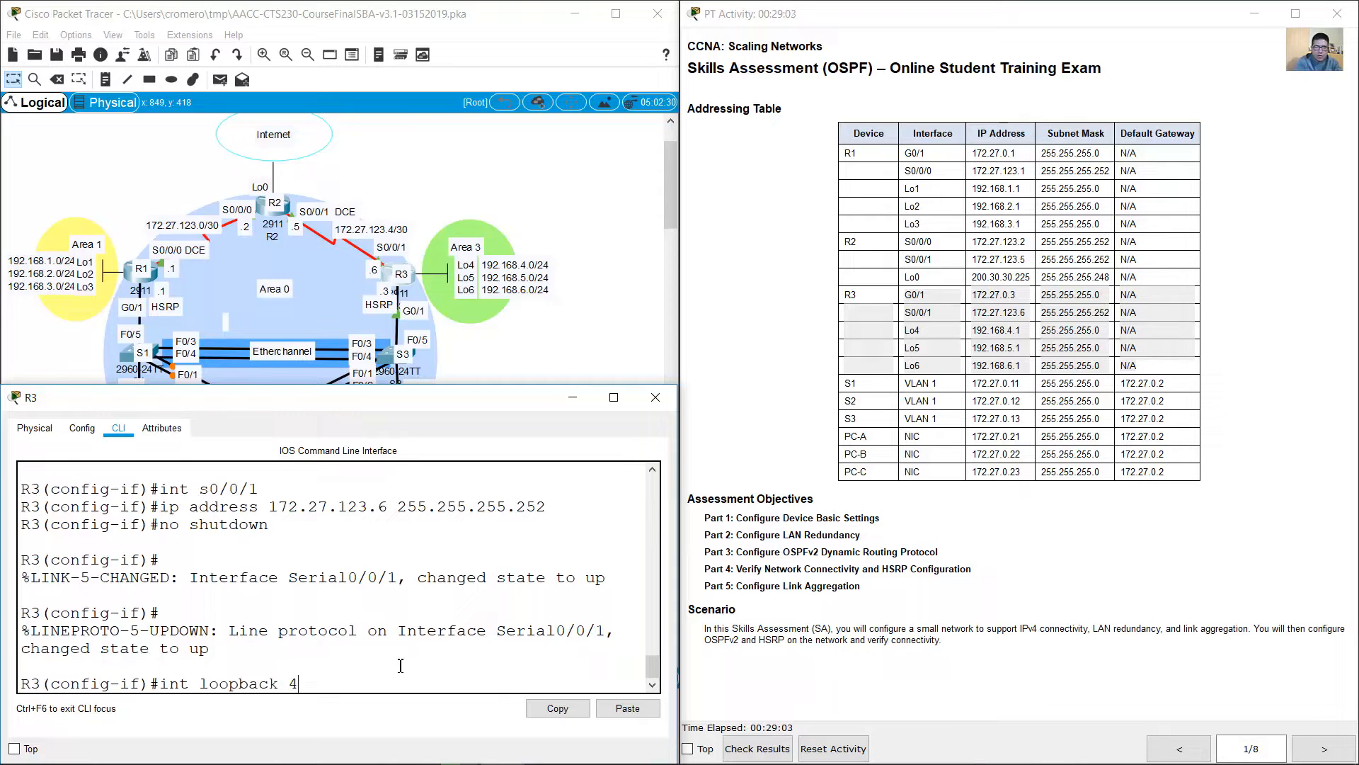
key("Return")
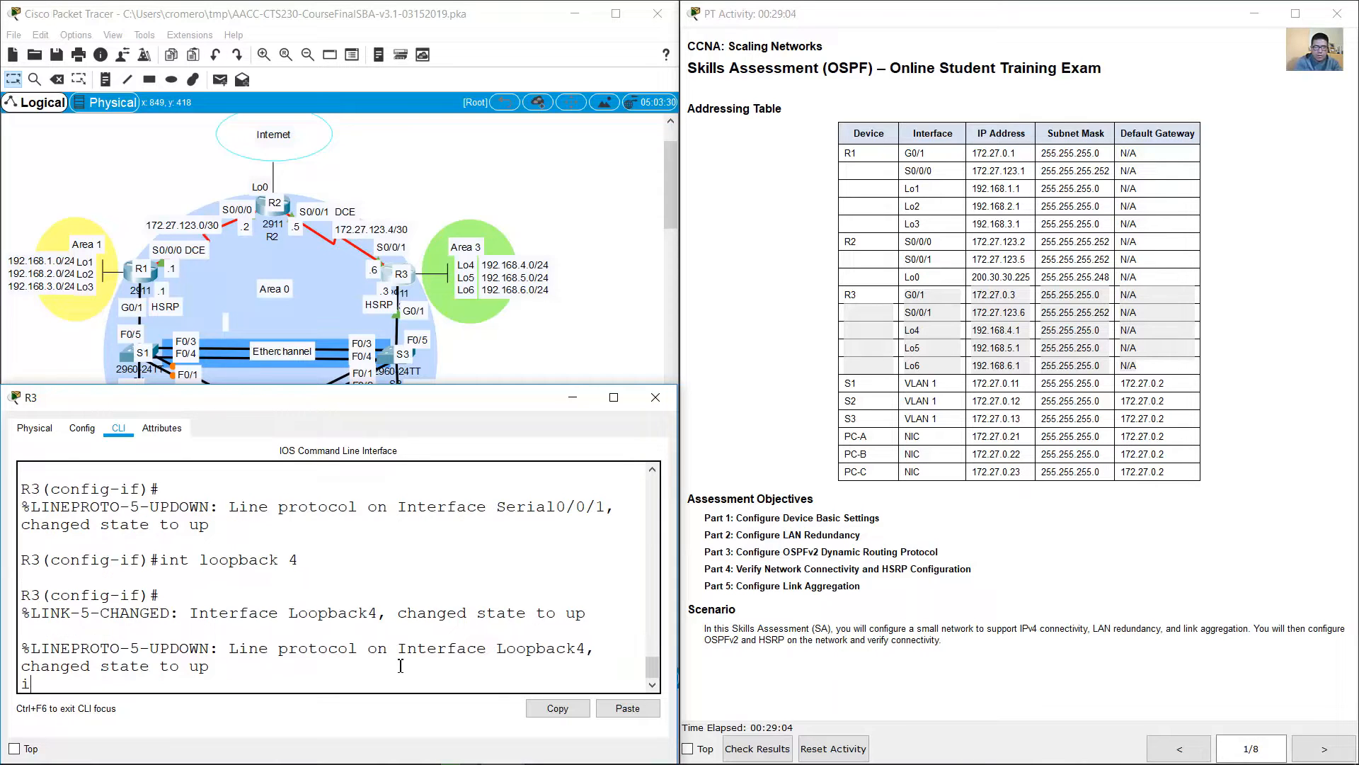
key("Return")
type("ip add")
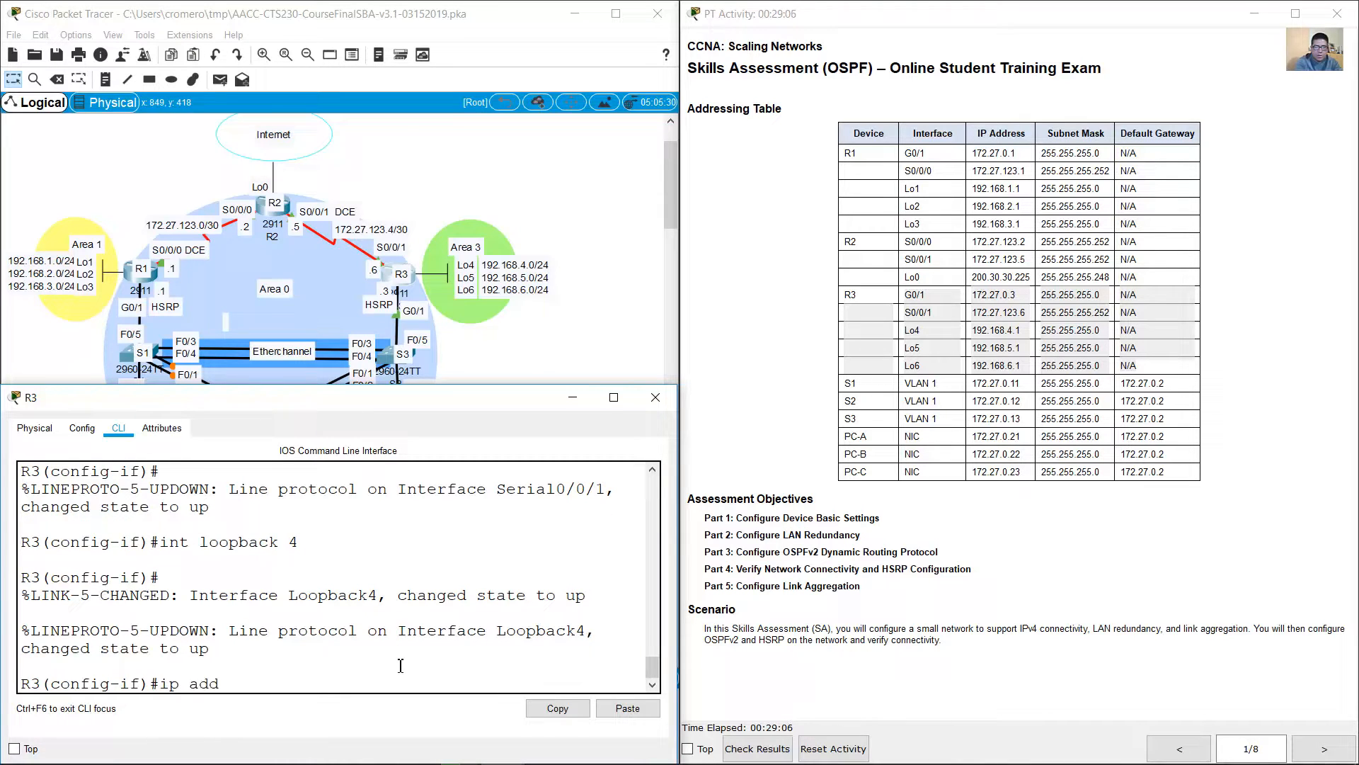
type("ress 192.168.4.1 255.255.255.0")
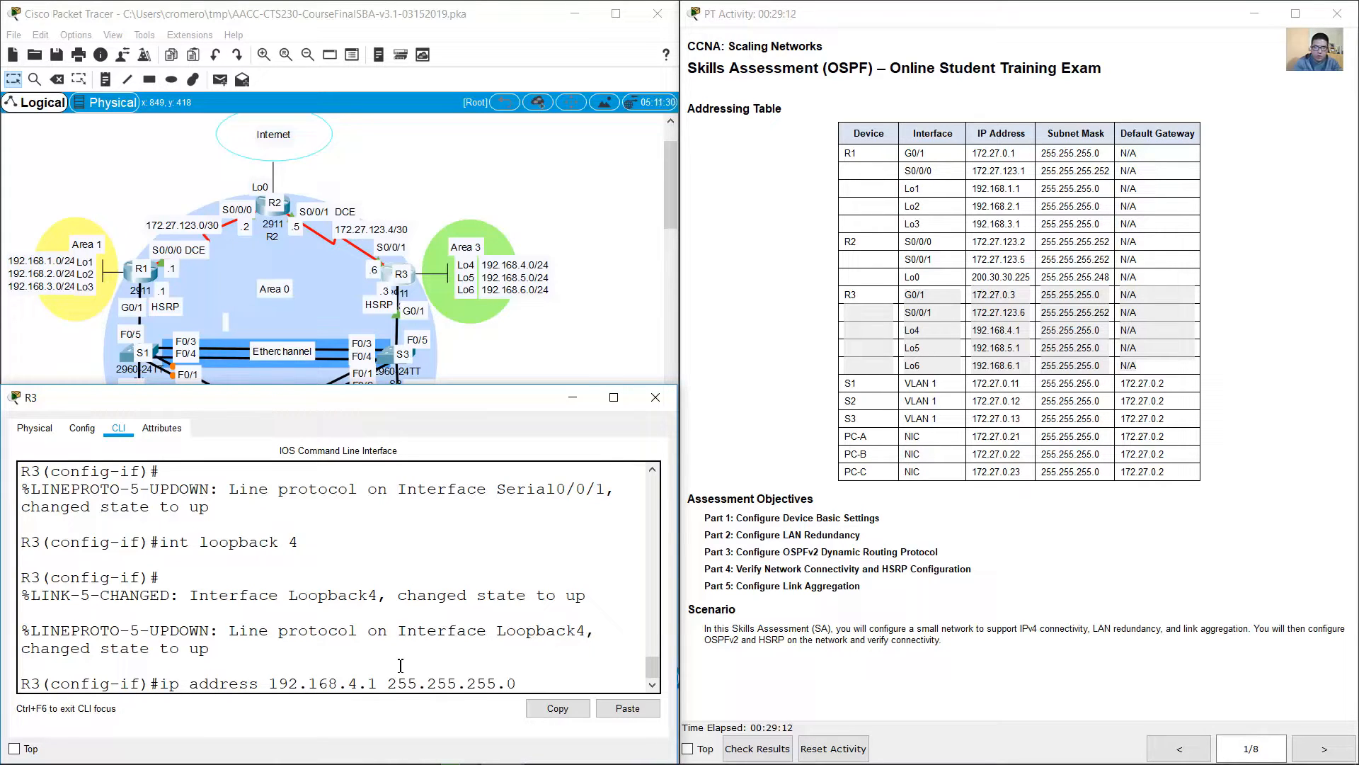
key("Return")
Step: Create interface Loopback 5 on R3 and assign it IP address 192.168.5.1 with mask 255.255.255.0
key("Up")
key("Up")
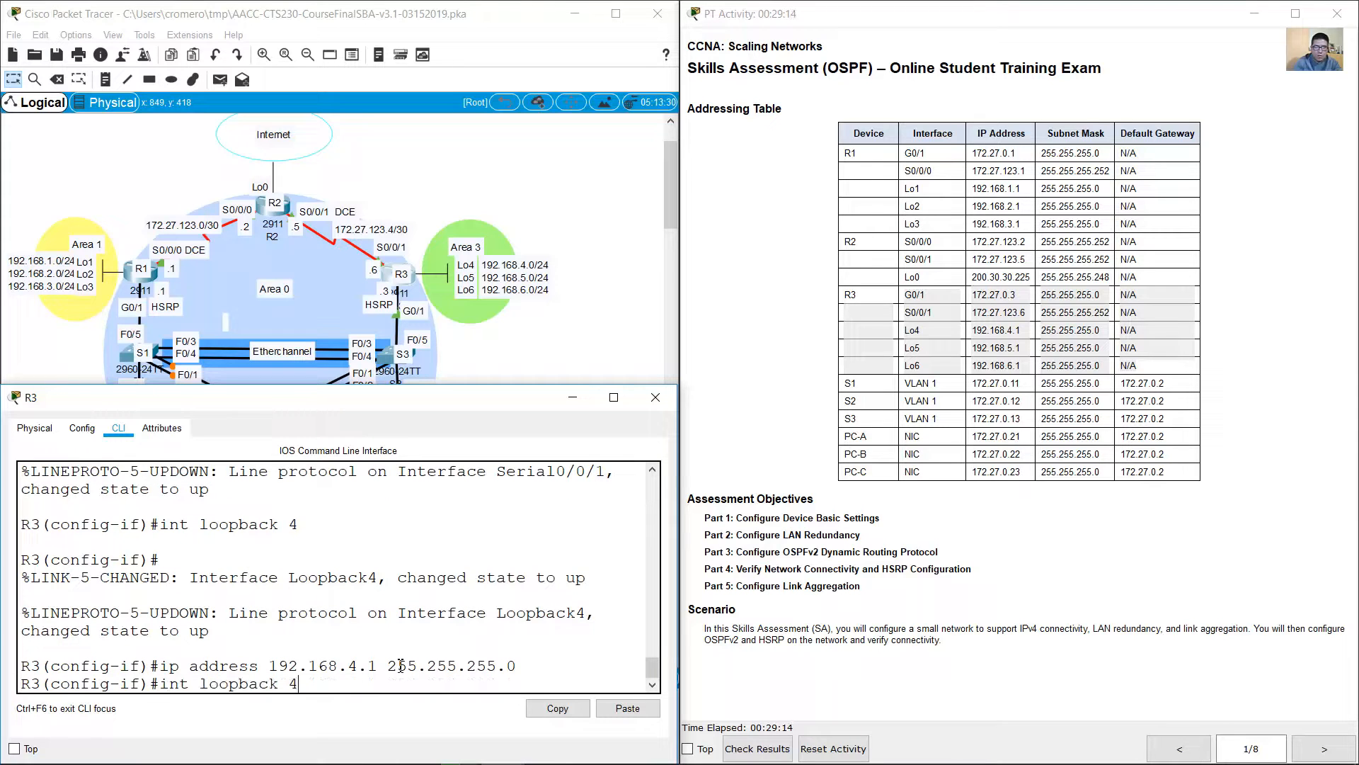
key("Return")
key("Return")
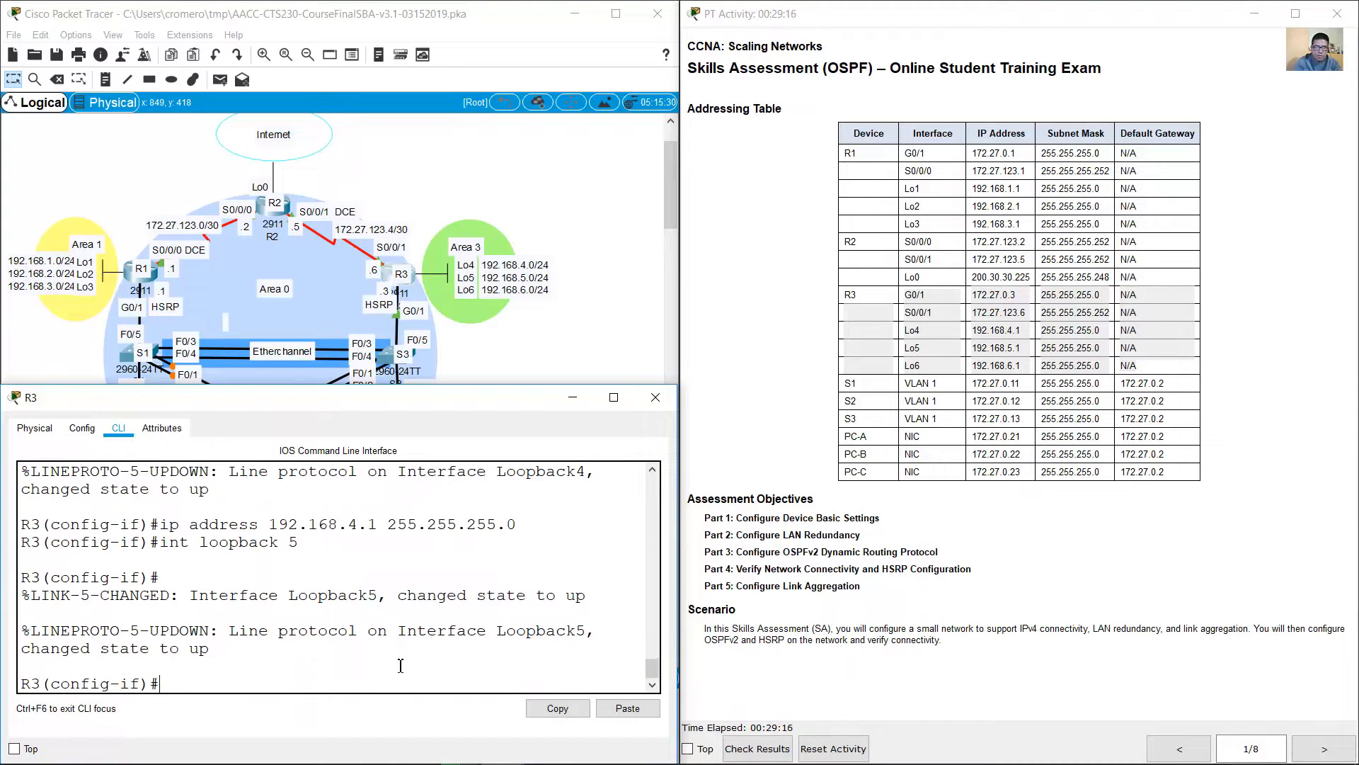
key("Up")
key("Up")
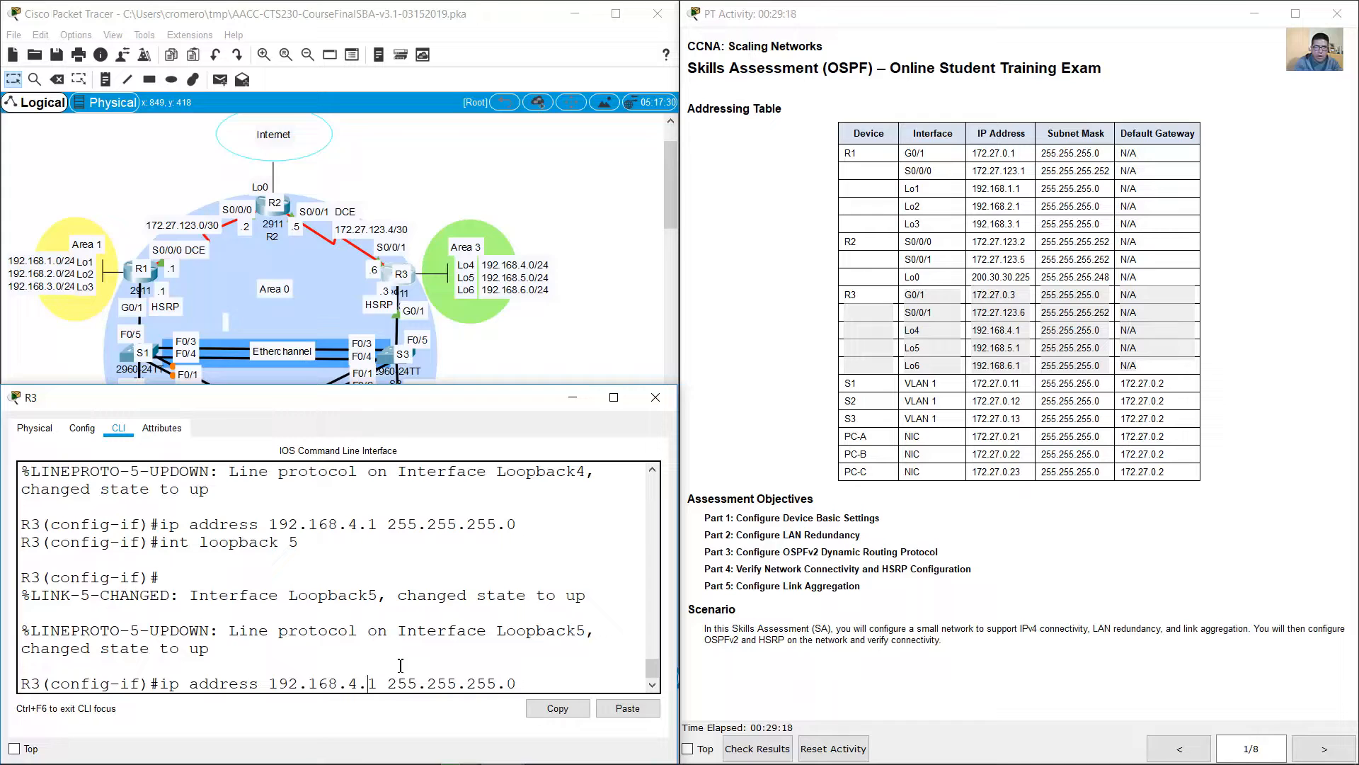
key("BackSpace")
type("5")
key("Return")
Step: Create interface Loopback 6 on R3 and assign it IP address 192.168.6.1 with mask 255.255.255.0
key("Up")
key("Up")
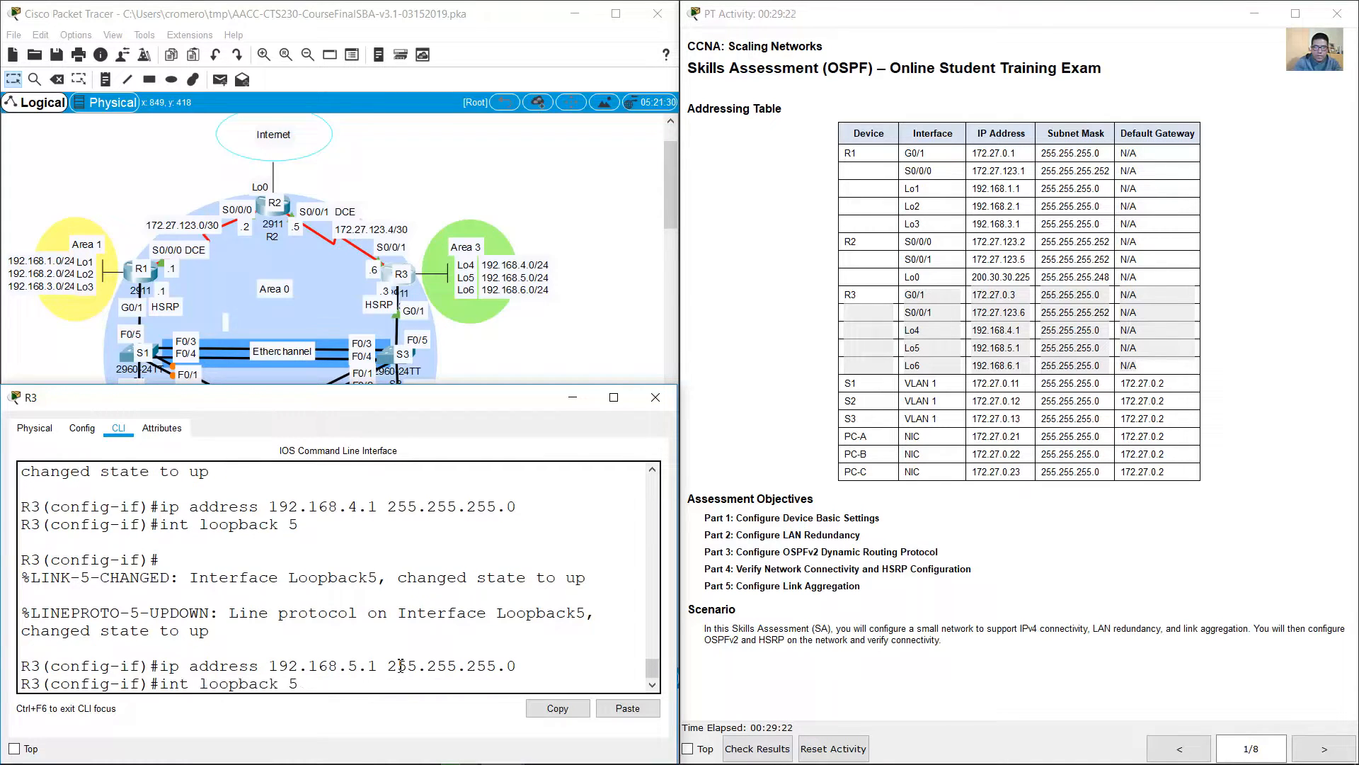
key("BackSpace")
type("6")
key("Return")
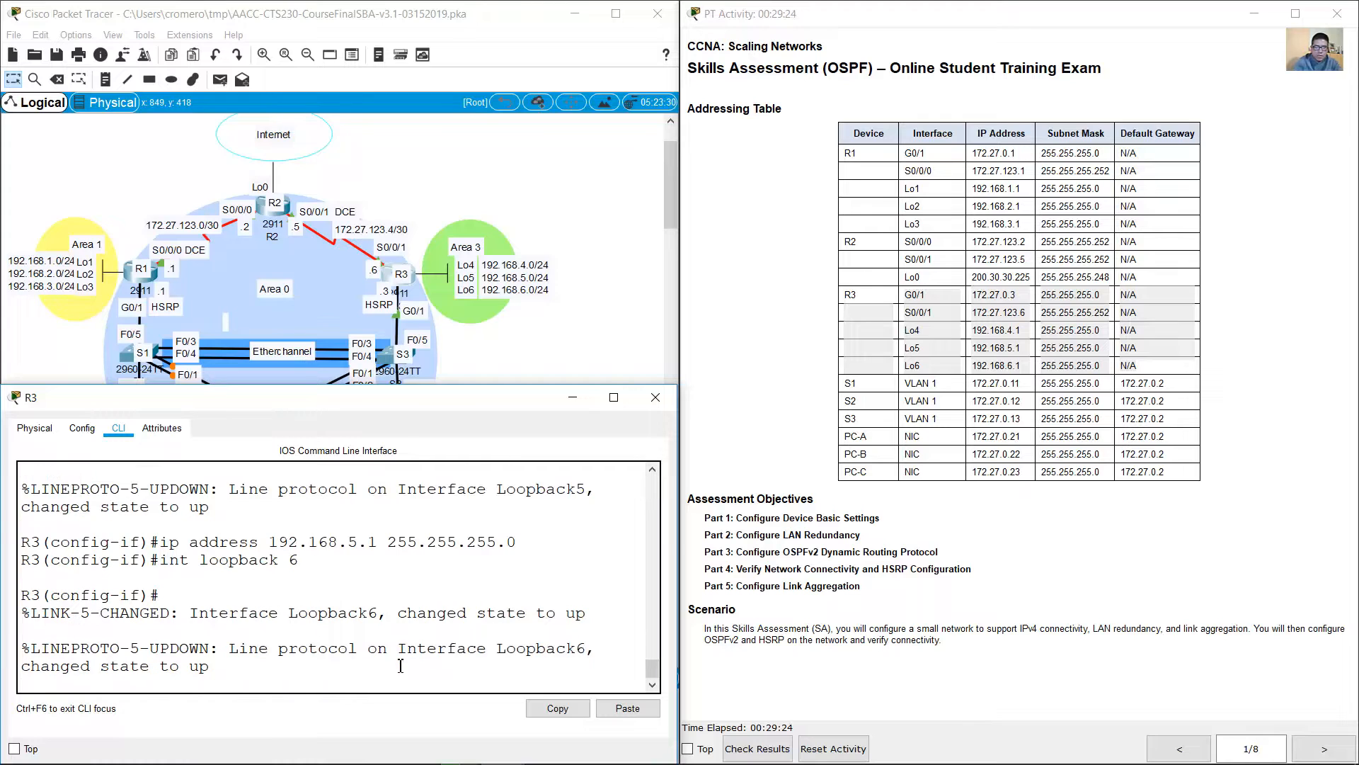
key("Up")
key("Up")
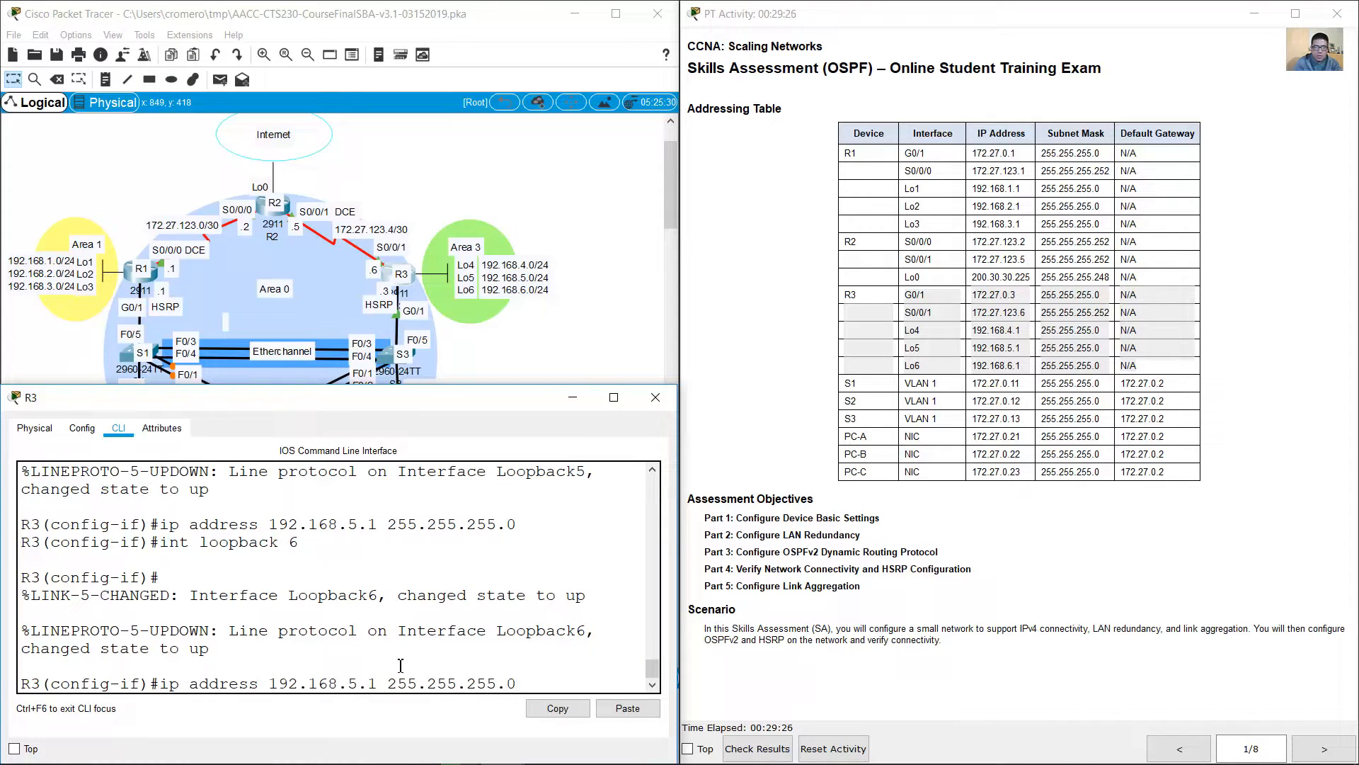
key("Delete")
type("6")
key("Return")
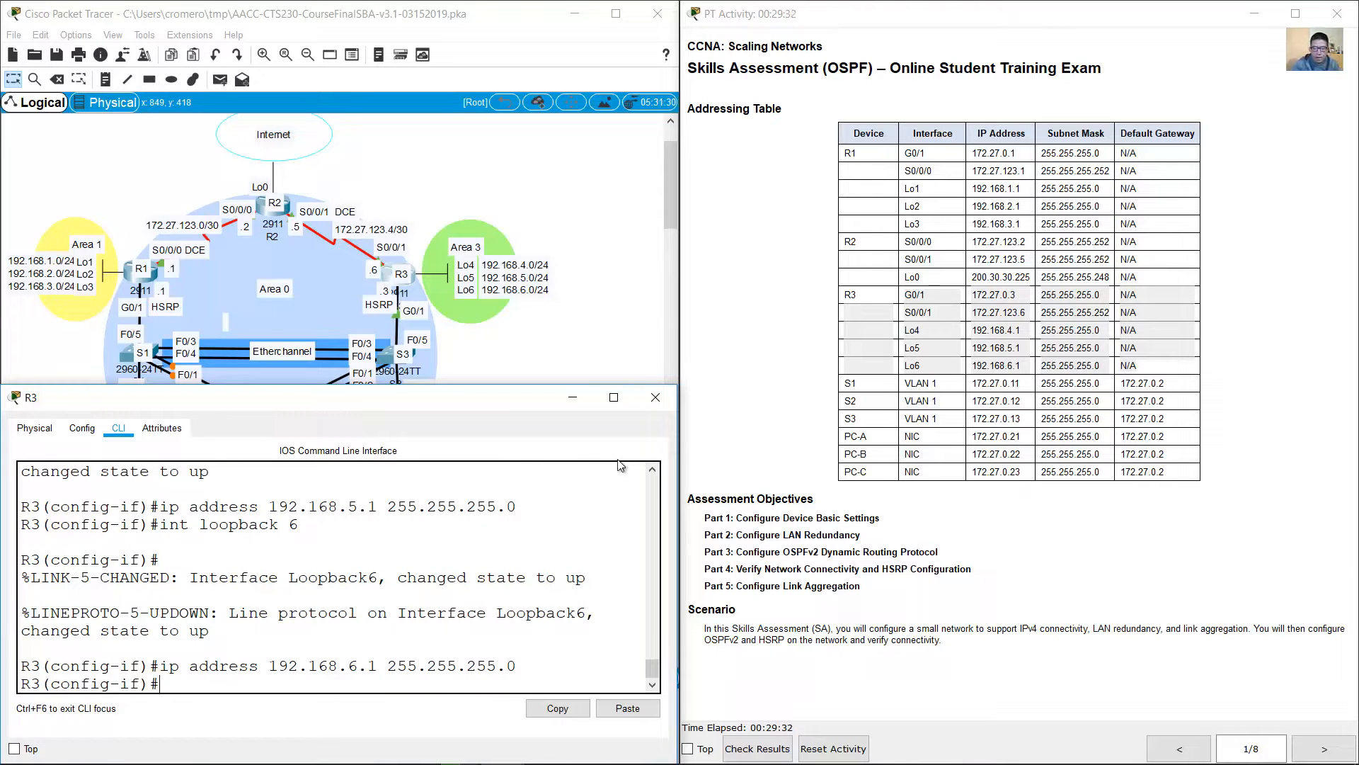
Step: Check the remaining router tasks in the instructions and review the DNS lookup and switch name requirements for S1
left_click(1299, 748)
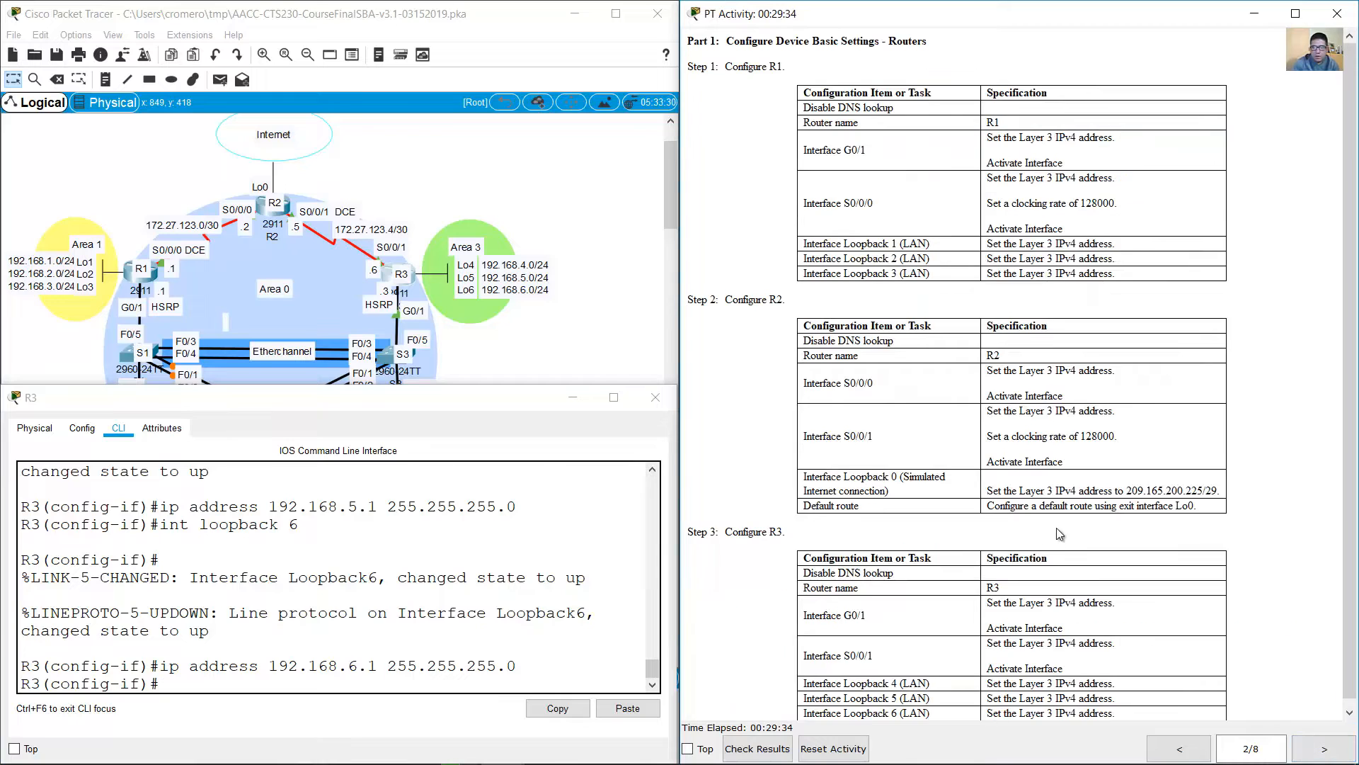
scroll(937, 452, "down", 2)
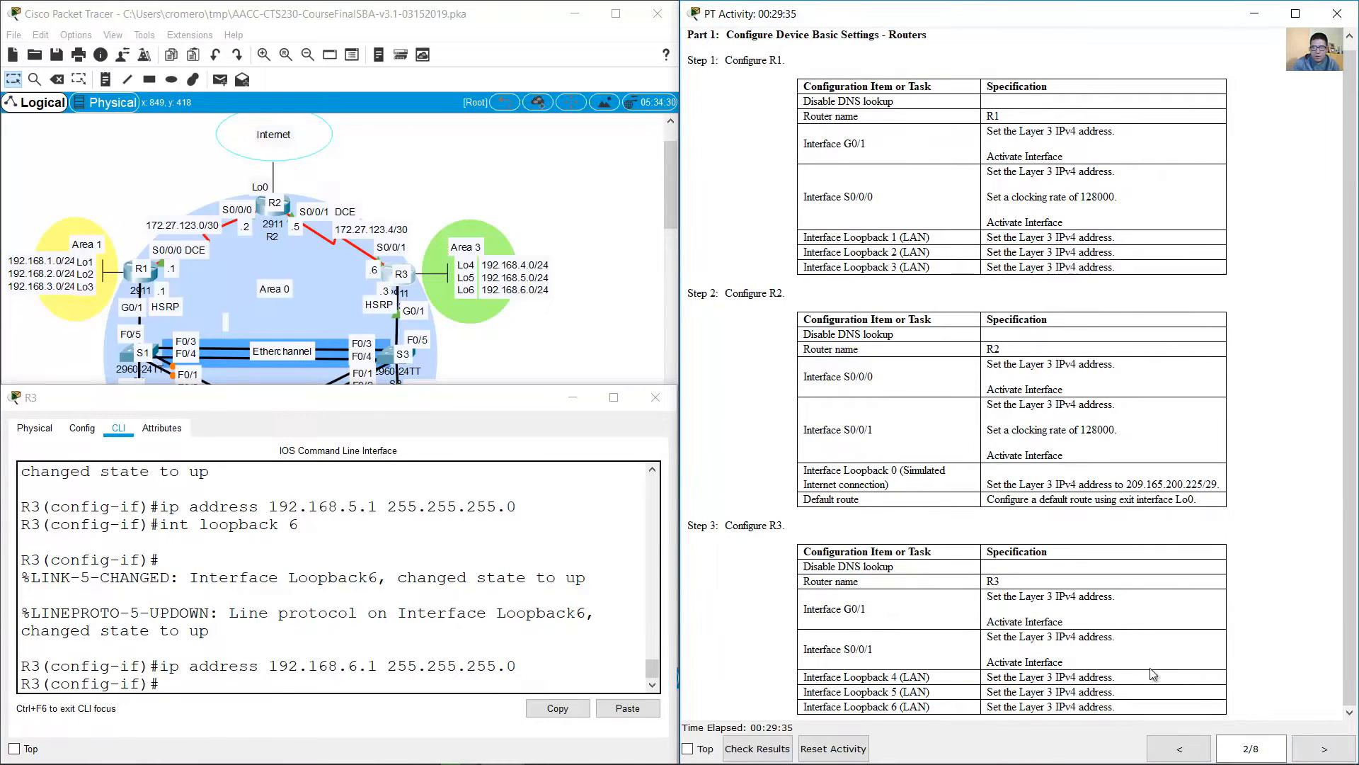
left_click(1321, 756)
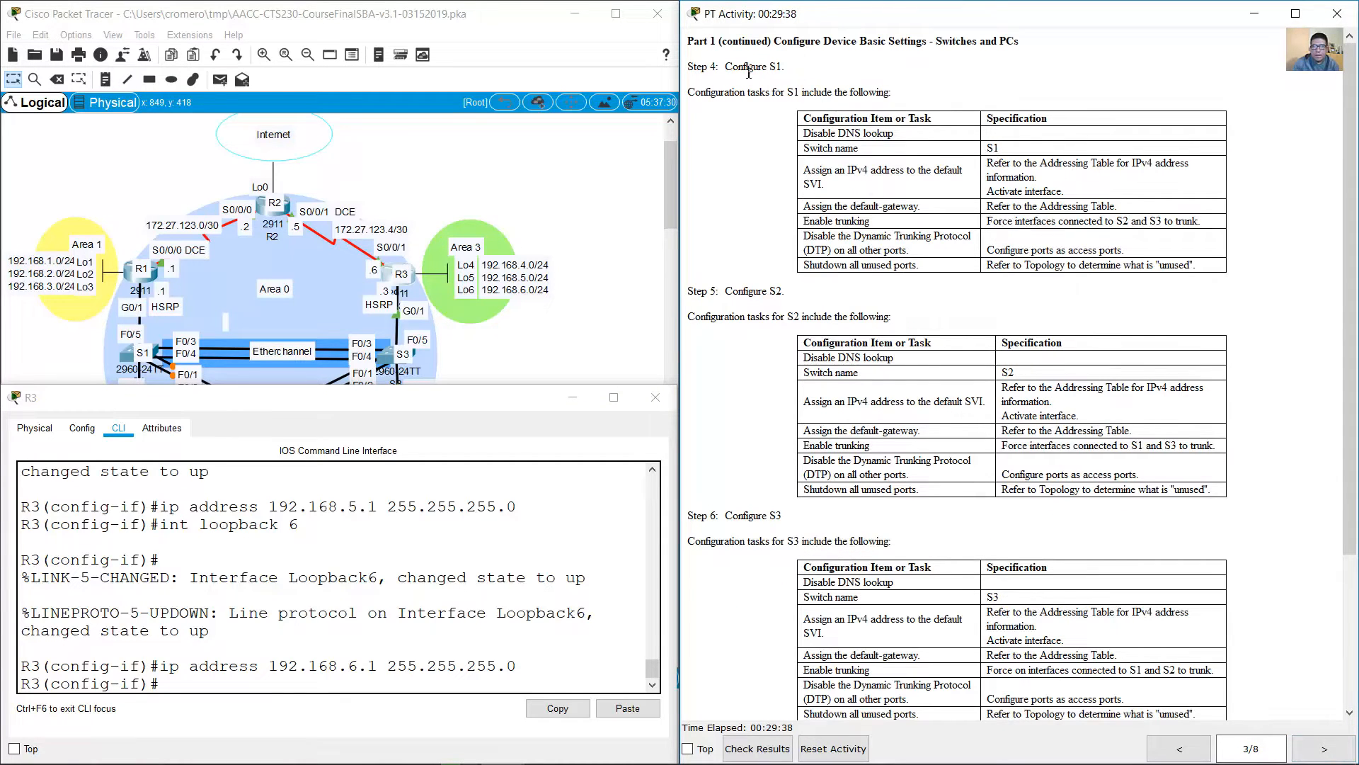
left_click_drag(725, 67, 895, 92)
left_click(889, 120)
left_click_drag(812, 134, 1022, 147)
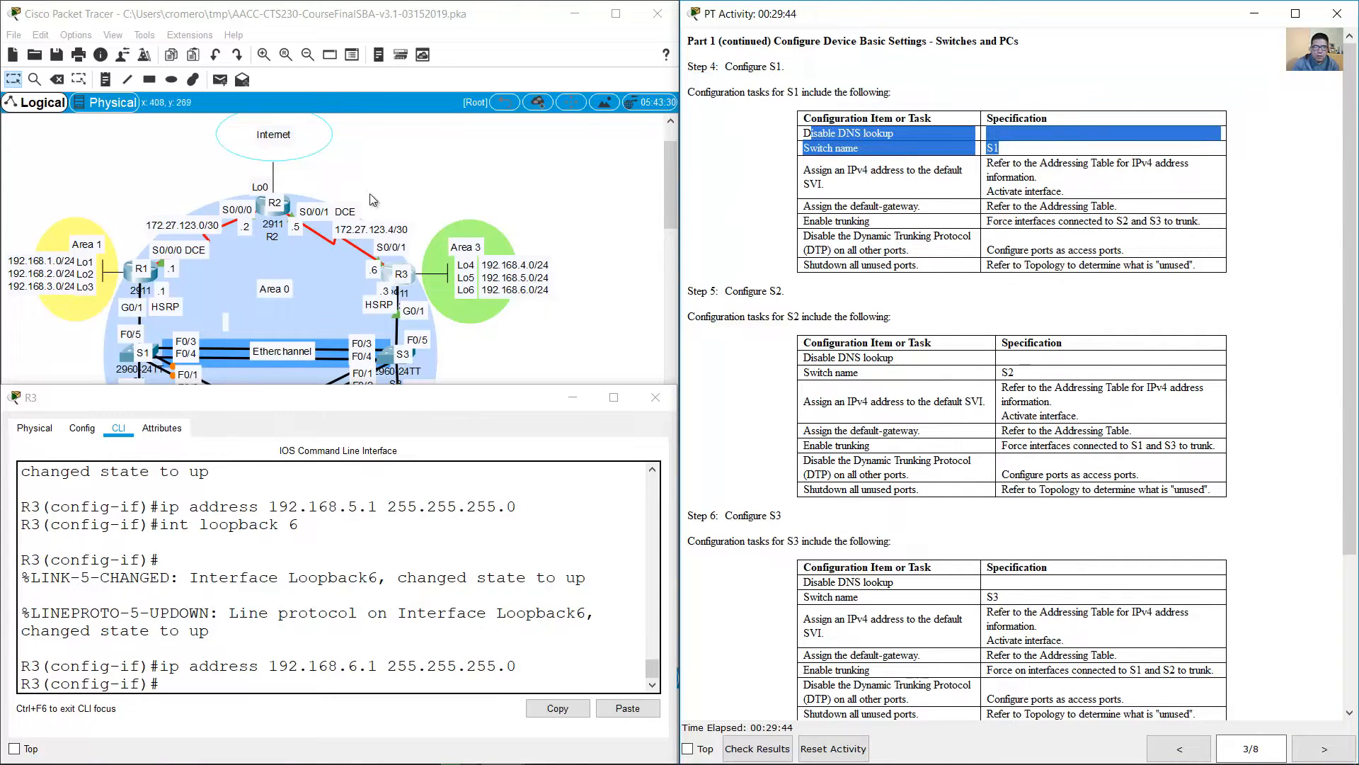
Step: Open switch S1's command line and place its window below the topology
left_click(192, 320)
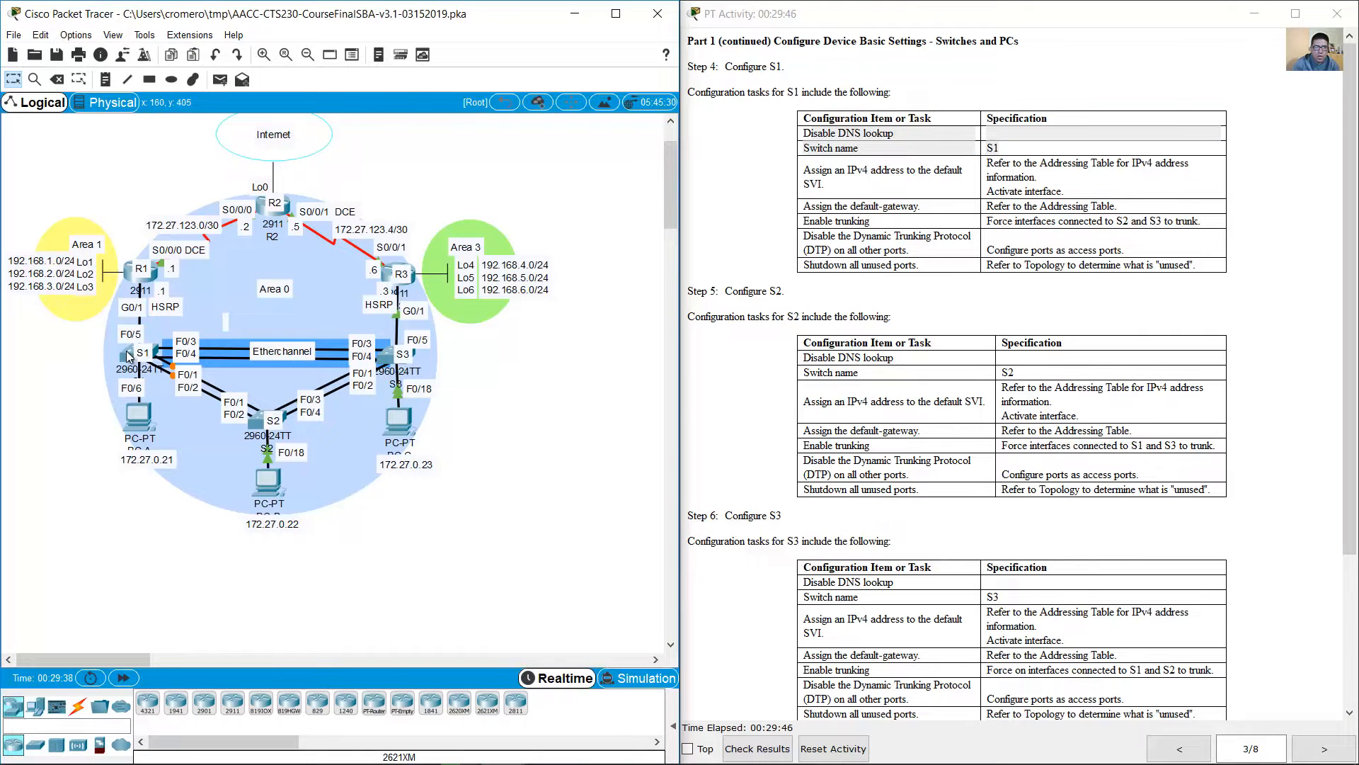
left_click_drag(59, 347, 161, 374)
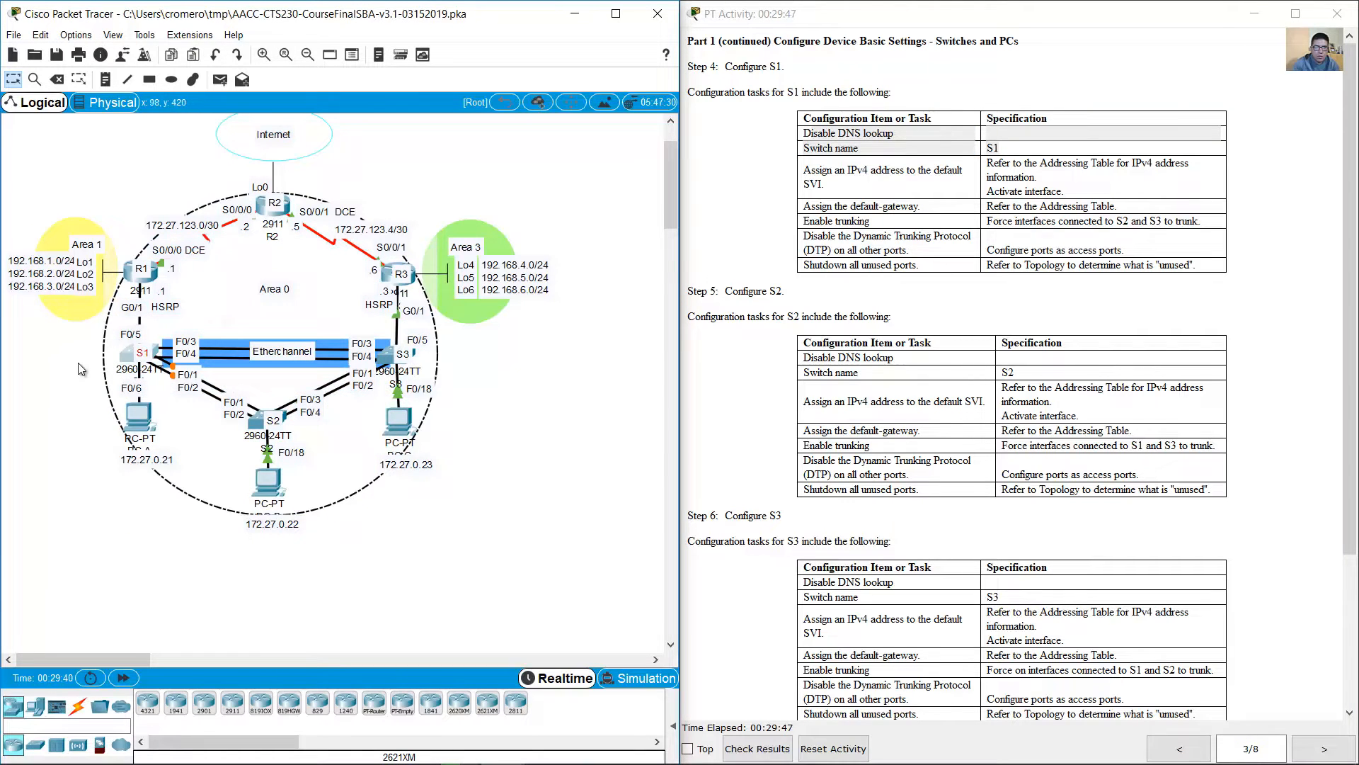
left_click(131, 354)
left_click_drag(613, 172, 187, 348)
left_click_drag(432, 334, 685, 442)
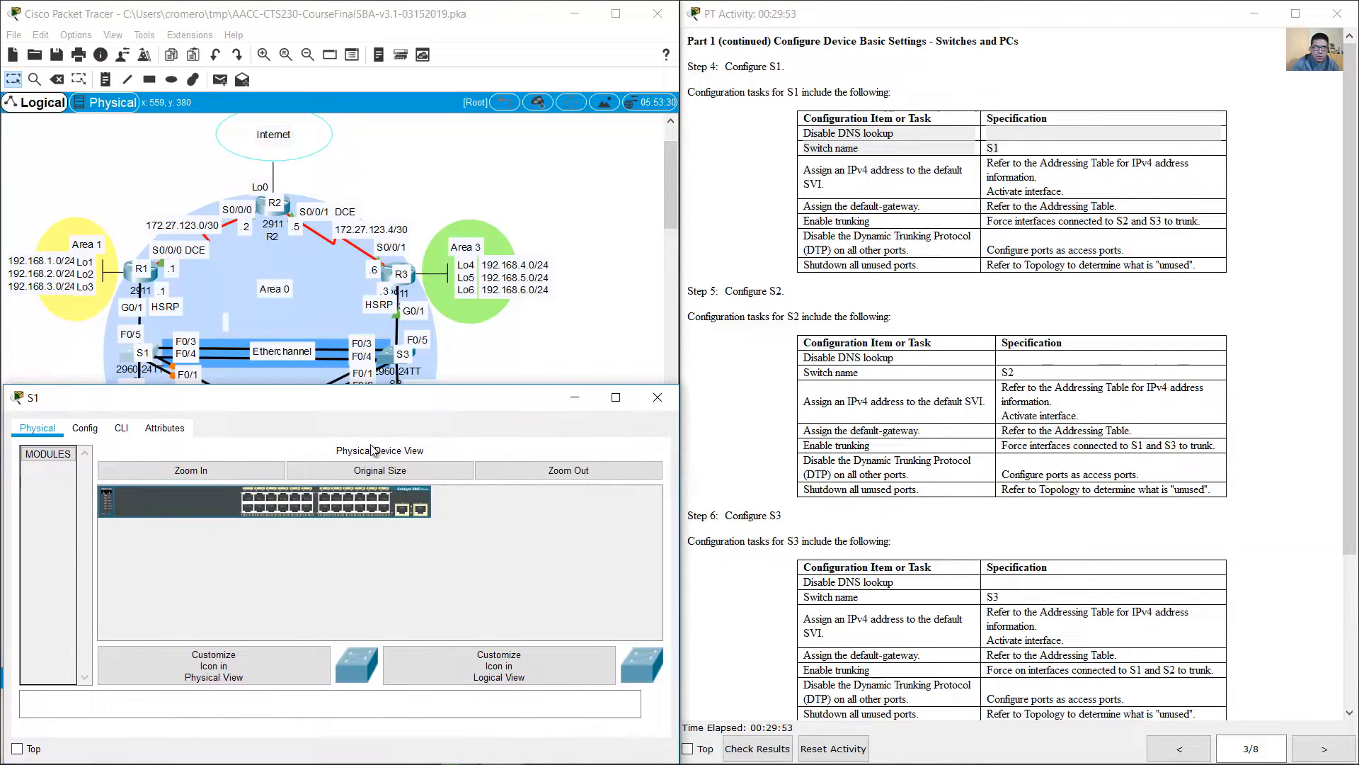
left_click(122, 428)
key("Return")
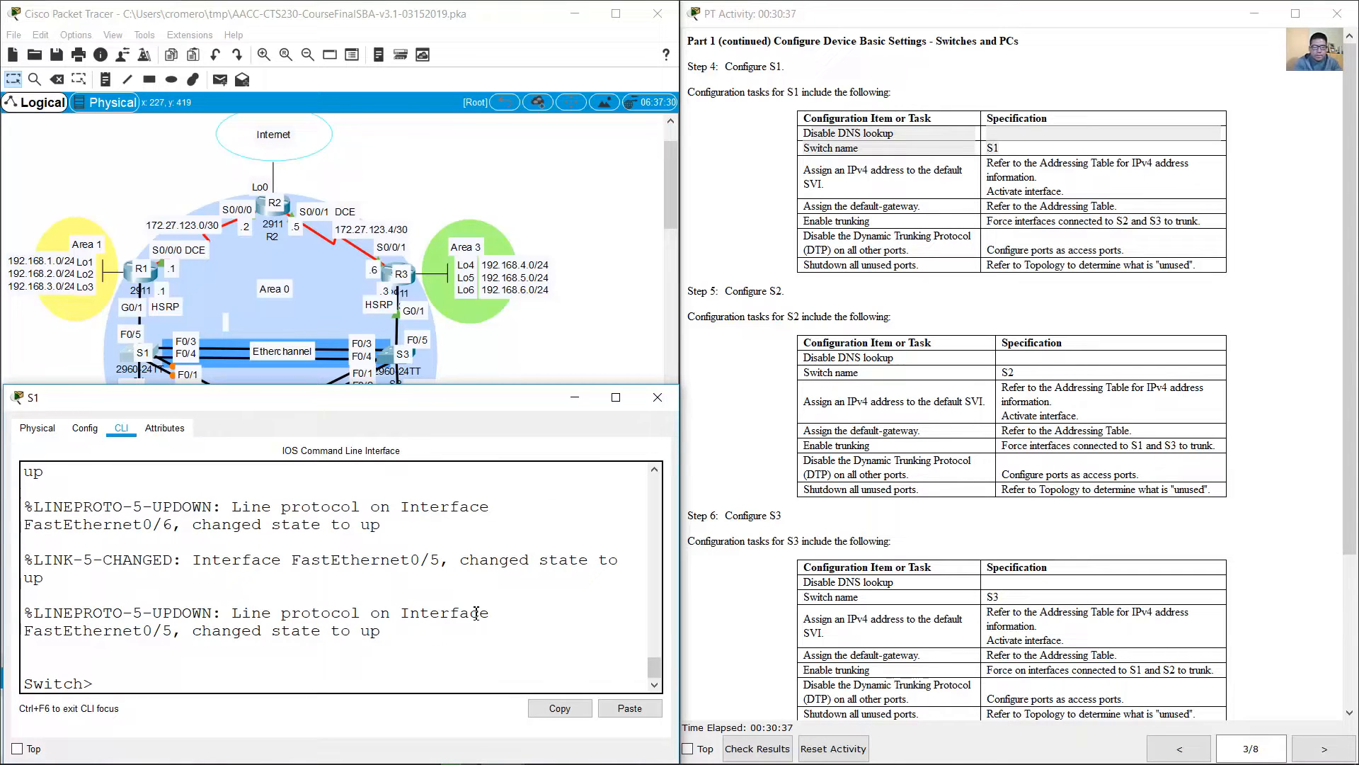
Step: Enter global configuration mode on S1 and disable DNS lookup
type("en")
key("Return")
type("conf term")
key("Return")
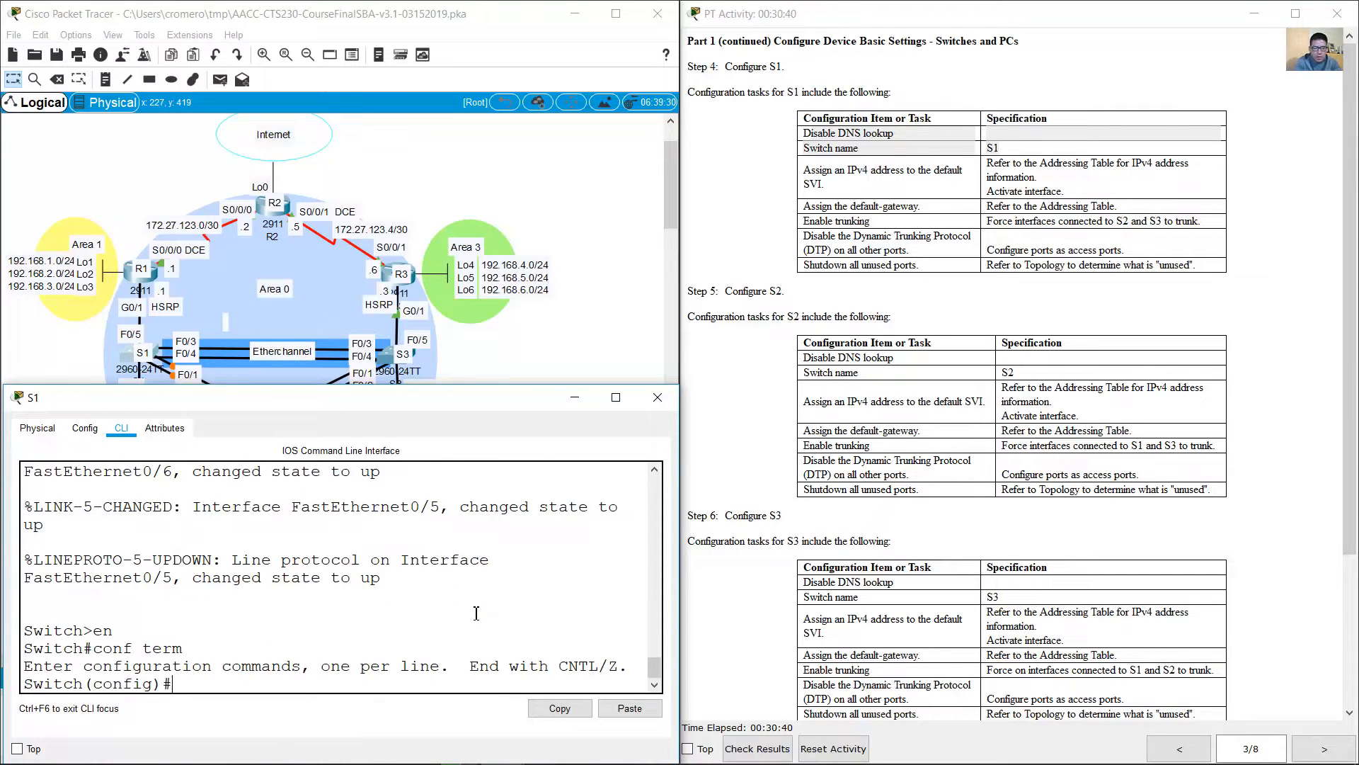
type("no ip domain-lookup")
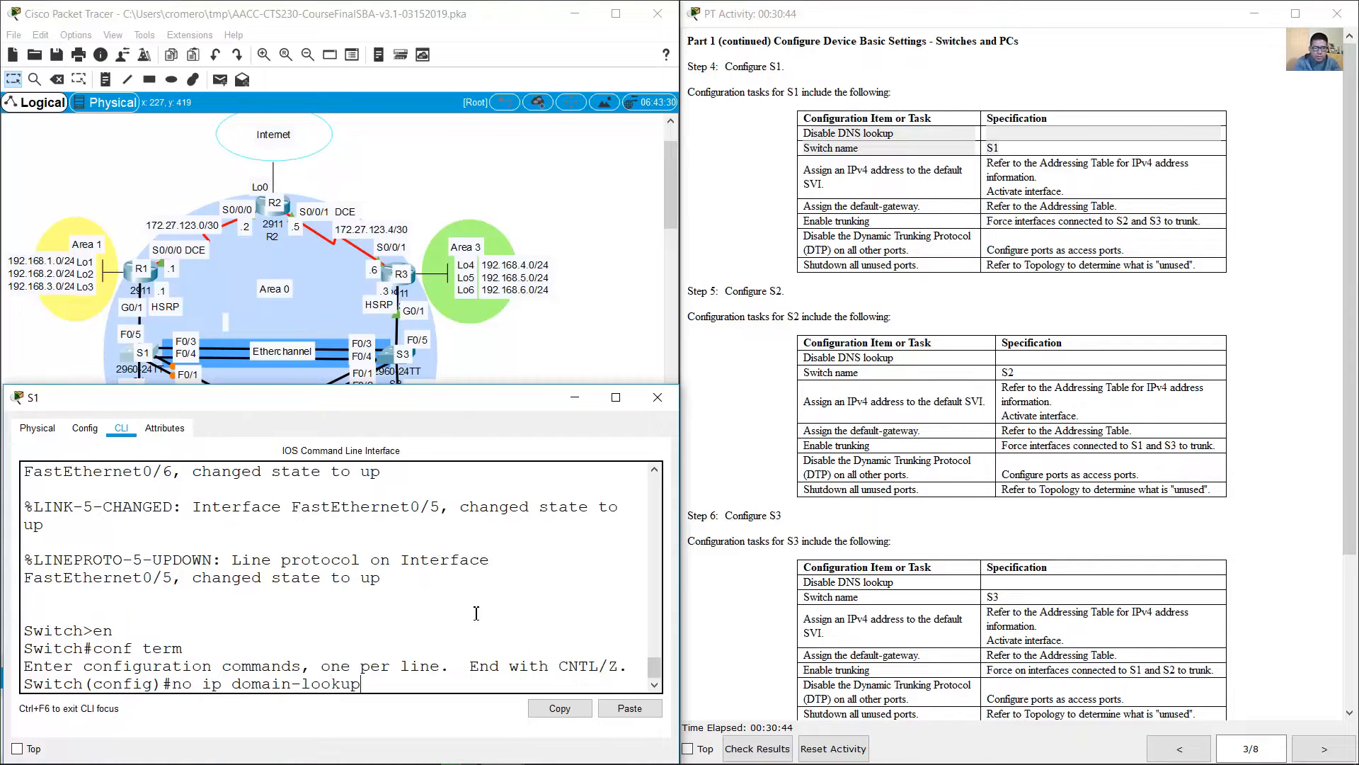
key("Return")
Step: Set the switch's hostname to S1
type("hostname ")
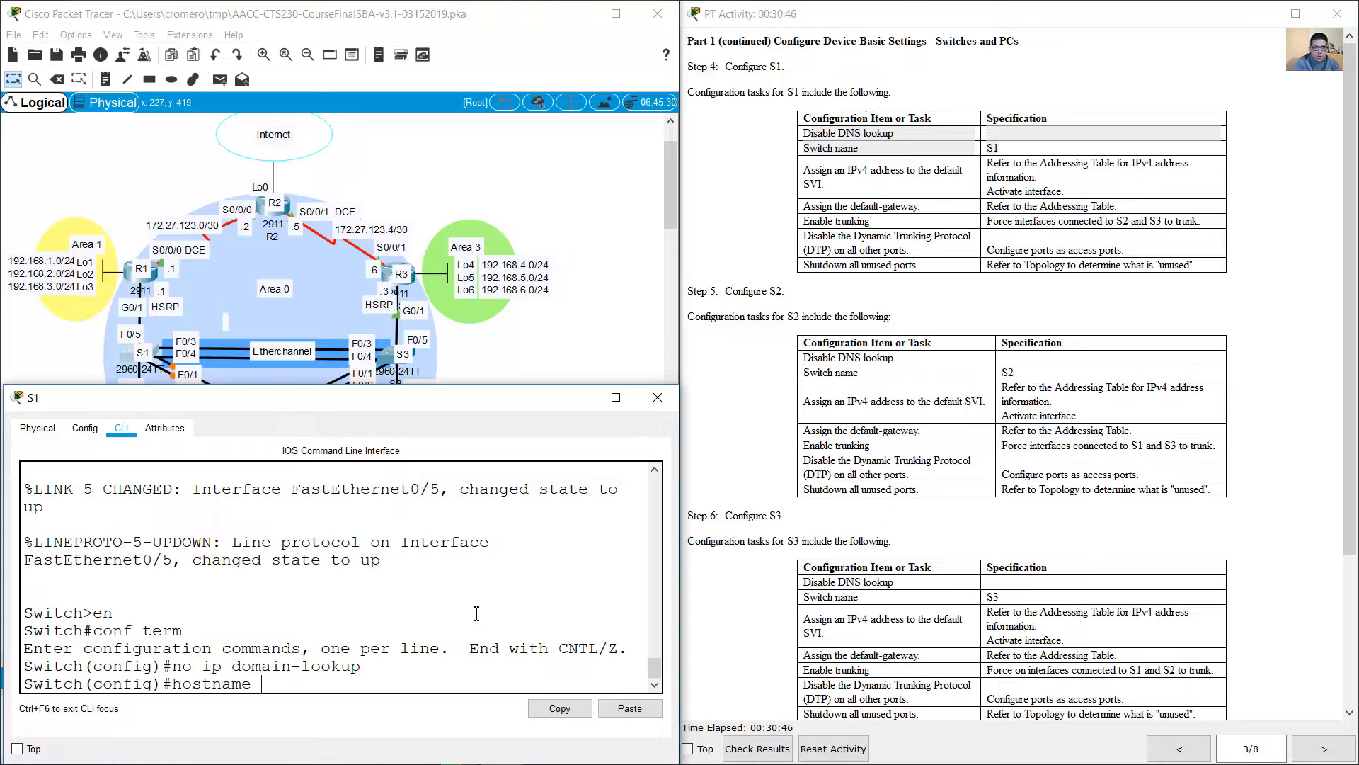
type("S1")
key("Return")
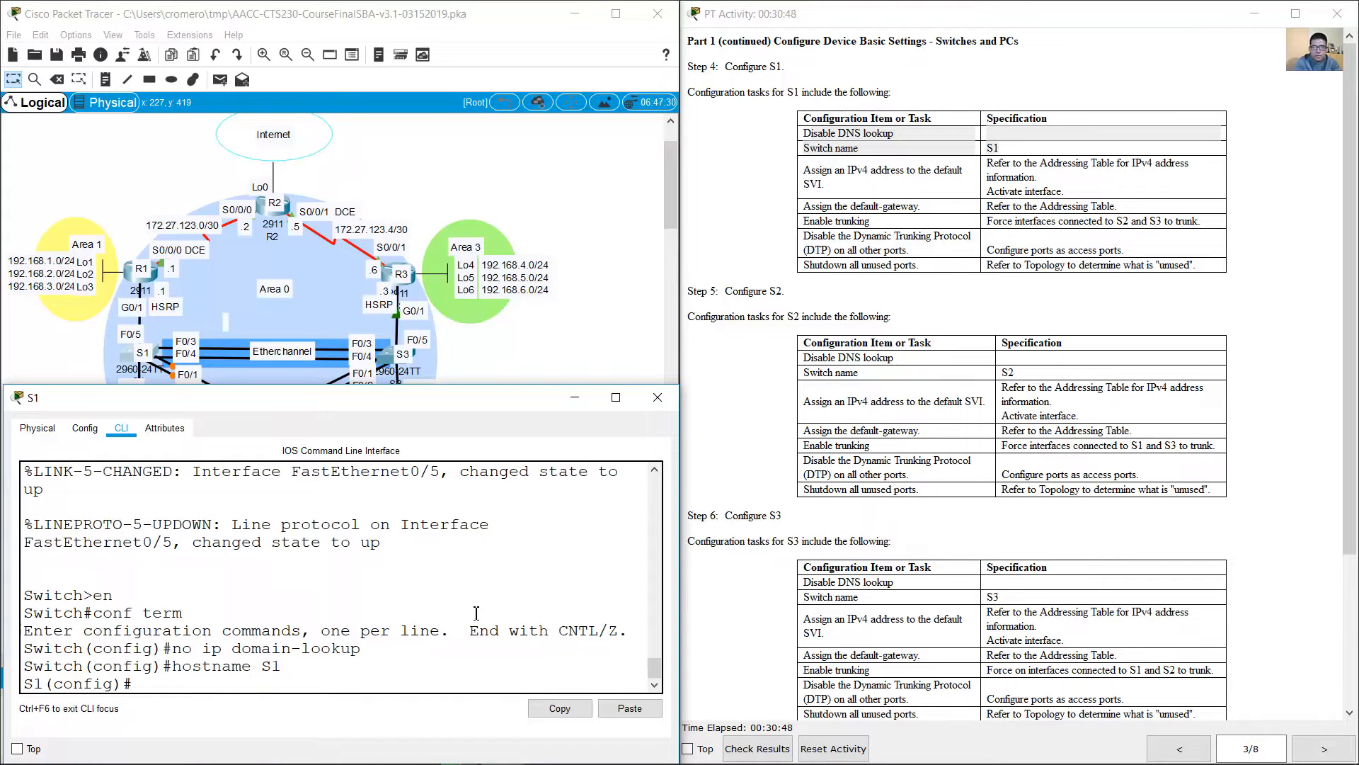
Step: Review S1's default SVI and default gateway requirements and look up its entry in the addressing table
left_click(844, 194)
left_click_drag(805, 172, 935, 180)
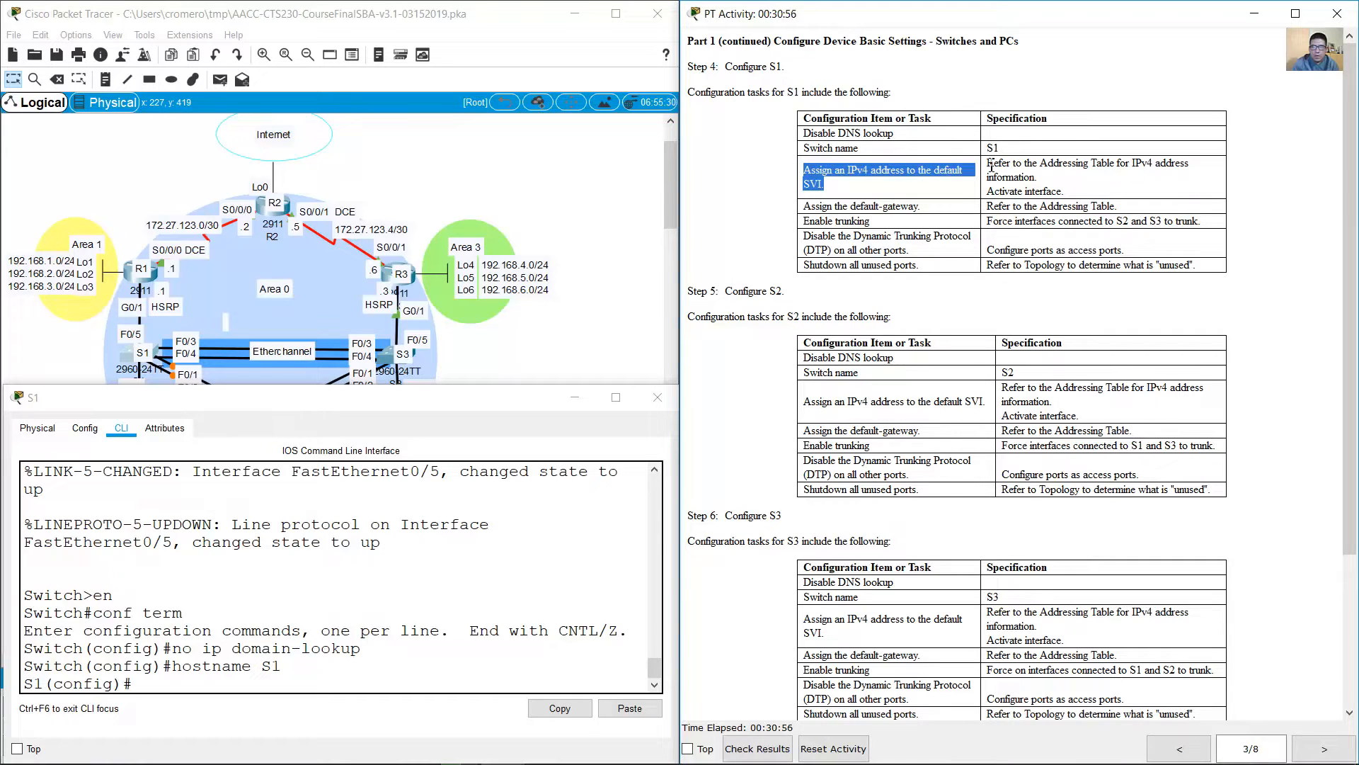
left_click_drag(989, 165, 1065, 191)
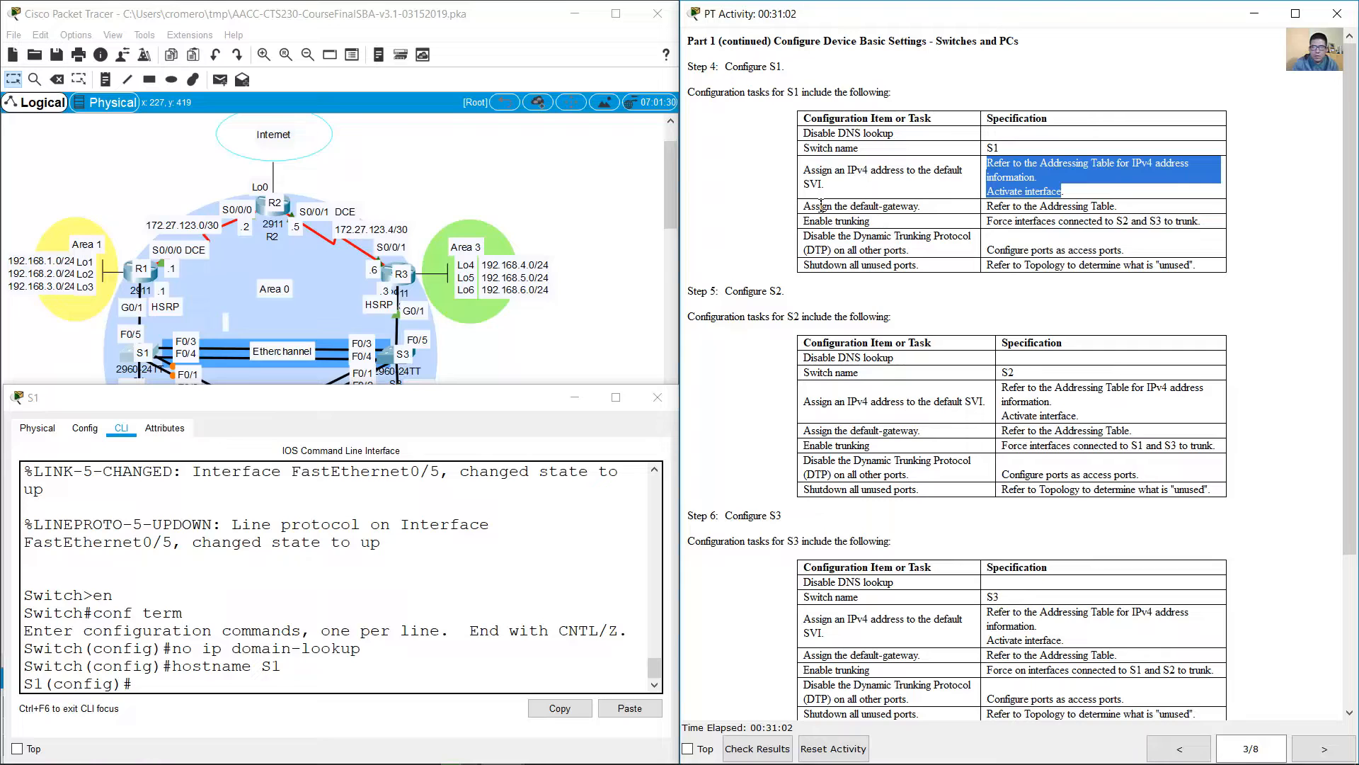
left_click_drag(811, 208, 1117, 209)
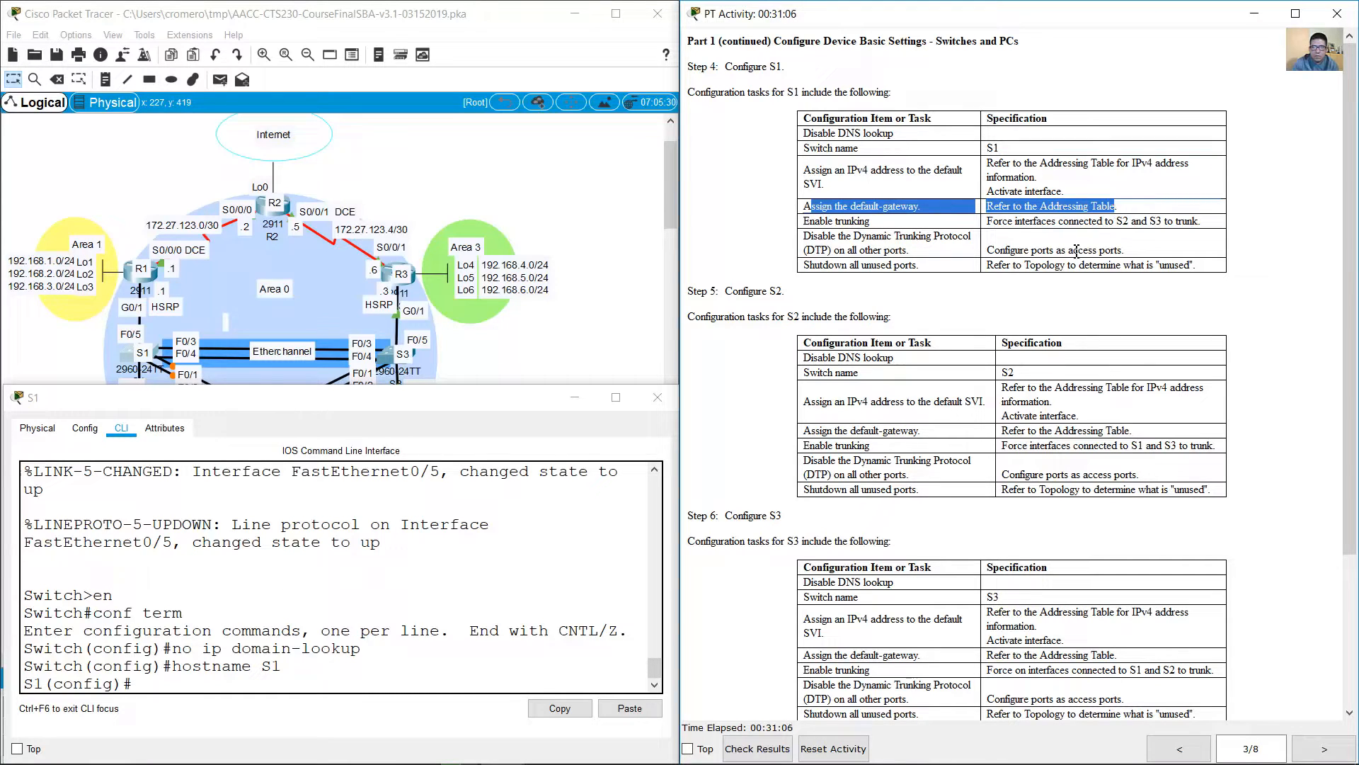
left_click(1180, 748)
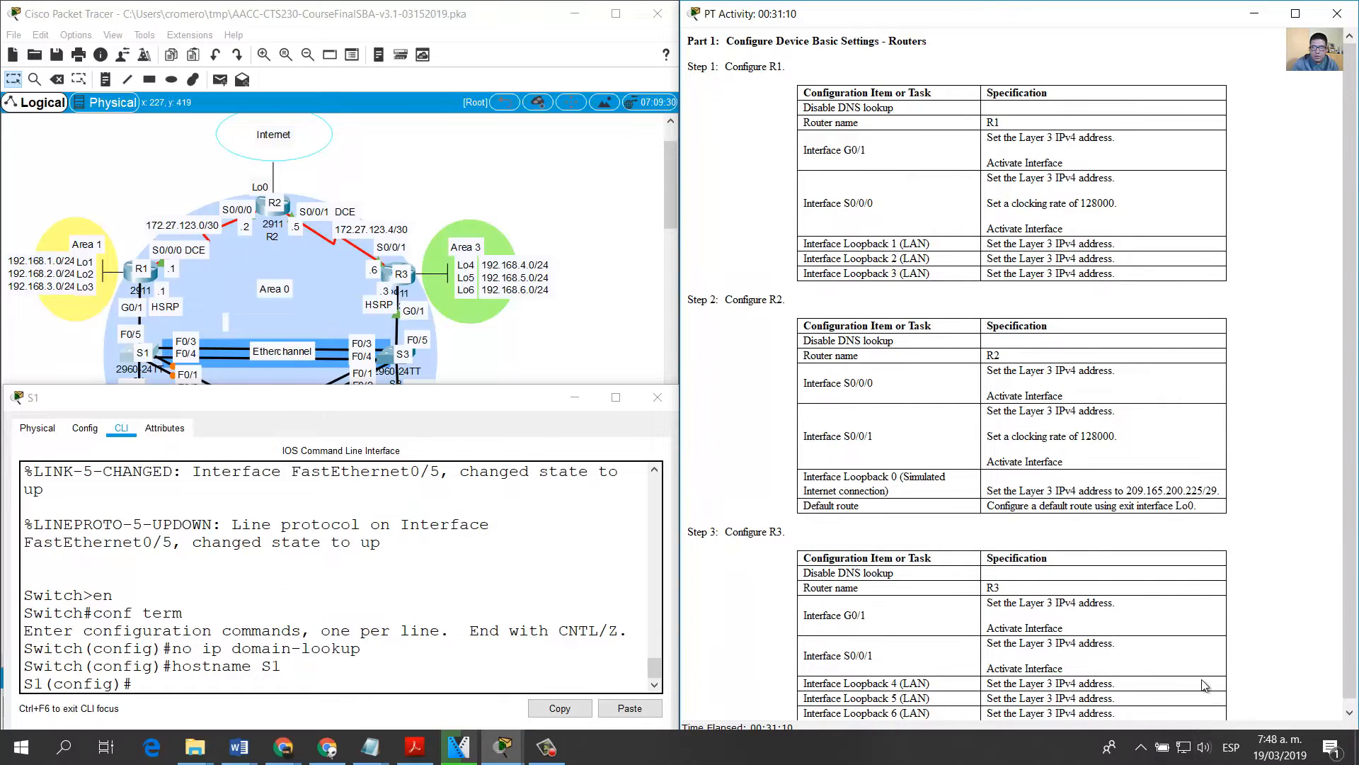
left_click(1179, 749)
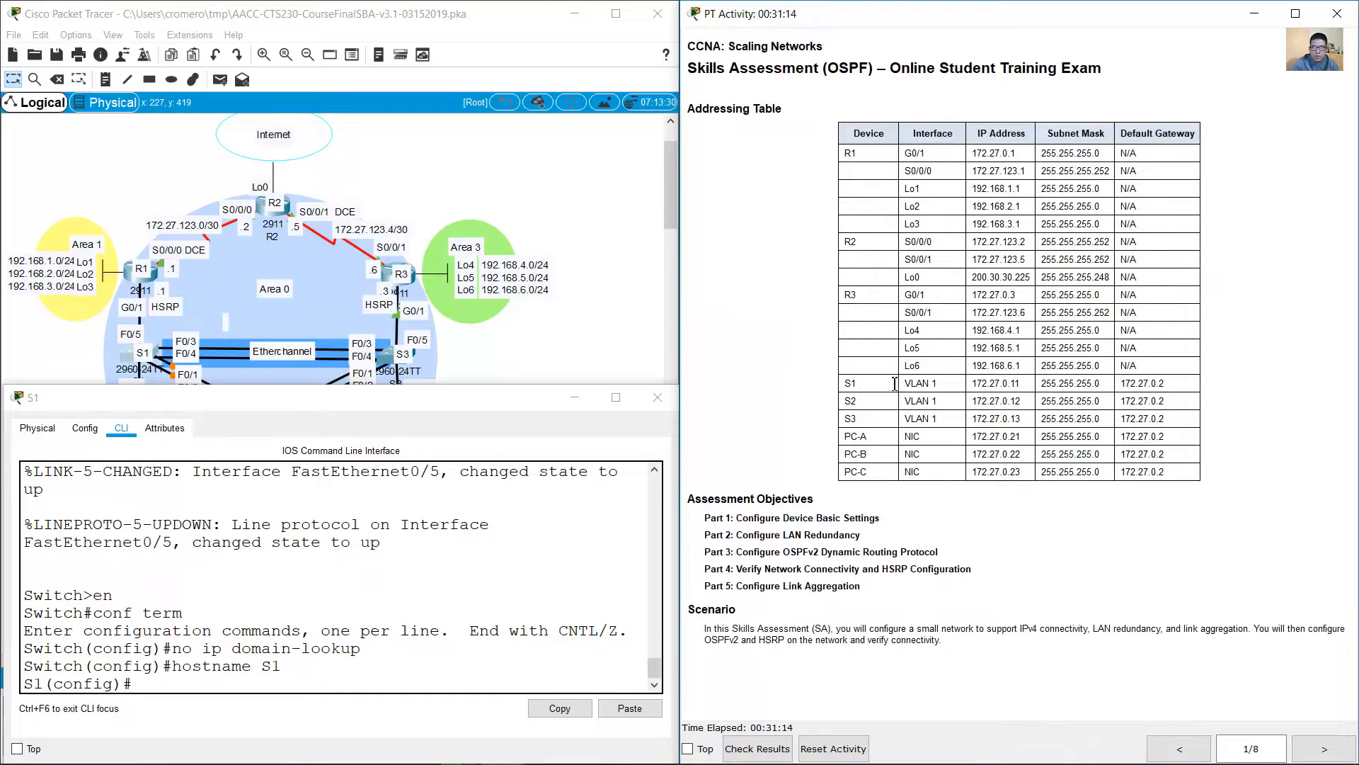
Step: Assign 172.27.0.11 with mask 255.255.255.0 to S1's VLAN 1 interface and activate the interface
left_click_drag(844, 384, 1179, 386)
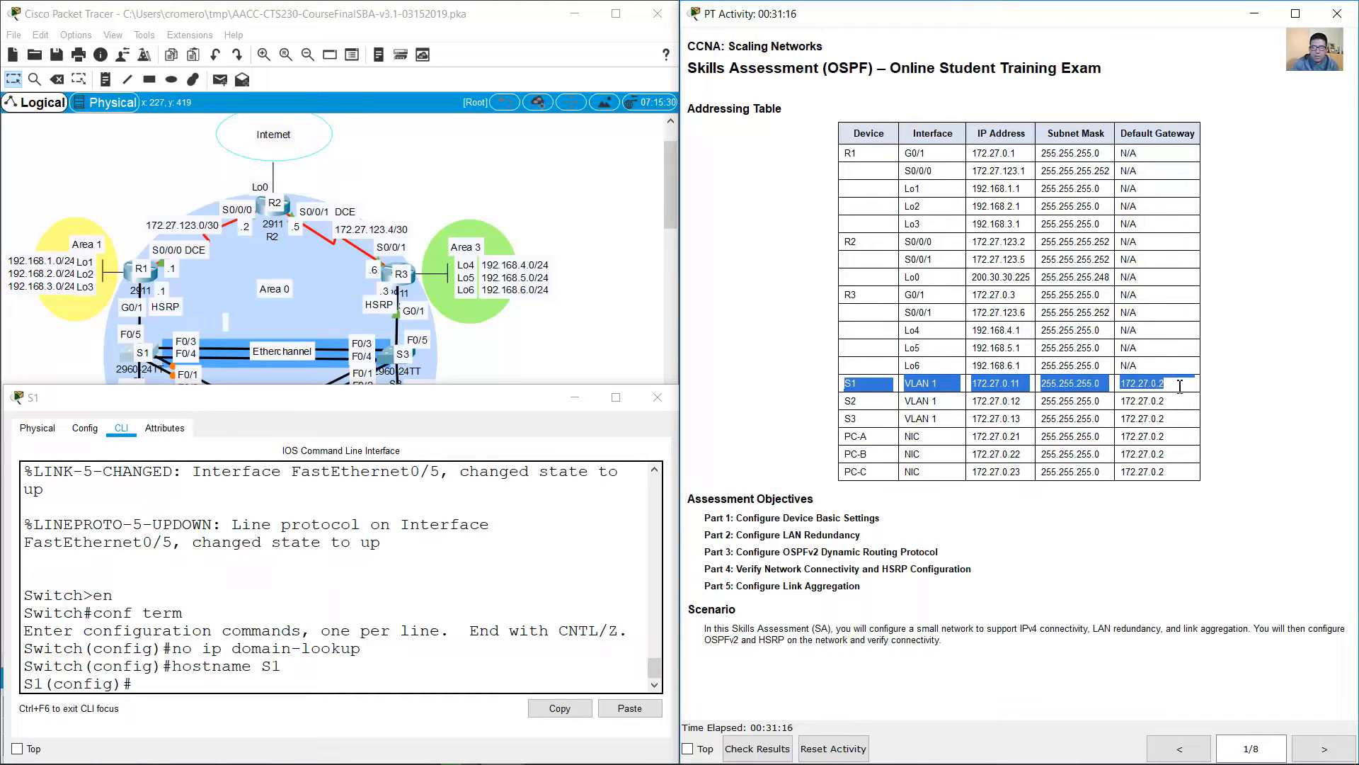
left_click(489, 590)
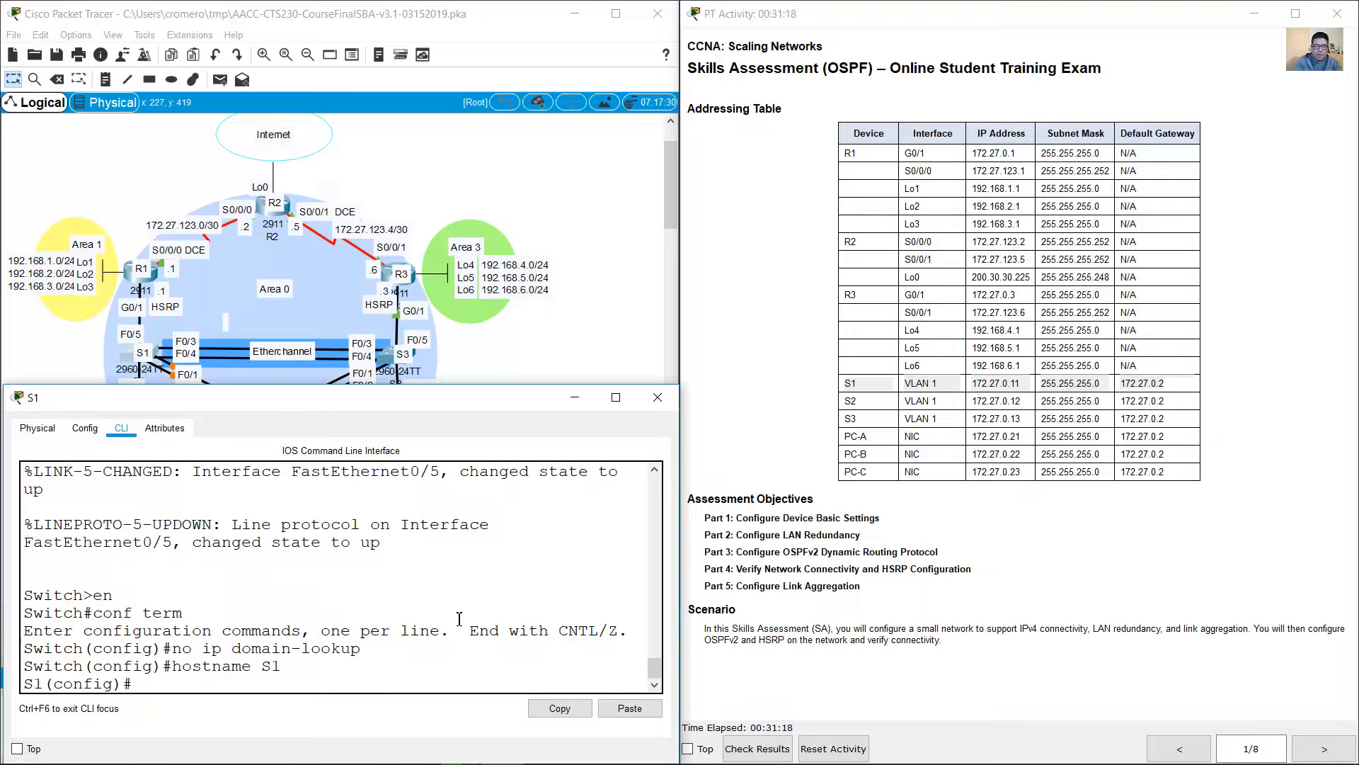
type("int vlan 1")
key("Return")
type("ip a")
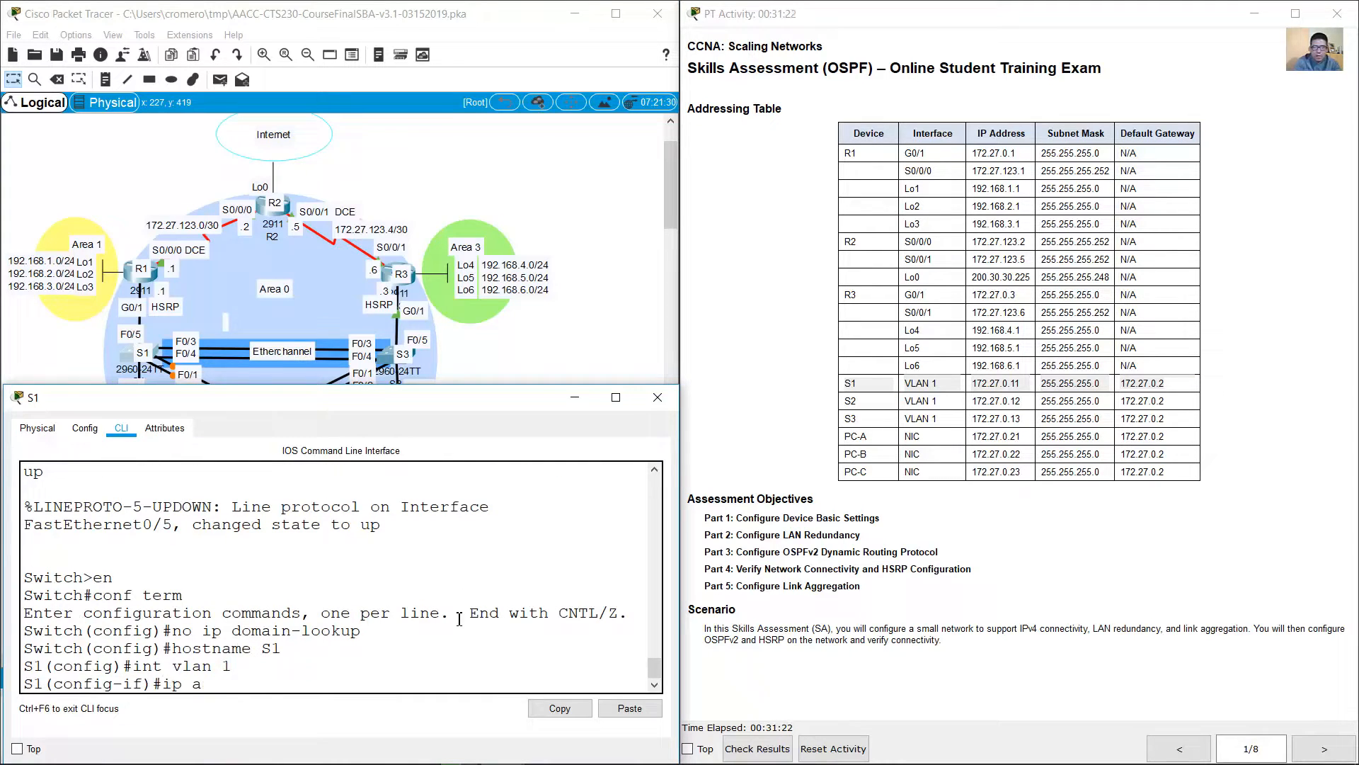
type("ddress 172.27.0.11 255.255.255.0")
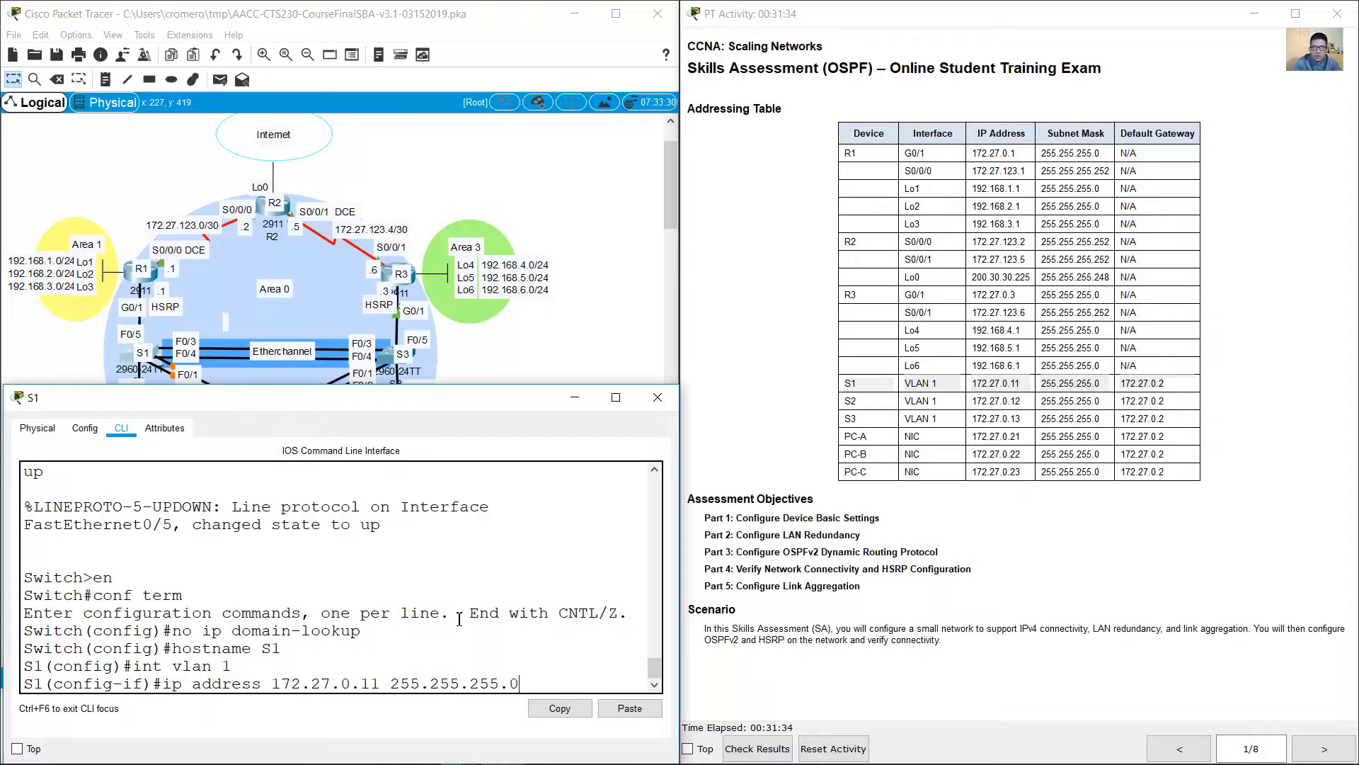
key("Return")
type("no shutdown")
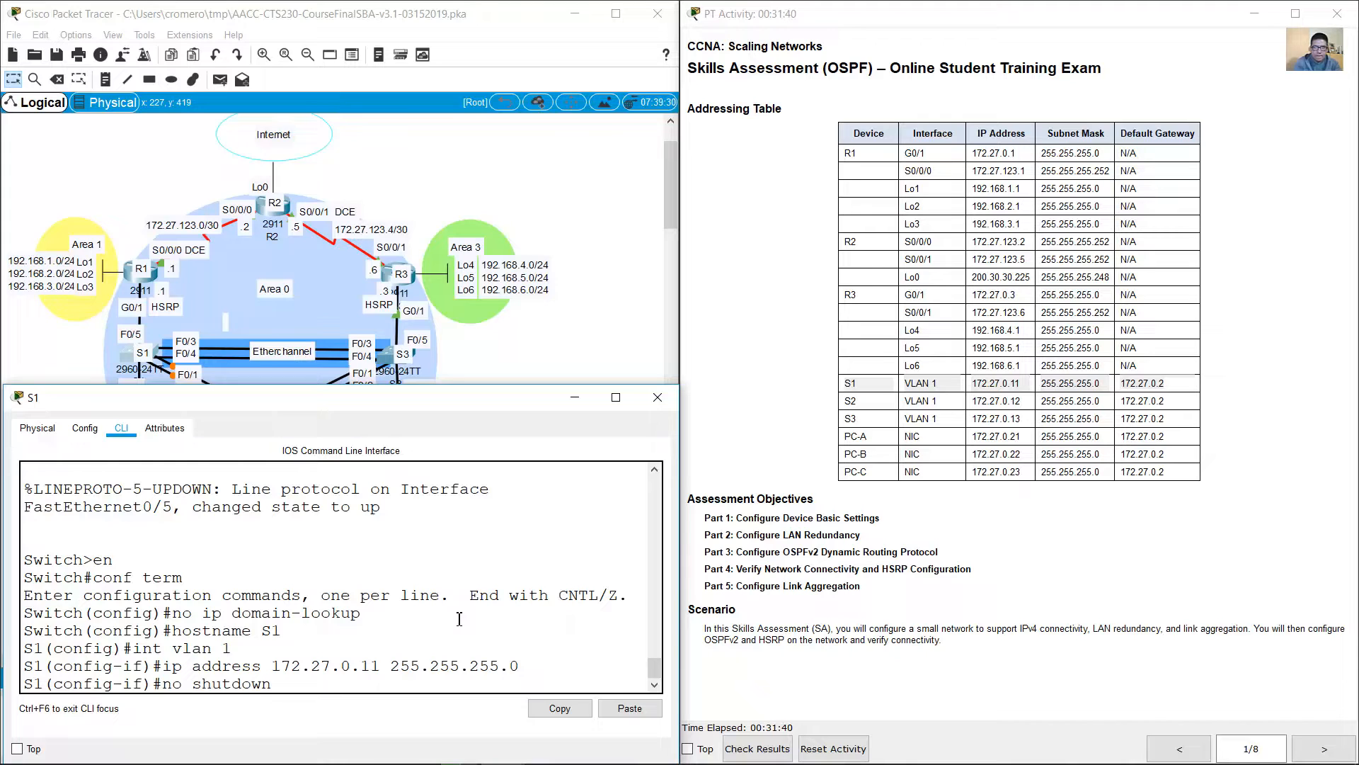
key("Return")
Step: Leave interface configuration and set S1's default gateway to 172.27.0.2
type("e")
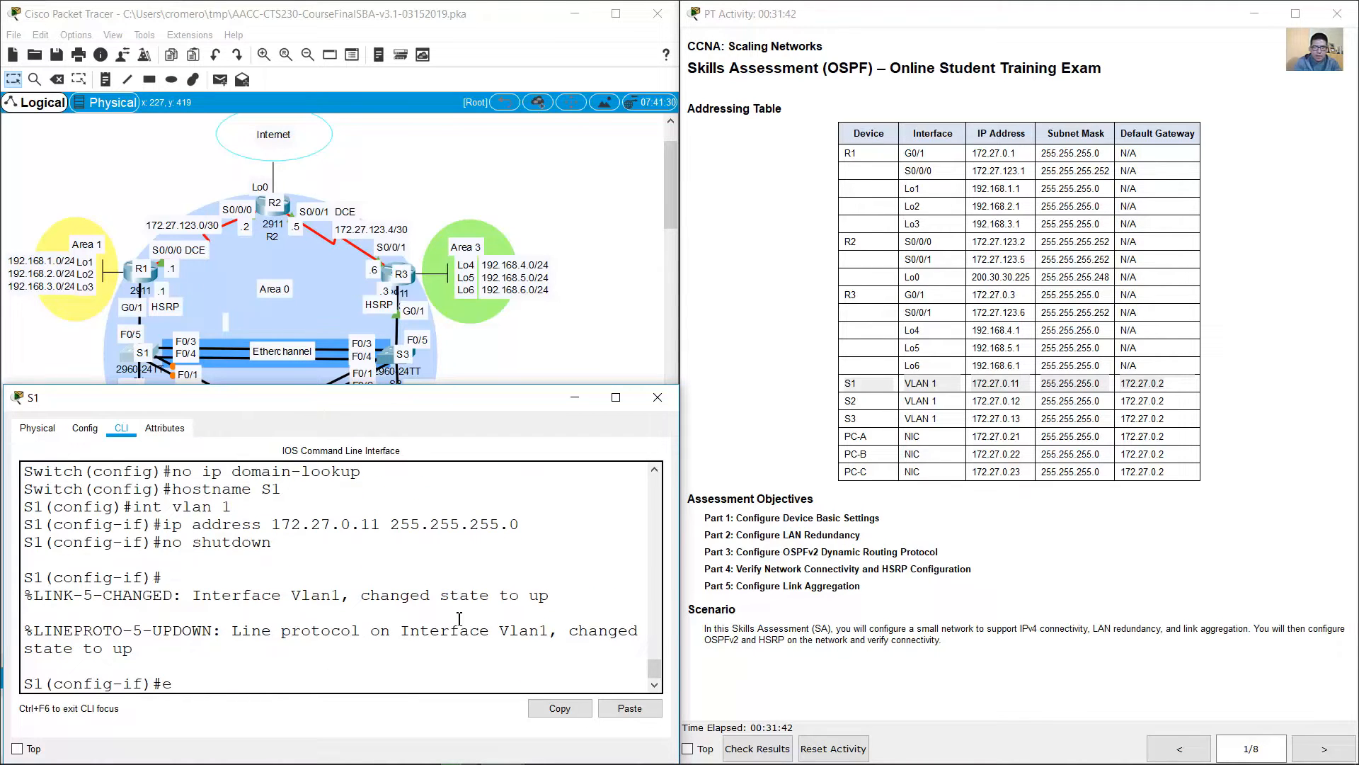
type("xit")
key("Return")
type("ip deg")
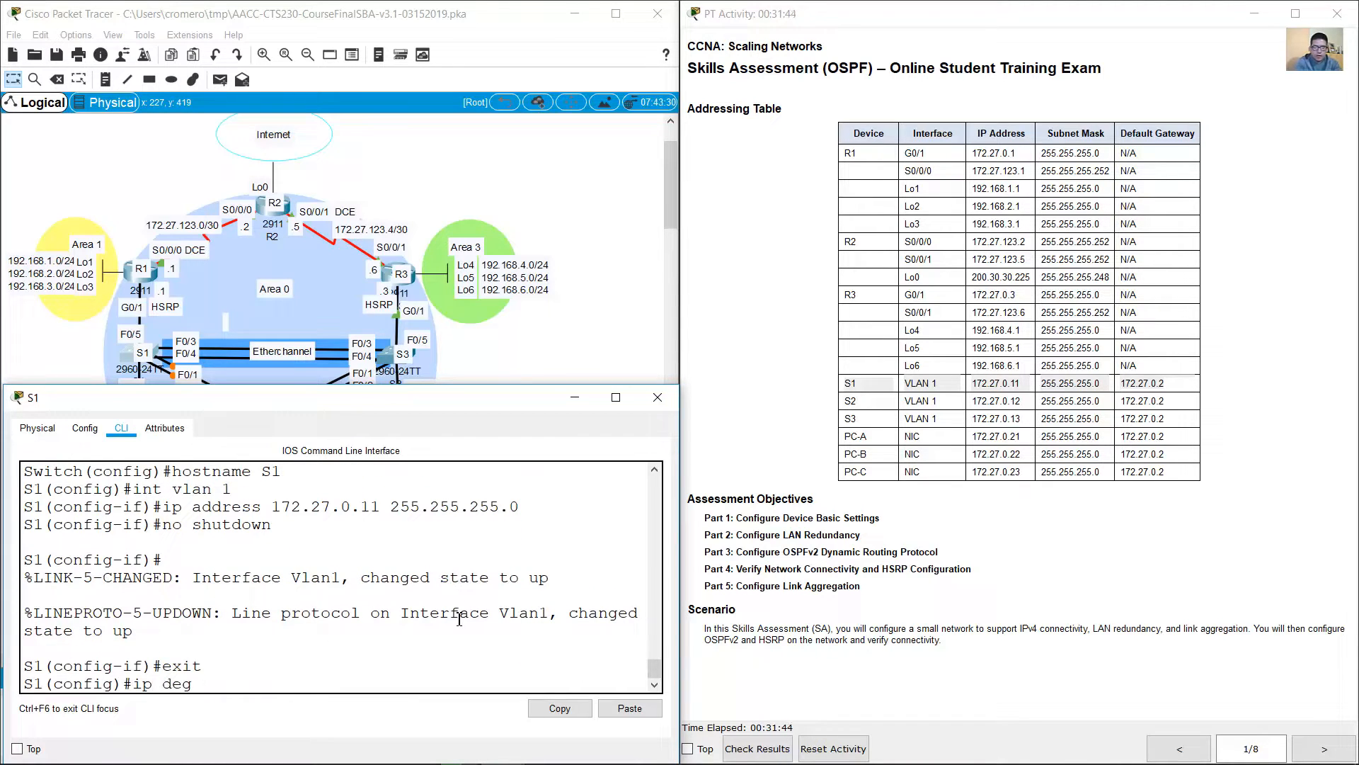
key("BackSpace")
type("fault-gateway 172.27")
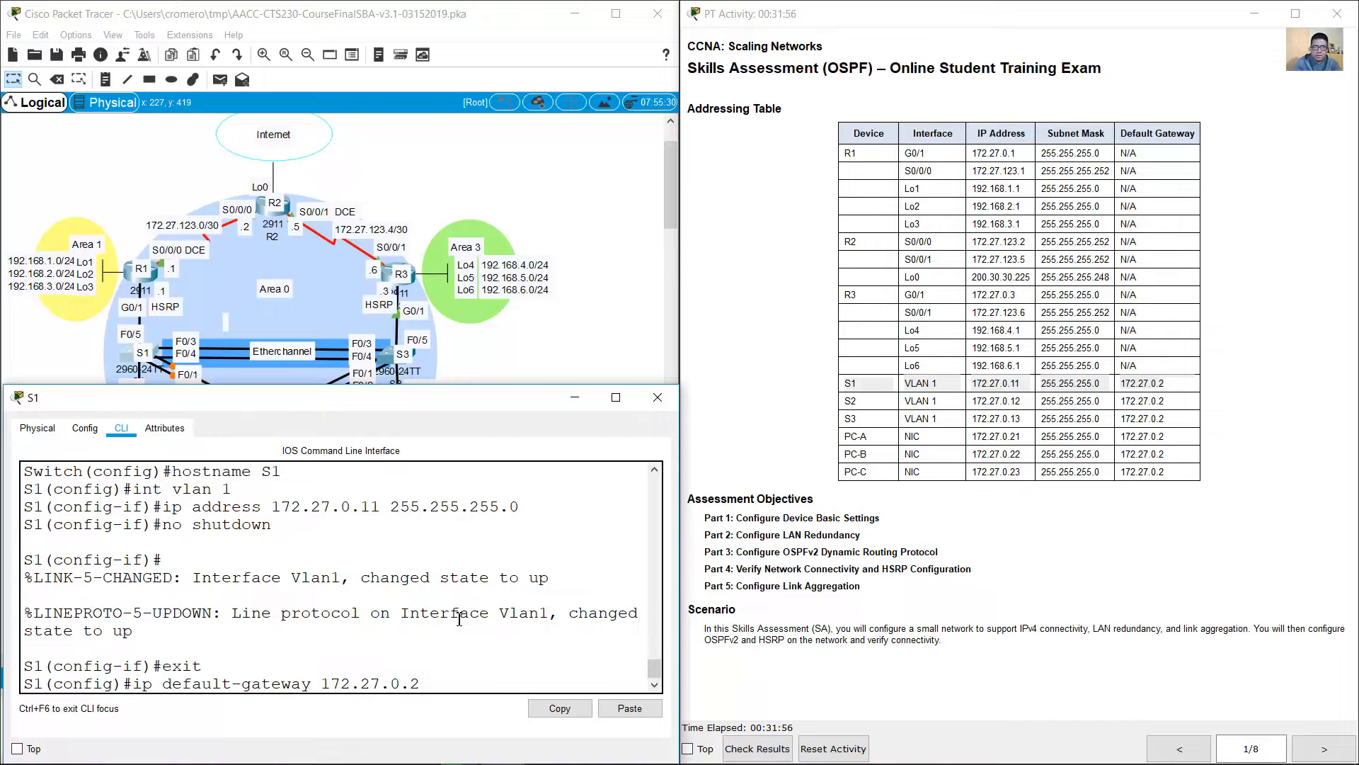
type(".0.2")
key("Return")
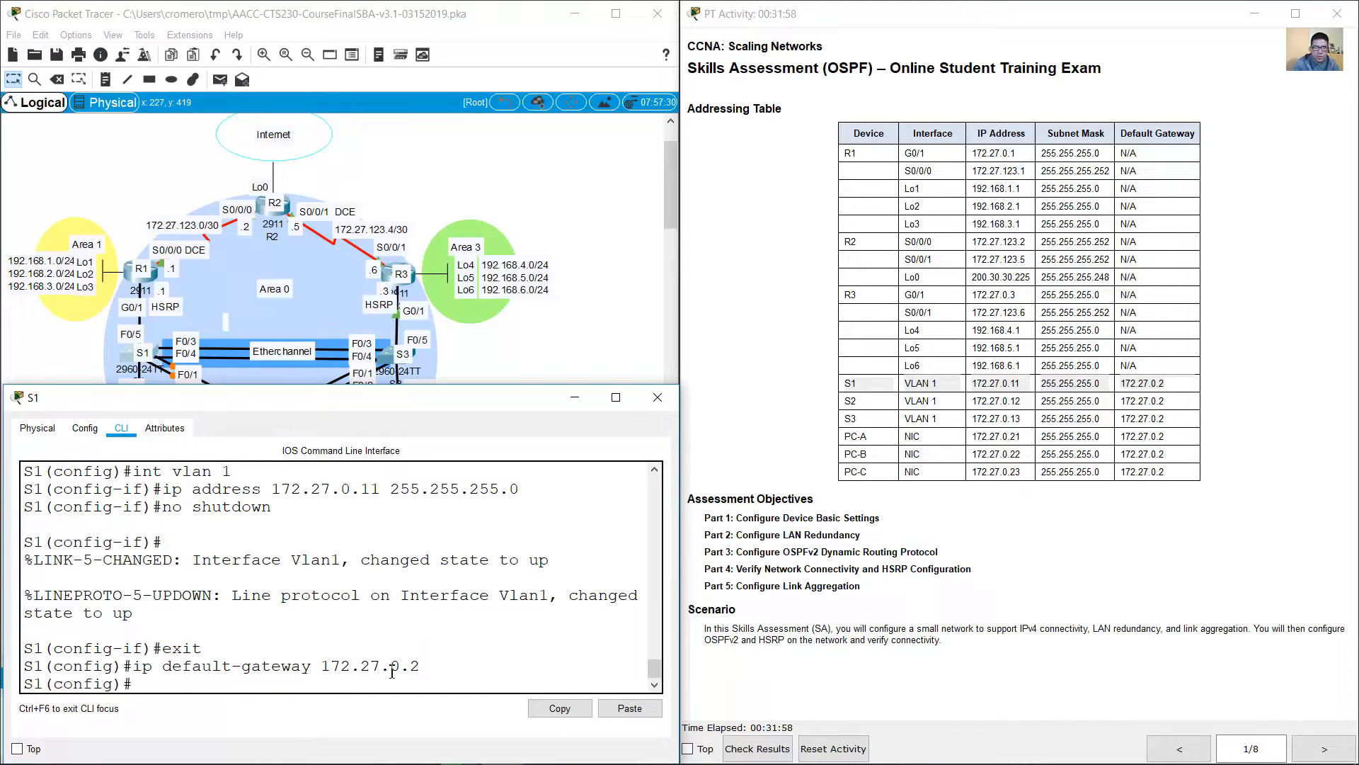
left_click_drag(392, 669, 419, 669)
left_click(423, 669)
Step: Review the trunking requirement in S1's configuration tasks and bring the full topology to the front to check the switch links
left_click(1324, 748)
left_click(1323, 749)
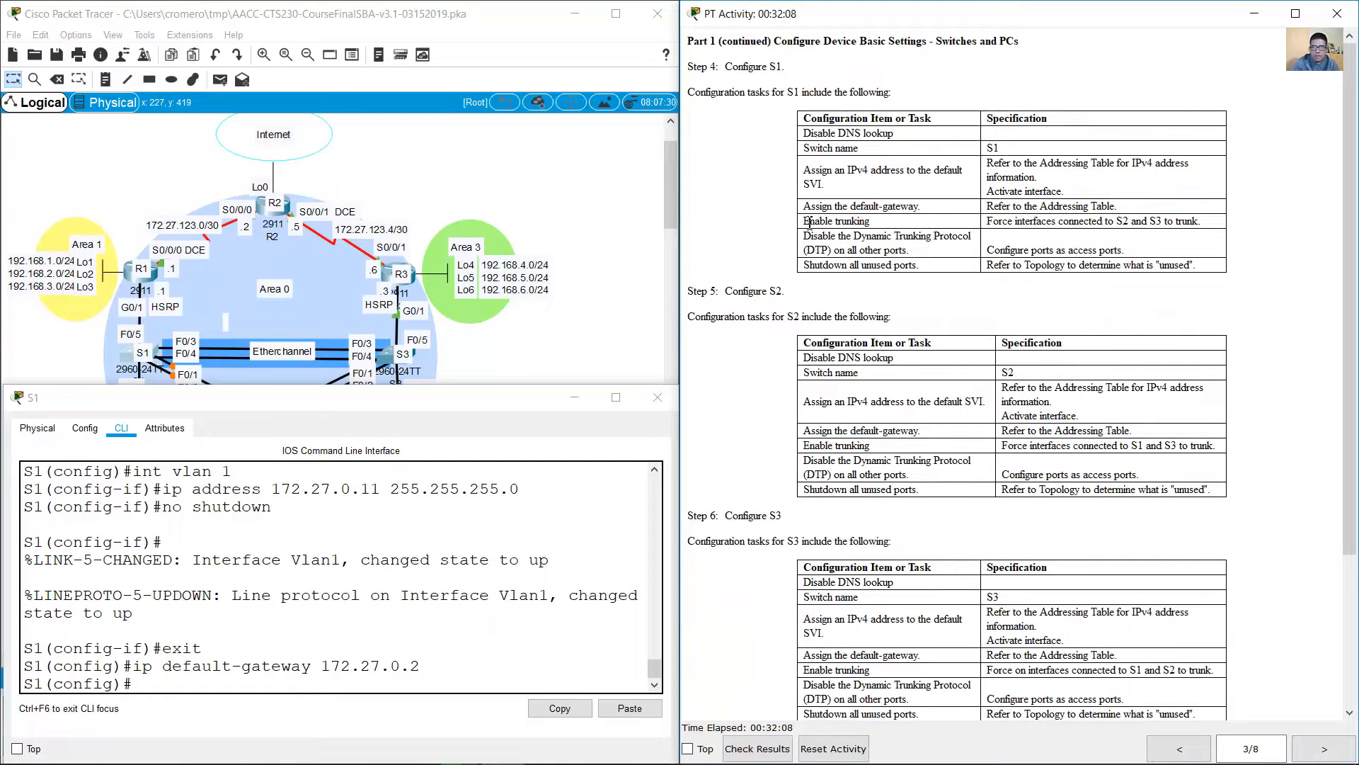
left_click_drag(804, 221, 1202, 219)
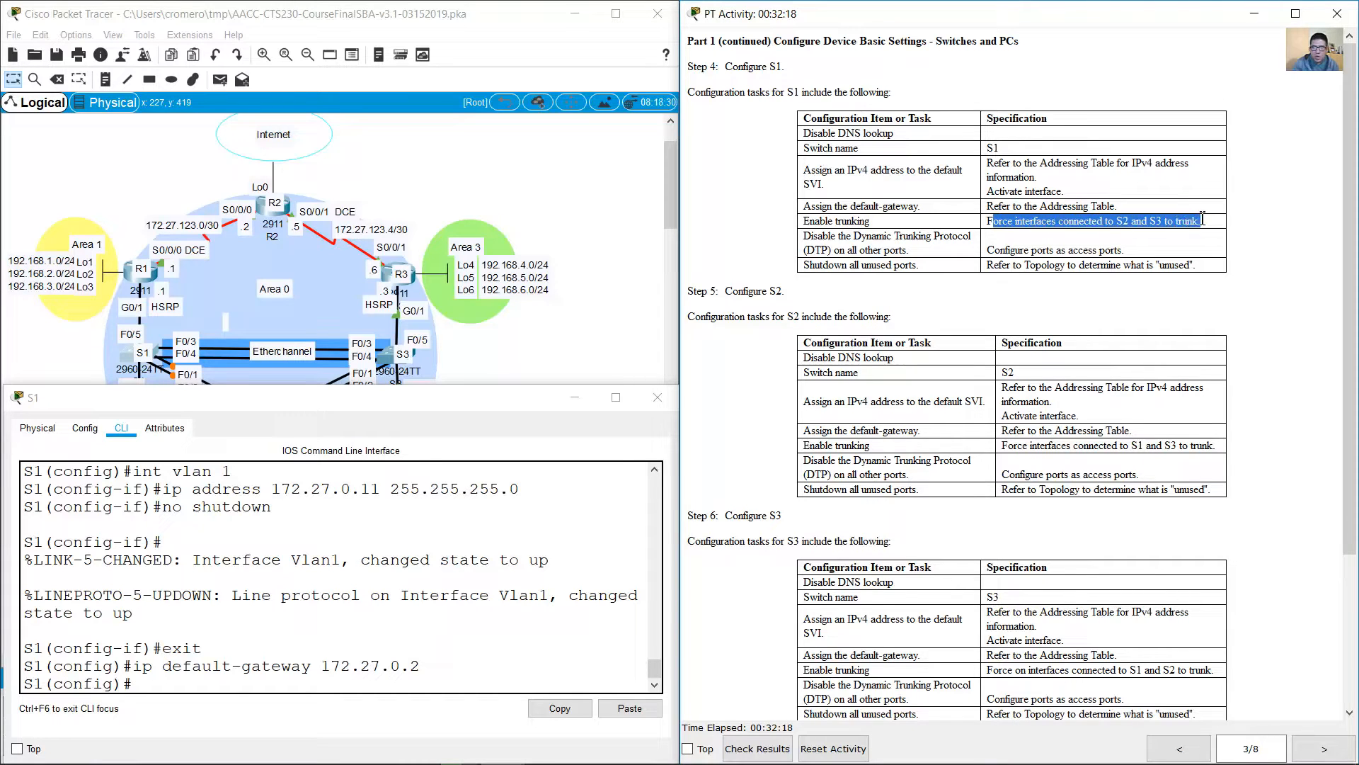
left_click(814, 223)
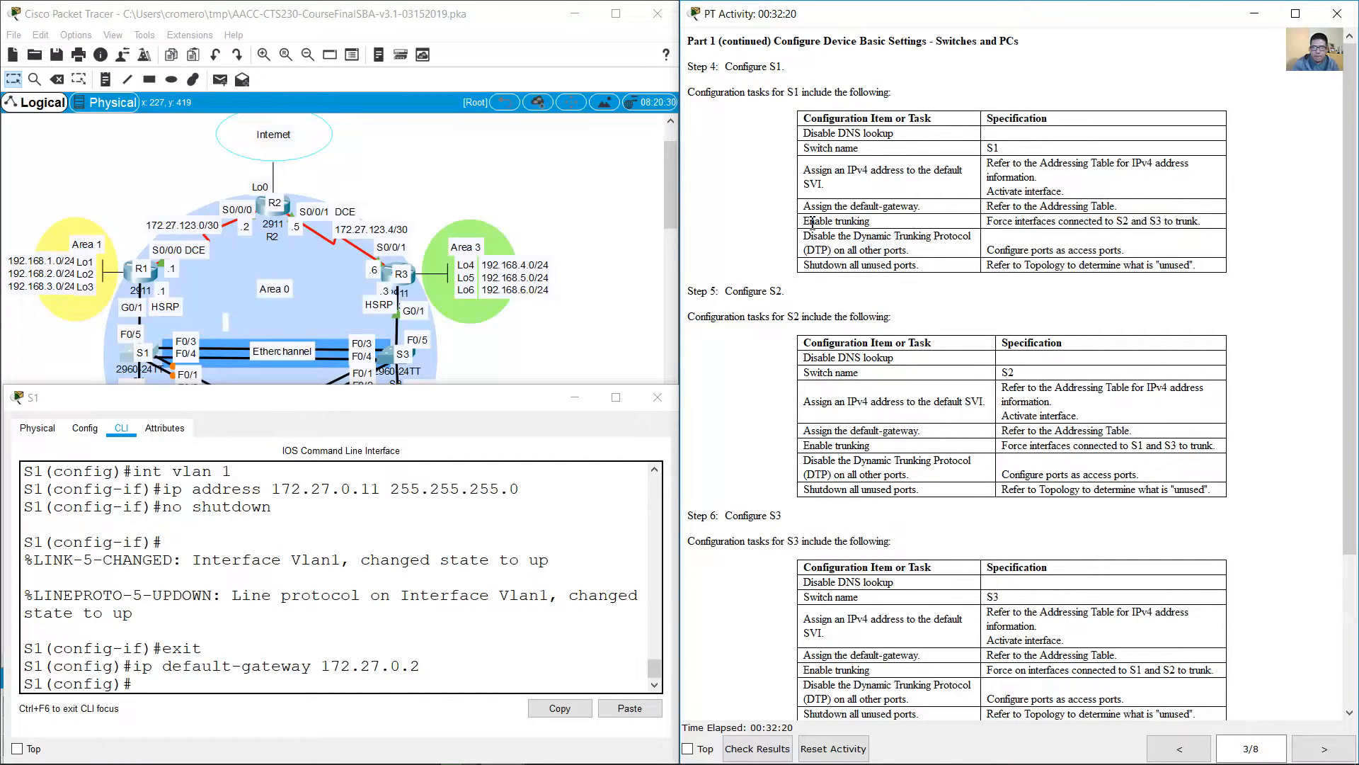
left_click_drag(934, 222, 1205, 226)
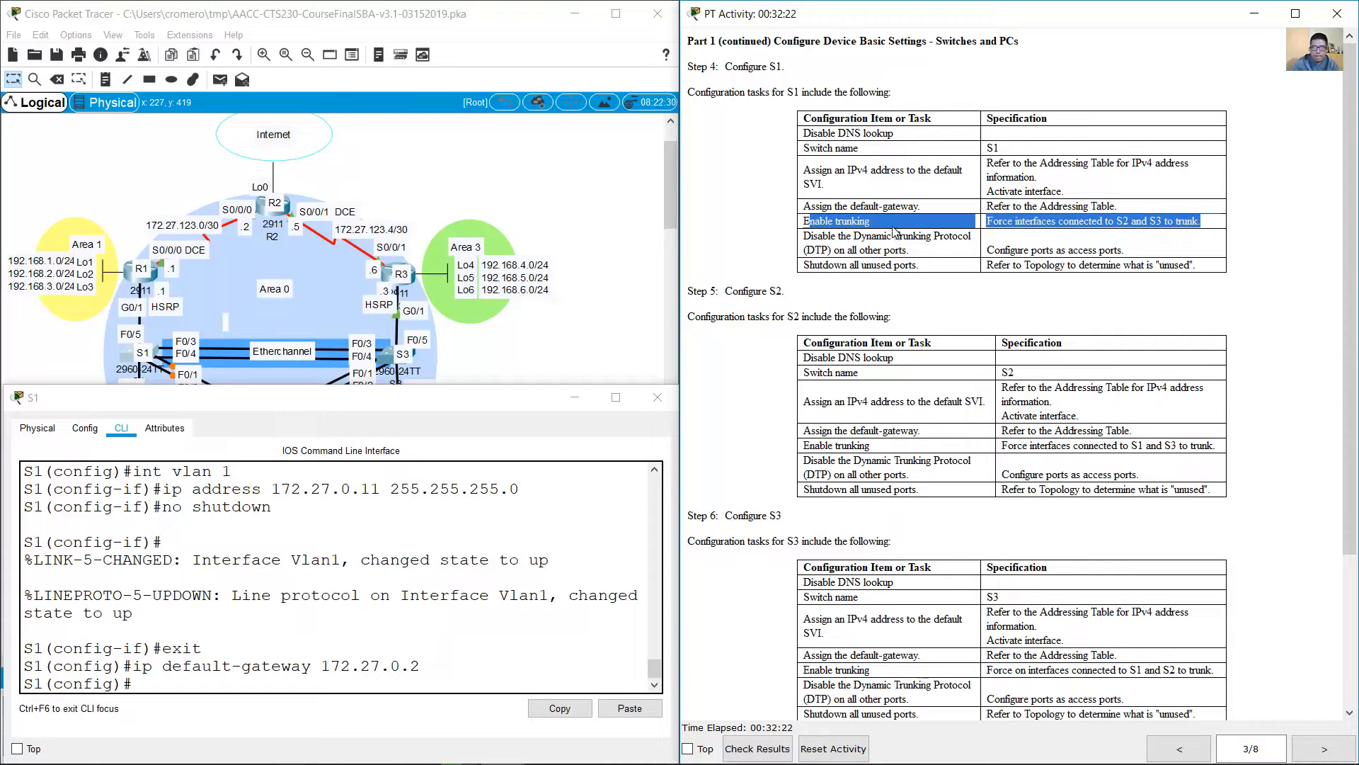
left_click(527, 206)
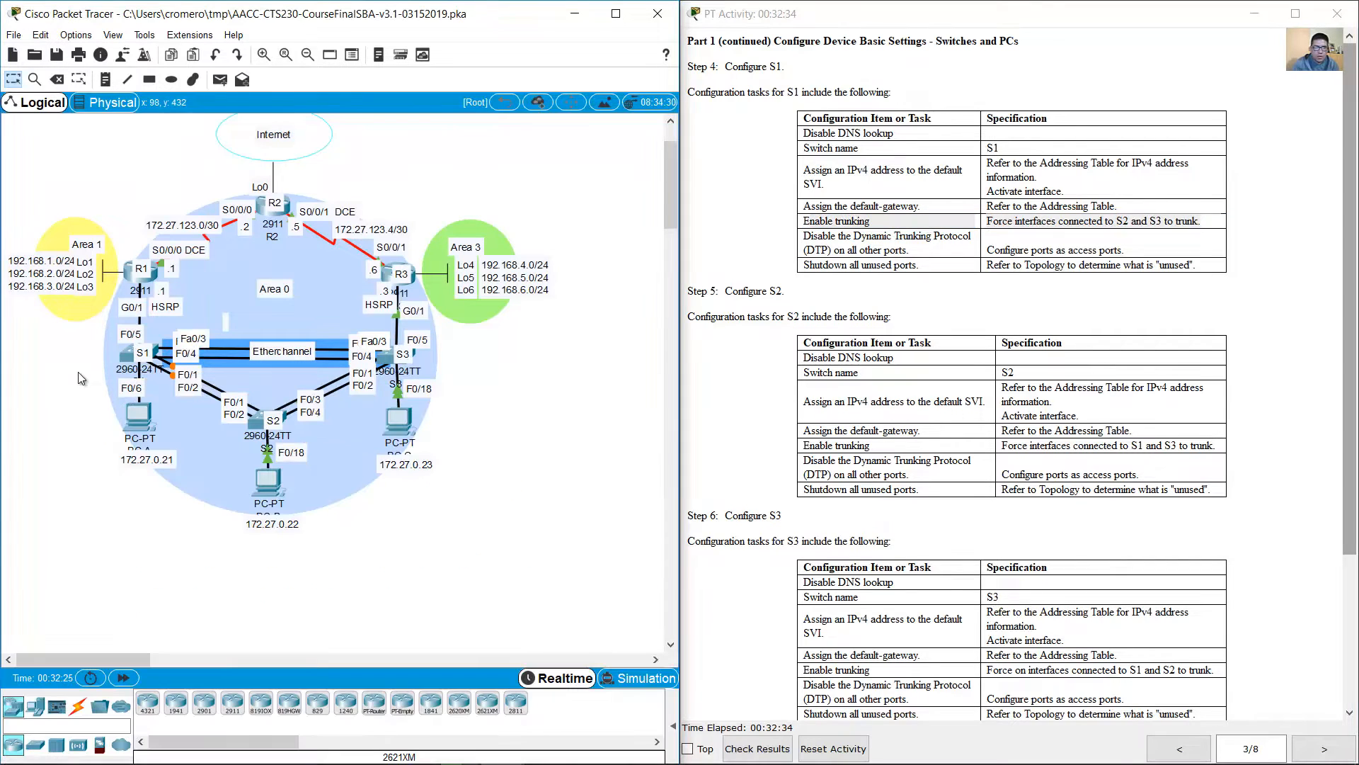
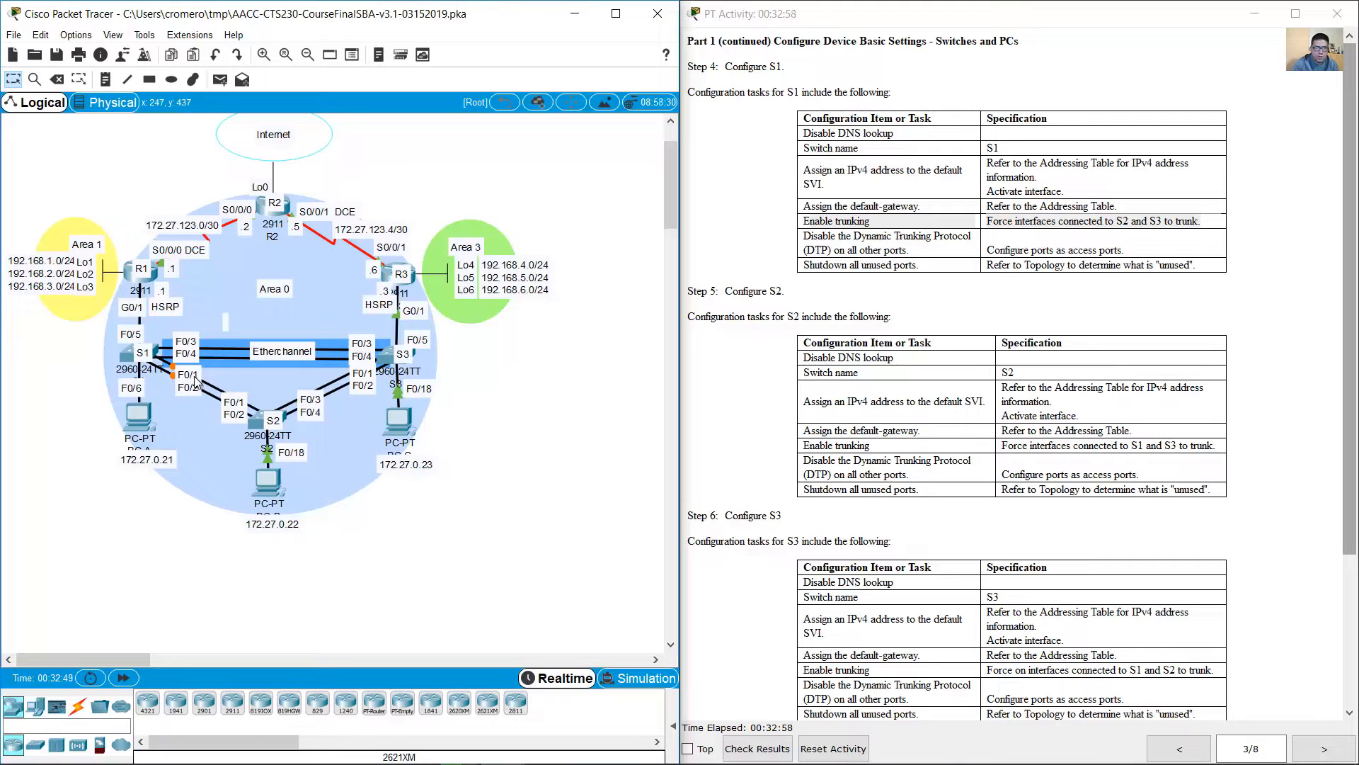
Step: Set S1's interfaces F0/1-4, which connect to S2 and S3, to trunk mode
left_click(129, 354)
type("int")
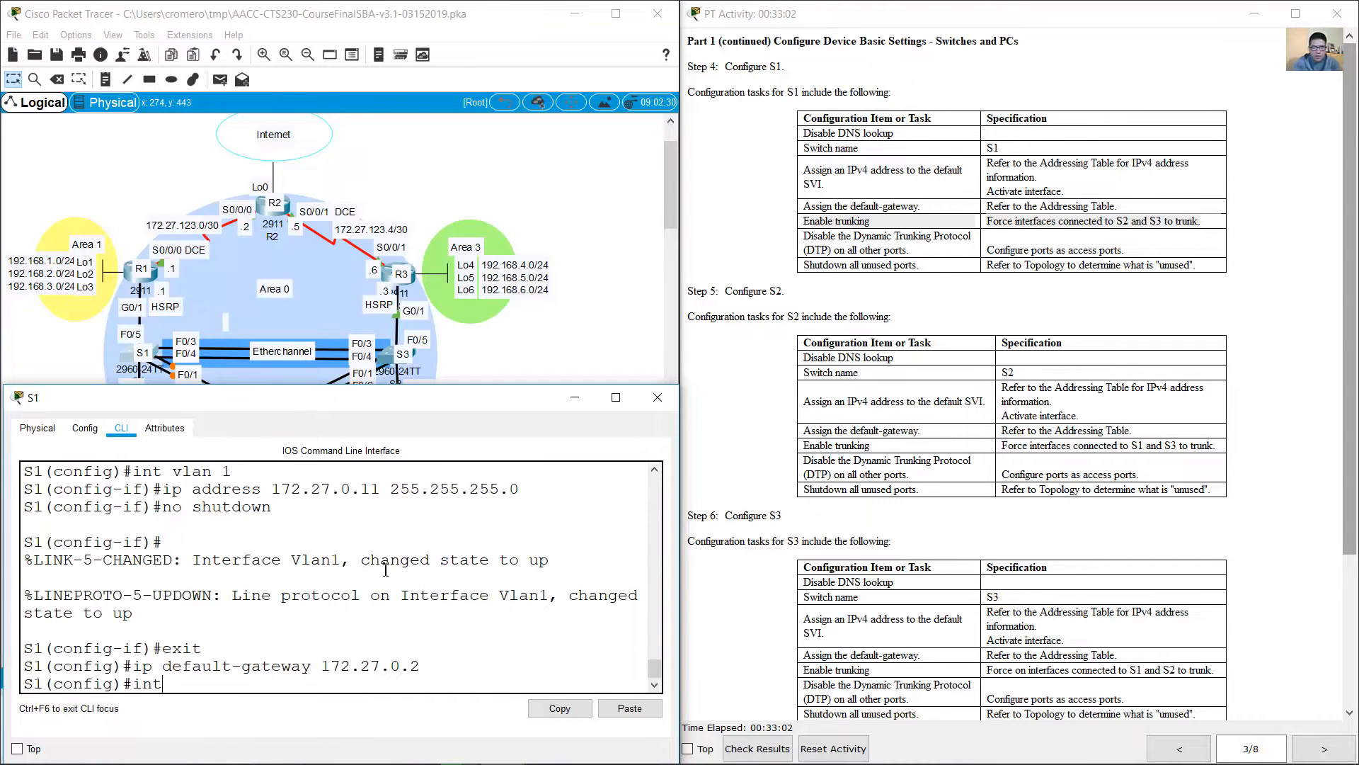
type(" range f0/1-4")
key("Return")
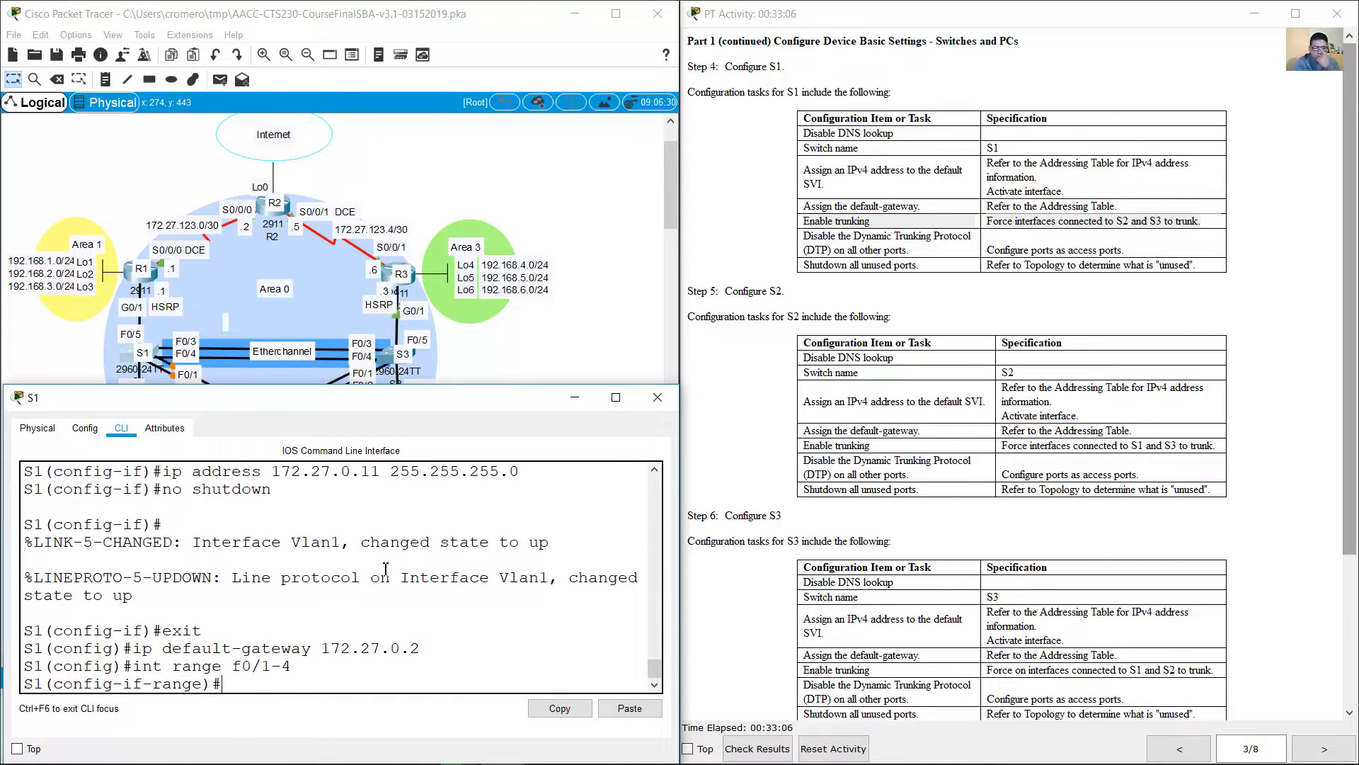
type("switchport mode trunk")
key("Return")
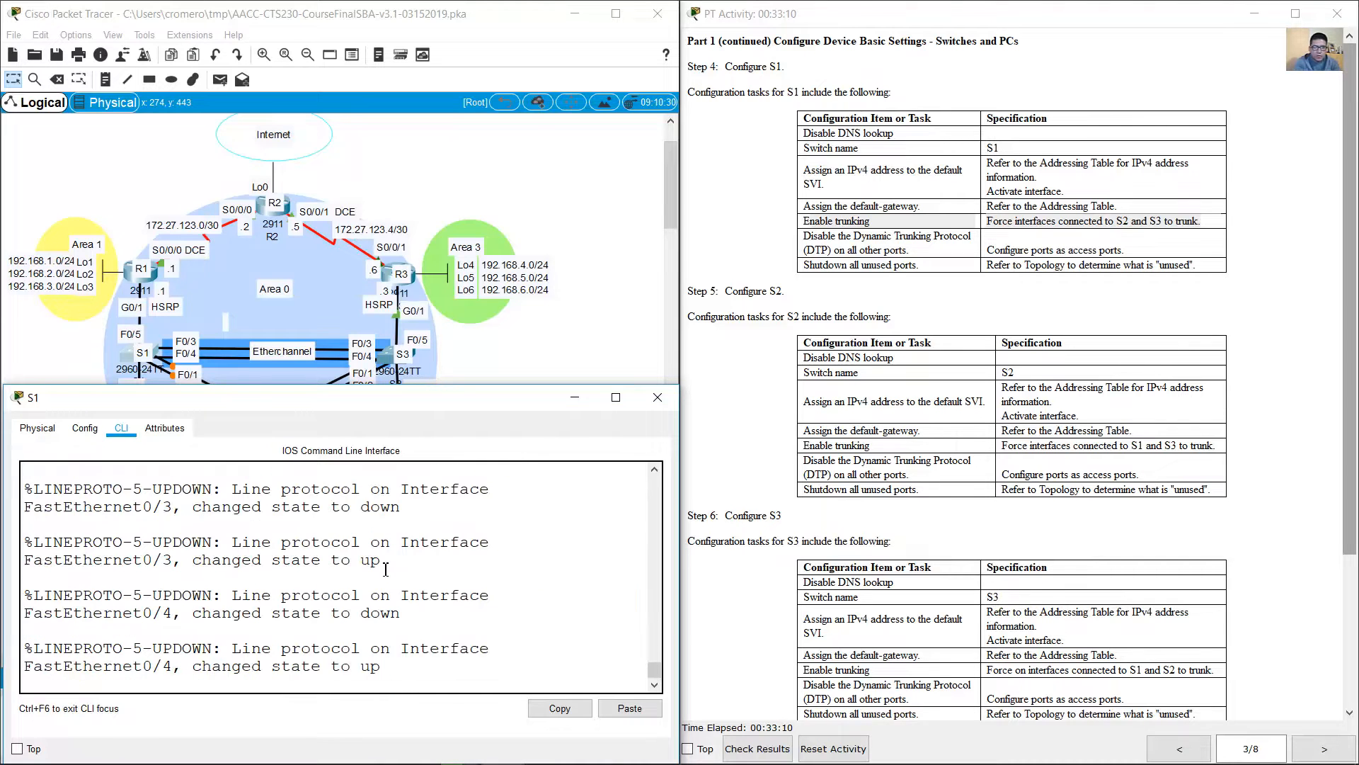
key("Return")
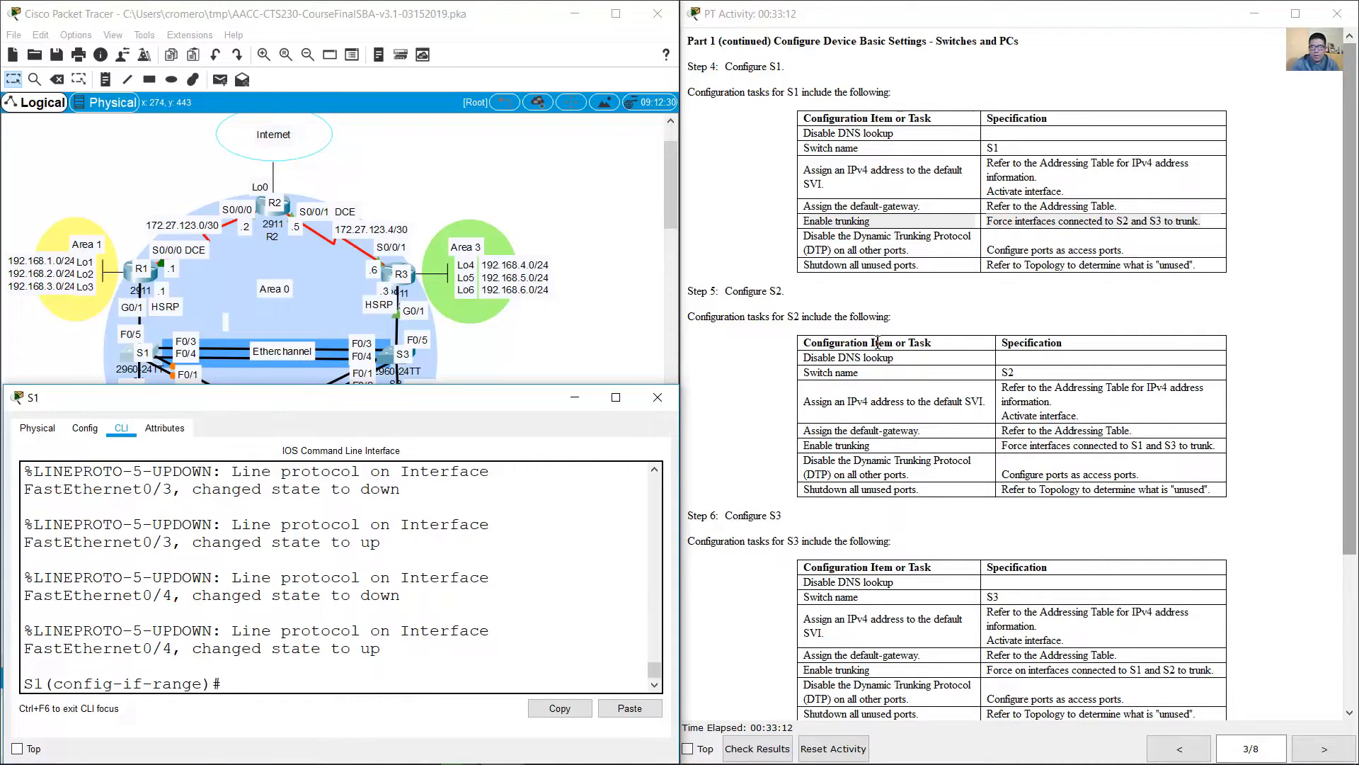
Step: Review S1's requirement to disable DTP on all other ports and check its port labels in the topology
left_click(861, 244)
left_click_drag(811, 235, 922, 252)
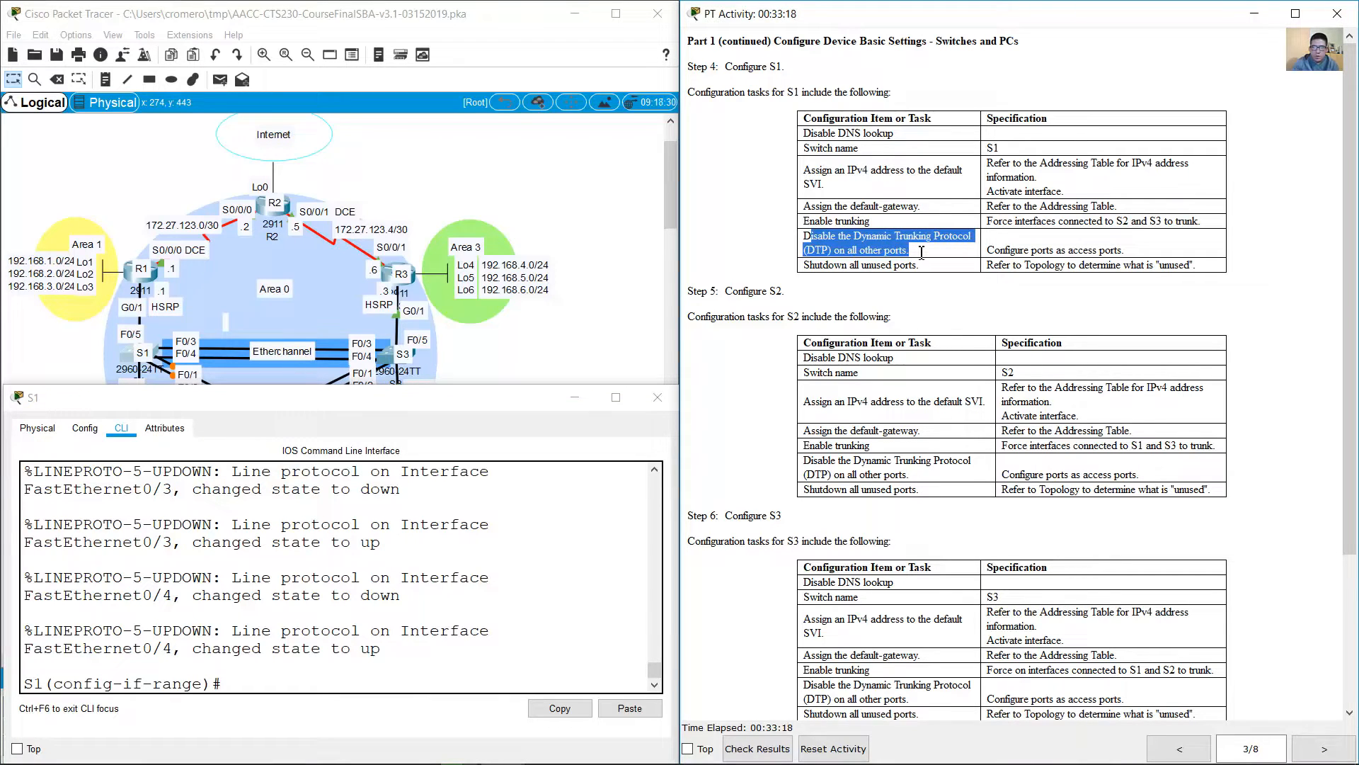
left_click(922, 252)
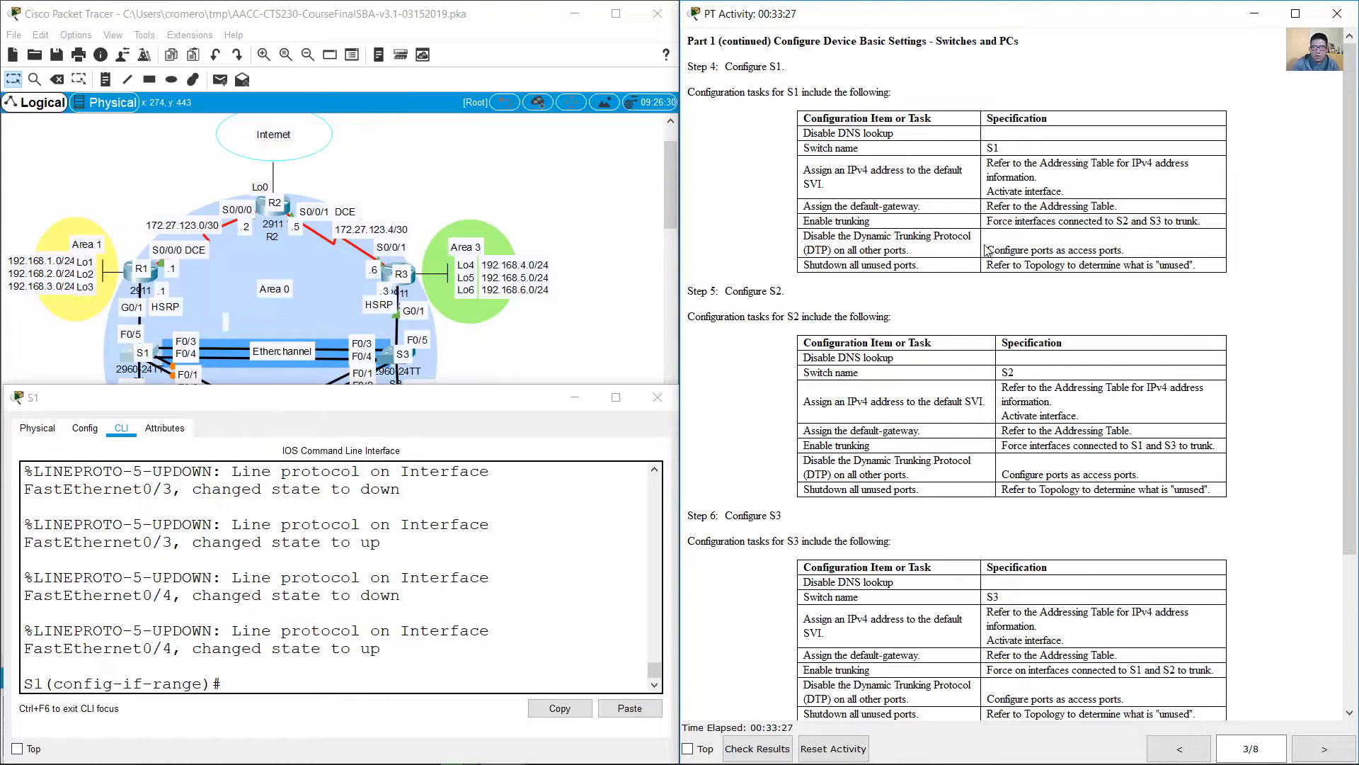
left_click_drag(985, 249, 1130, 249)
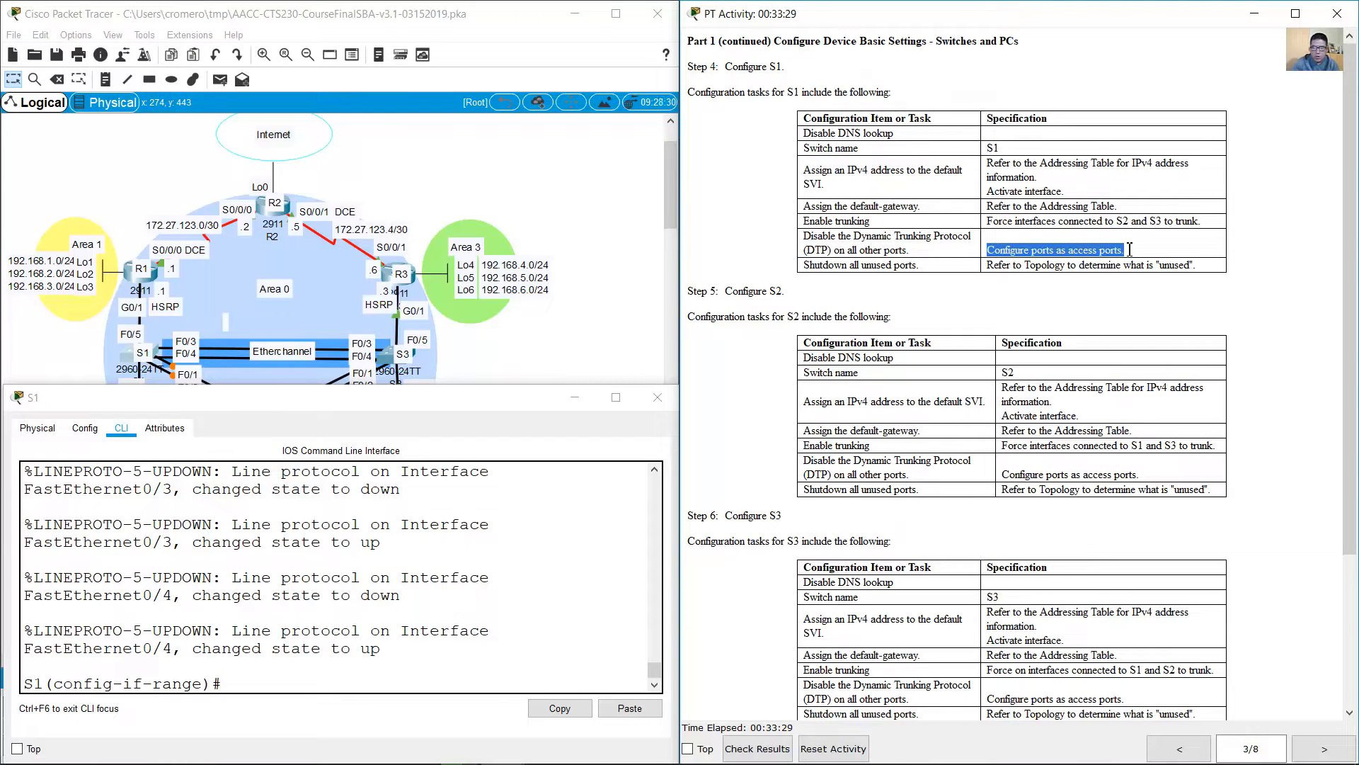
left_click(581, 361)
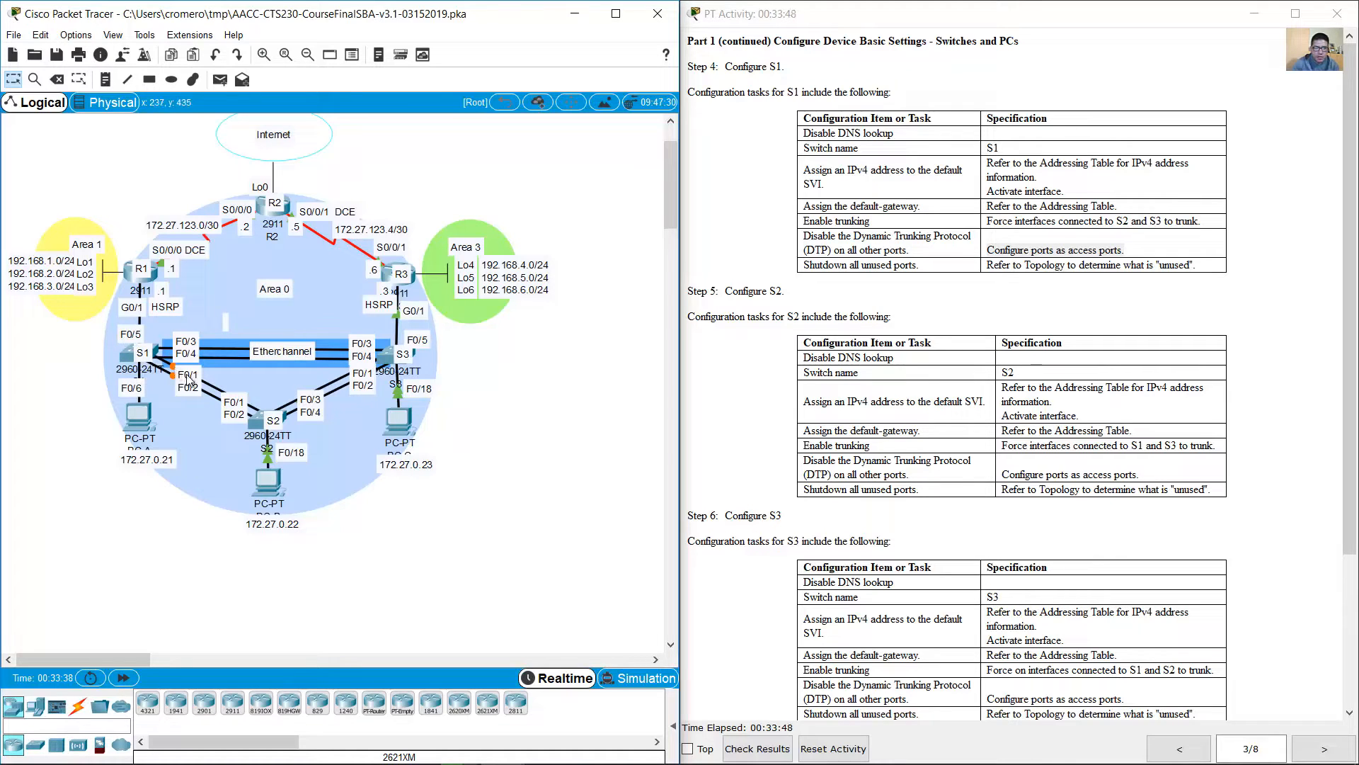
left_click(124, 358)
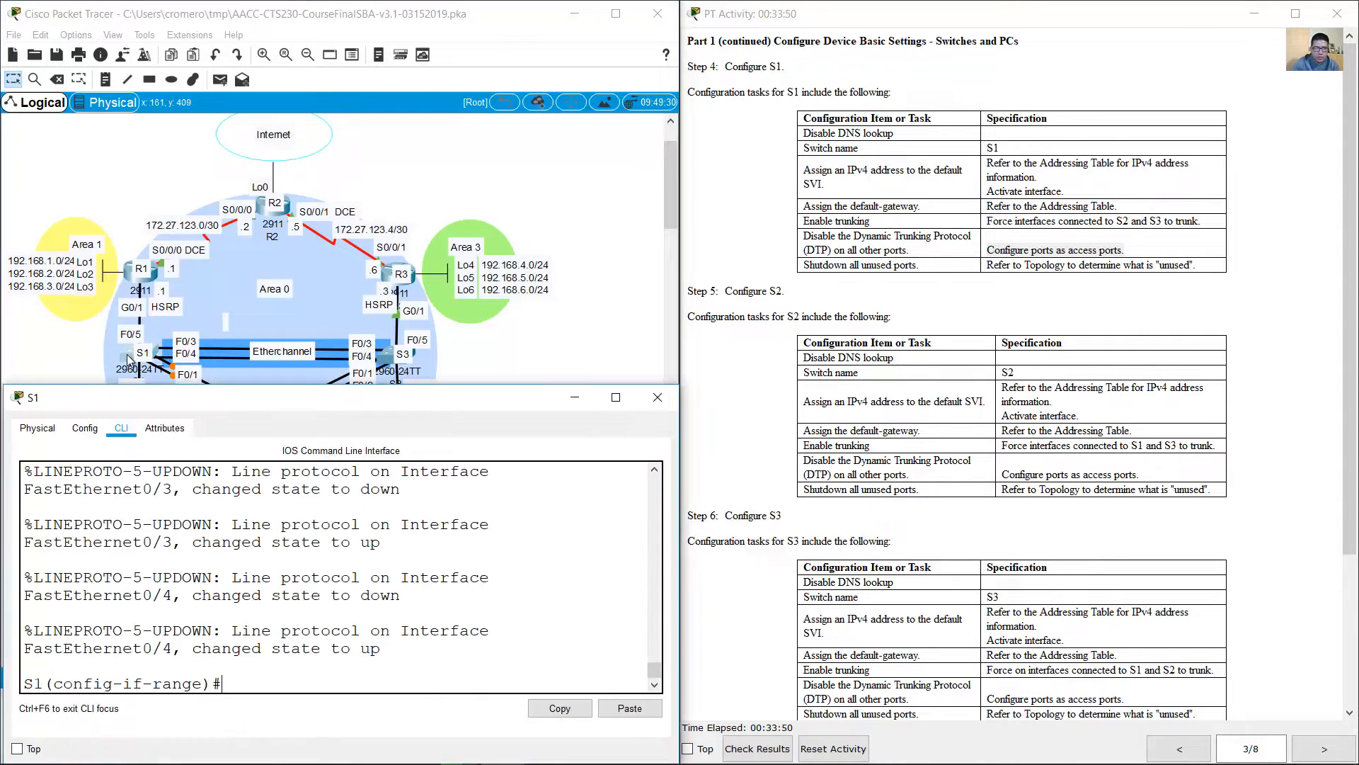
Step: Set S1's remaining ports, range f0/5-24,g0/1-2, to switchport access mode
type("exit")
key("Return")
key("Up")
key("Up")
key("Up")
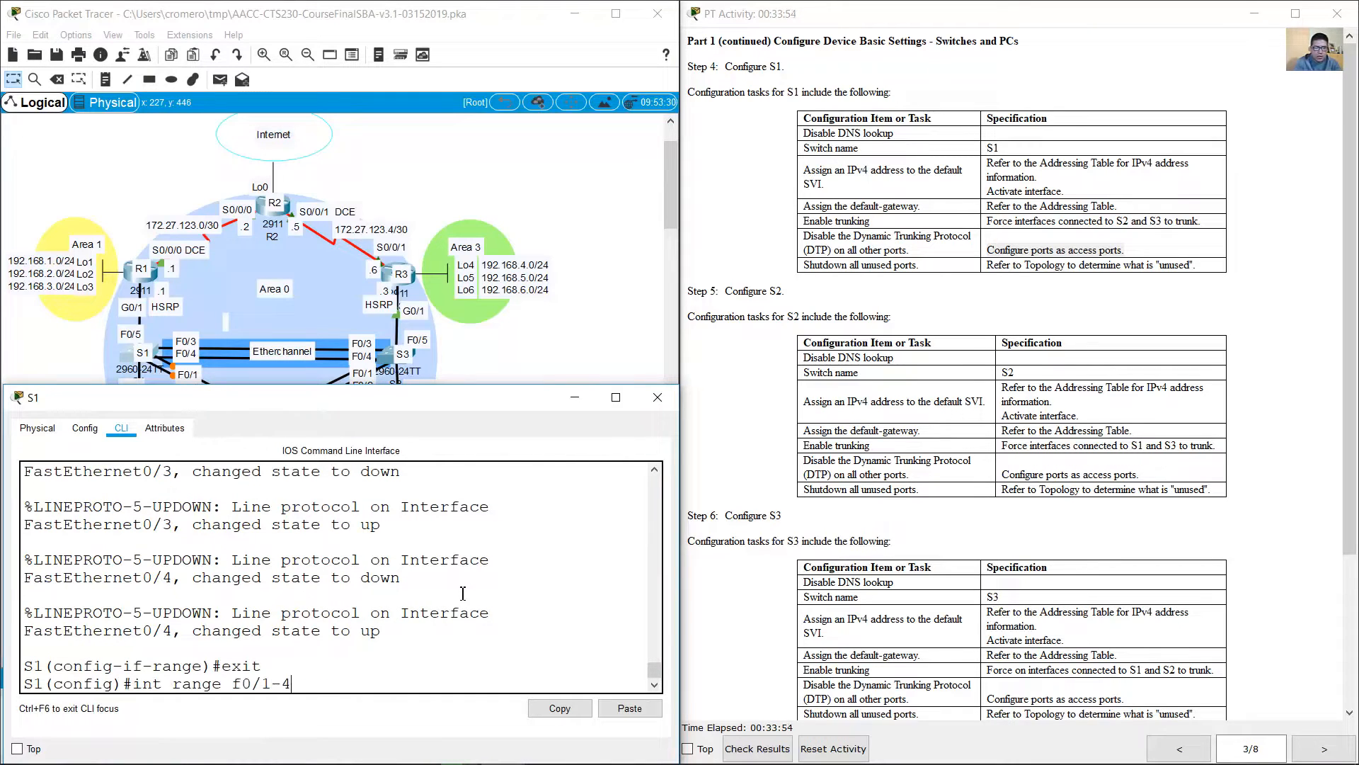
key("BackSpace")
key("BackSpace")
key("BackSpace")
type("5-24")
key("BackSpace")
type(",g0/1-2")
key("Return")
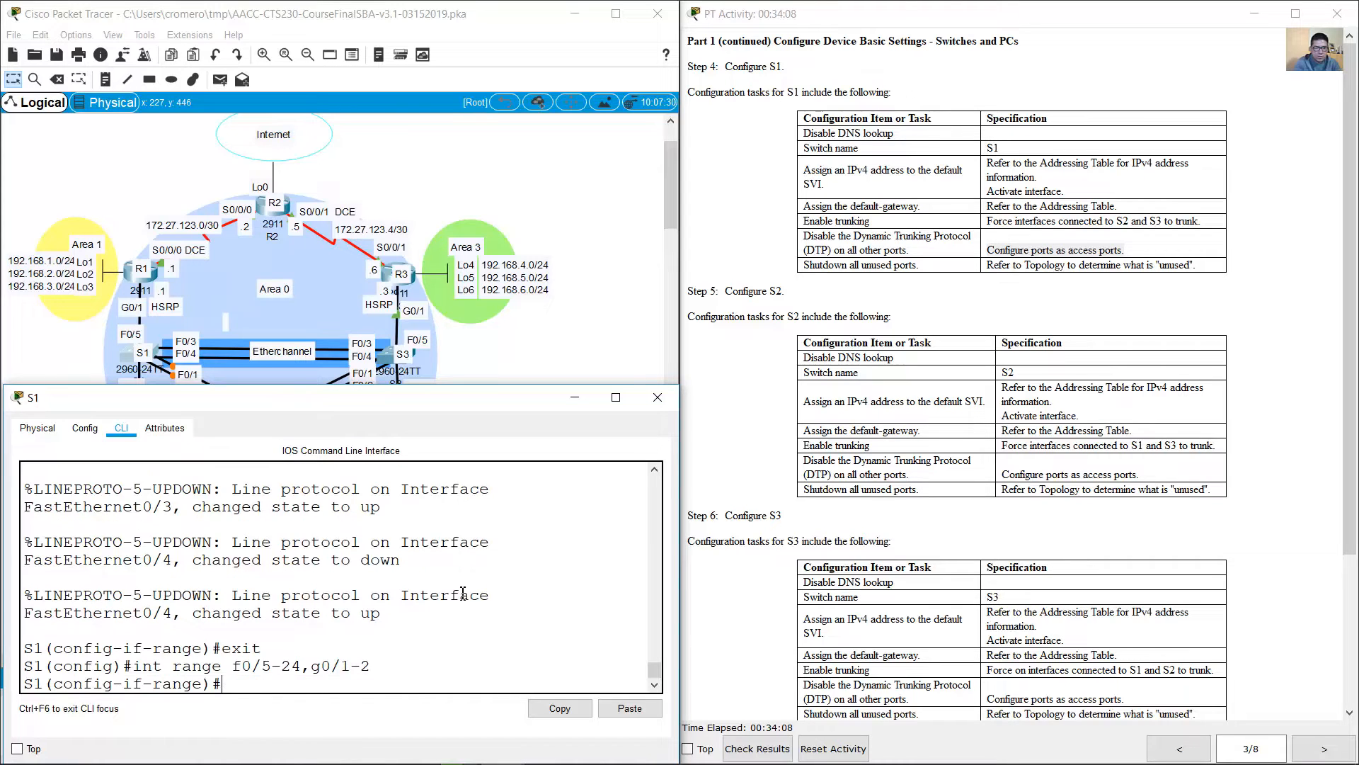
type("switchport mode trunk")
key("BackSpace")
key("BackSpace")
key("BackSpace")
key("BackSpace")
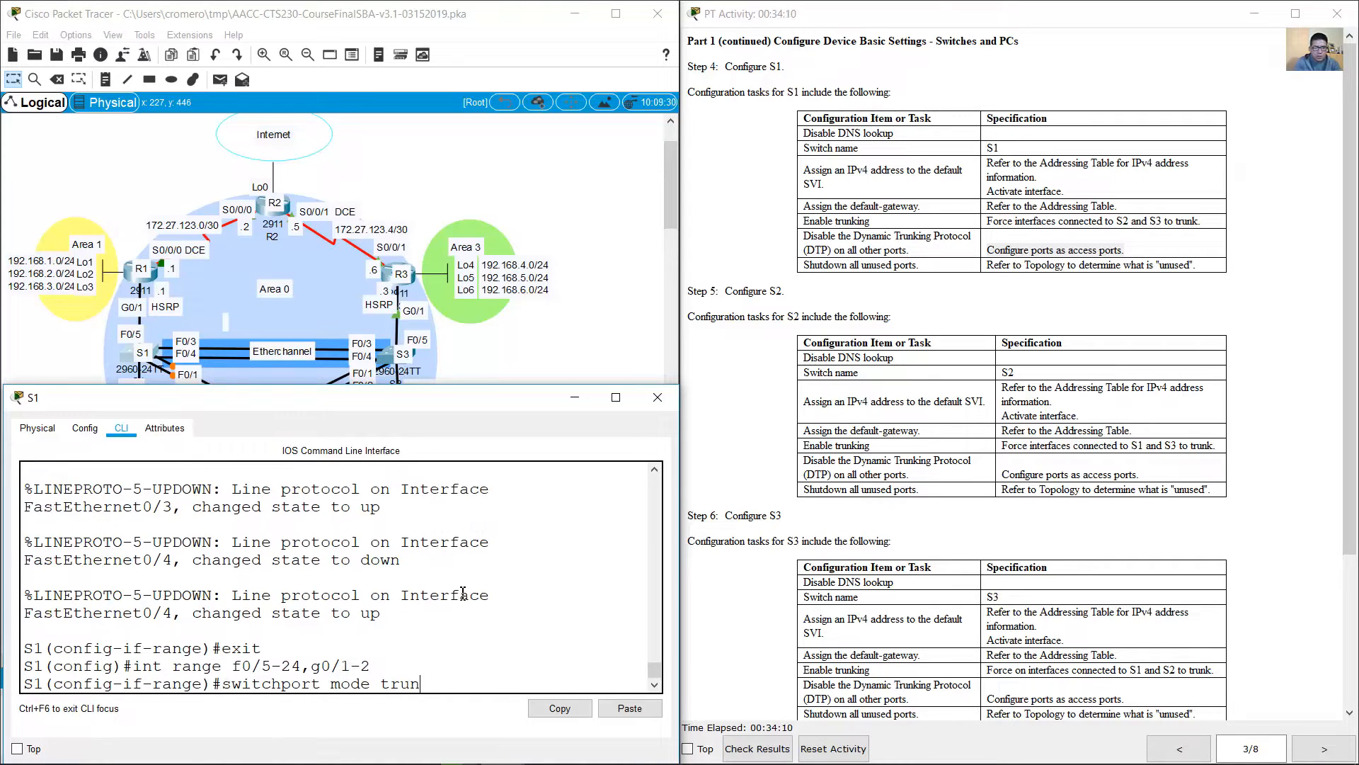
key("BackSpace")
type("access")
key("Return")
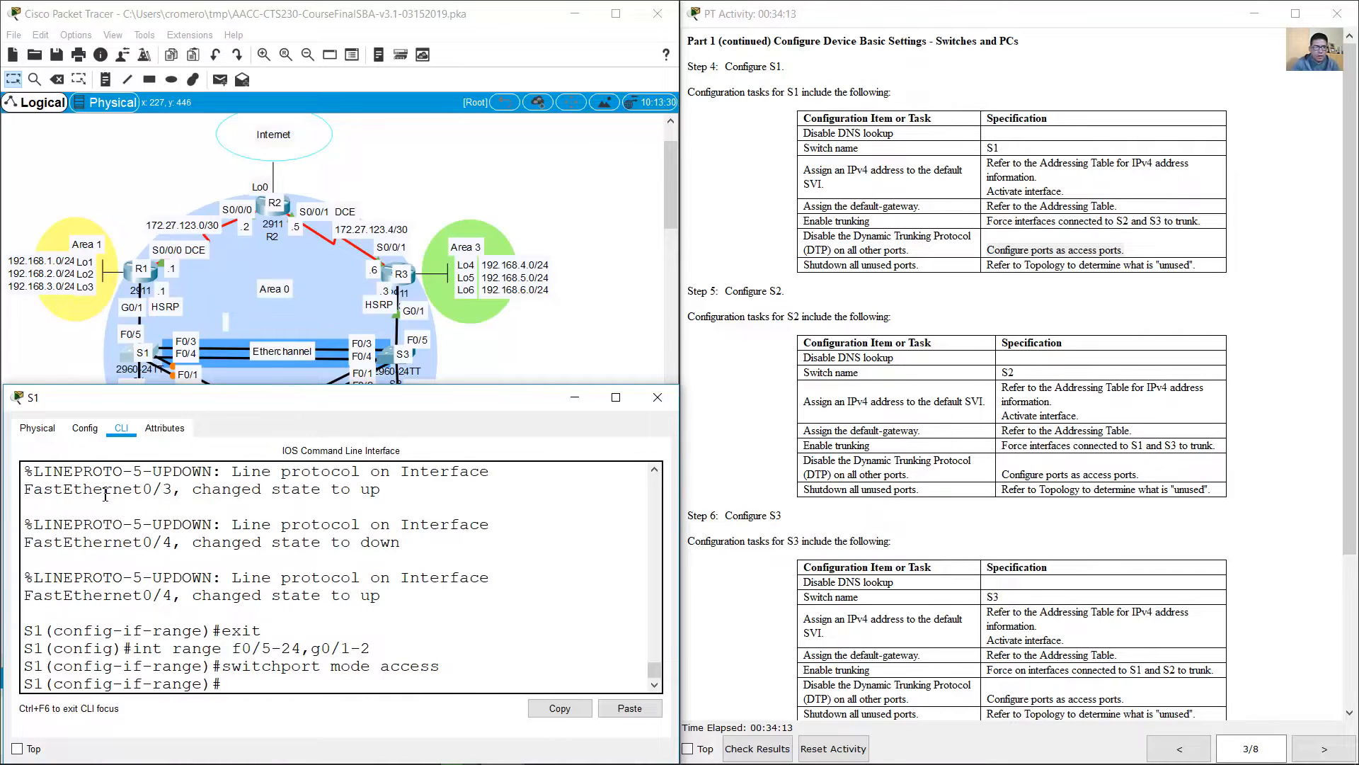
Step: Review S1's requirement to shut down unused ports and check the topology for the ports in use
left_click(81, 356)
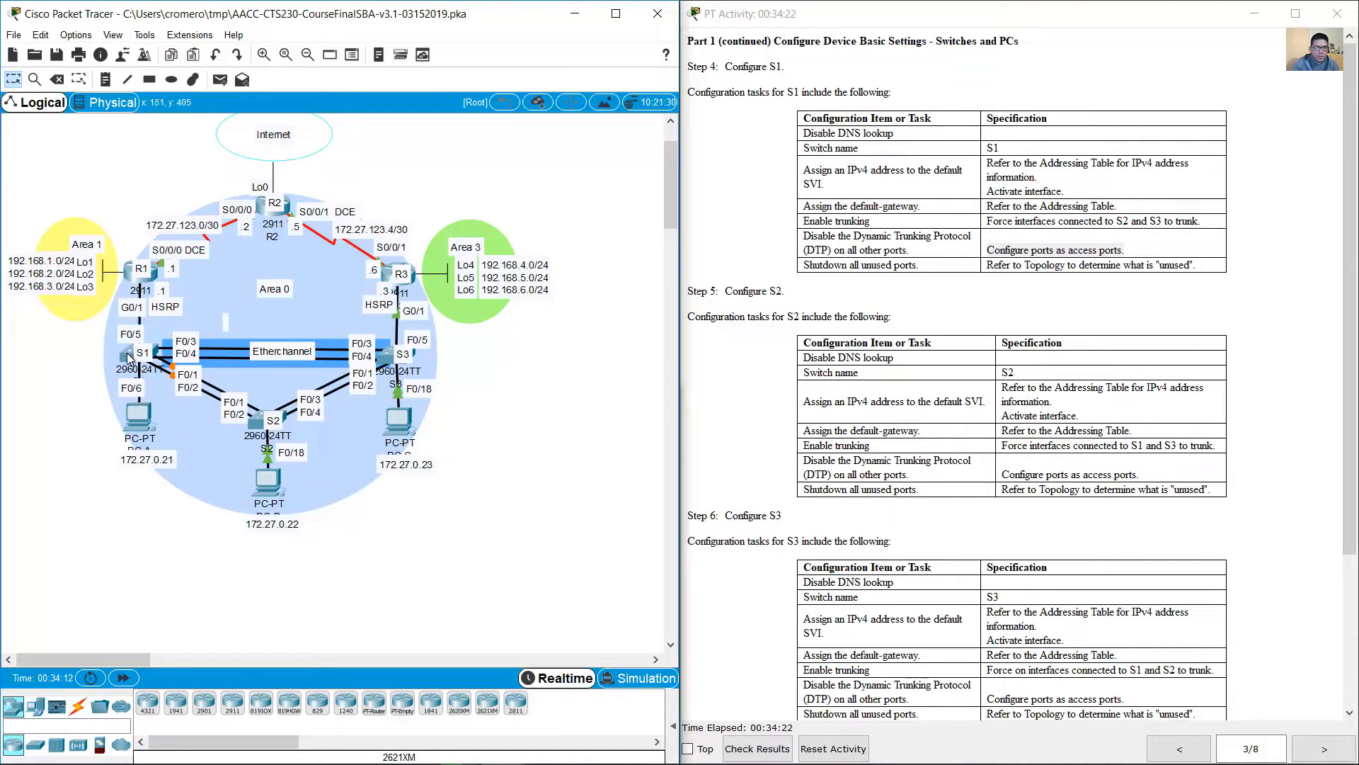
left_click(126, 353)
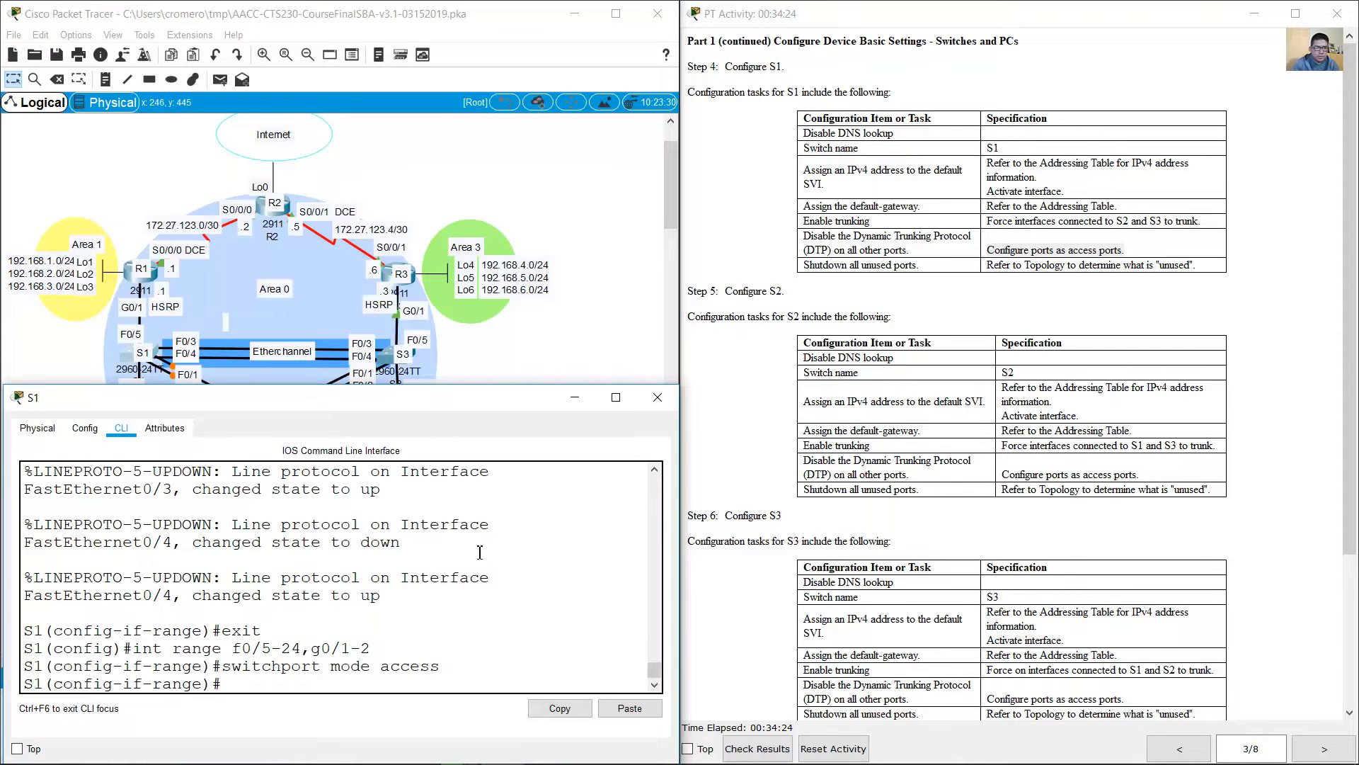
left_click(498, 598)
left_click_drag(804, 266, 1208, 267)
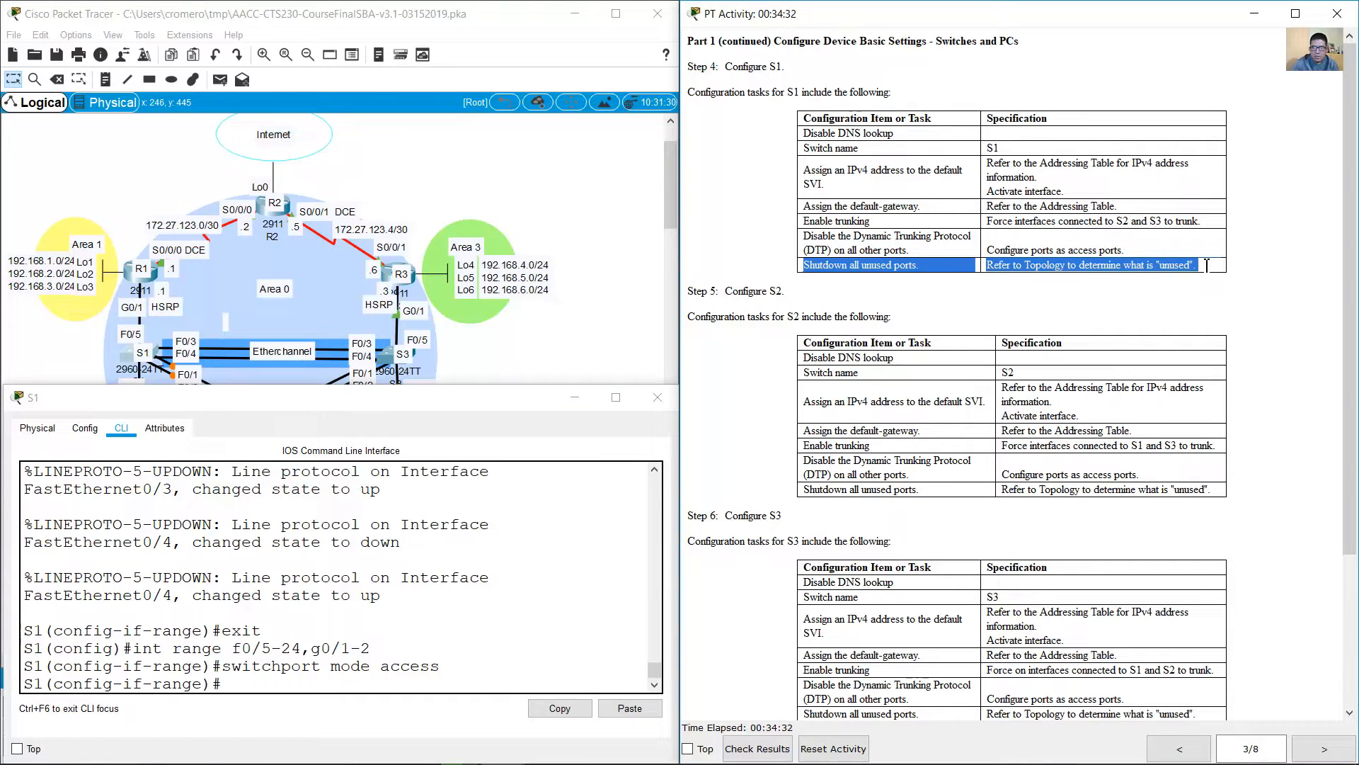
left_click(567, 328)
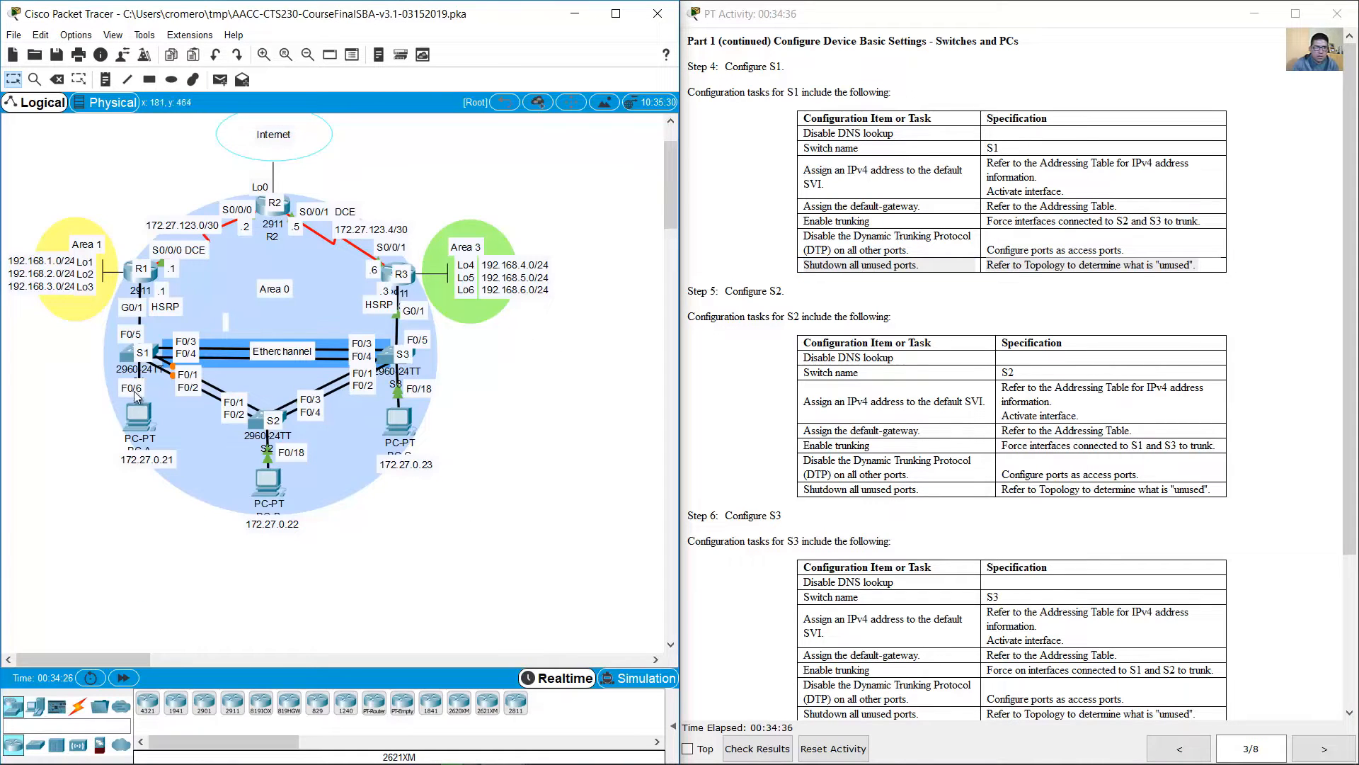
mouse_move(124, 358)
left_click(127, 352)
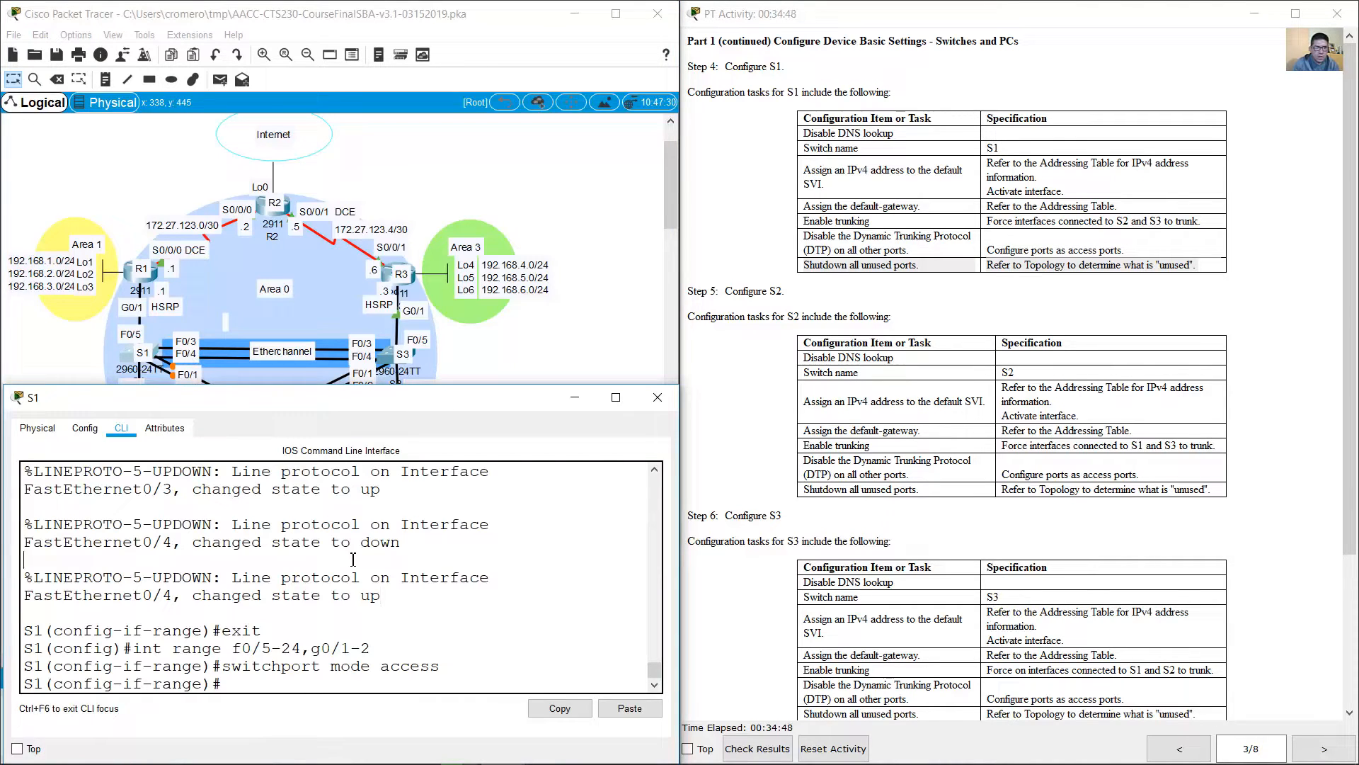
Step: Leave the current range and shut down S1's unused ports, range f0/7-24,g0/1-2
type("exit")
key("Return")
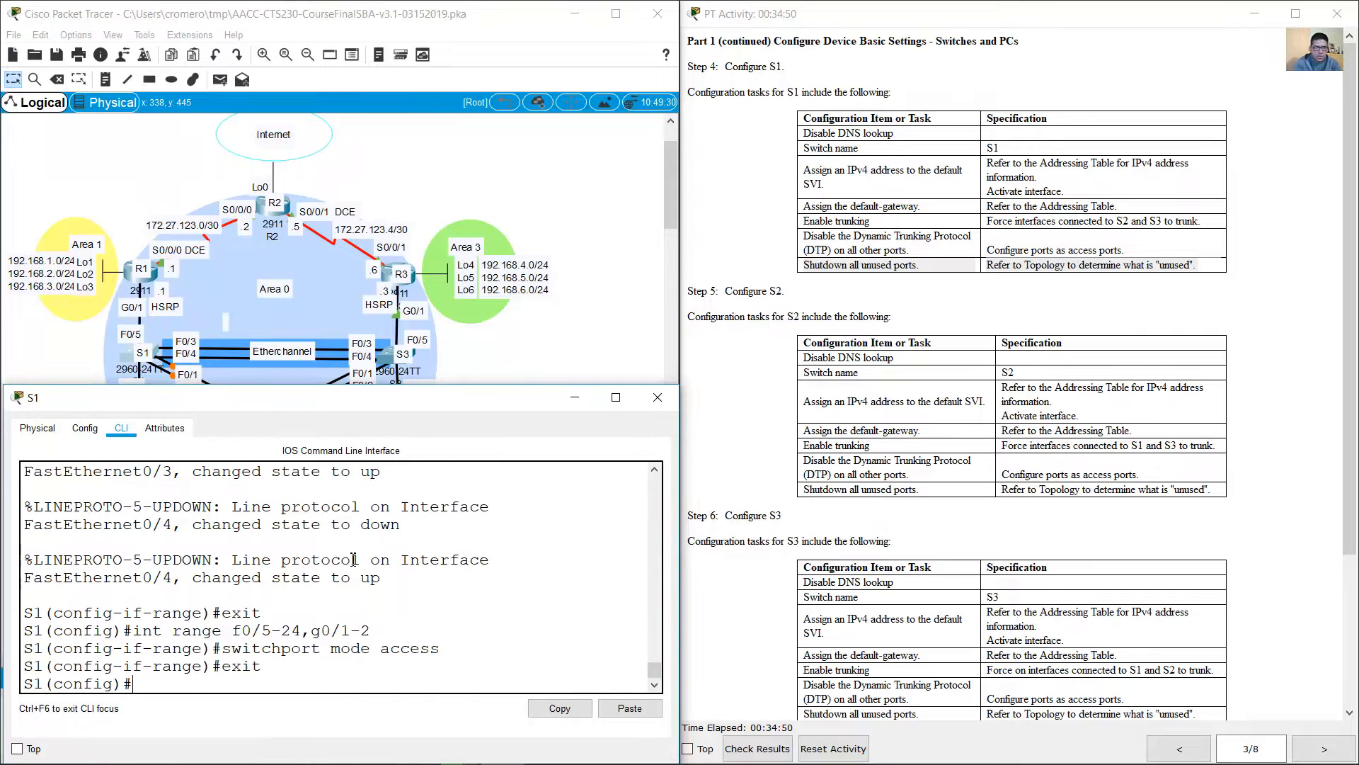
type("switchport mode access")
key("Up")
key("Up")
key("Up")
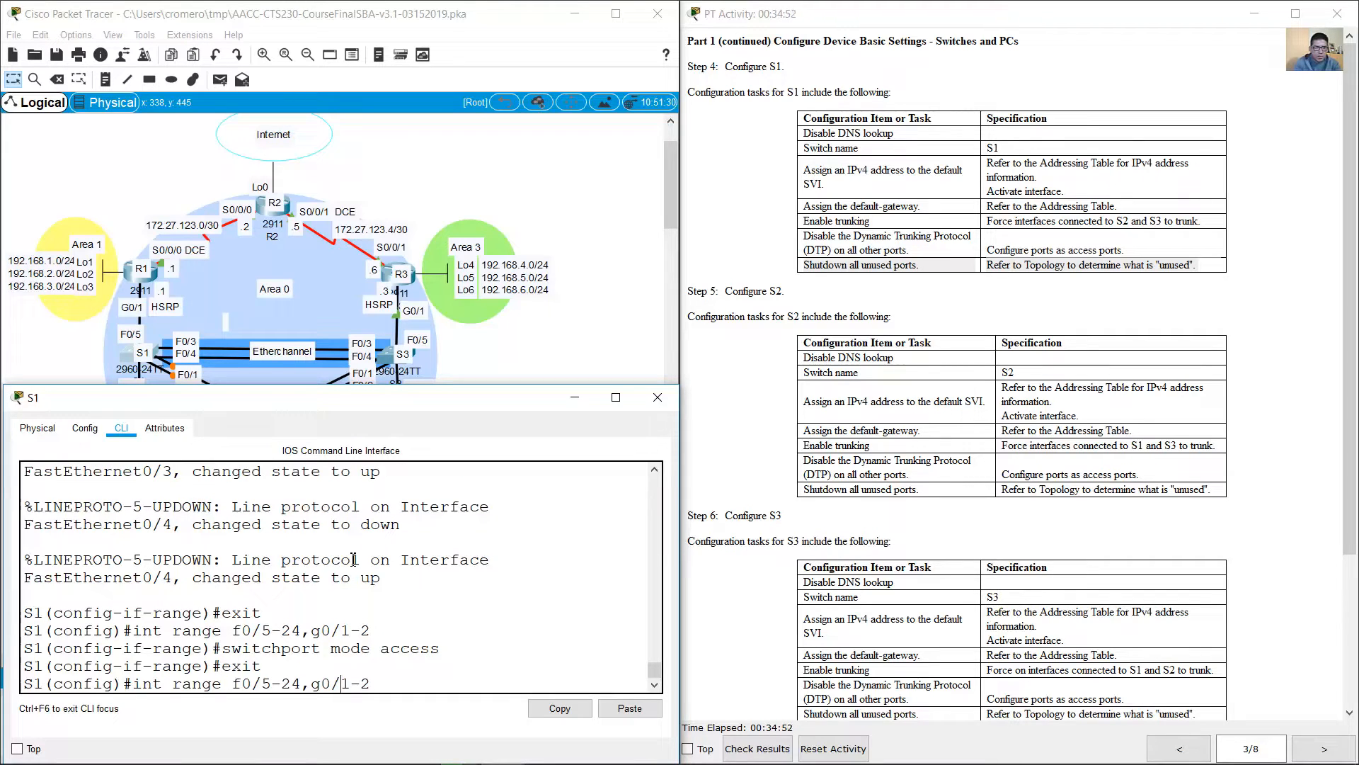
key("BackSpace")
type("7")
left_click(488, 356)
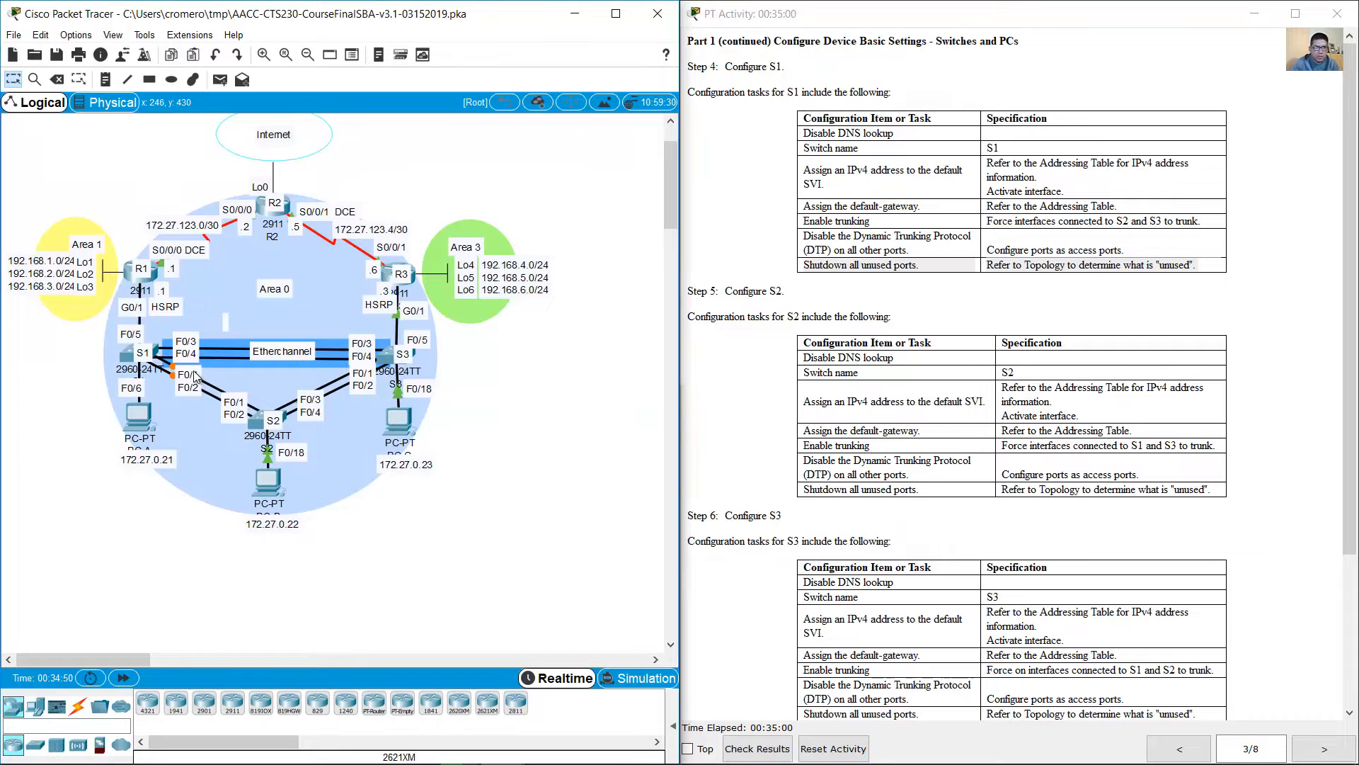
left_click(129, 358)
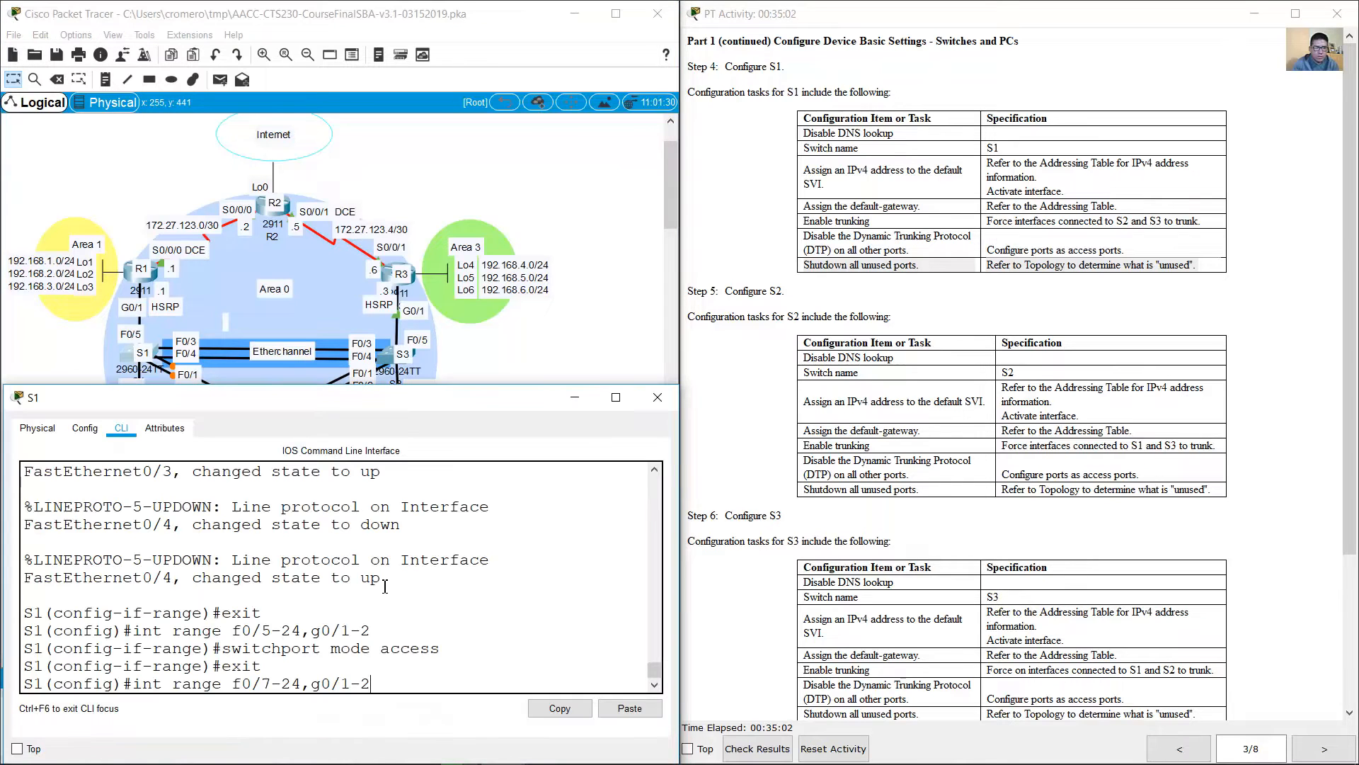
key("Return")
type("shutdown")
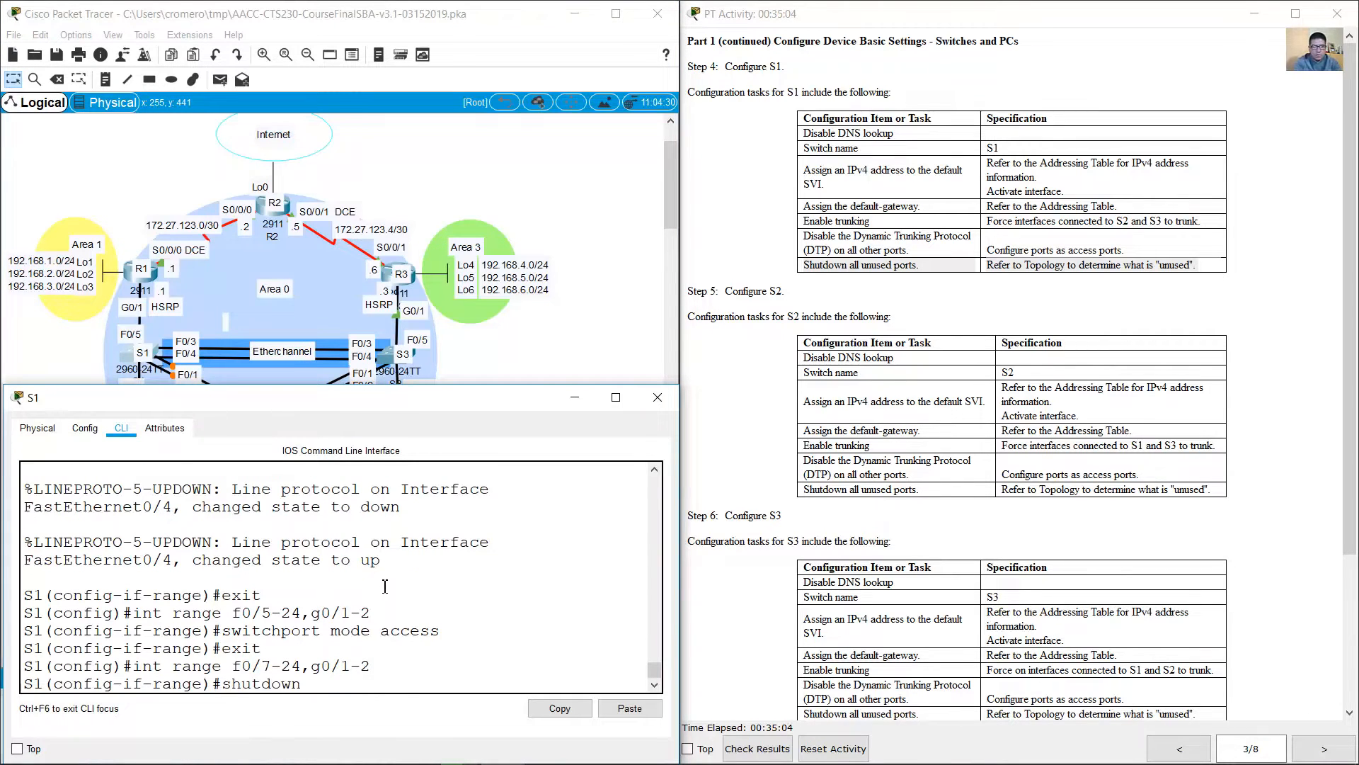
key("Return")
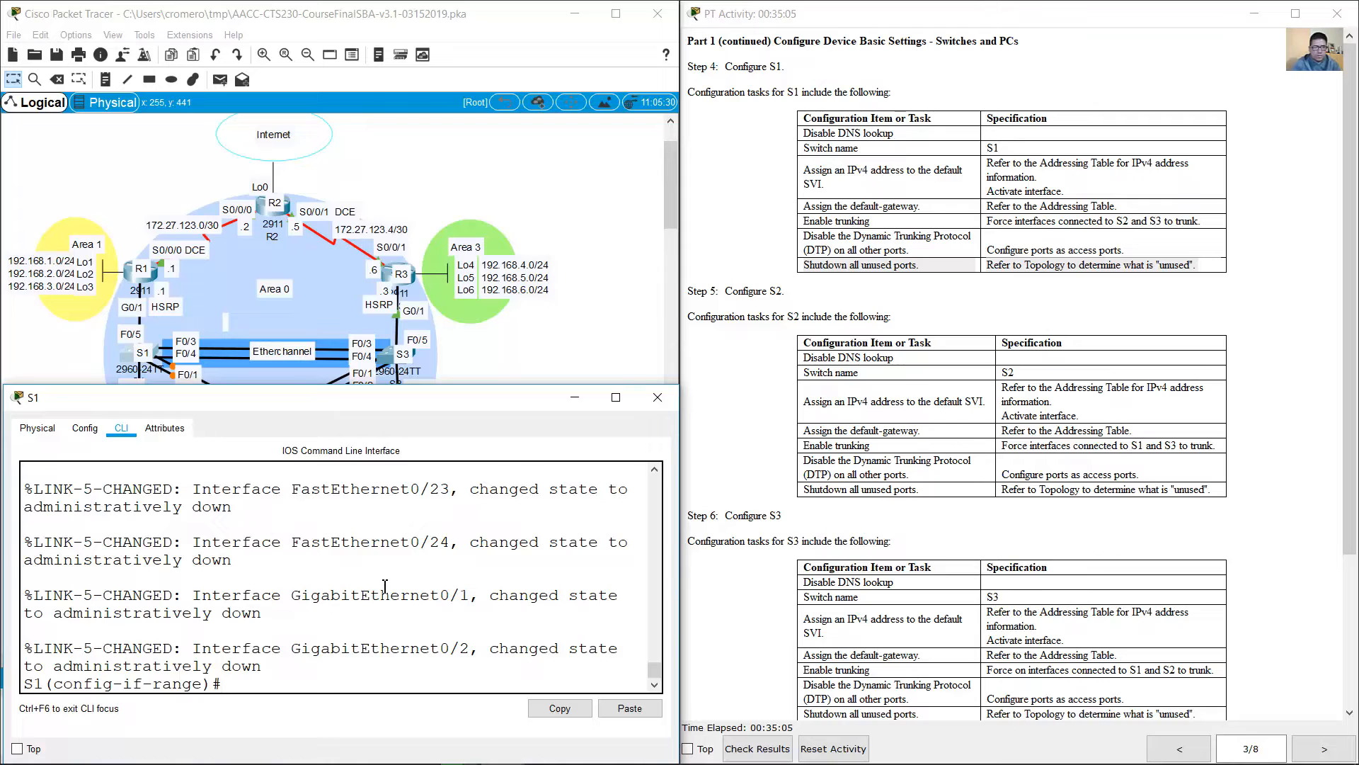
Step: Review the Step 5 configuration tasks for S2, including disabling DNS lookup and the switch name
left_click(584, 351)
left_click(914, 333)
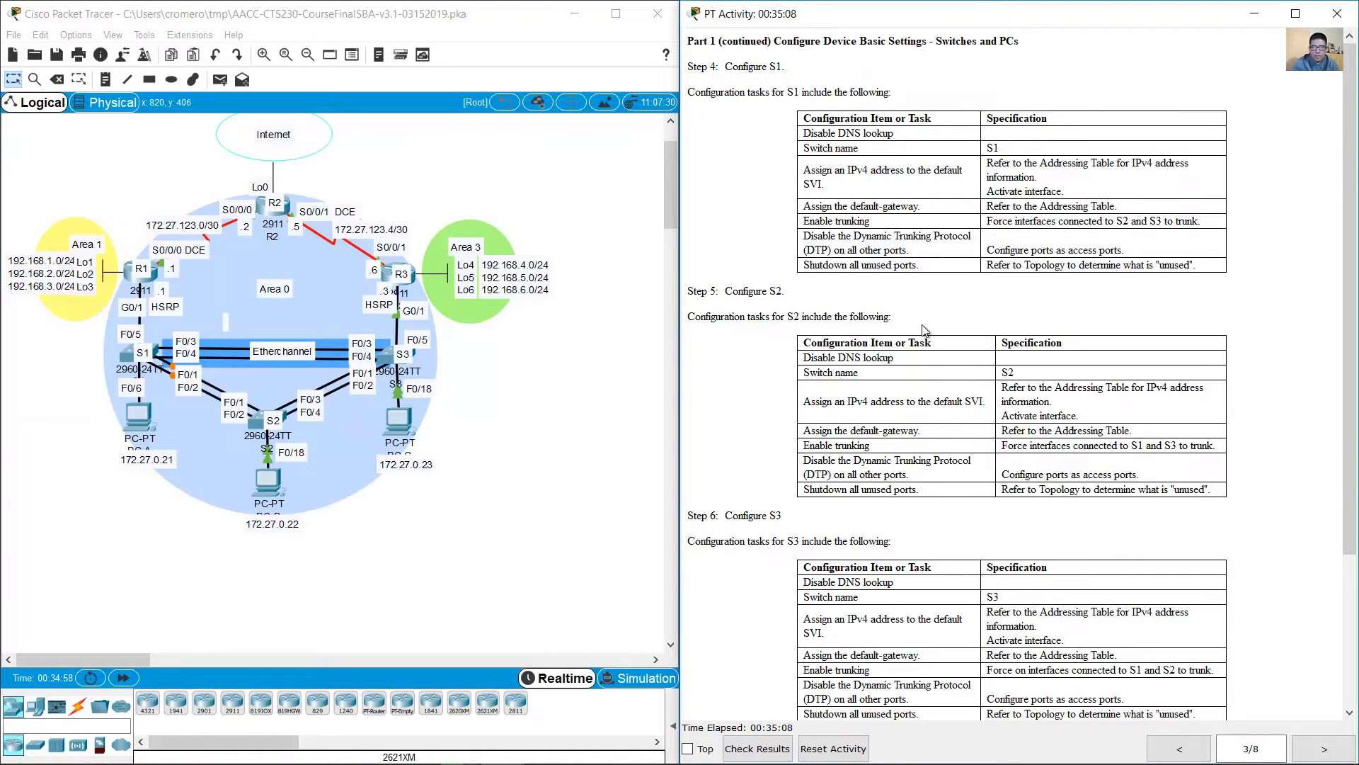
scroll(920, 333, "down", 2)
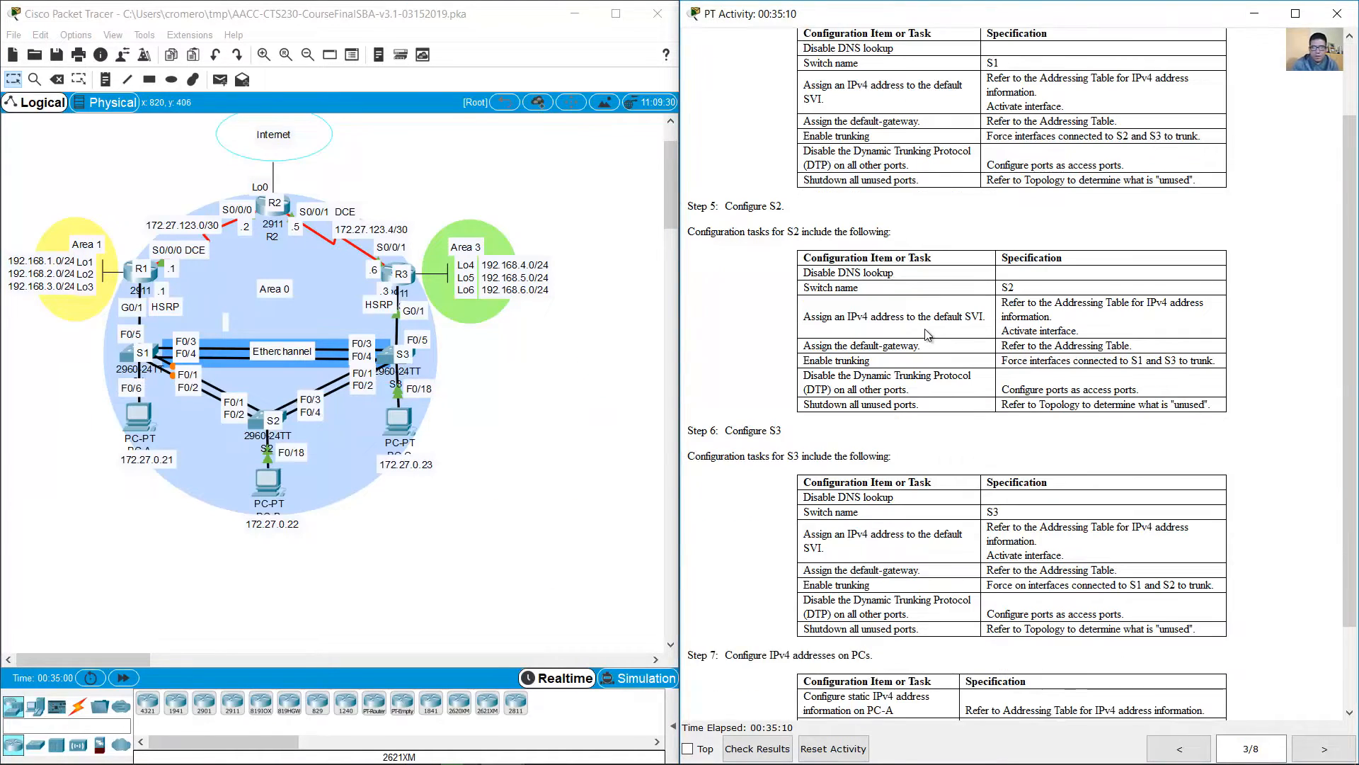
scroll(927, 334, "down", 2)
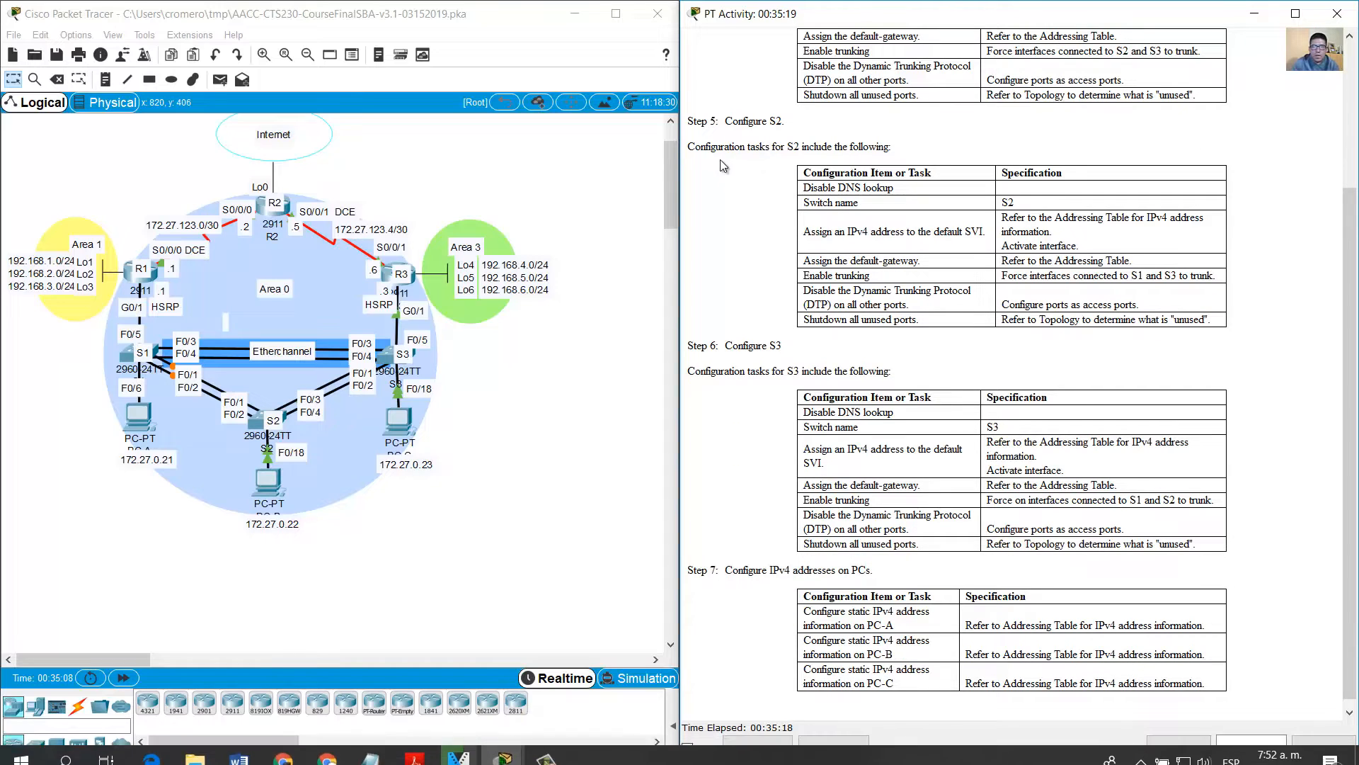
left_click_drag(725, 122, 784, 122)
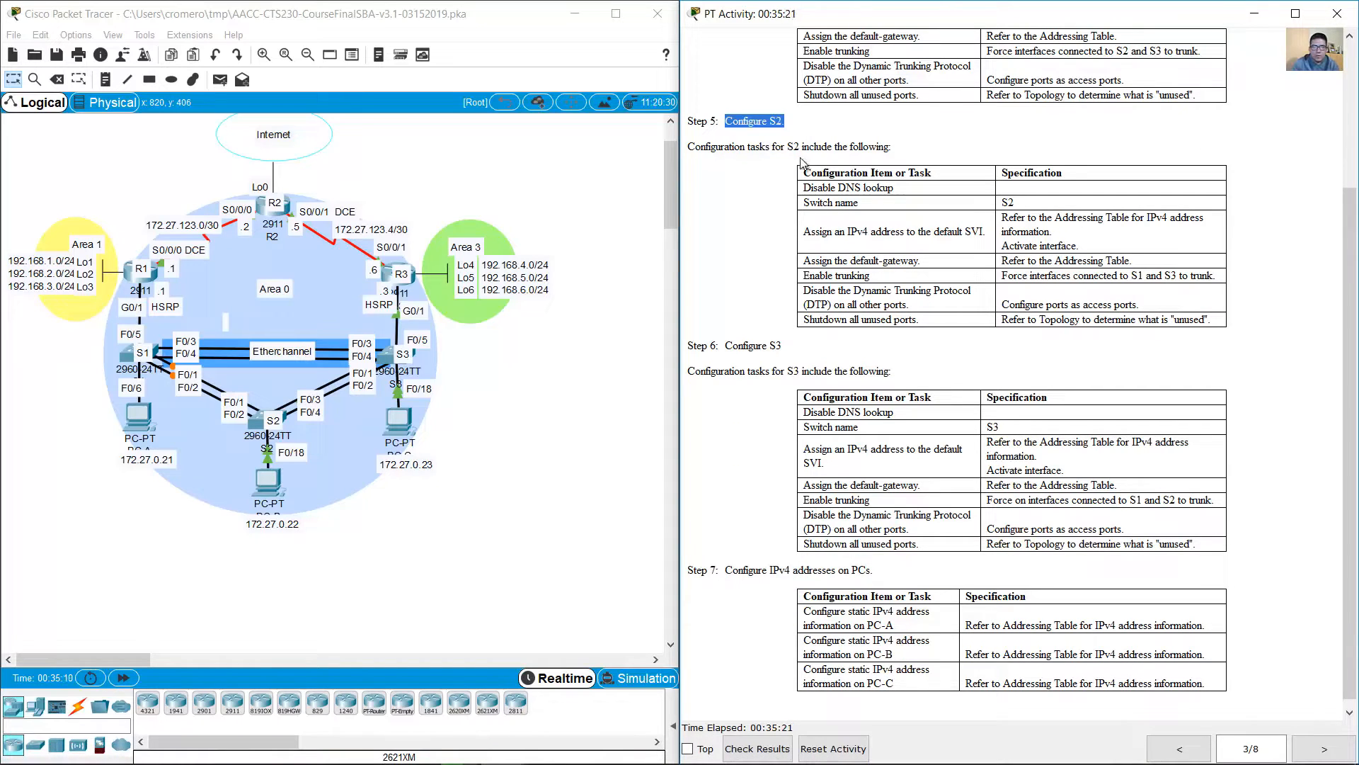
left_click_drag(805, 187, 1052, 203)
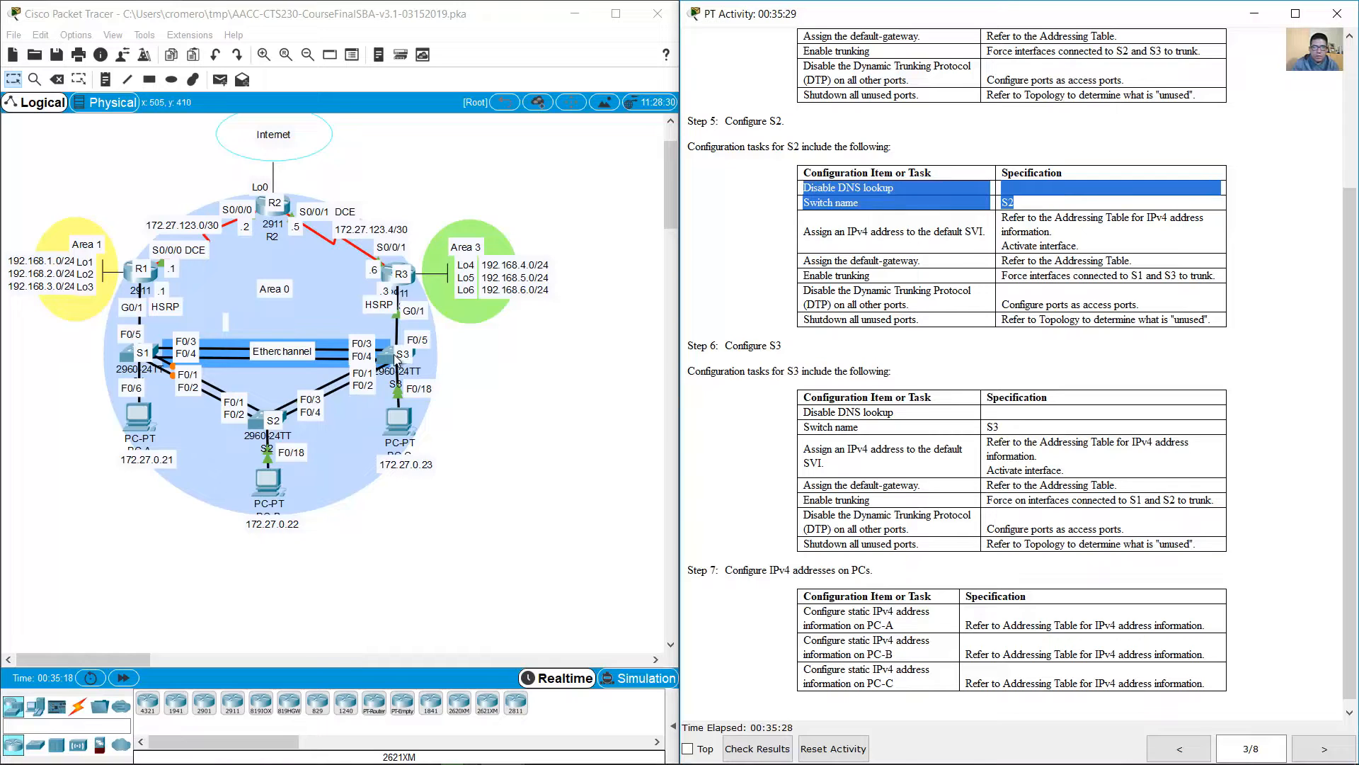
Step: Open S2's command line and fit its window across the lower part of the topology
left_click(464, 318)
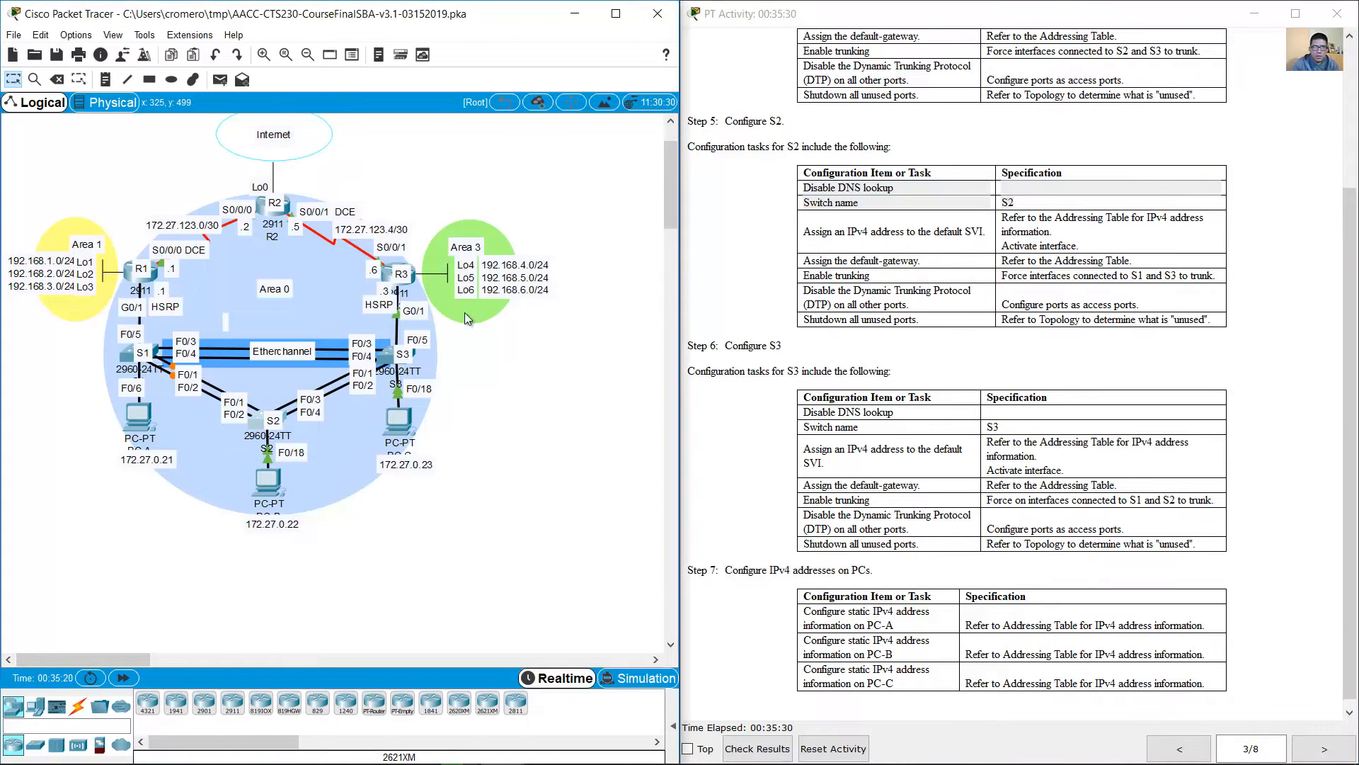
left_click(269, 421)
left_click_drag(597, 179, 138, 359)
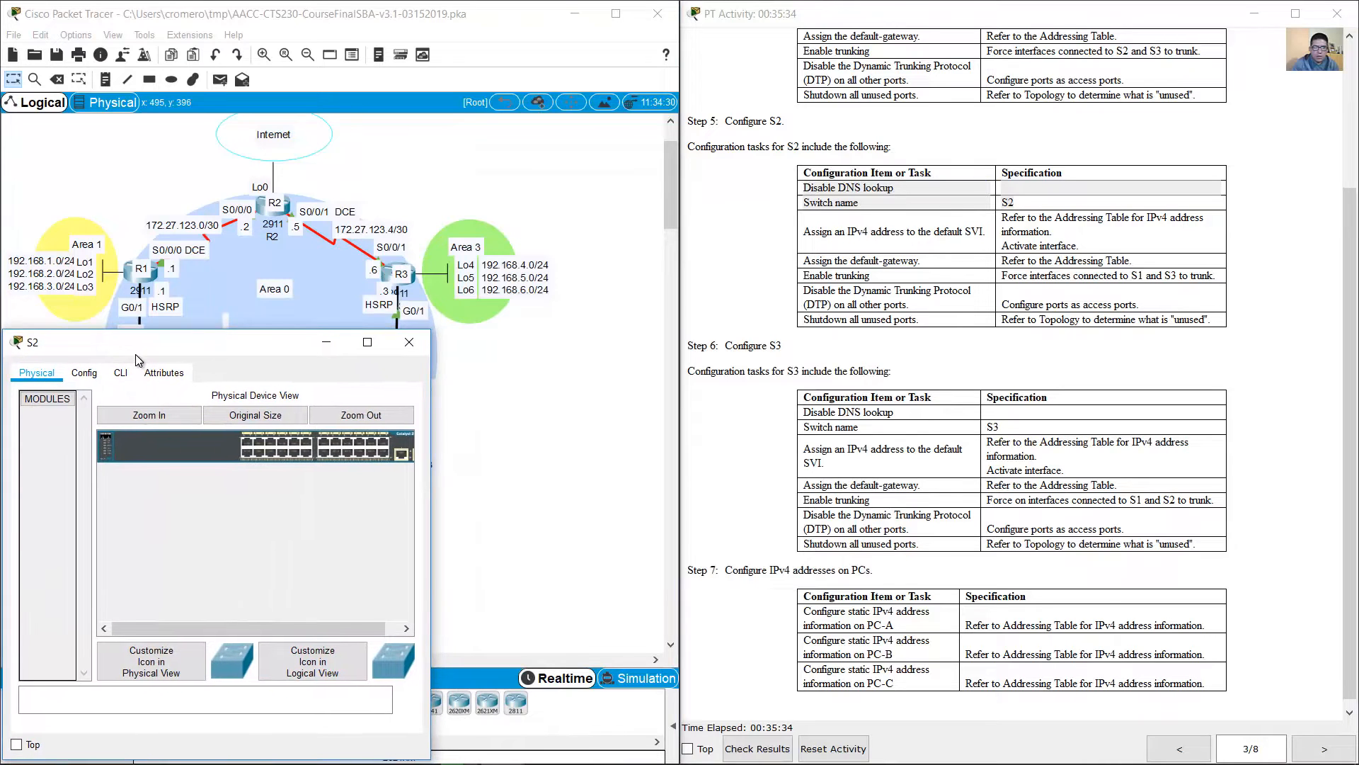
left_click_drag(434, 328, 679, 348)
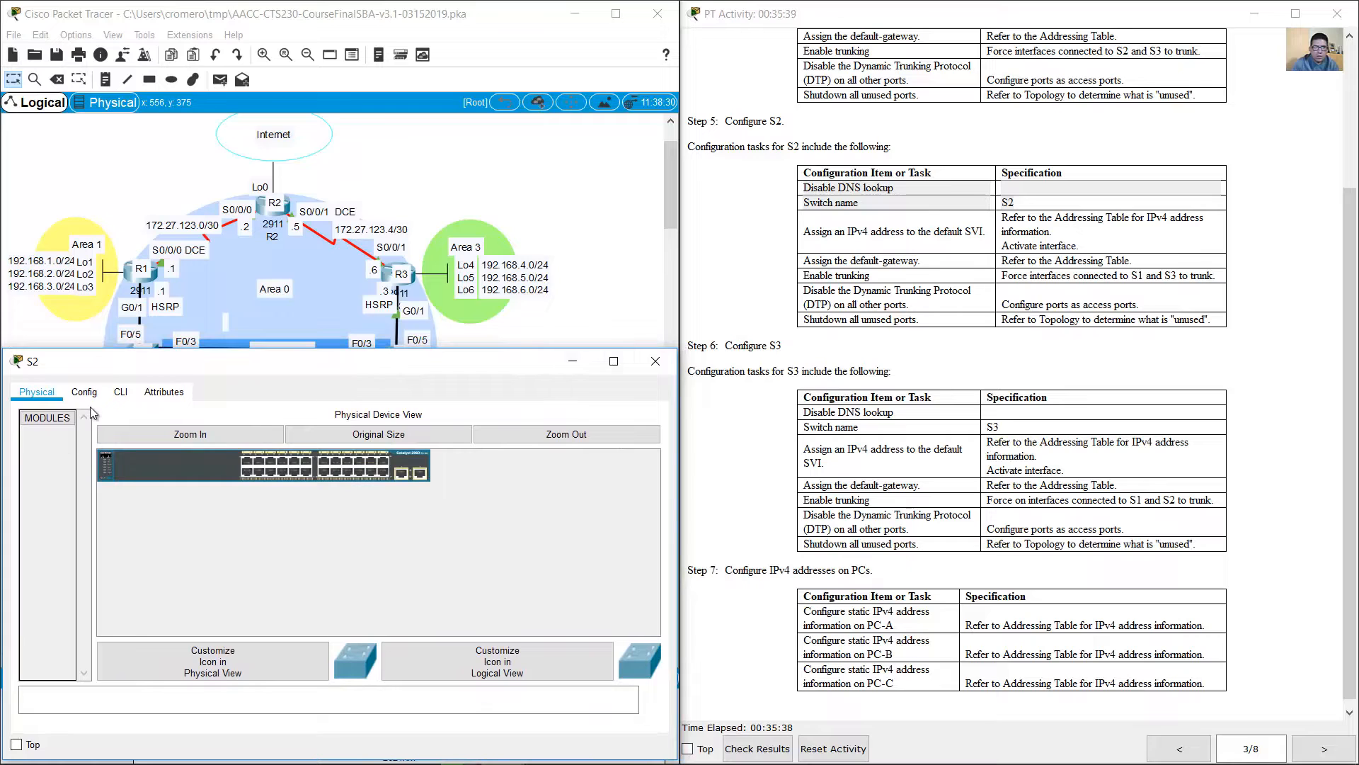
left_click_drag(362, 349, 359, 381)
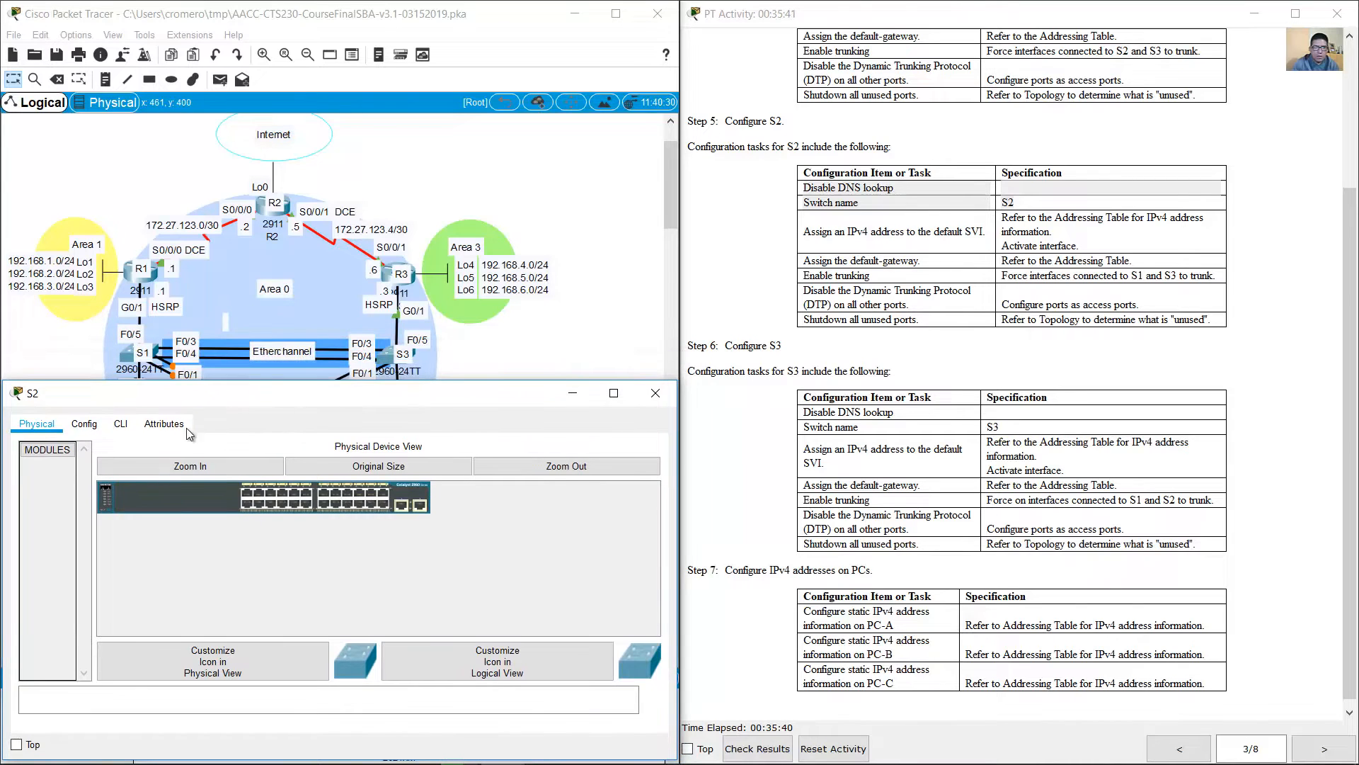
left_click(122, 423)
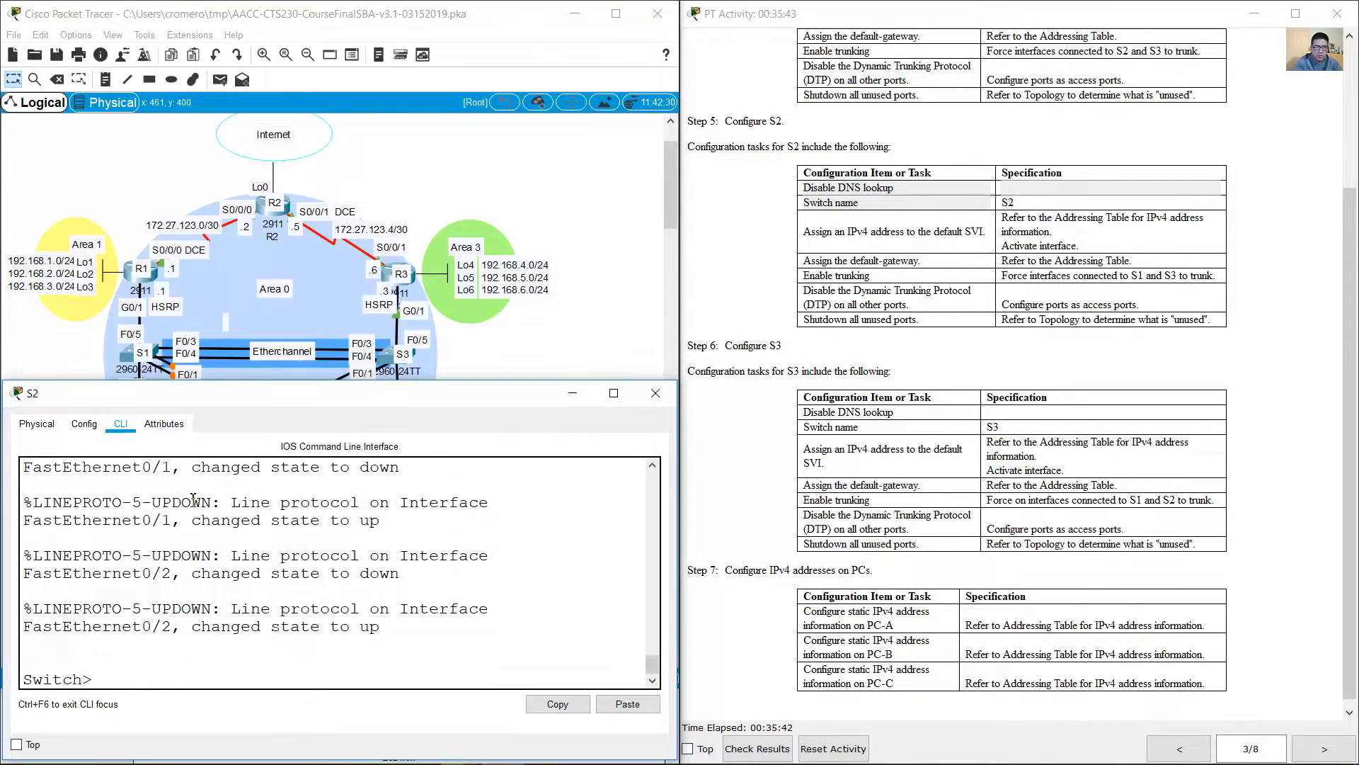
Step: Enter privileged EXEC mode and global configuration mode on S2
type("en")
key("Return")
type("conf term")
key("Return")
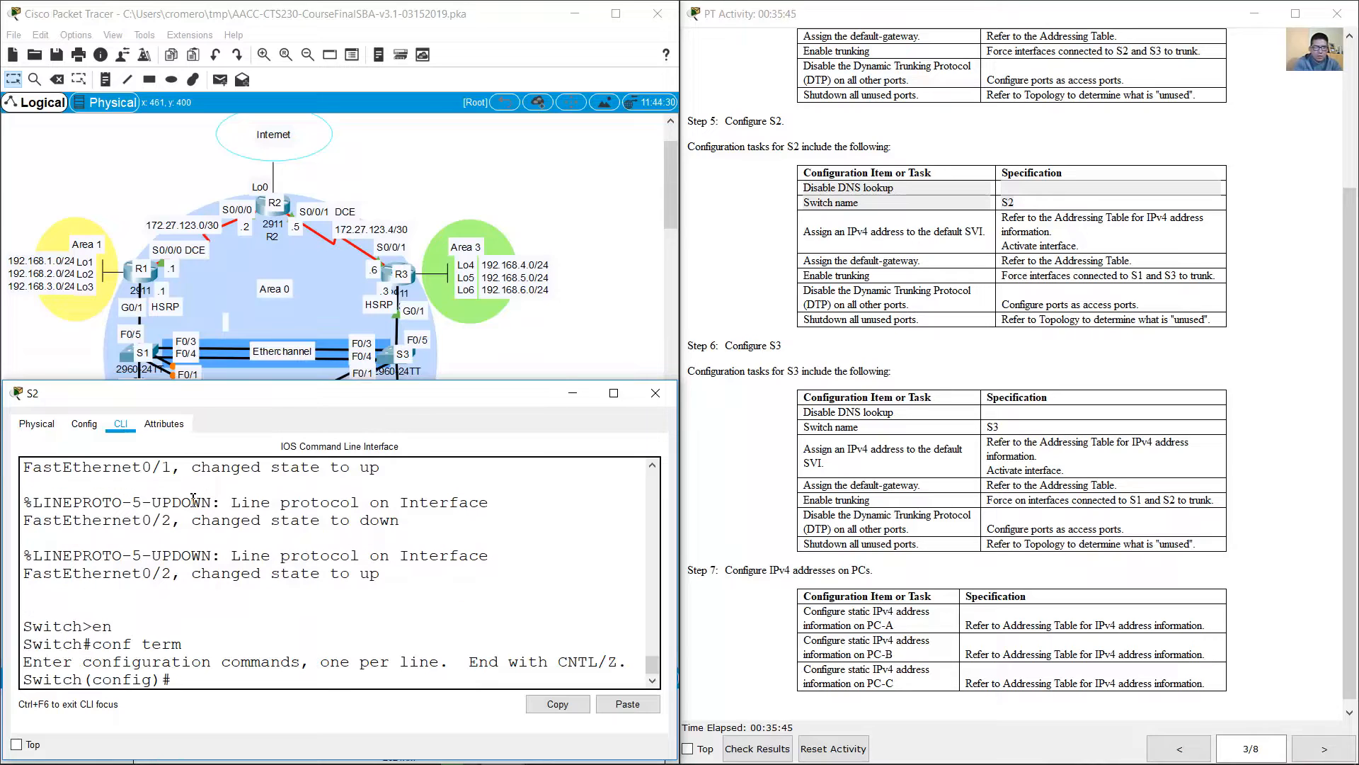
Step: Disable DNS lookup on the switch and set its hostname to S2
type("no ip domain-lookup")
key("Return")
type("hos")
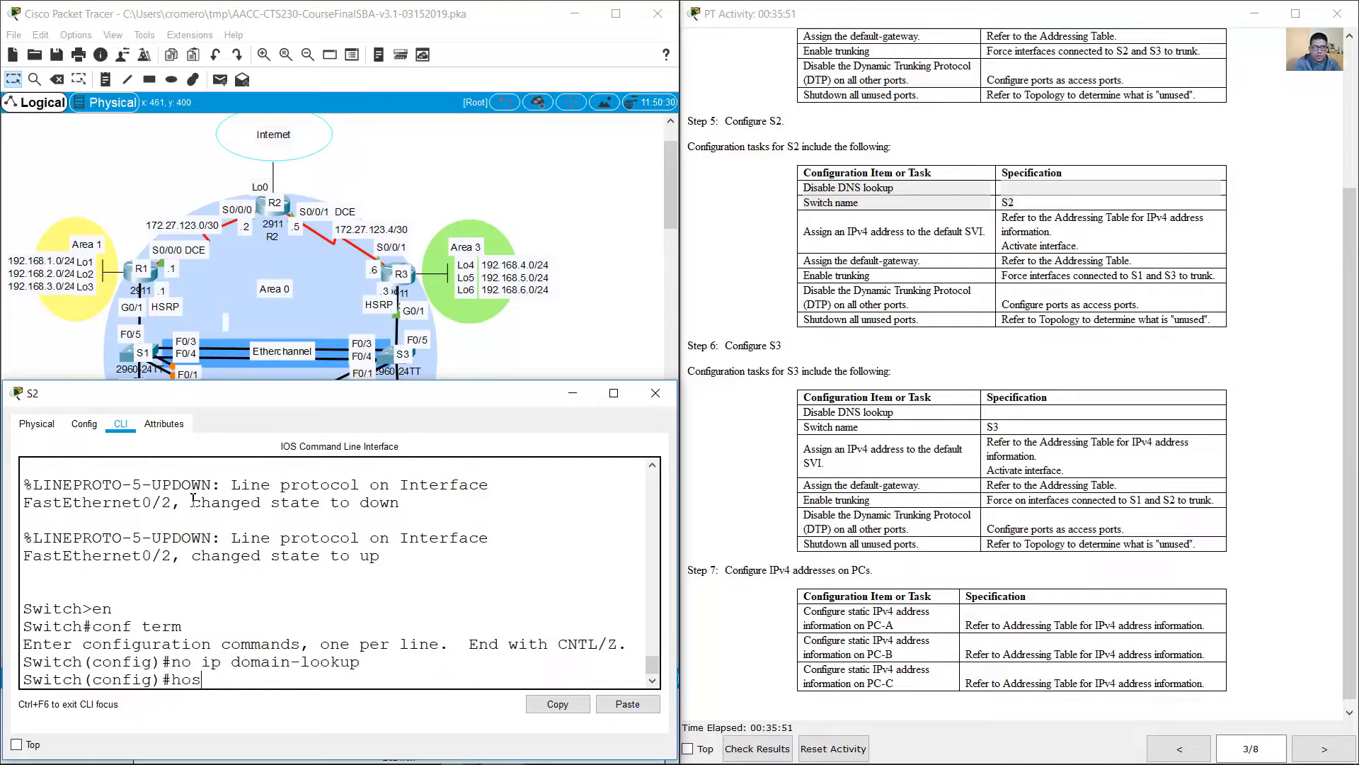
type("tname R")
key("BackSpace")
key("BackSpace")
type("S2")
key("Return")
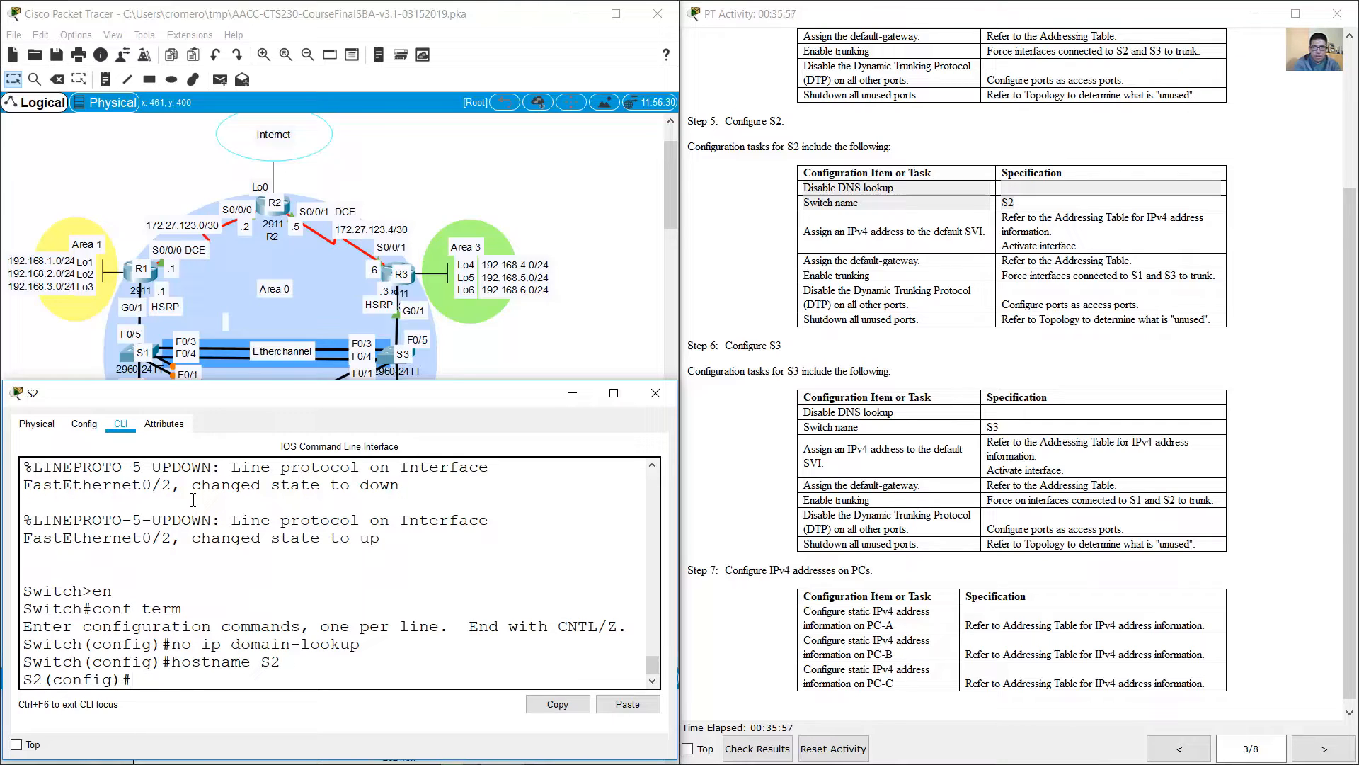
Step: Assign S2's VLAN 1 interface its Addressing Table address, 172.27.0.12 255.255.255.0, and activate the interface
left_click(909, 237)
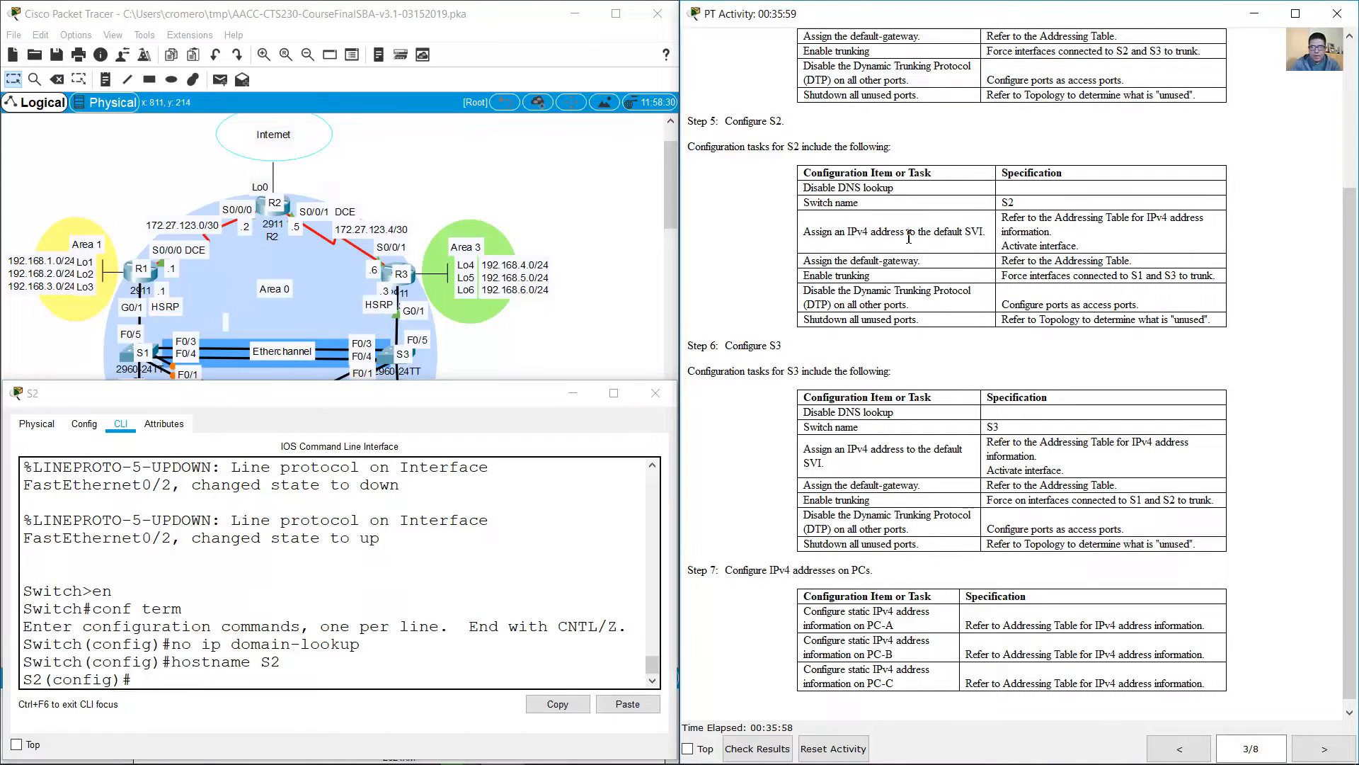
left_click_drag(812, 233, 1137, 260)
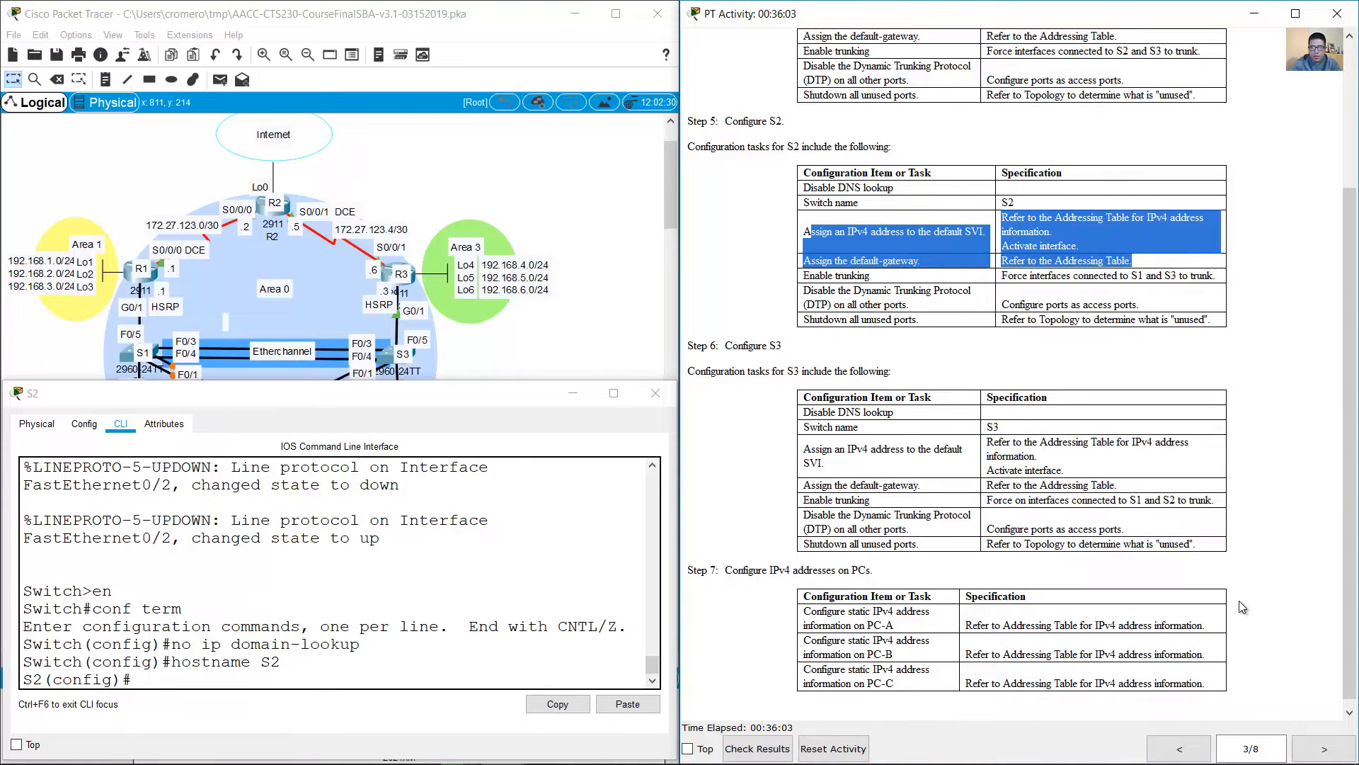
left_click(1180, 749)
left_click(1181, 749)
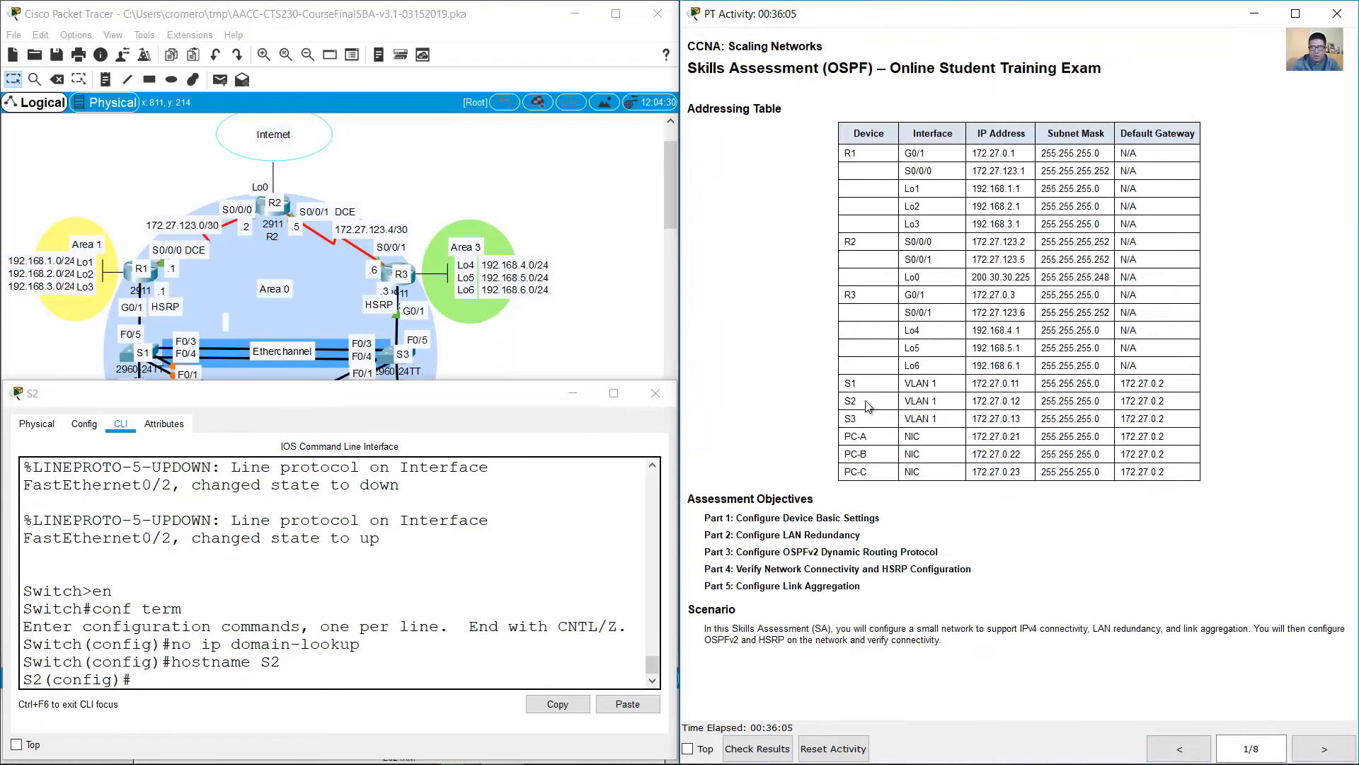
left_click_drag(853, 403, 1197, 410)
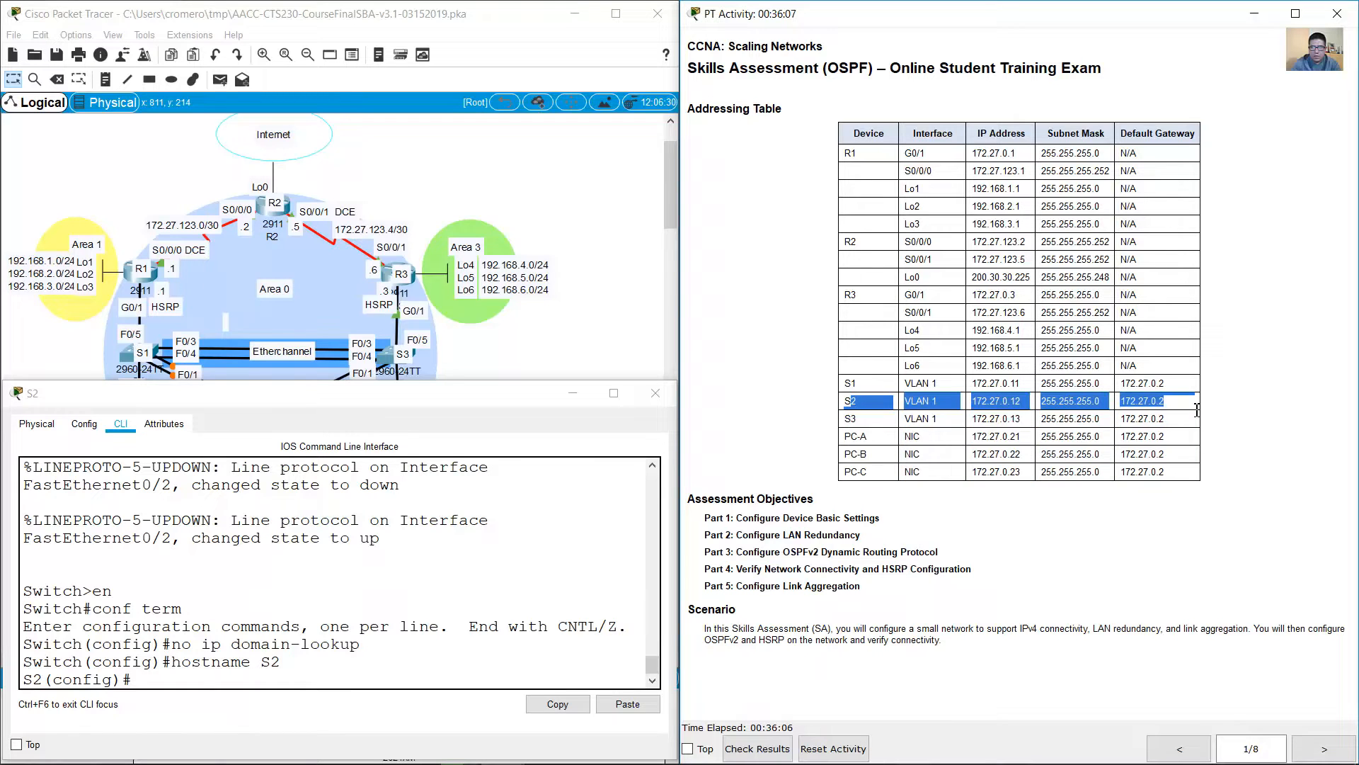
left_click(379, 660)
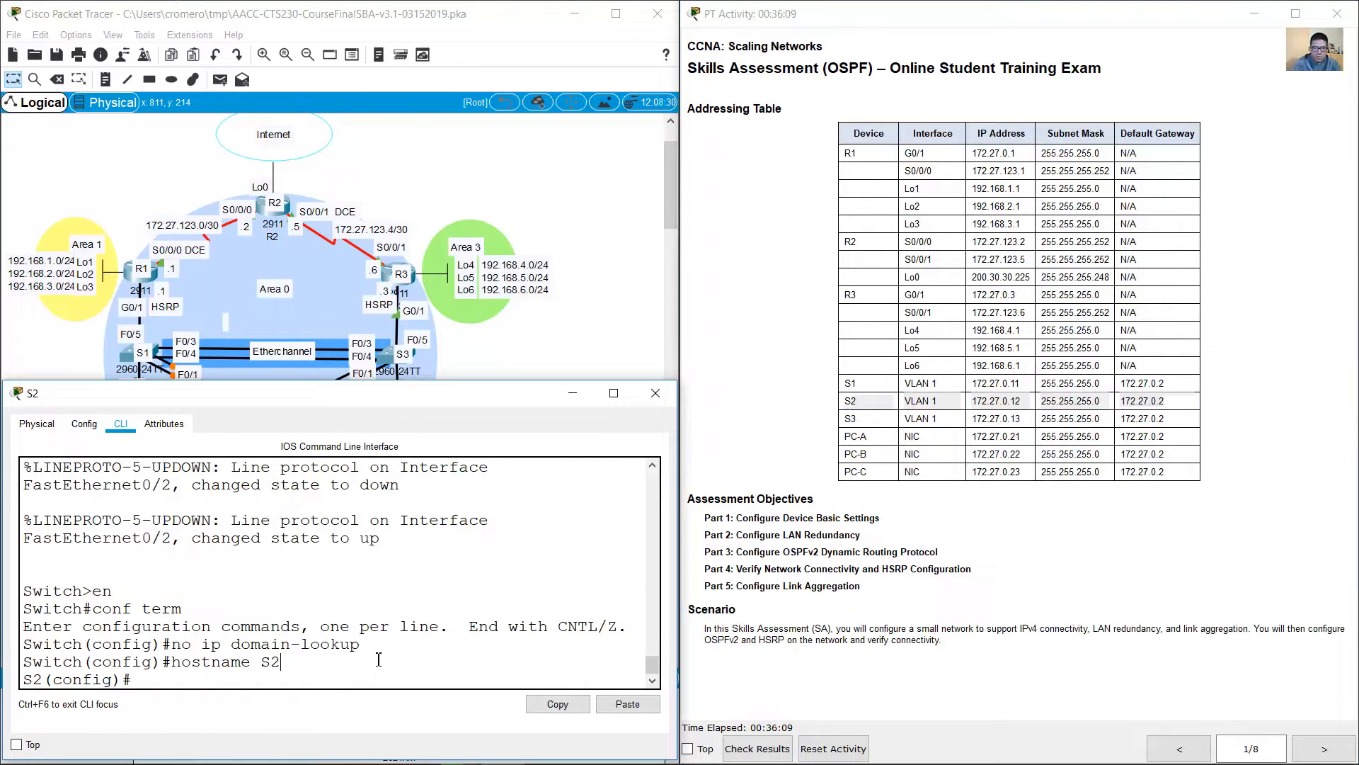
type("int vlan 1")
key("Return")
type("i")
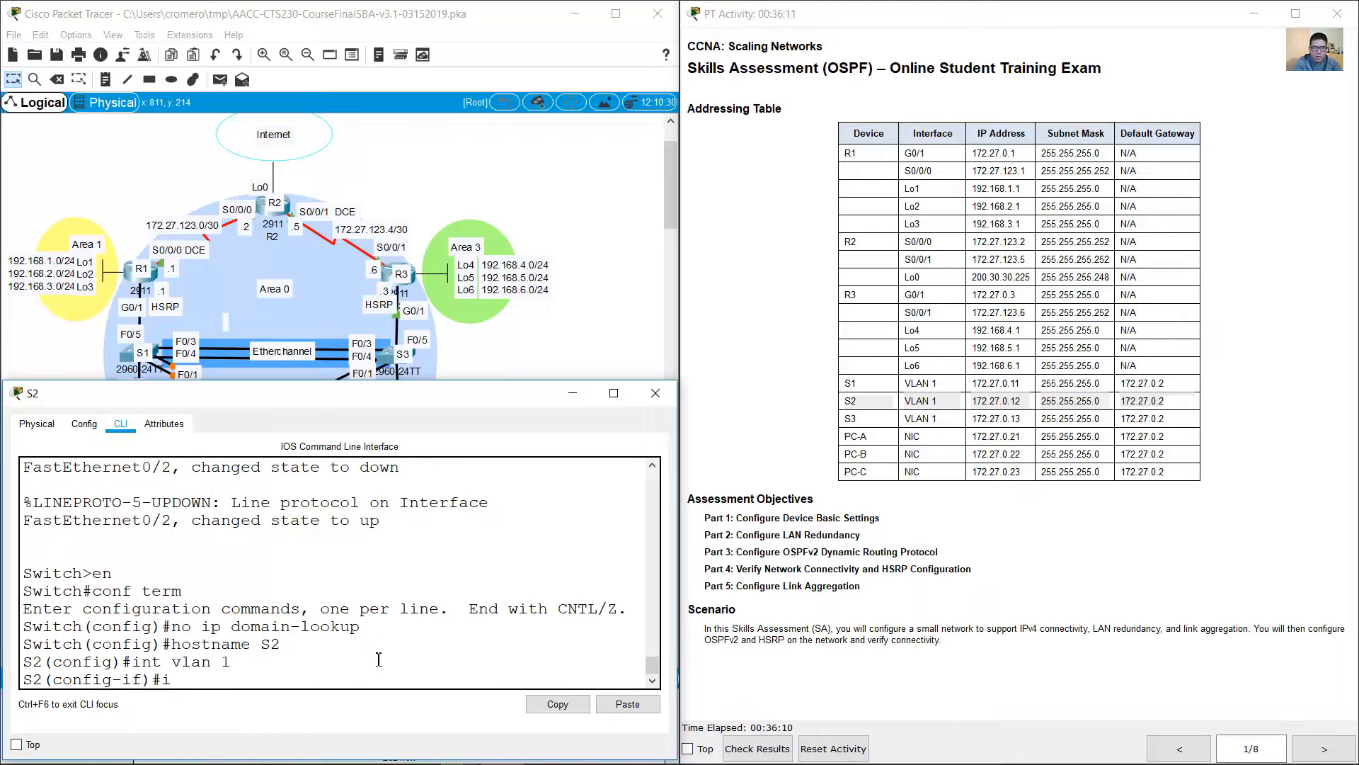
type("p address 172.27.0.12 255.255.255.0")
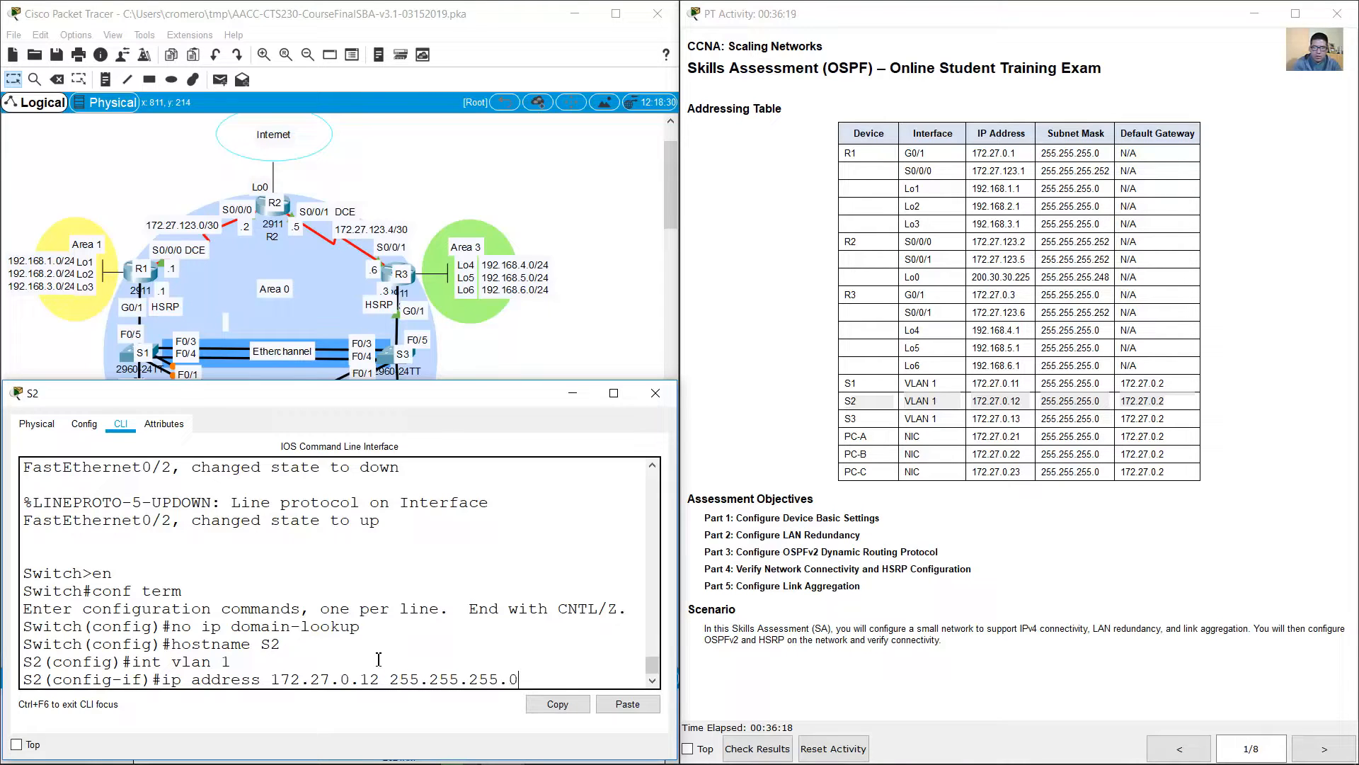
key("Return")
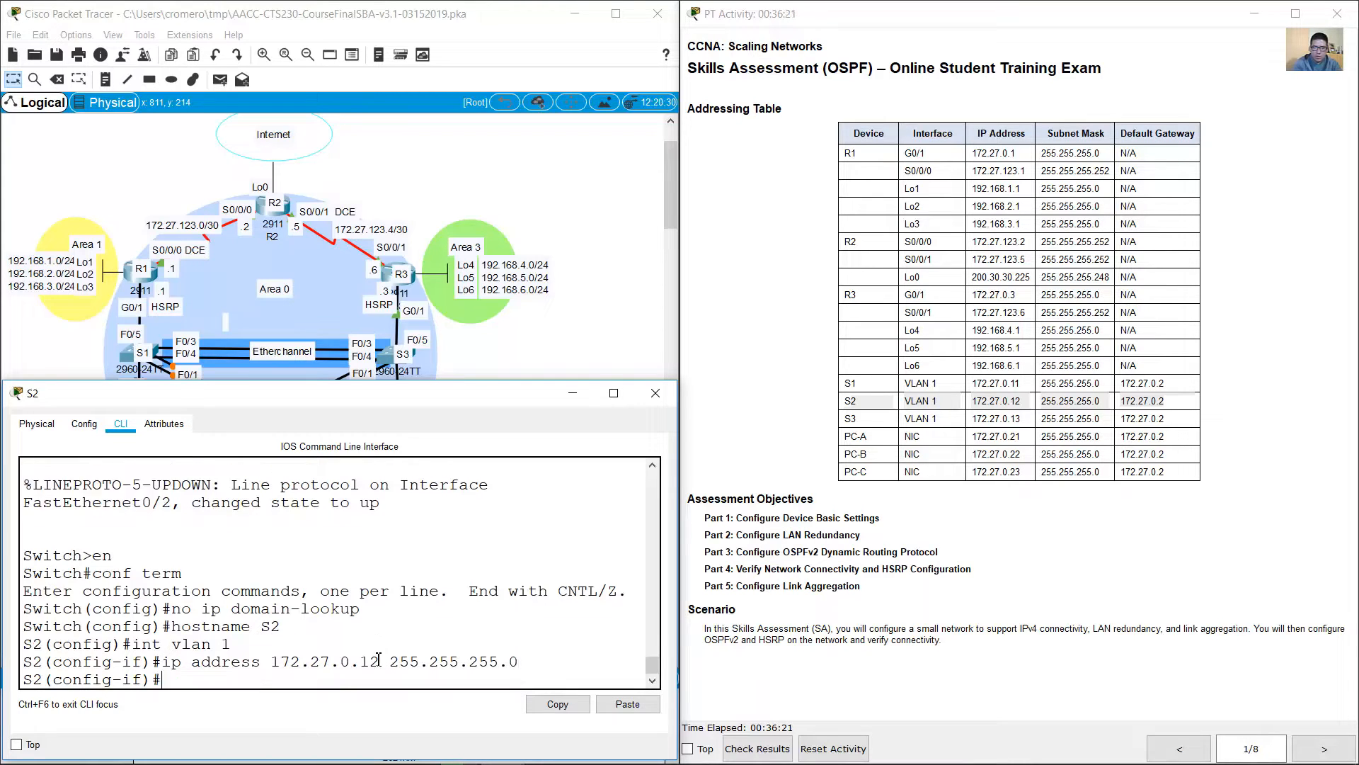
type("no shutdown")
key("Return")
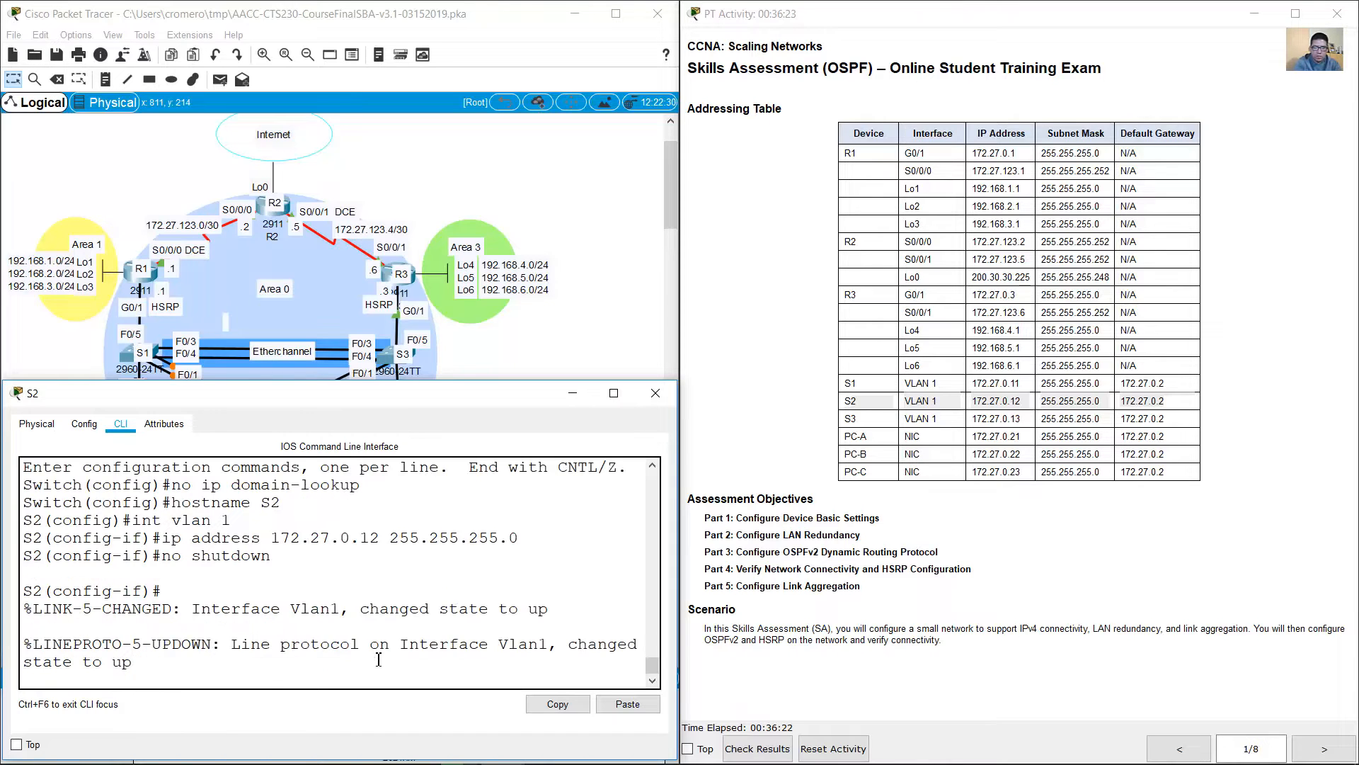
Step: Leave VLAN 1 interface configuration and set S2's default gateway to 172.27.0.2
type("exit")
key("Return")
type("ip")
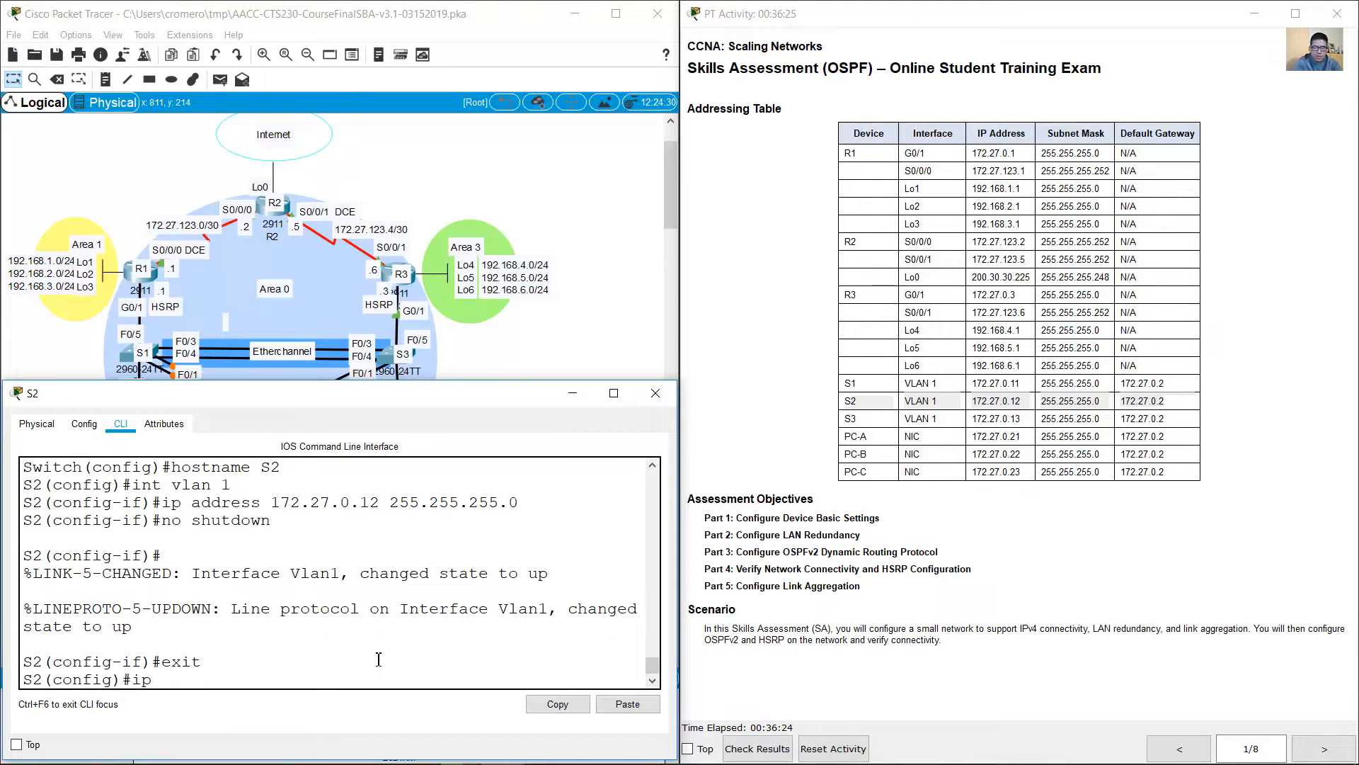
type(" default-gateway 172.27.0.2")
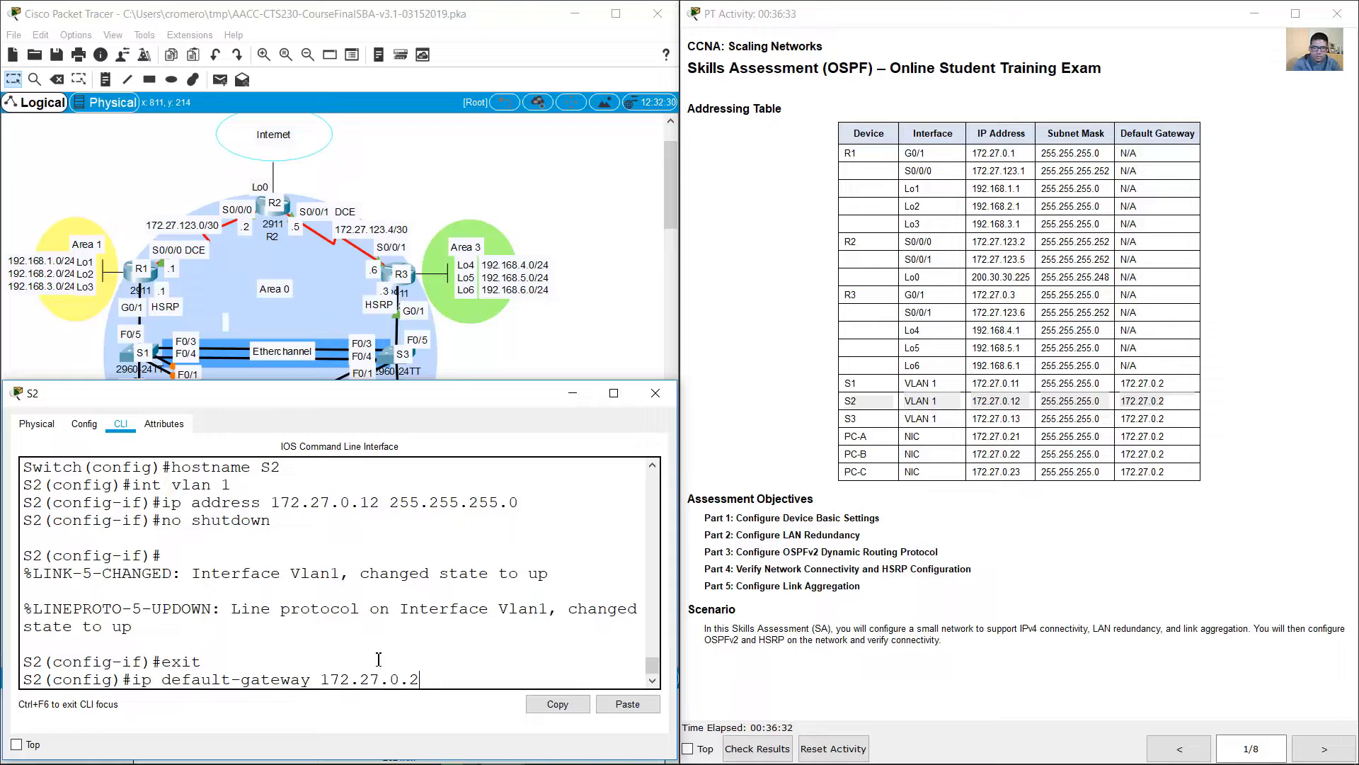
key("Return")
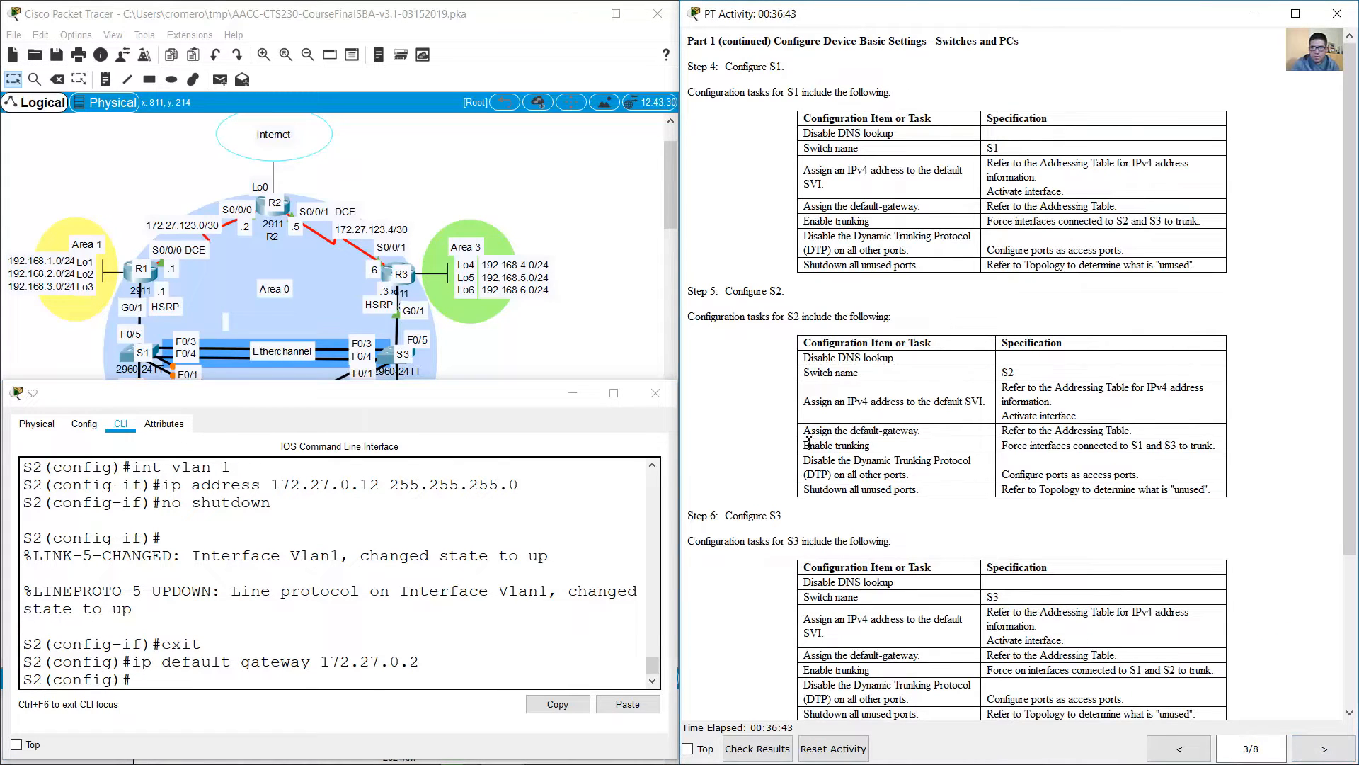
Step: Force S2's interfaces connected to S1 and S3, range f0/1-4, into trunk mode
left_click_drag(808, 444, 1218, 441)
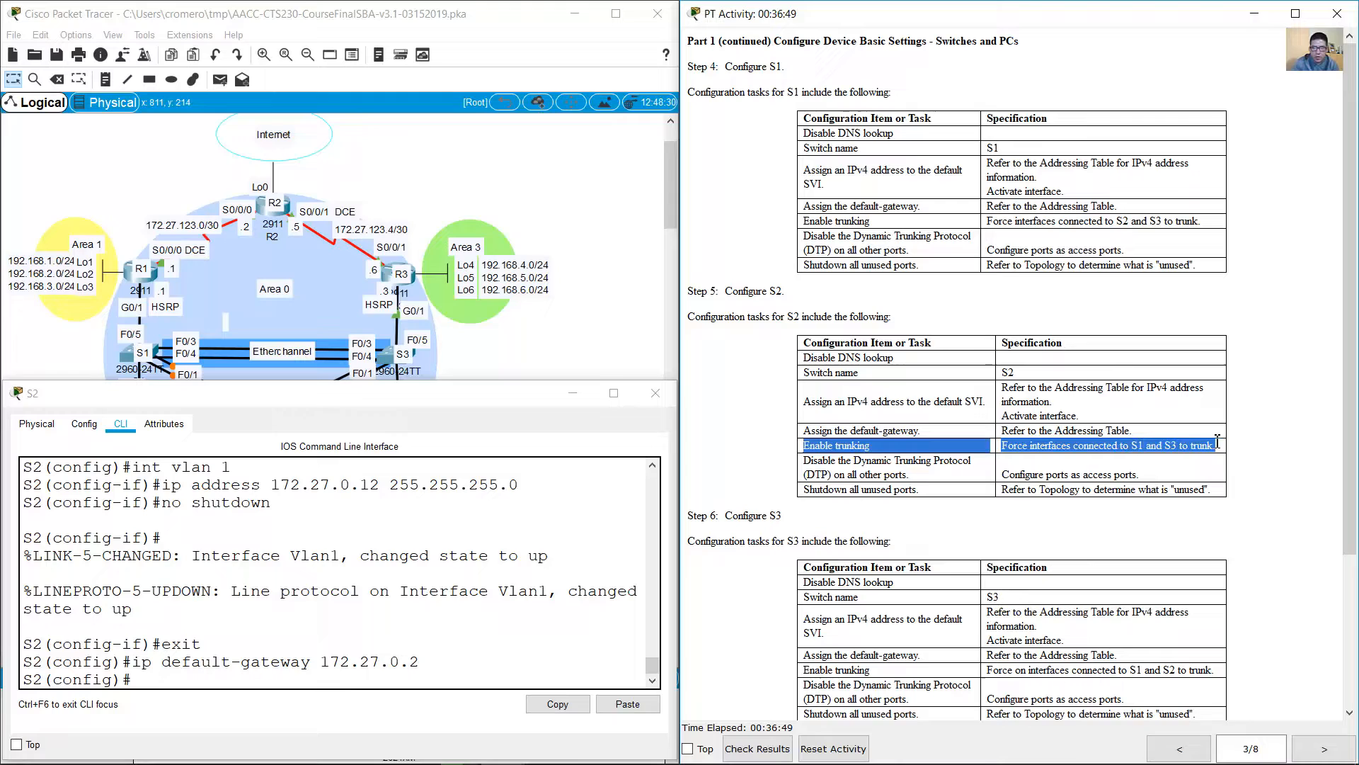
left_click(593, 358)
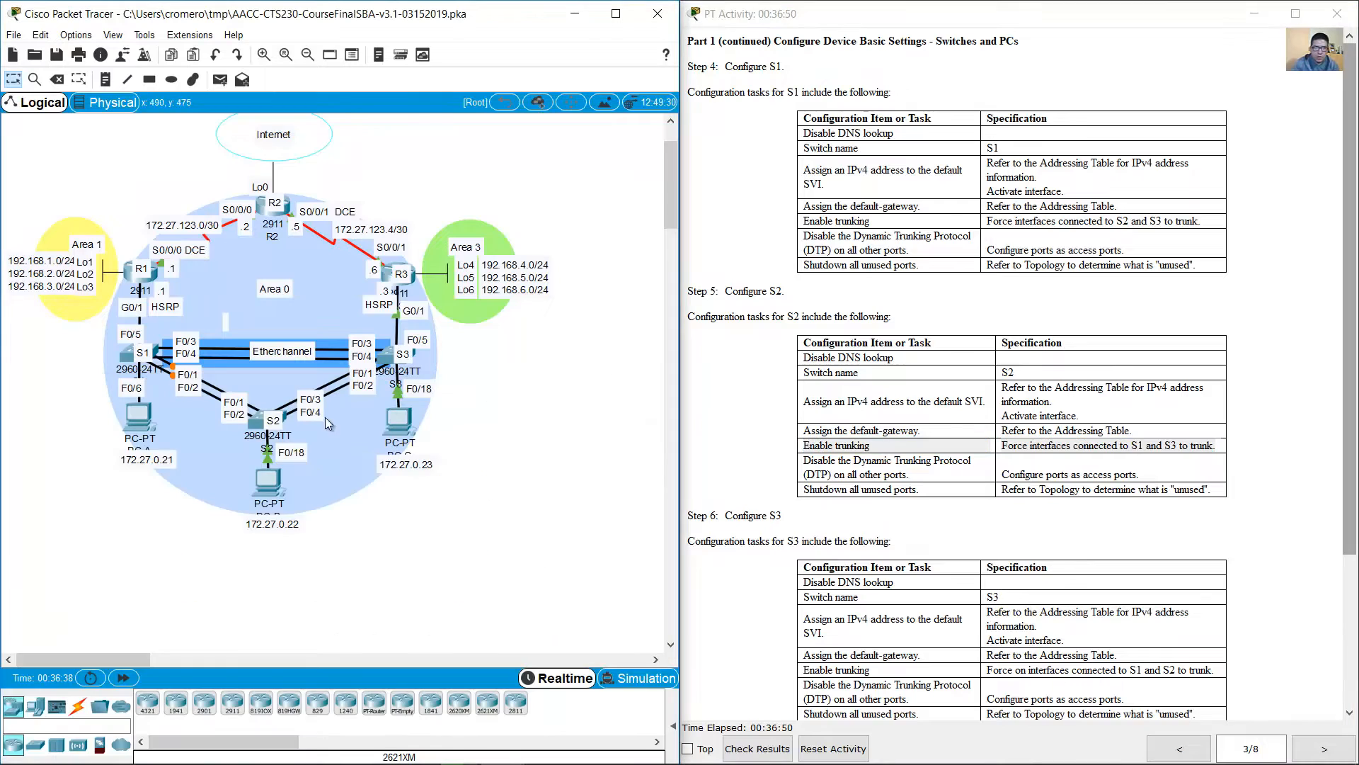
left_click(253, 422)
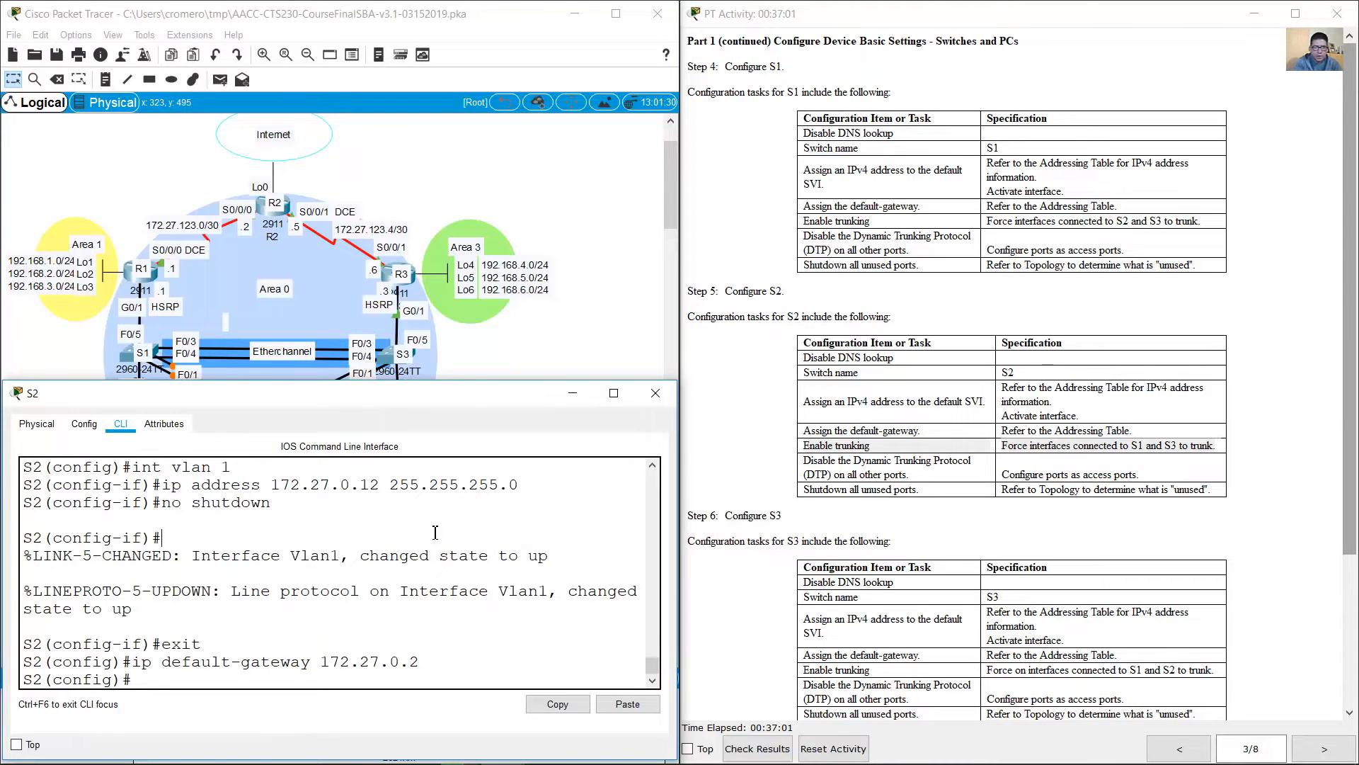
type("int range f0/")
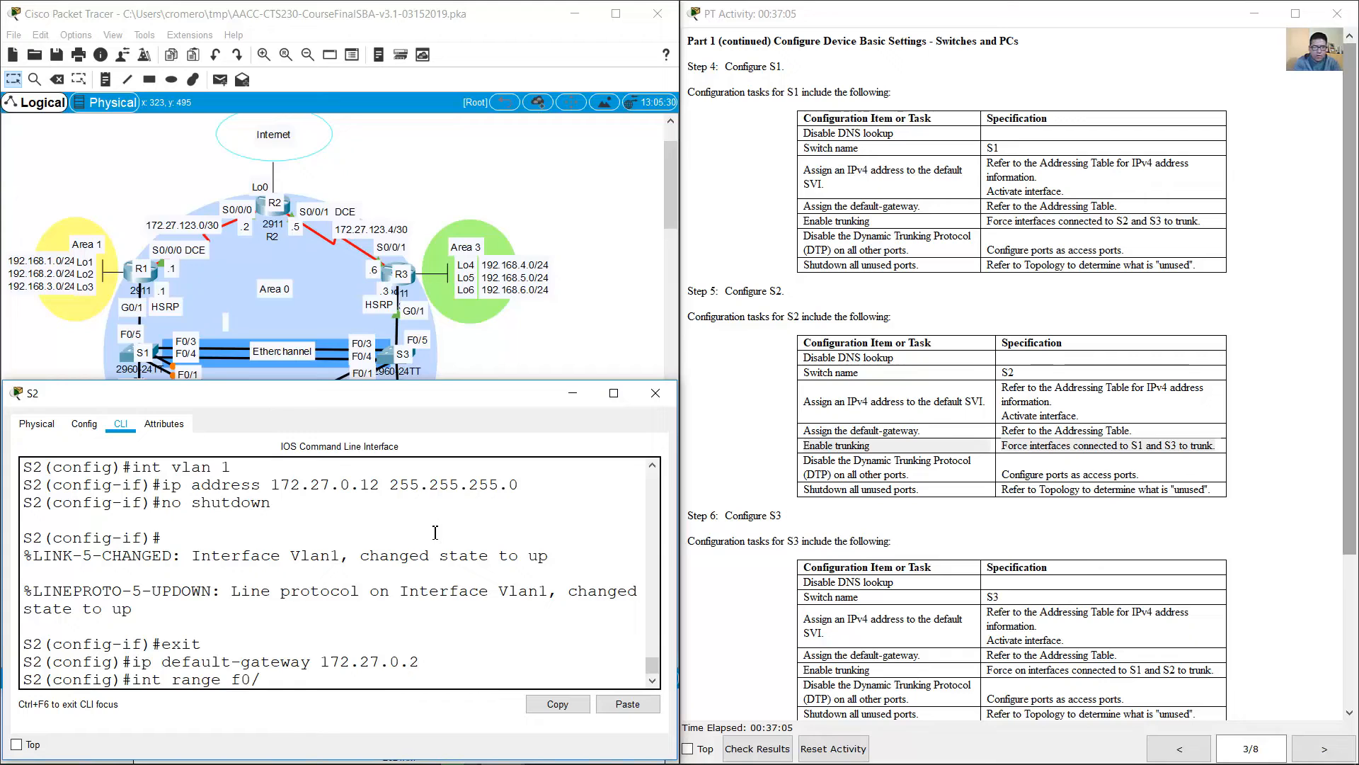
type("1-4")
key("Return")
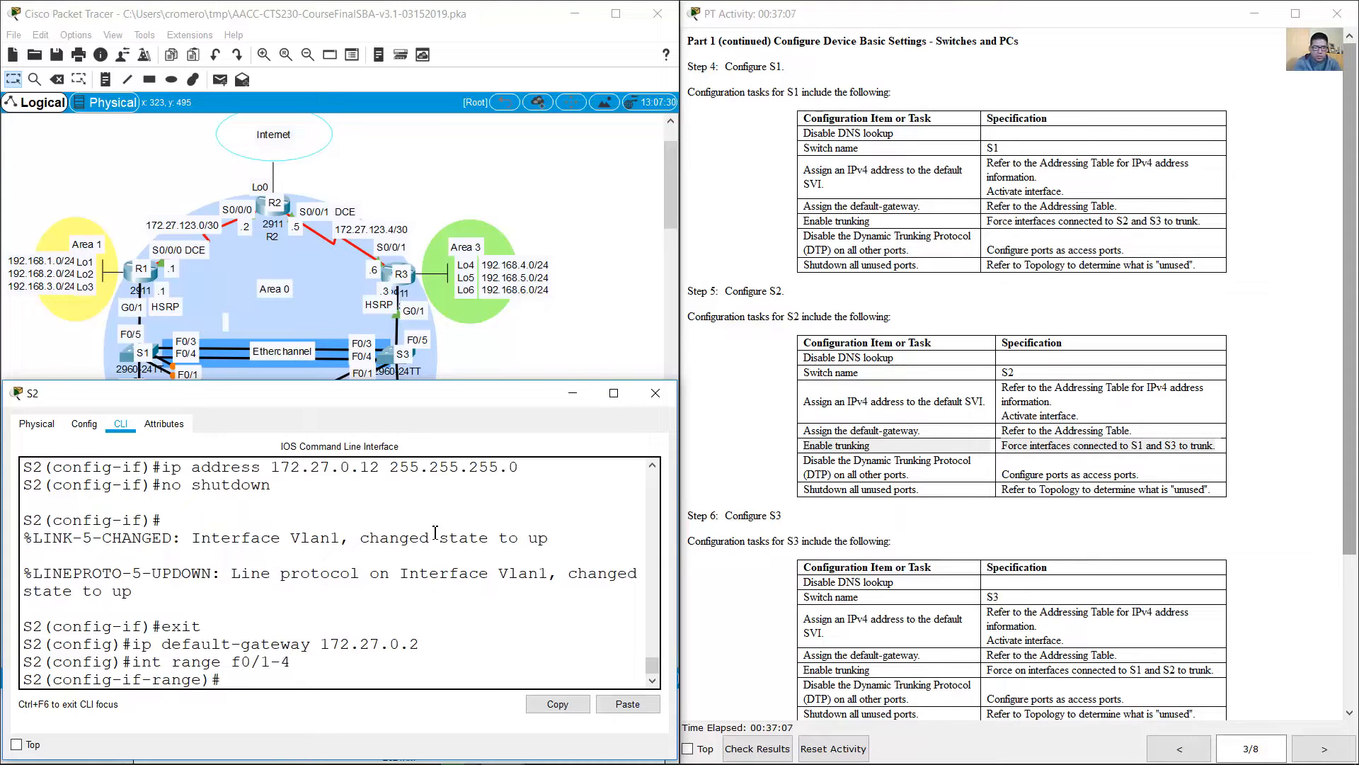
type("switchport mode trunk")
key("Return")
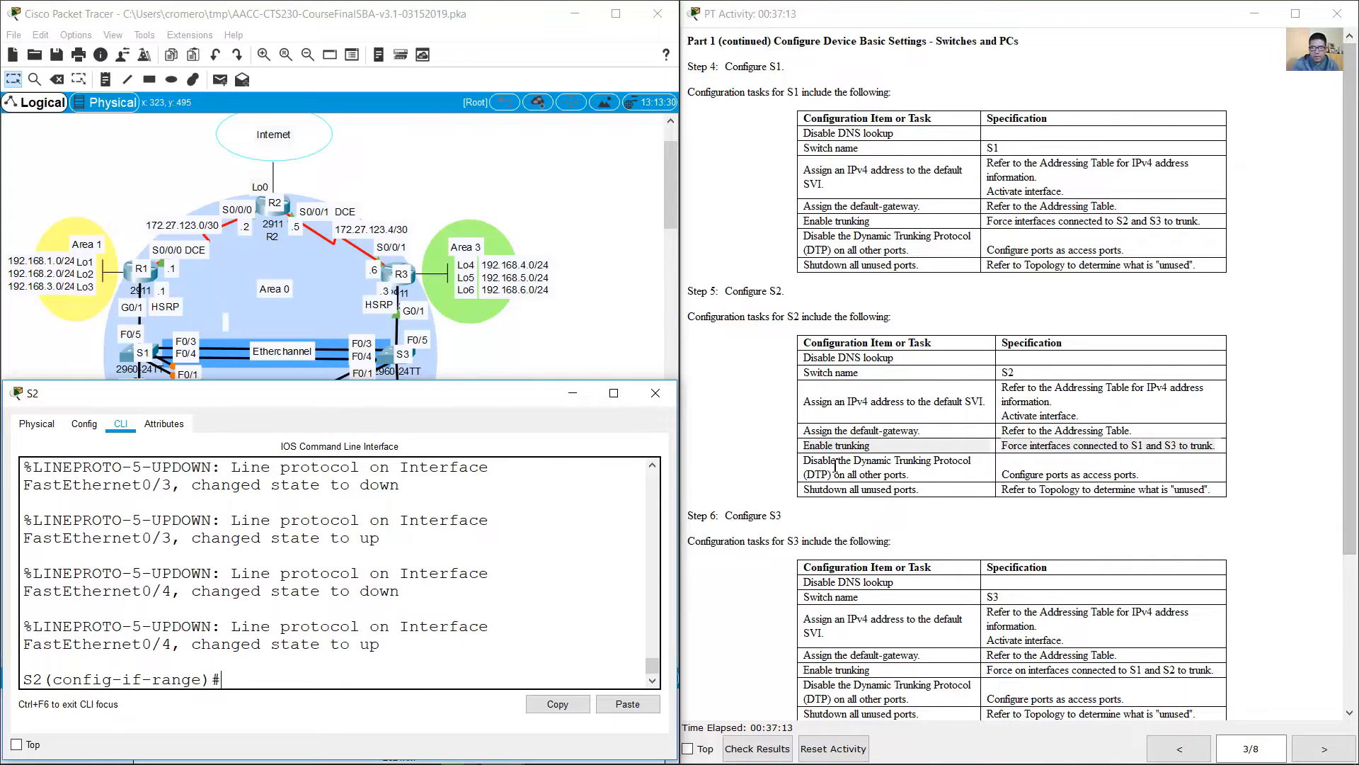
Step: Configure all of S2's other ports, range f0/5-24,g0/1-2, as access ports and return to global configuration mode
left_click_drag(810, 462, 1147, 476)
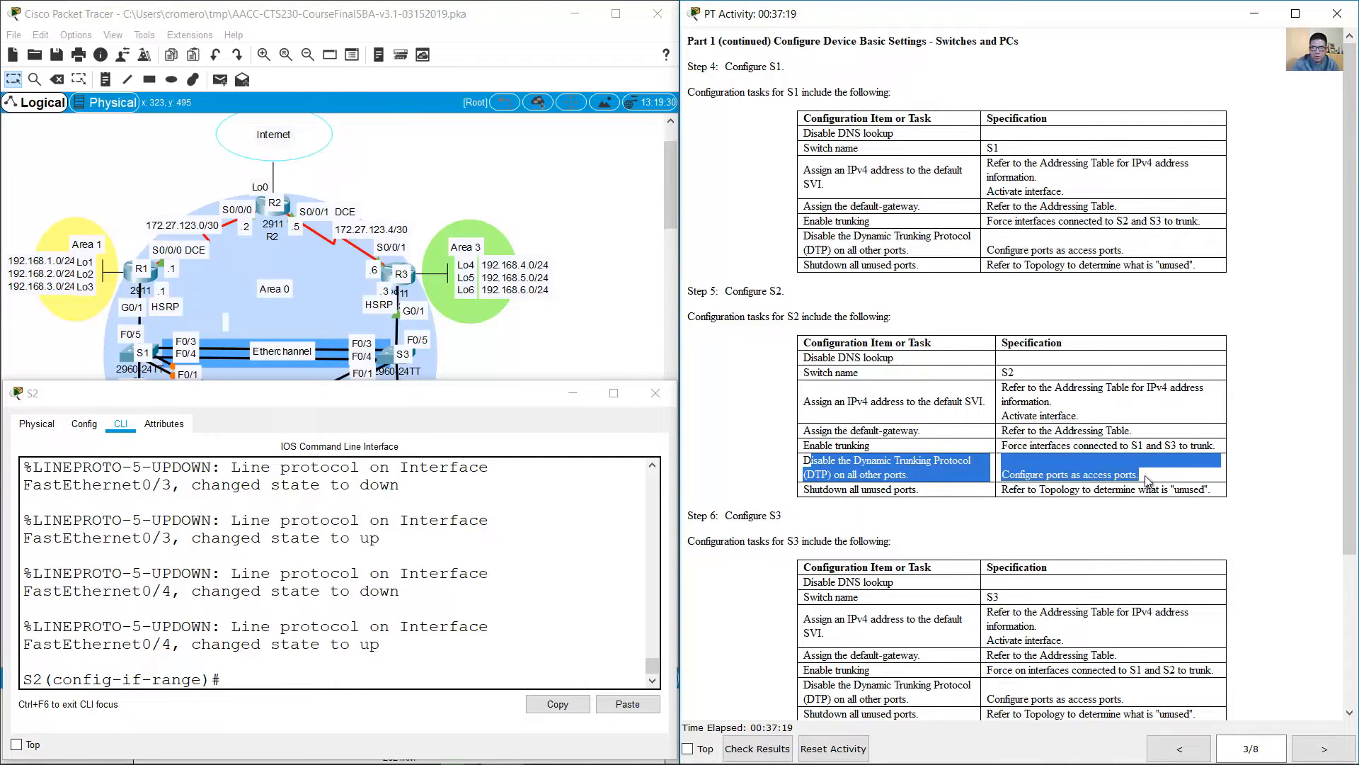
left_click(381, 406)
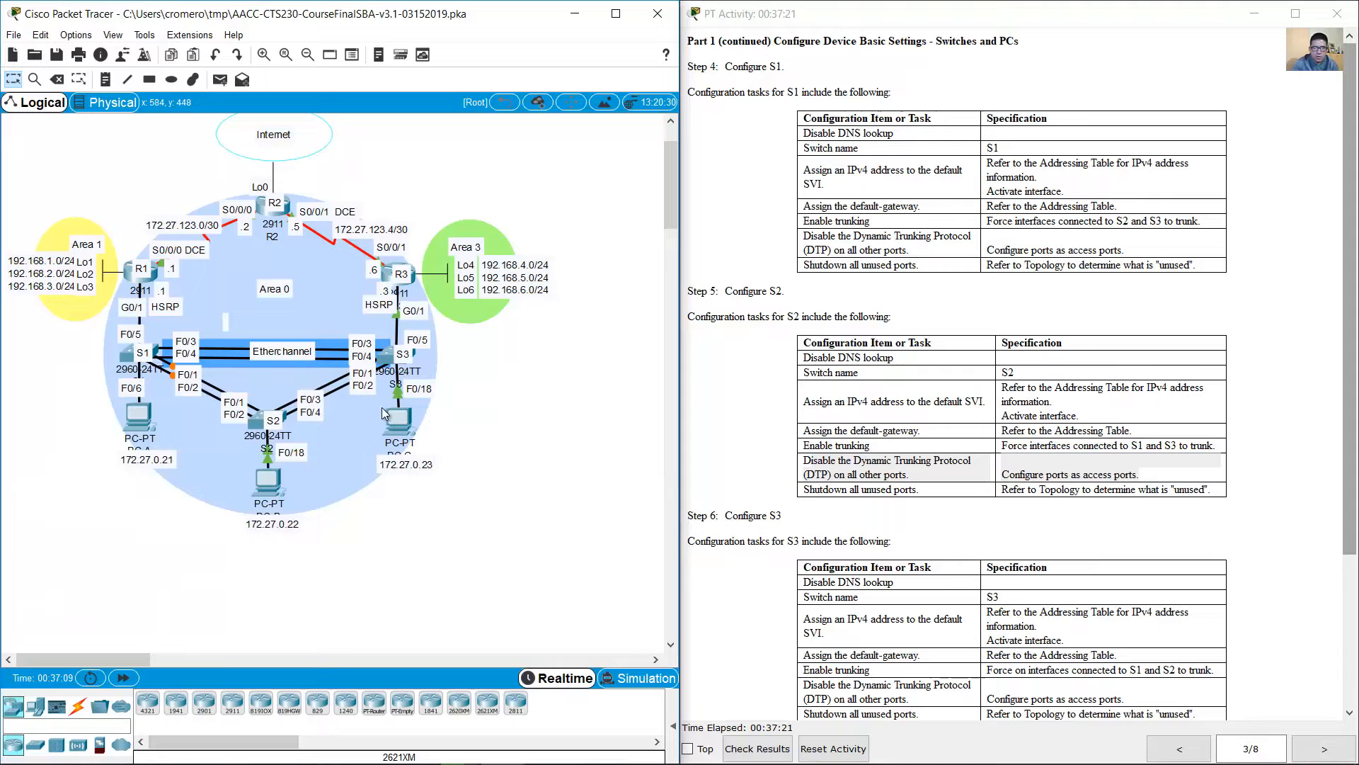
left_click(269, 426)
type("exit")
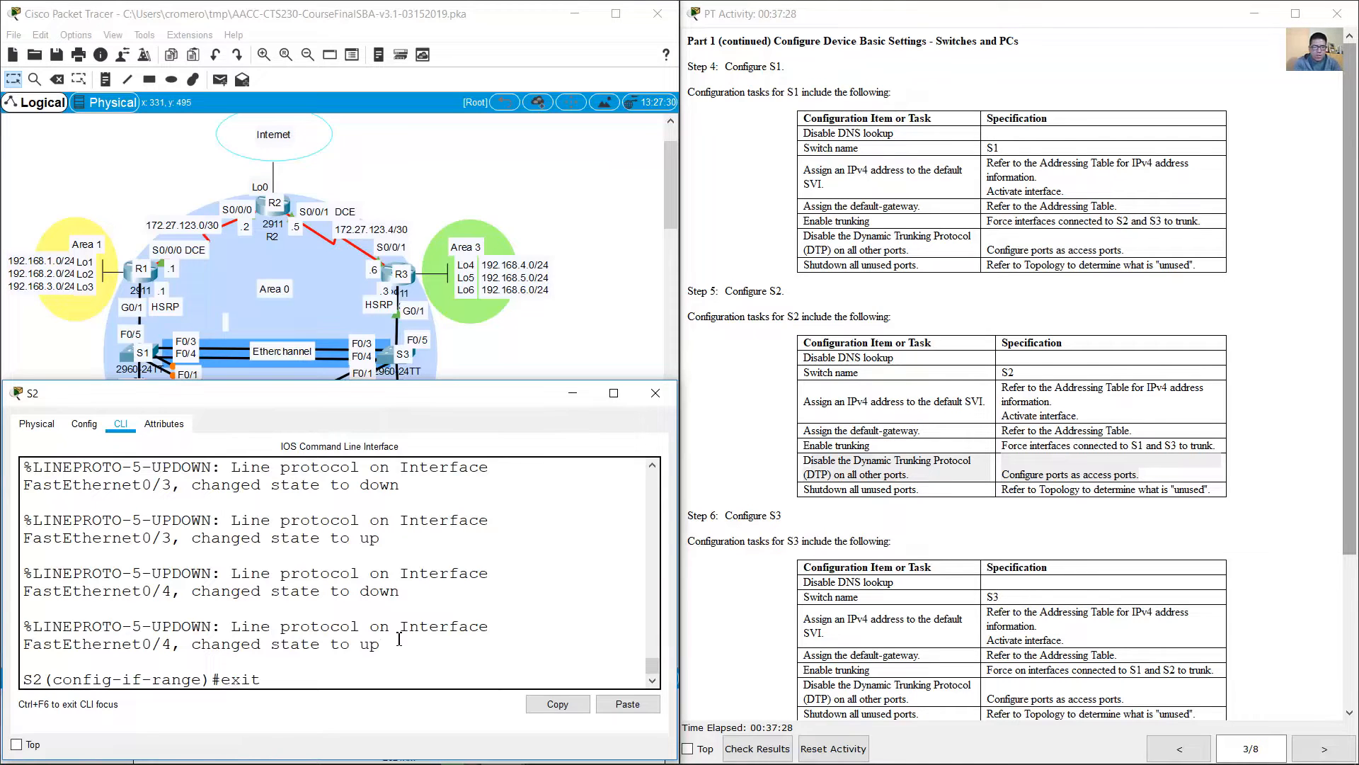
key("Return")
type("int range f0/1-4")
key("Up")
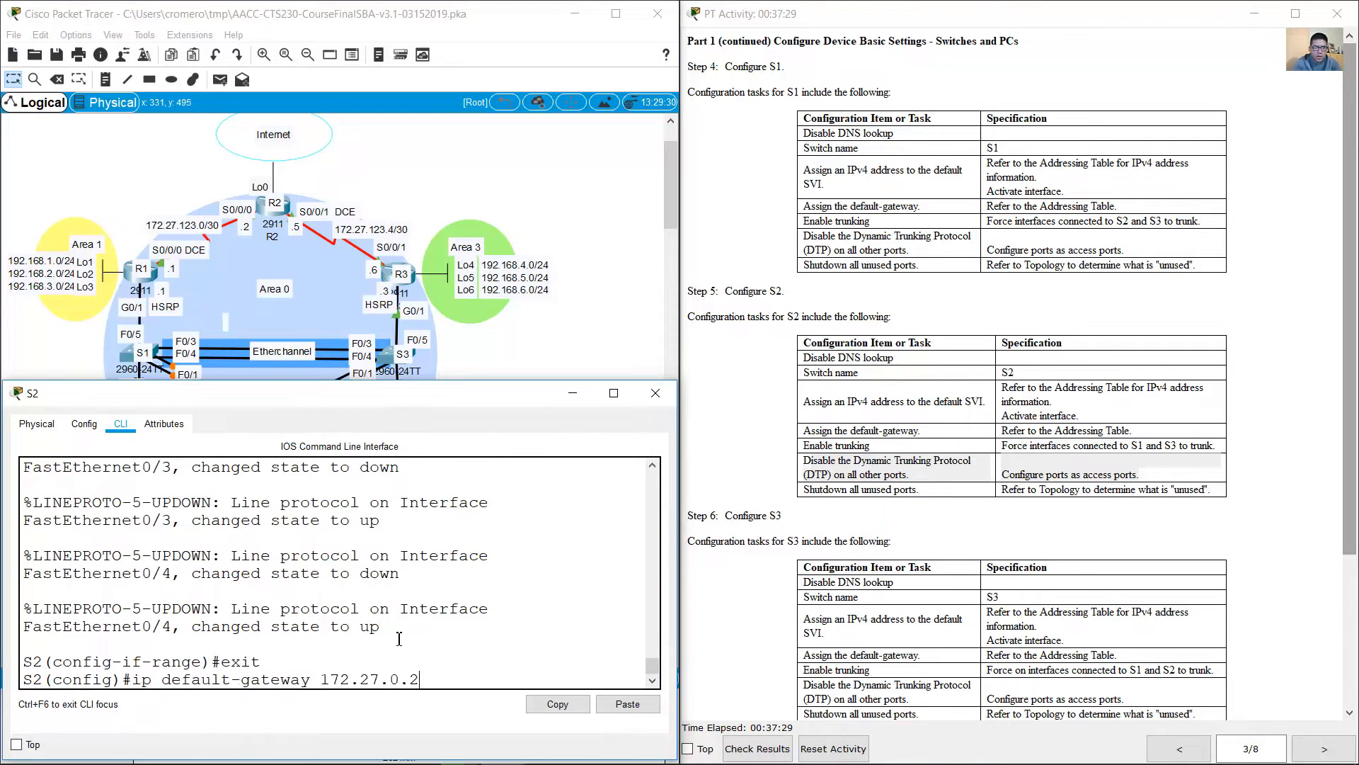
key("Down")
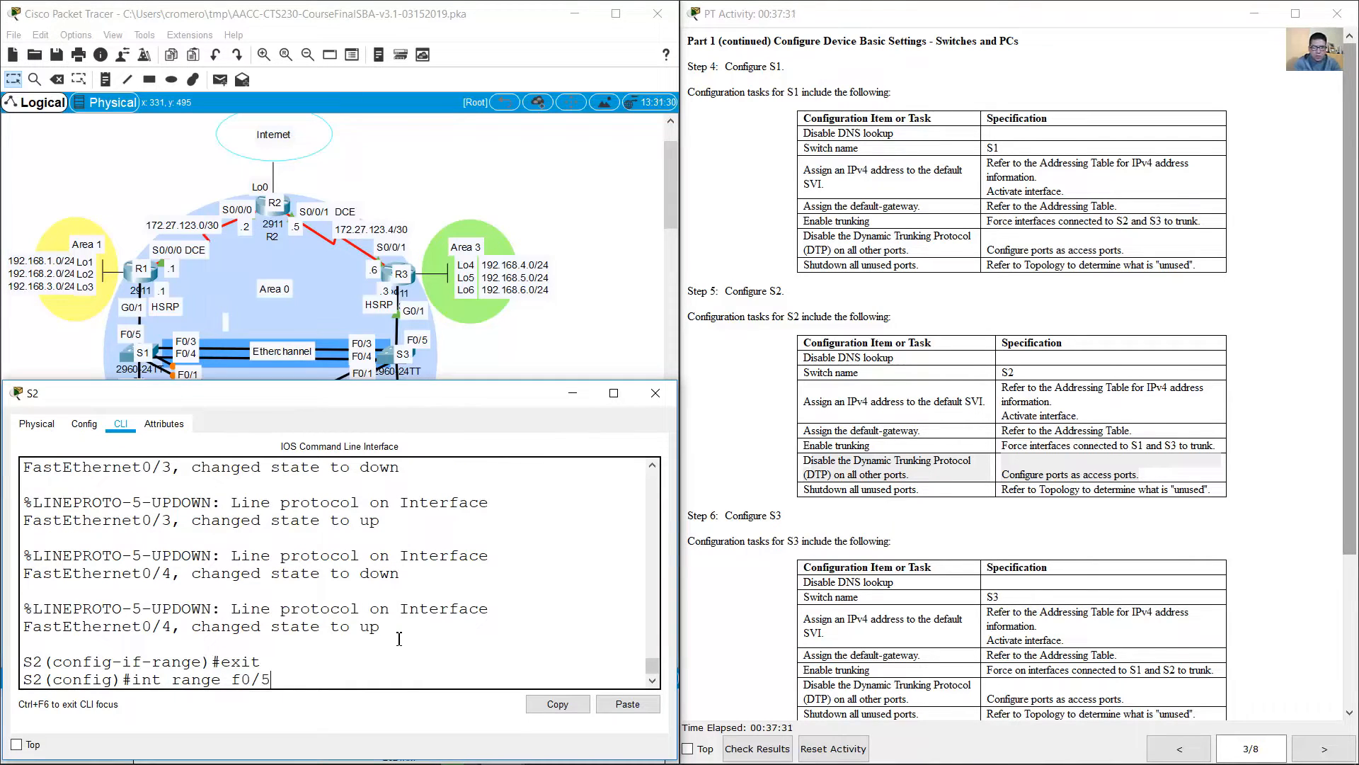
type("24,g0/1-3")
key("Return")
type("exit")
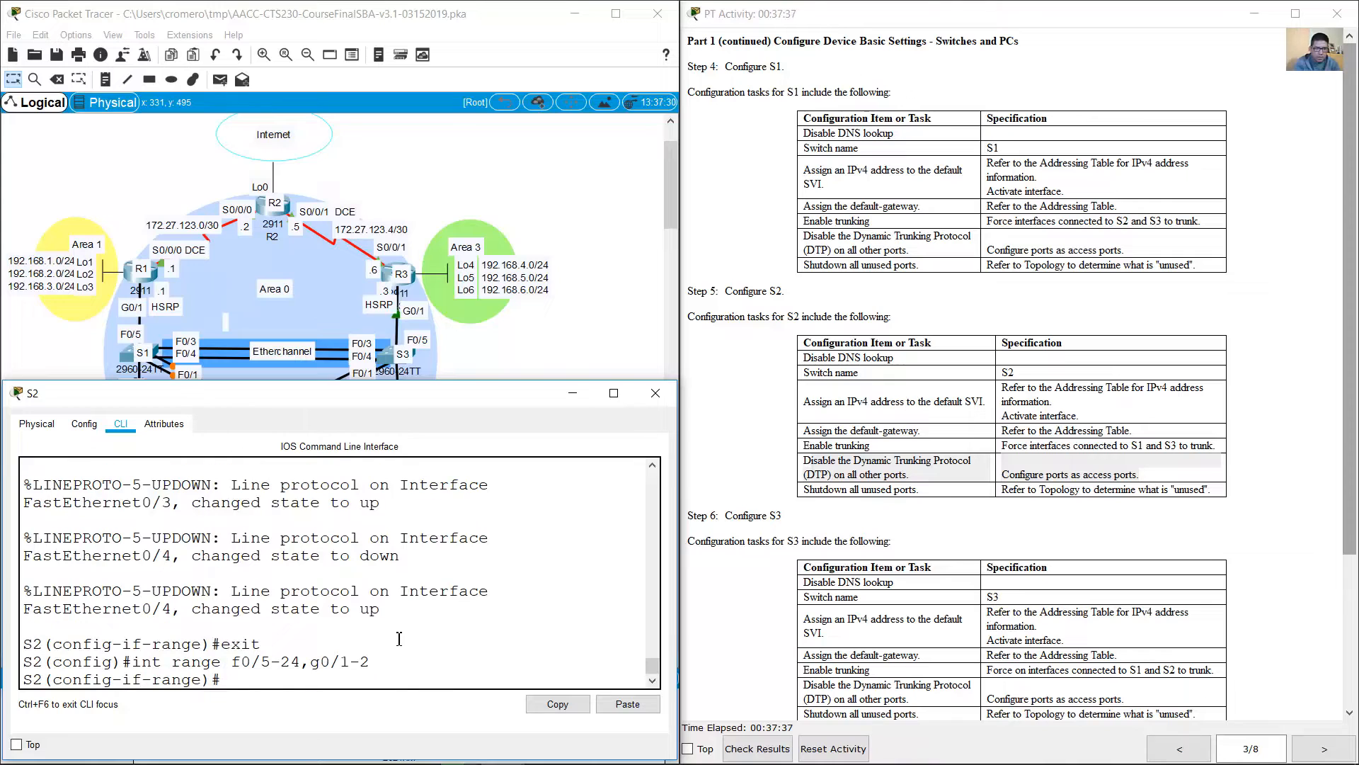
key("Up")
key("BackSpace")
key("BackSpace")
key("BackSpace")
key("BackSpace")
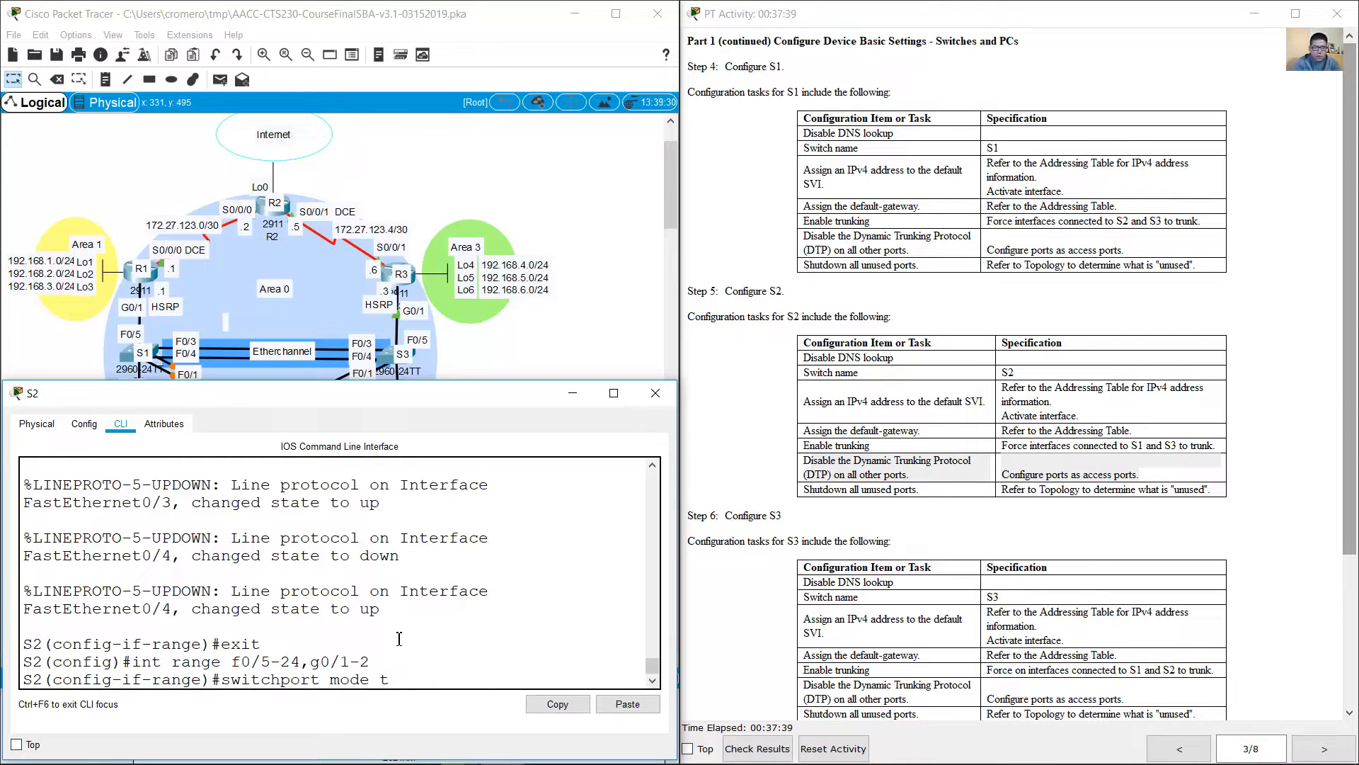
type("access")
key("Return")
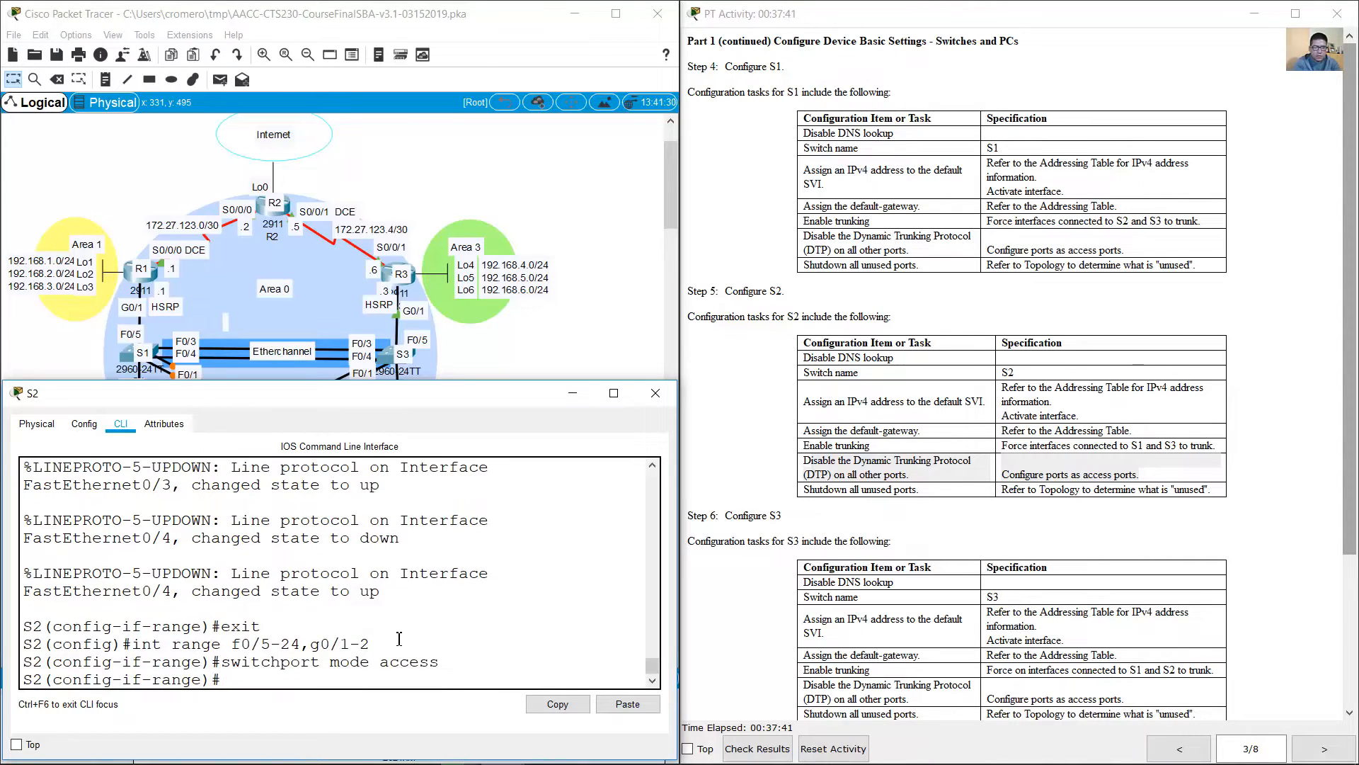
type("exit")
key("Return")
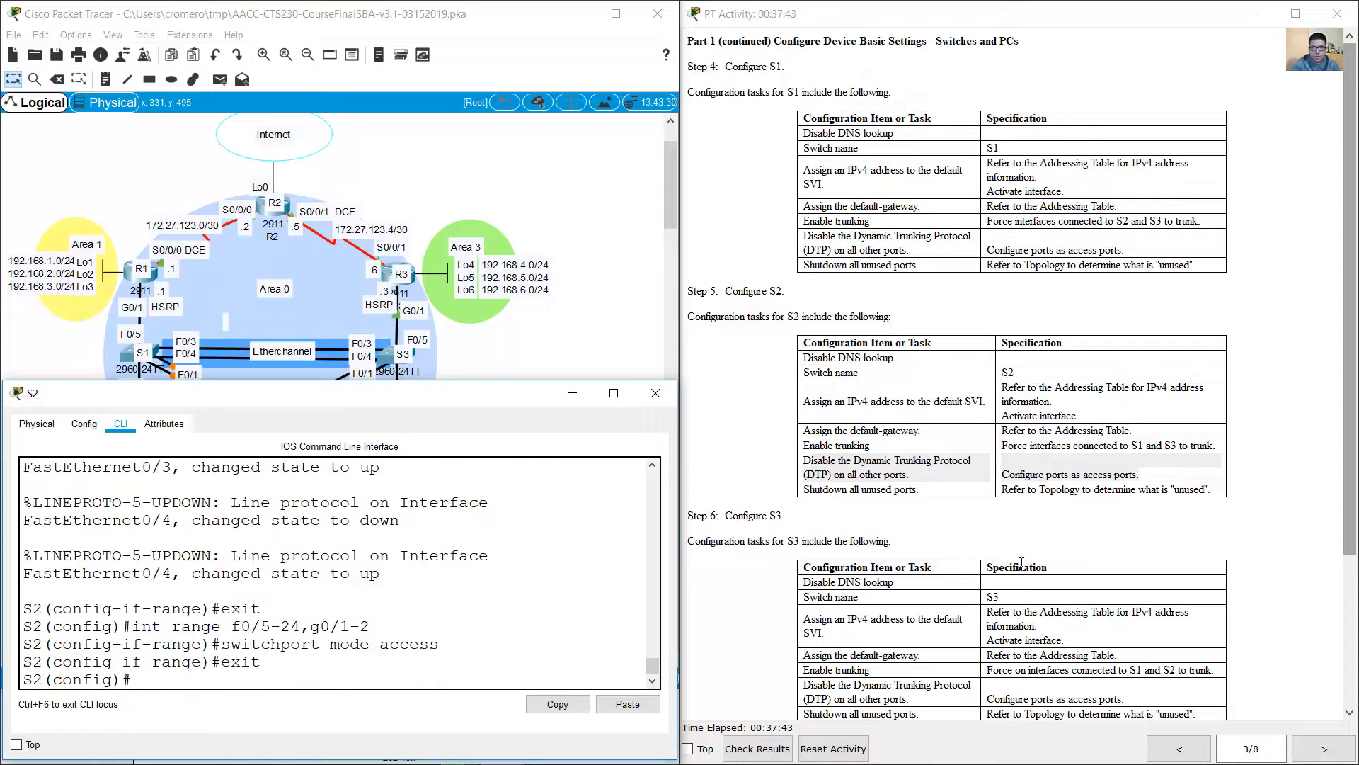
Step: Check the topology for S2's unused ports and shut down interface range f0/5-17,f0/19-24,g0/1-2
left_click(832, 493)
left_click_drag(832, 494, 1190, 490)
left_click(546, 370)
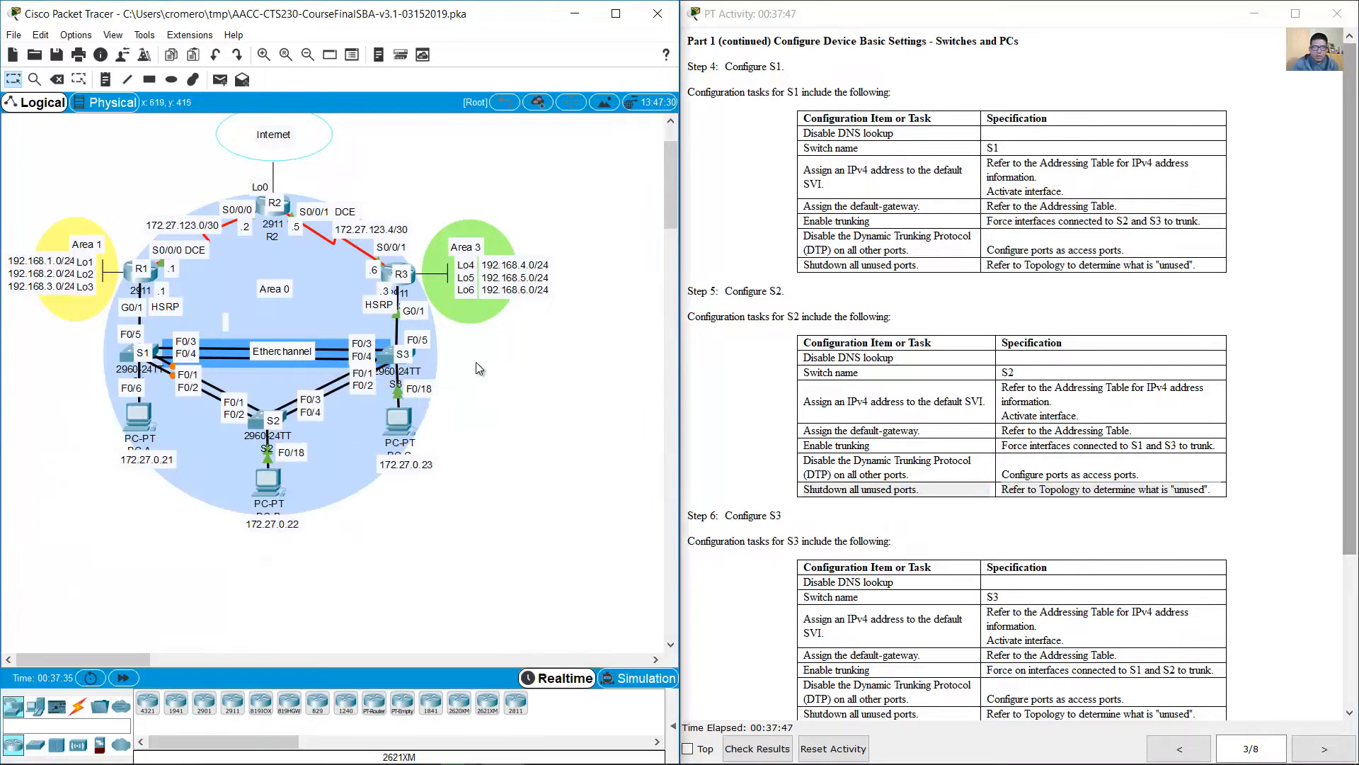
left_click(257, 422)
type("int range f0/5-24,g0/1-2")
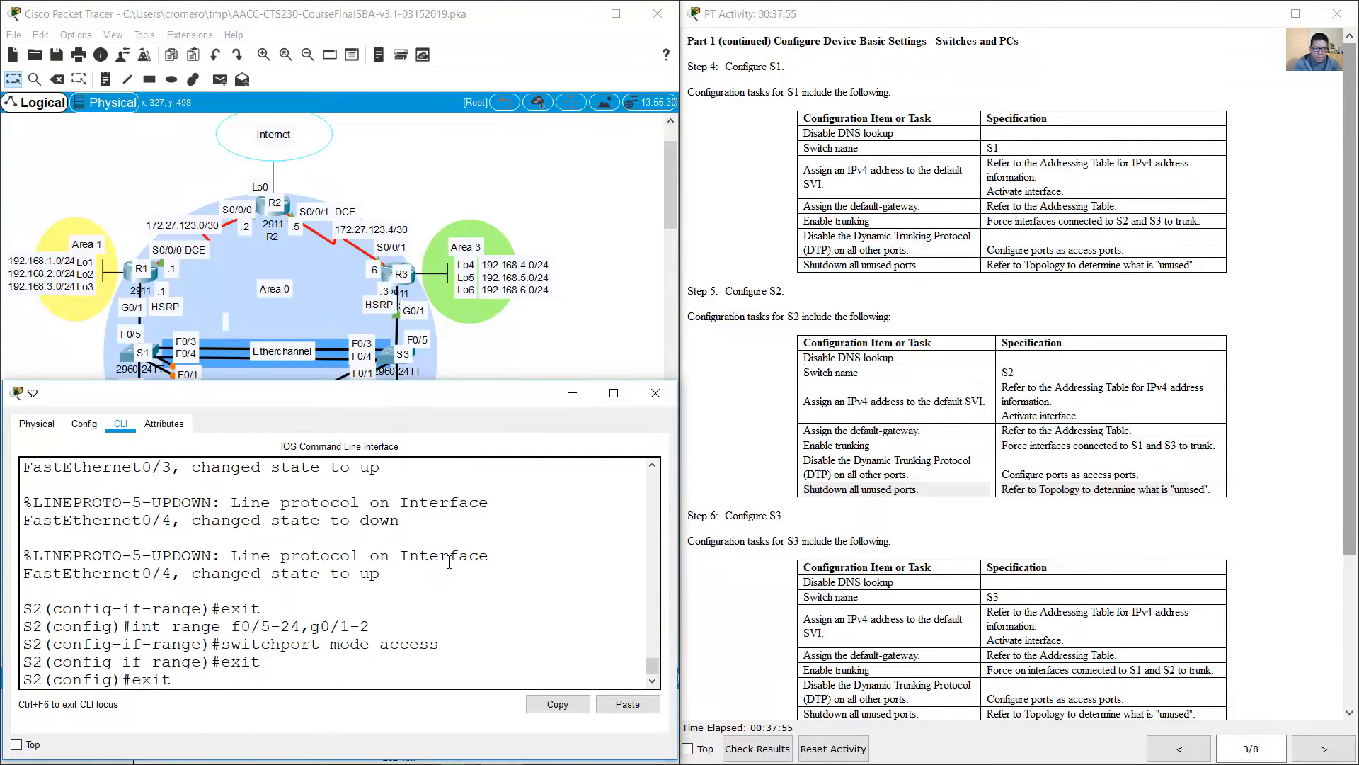
key("Left")
key("Left")
key("Left")
key("Left")
key("Left")
key("Left")
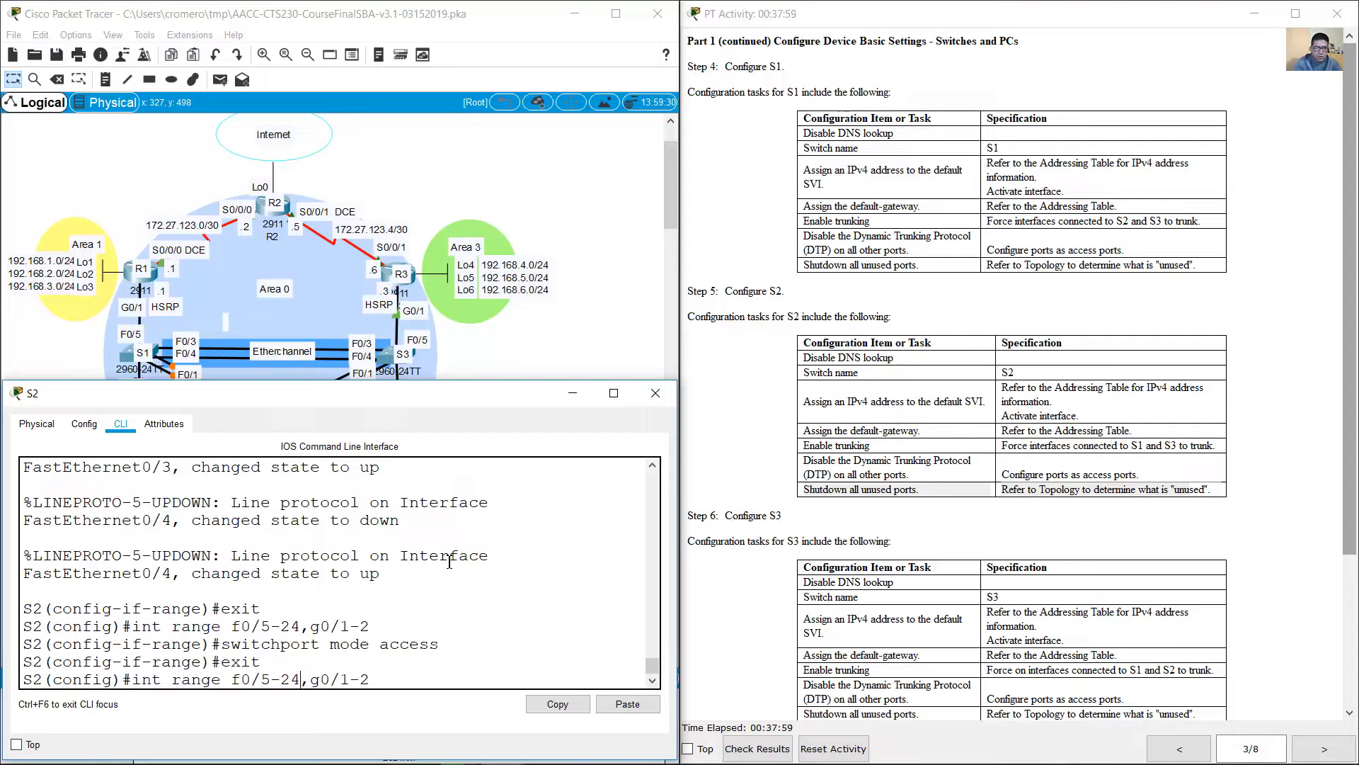
key("BackSpace")
key("BackSpace")
type("17,")
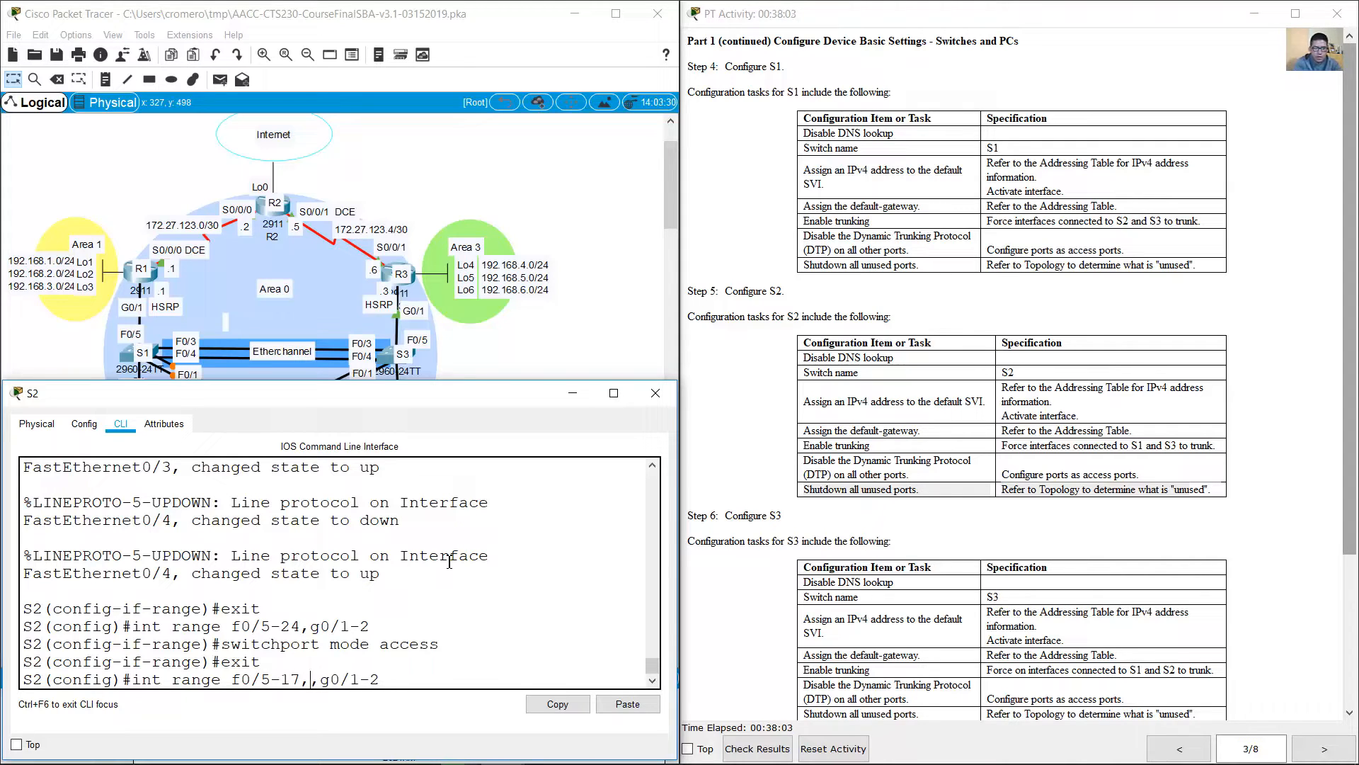
type("f0/19-24")
left_click(500, 374)
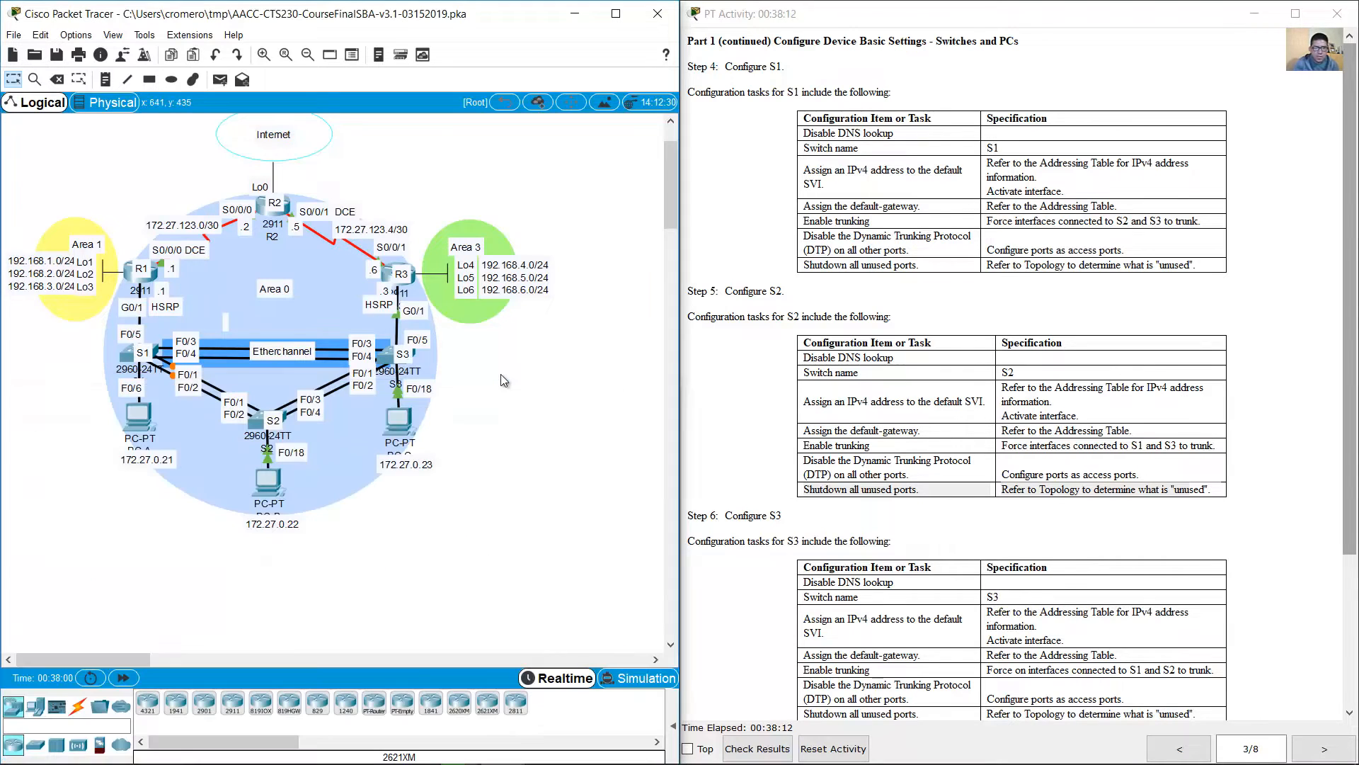
left_click(253, 422)
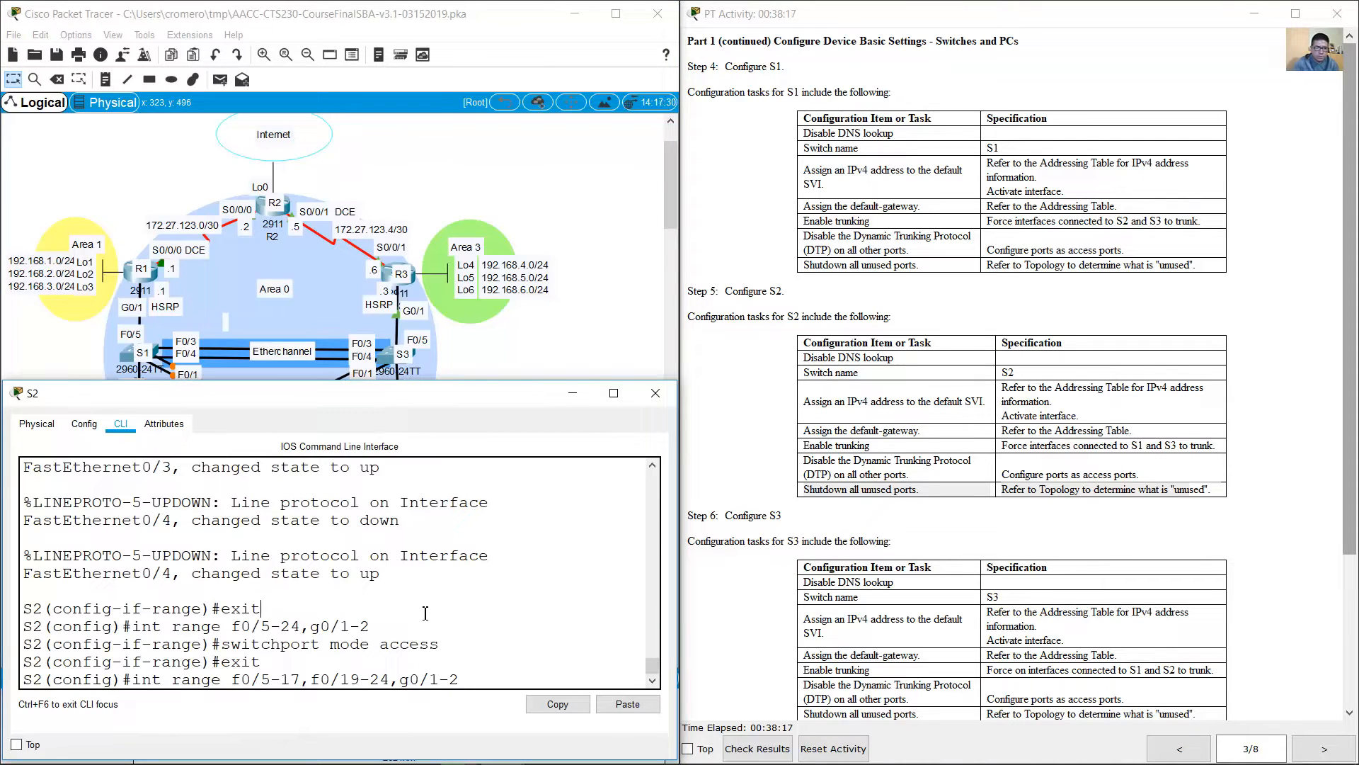
key("Return")
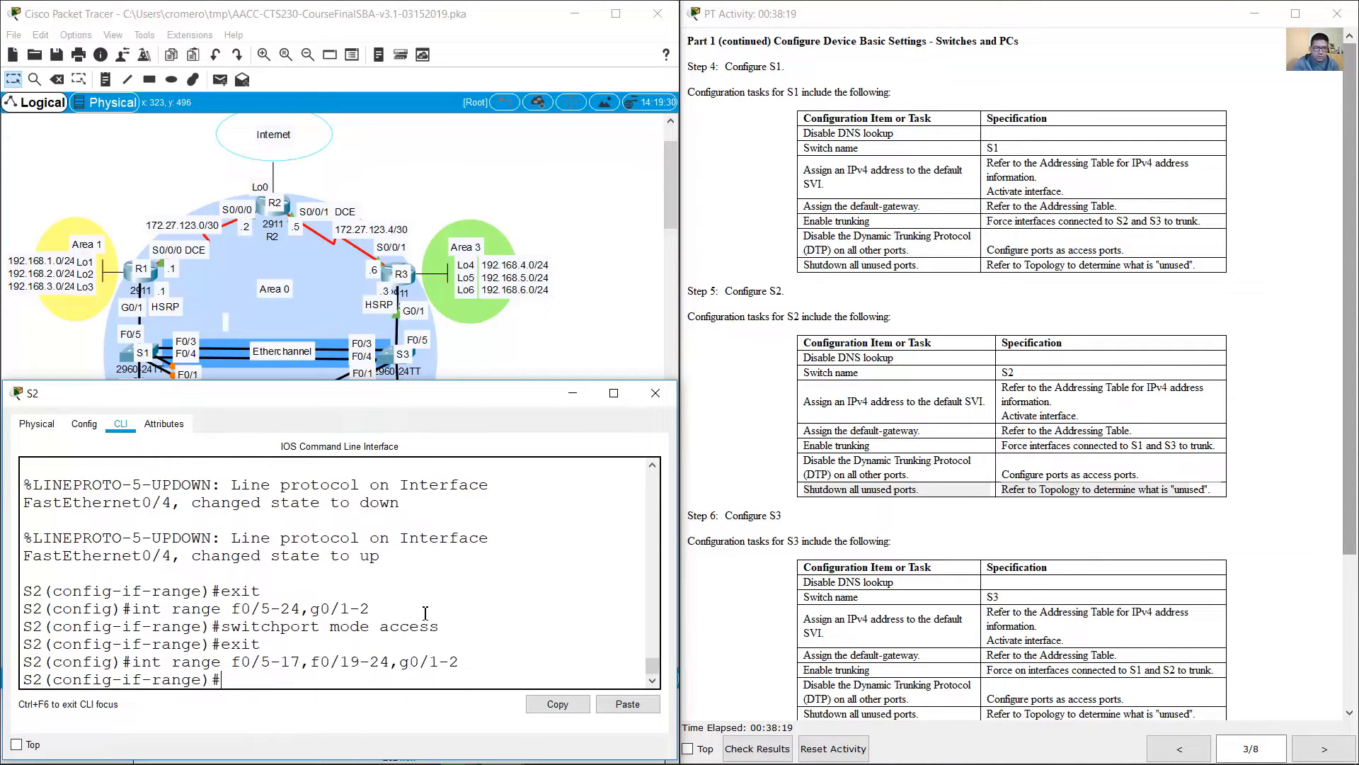
type("shutdown")
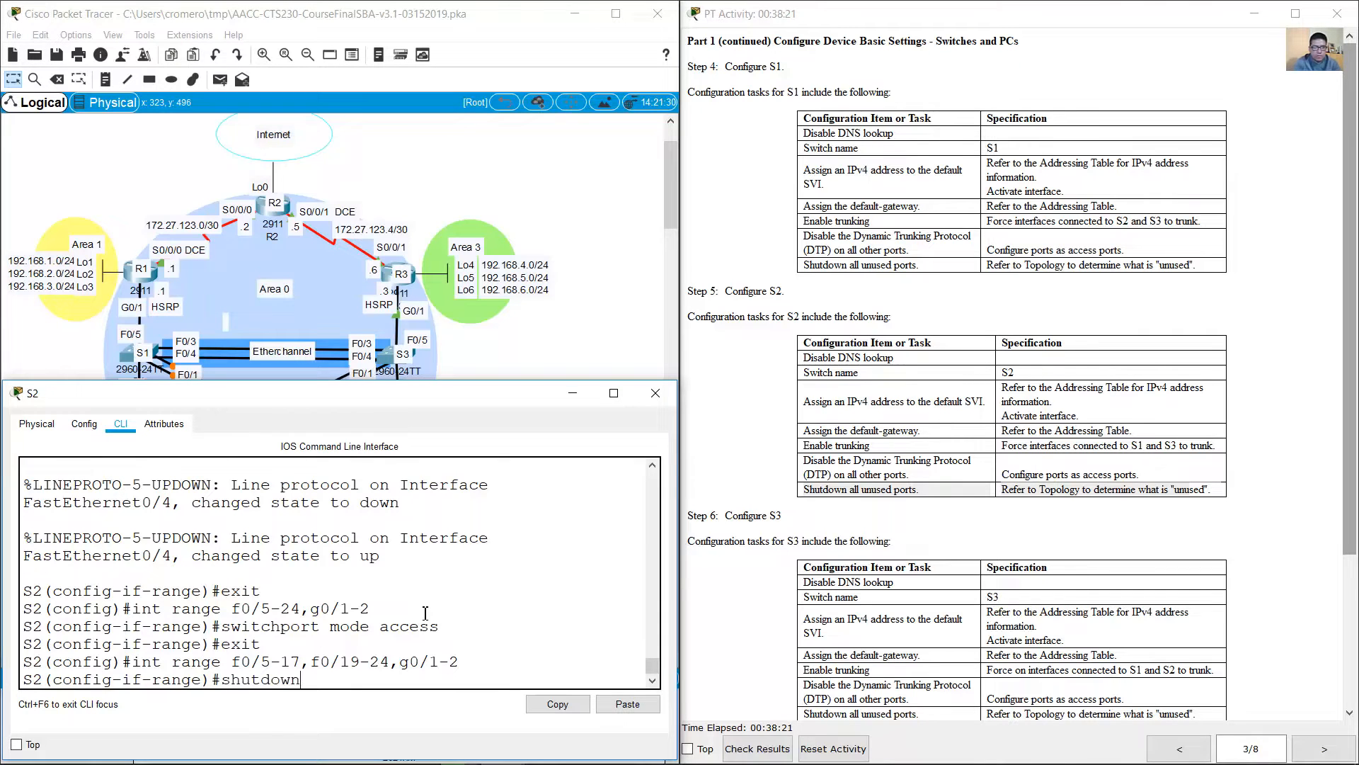
key("Return")
key("Return")
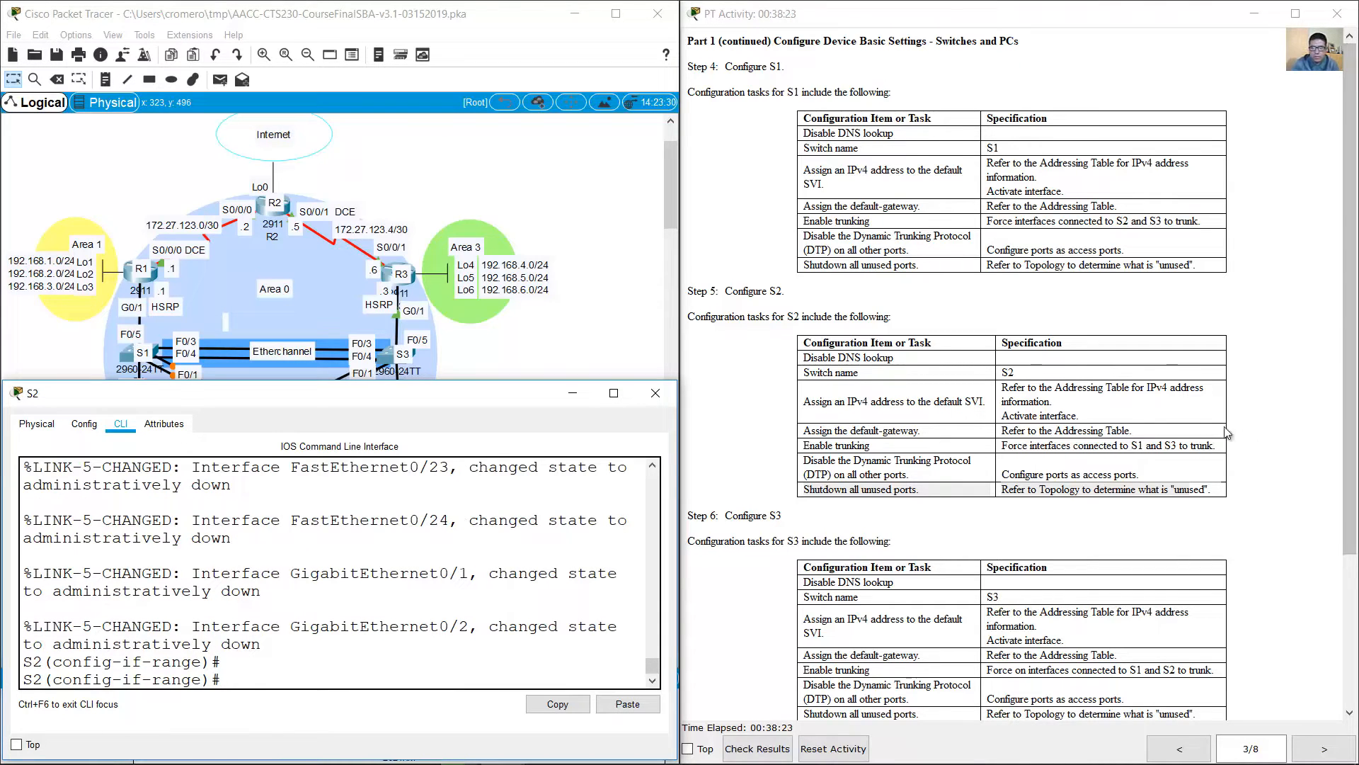
Step: Put S2's console away, review the Step 6 tasks for S3, and open S3's command line in an enlarged window
left_click(1026, 469)
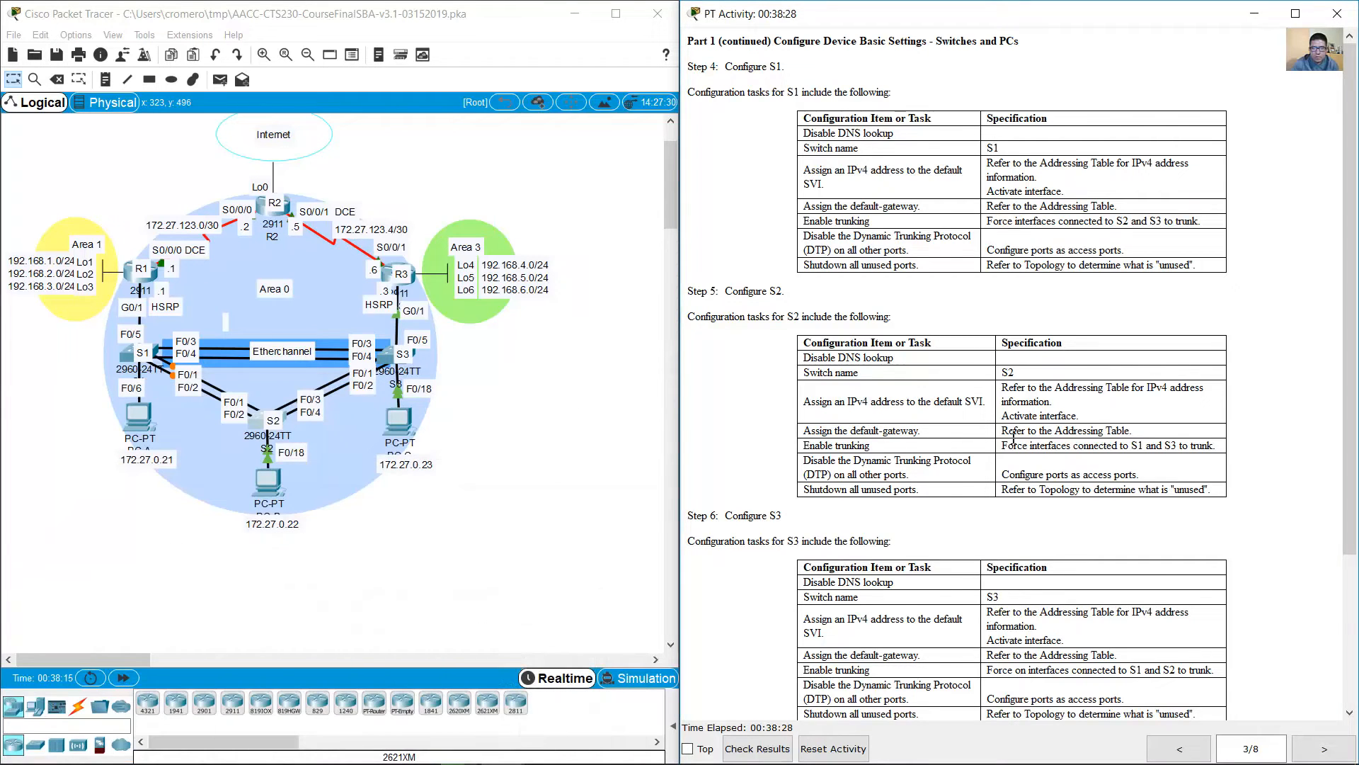
scroll(817, 364, "down", 5)
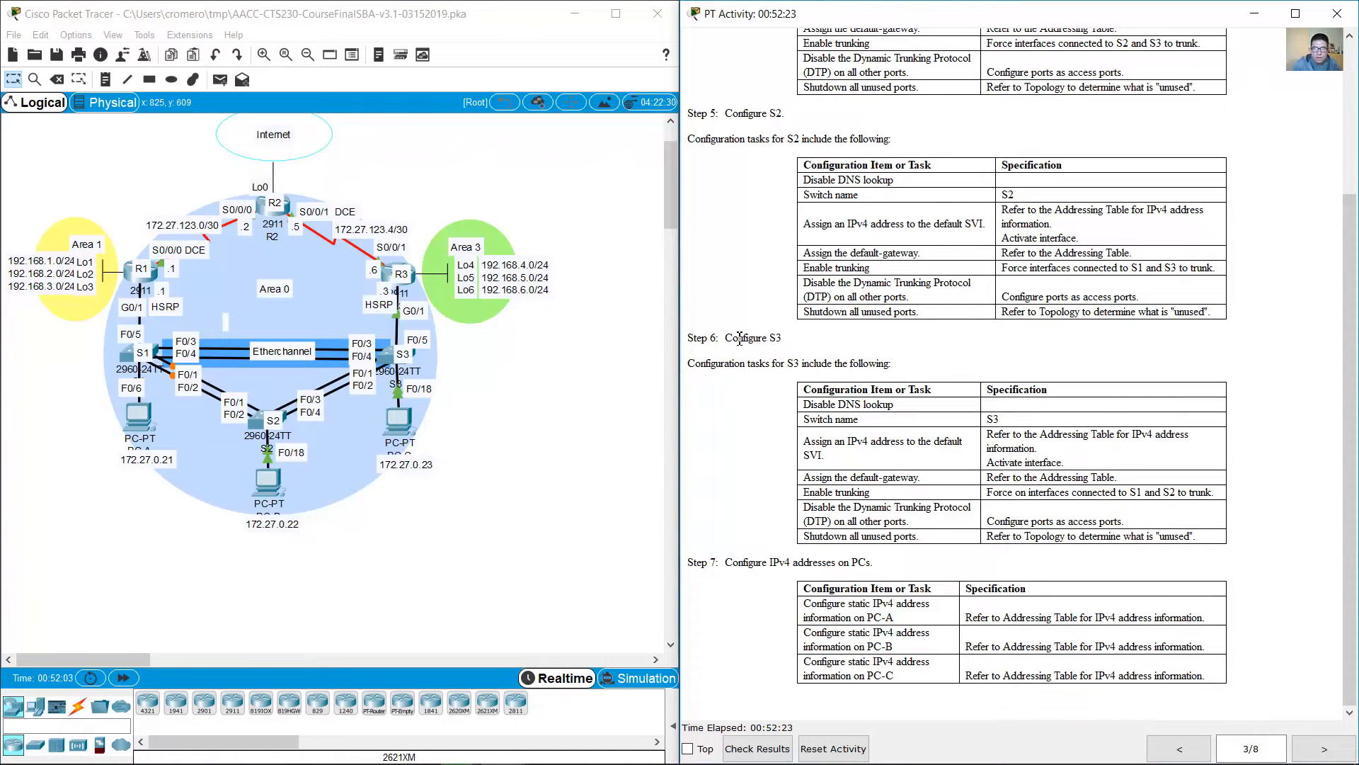
left_click_drag(739, 338, 1194, 536)
left_click(406, 358)
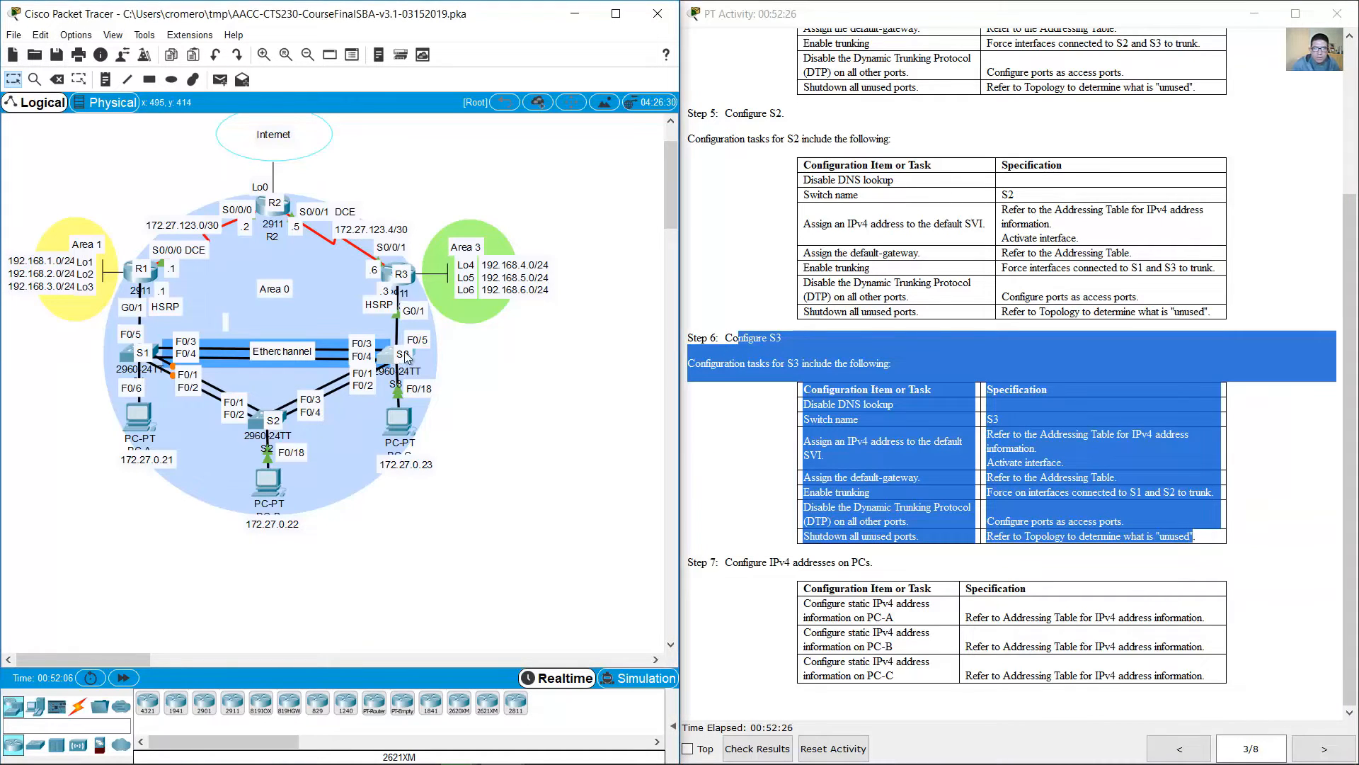
left_click_drag(683, 165, 243, 350)
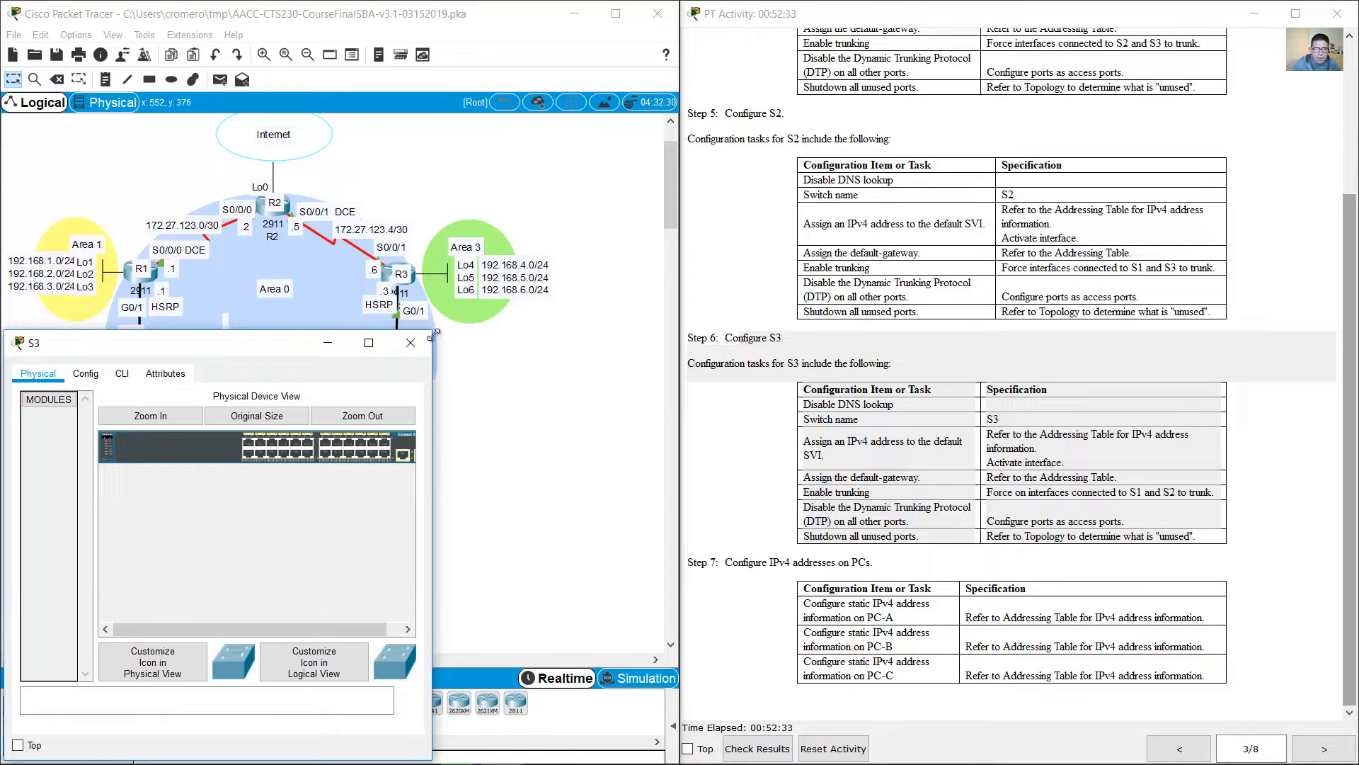
left_click_drag(433, 333, 678, 410)
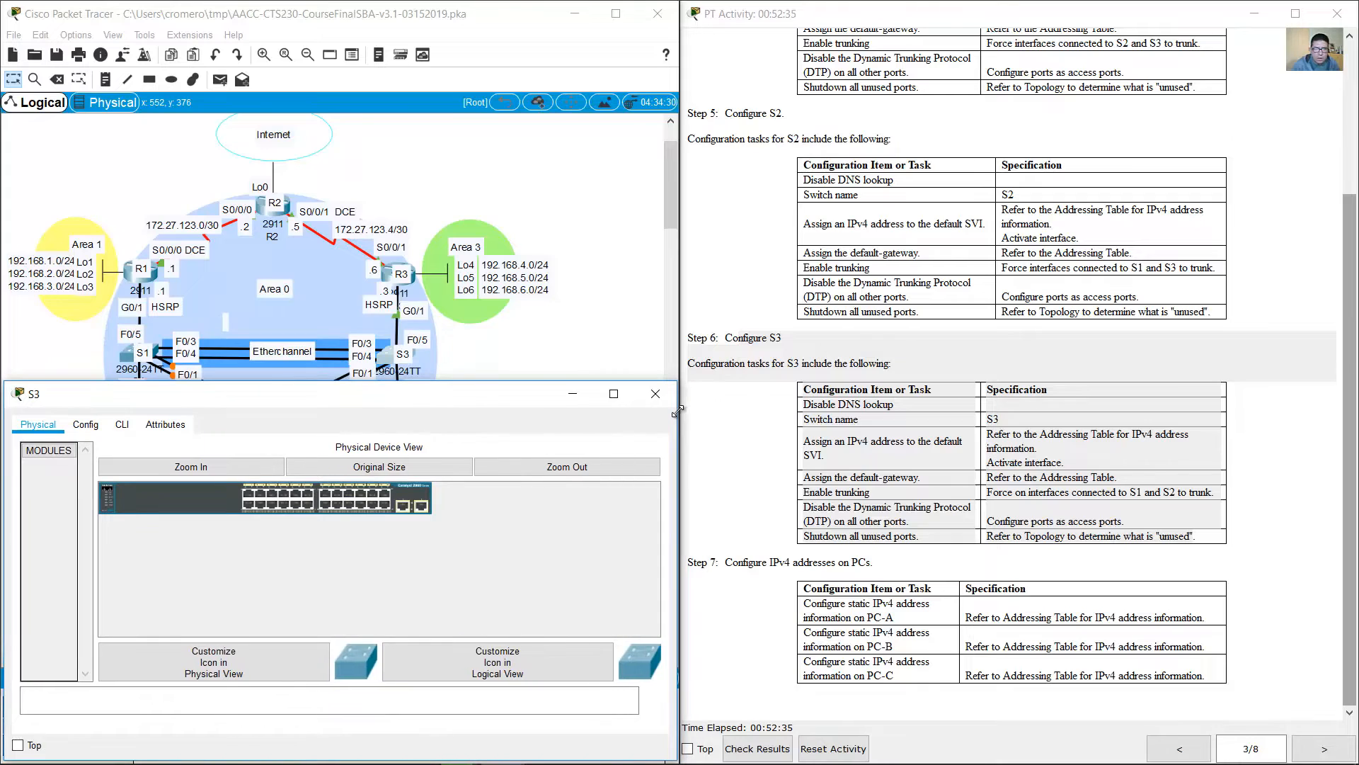
left_click(121, 424)
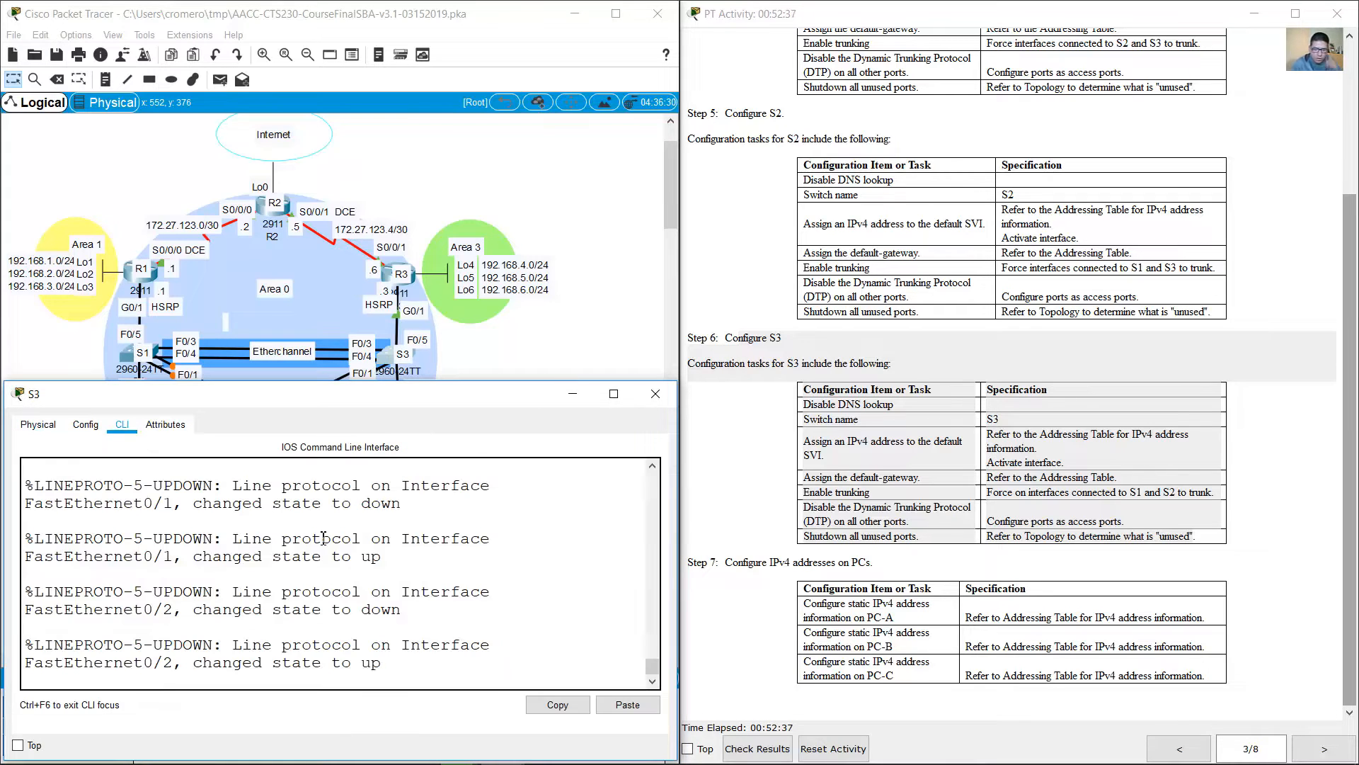
Step: Enter privileged EXEC mode and global configuration mode on the S3 switch
key("Return")
type("en")
key("Return")
type("conf te")
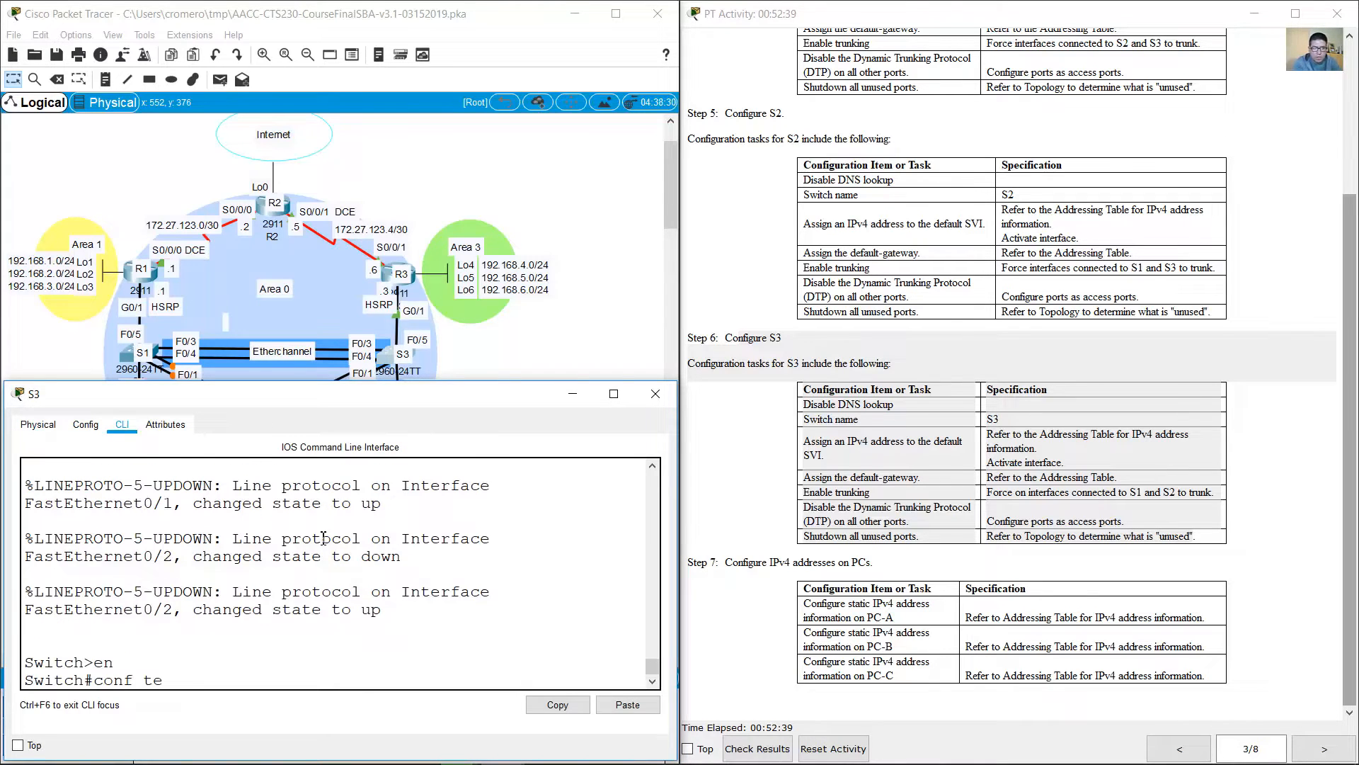
type("rm")
key("Return")
Step: Disable DNS lookup on the switch and set its hostname to S3
type("nfig)#n")
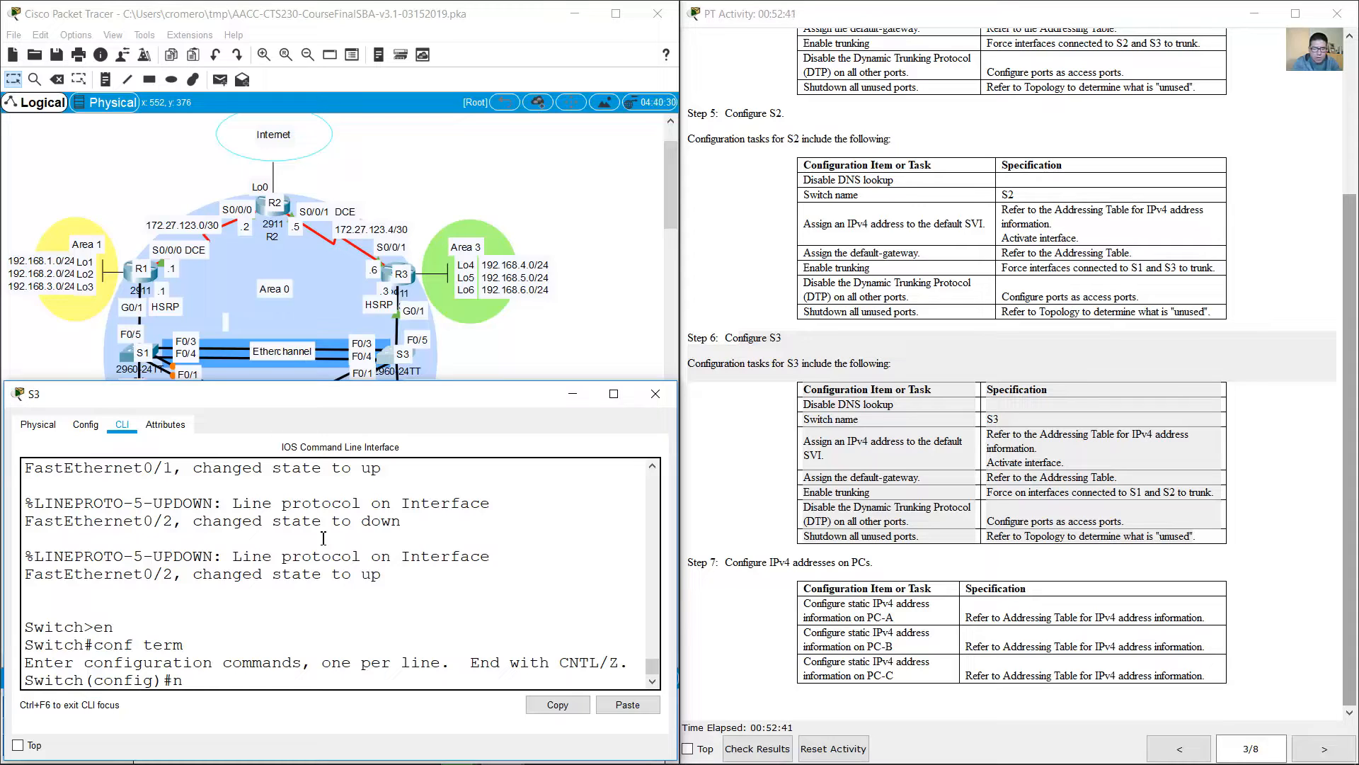
type("o ip domain-lookup")
key("Return")
type("hostna")
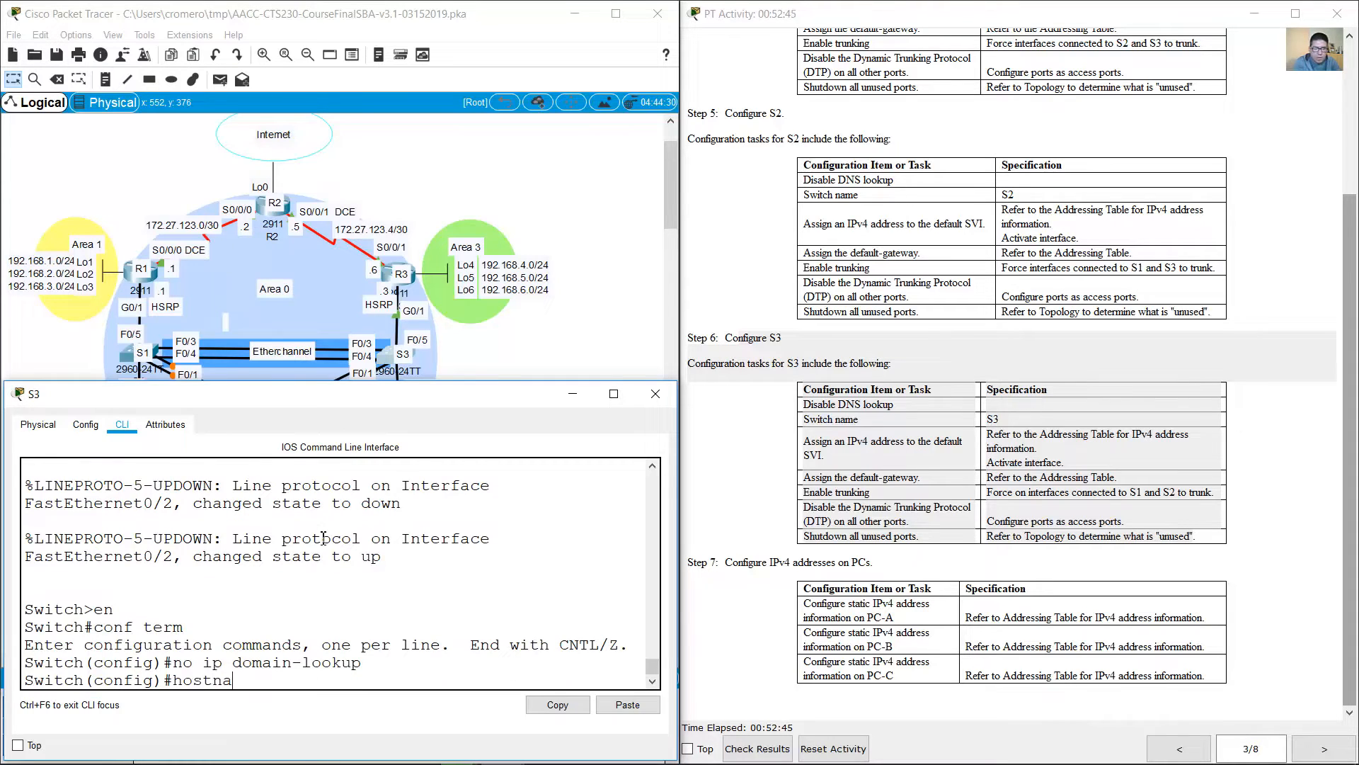
type("me S3")
key("Return")
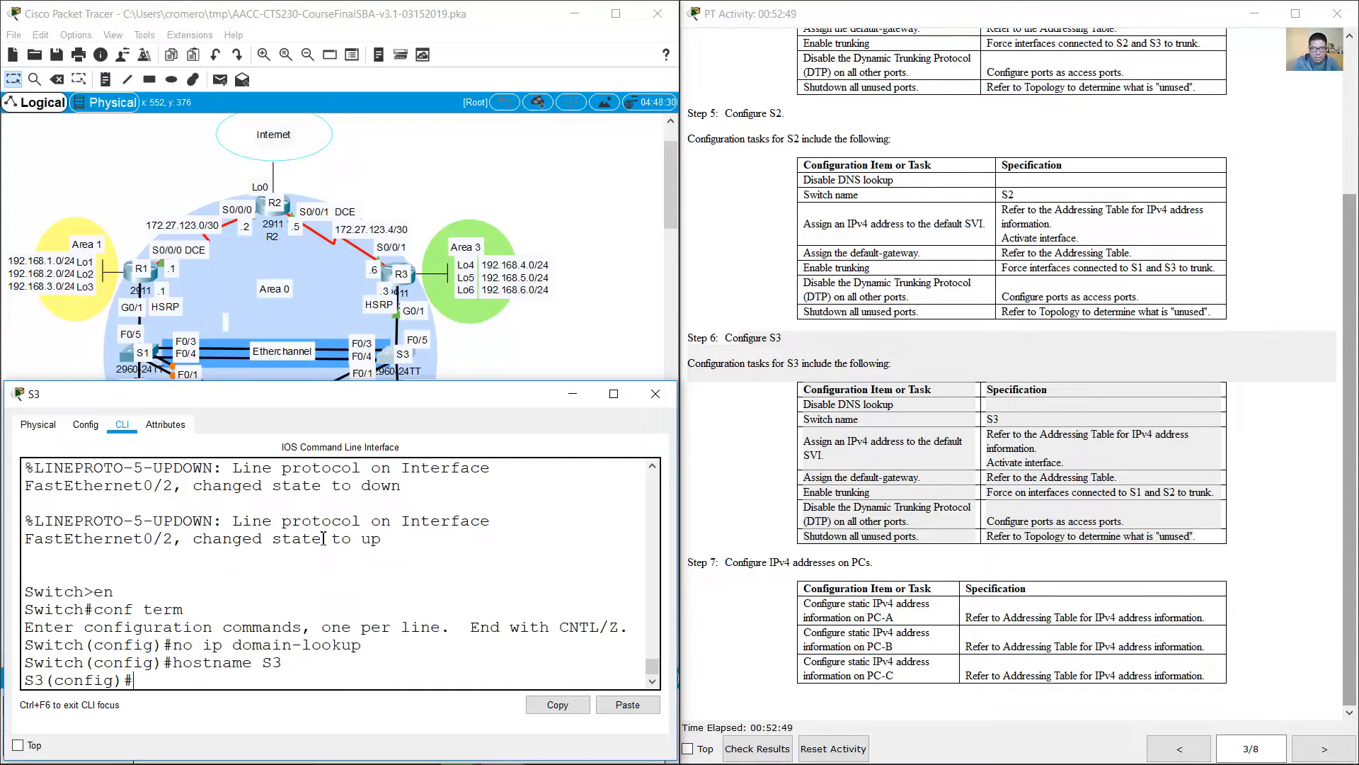
Step: Assign S3's VLAN 1 interface its Addressing Table address, 172.27.0.13 255.255.255.0, and activate the interface
type("int vlan 1")
key("Return")
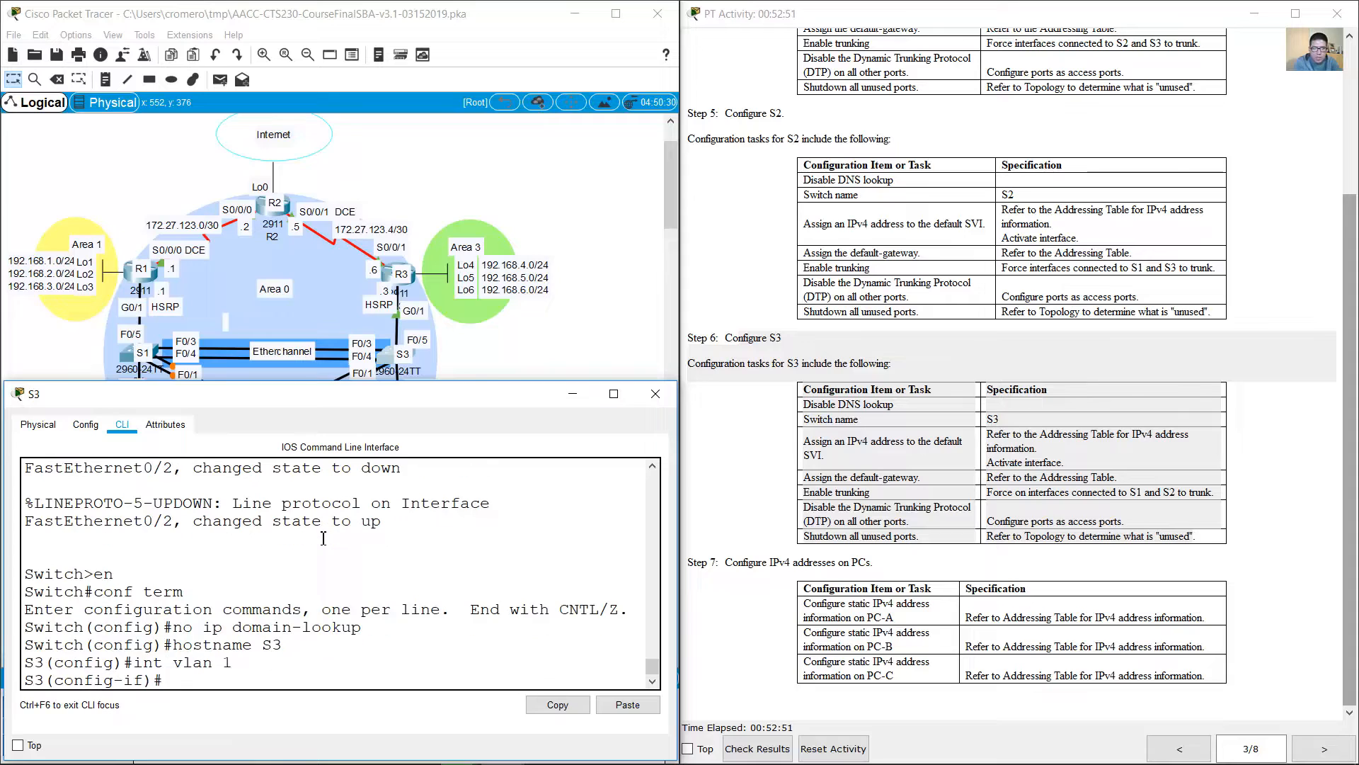
type("ip address")
left_click(1179, 748)
left_click(1179, 748)
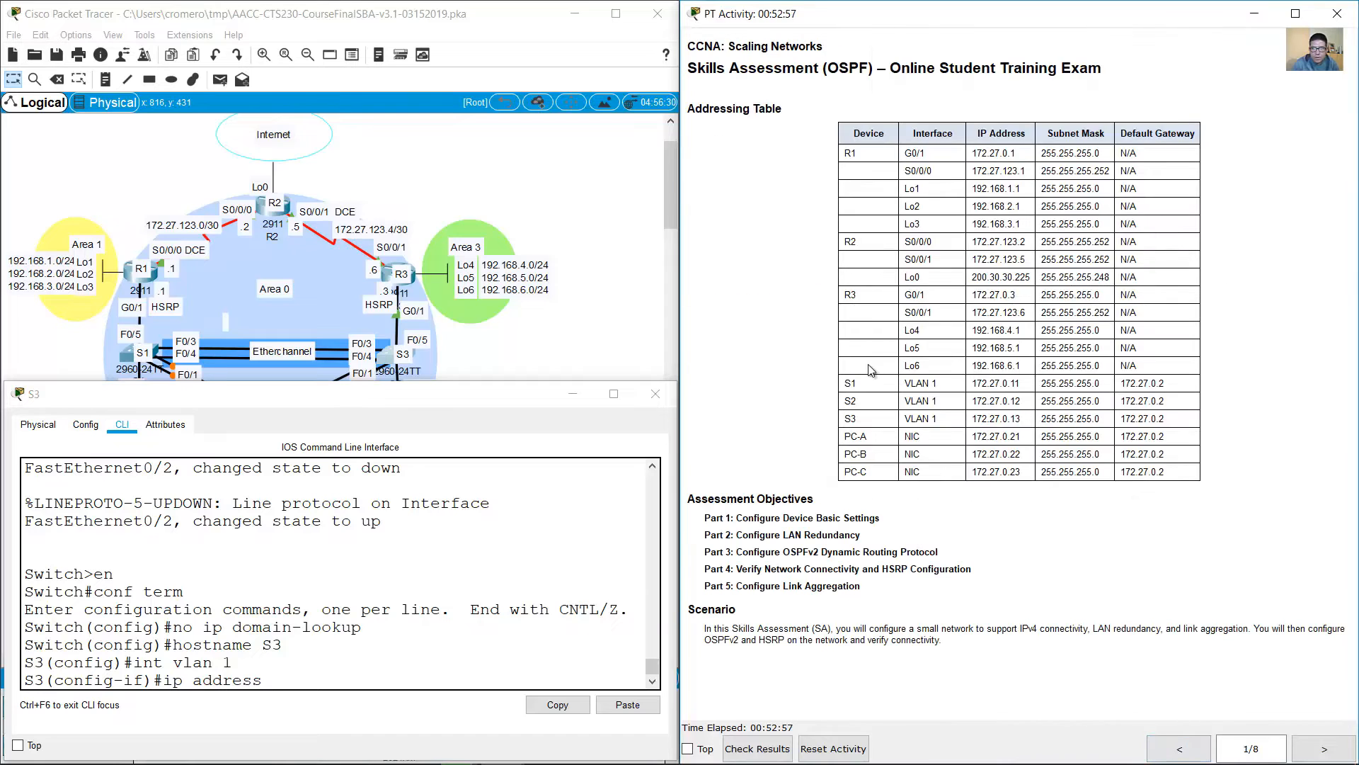
left_click_drag(911, 419, 1175, 420)
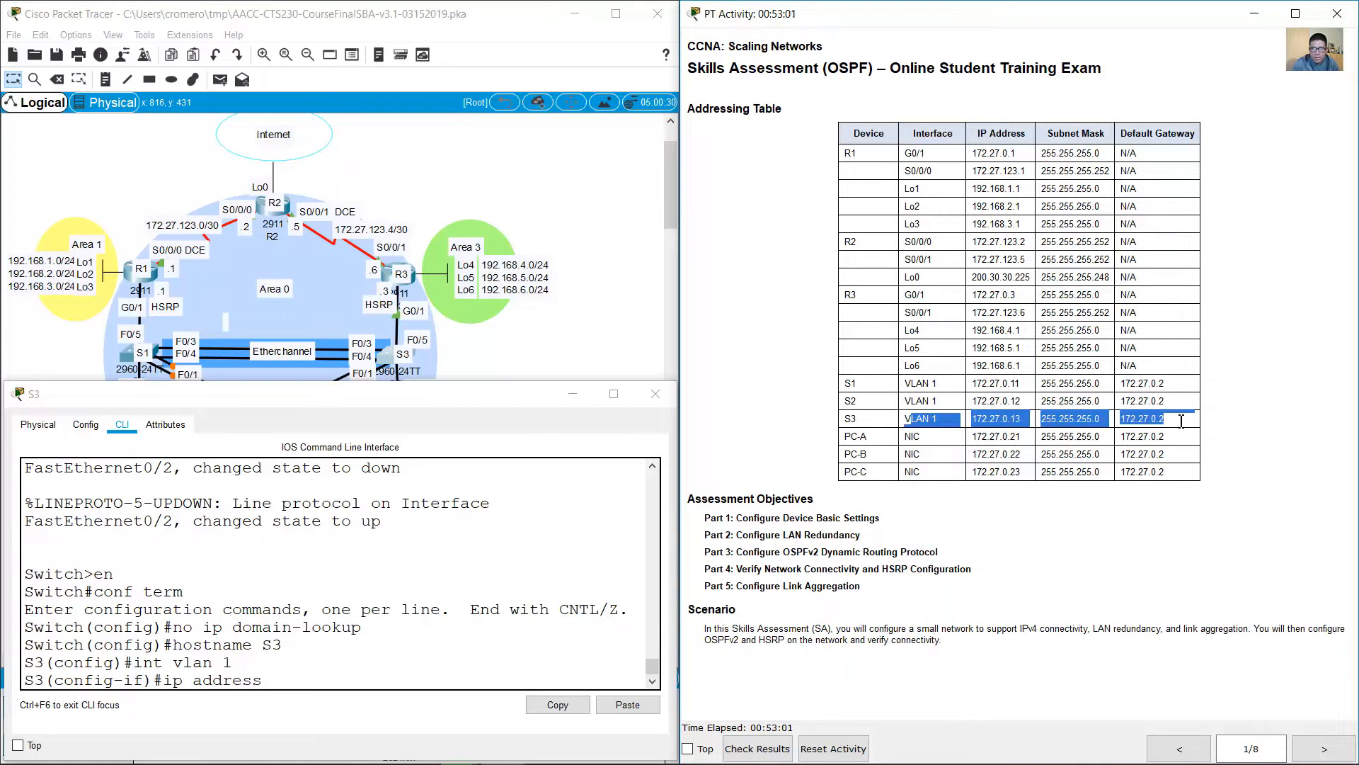
left_click(453, 673)
type("172.")
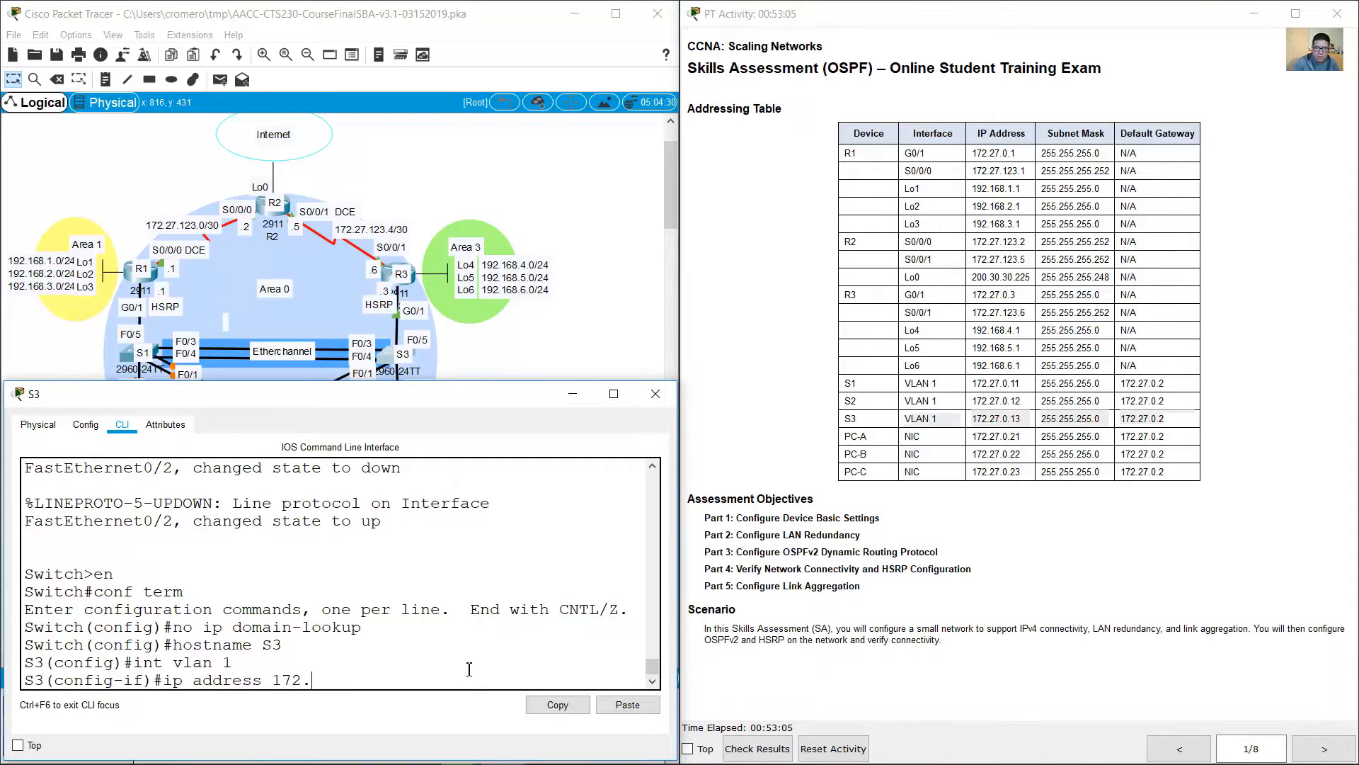
type("27.0.13 255.255.255.0")
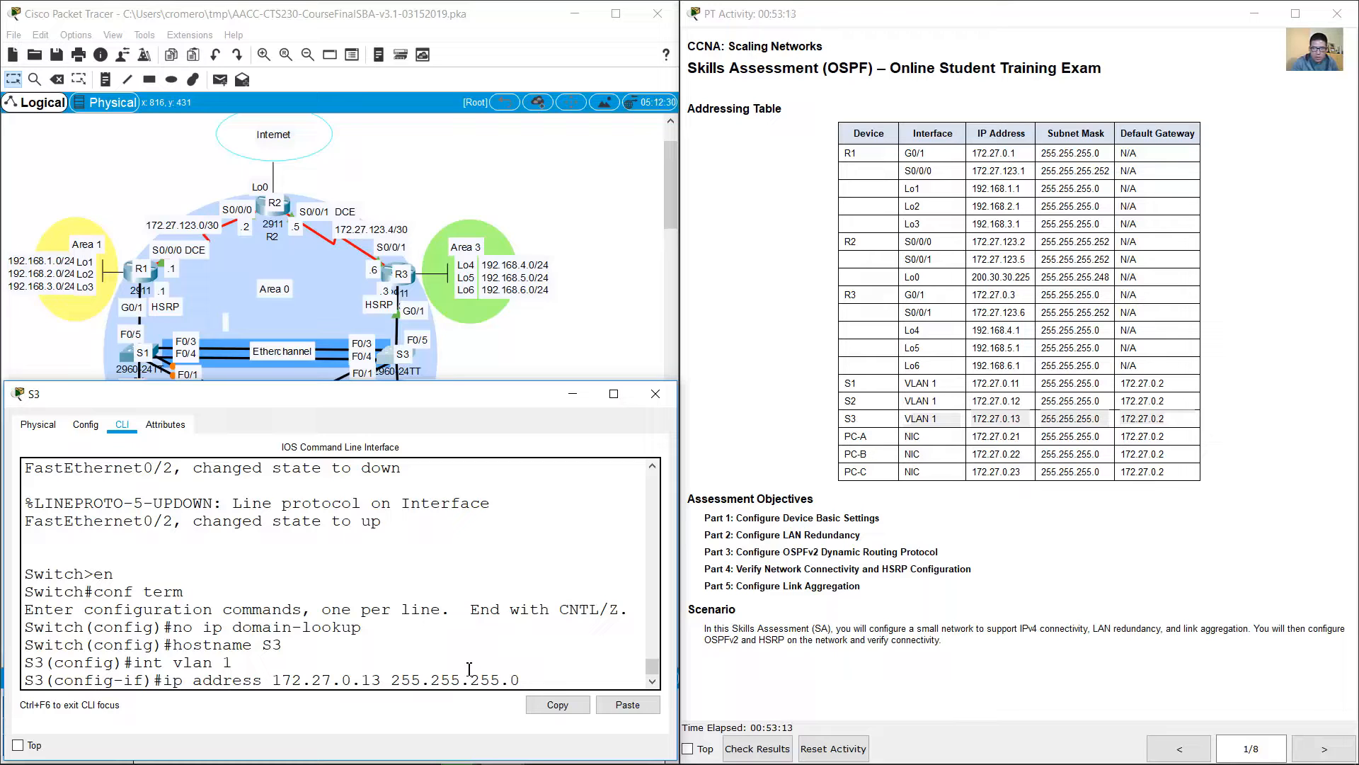
key("Return")
type("no shutdown")
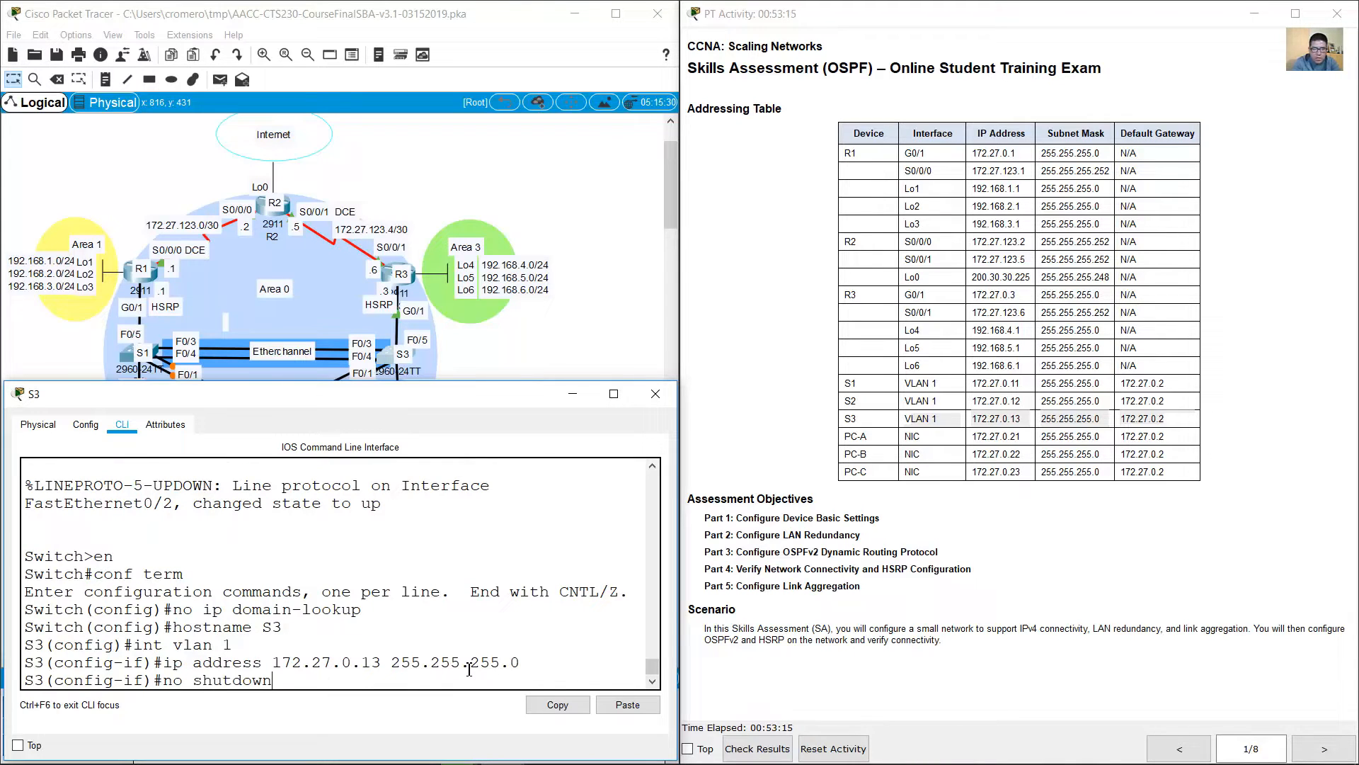
key("Return")
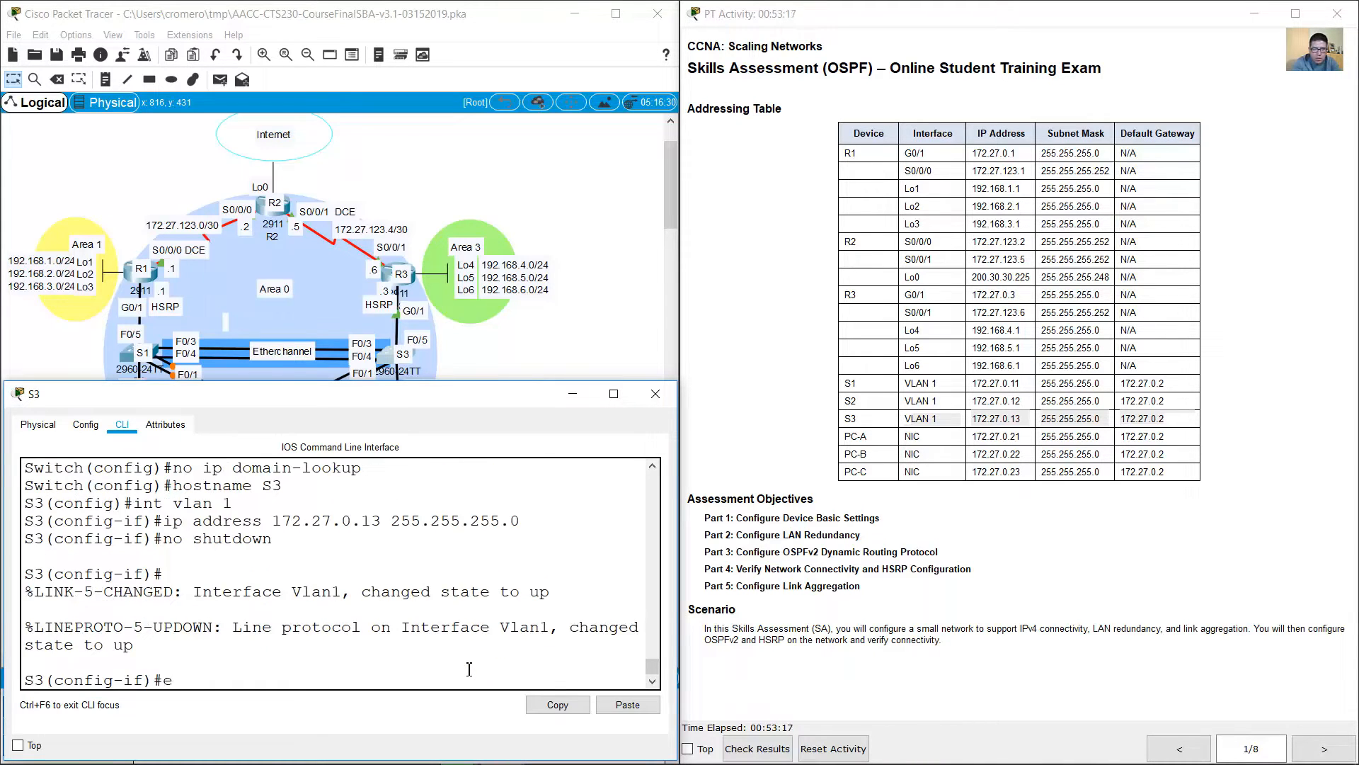
Step: Leave VLAN 1 interface configuration and set S3's default gateway to 172.27.0.2
type("exit")
key("Return")
type("ip defau")
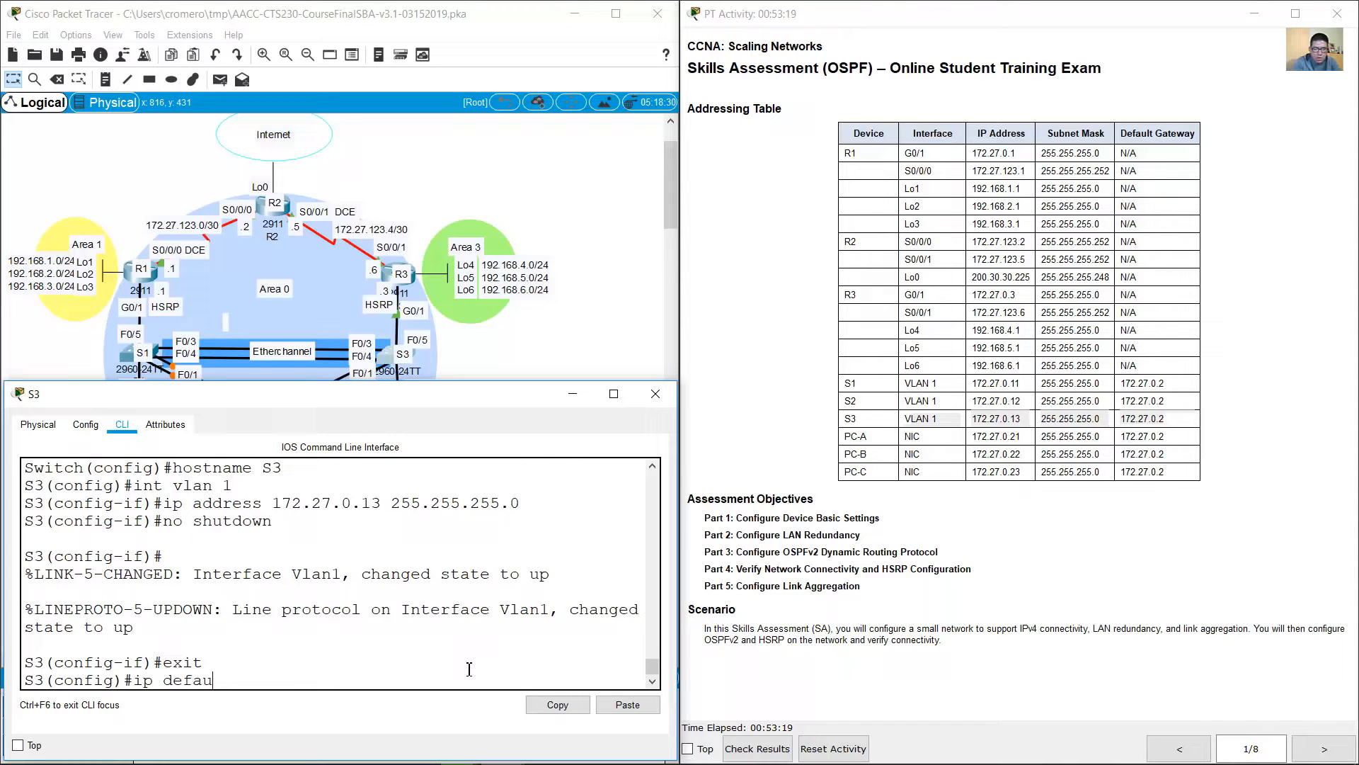
type("lt-gateway 172.27.0.2")
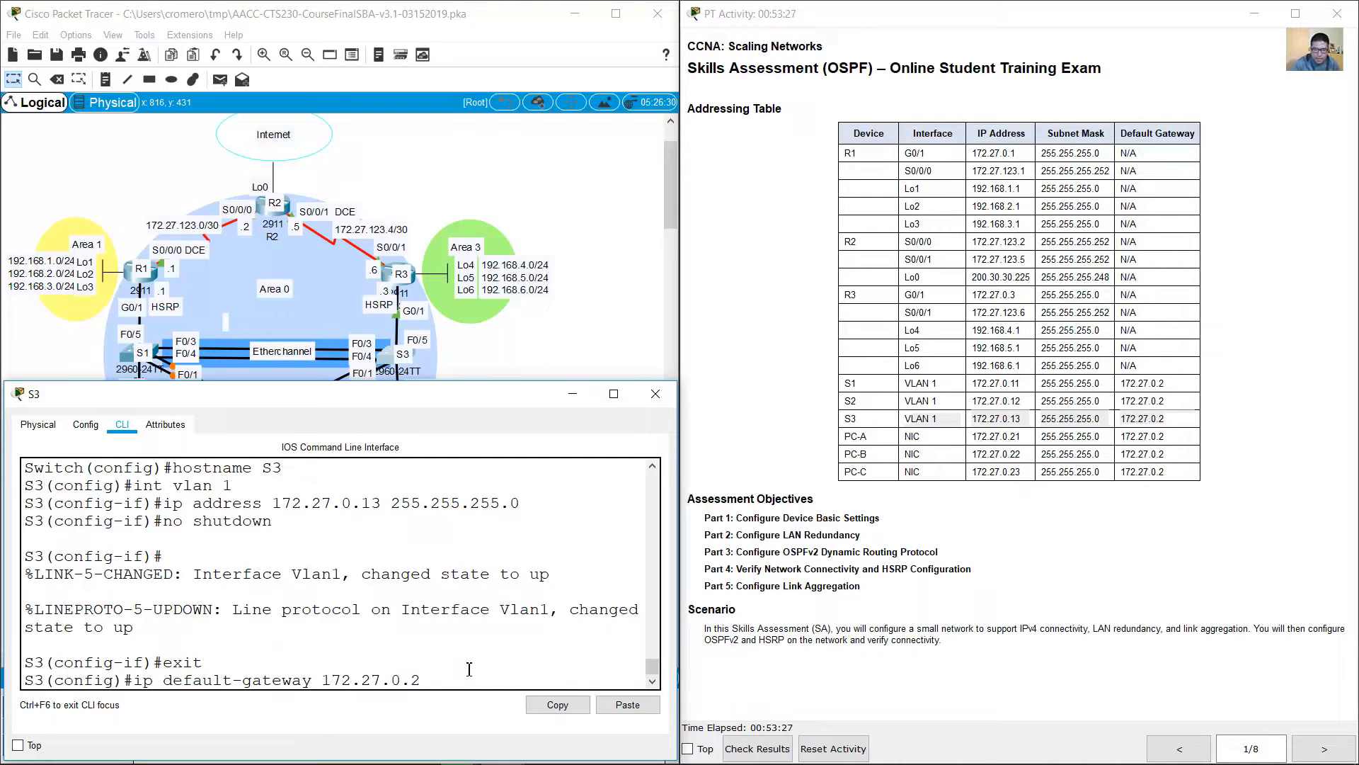
key("Return")
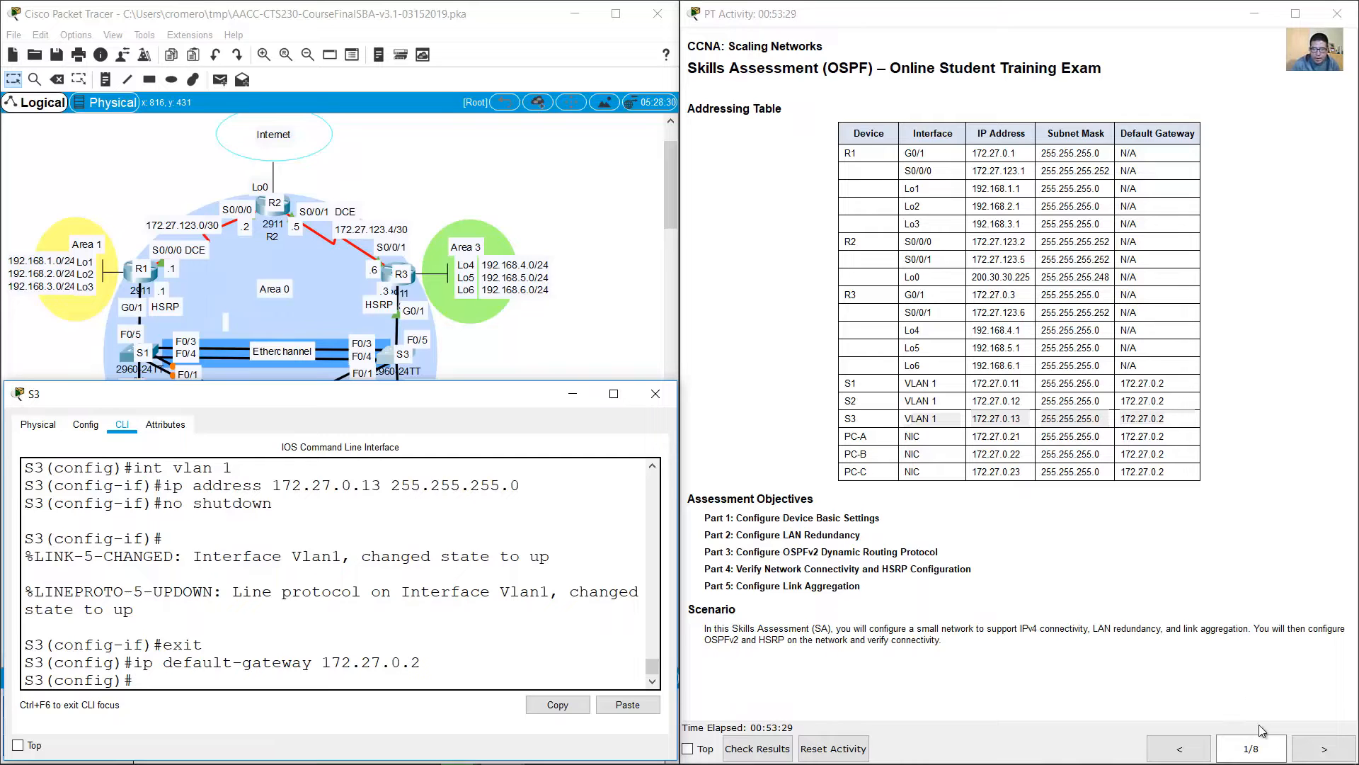
Step: Force S3's interfaces f0/1-4, which connect to S1 and S2, into trunk mode and leave interface range configuration
left_click(1314, 749)
left_click(1313, 749)
scroll(1212, 623, "down", 4)
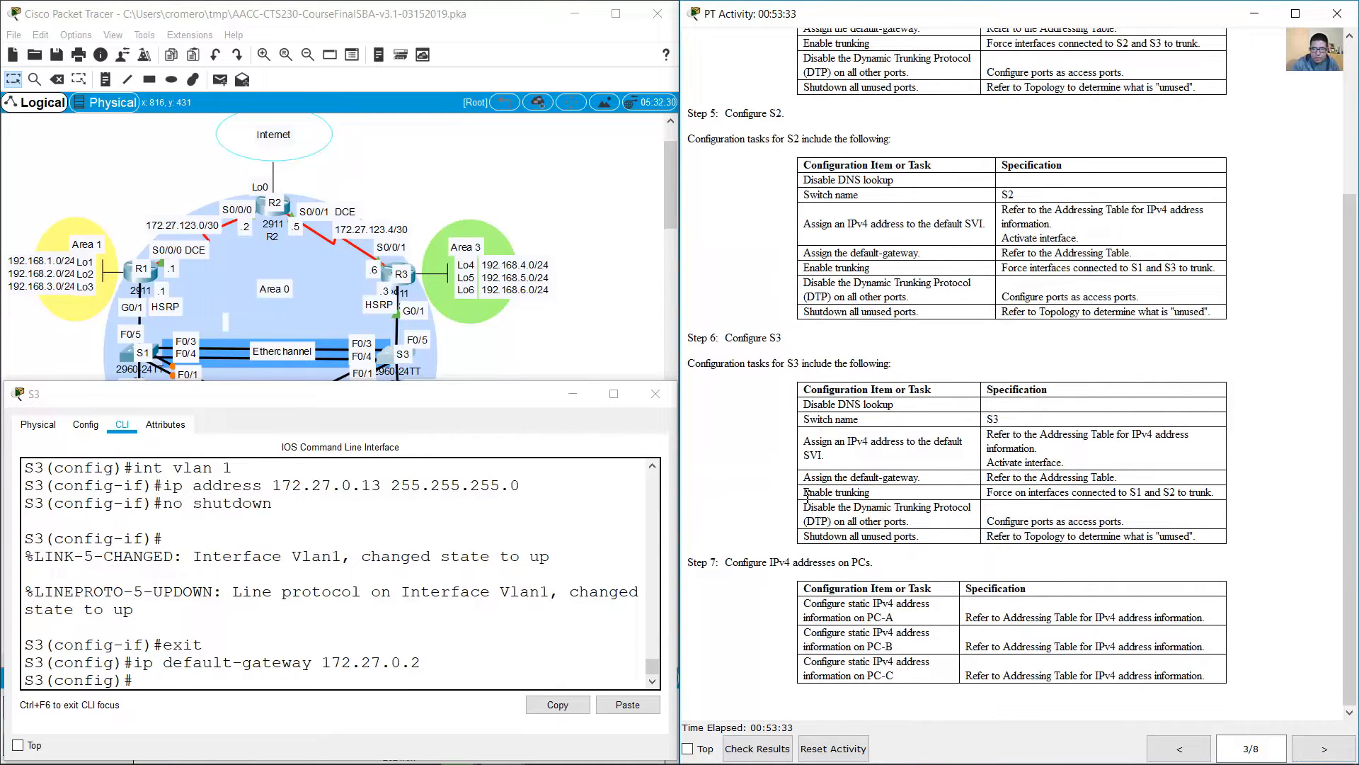
left_click_drag(805, 492, 1214, 490)
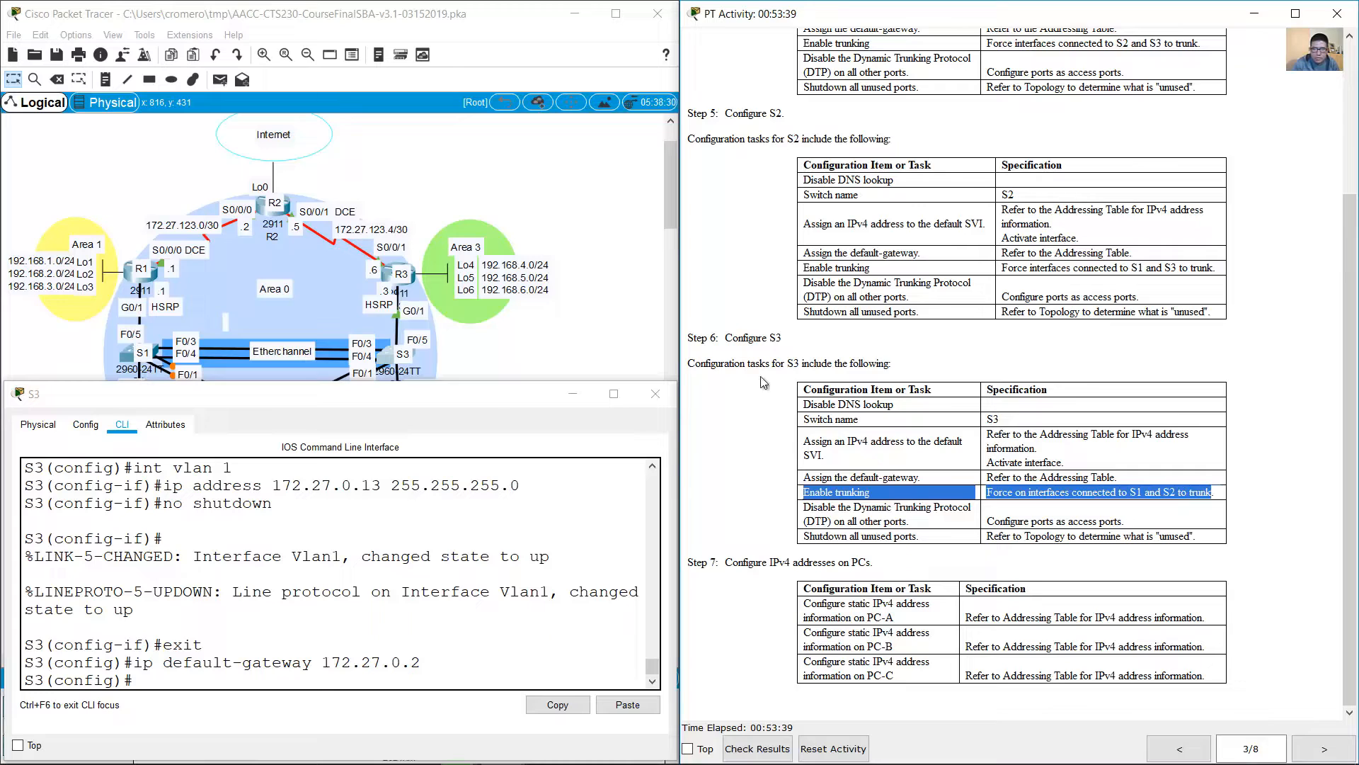
left_click(572, 347)
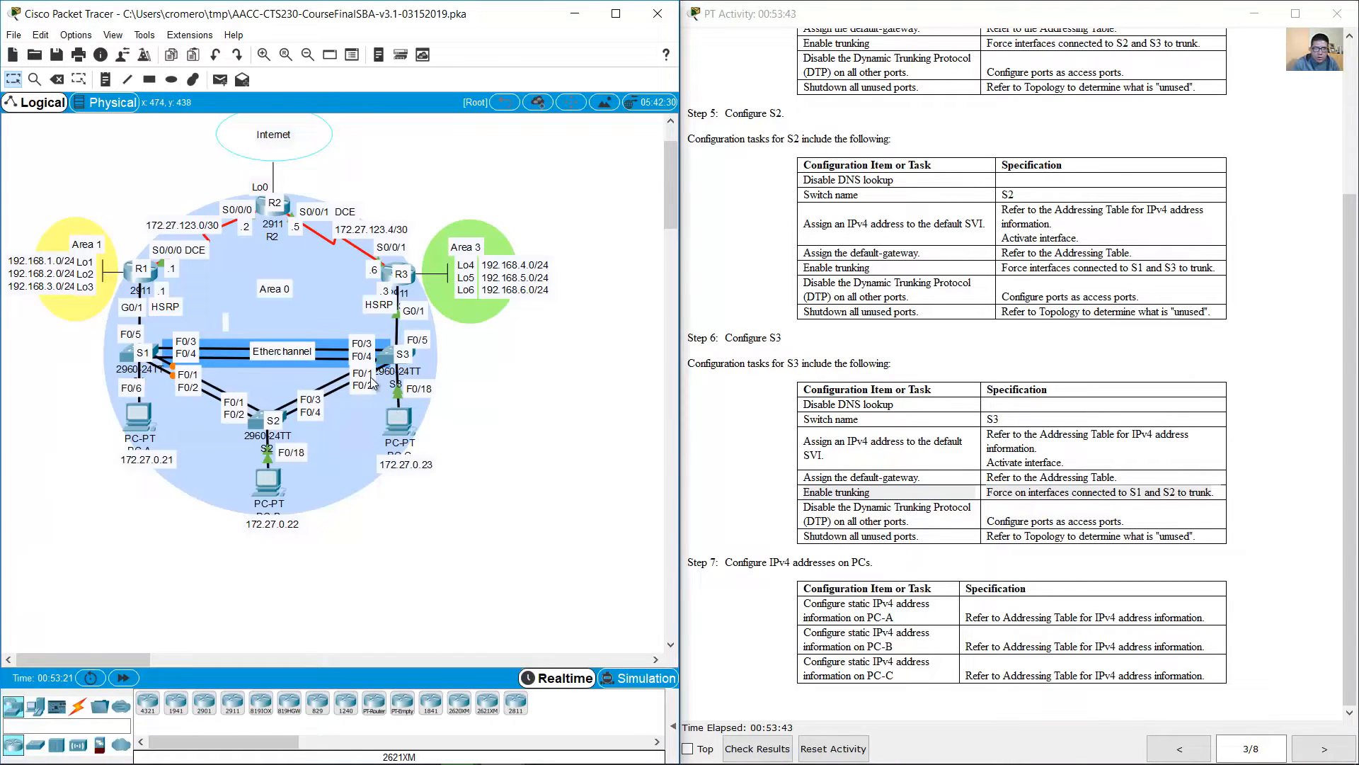
left_click(384, 354)
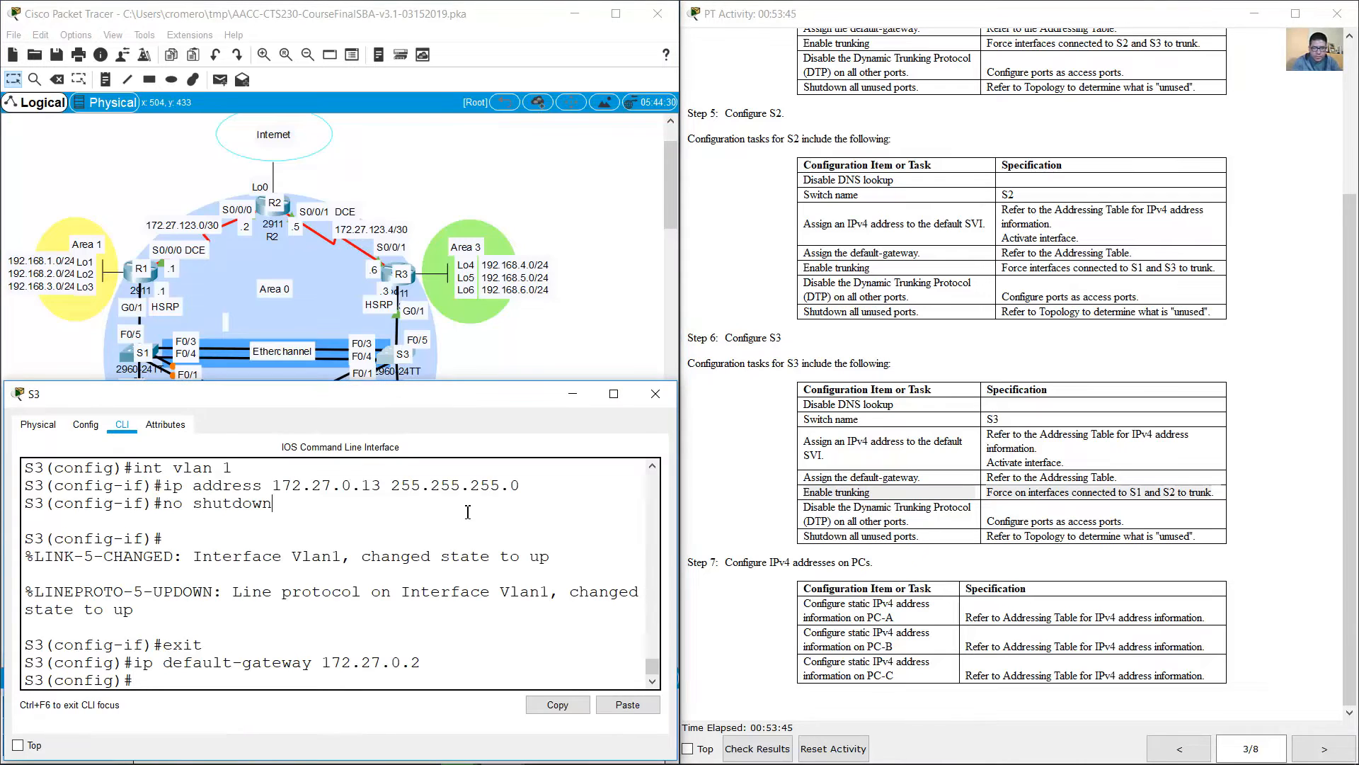
type("int range f0")
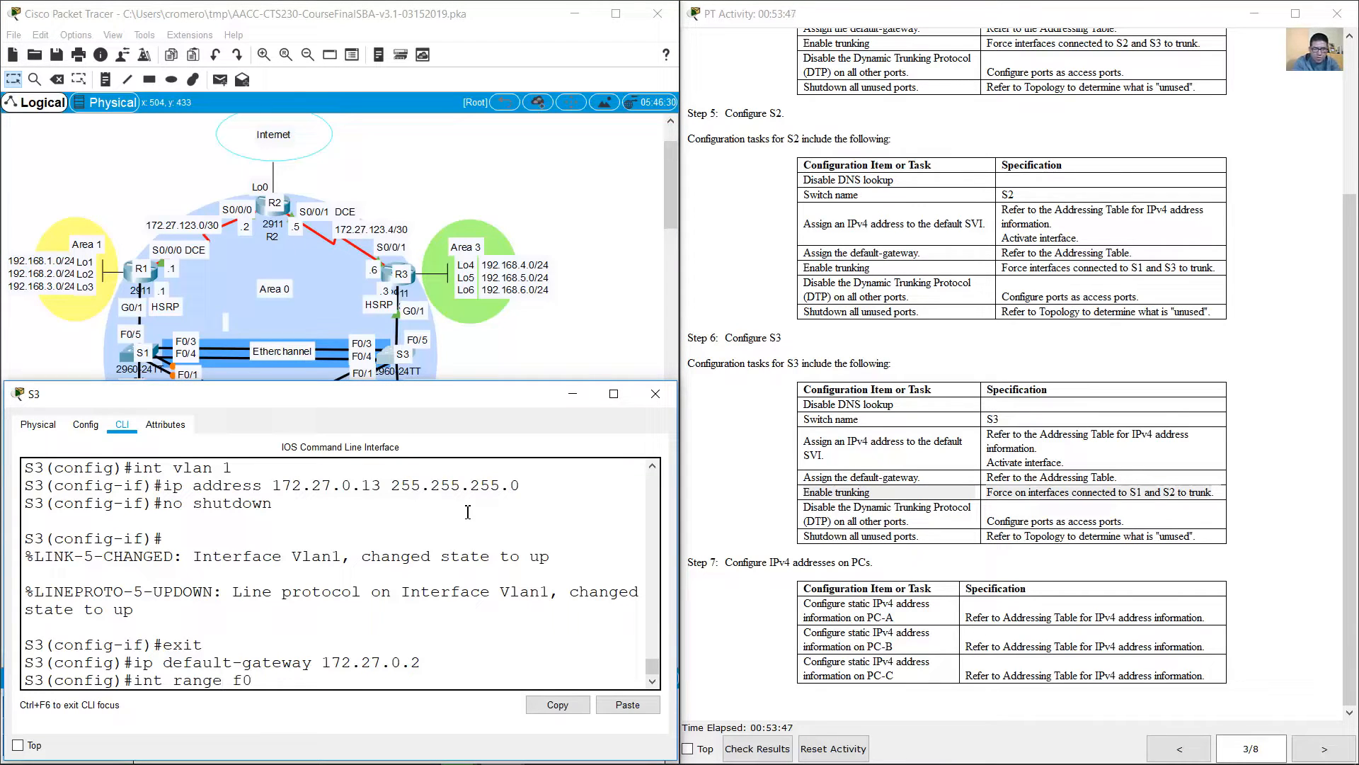
type("/1-4")
key("Return")
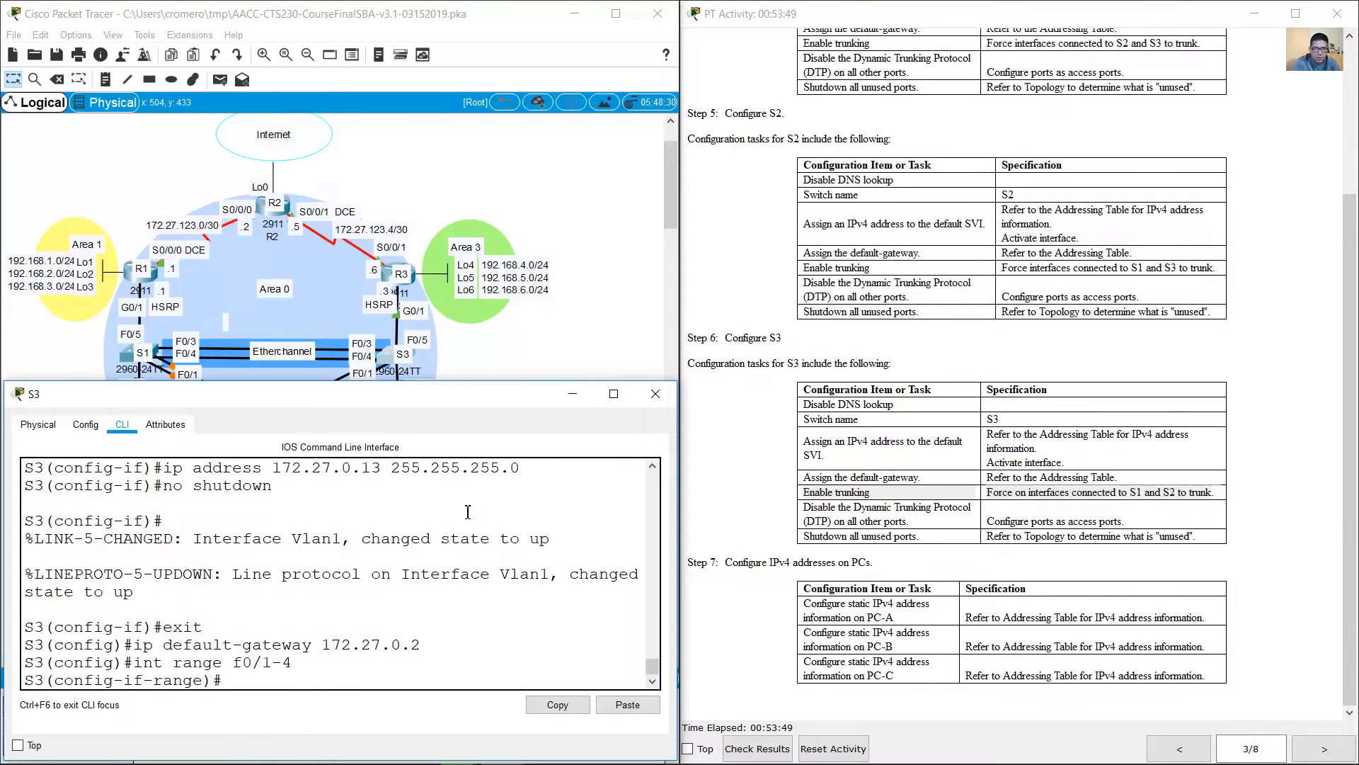
type("switchport mode trunk")
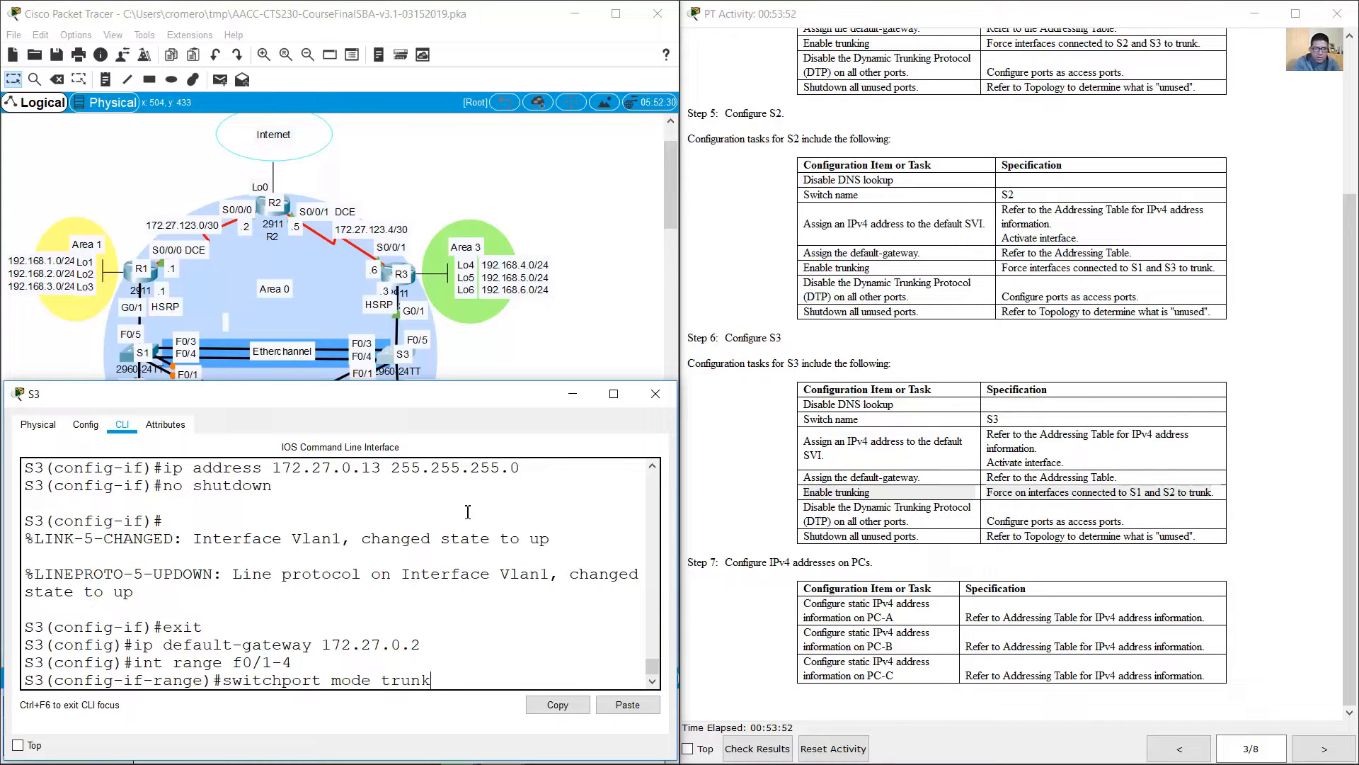
key("Return")
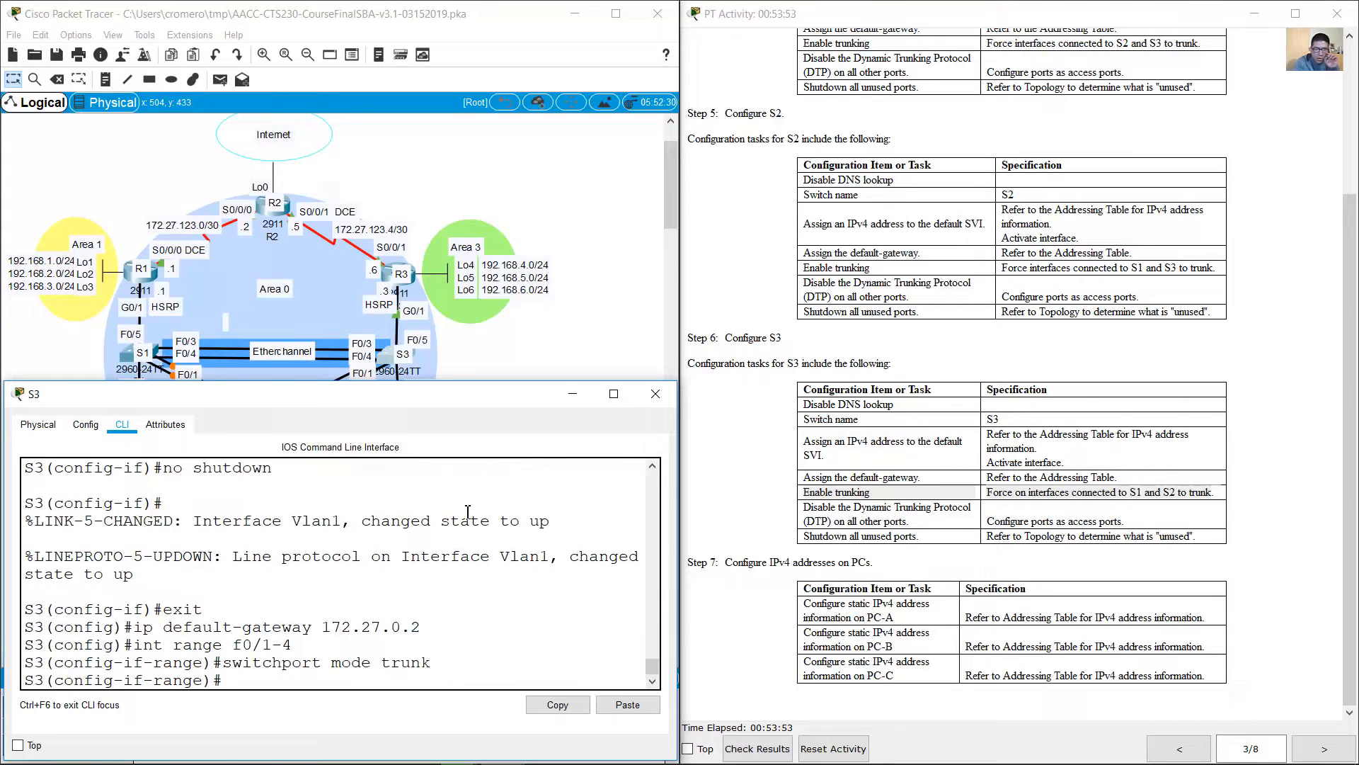
type("exit")
key("Return")
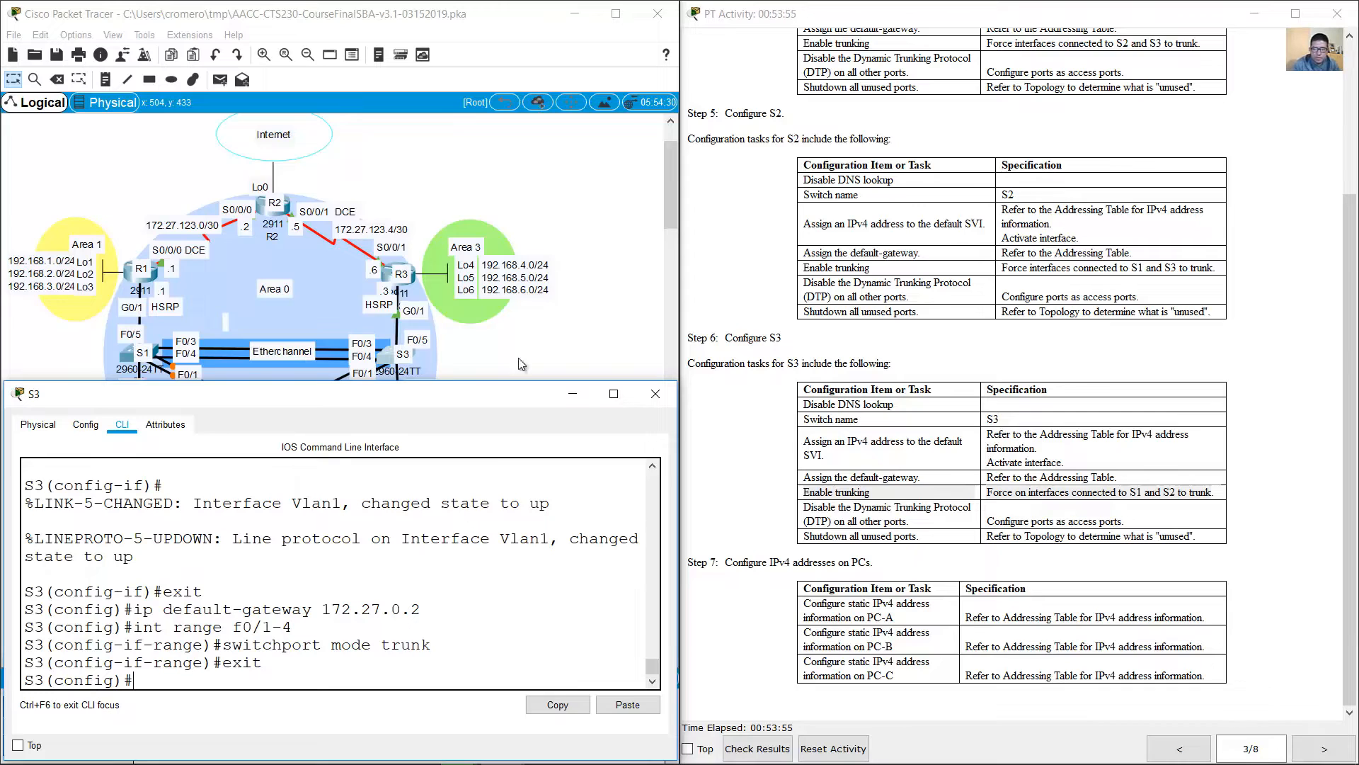
Step: Configure all other S3 ports, f0/5-24 and g0/1-2, as access ports and leave interface range configuration
left_click_drag(805, 510, 1150, 523)
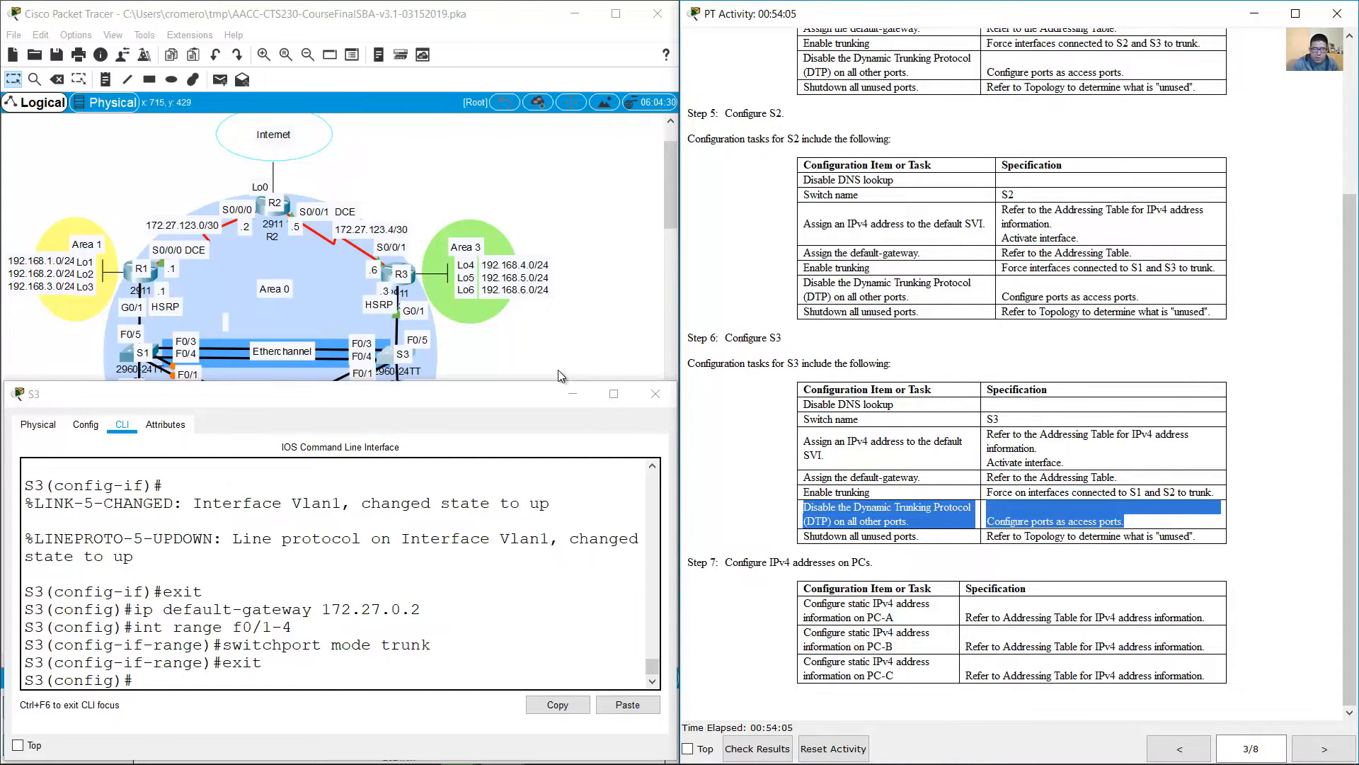
left_click(371, 382)
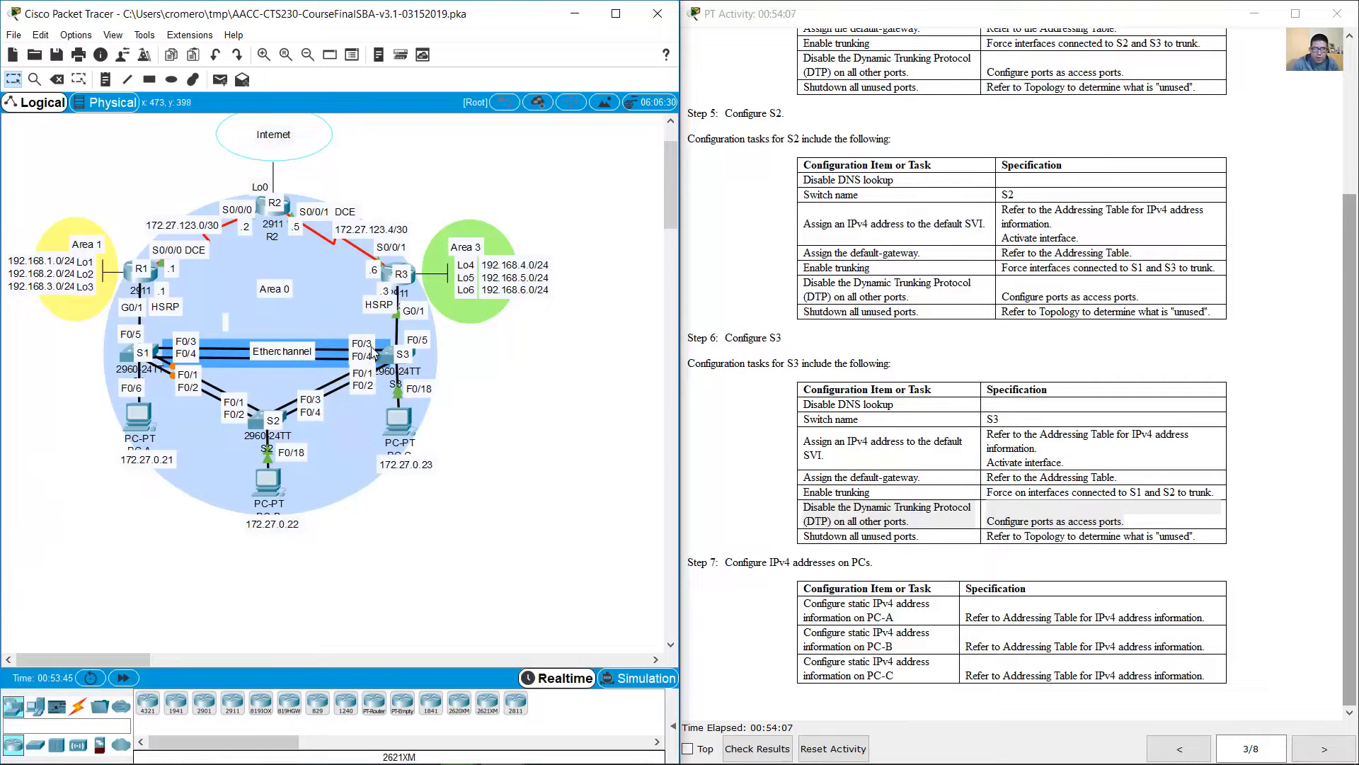
left_click(386, 354)
type("ig)#i")
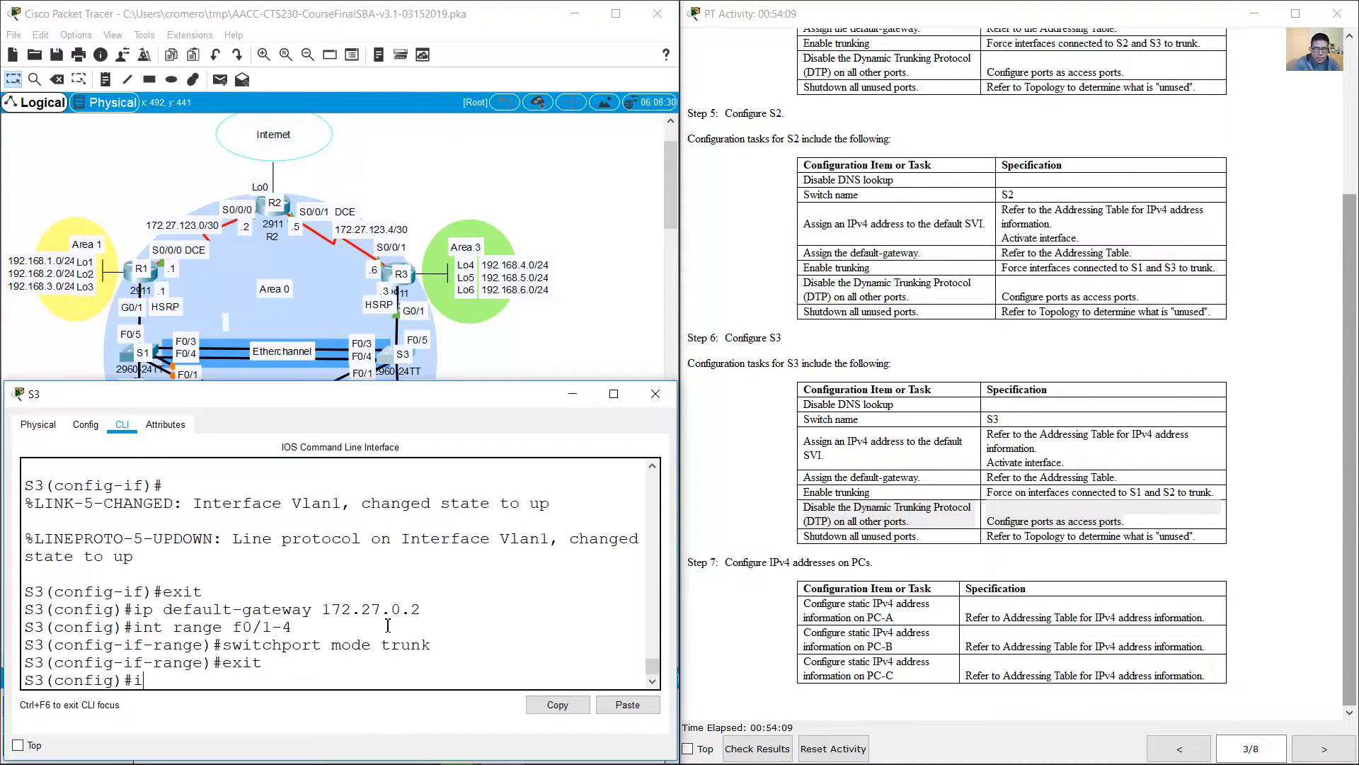
type("nt")
key("Up")
key("Up")
key("Up")
key("Up")
key("Down")
key("BackSpace")
key("BackSpace")
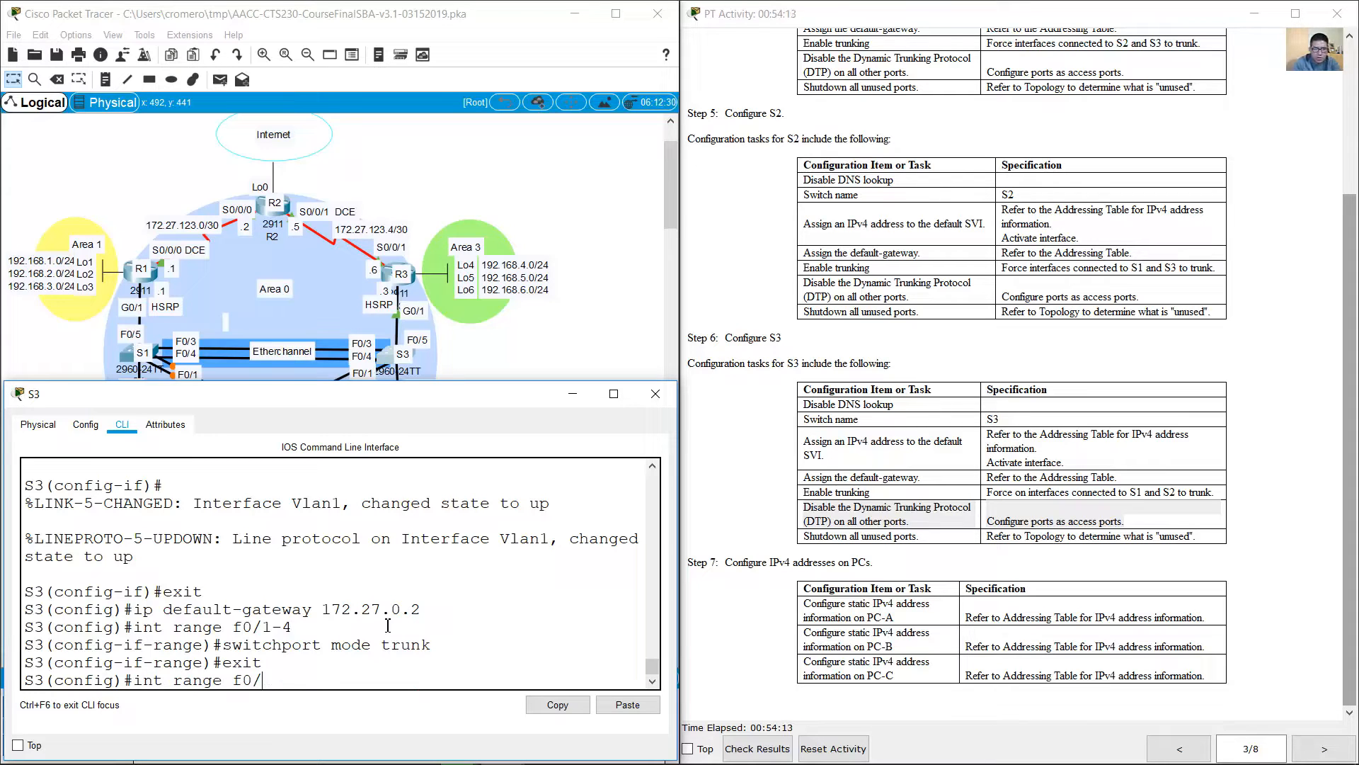
type("5-24,g0/1-2")
key("Return")
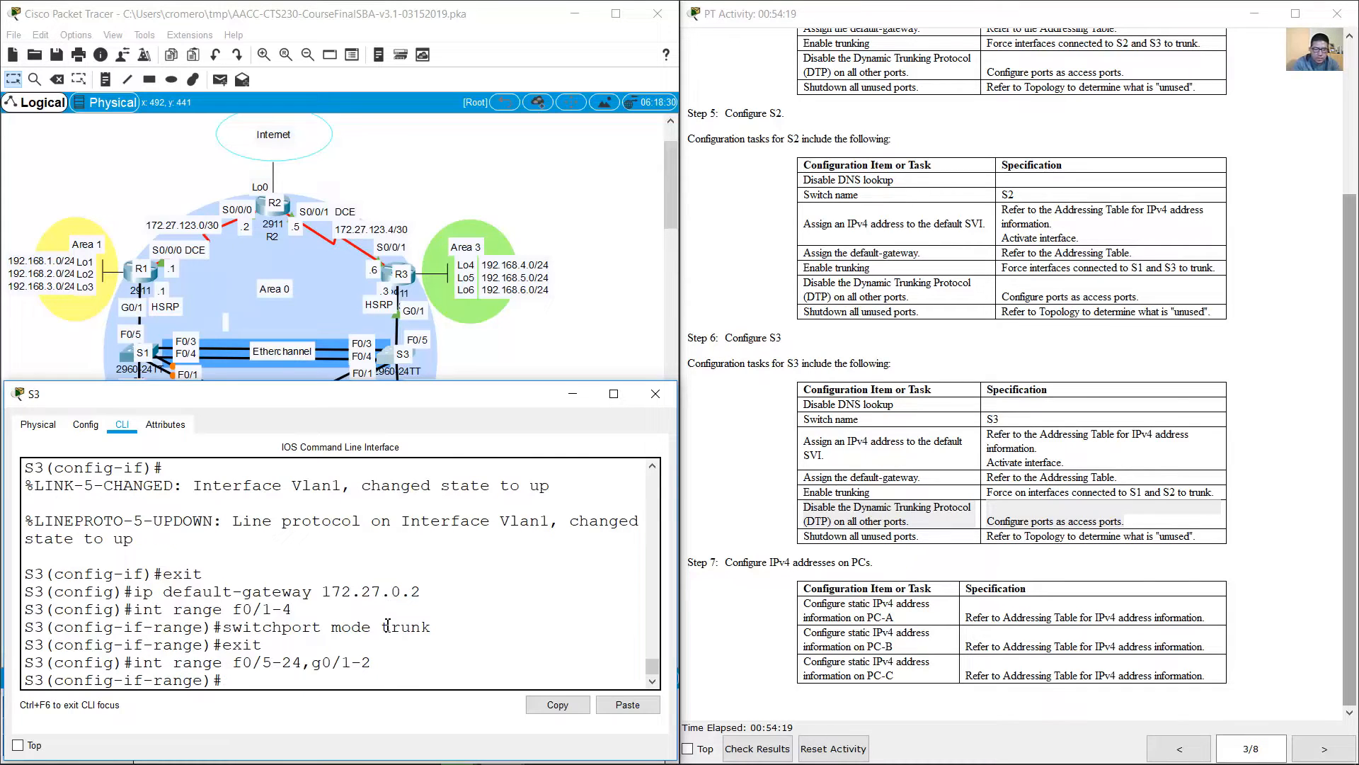
type("exit")
key("Up")
key("Up")
key("Up")
key("BackSpace")
key("BackSpace")
key("BackSpace")
key("BackSpace")
key("BackSpace")
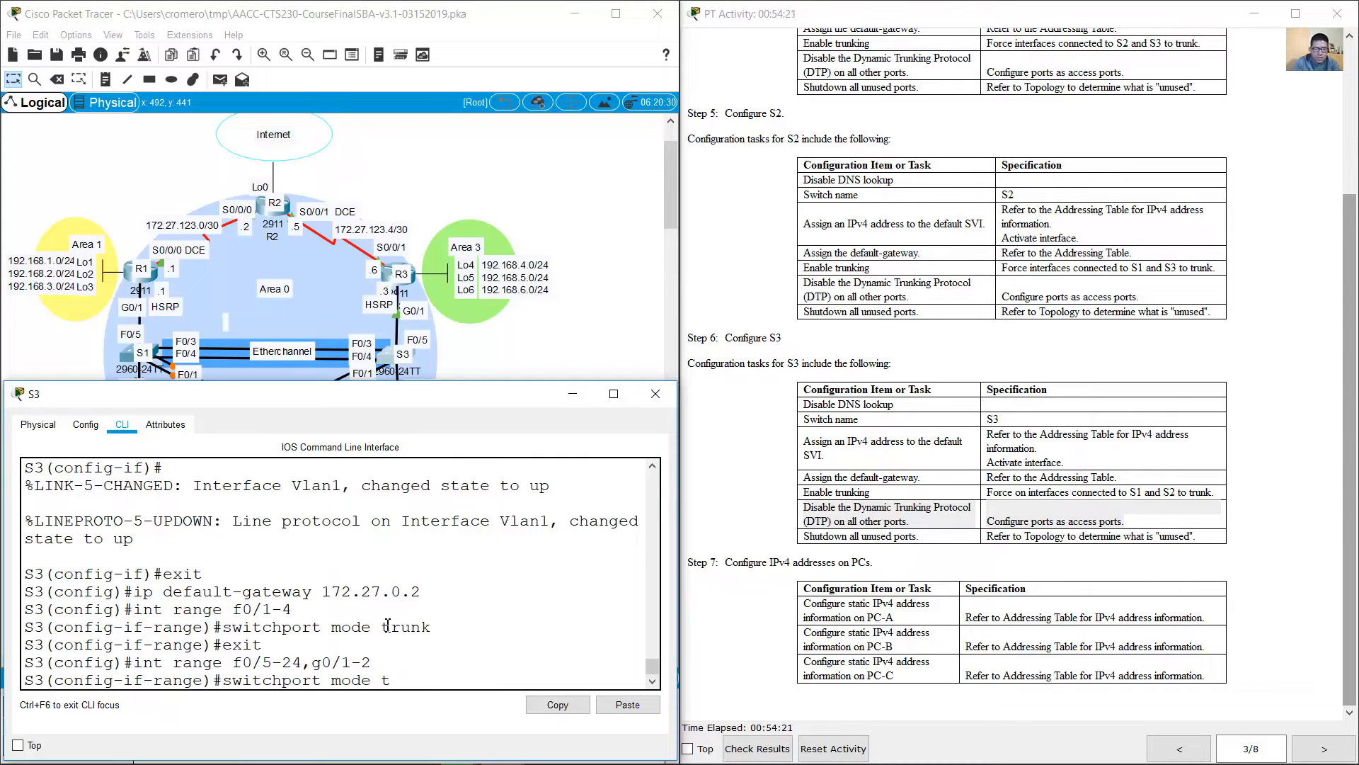
type("access")
key("Return")
type("exit")
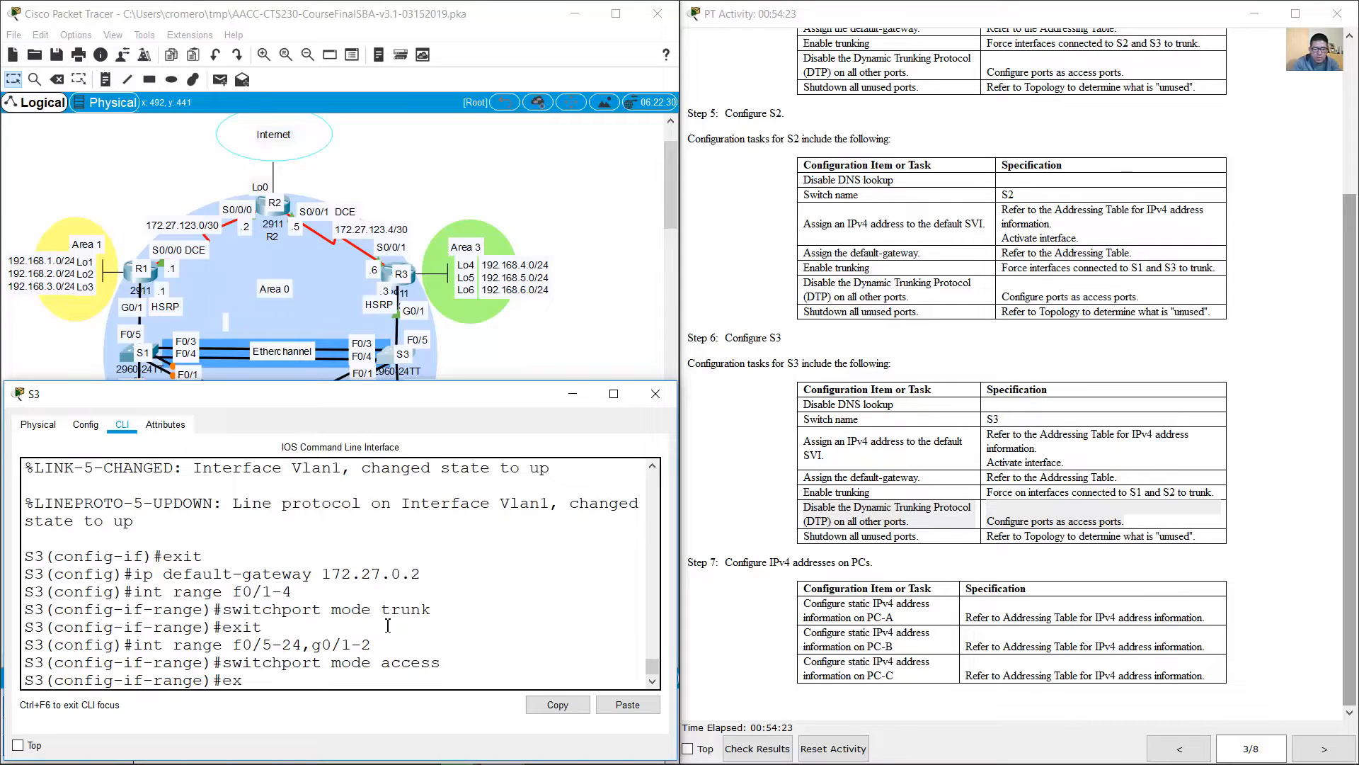
key("Return")
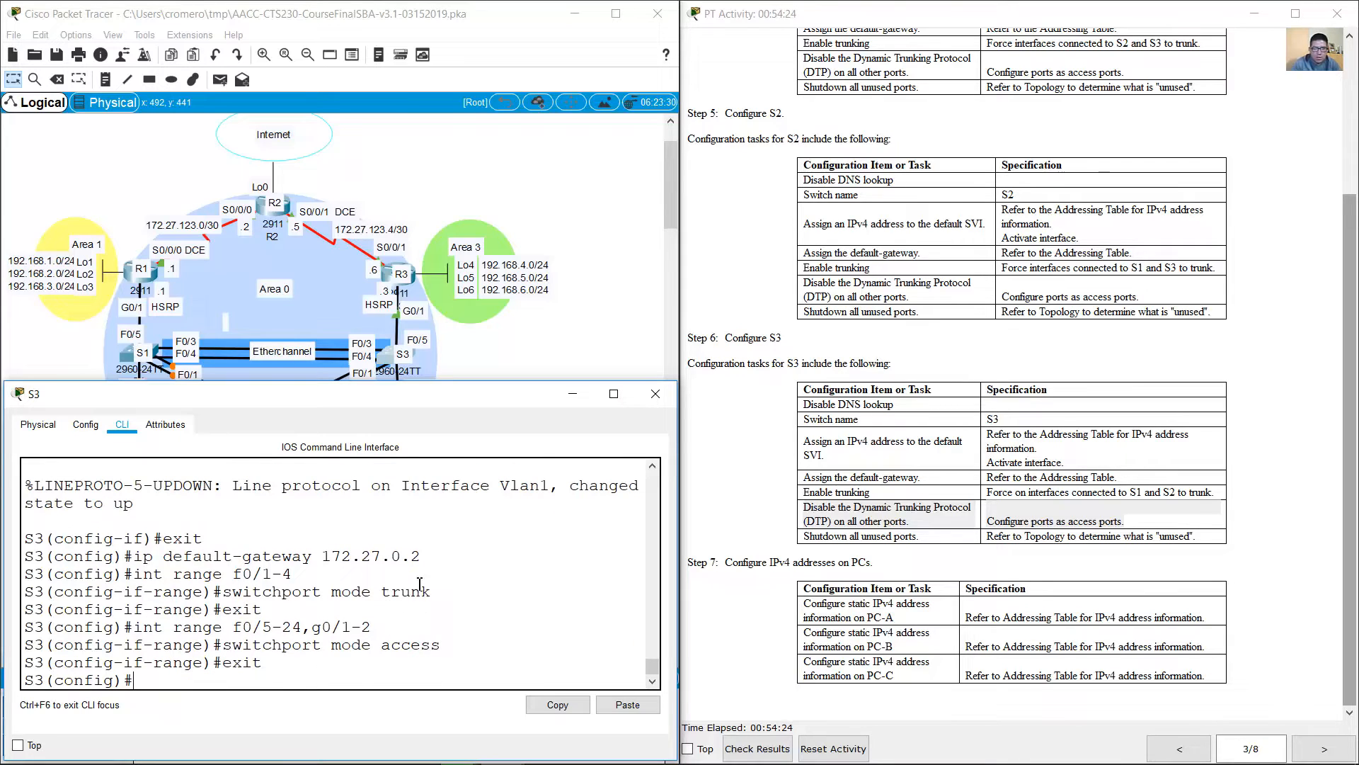
Step: Shut down S3's unused ports, f0/6-17, f0/19-24 and g0/1-2, according to the topology
left_click(804, 550)
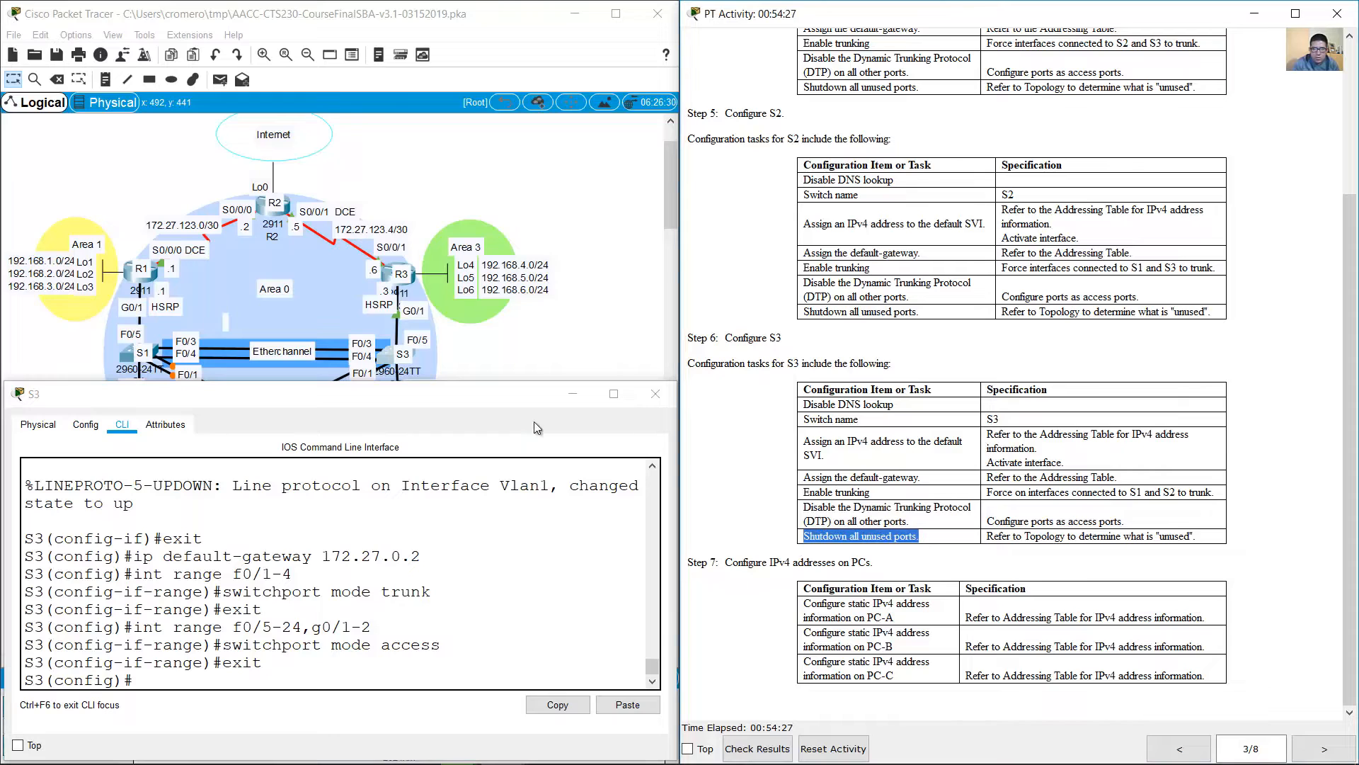
left_click(493, 364)
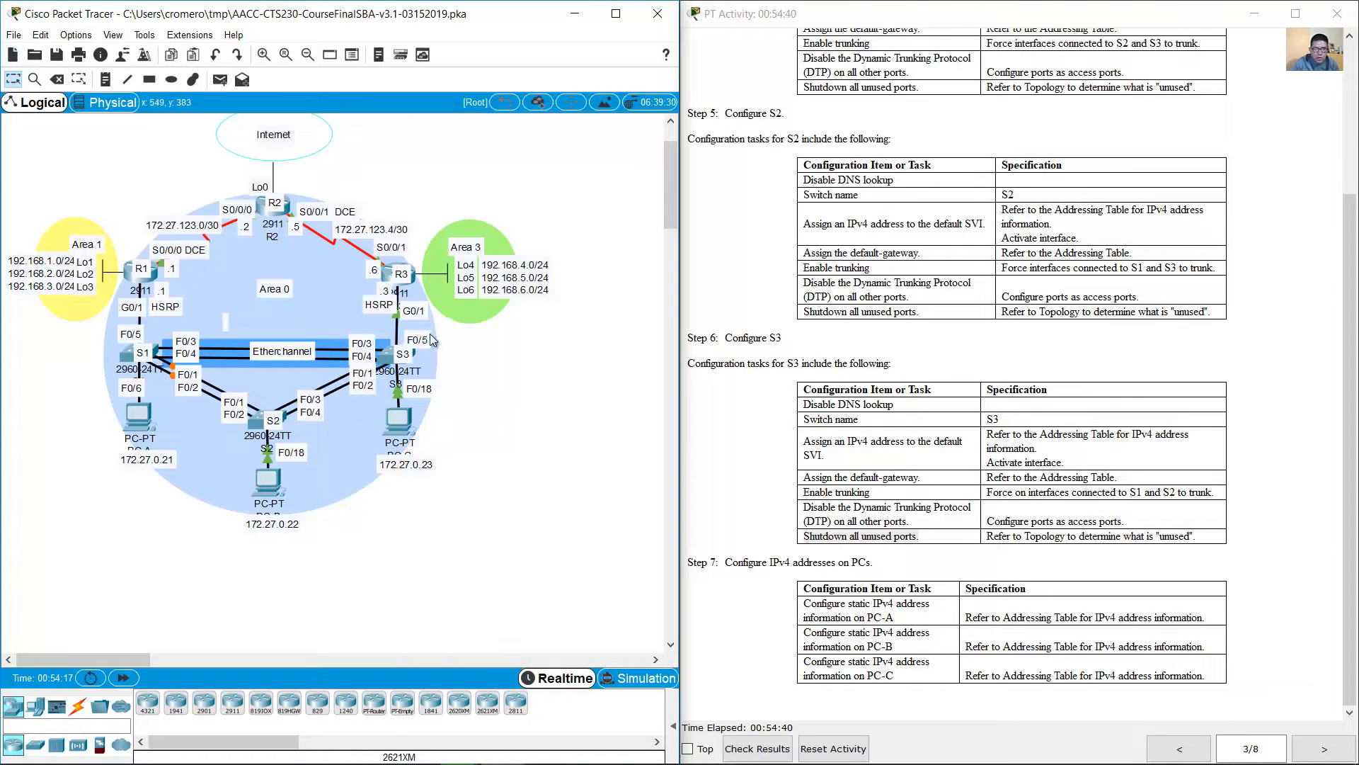
left_click(388, 356)
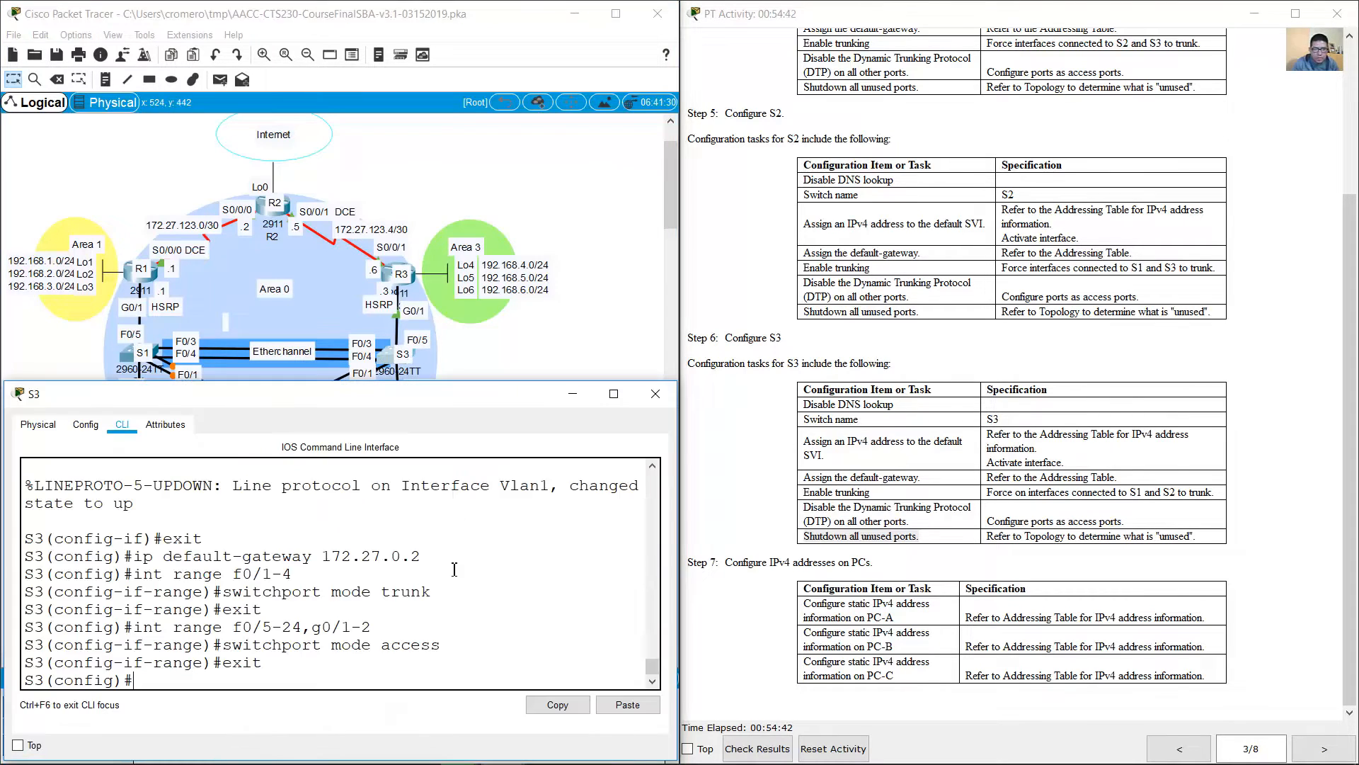
key("Up")
key("Up")
key("Up")
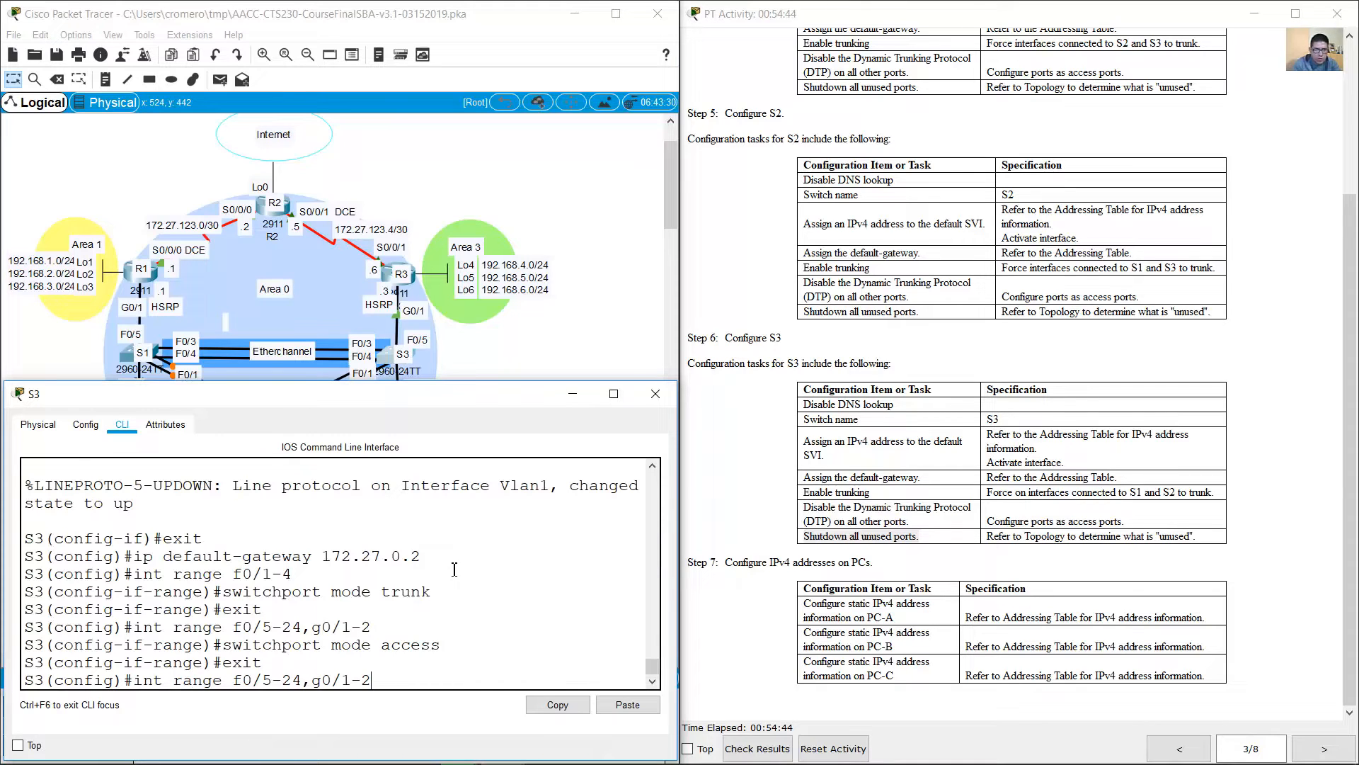
key("Left")
key("Left")
key("Left")
key("Left")
key("Left")
key("Left")
key("Left")
key("Left")
key("Left")
key("Left")
key("BackSpace")
type("6")
key("Right")
key("Right")
key("Right")
key("BackSpace")
key("BackSpace")
type("17")
type(",f0/19")
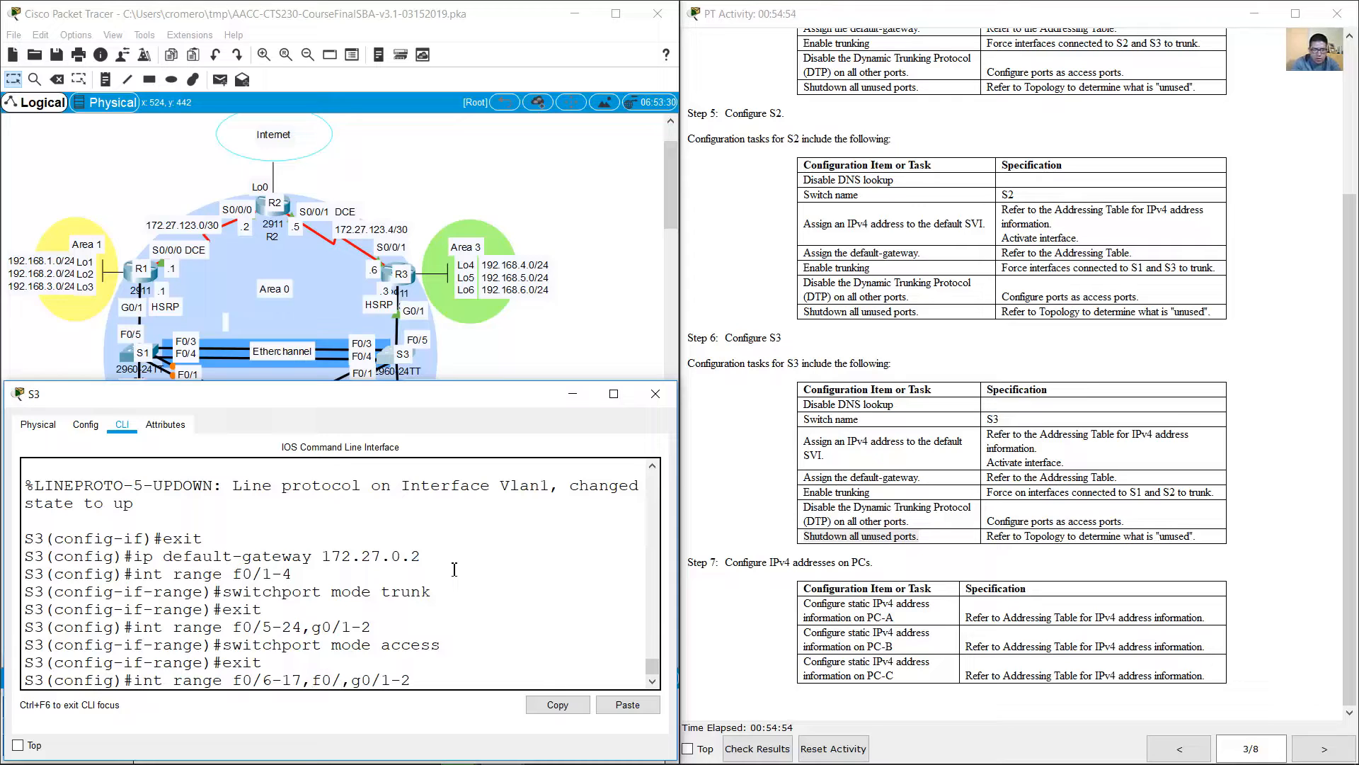
type("-24")
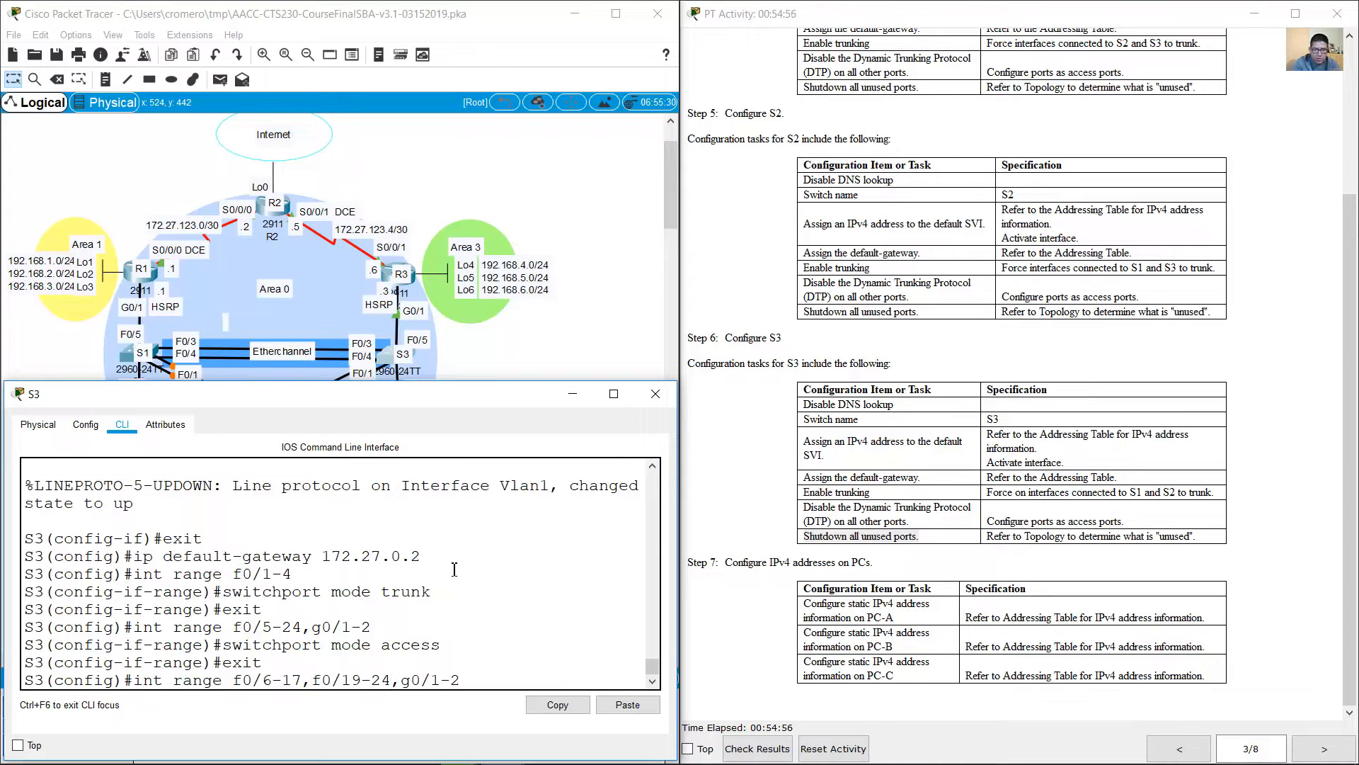
key("Right")
key("Right")
key("Right")
key("Right")
key("Return")
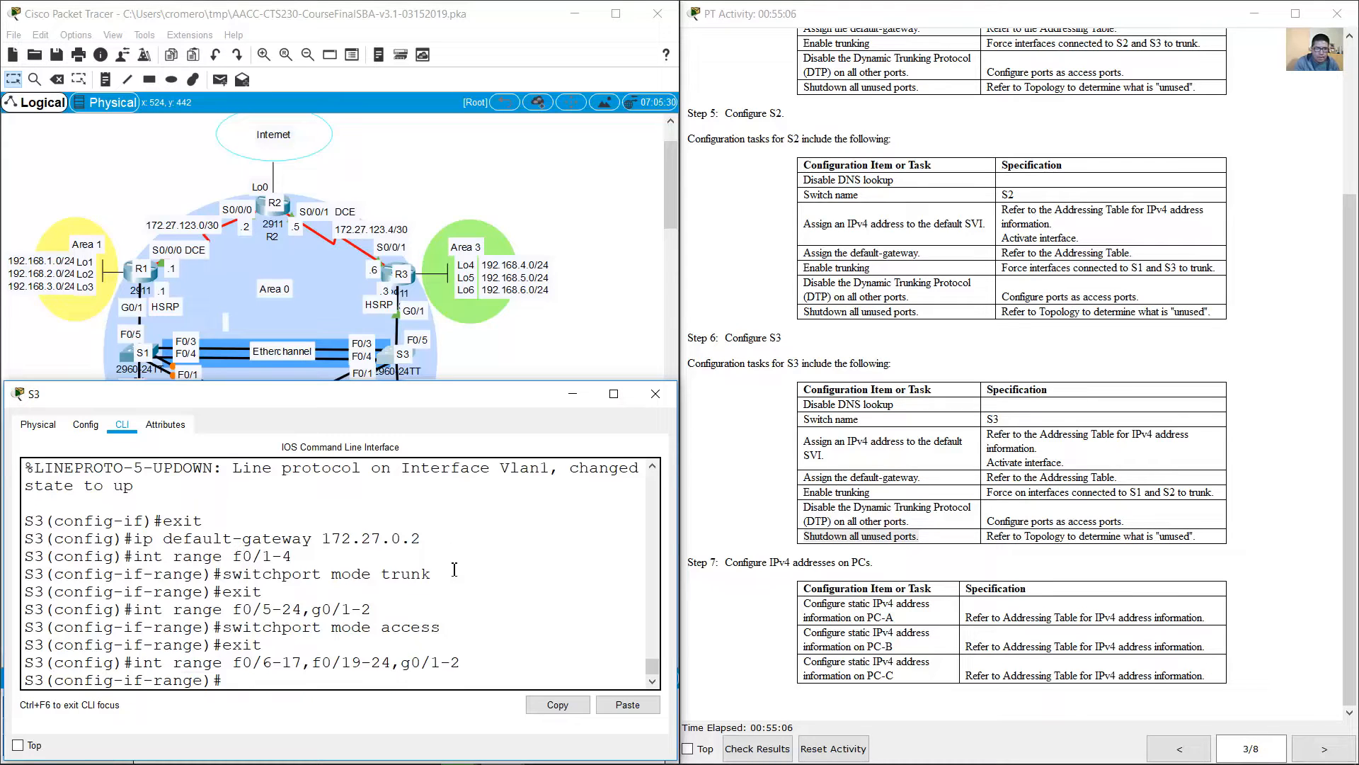
type("shutdown")
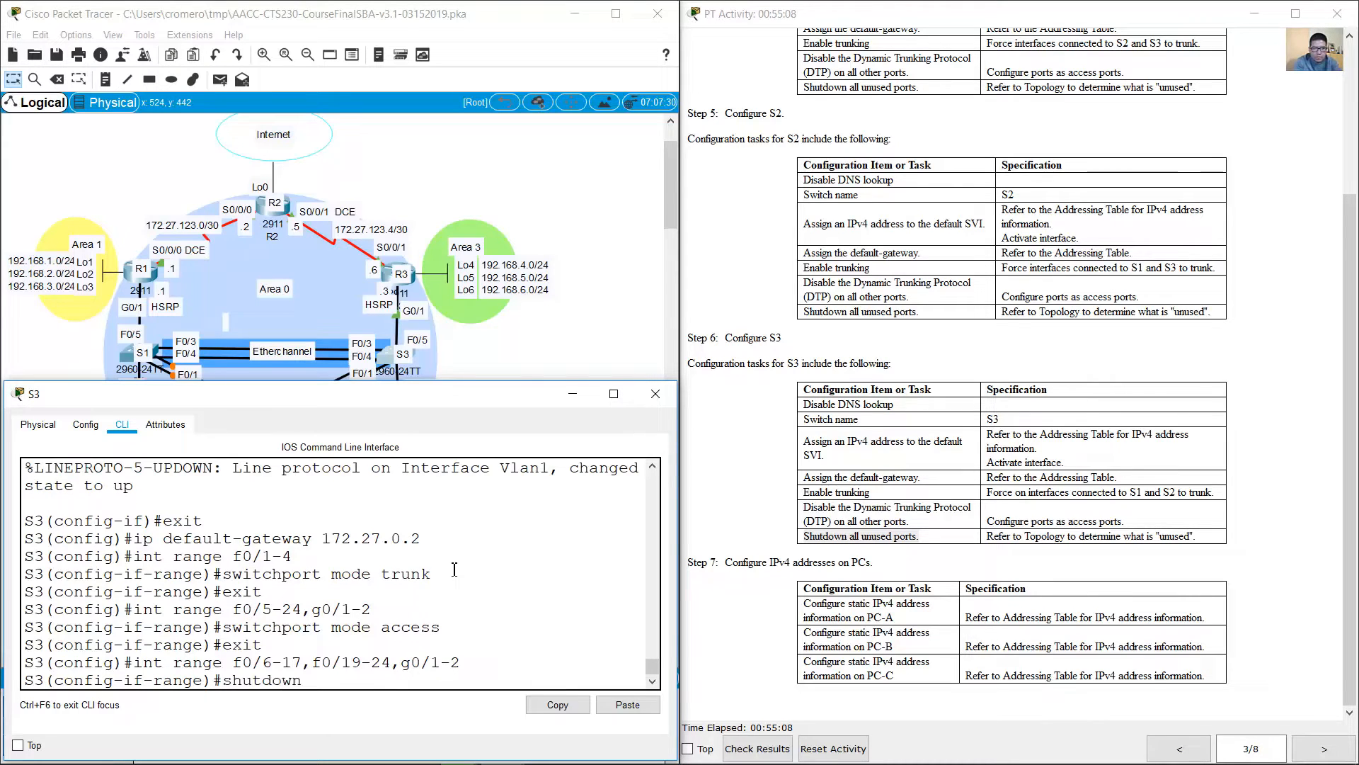
key("Return")
Step: Review the Step 7 PC tasks and the PC rows of the Addressing Table, and open PC-A's IP configuration
left_click(1204, 557)
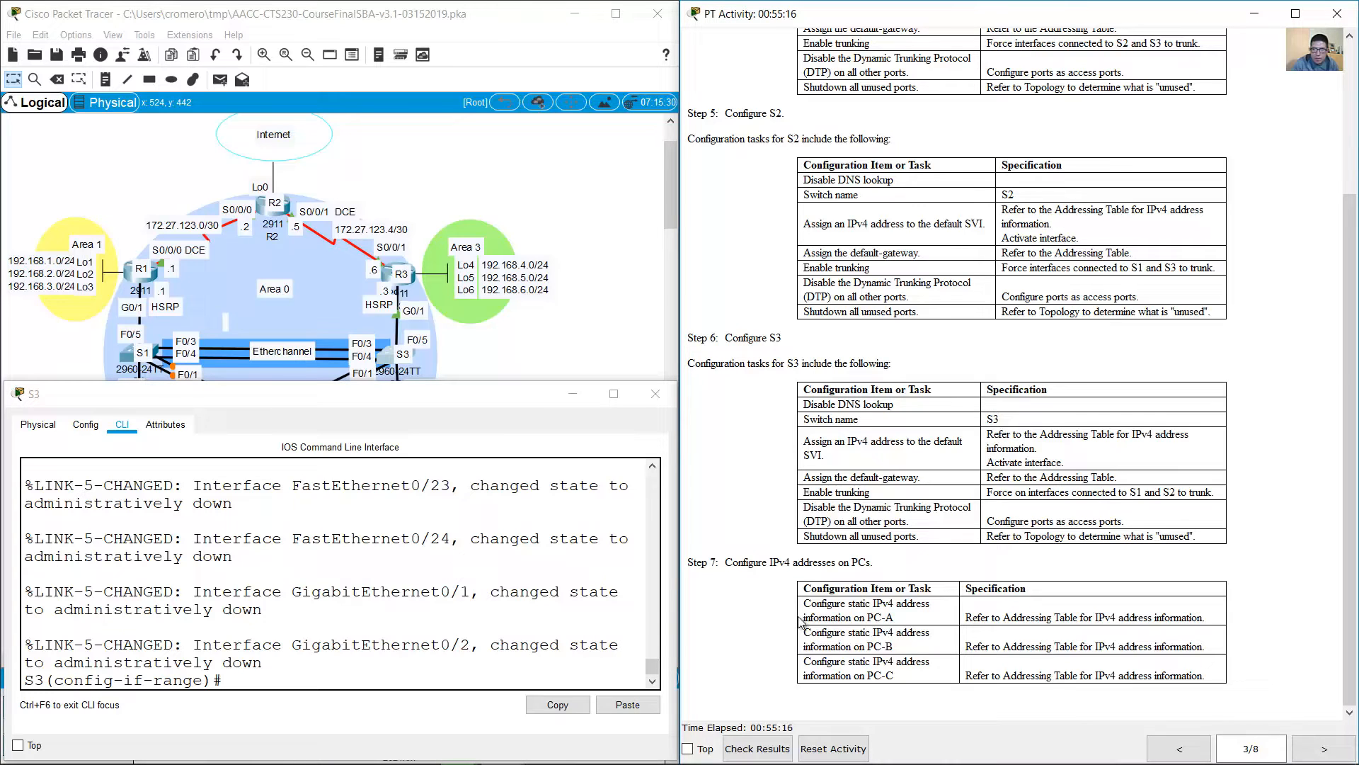
left_click_drag(733, 564, 1210, 676)
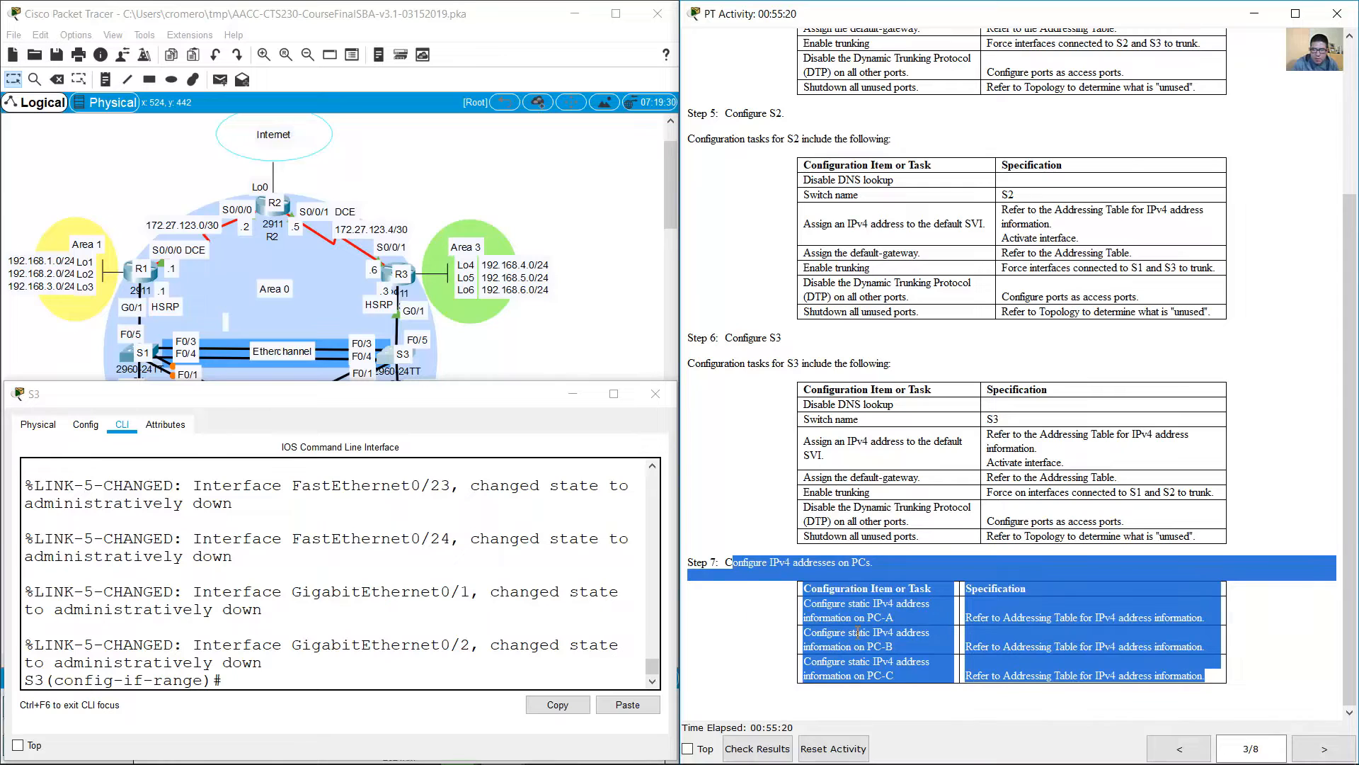
left_click(885, 667)
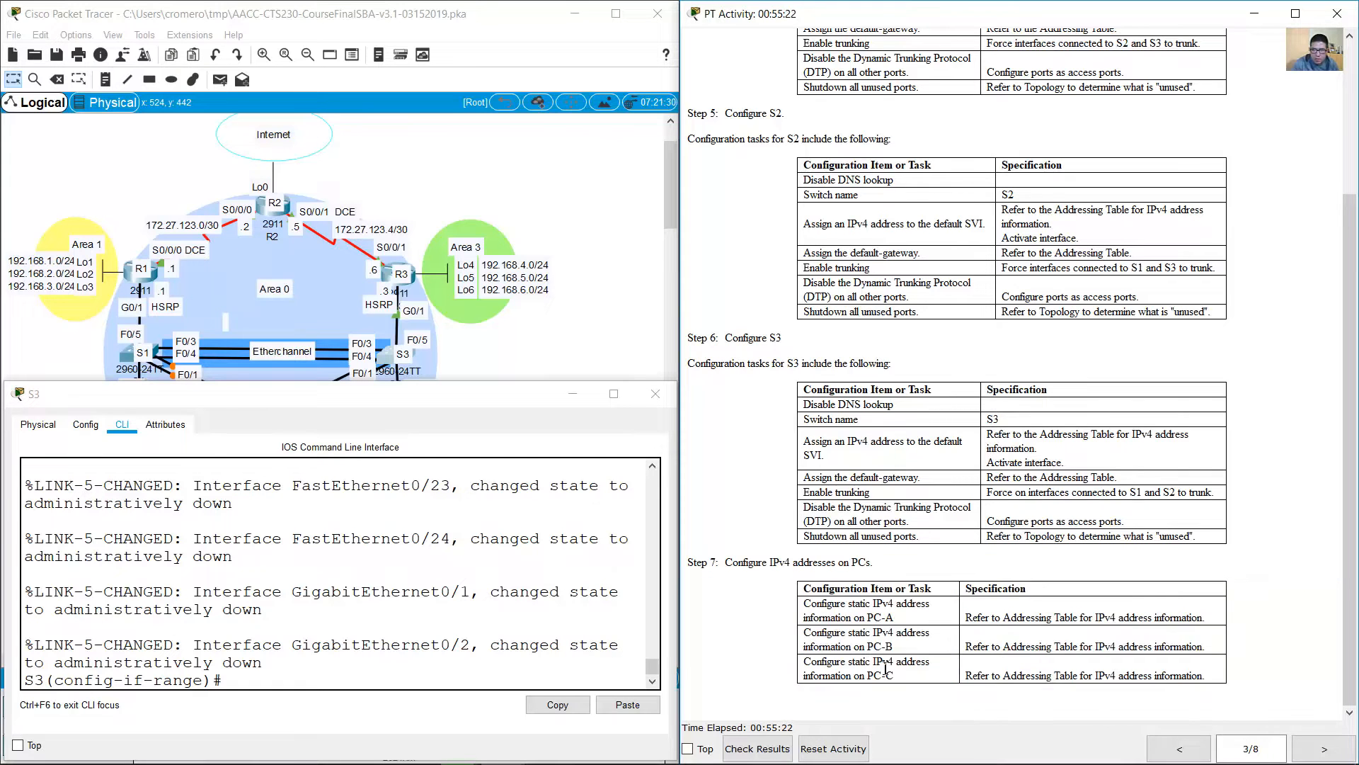
left_click(1180, 748)
left_click(1180, 749)
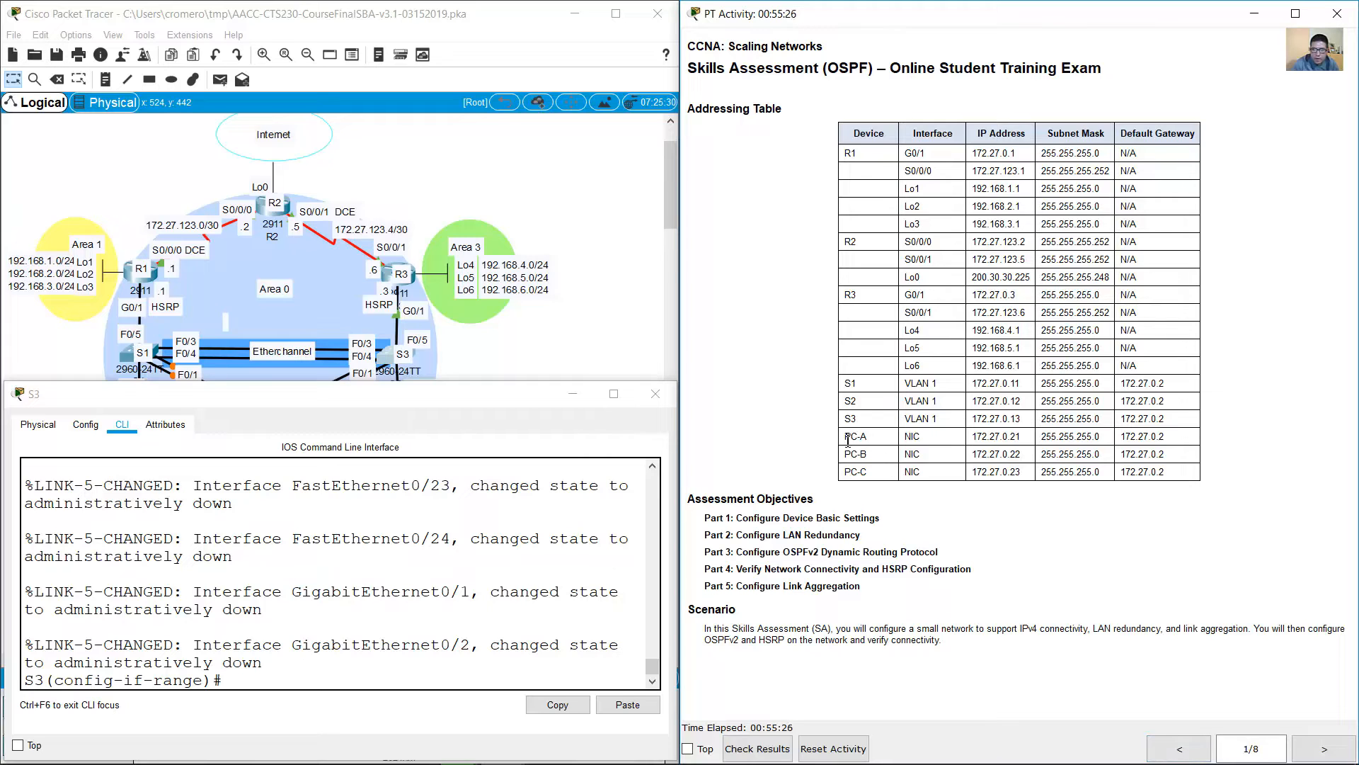
left_click_drag(846, 436, 1181, 481)
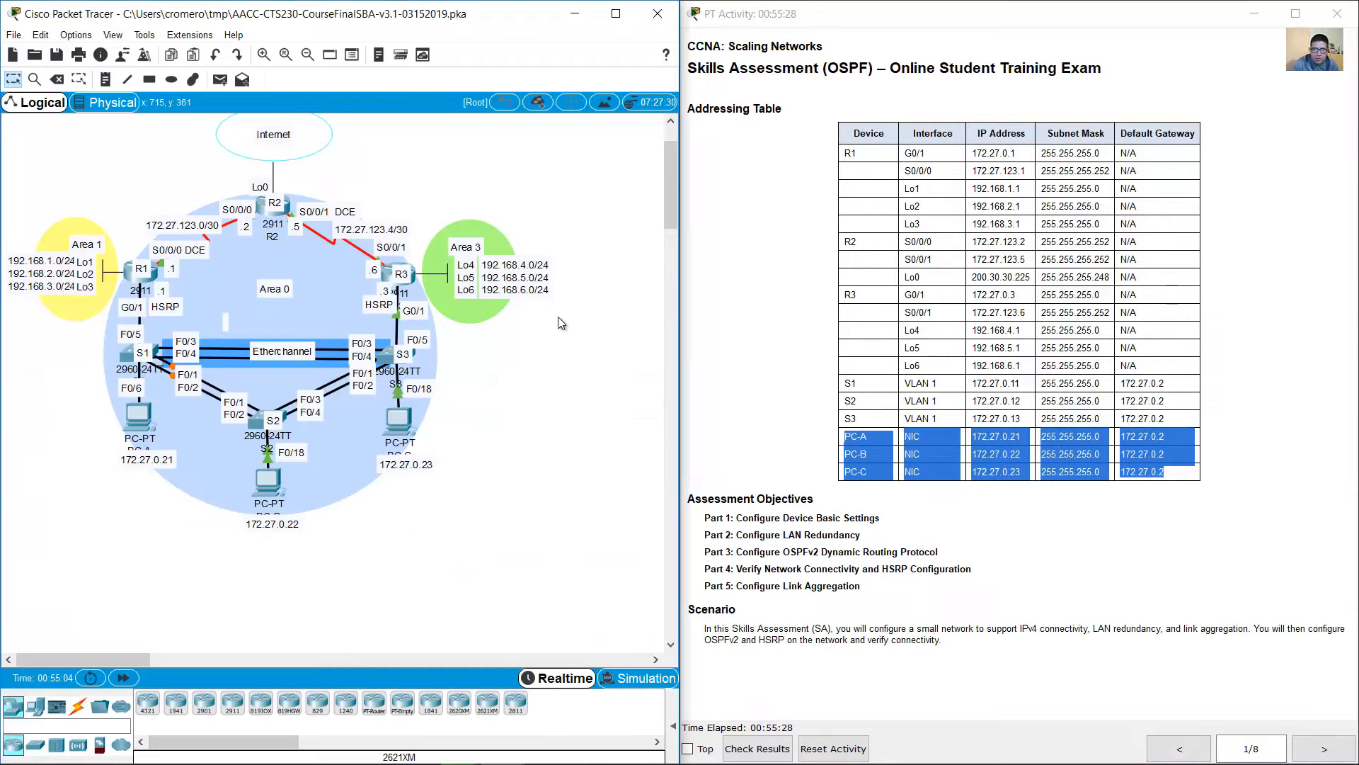
left_click(562, 324)
left_click(149, 412)
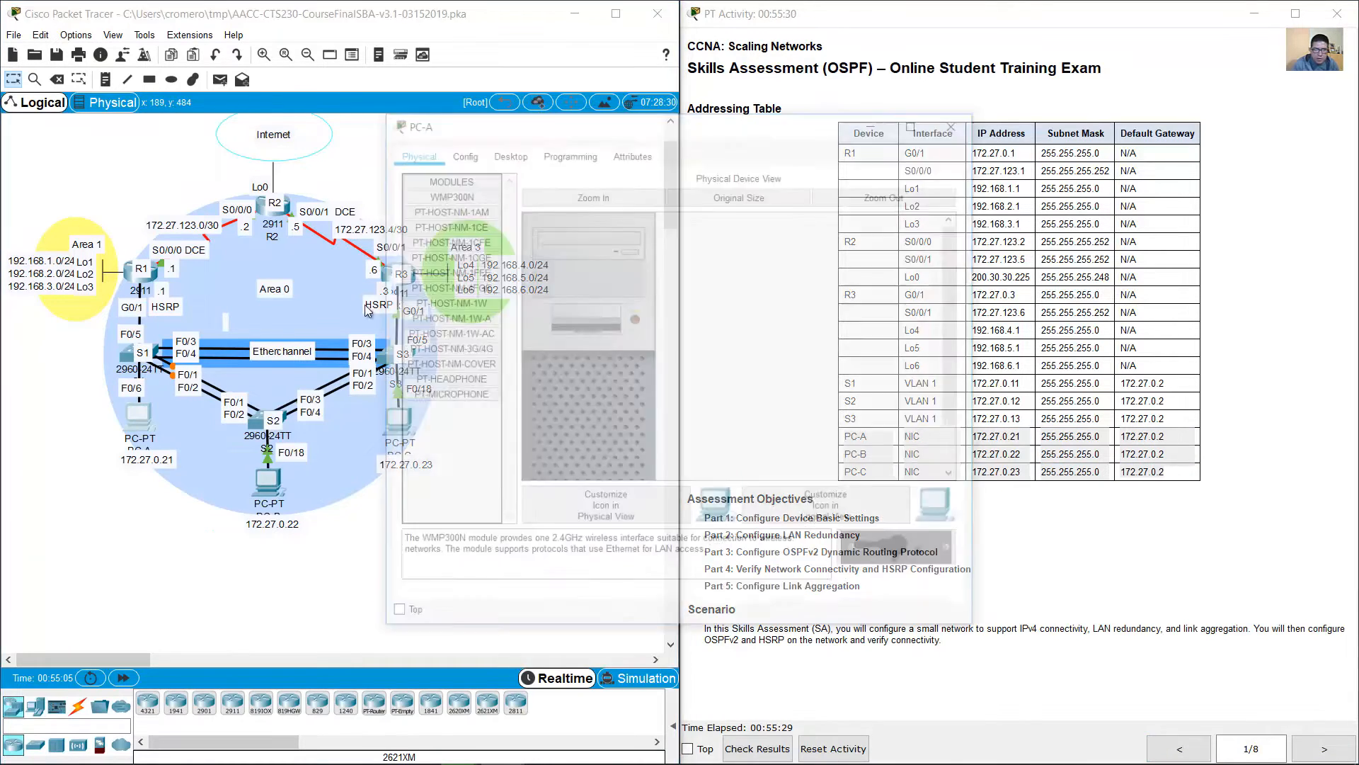
left_click_drag(592, 133, 277, 138)
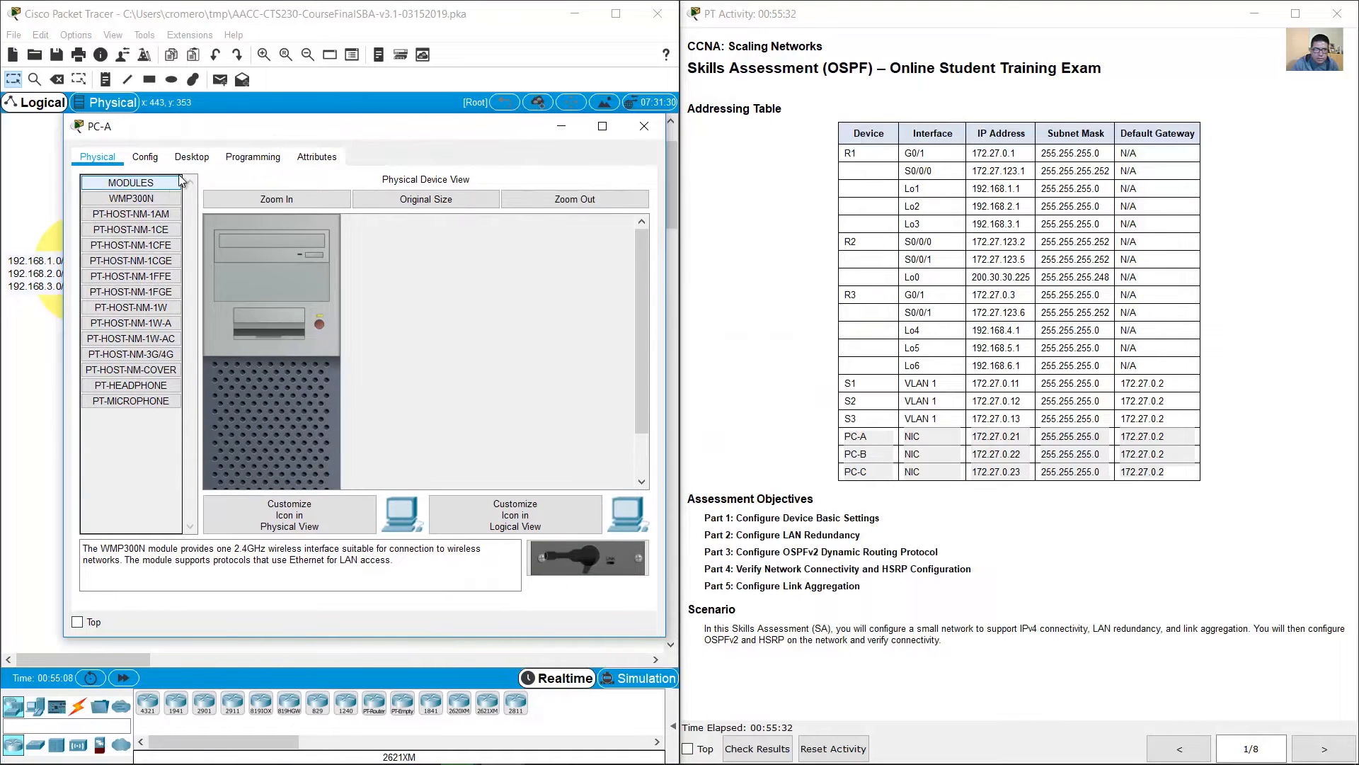
left_click(192, 156)
left_click(155, 269)
Step: Set PC-A's static IP address to 172.27.0.21
left_click(311, 264)
type("1")
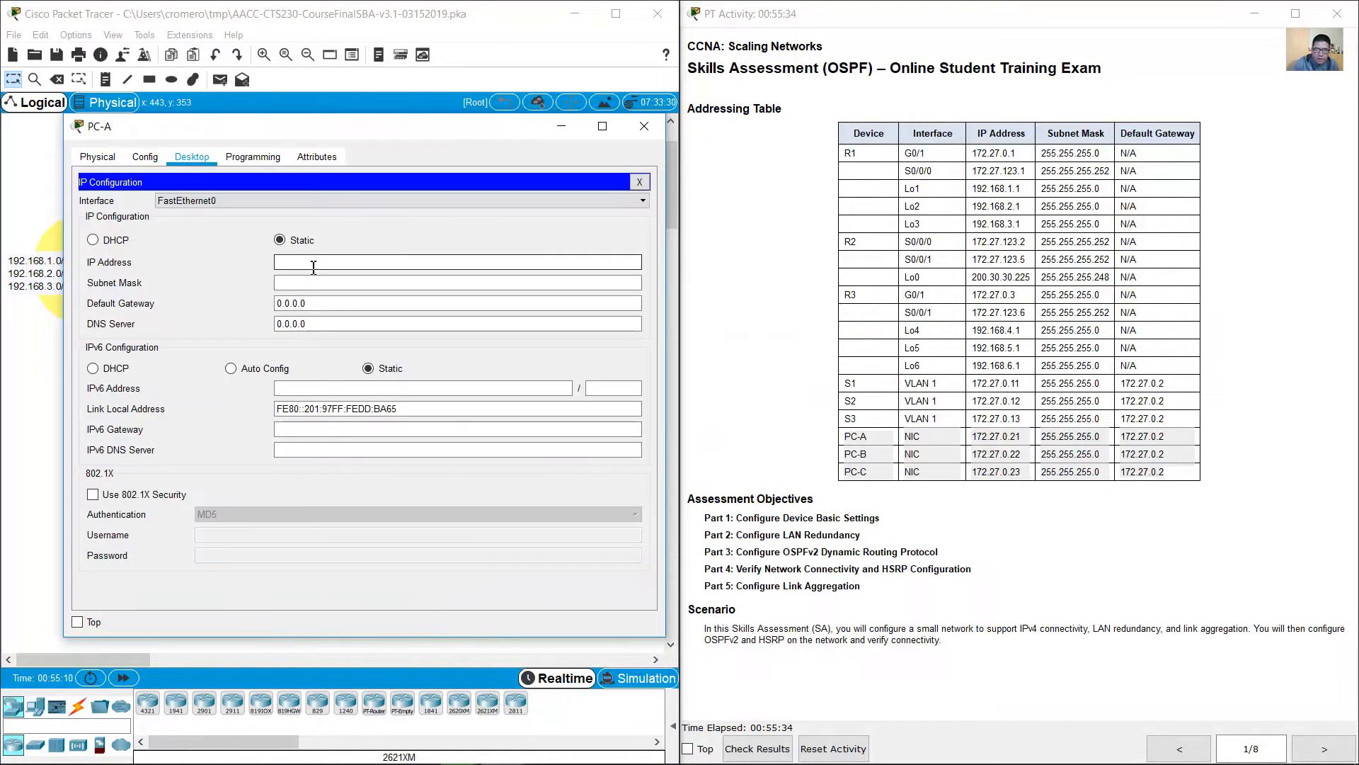
type(".2")
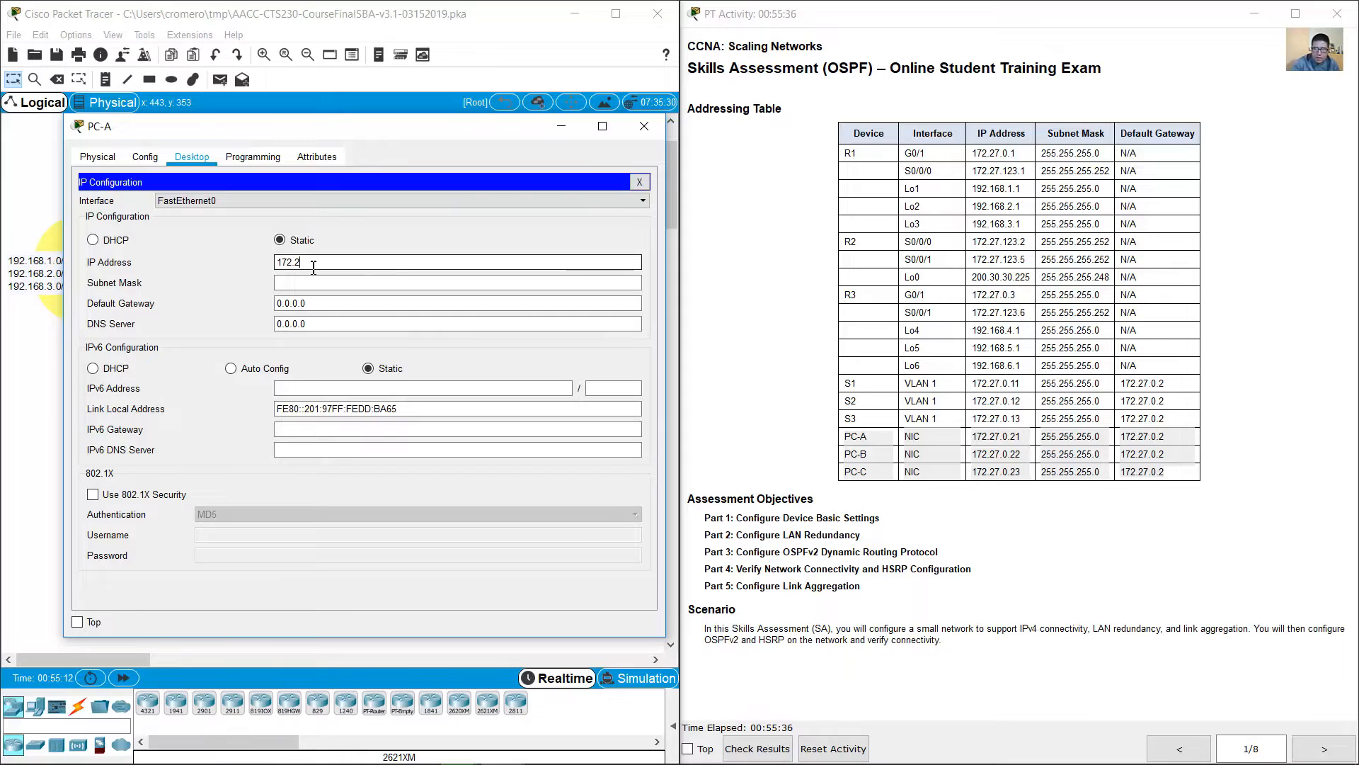
type("7.0")
key("ctrl+a")
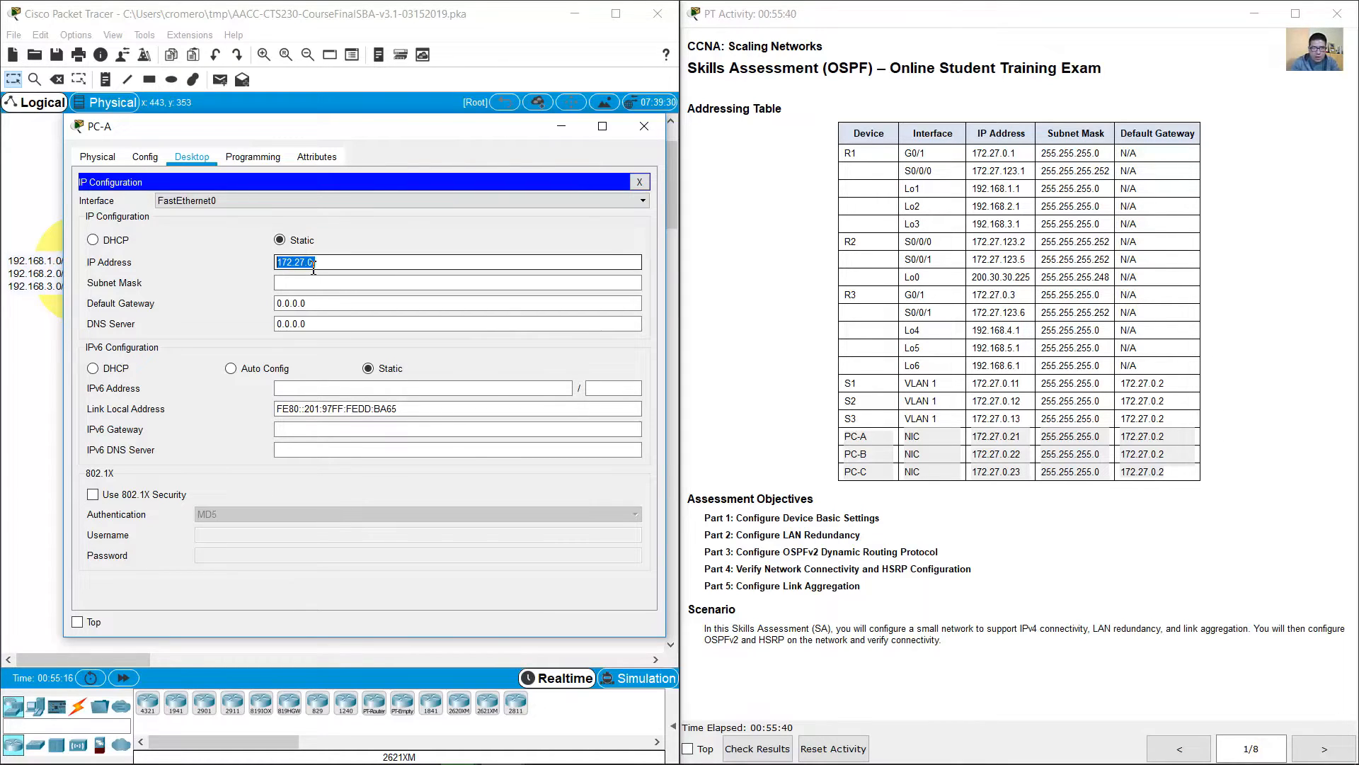
key("Right")
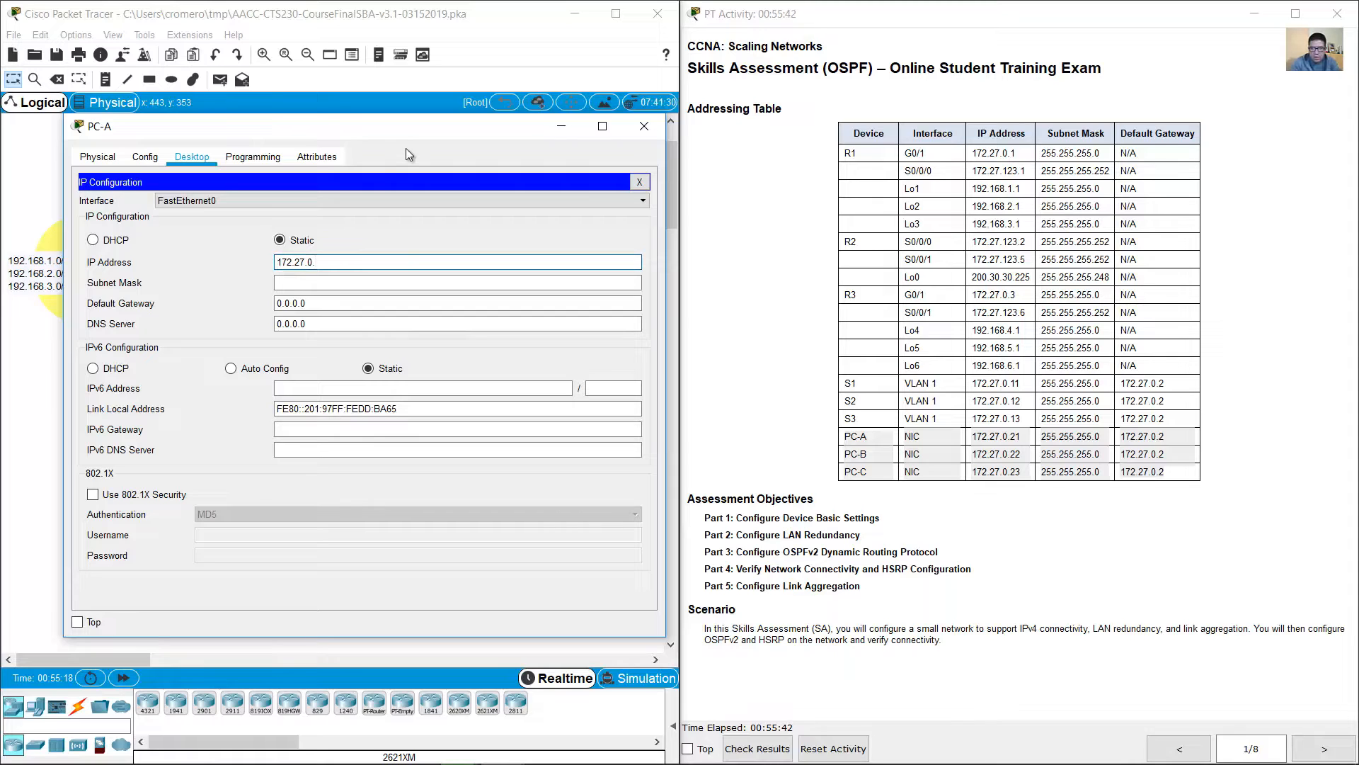
type(".21")
key("Tab")
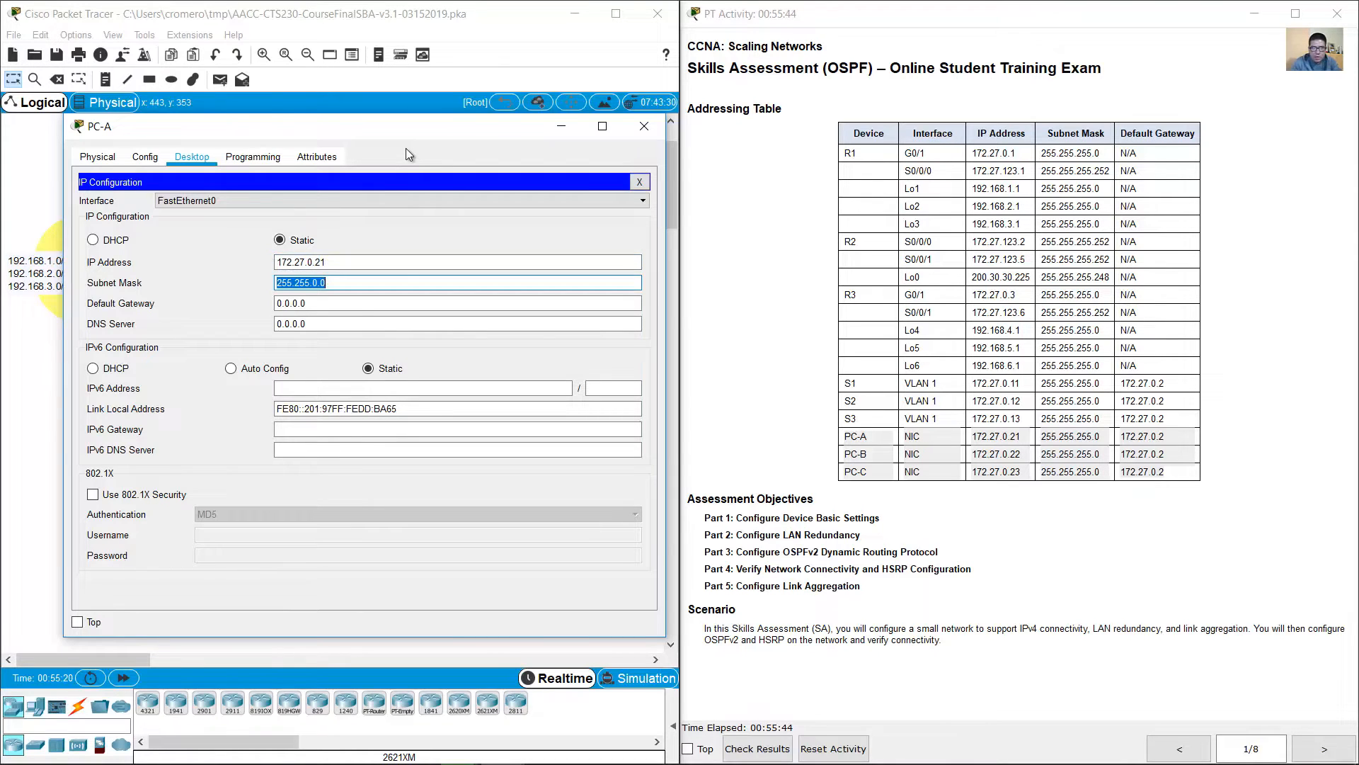
Step: Set PC-A's subnet mask to 255.255.255.0 and default gateway to 172.27.0.2, and close its configuration window
key("Left")
key("Left")
key("BackSpace")
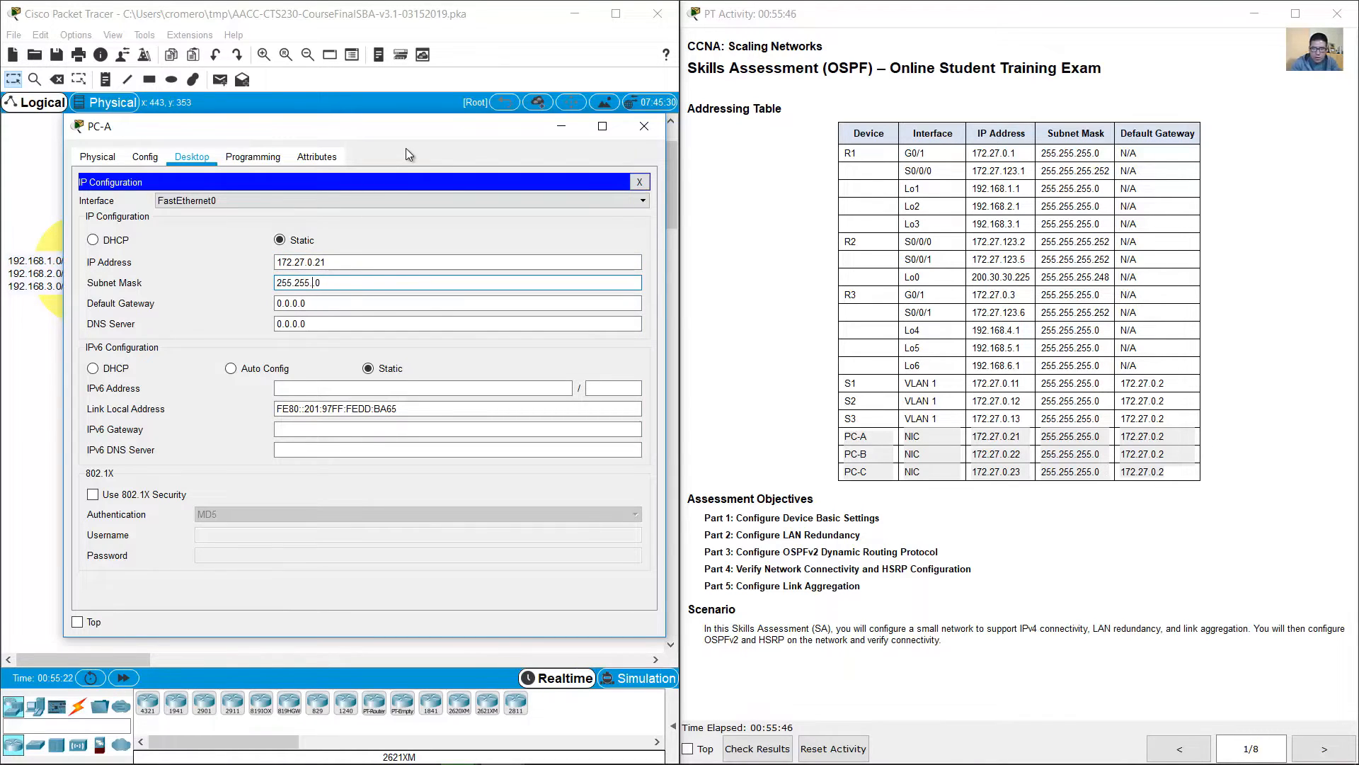
type("255.")
key("Tab")
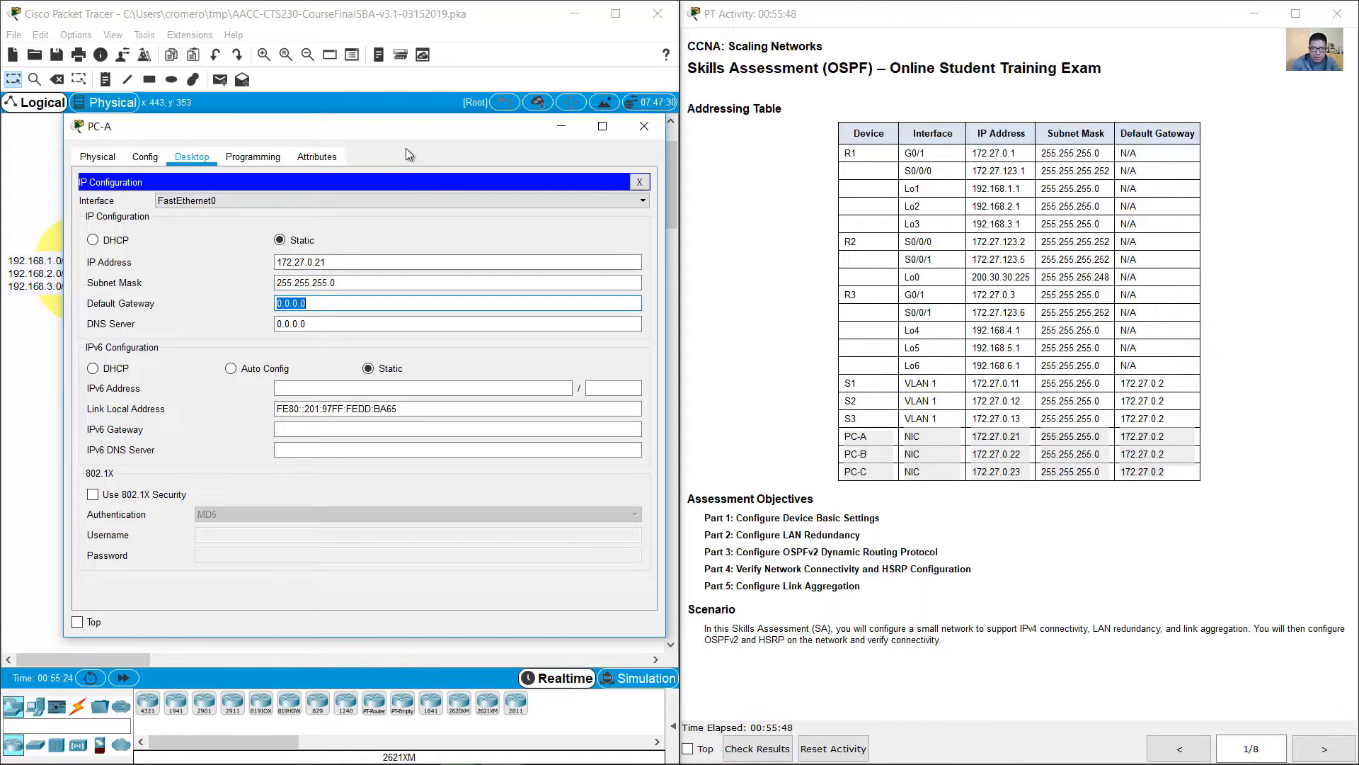
type("172.27.0.2")
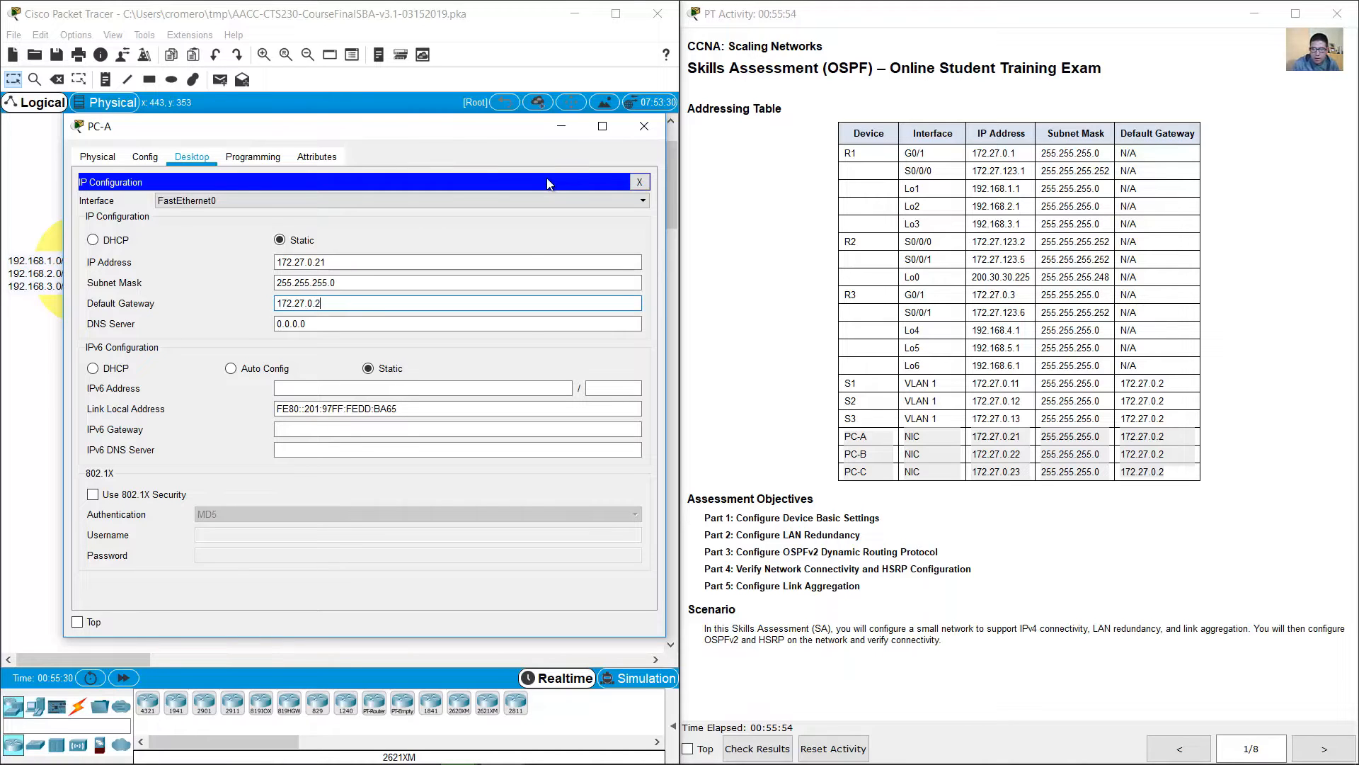
left_click(648, 129)
Step: Open PC-B's IP configuration and set its static IP address to 172.27.0.22
left_click(272, 486)
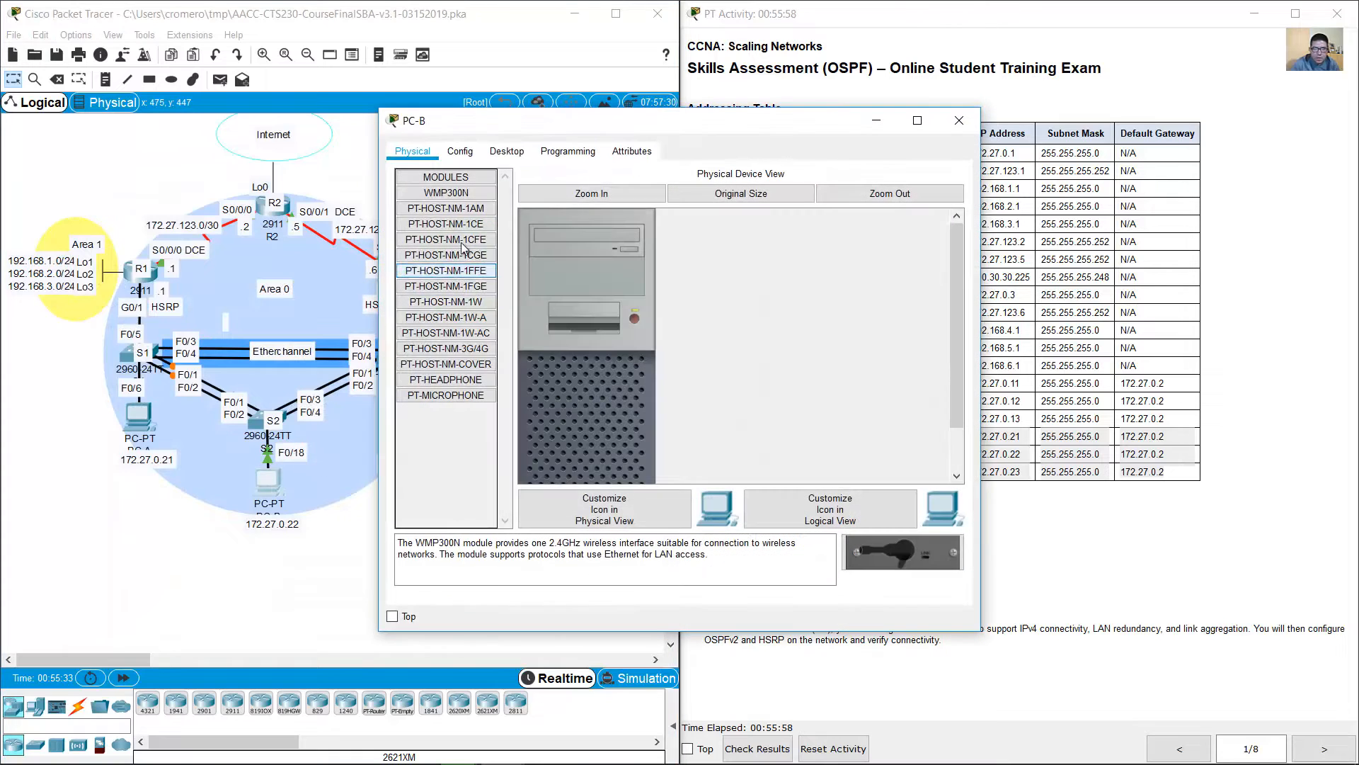
left_click(524, 155)
left_click_drag(391, 123, 98, 100)
left_click(170, 185)
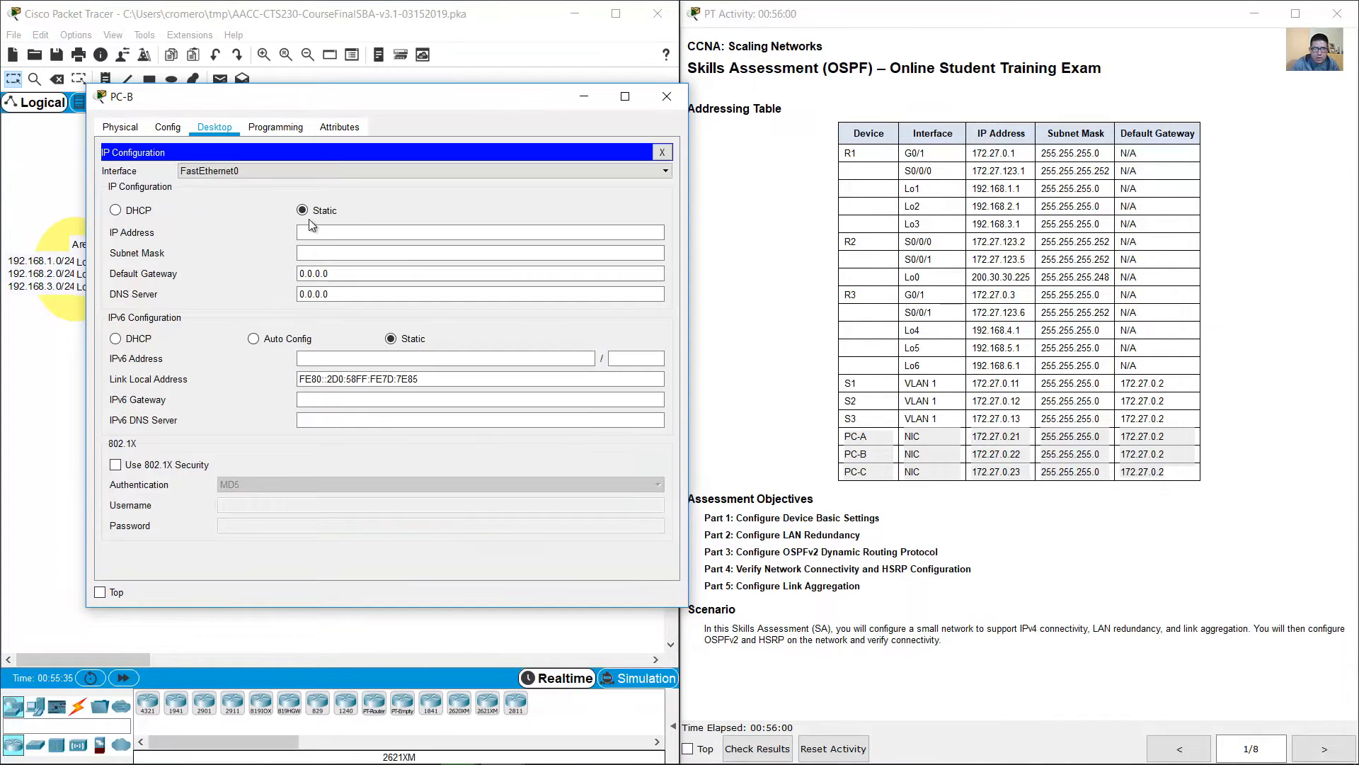
left_click(361, 230)
type("172.27.0.22")
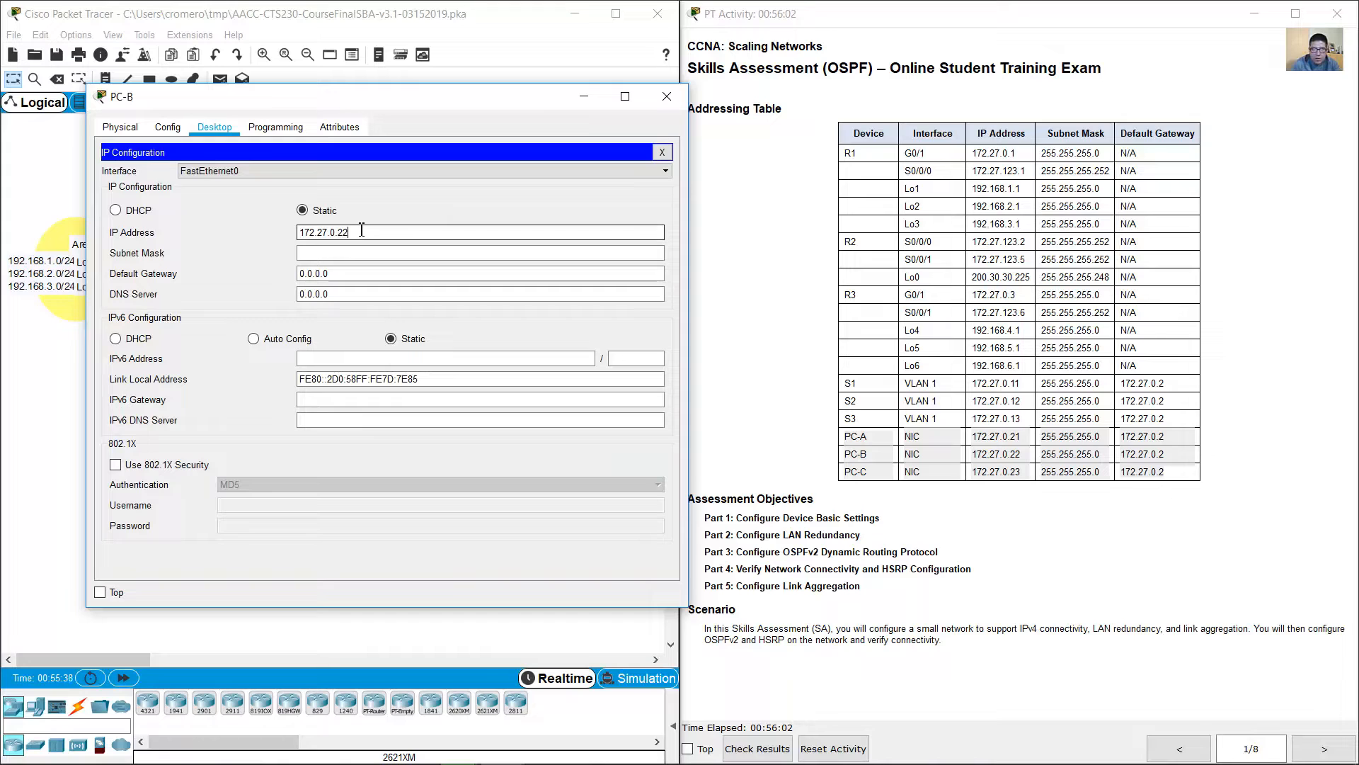
key("Tab")
Step: Set PC-B's subnet mask to 255.255.255.0 and default gateway to 172.27.0.2, and close its configuration window
key("Left")
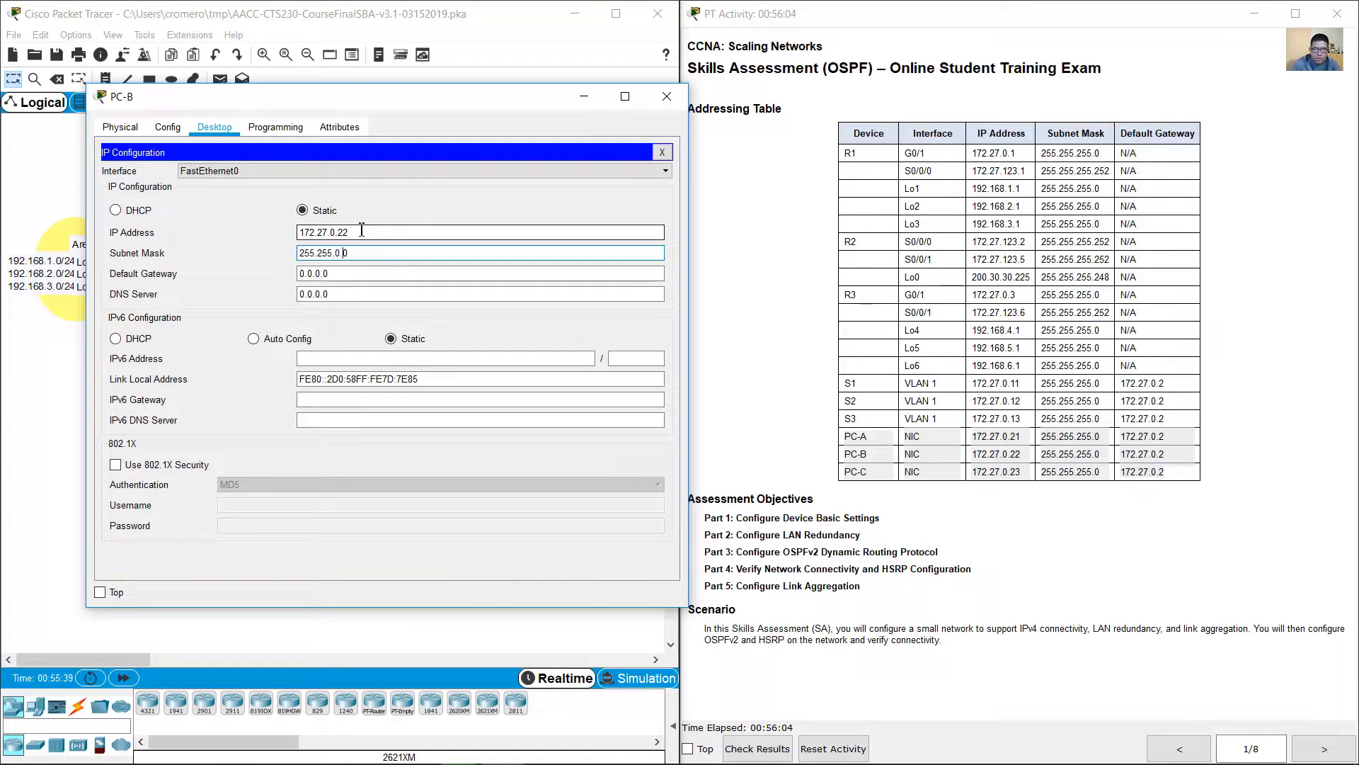
type("55.")
key("Tab")
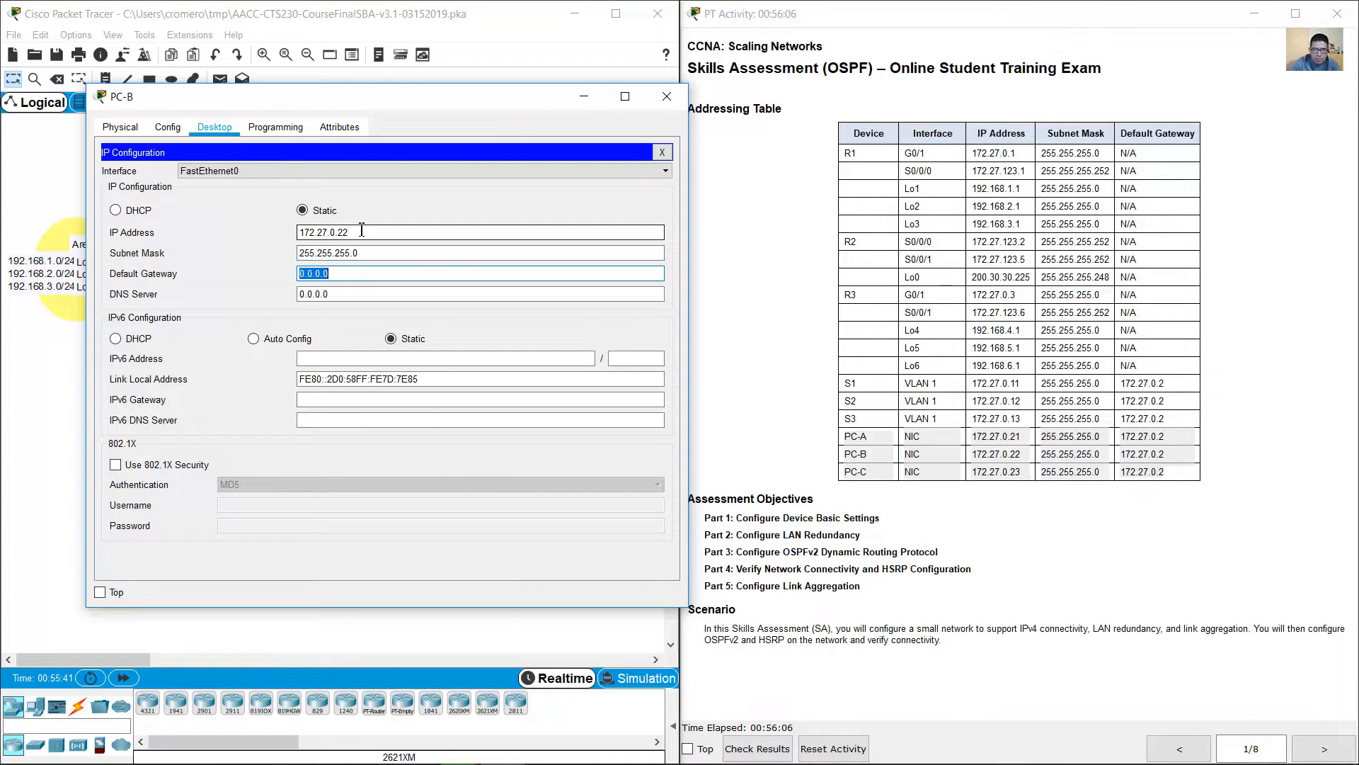
type("172.27.0.2")
left_click(667, 97)
Step: Open PC-C's IP configuration and set its static IP address to 172.27.0.23
left_click(399, 439)
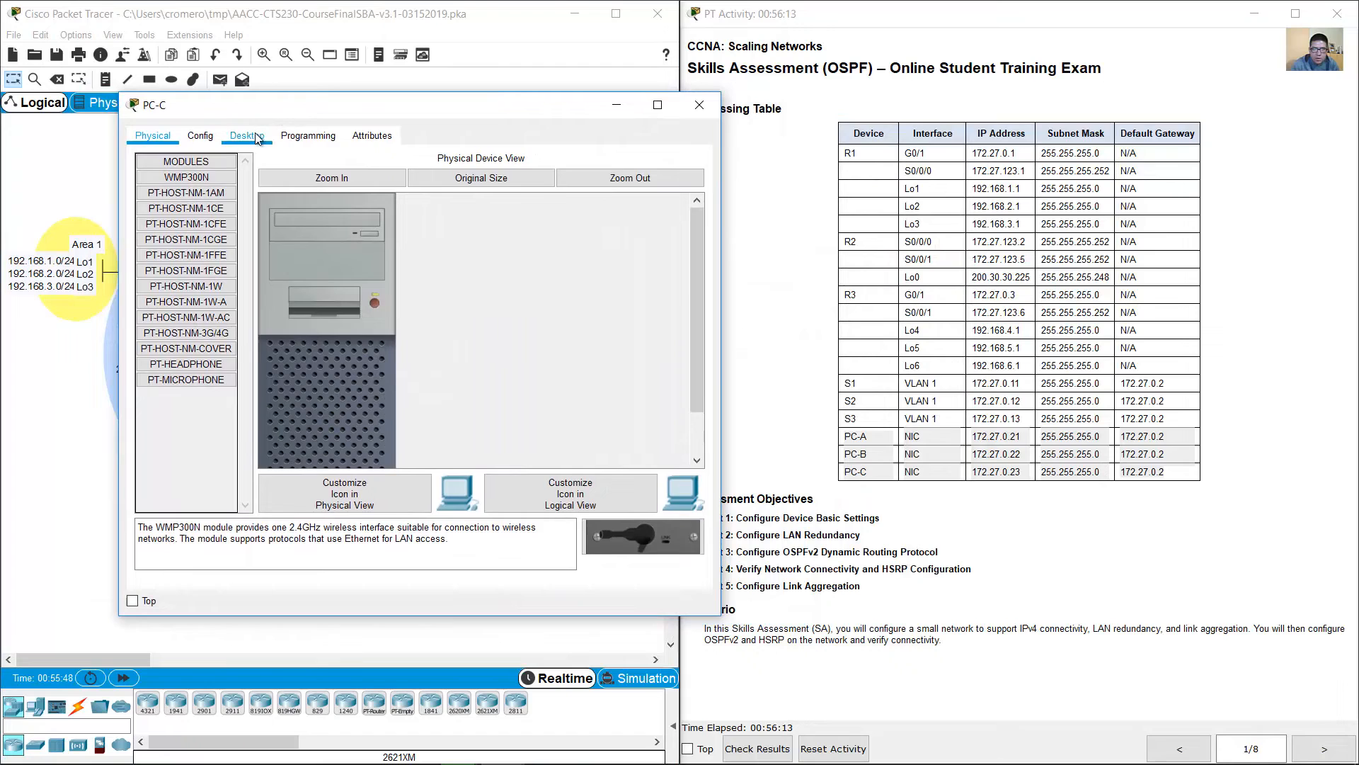
left_click(257, 136)
left_click(199, 191)
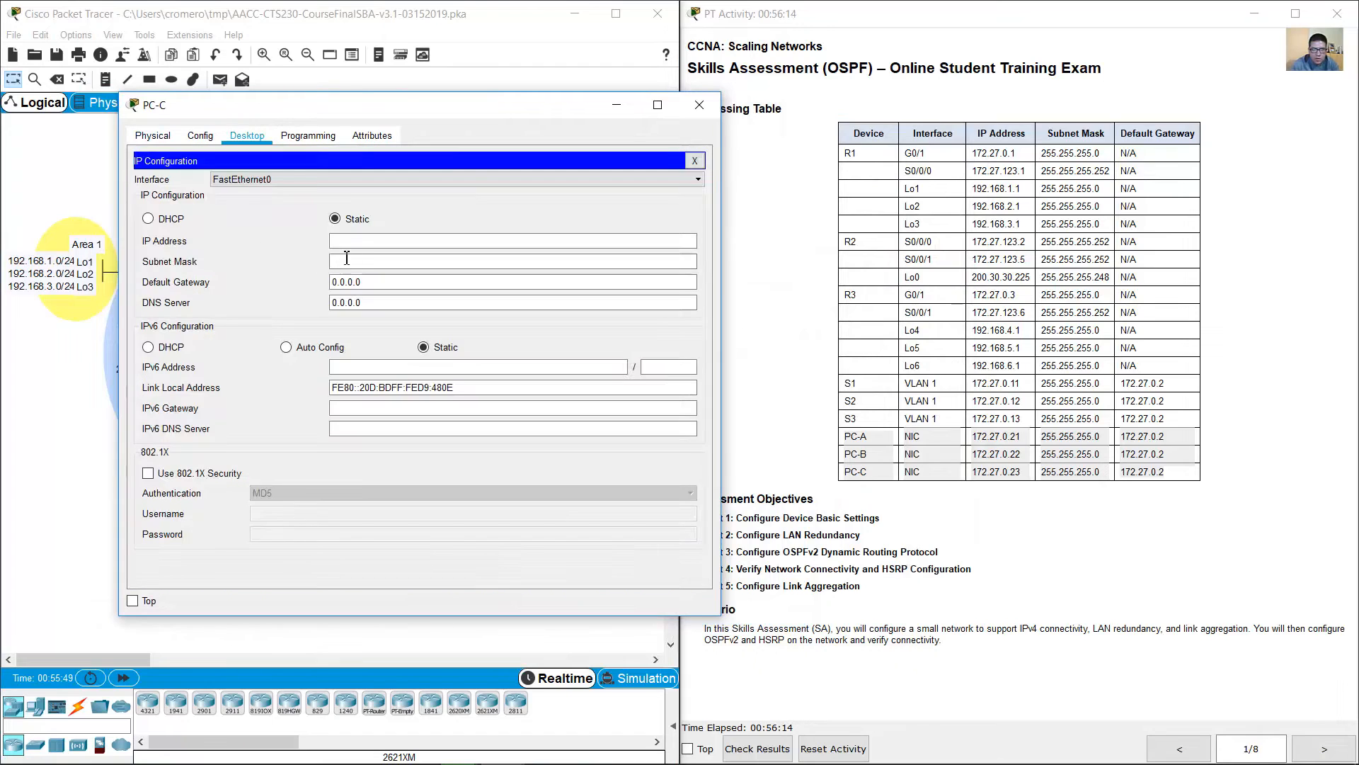
left_click(508, 241)
type("172.27.0.")
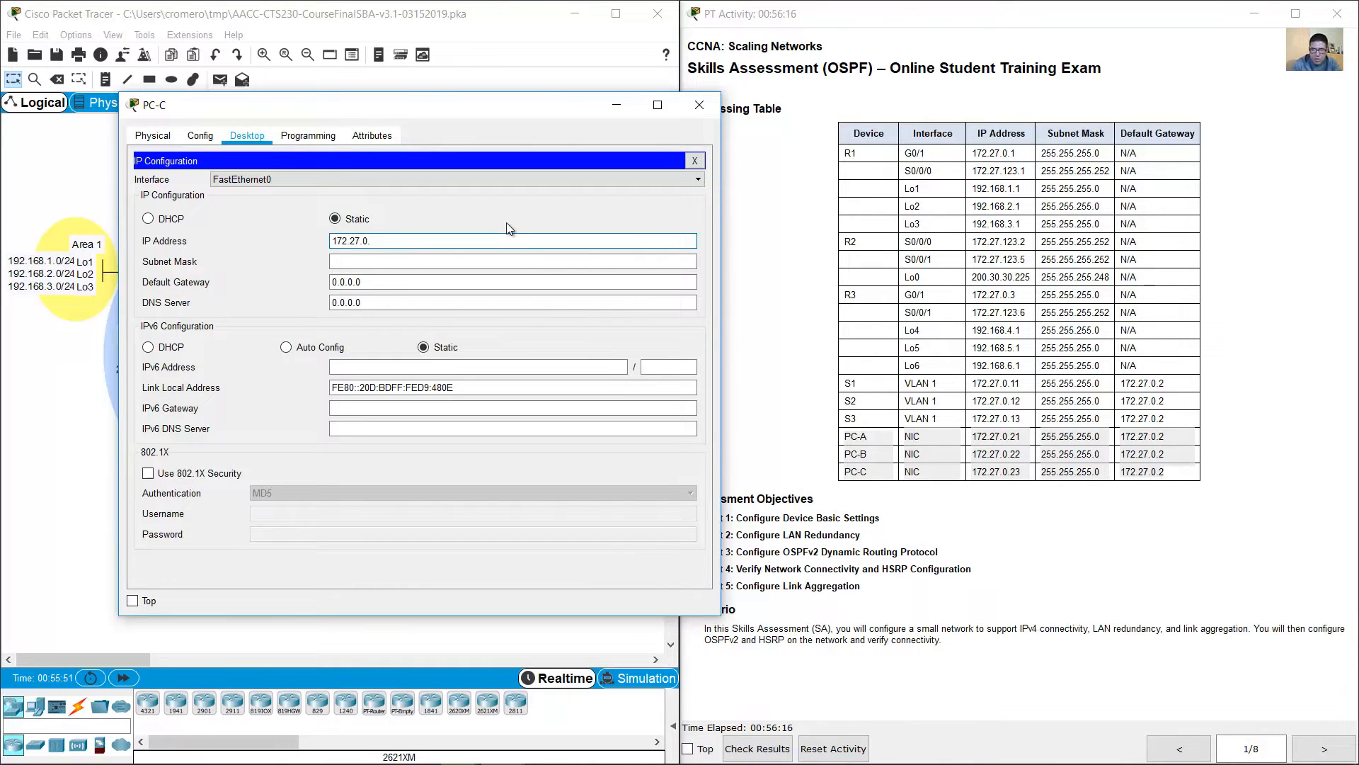
type("23")
key("Tab")
Step: Set PC-C's subnet mask to 255.255.255.0 and default gateway to 172.27.0.2, and close its configuration window
key("Left")
key("Left")
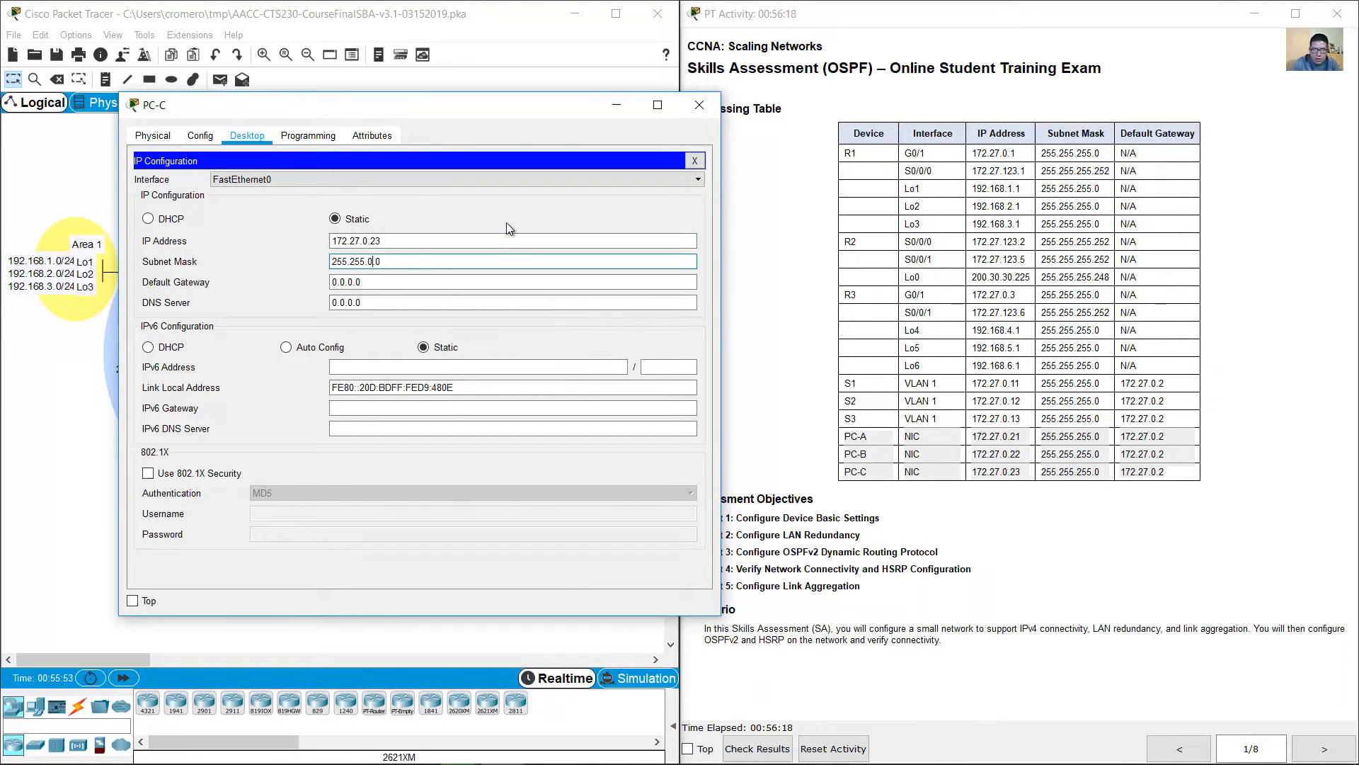
key("BackSpace")
type("255.")
key("Tab")
type("172.27.0.")
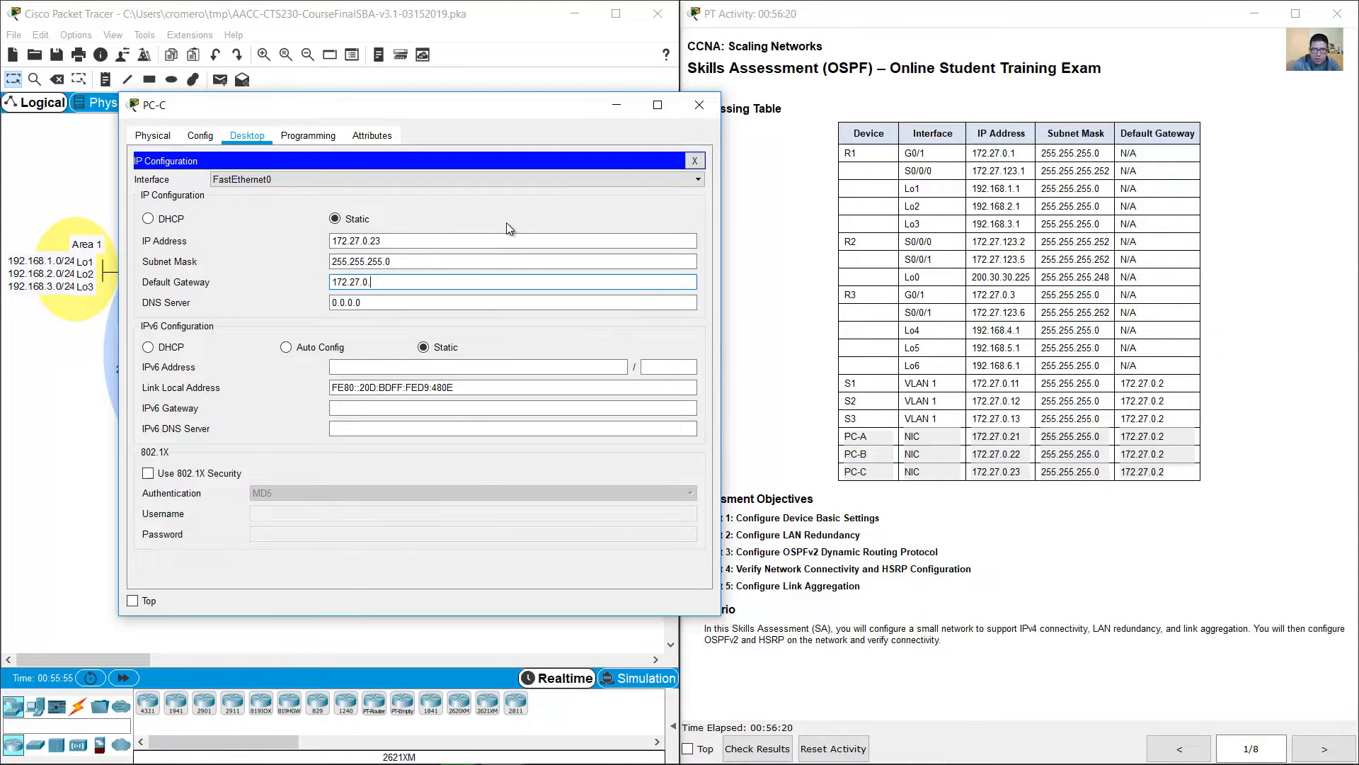
type("2")
left_click(699, 106)
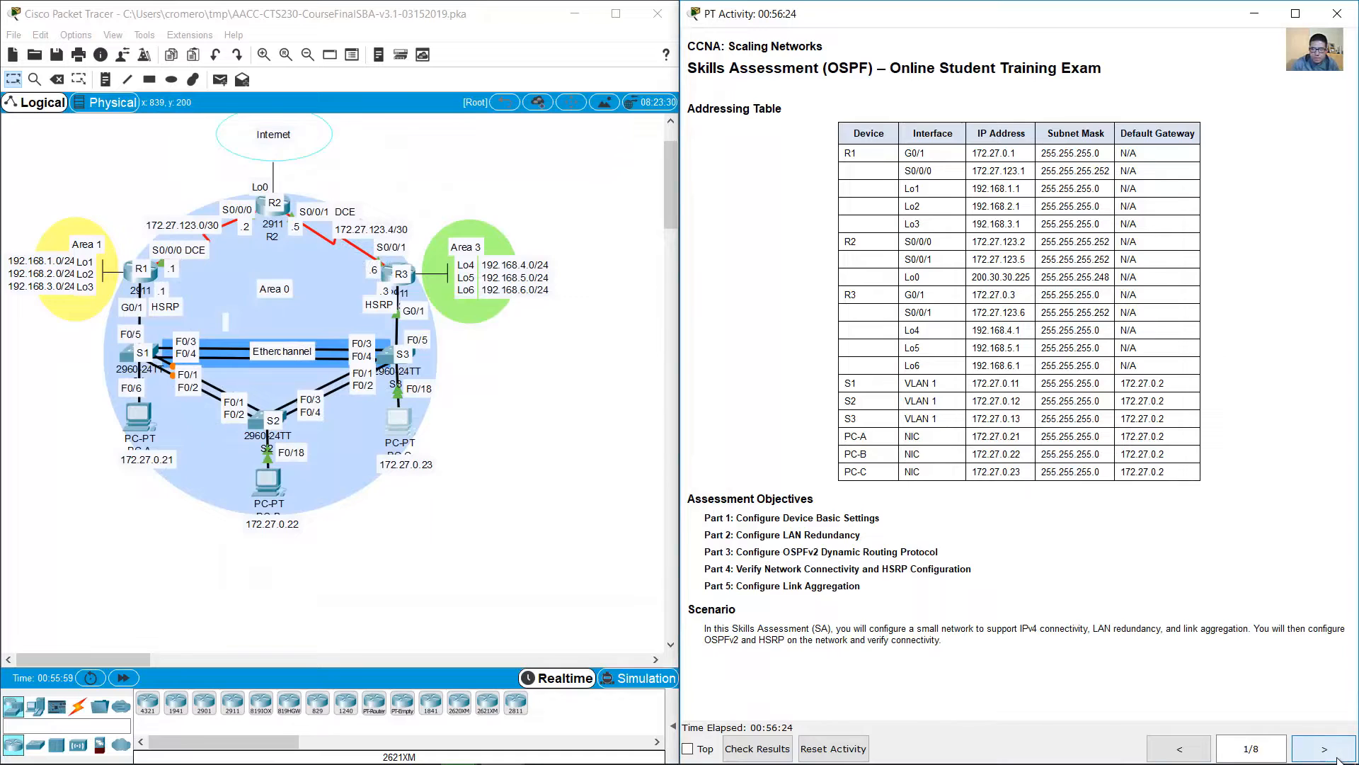
Step: Go to the Part 2 LAN Redundancy instructions and review the Step 1 spanning tree tasks for S1
left_click(1337, 759)
left_click(1338, 759)
scroll(1116, 558, "down", 3)
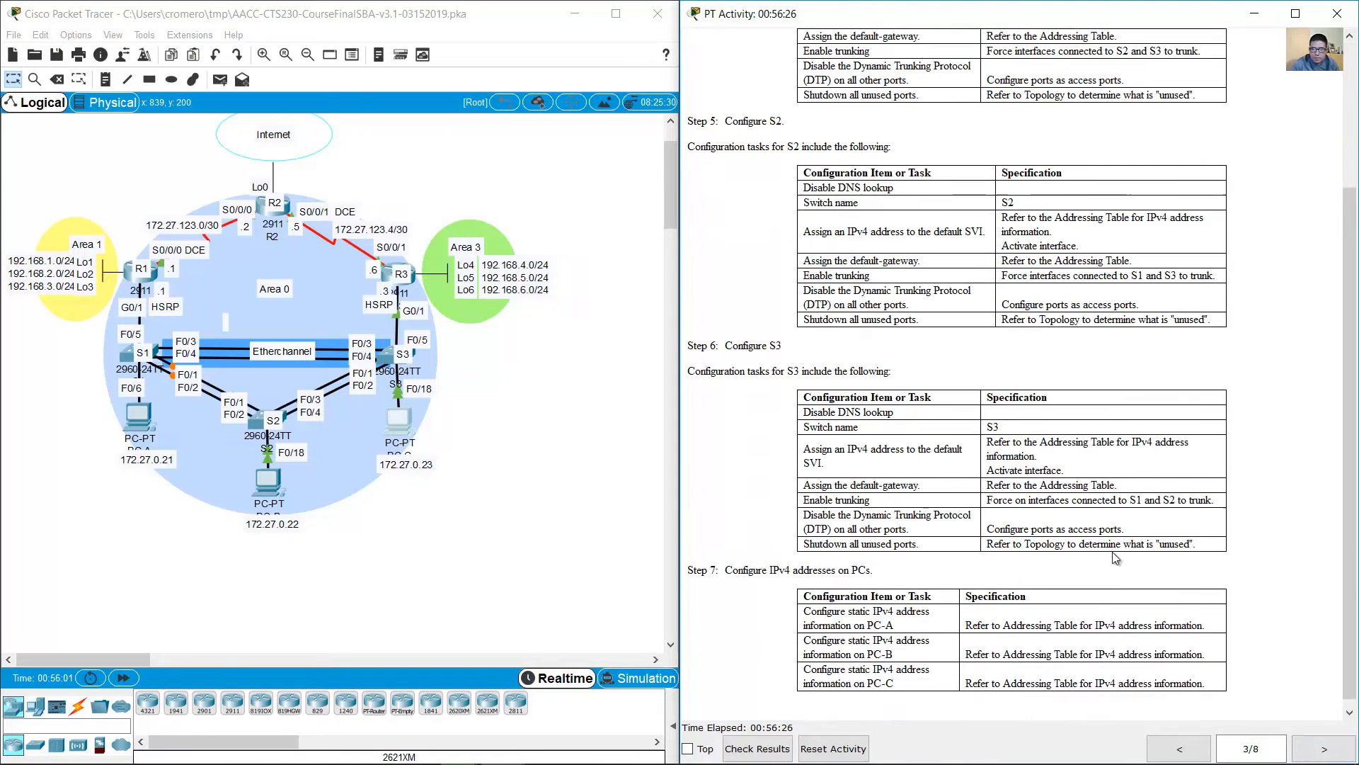
left_click(1348, 755)
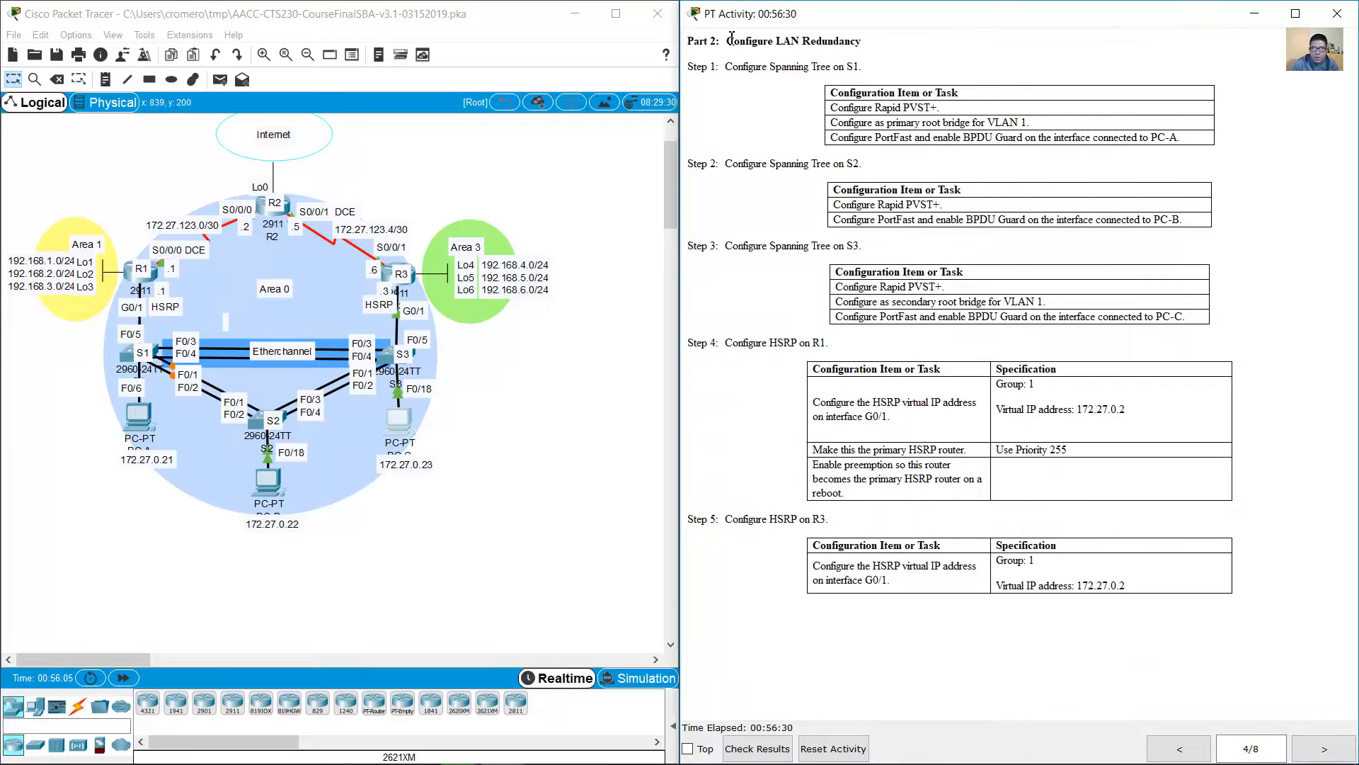
left_click_drag(726, 66, 866, 67)
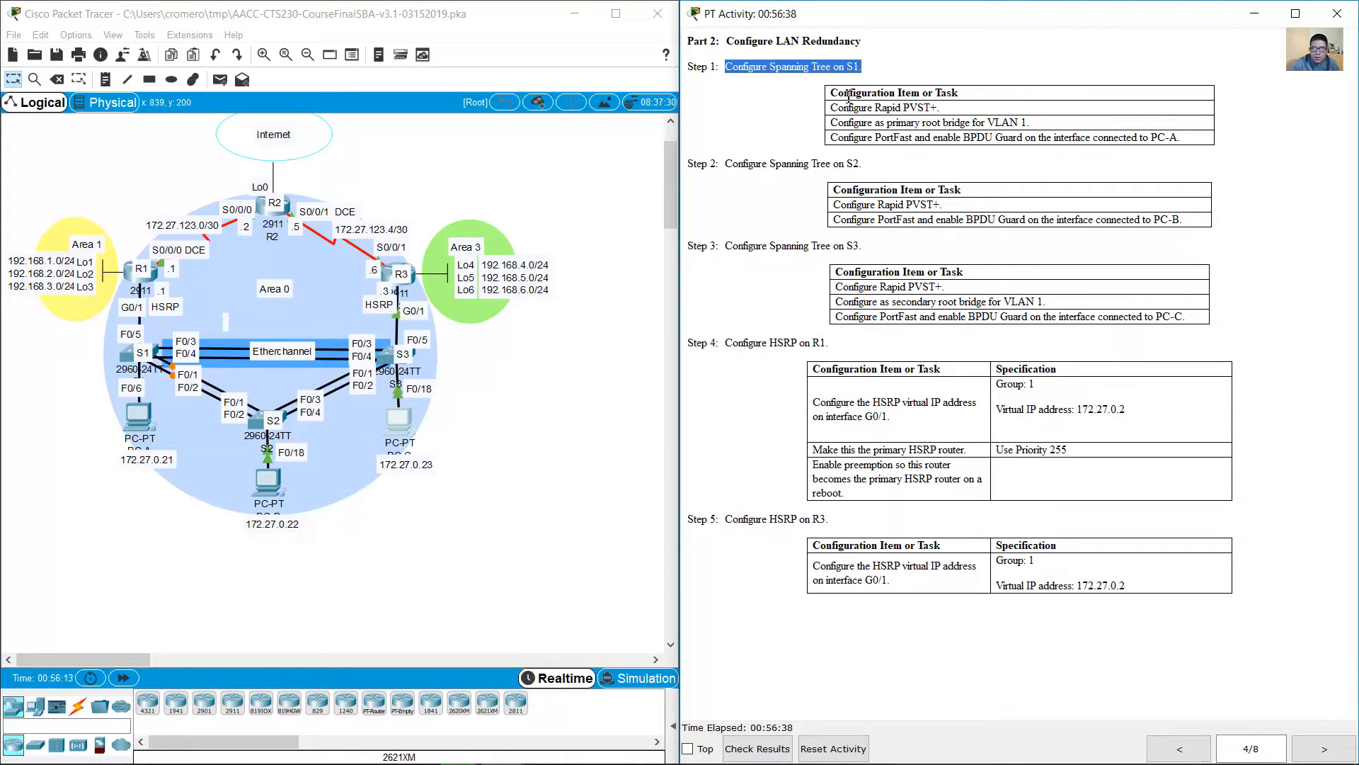
Step: Open S1's command line and enter global configuration mode
left_click(122, 354)
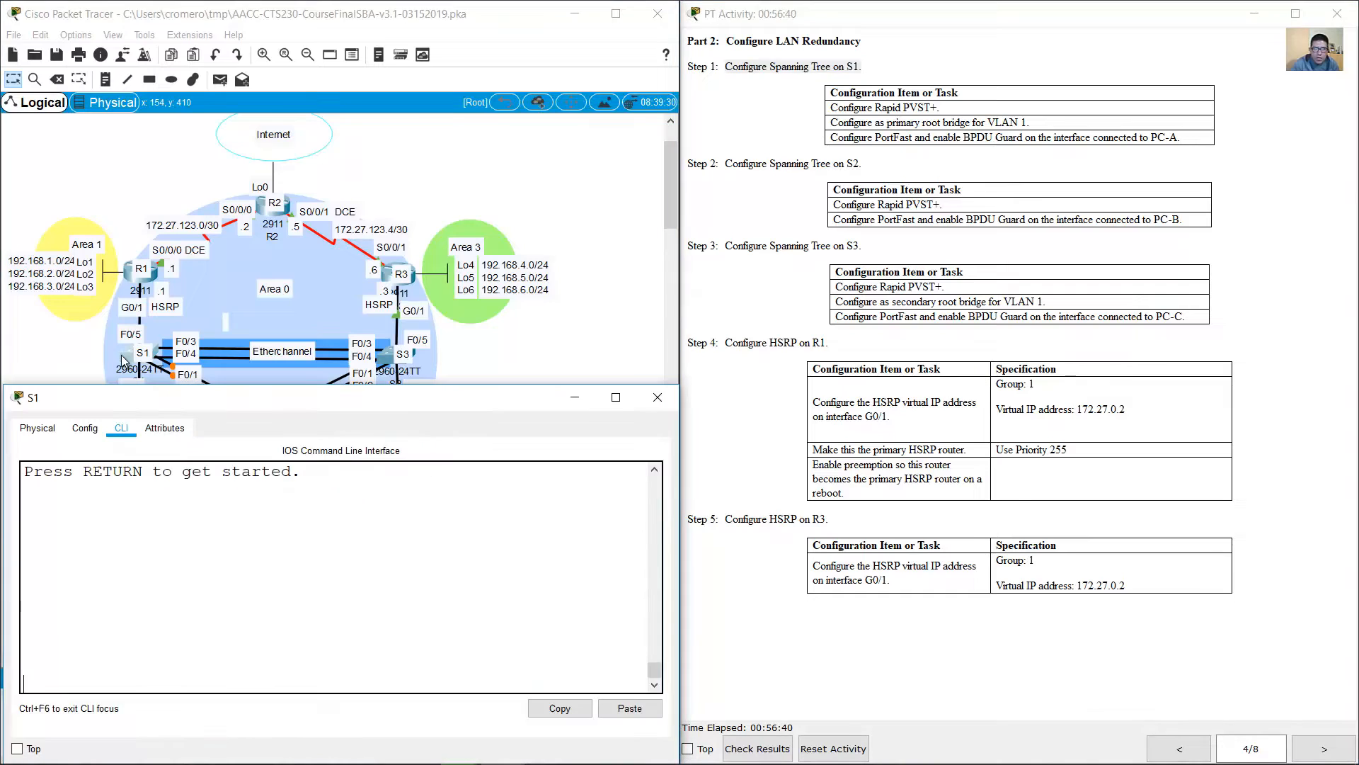
key("Return")
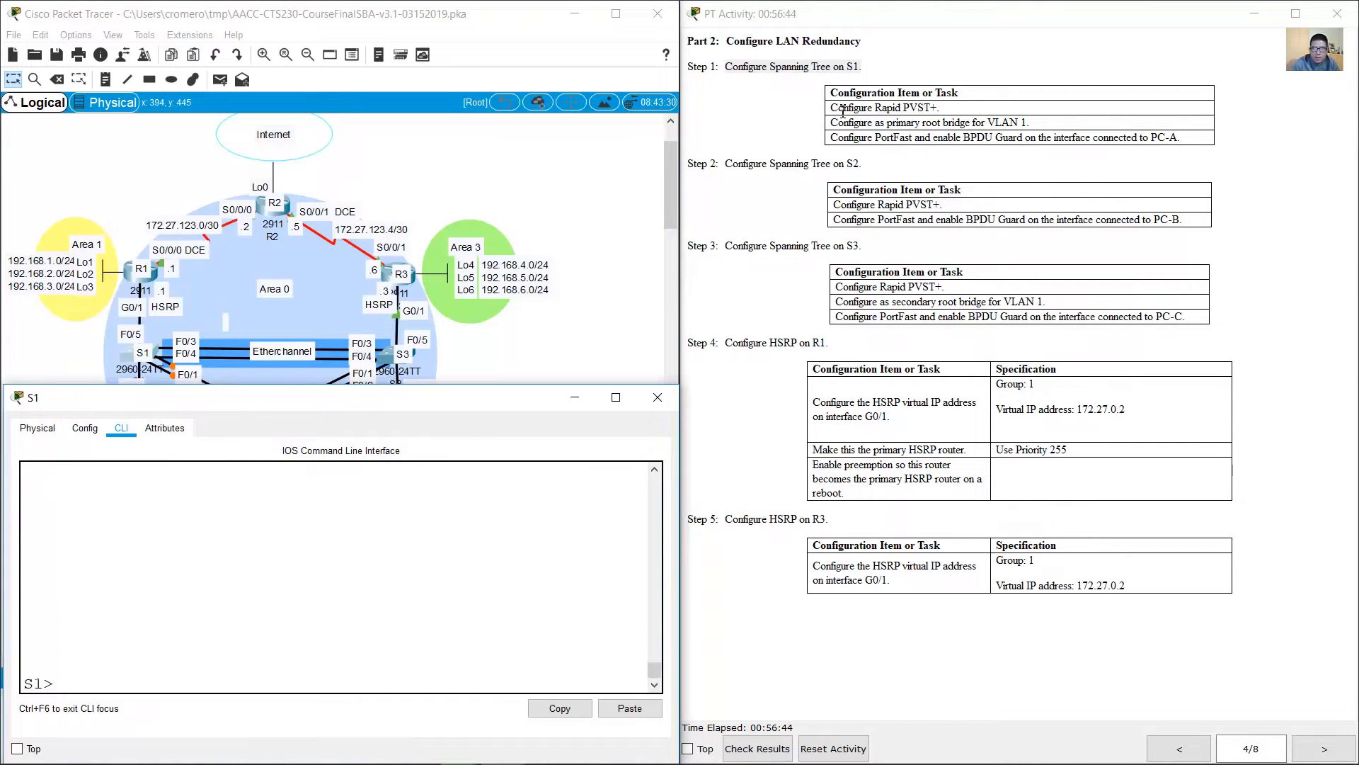
left_click_drag(832, 108, 951, 110)
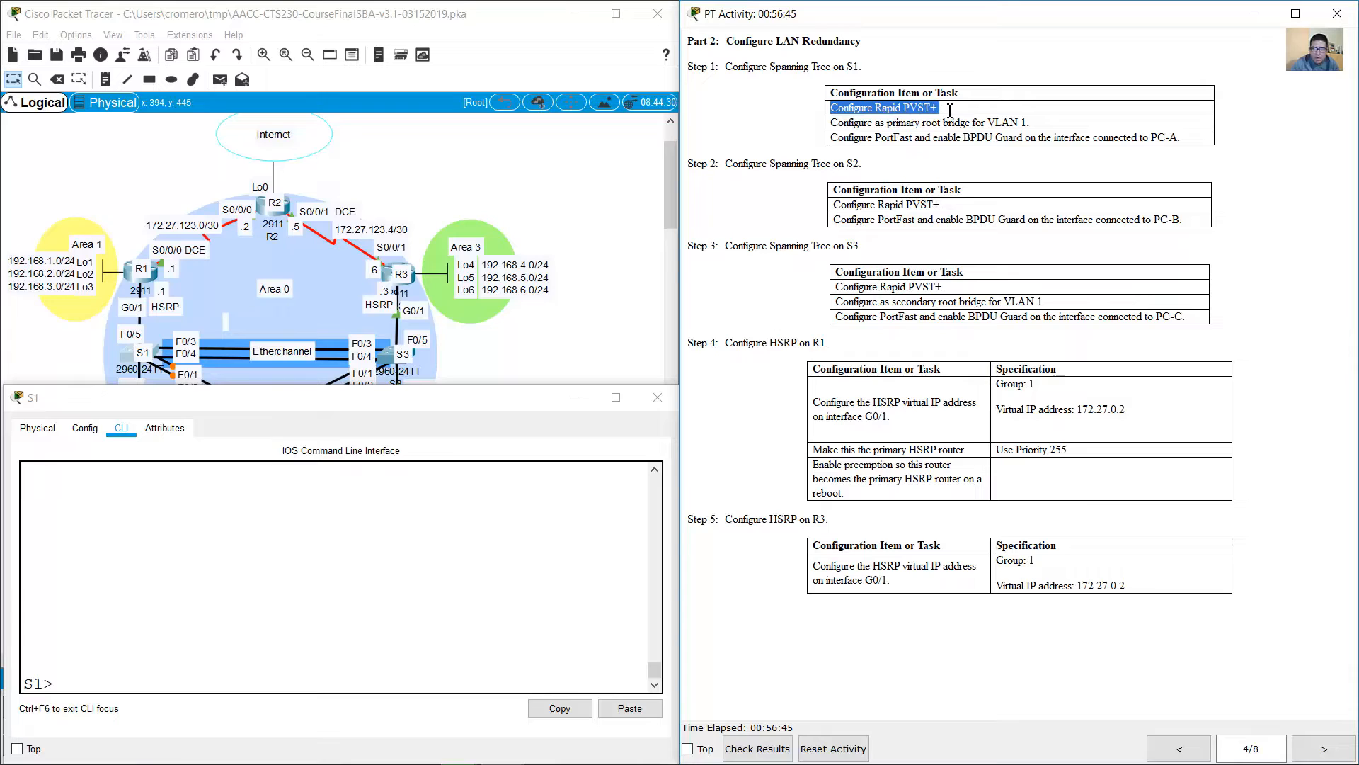
left_click(521, 659)
type("en")
key("Return")
type("conf term")
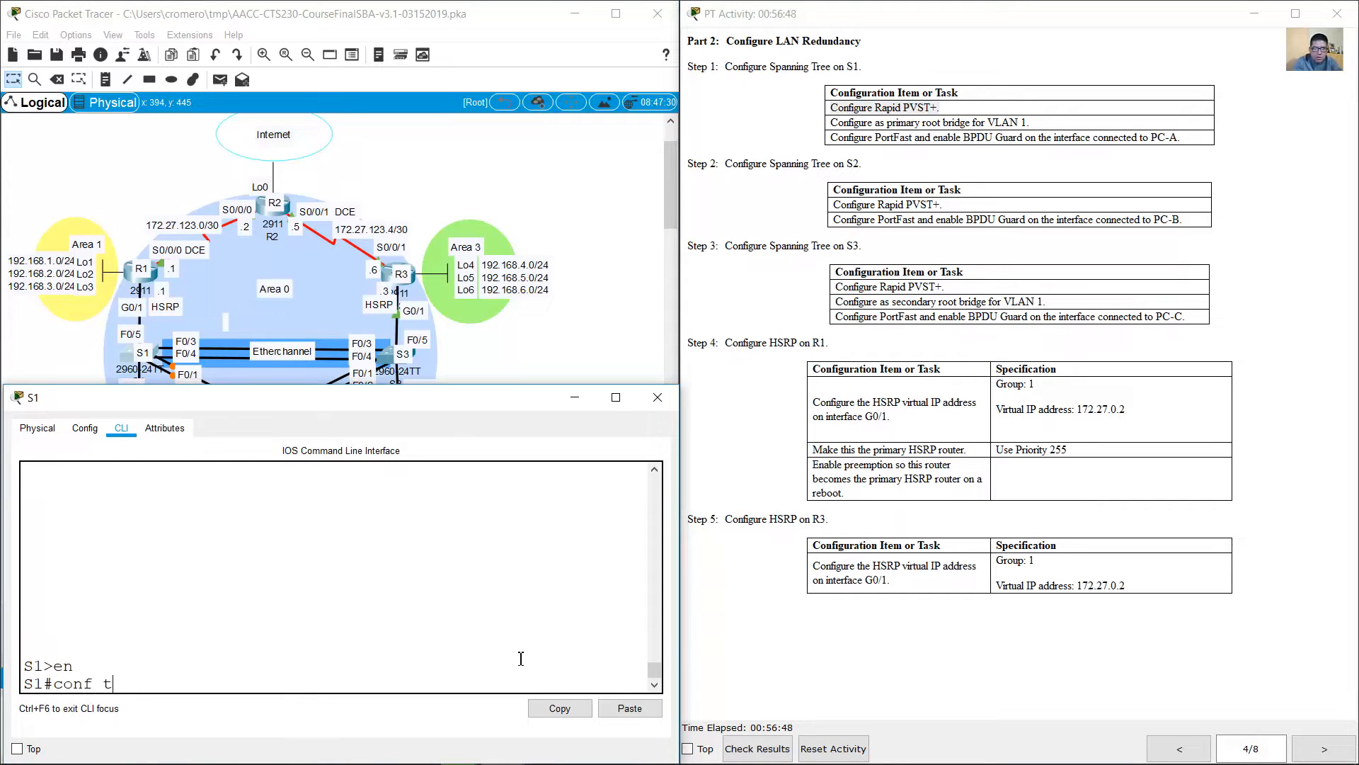
key("Return")
Step: Set S1's spanning tree mode to rapid-pvst
type("spanning")
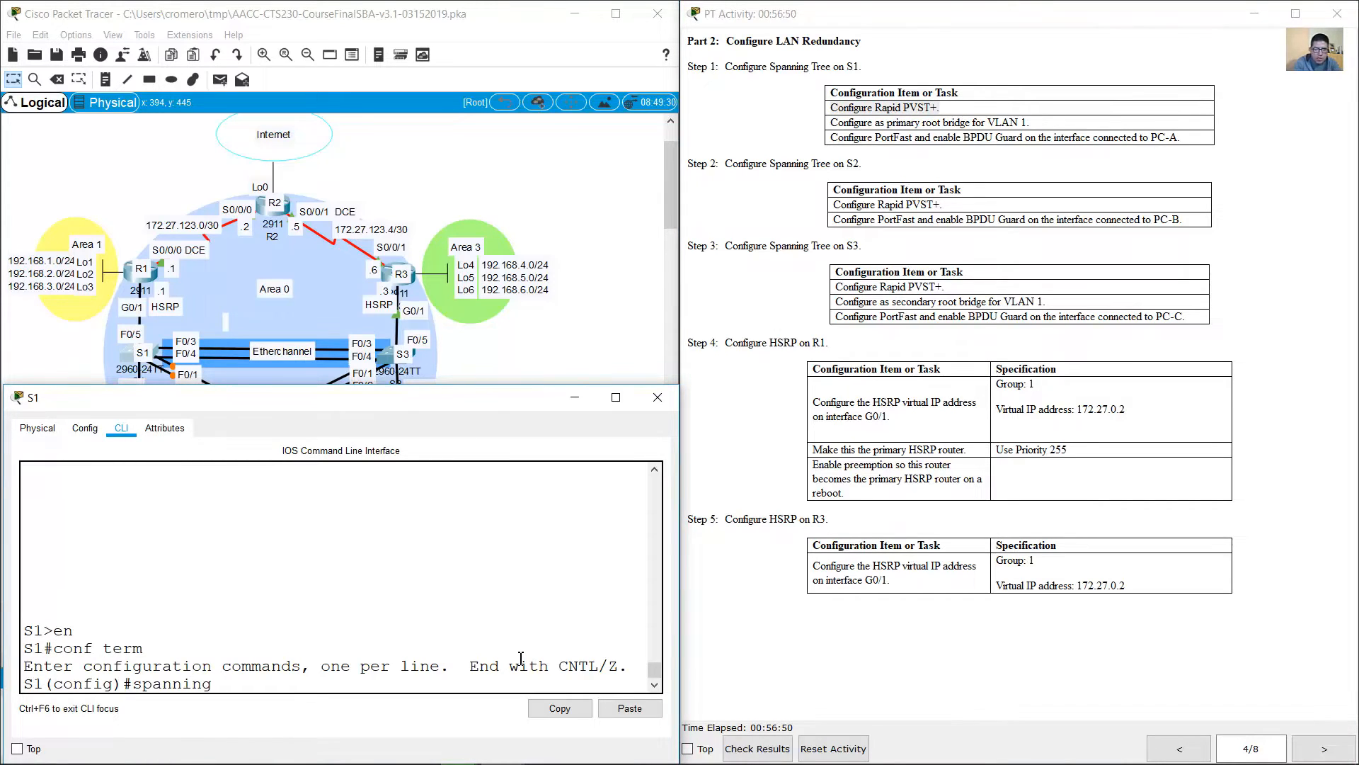
type("-tree mode rapid-p")
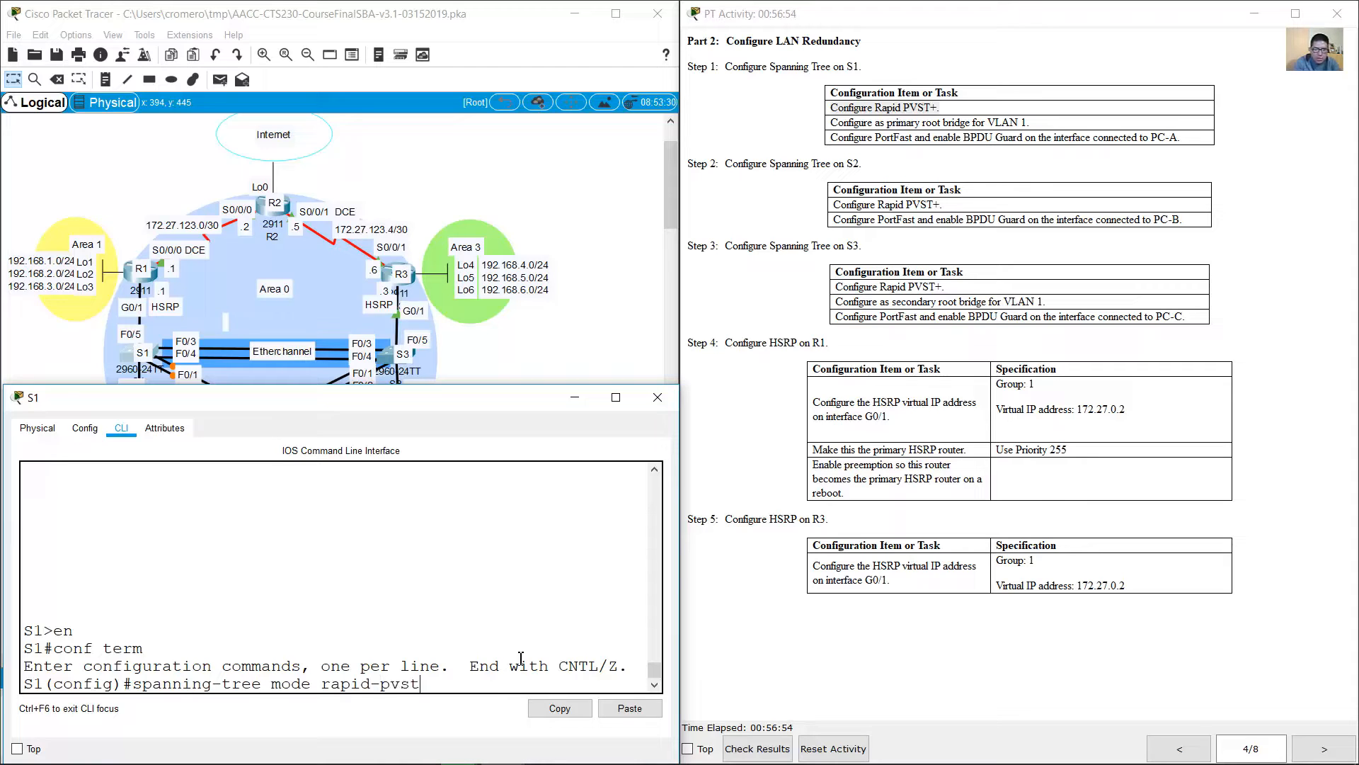
type("vst")
key("Return")
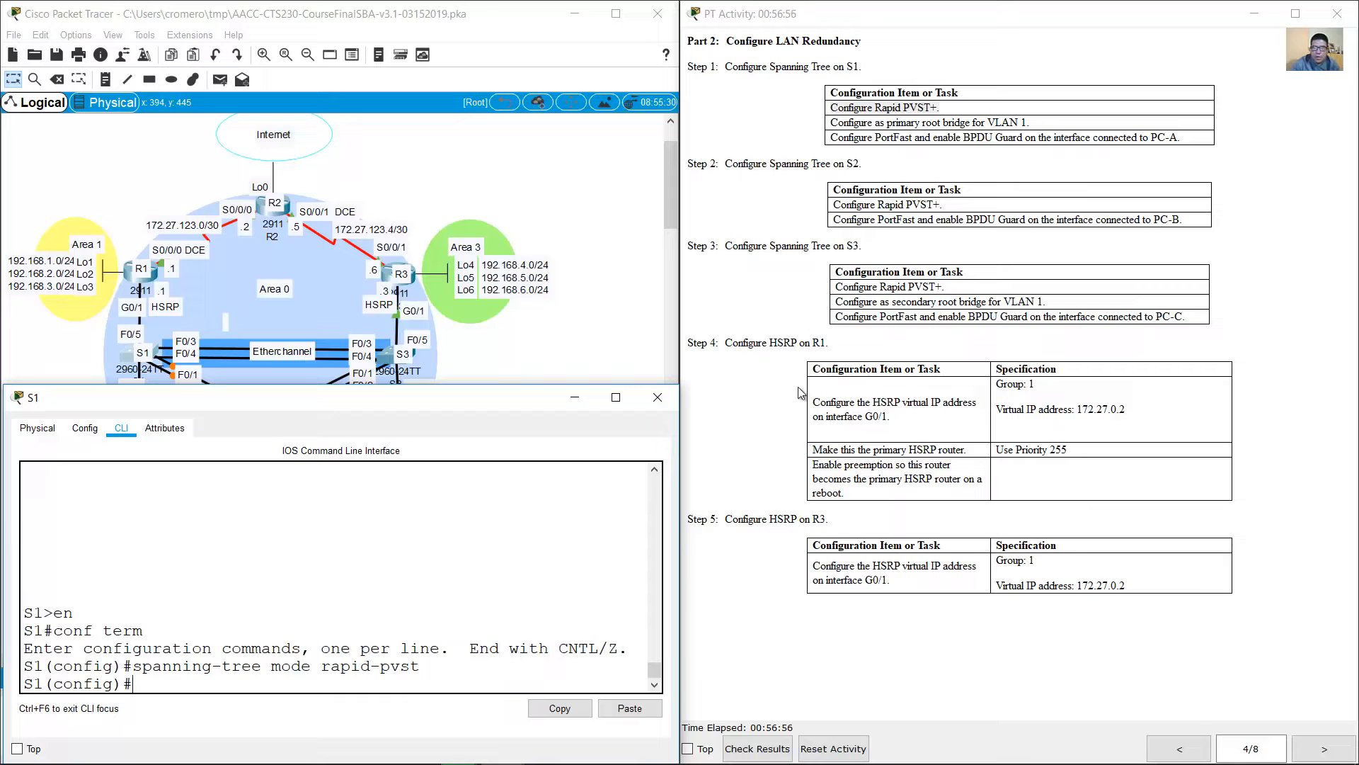
Step: Configure S1 as the primary root bridge for VLAN 1
left_click_drag(834, 121, 1041, 125)
left_click(418, 673)
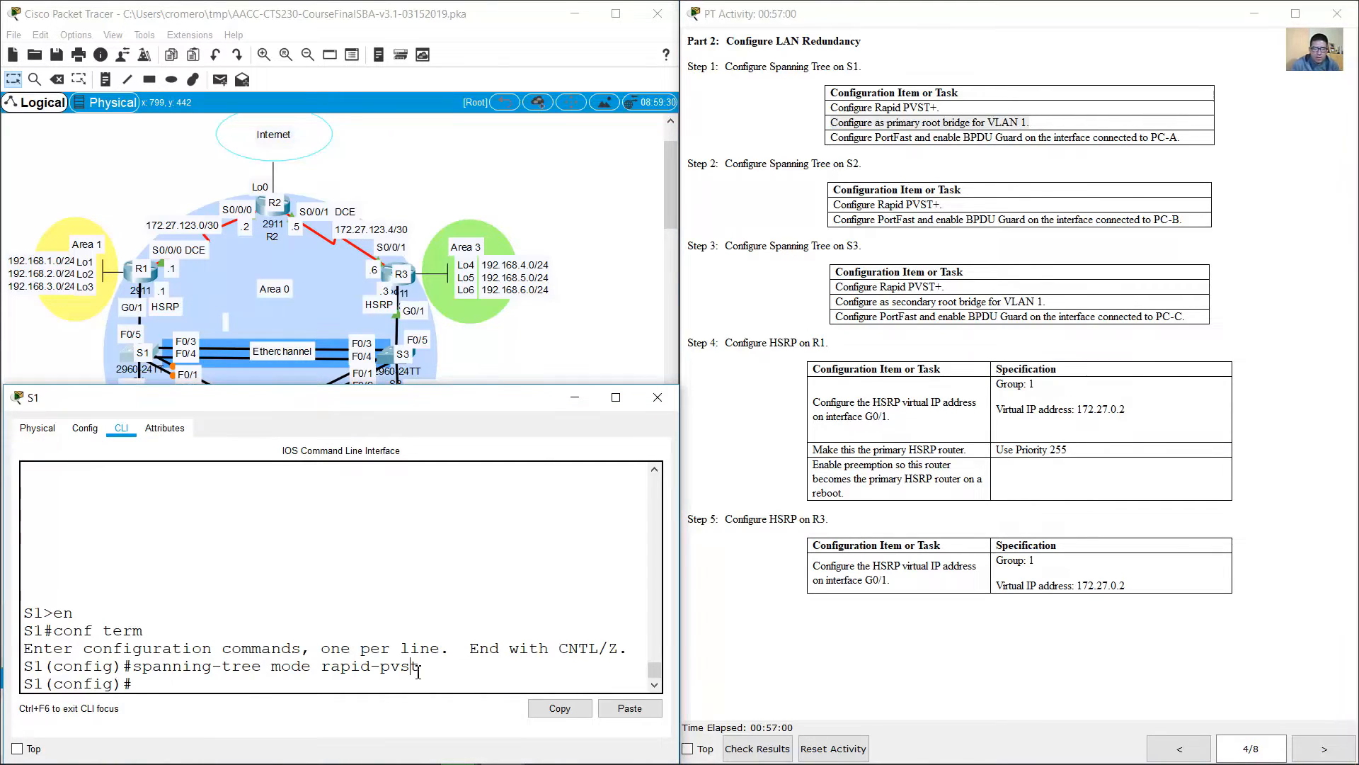
key("Up")
key("BackSpace")
key("BackSpace")
key("BackSpace")
key("BackSpace")
key("BackSpace")
key("BackSpace")
key("BackSpace")
key("BackSpace")
key("BackSpace")
key("BackSpace")
key("BackSpace")
key("BackSpace")
key("BackSpace")
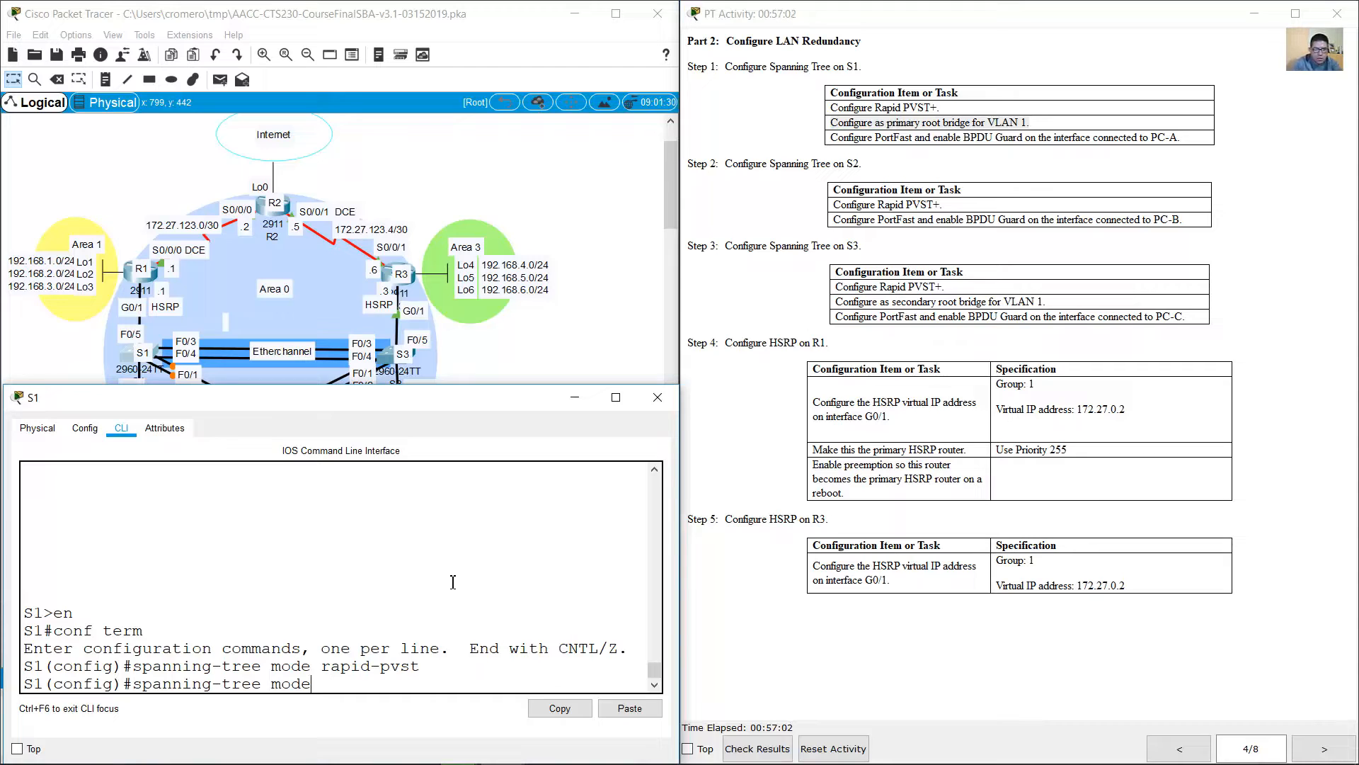
type("vlan 1 root primary")
key("Return")
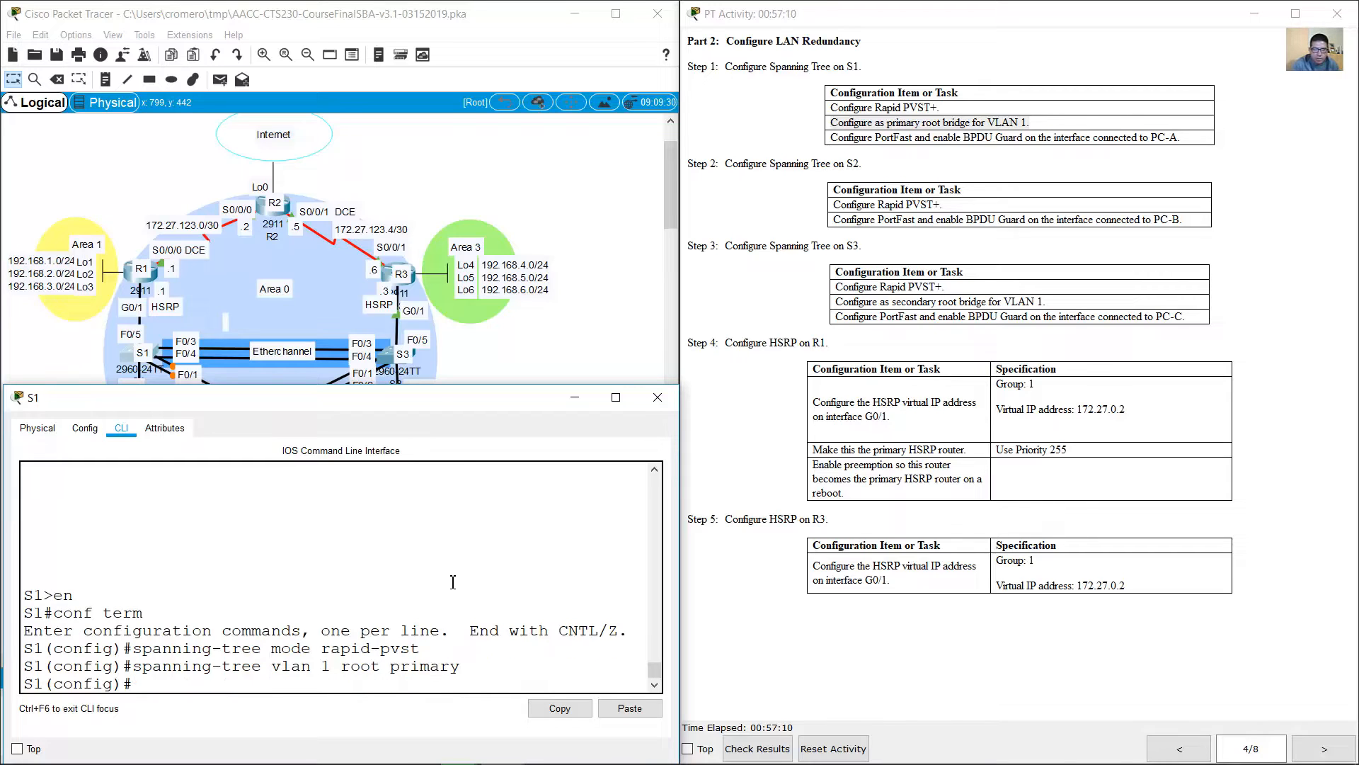
Step: Check which S1 port connects to PC-A and enter interface configuration mode for F0/6 on S1
left_click_drag(837, 137, 1194, 138)
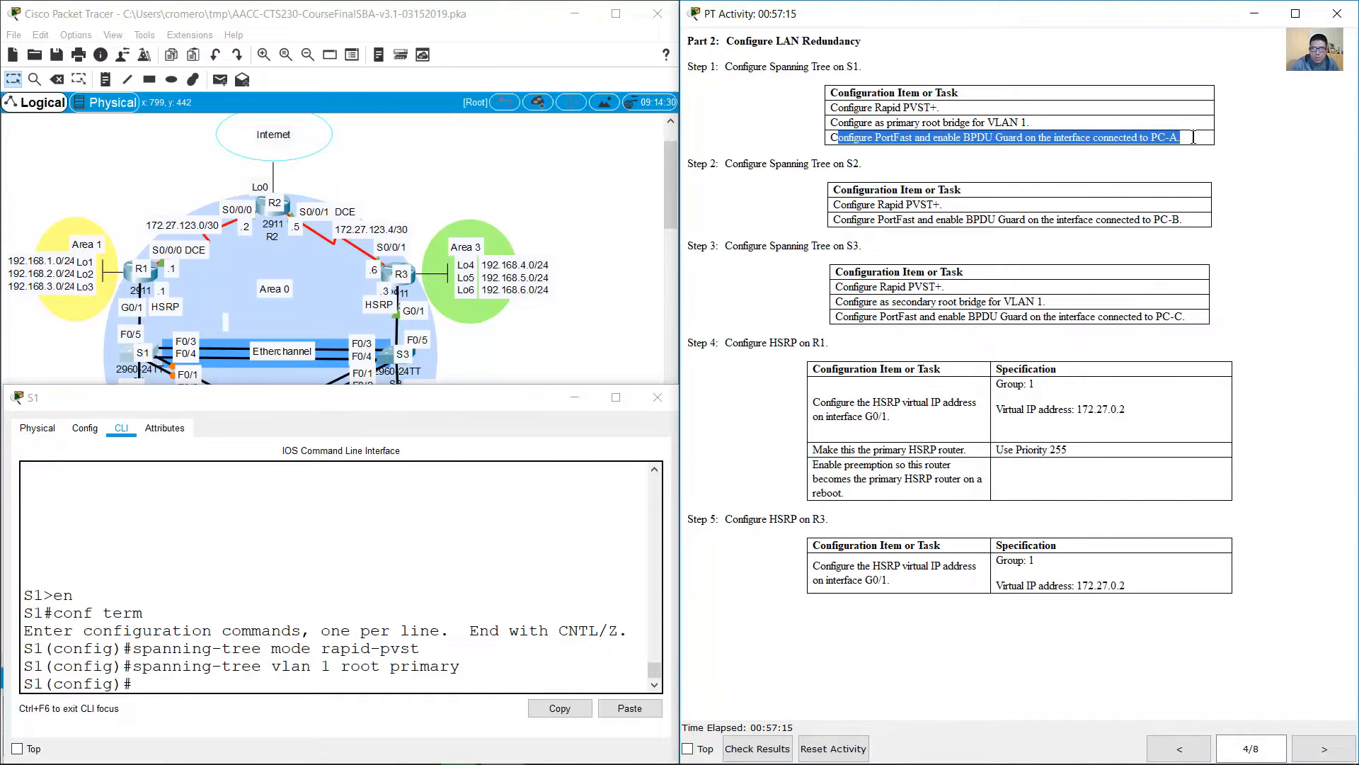
left_click(478, 353)
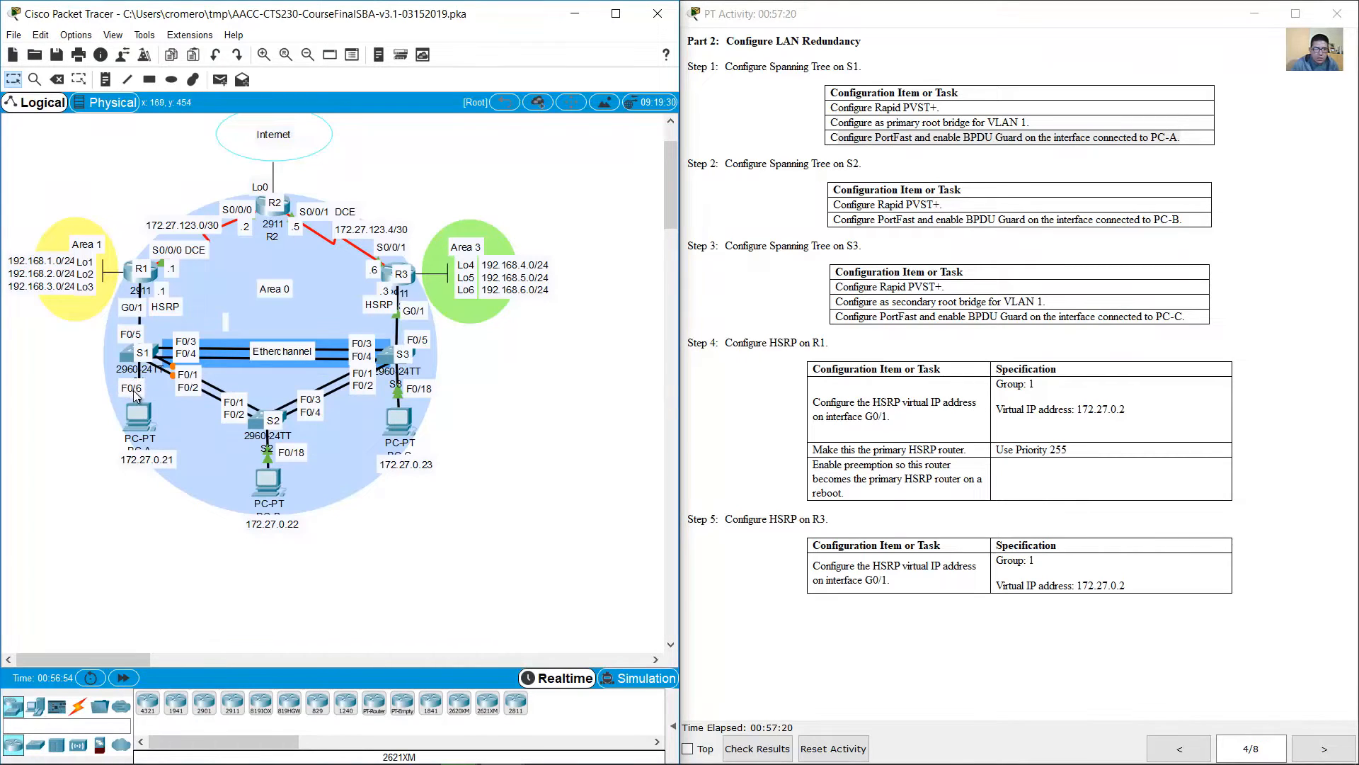
left_click(136, 354)
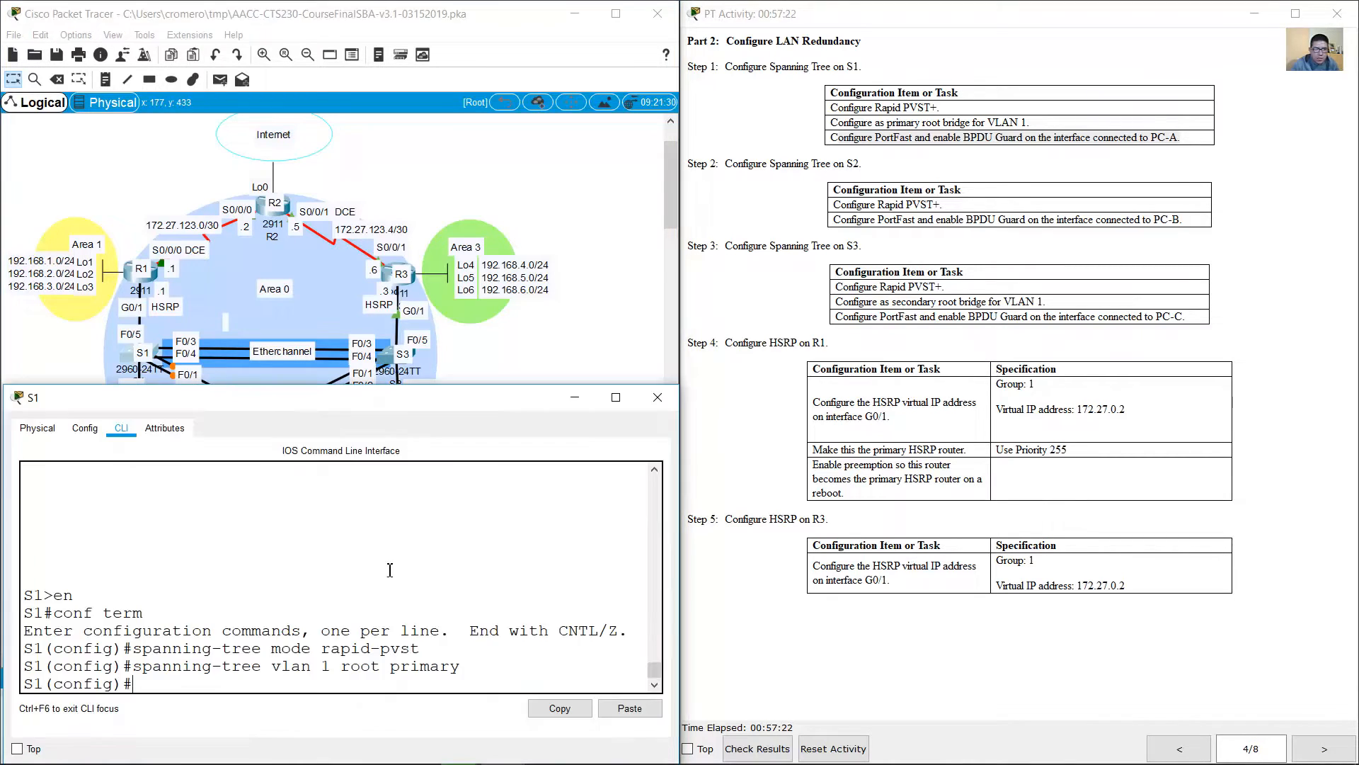
type("int f0/6")
key("Return")
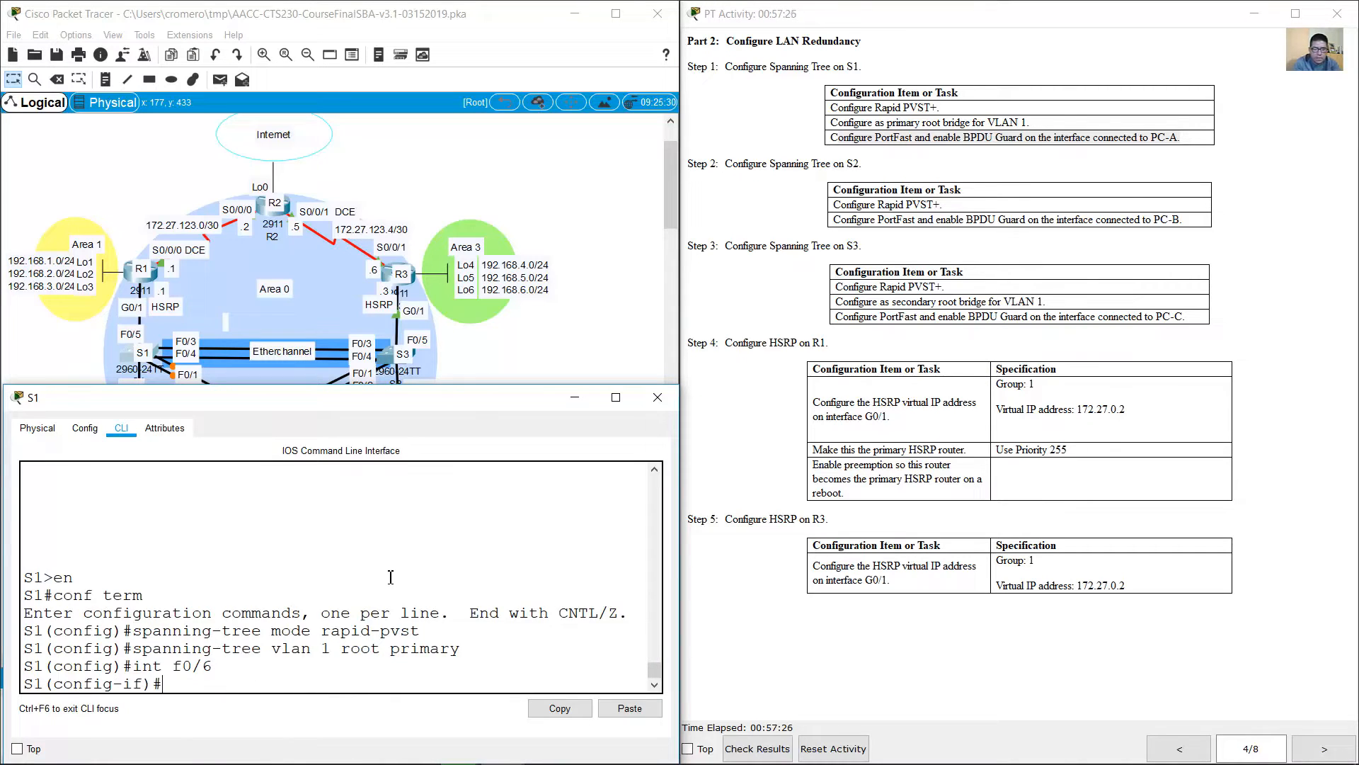
Step: Enable spanning tree PortFast on S1's F0/6 interface
type("spanning-tre")
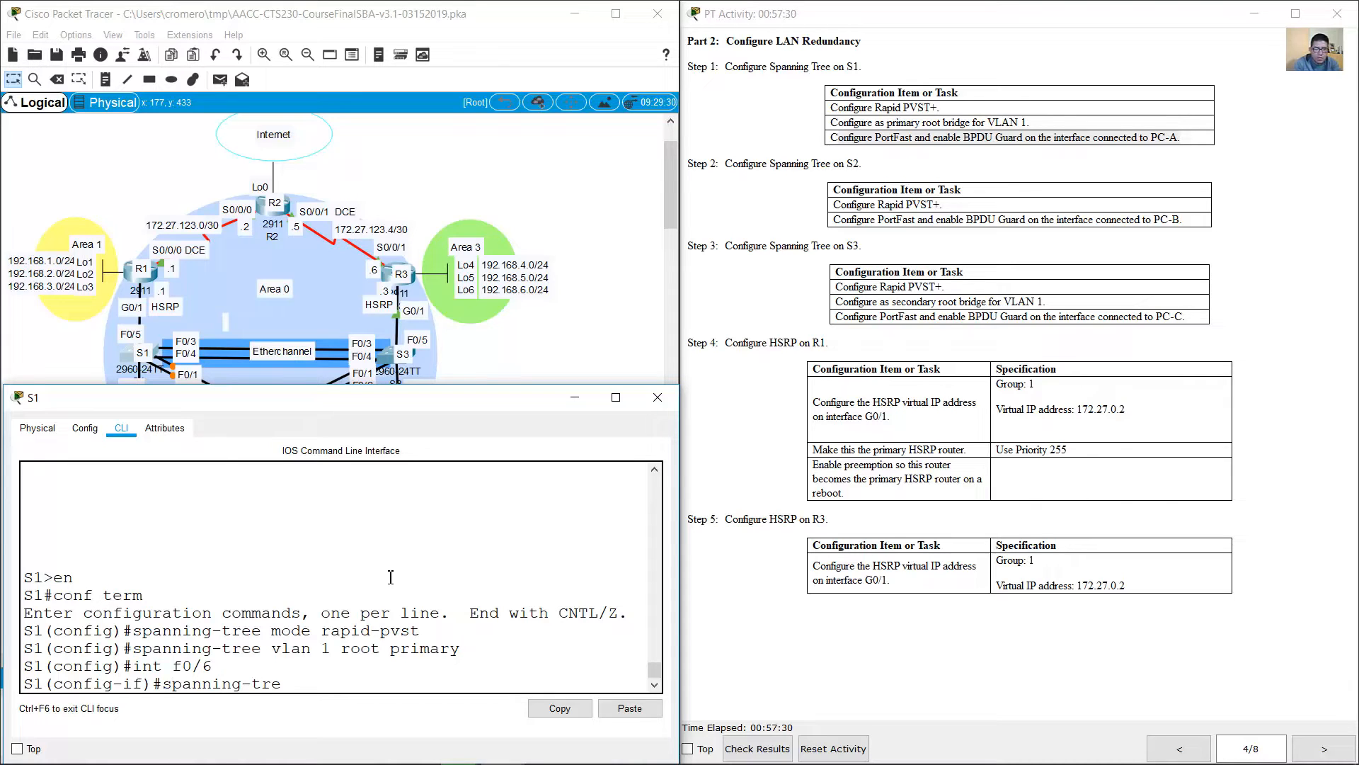
type("e portfast")
key("Return")
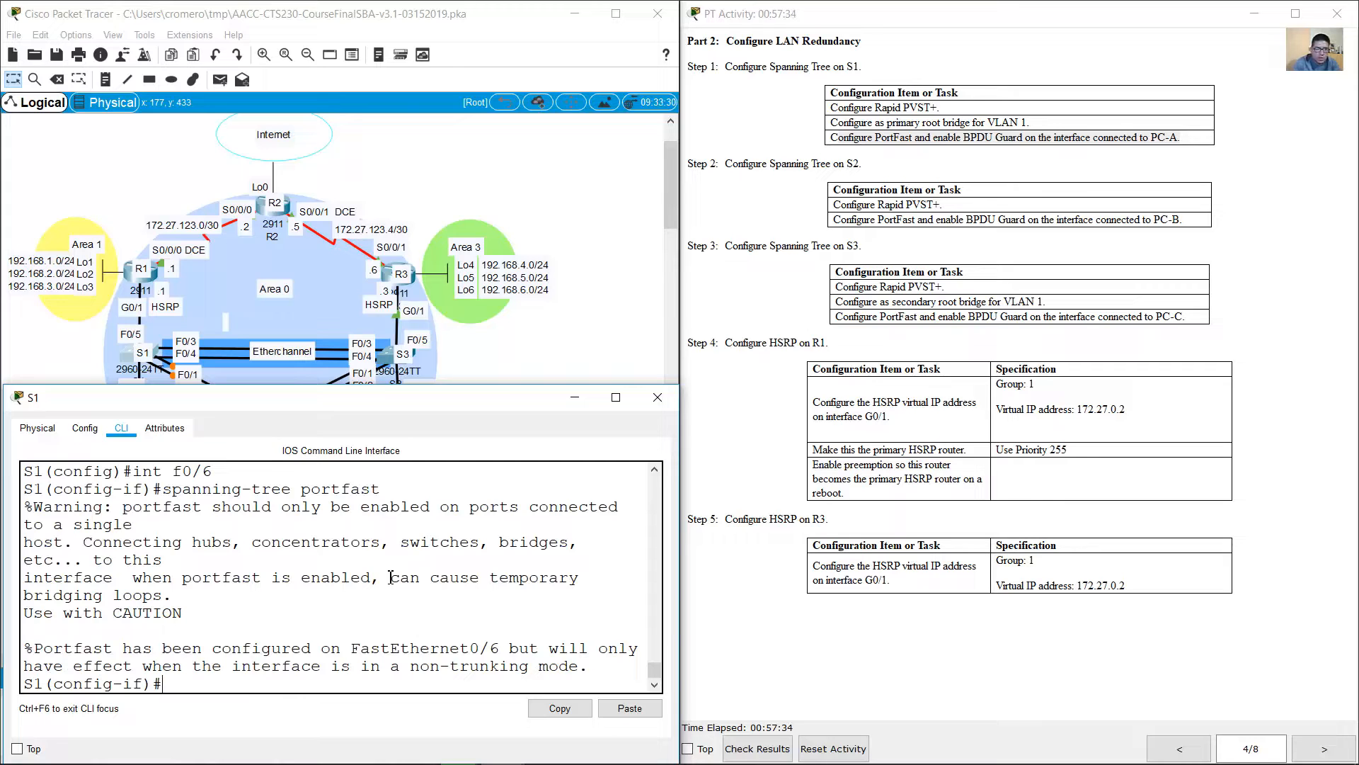
Step: Enable spanning tree BPDU Guard on S1's F0/6 interface
left_click_drag(24, 507, 584, 675)
left_click(477, 612)
key("Up")
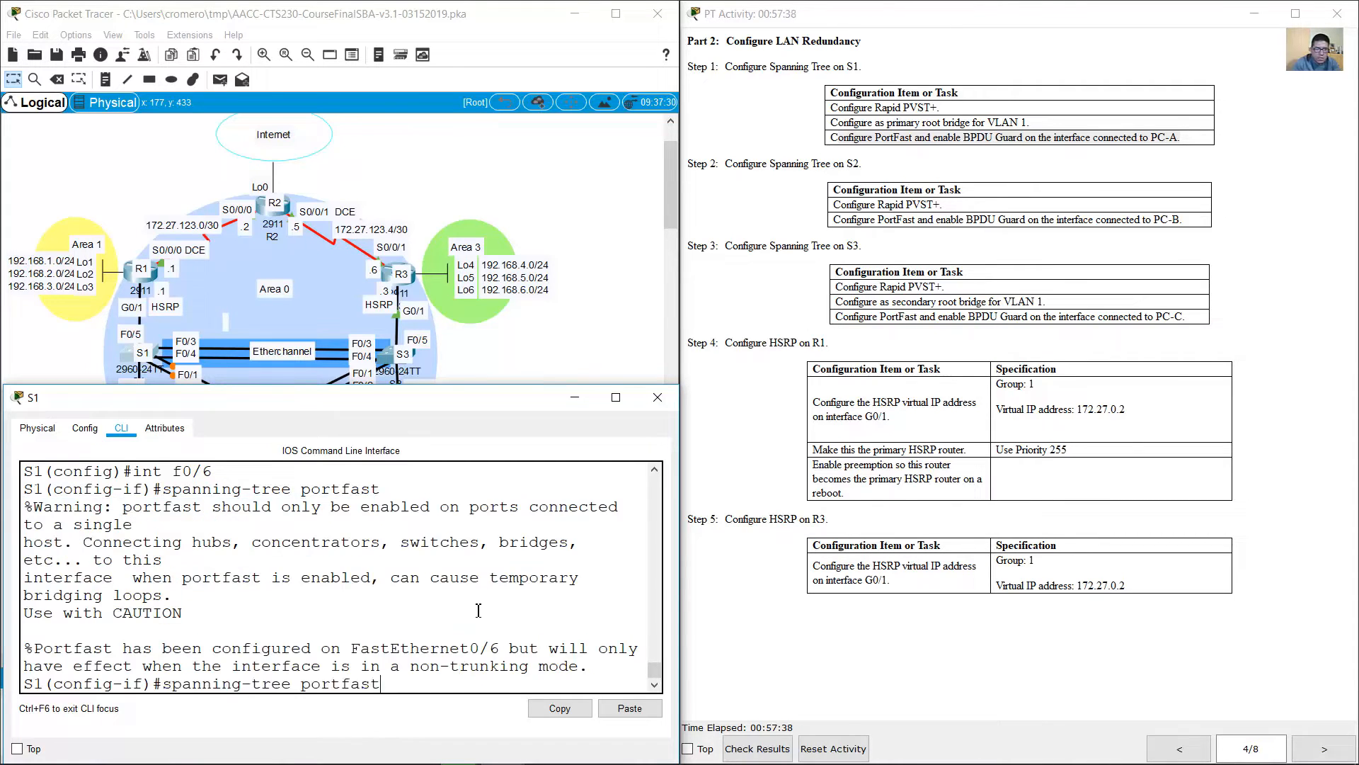
key("BackSpace")
key("BackSpace")
key("BackSpace")
key("BackSpace")
key("BackSpace")
key("BackSpace")
type("enable")
key("BackSpace")
key("BackSpace")
key("BackSpace")
key("BackSpace")
key("BackSpace")
type("bpduguard enable")
key("Return")
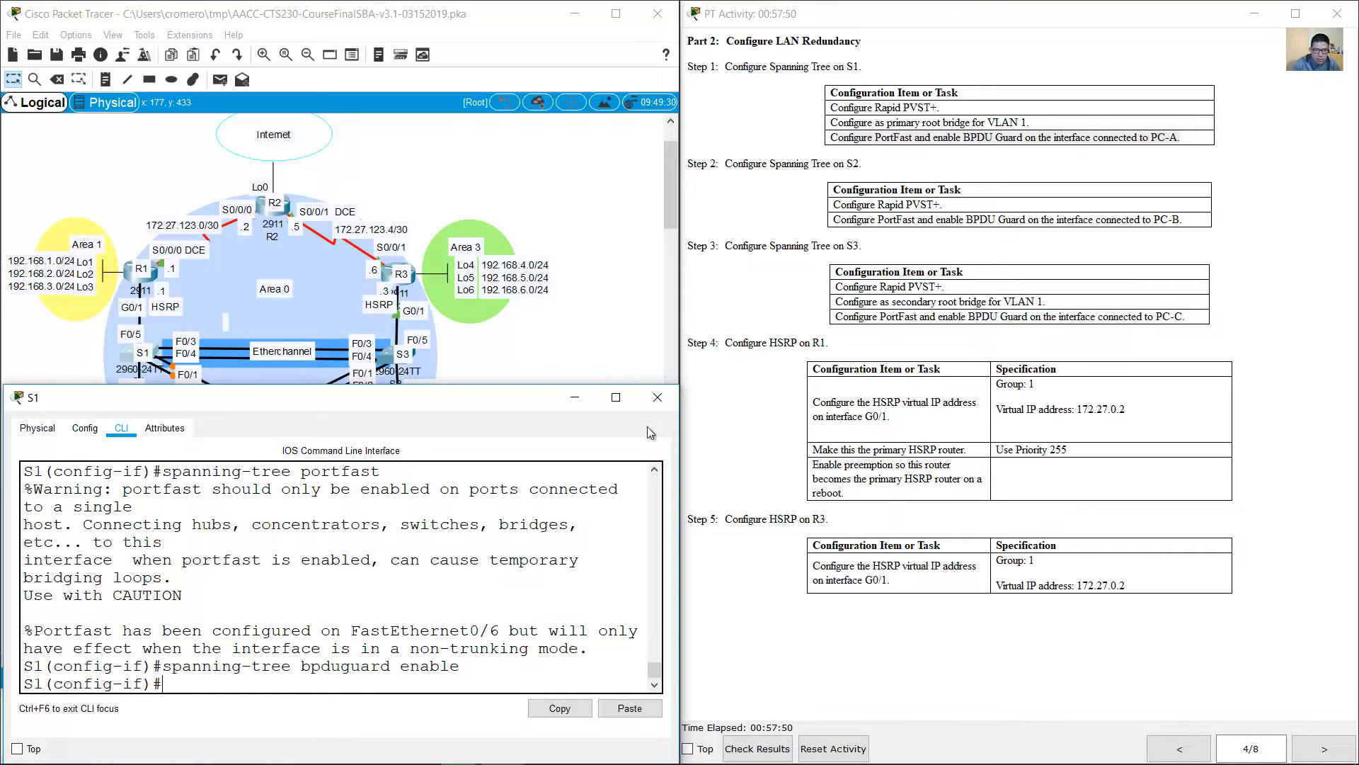
Step: Put S1's window away, open S2's command line and enter global configuration mode
left_click(575, 397)
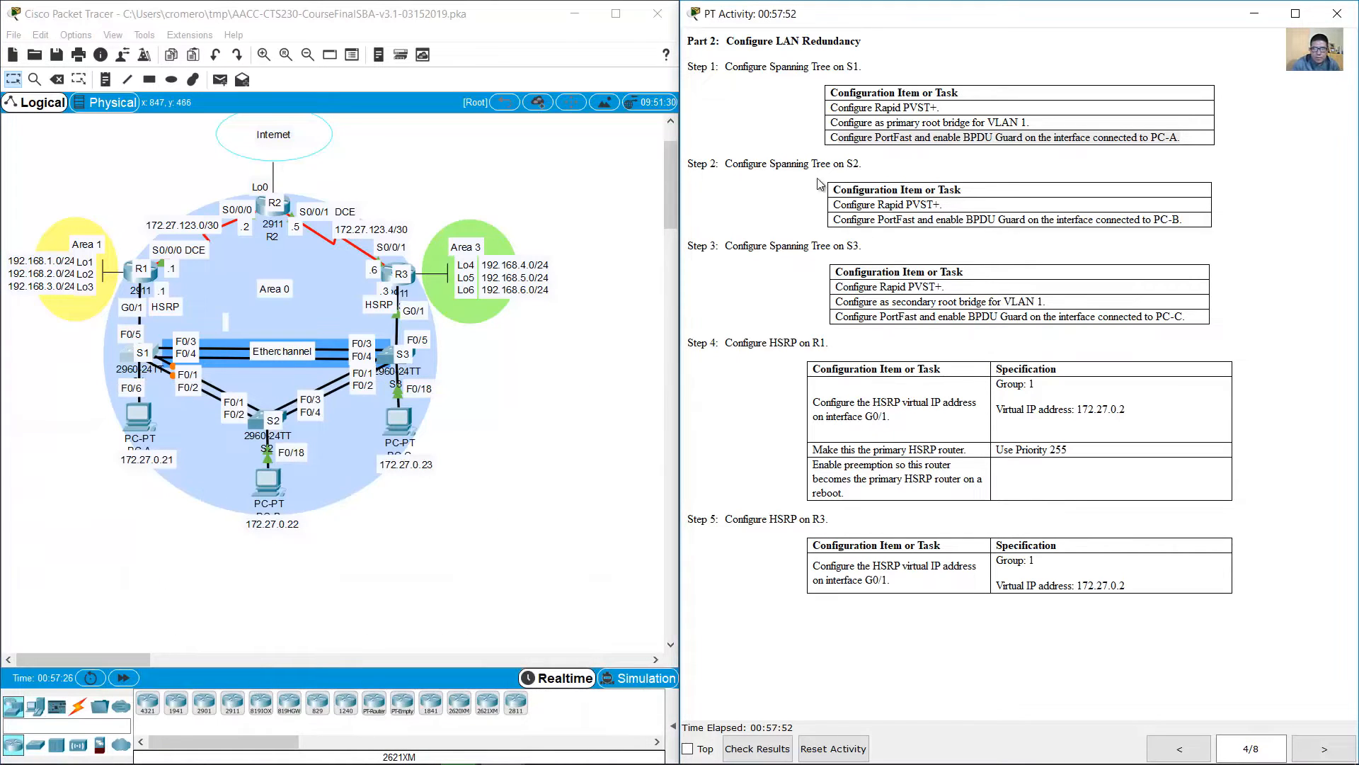
left_click_drag(737, 164, 863, 164)
left_click(257, 423)
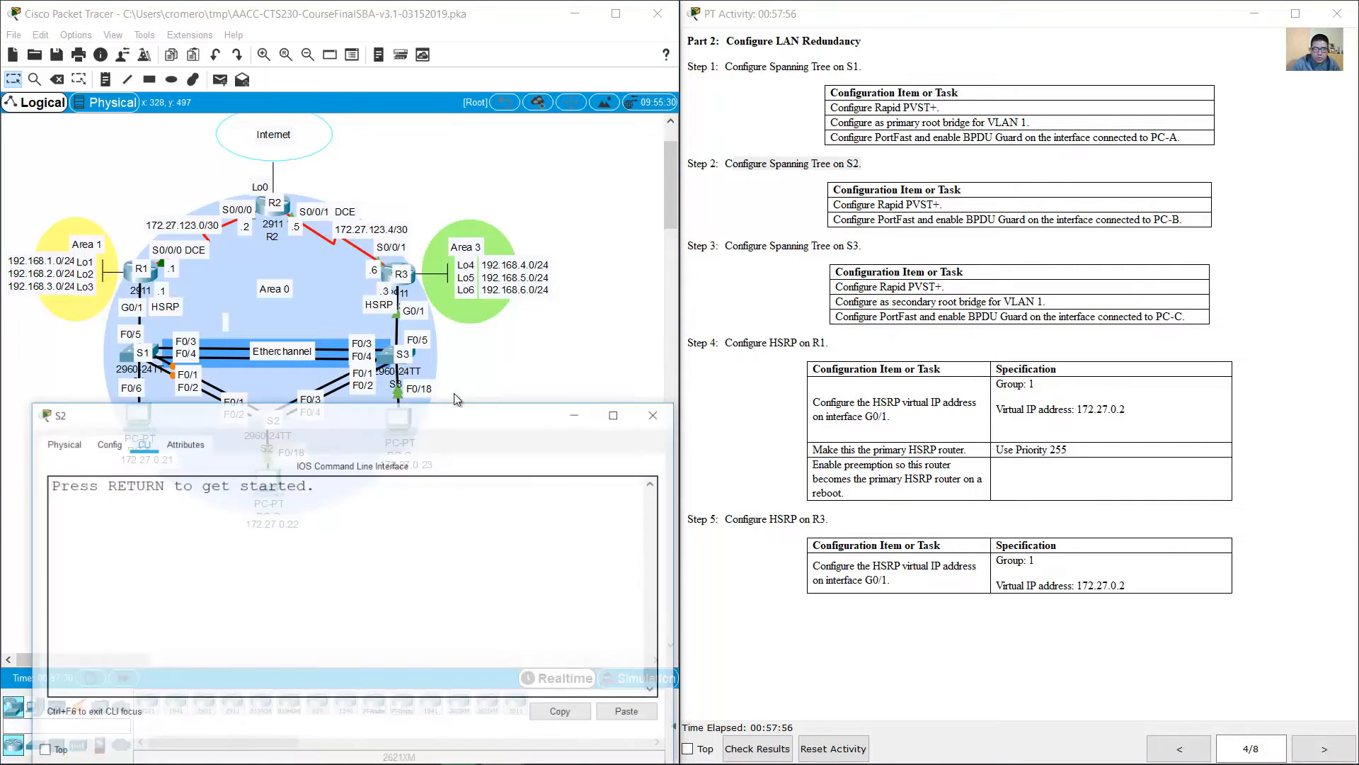
key("Return")
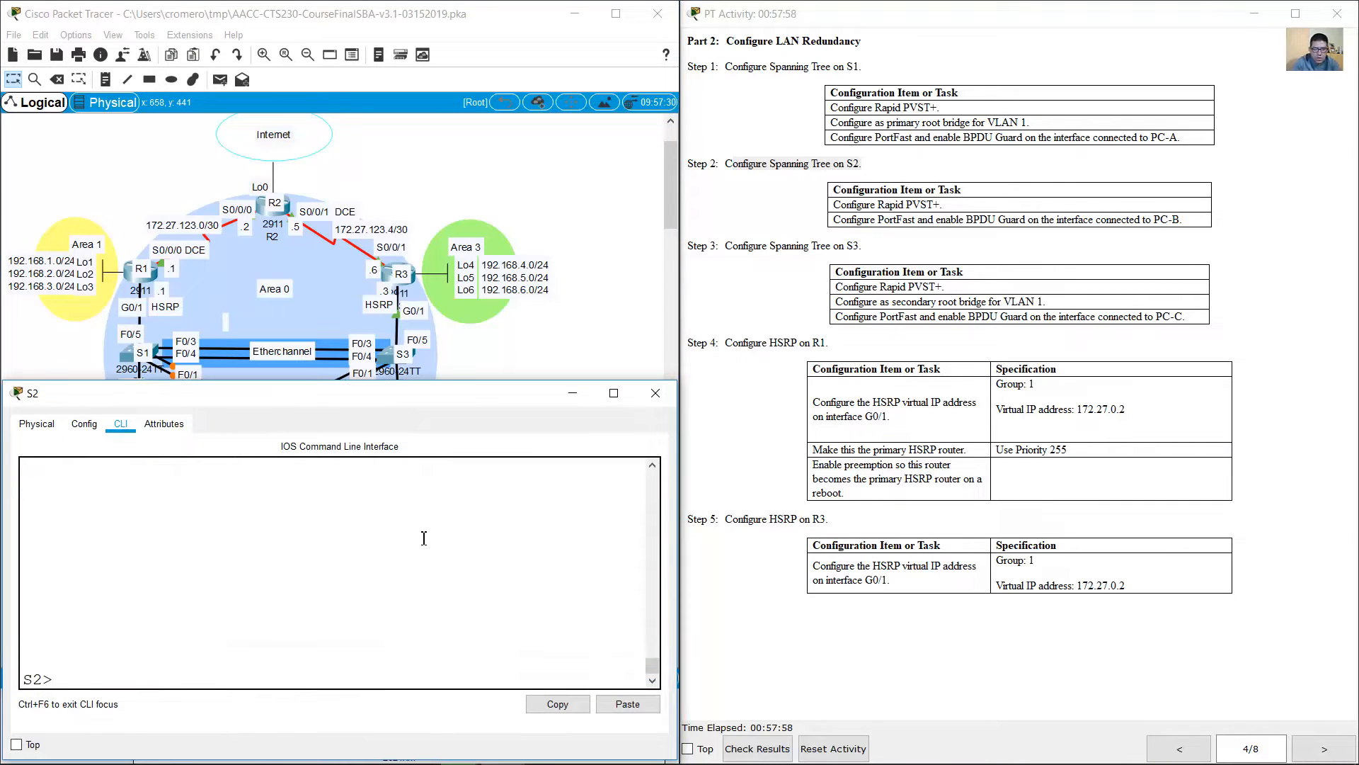
type("en")
key("Return")
type("conf term")
key("Return")
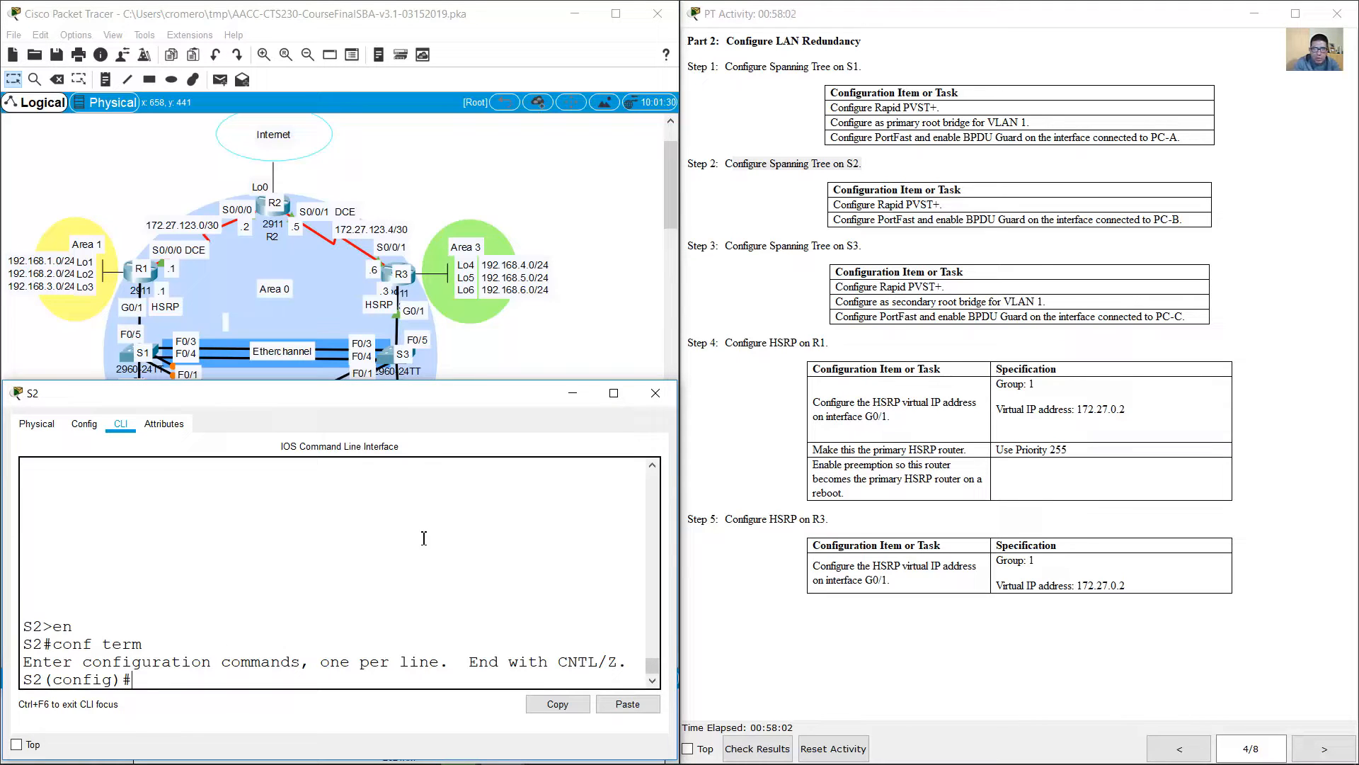
Step: Set S2's spanning tree mode to rapid-pvst
type("spanning-tree rap")
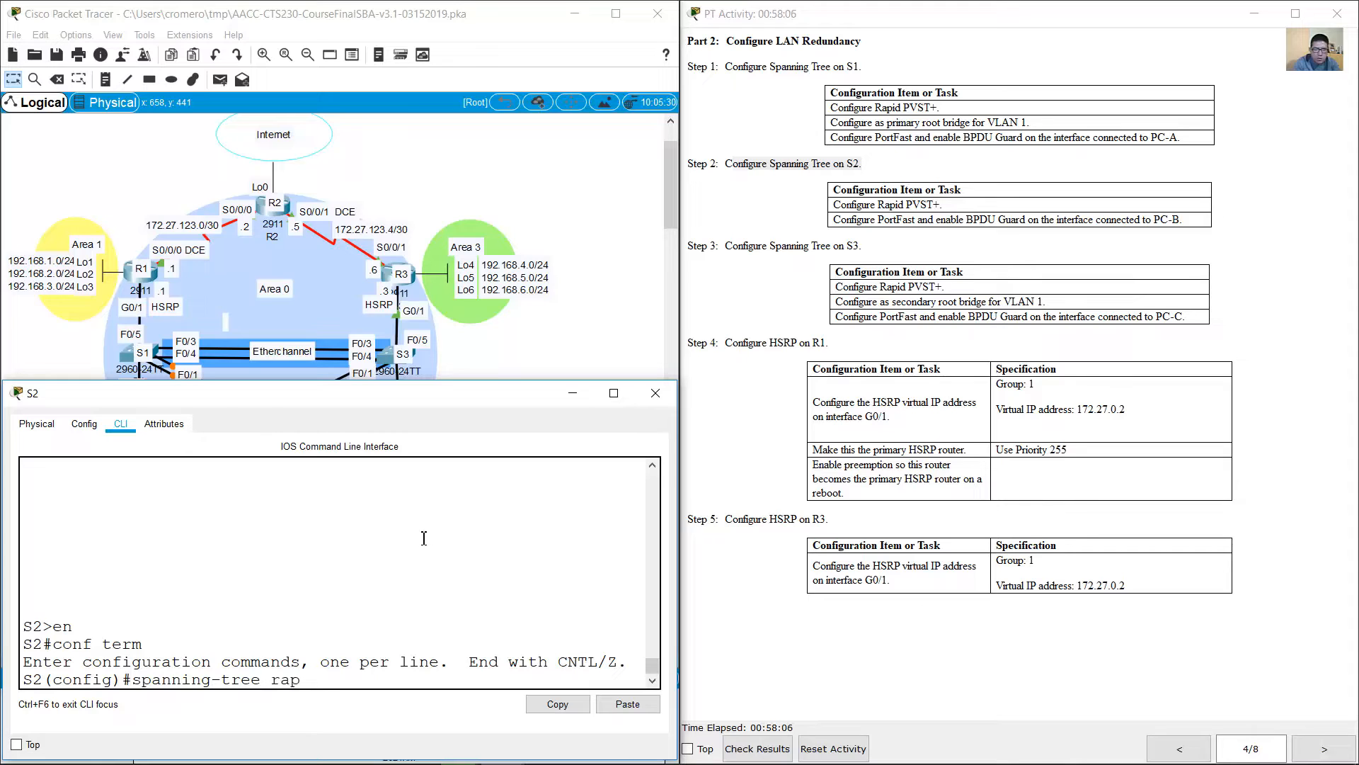
type("id-pvst")
key("Return")
key("Up")
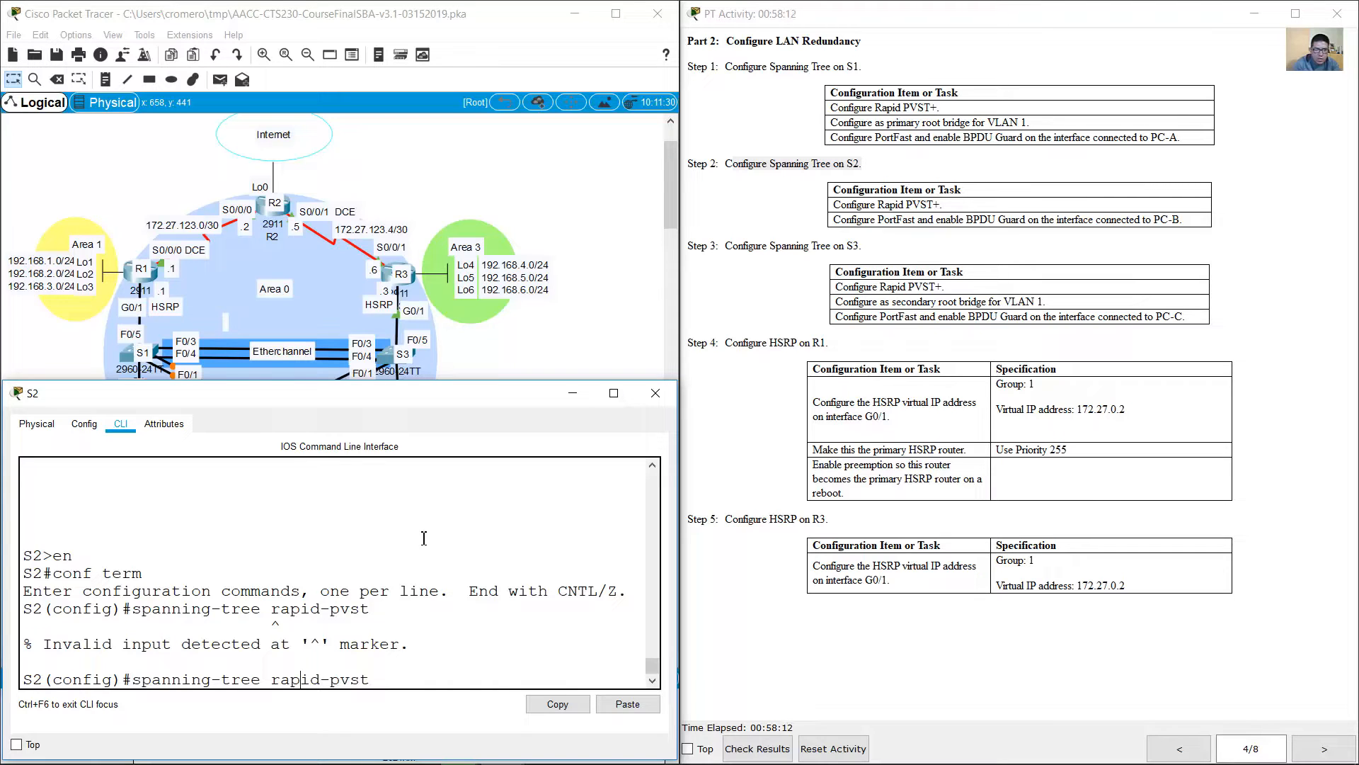
type("mode")
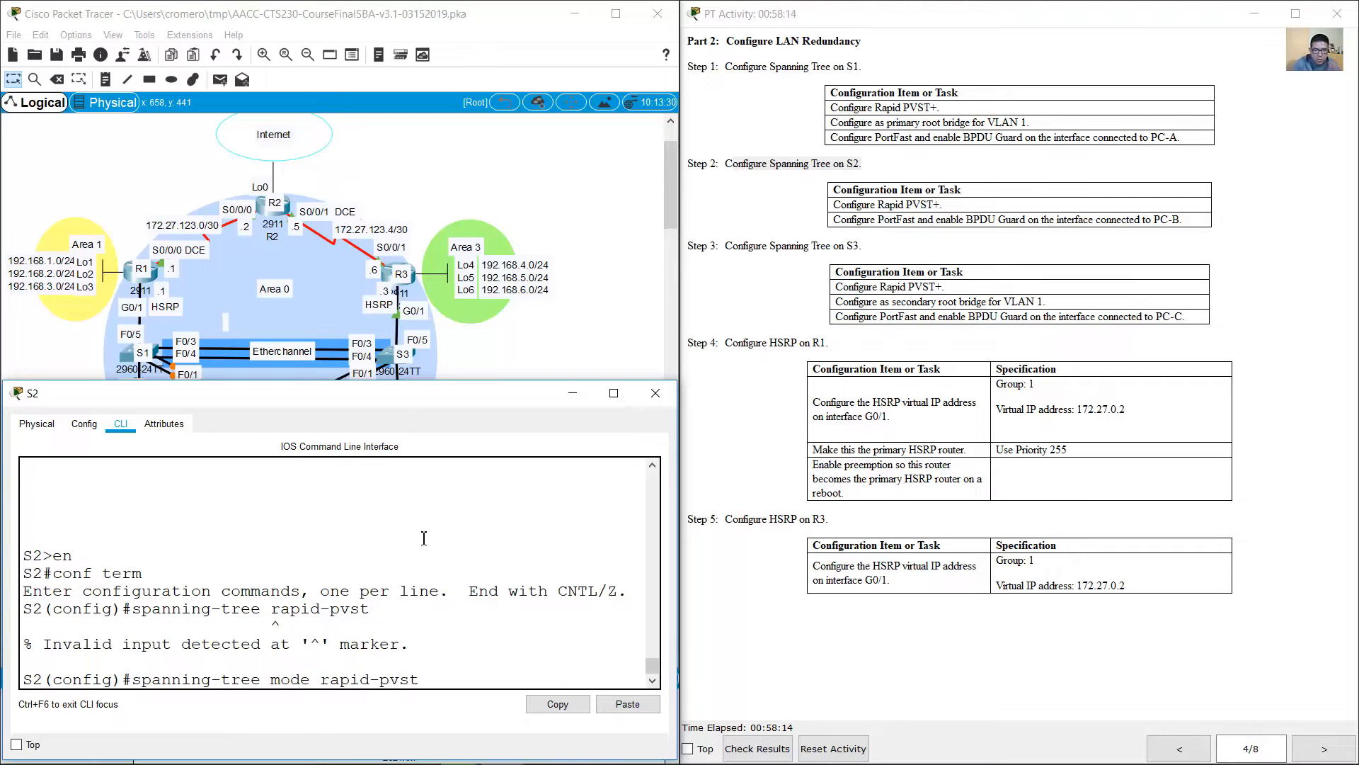
key("Return")
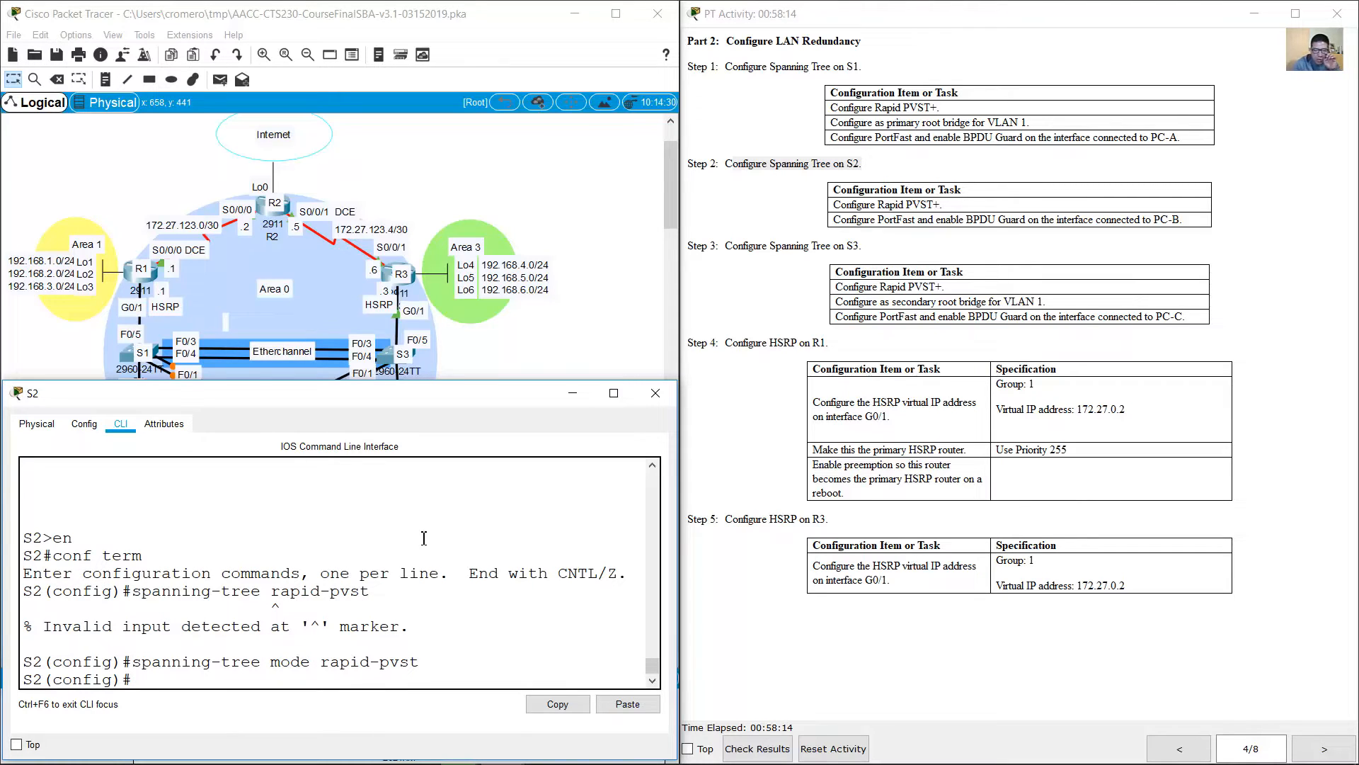
Step: Check which S2 port connects to PC-B and enter interface configuration mode for F0/18 on S2
left_click(838, 225)
left_click_drag(838, 225, 1181, 222)
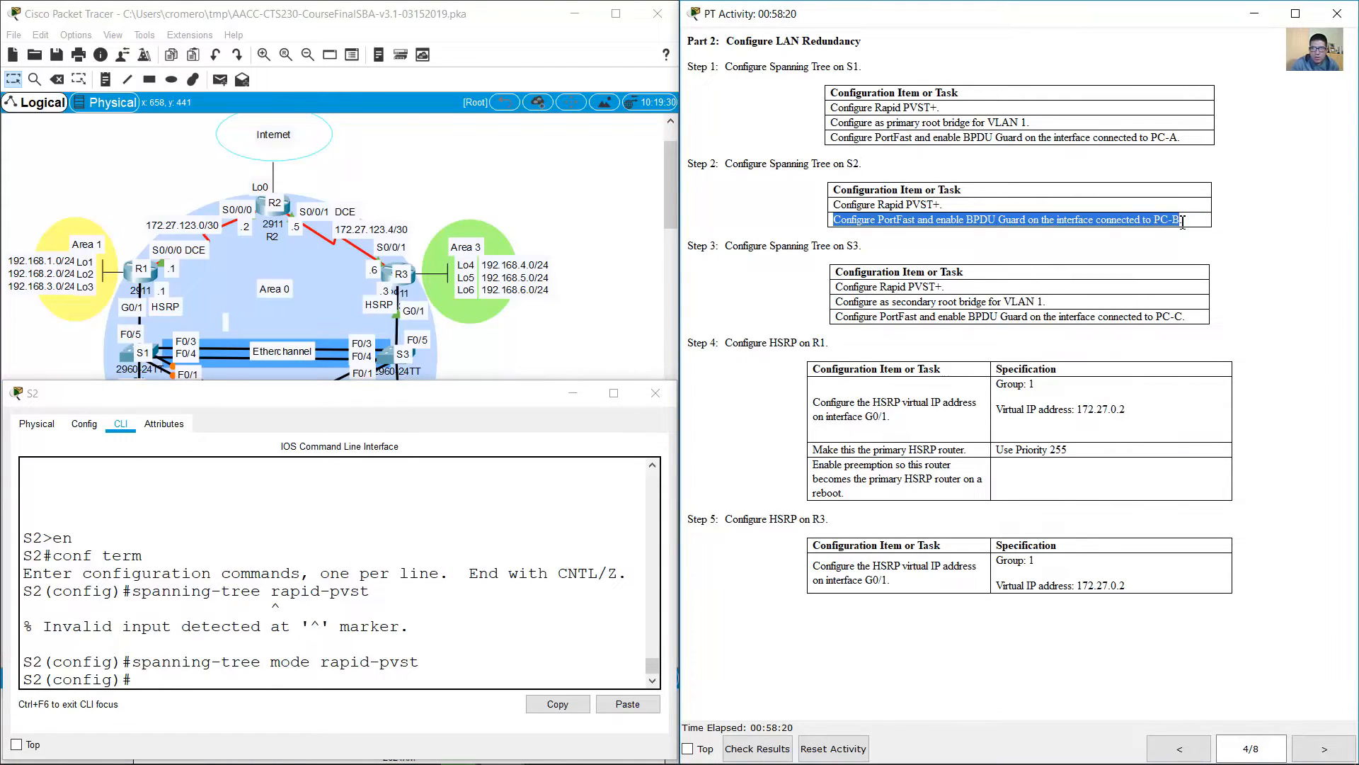
left_click(475, 355)
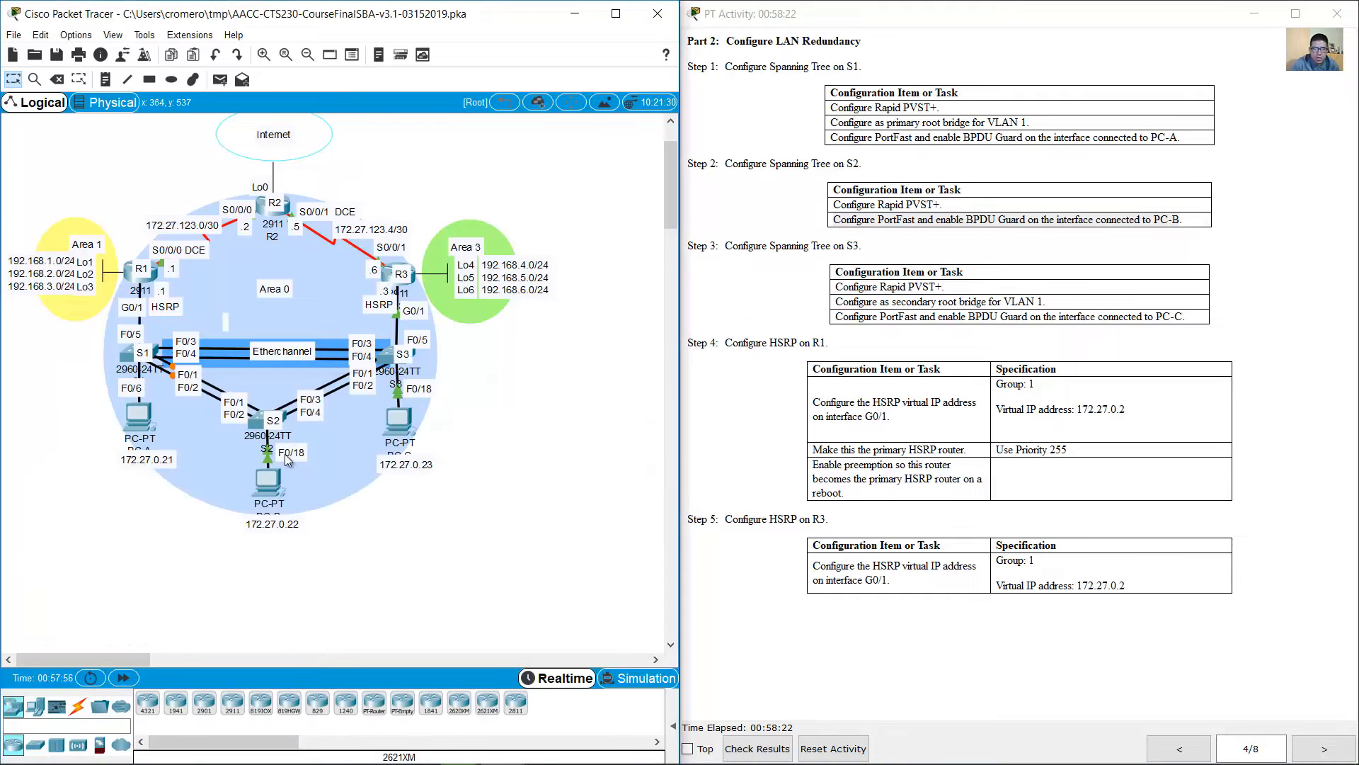
left_click(257, 424)
type("in")
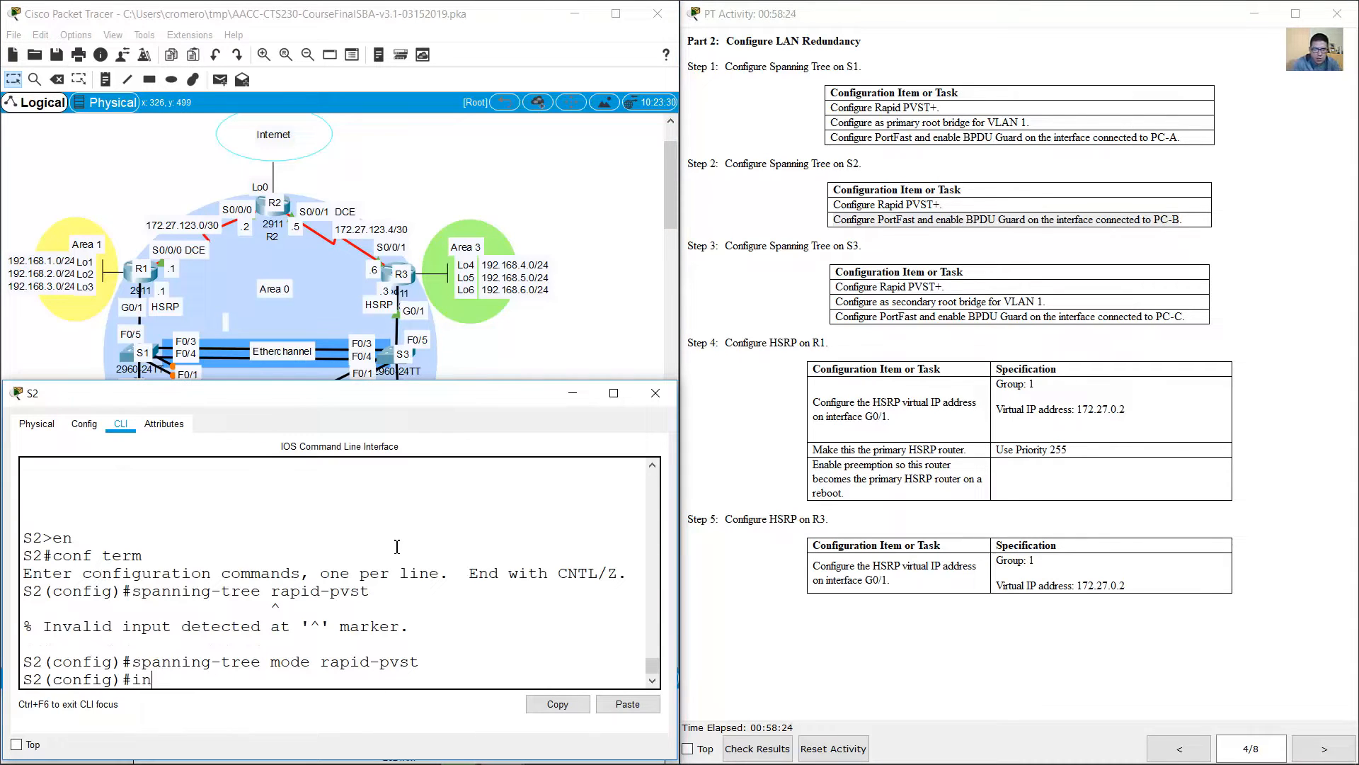
type("t f0/18")
key("Return")
Step: Enable spanning tree PortFast on S2's F0/18 interface
type("spannin")
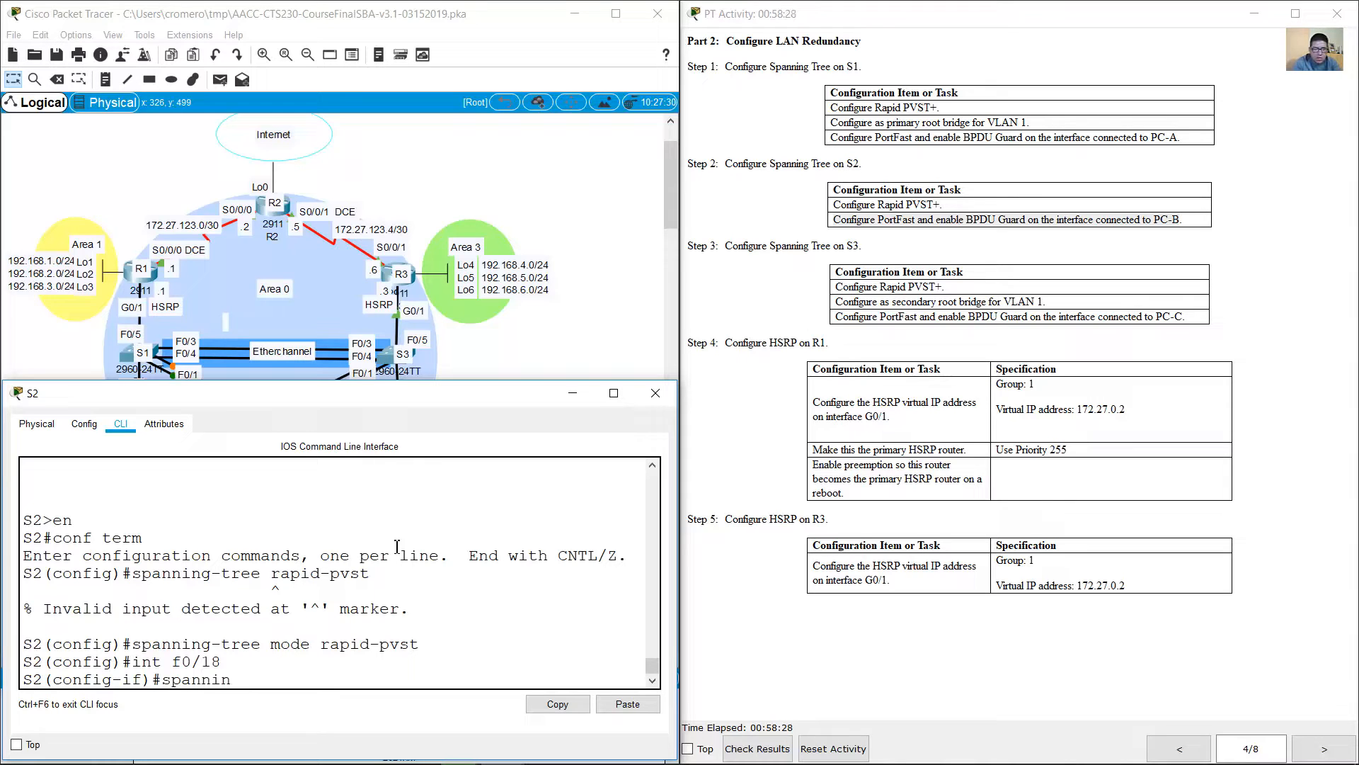
type("g-tree portfast")
key("Return")
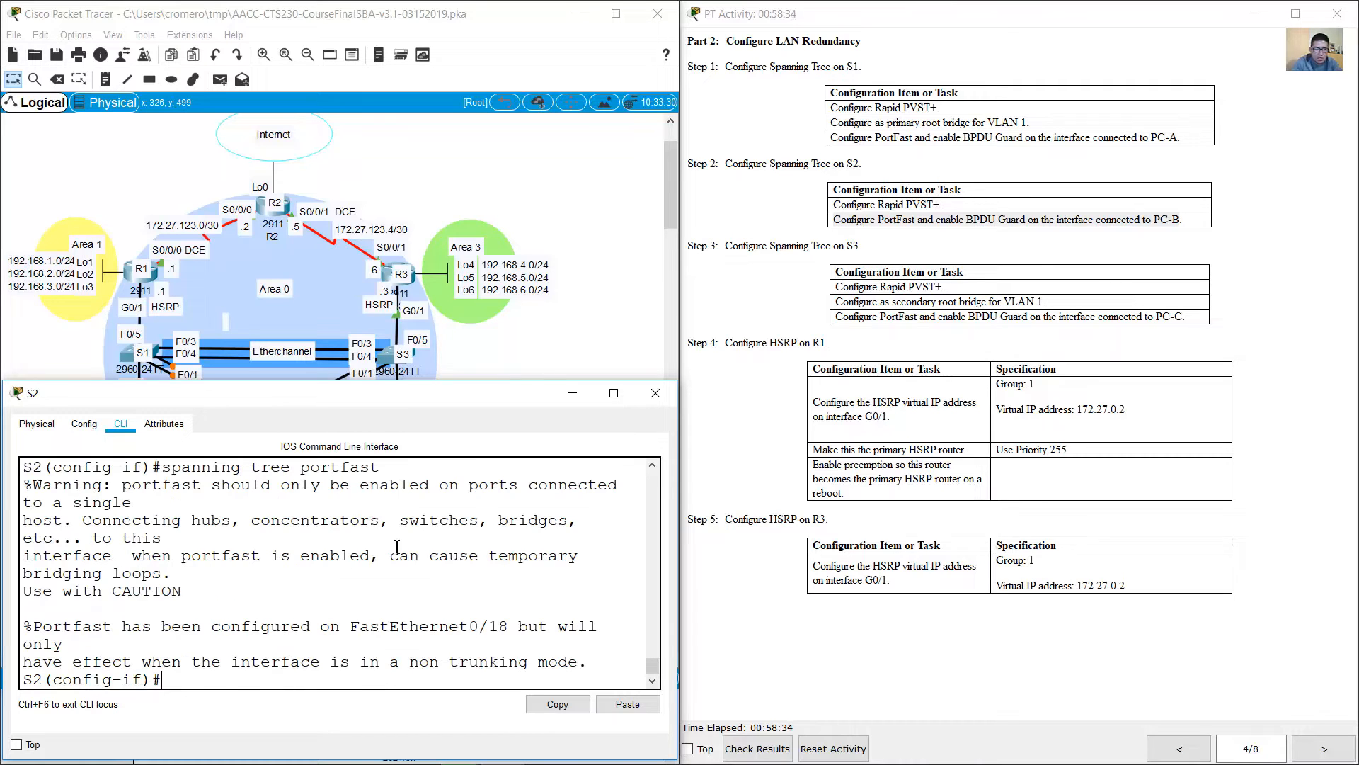
Step: Enable spanning tree BPDU Guard on S2's F0/18 interface
key("Up")
key("BackSpace")
key("BackSpace")
key("BackSpace")
key("BackSpace")
key("BackSpace")
key("BackSpace")
key("BackSpace")
type("bpduguard")
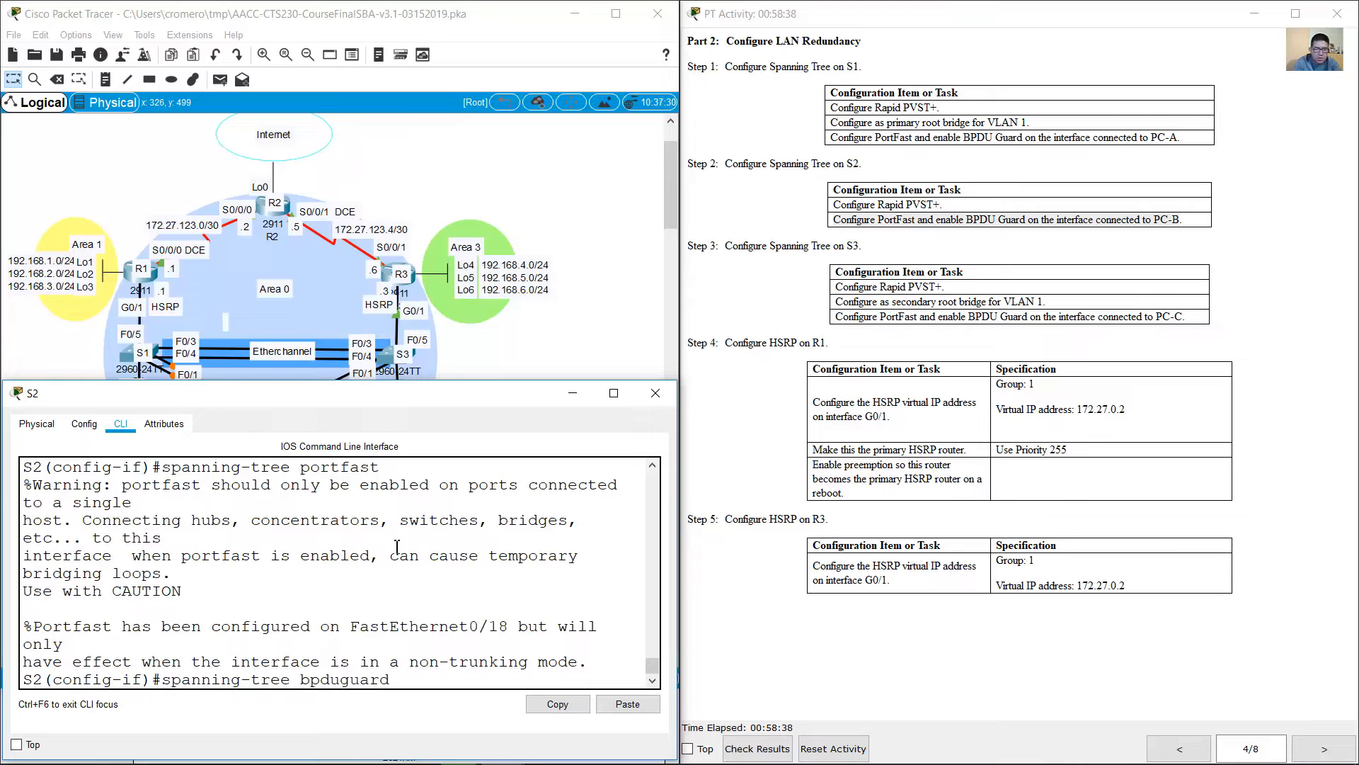
type(" enable")
key("Return")
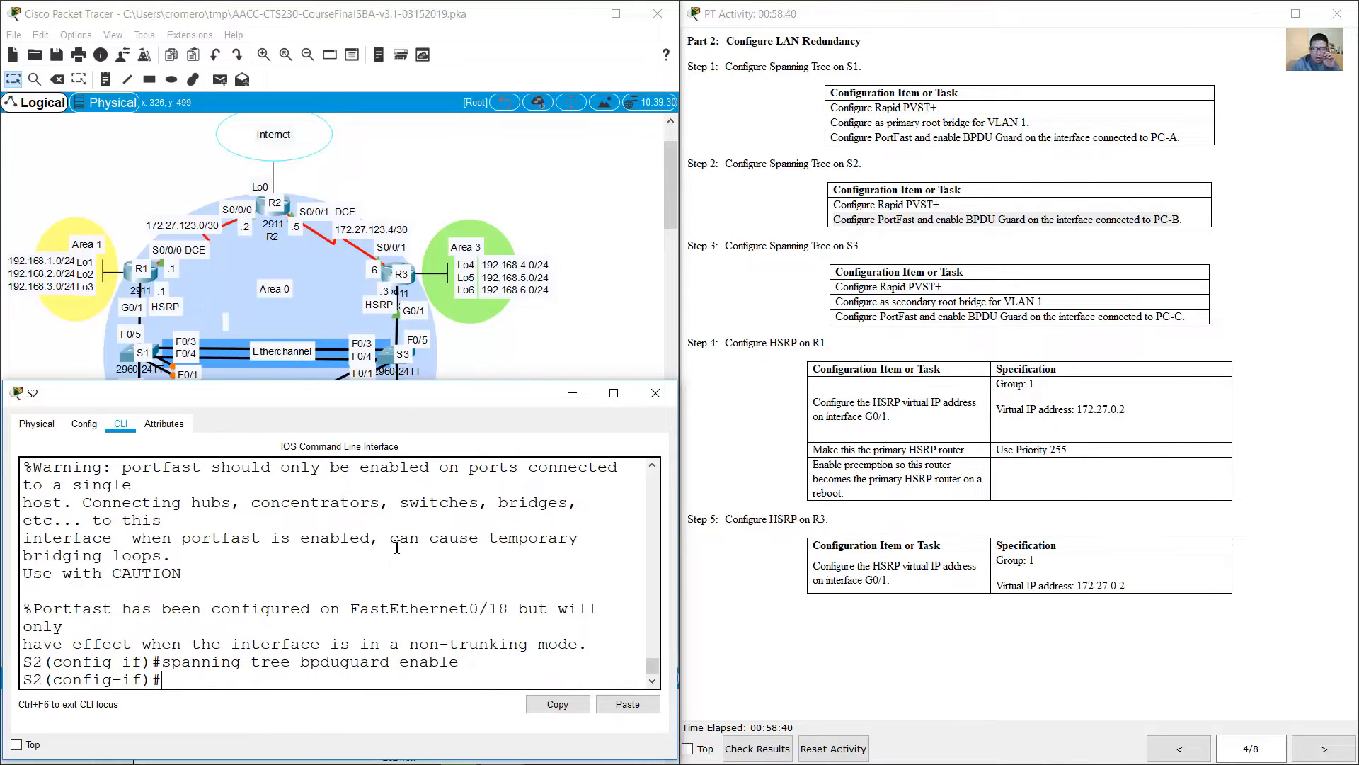
Step: Open S3's command line and exit interface range mode back to global configuration mode
left_click(861, 333)
left_click(533, 327)
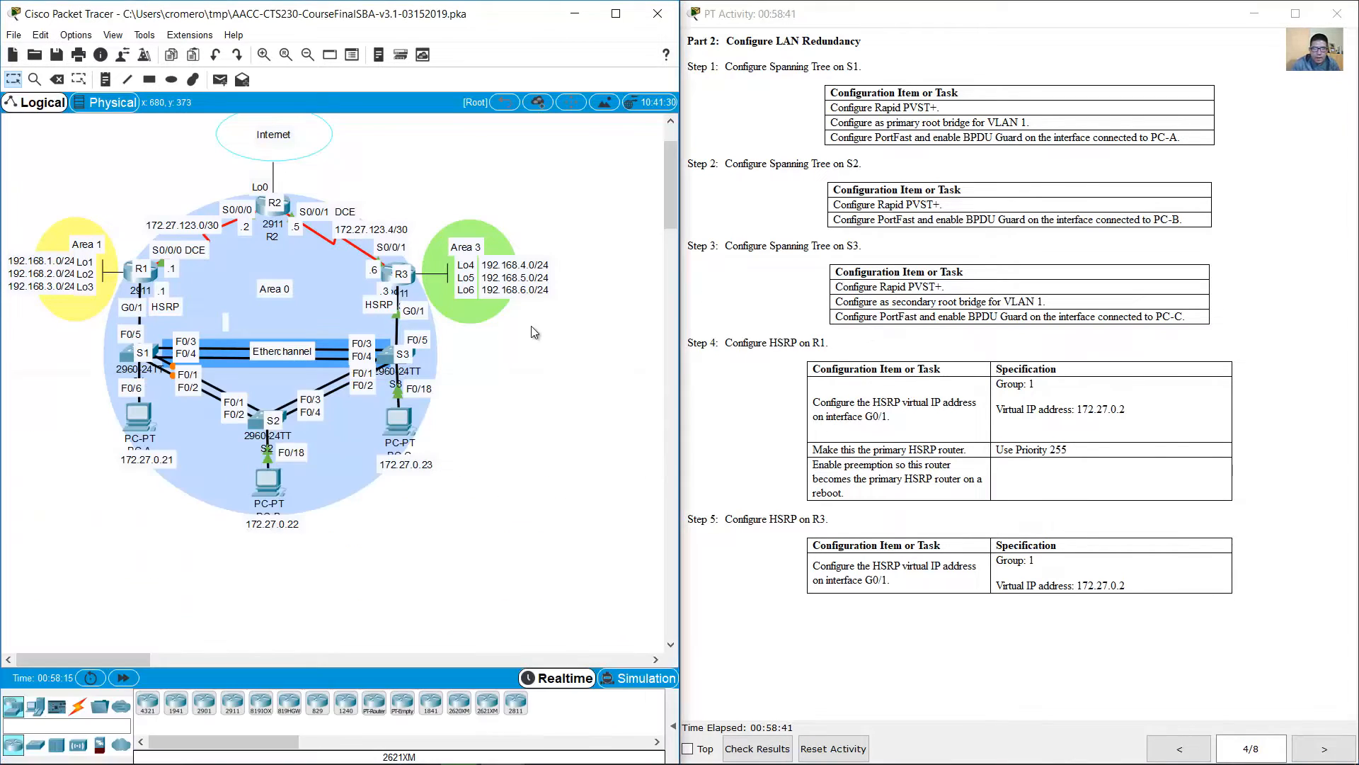
left_click(383, 355)
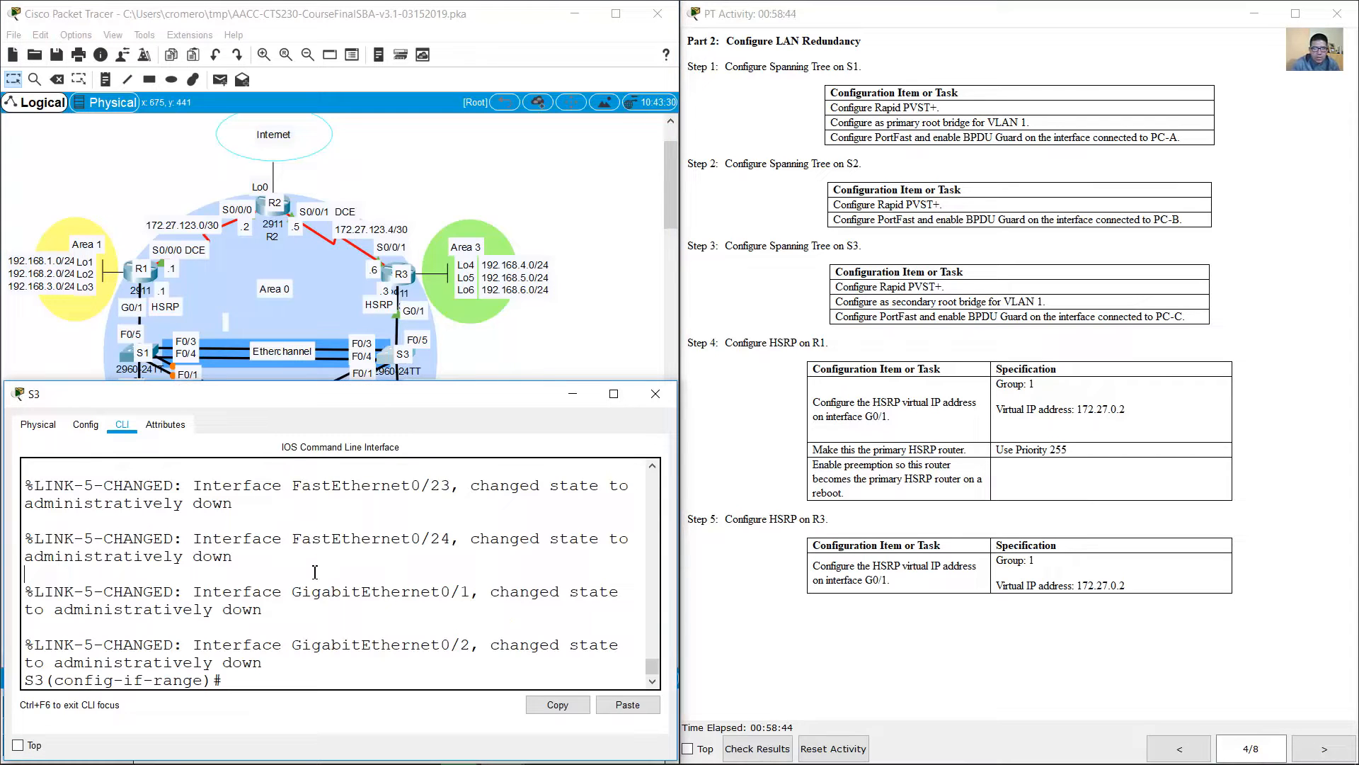
type("exit")
key("Return")
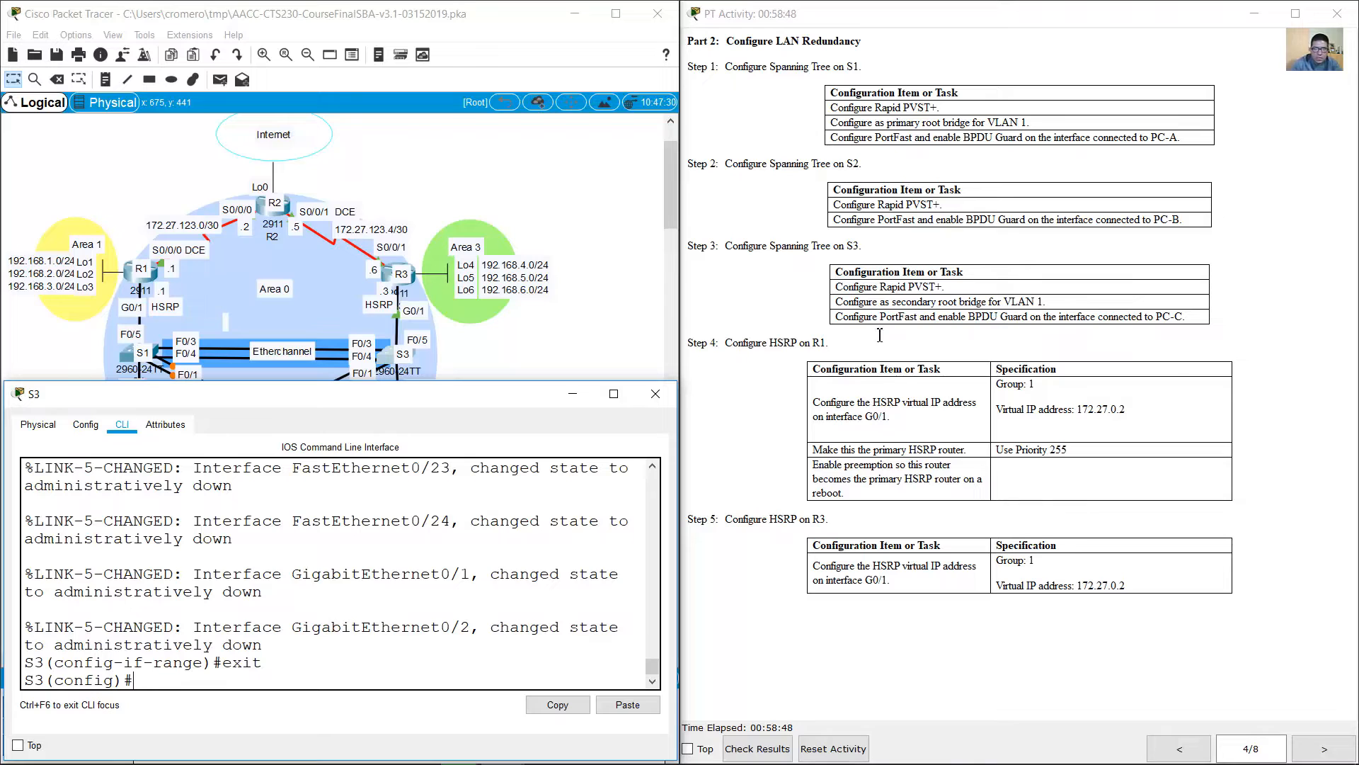
Step: Set S3's spanning tree mode to rapid-pvst, as listed in the Step 3 tasks
left_click(845, 294)
left_click_drag(758, 245, 980, 290)
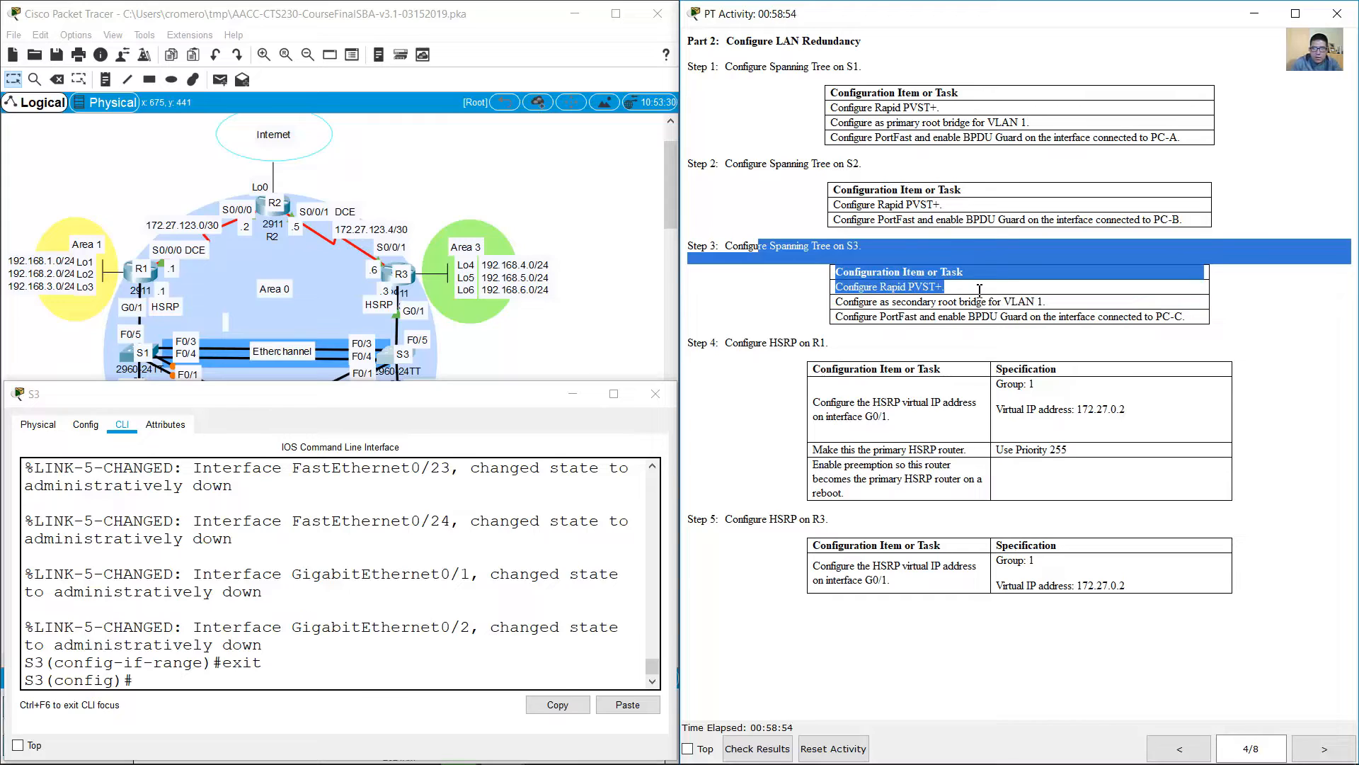
left_click(437, 607)
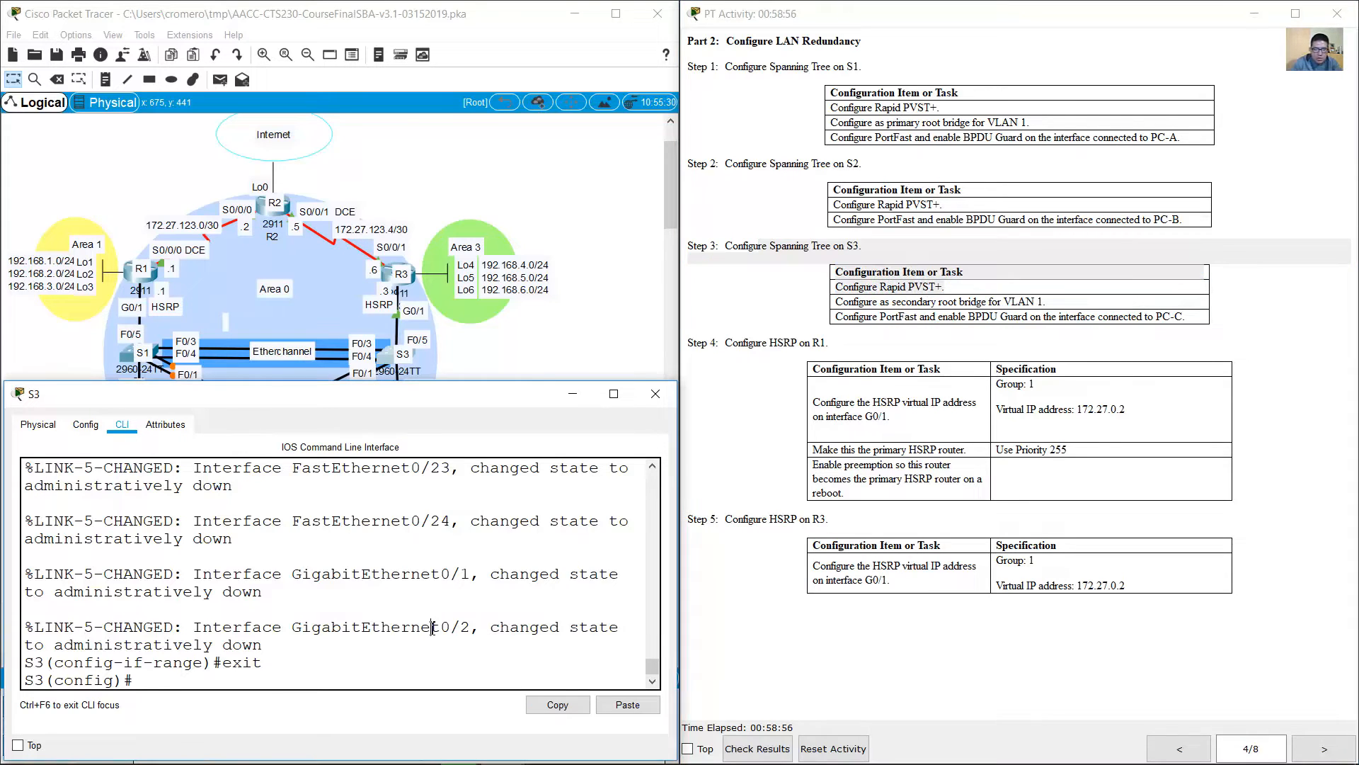
type("spanning-tree mod")
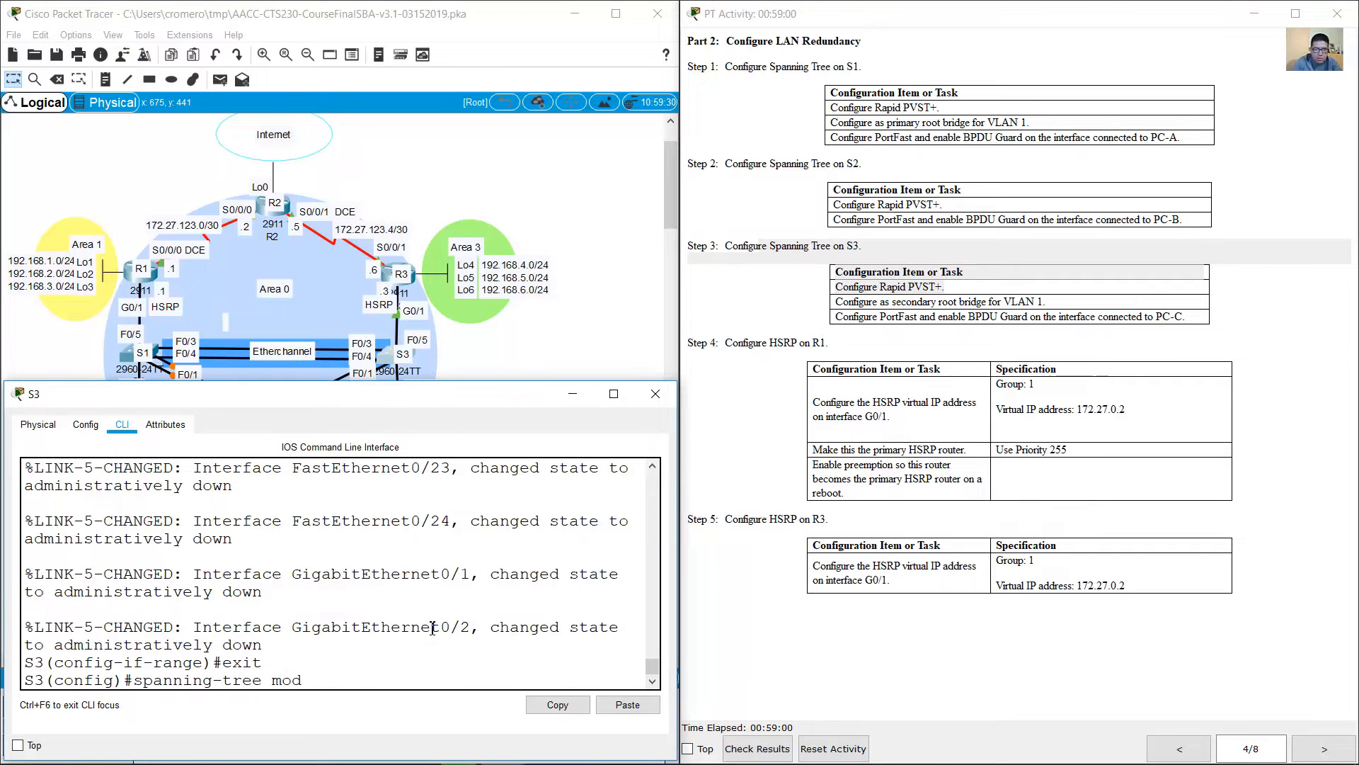
type("e rapid-pvst")
key("Return")
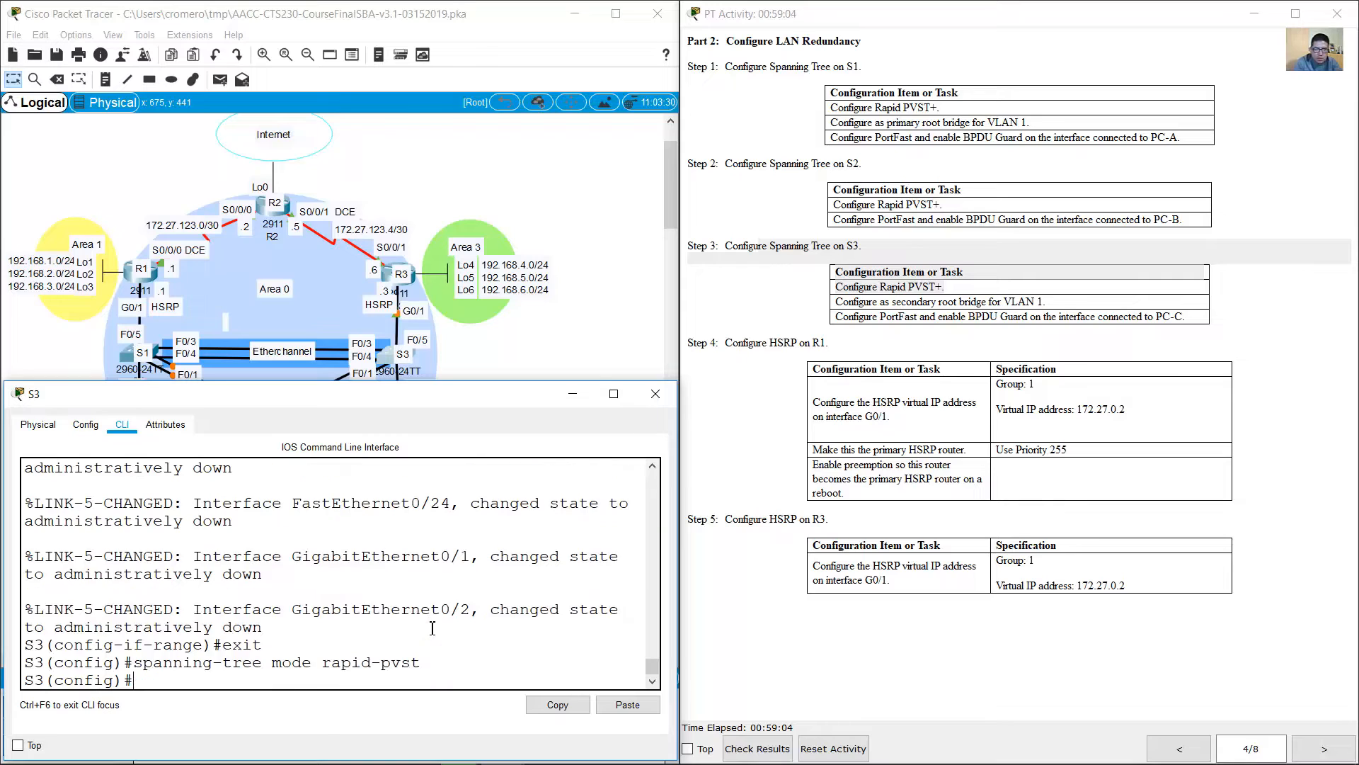
Step: Configure S3 as the secondary root bridge for VLAN 1, as listed in the Step 3 tasks
left_click(856, 298)
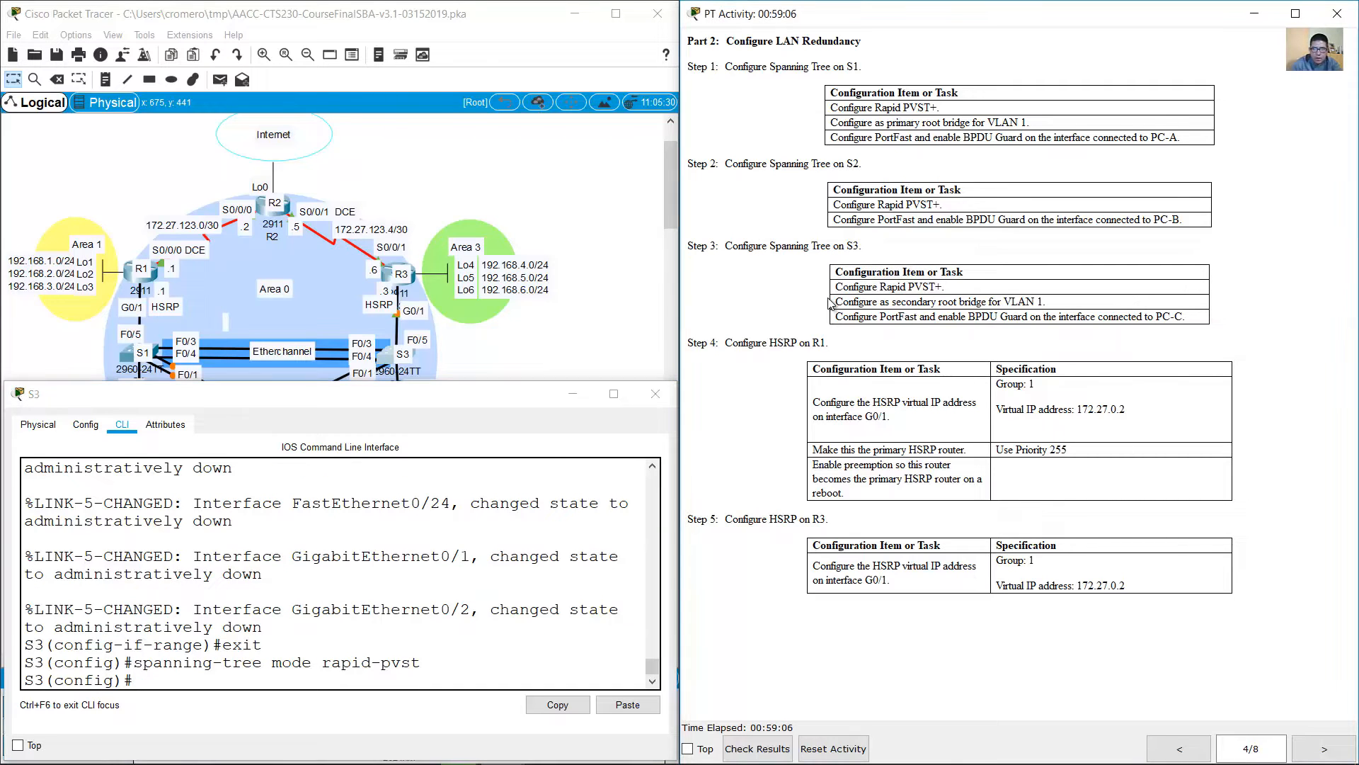
left_click_drag(839, 301, 1059, 300)
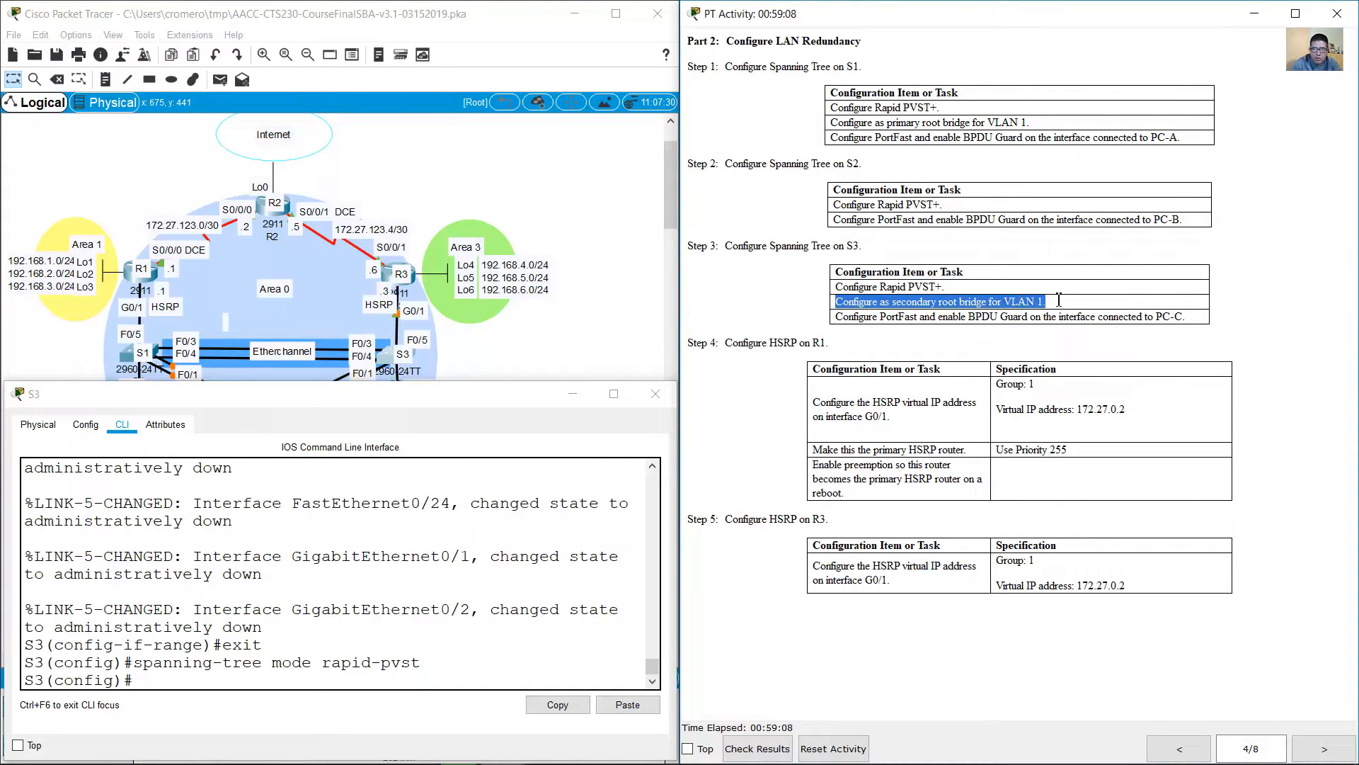
left_click(384, 660)
key("Up")
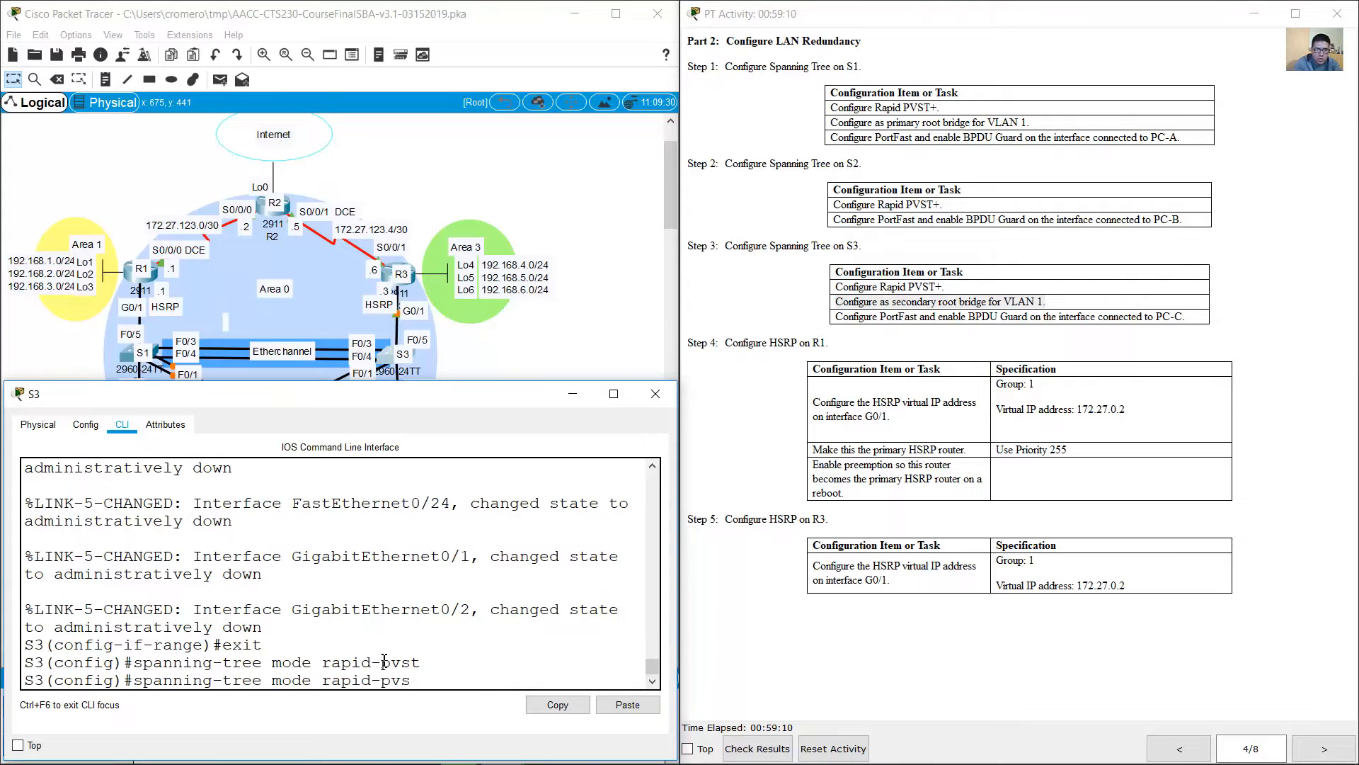
key("BackSpace")
key("BackSpace")
key("BackSpace")
key("BackSpace")
key("BackSpace")
key("BackSpace")
key("BackSpace")
key("BackSpace")
key("BackSpace")
key("BackSpace")
key("BackSpace")
key("BackSpace")
key("BackSpace")
key("BackSpace")
type("vlan 1")
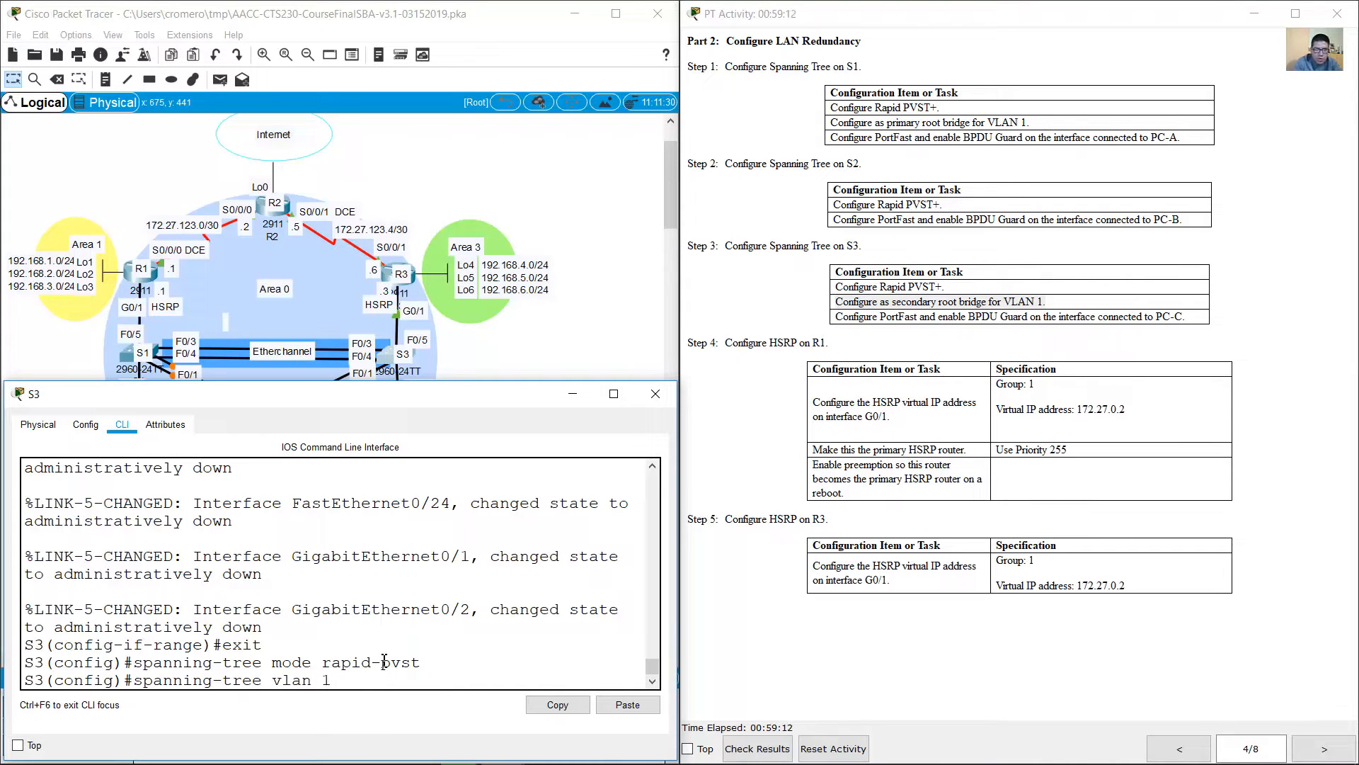
type(" root secondary")
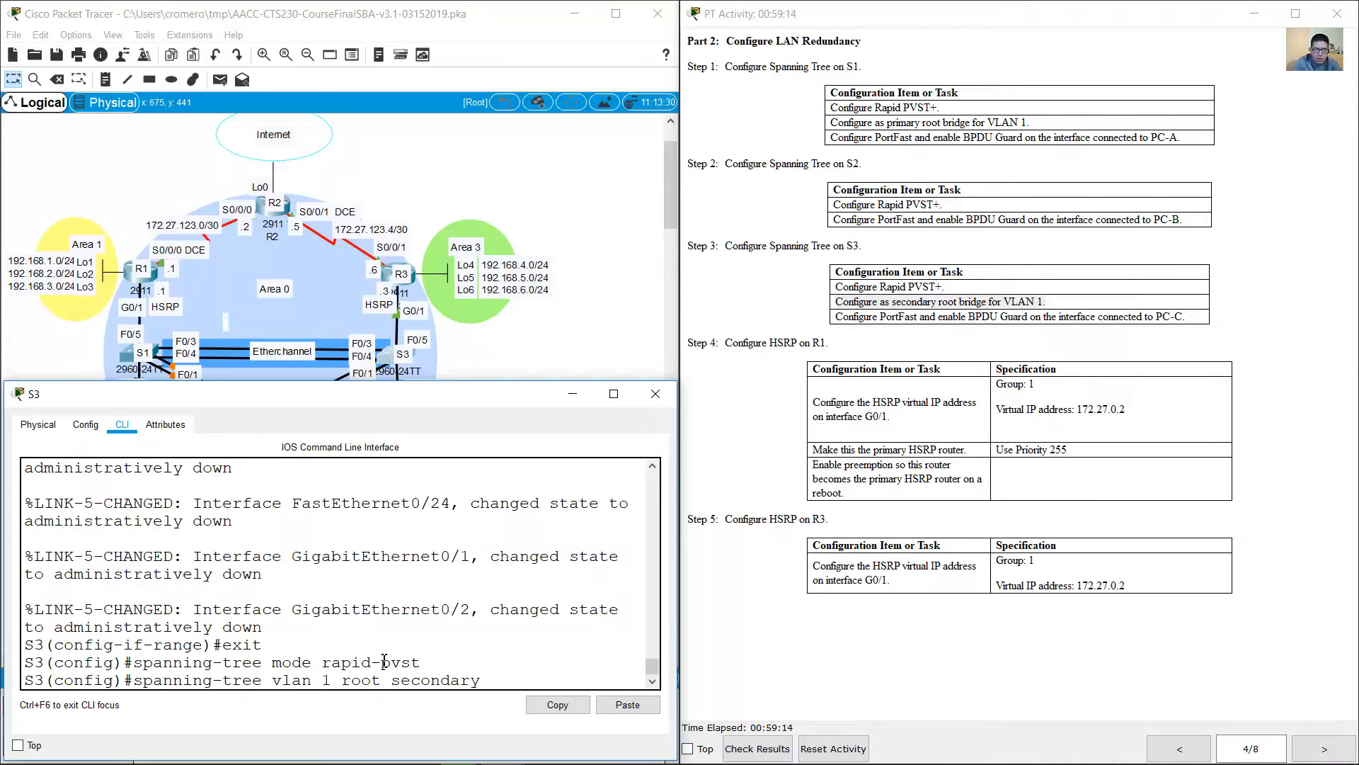
key("Return")
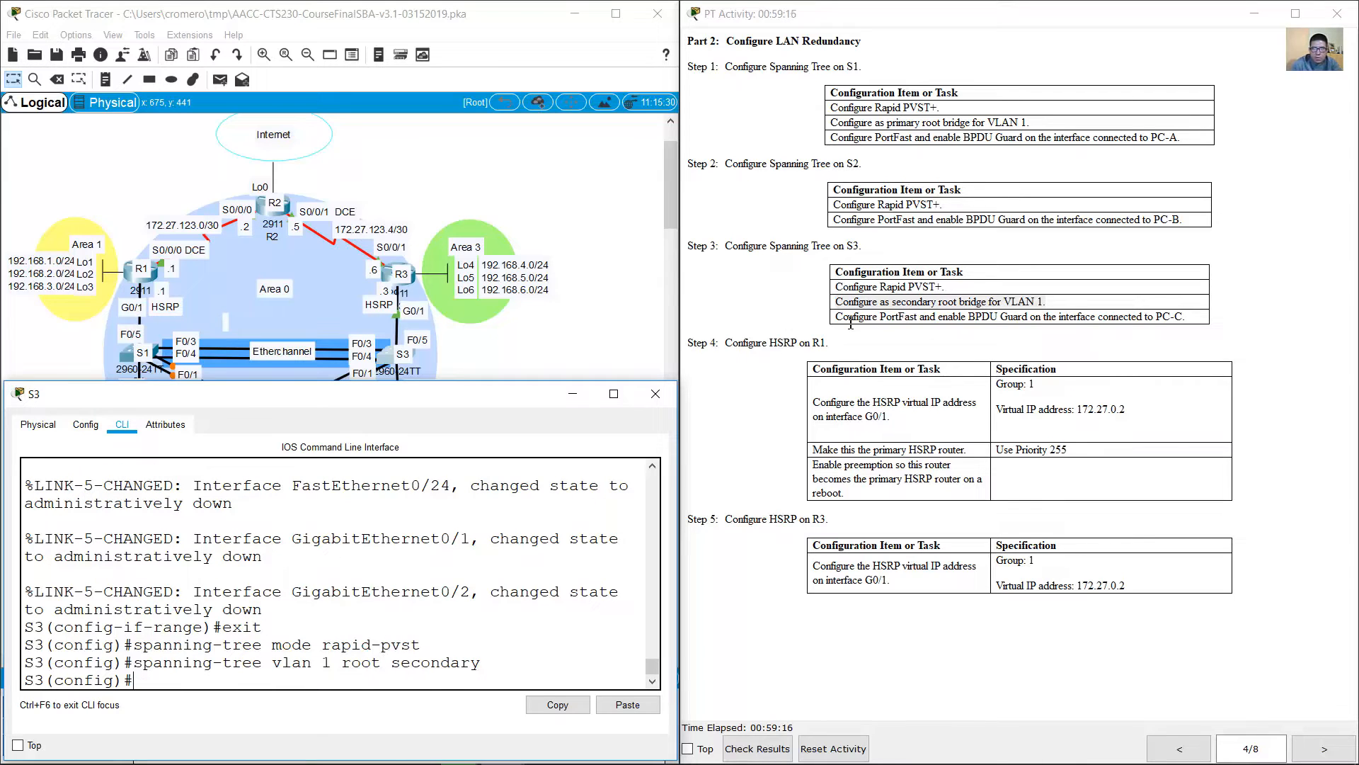
Step: Find S3's port to PC-C in the topology and enter interface configuration mode for F0/18 on S3
left_click_drag(851, 324, 1189, 327)
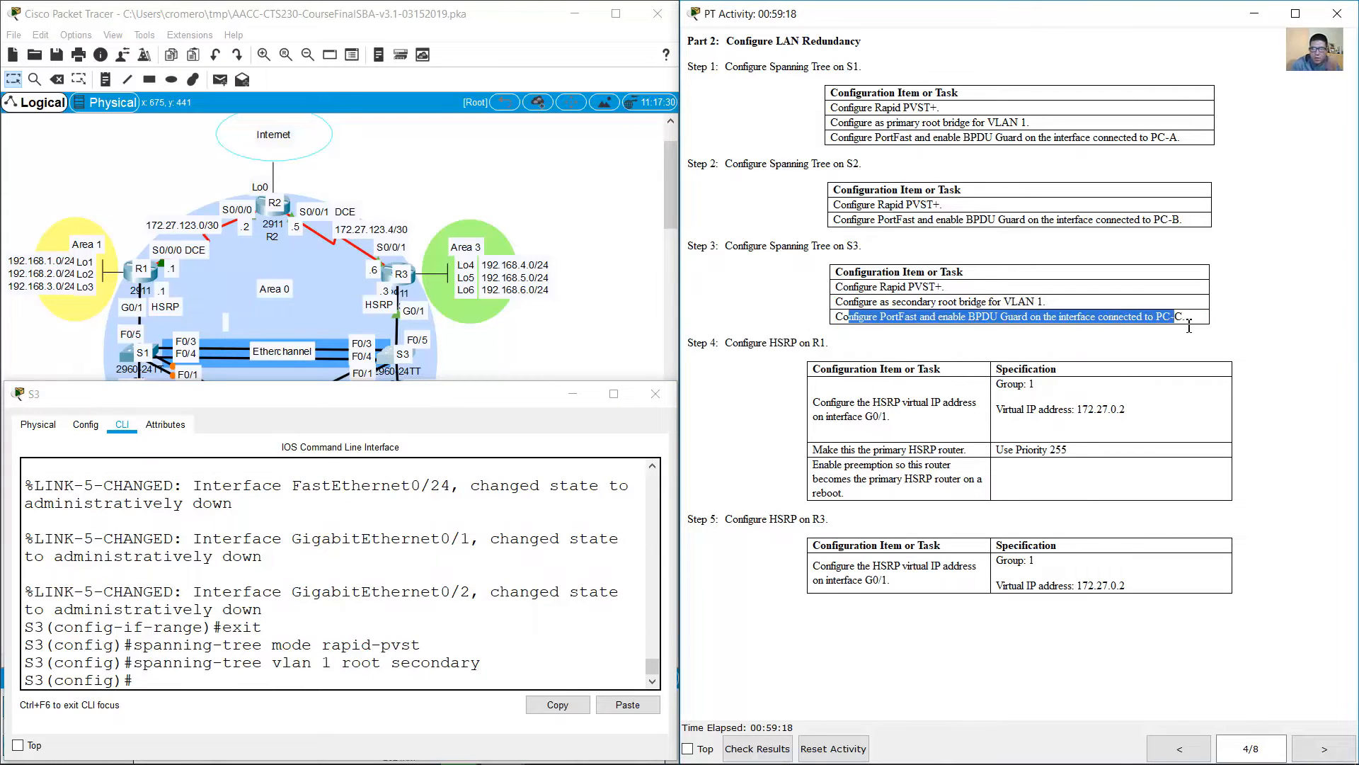
left_click(538, 361)
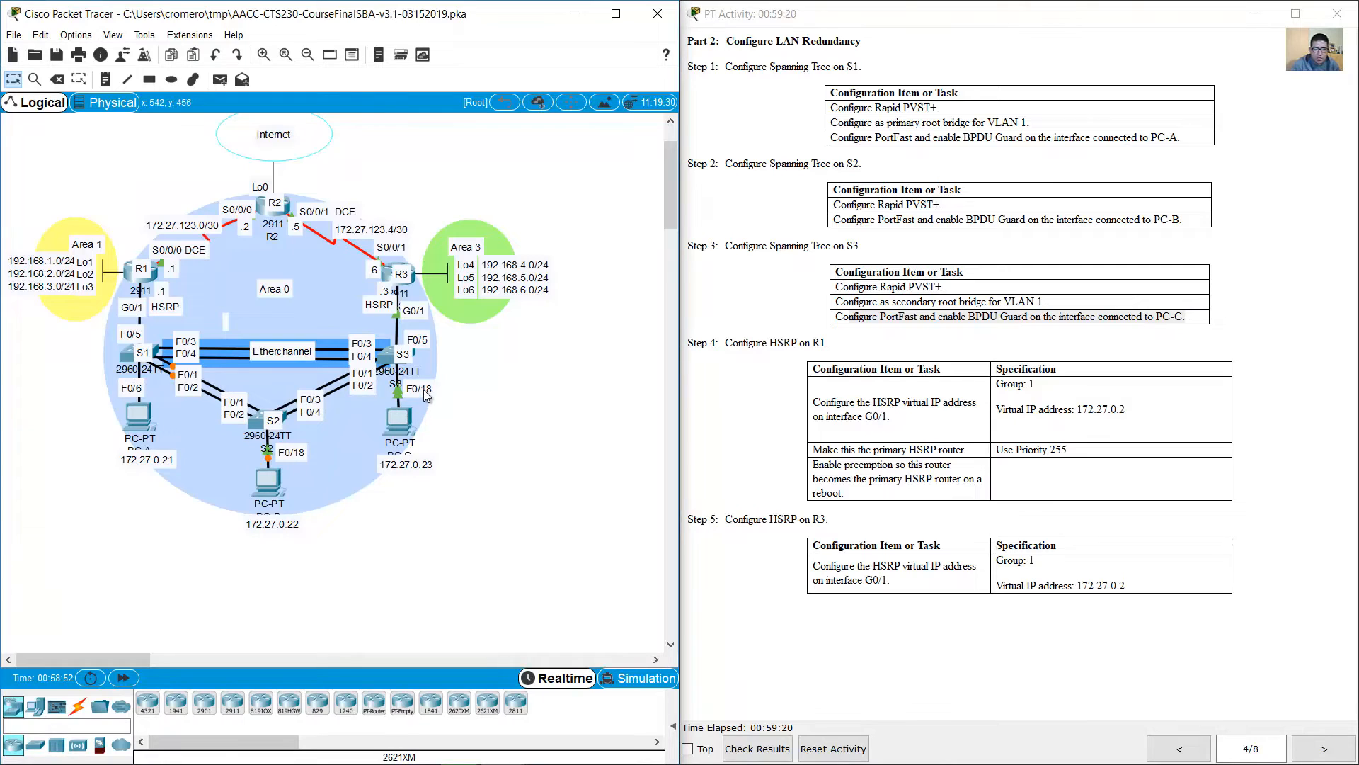
left_click(385, 358)
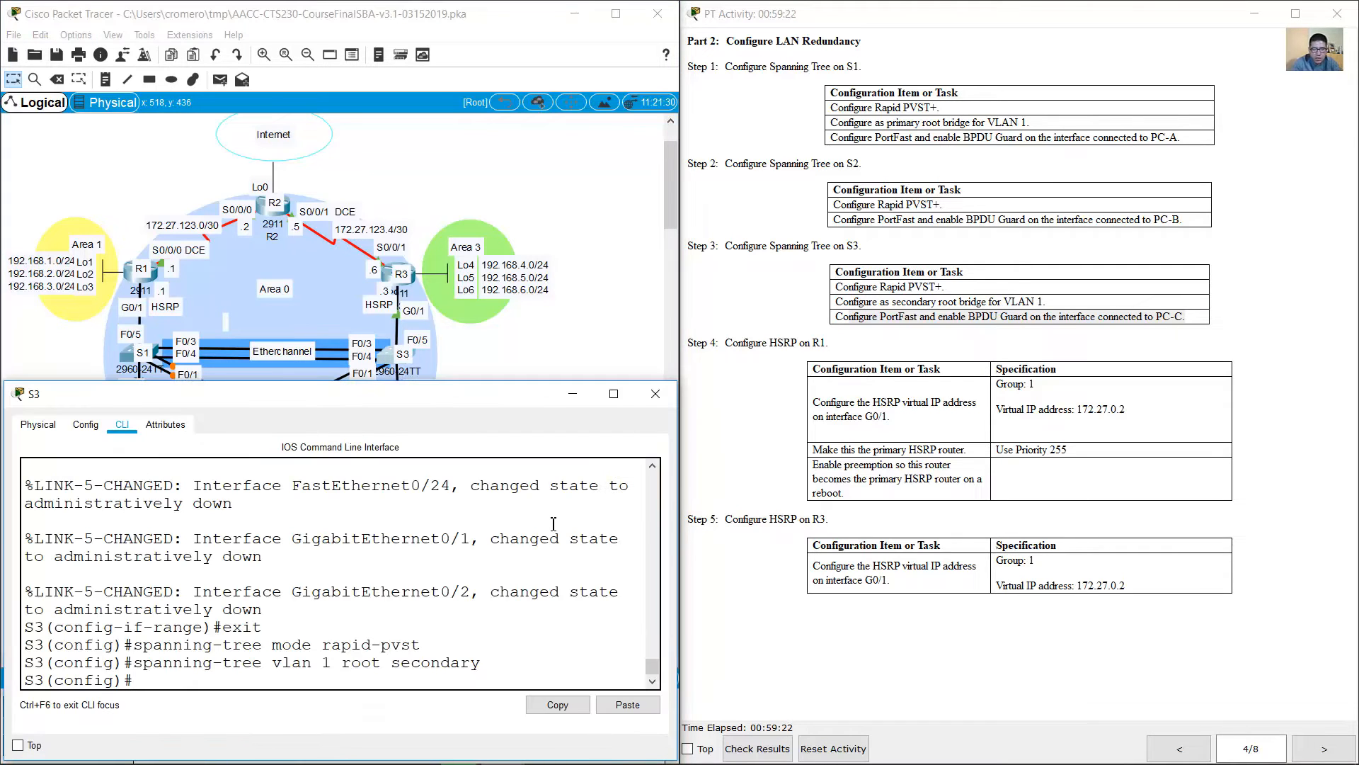
type("int f0/18")
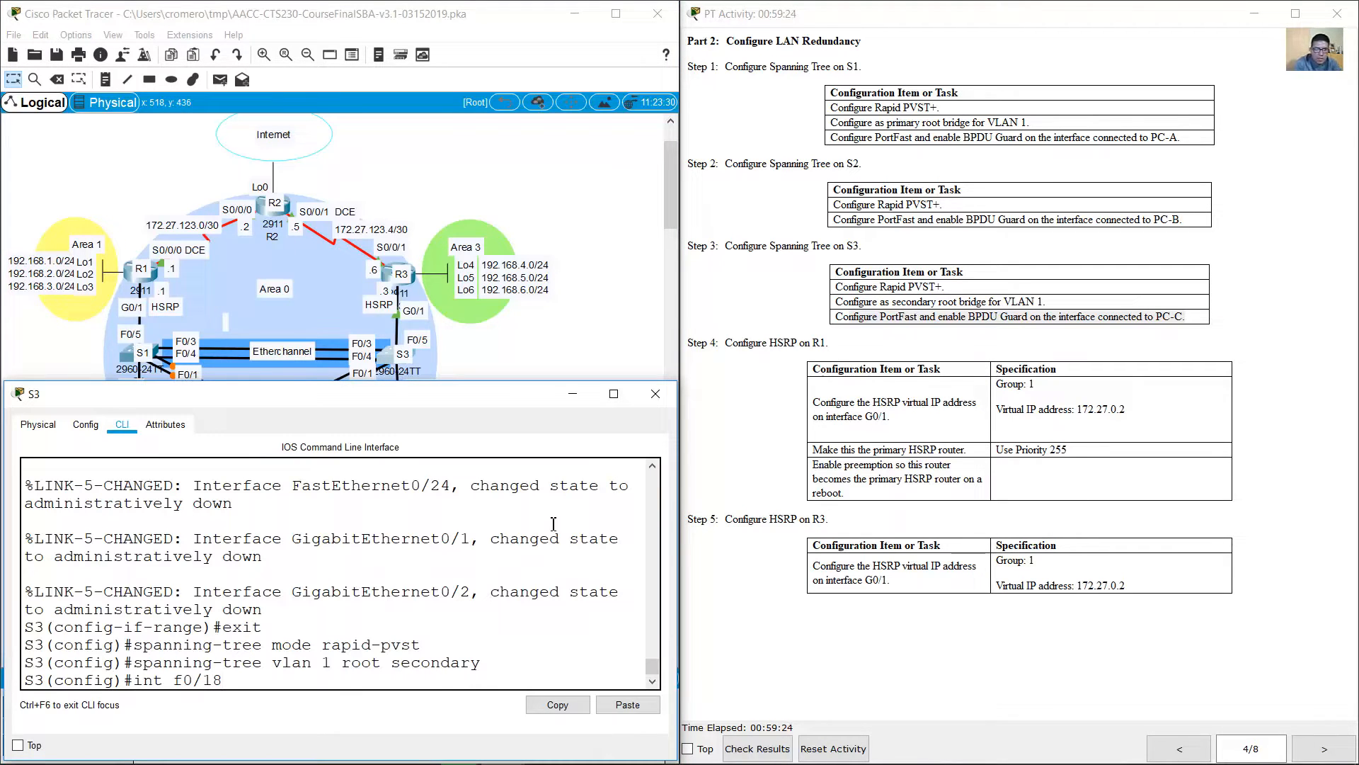
key("Return")
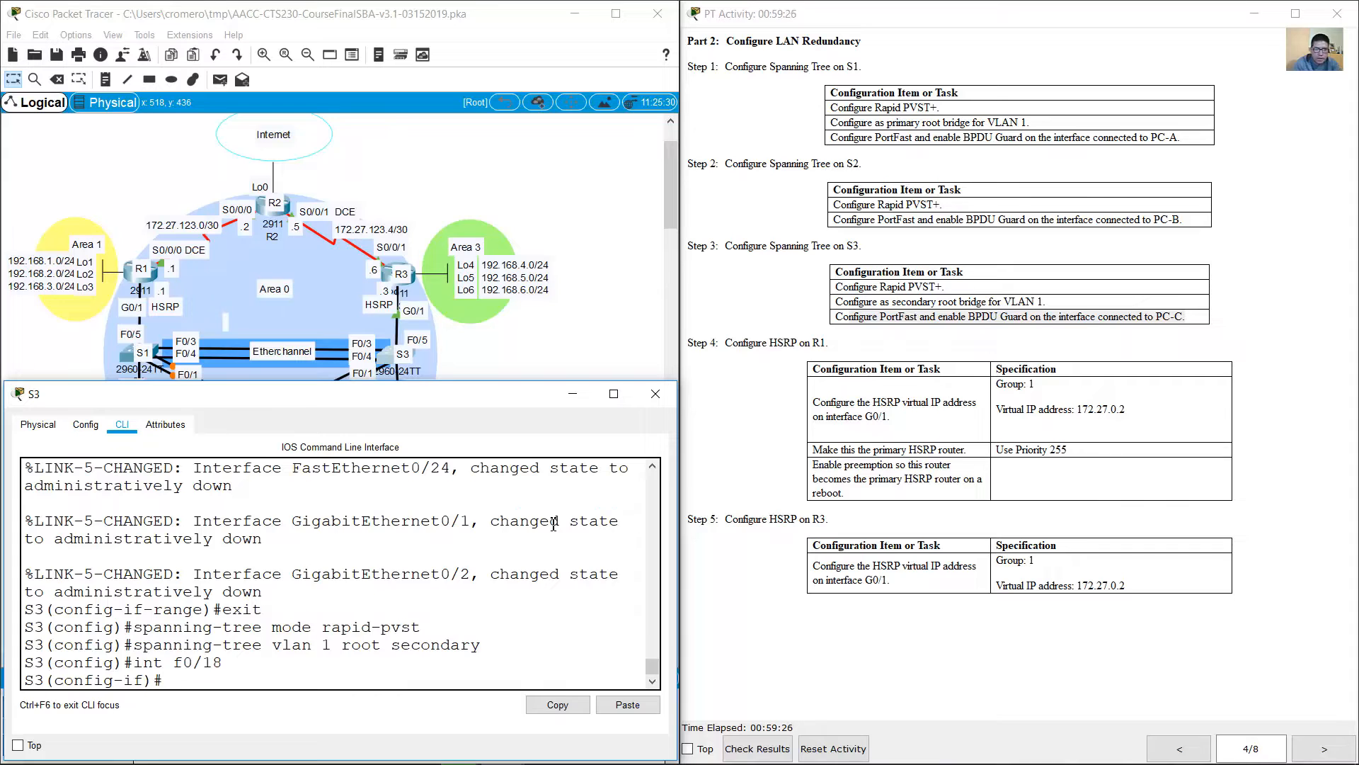
Step: Enable spanning tree PortFast on S3's F0/18 interface
key("Up")
key("Up")
key("BackSpace")
key("BackSpace")
key("BackSpace")
key("BackSpace")
key("BackSpace")
key("BackSpace")
key("BackSpace")
key("BackSpace")
key("BackSpace")
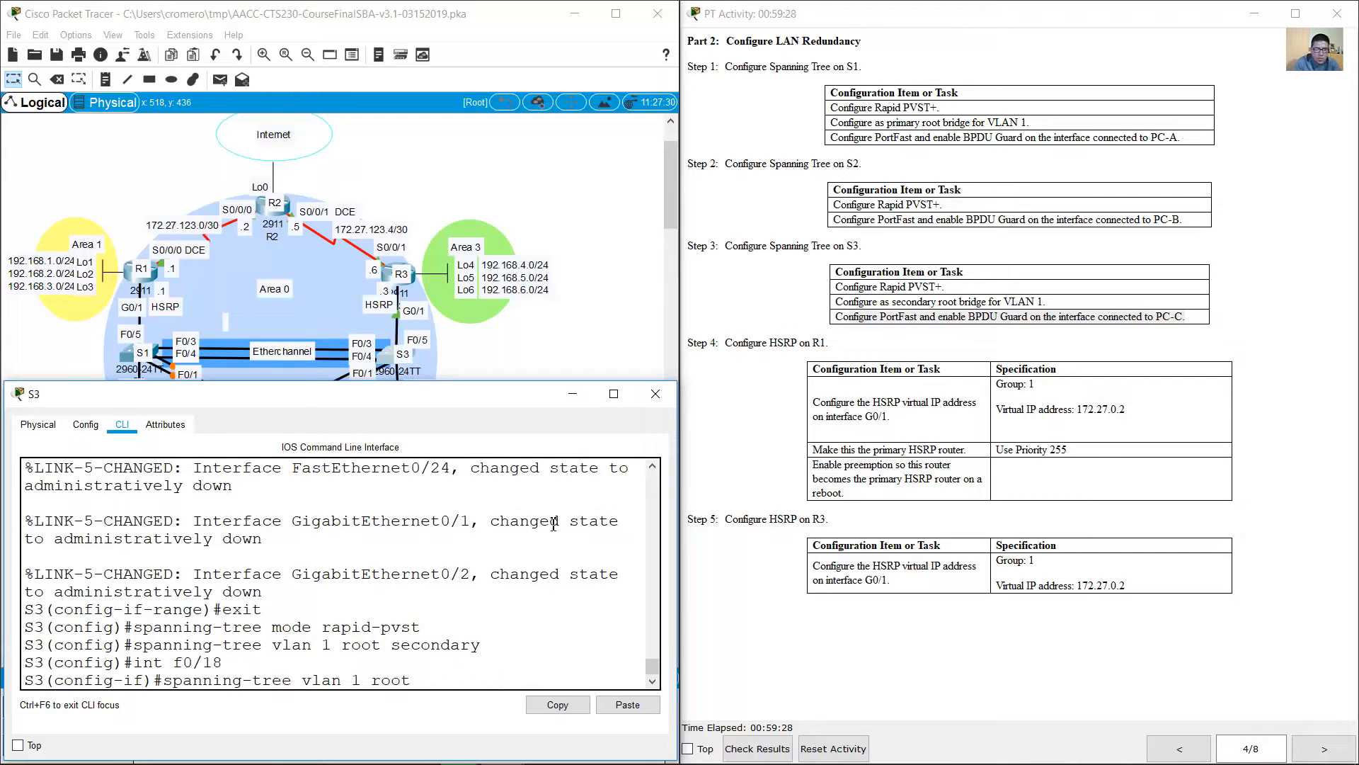
key("BackSpace")
key("BackSpace")
key("BackSpace")
key("BackSpace")
key("BackSpace")
key("BackSpace")
key("BackSpace")
key("BackSpace")
key("BackSpace")
key("BackSpace")
key("BackSpace")
key("BackSpace")
type("potrt-fast")
key("BackSpace")
key("BackSpace")
type("fast")
key("Return")
Step: Enable spanning tree BPDU Guard on S3's F0/18 interface
key("Up")
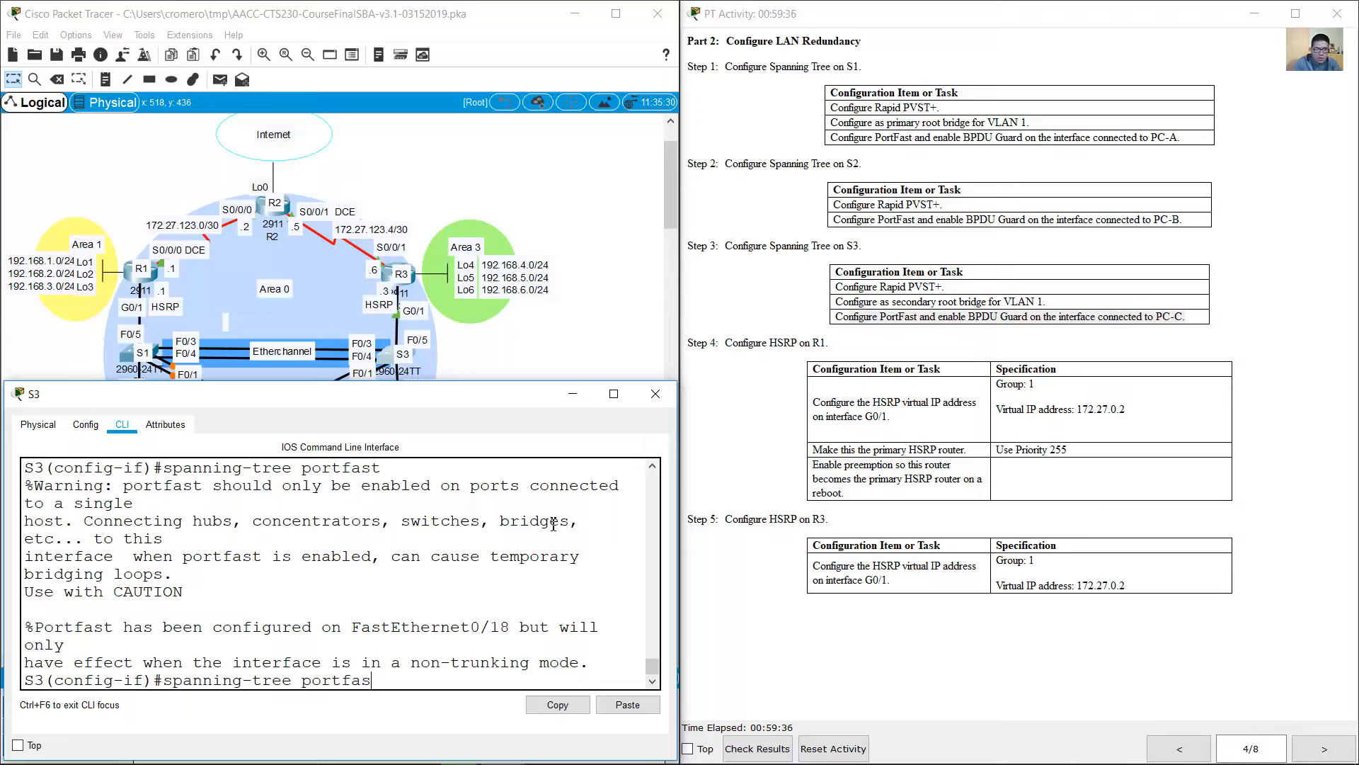
key("BackSpace")
key("BackSpace")
key("BackSpace")
key("BackSpace")
key("BackSpace")
type("bpduguard enable")
key("Return")
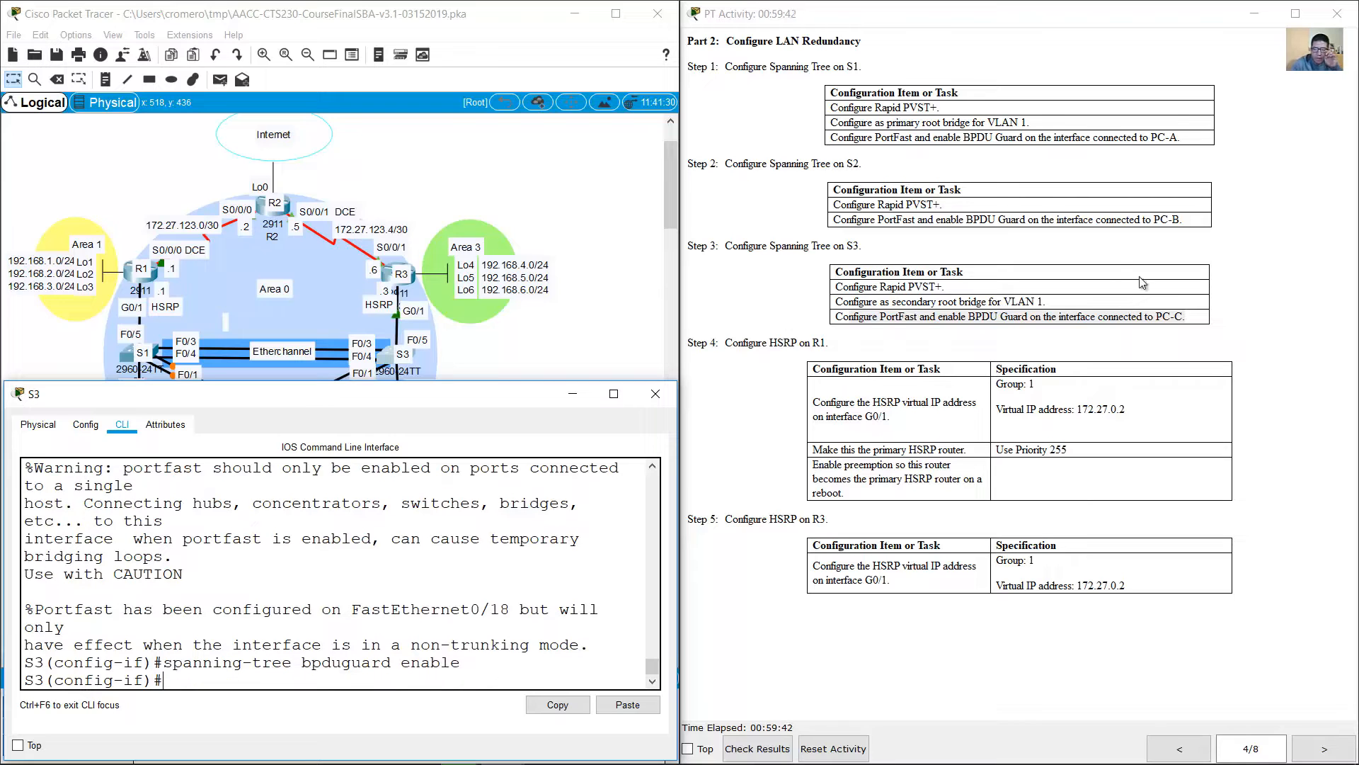
Step: Put S3's window away and look up the Step 4 task on configuring HSRP on R1
left_click(926, 368)
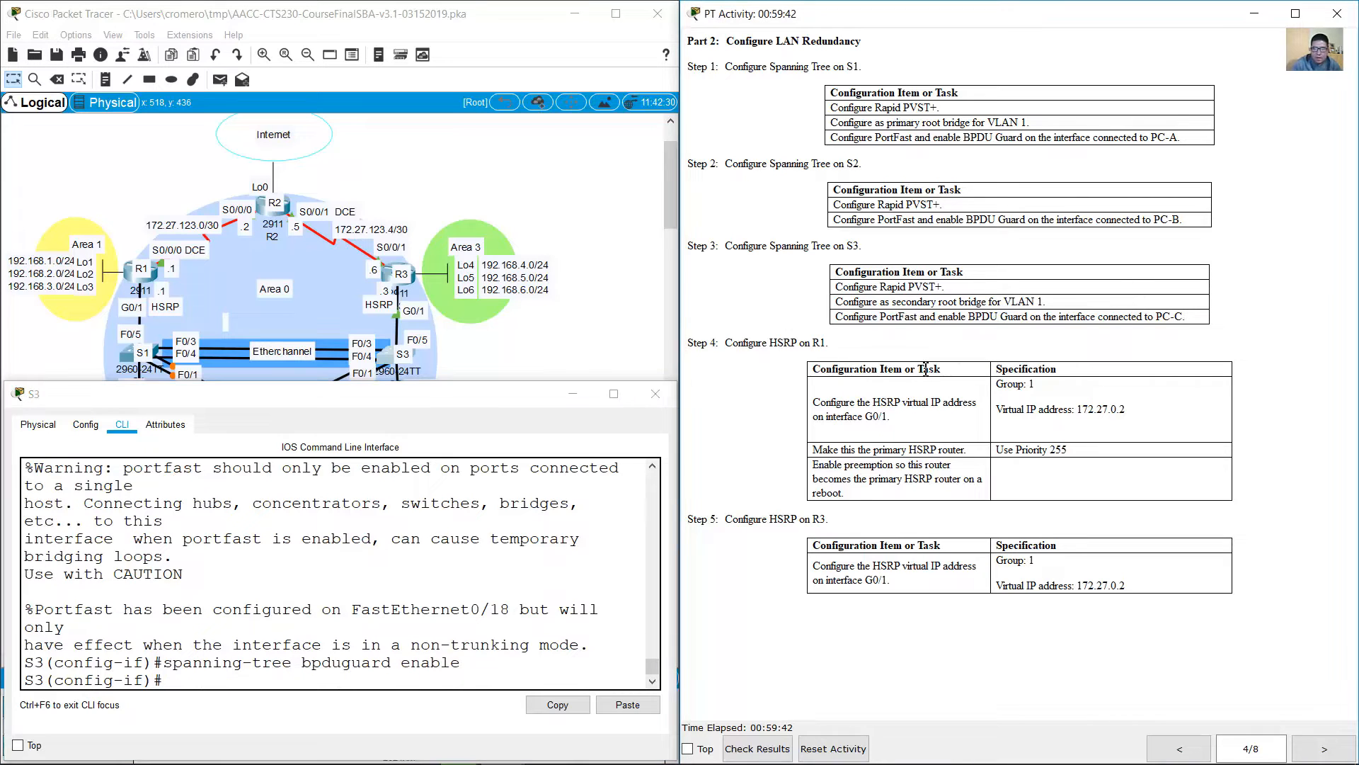
left_click(563, 402)
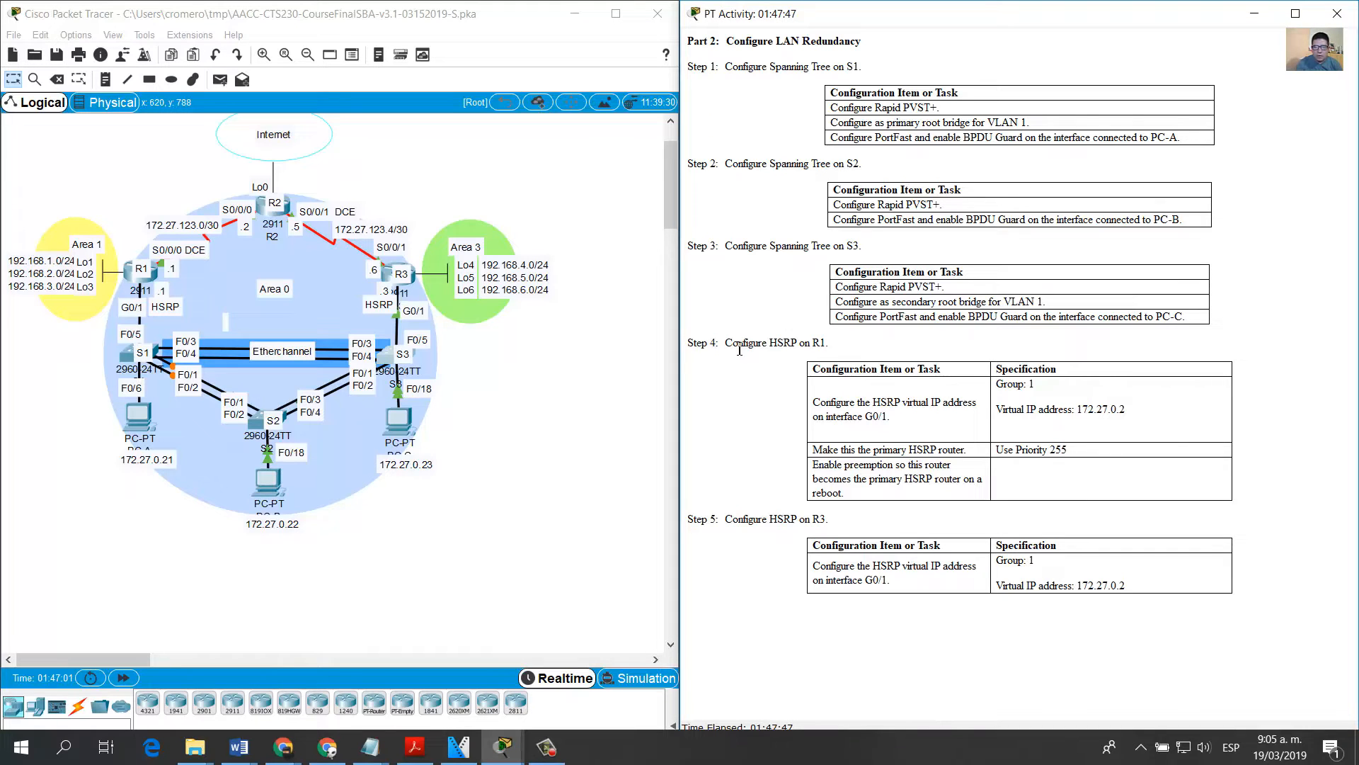
left_click_drag(732, 344, 831, 345)
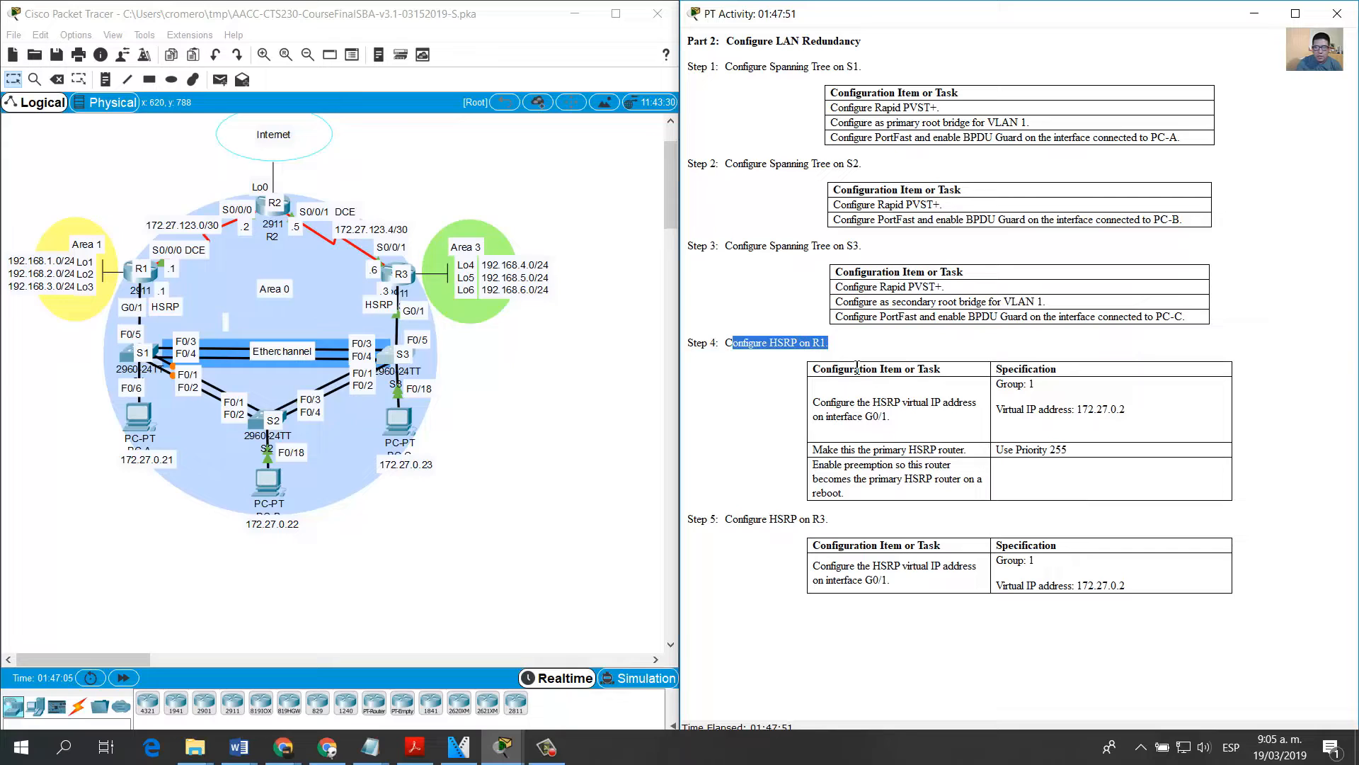
Step: Look up the HSRP group and virtual IP requirements for R1, and enter interface configuration mode for G0/1 on R1
left_click(824, 408)
left_click_drag(824, 408, 897, 419)
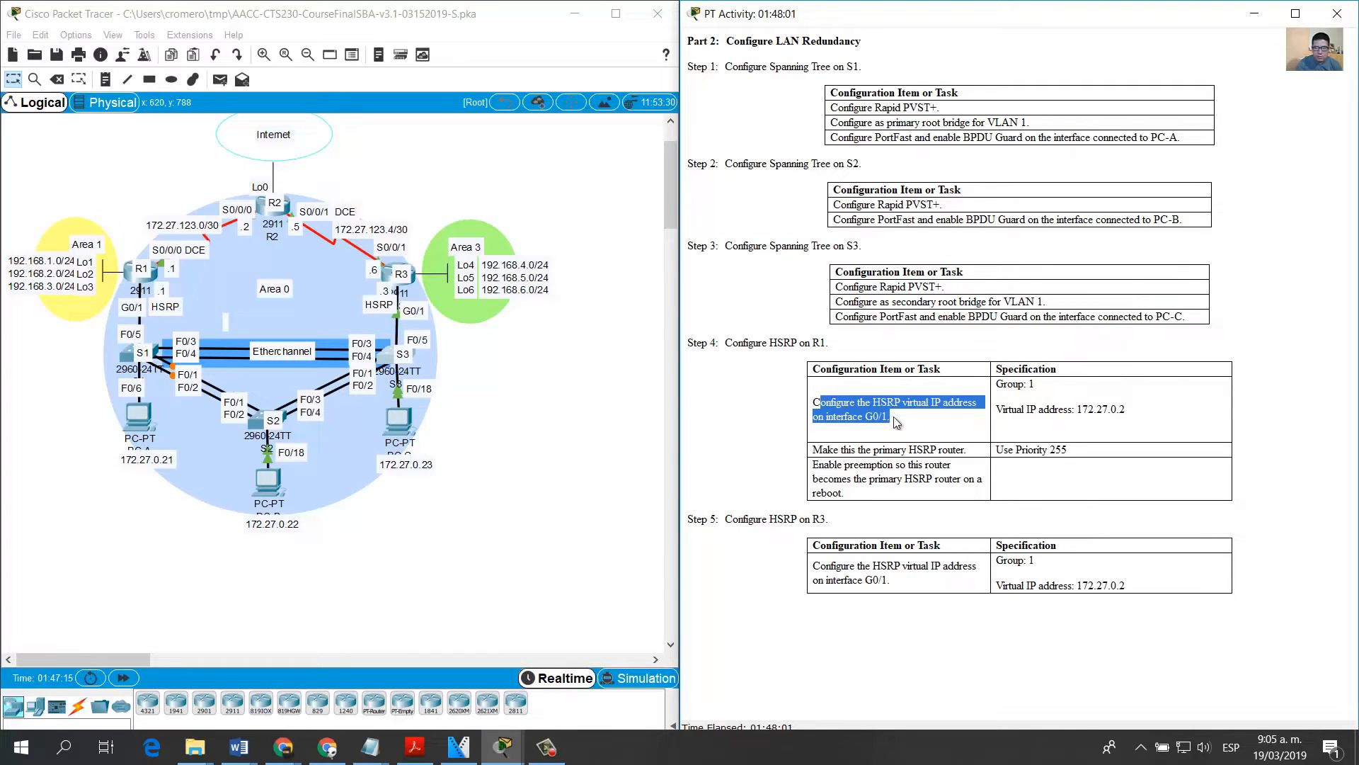
left_click_drag(1004, 383, 1127, 412)
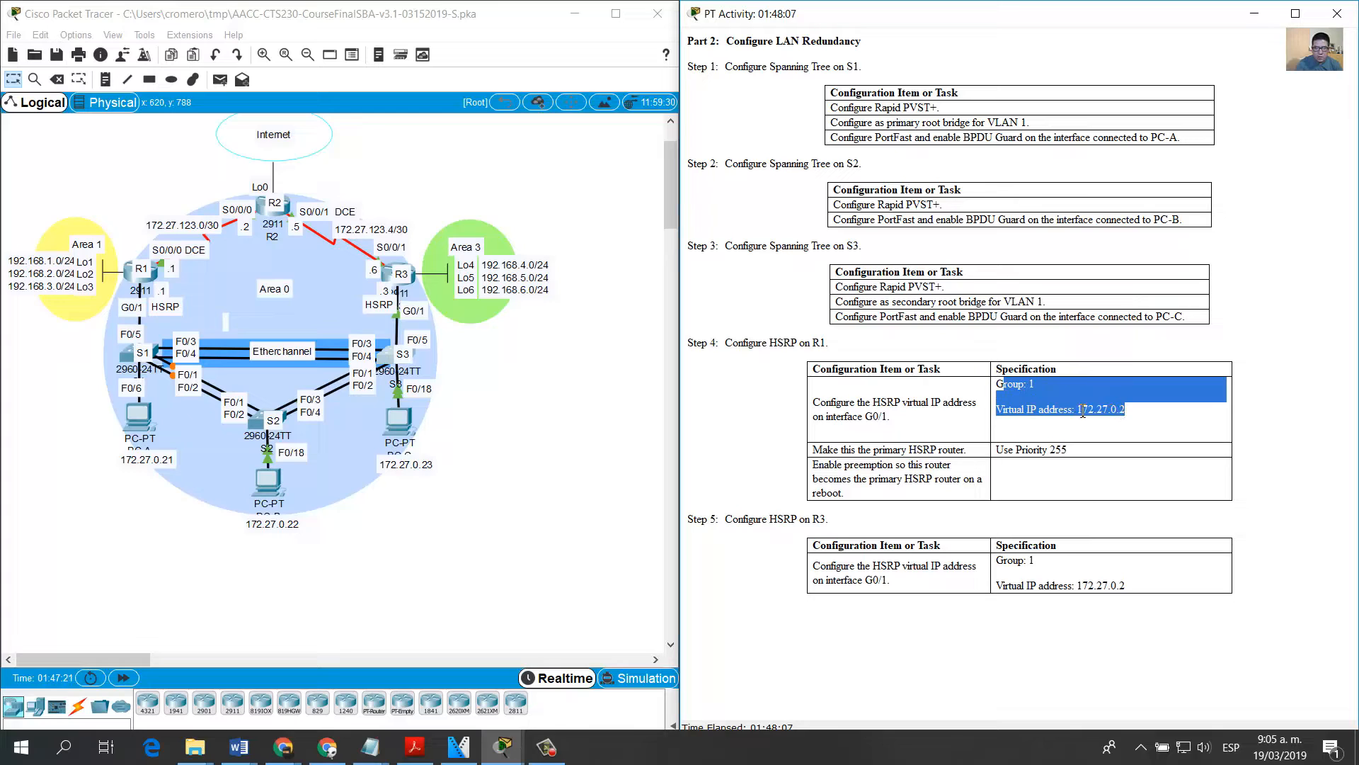
left_click(131, 279)
key("Return")
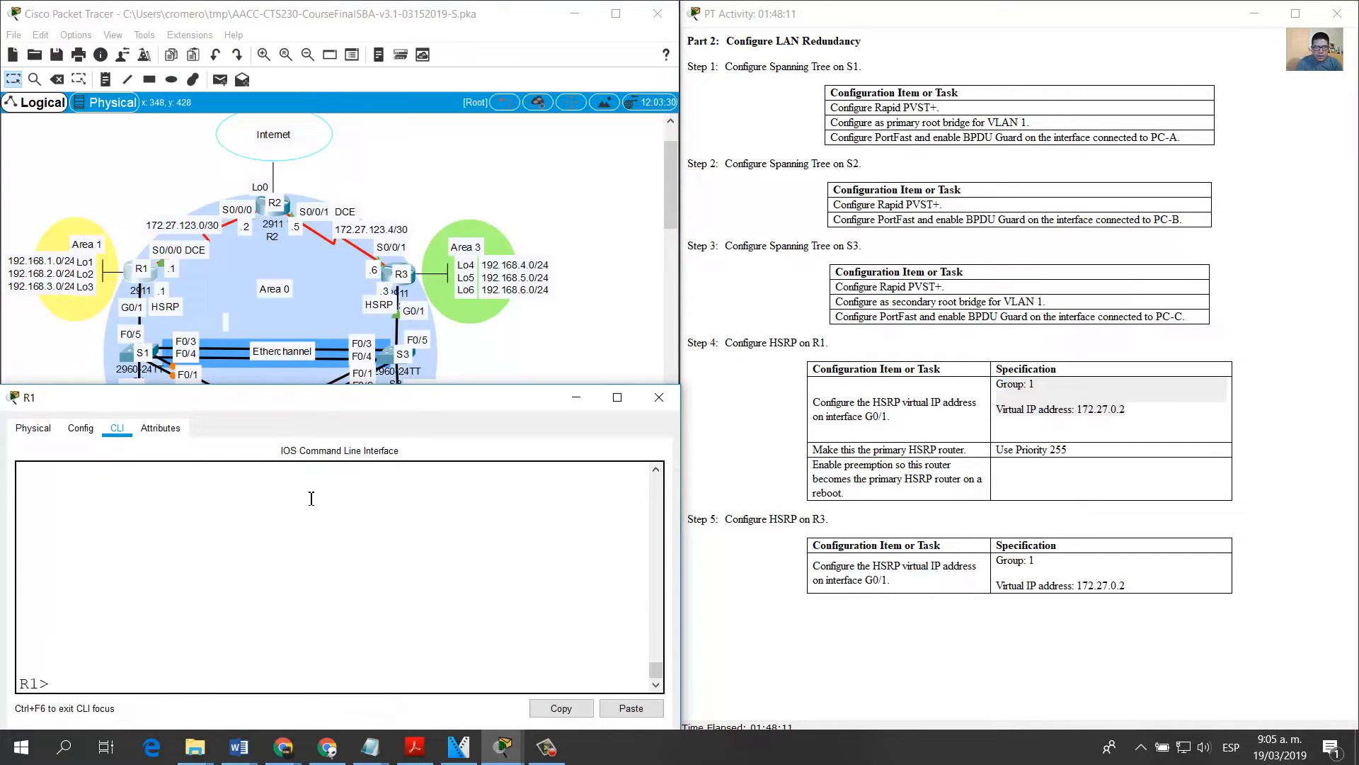
type("enable")
key("Return")
type("conf term")
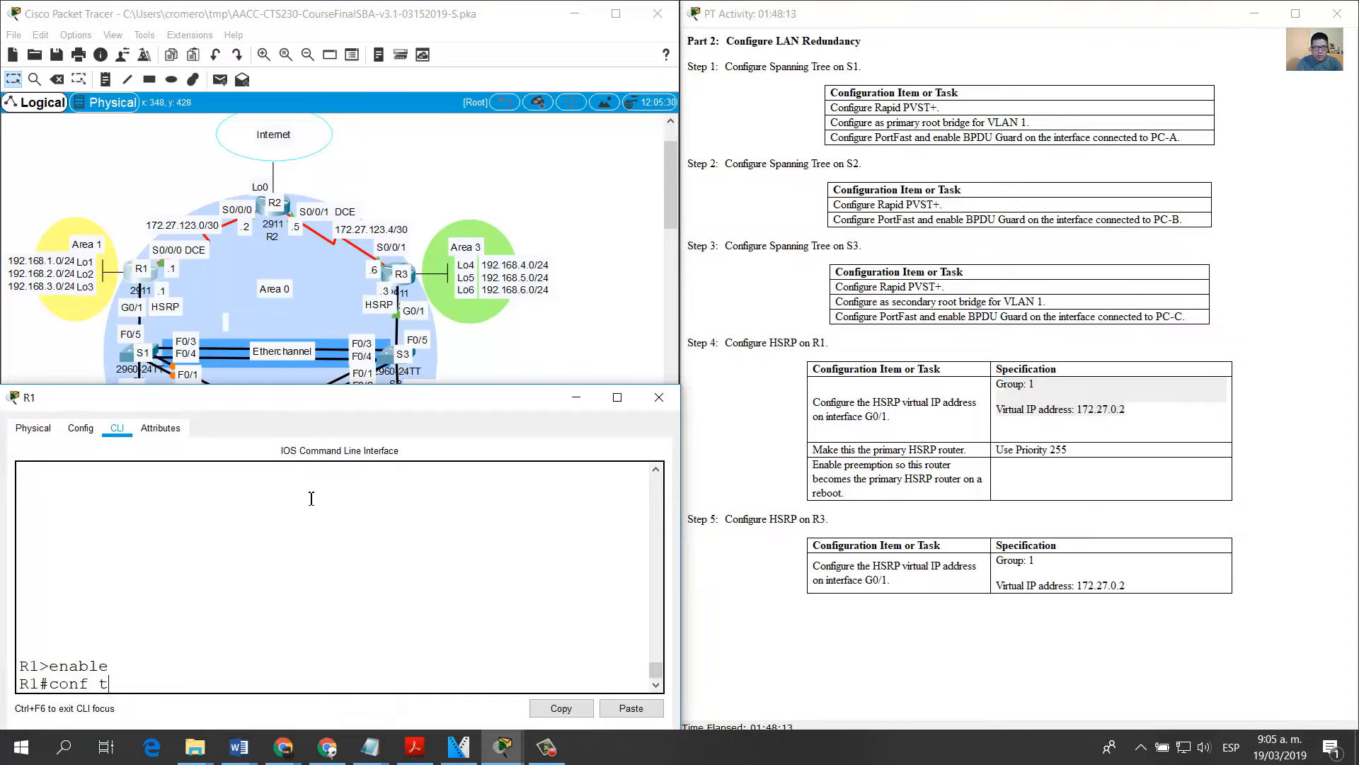
key("Return")
type("int g0/")
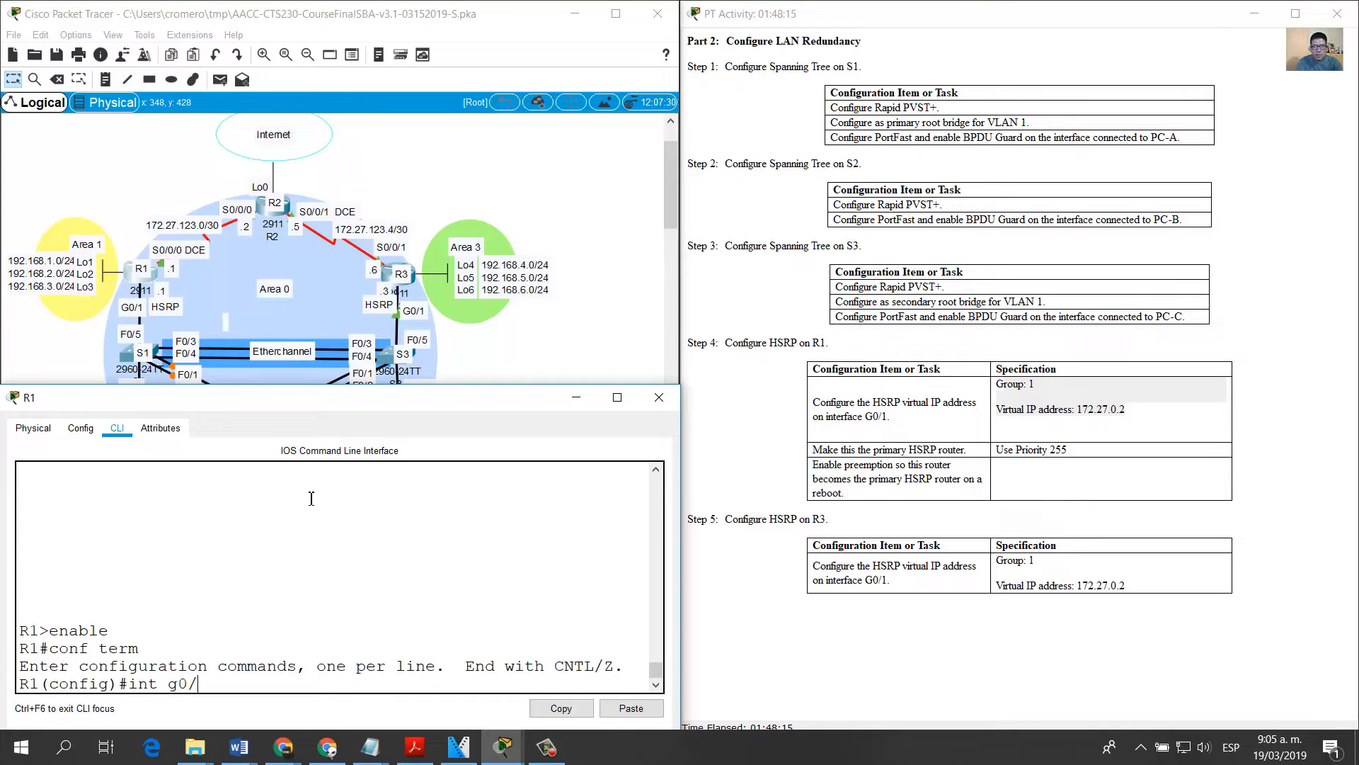
type("1")
key("Return")
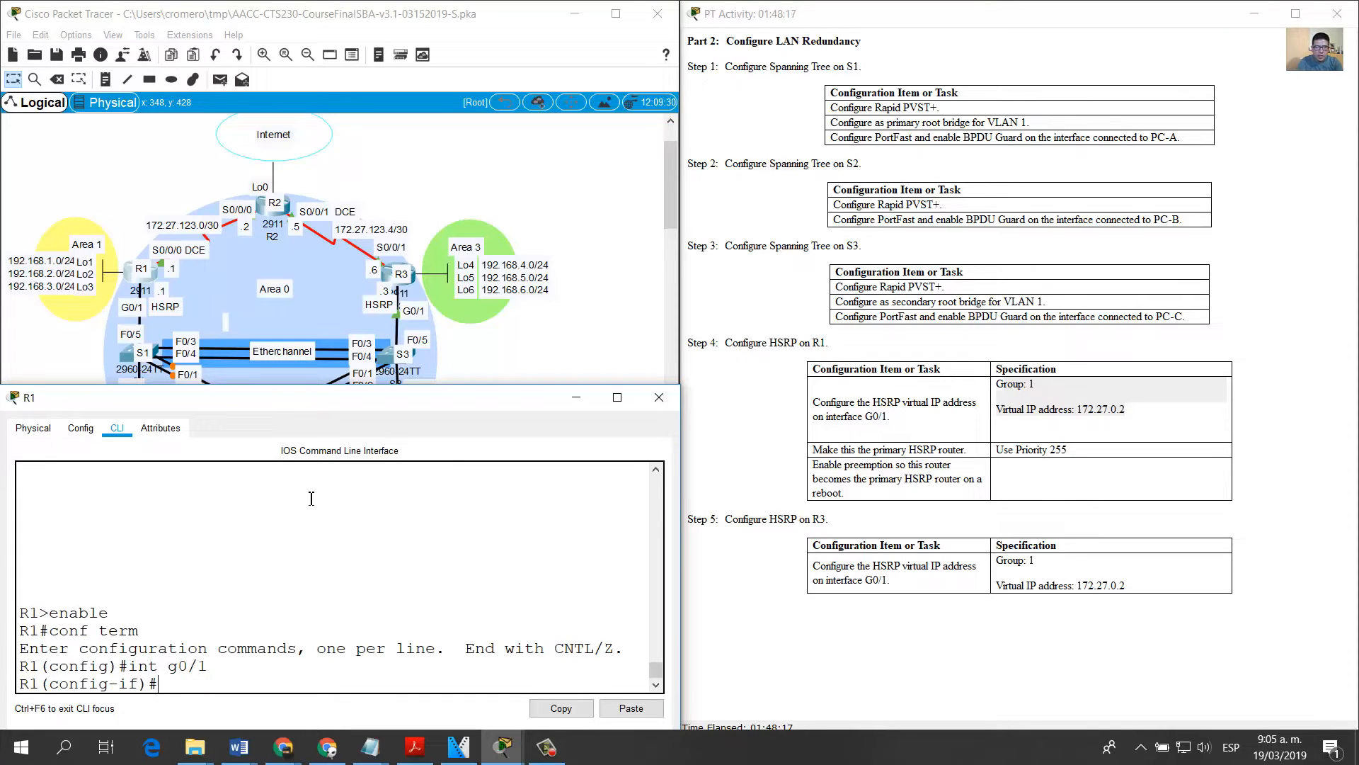
Step: Configure HSRP group 1 with virtual IP address 172.27.0.2 on R1's G0/1 interface
type("standby 1 ip 172")
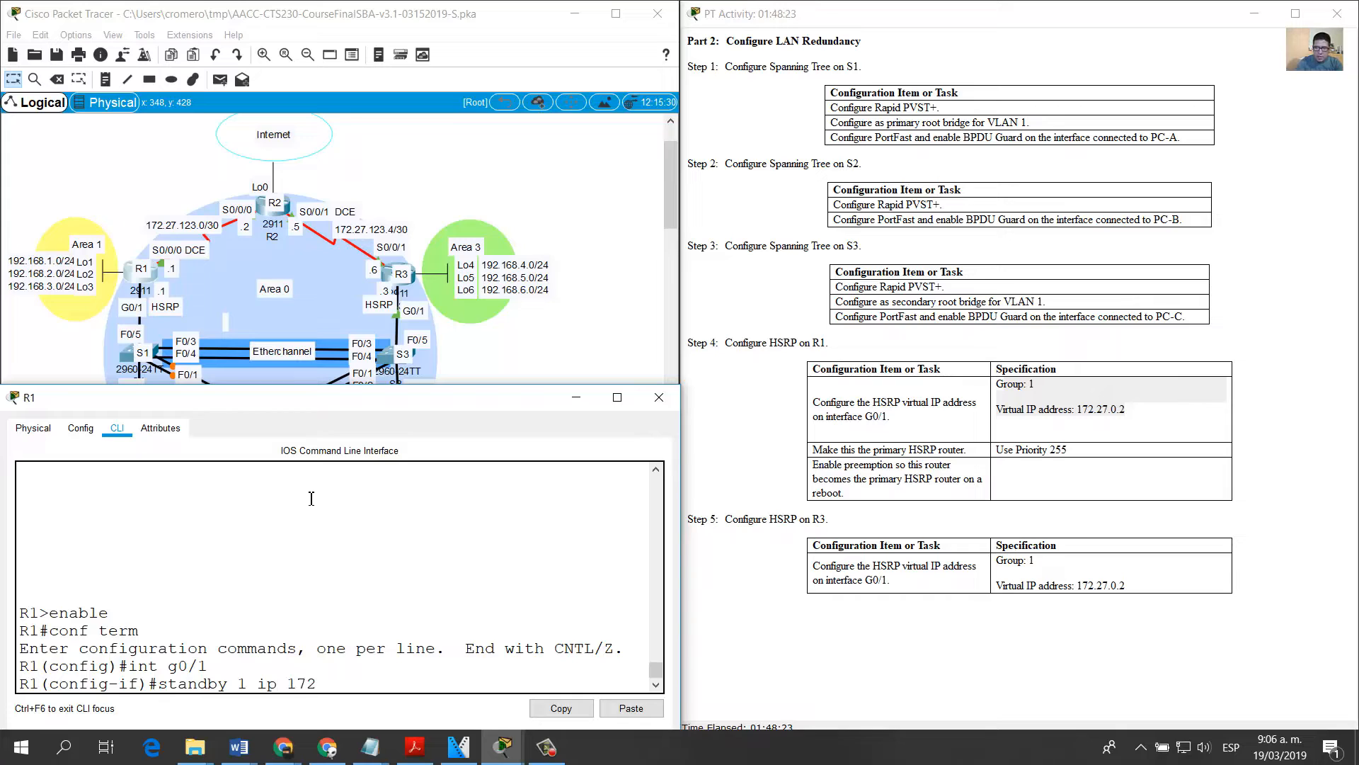
type(".27.0.2")
key("Return")
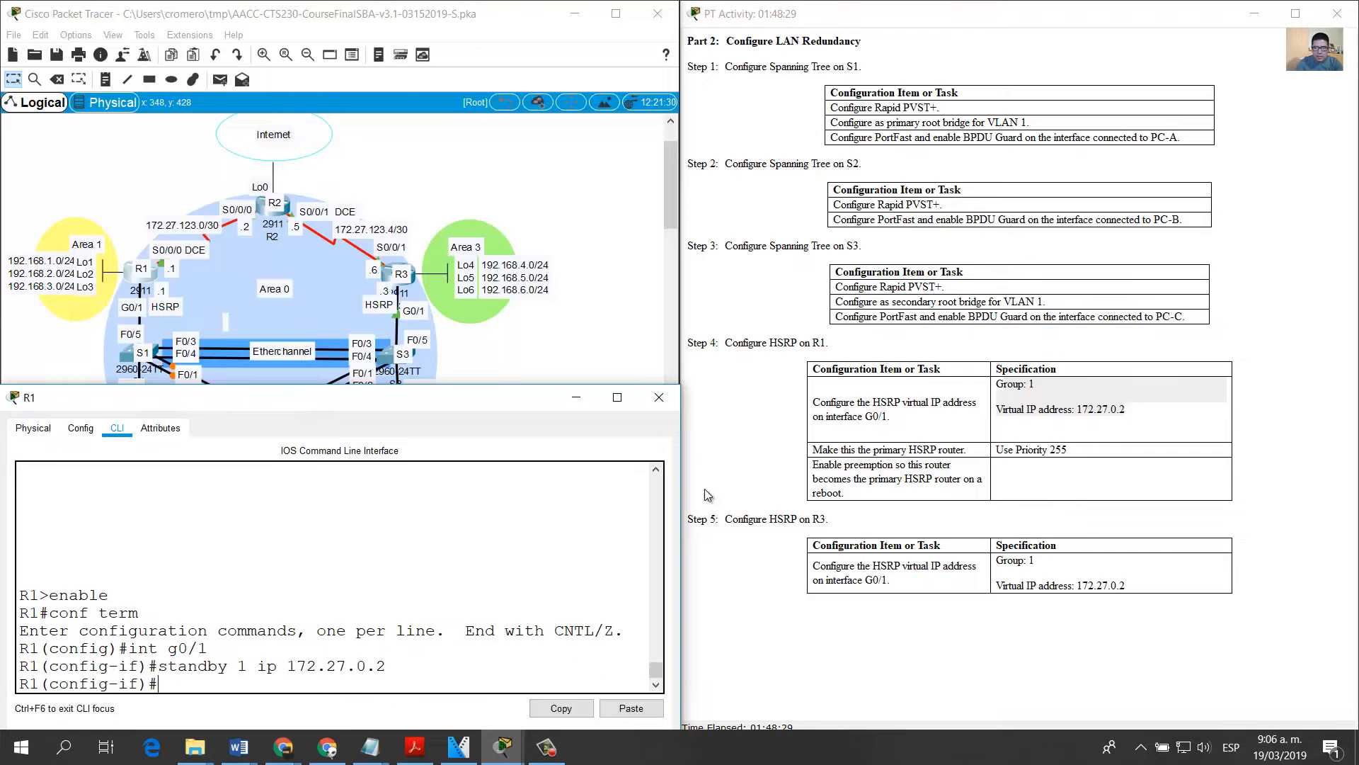
Step: Make R1 the primary HSRP router by setting its group 1 standby priority to 255
left_click_drag(818, 453, 1069, 450)
left_click(553, 555)
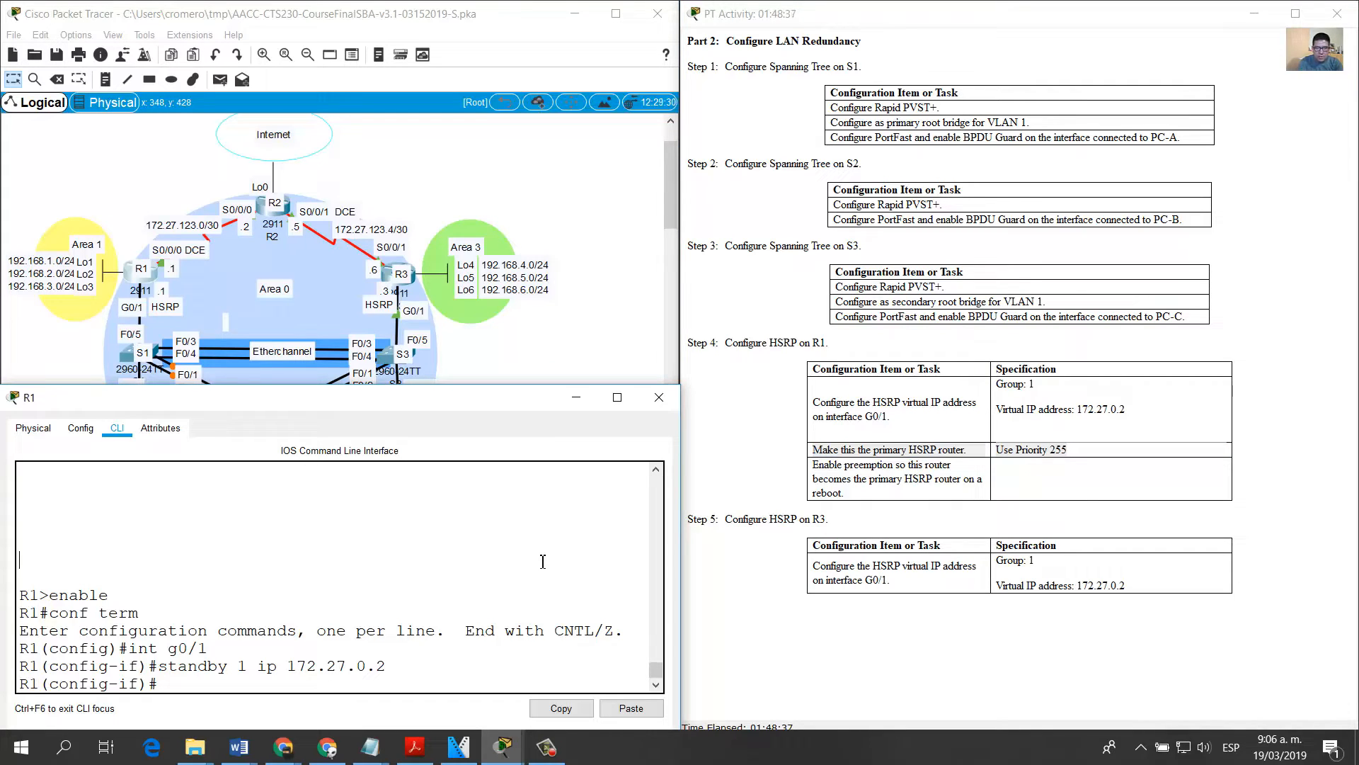
key("Up")
key("BackSpace")
key("BackSpace")
key("BackSpace")
key("BackSpace")
key("BackSpace")
key("BackSpace")
key("BackSpace")
key("BackSpace")
key("BackSpace")
key("BackSpace")
key("BackSpace")
key("BackSpace")
key("BackSpace")
key("BackSpace")
type("priorit")
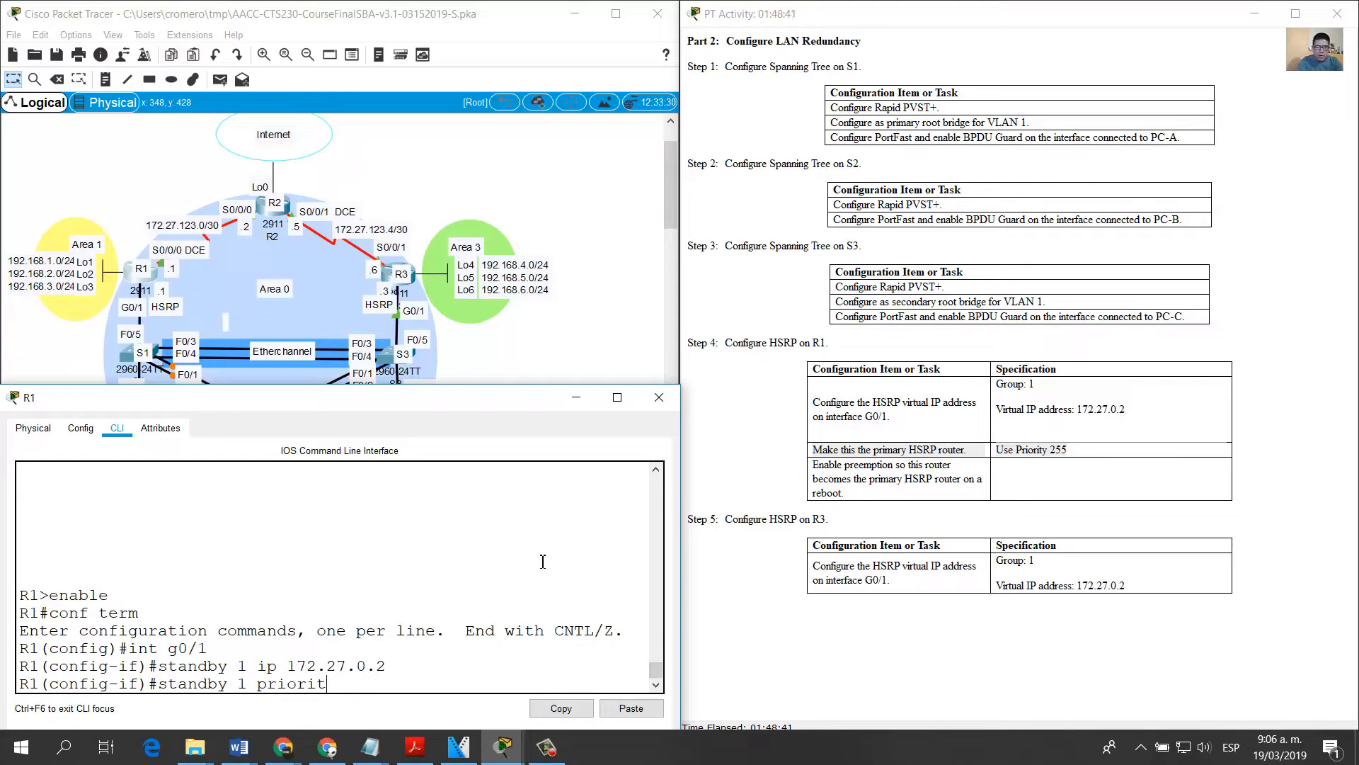
type("y 255")
key("Return")
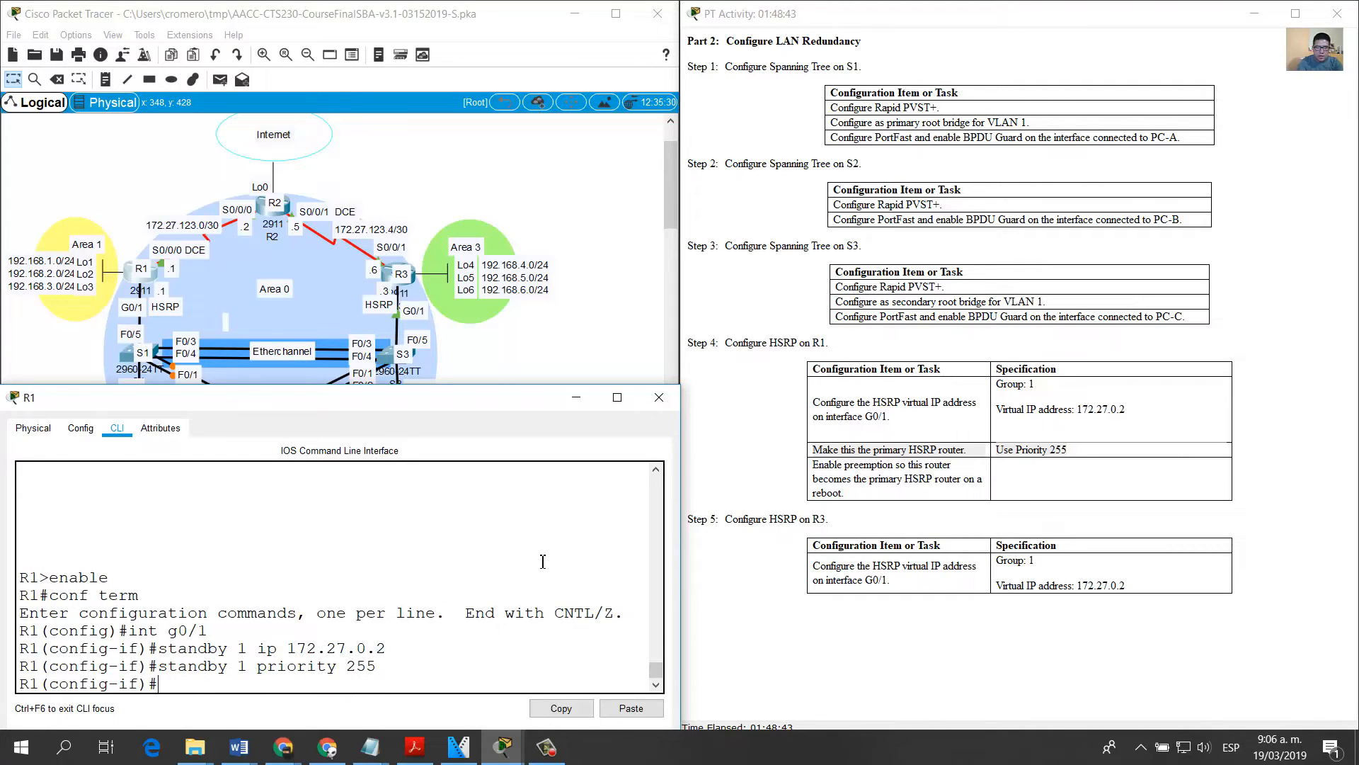
Step: Enable preemption for HSRP group 1 on R1's G0/1 interface, as the Step 4 task requires
left_click_drag(812, 465, 893, 466)
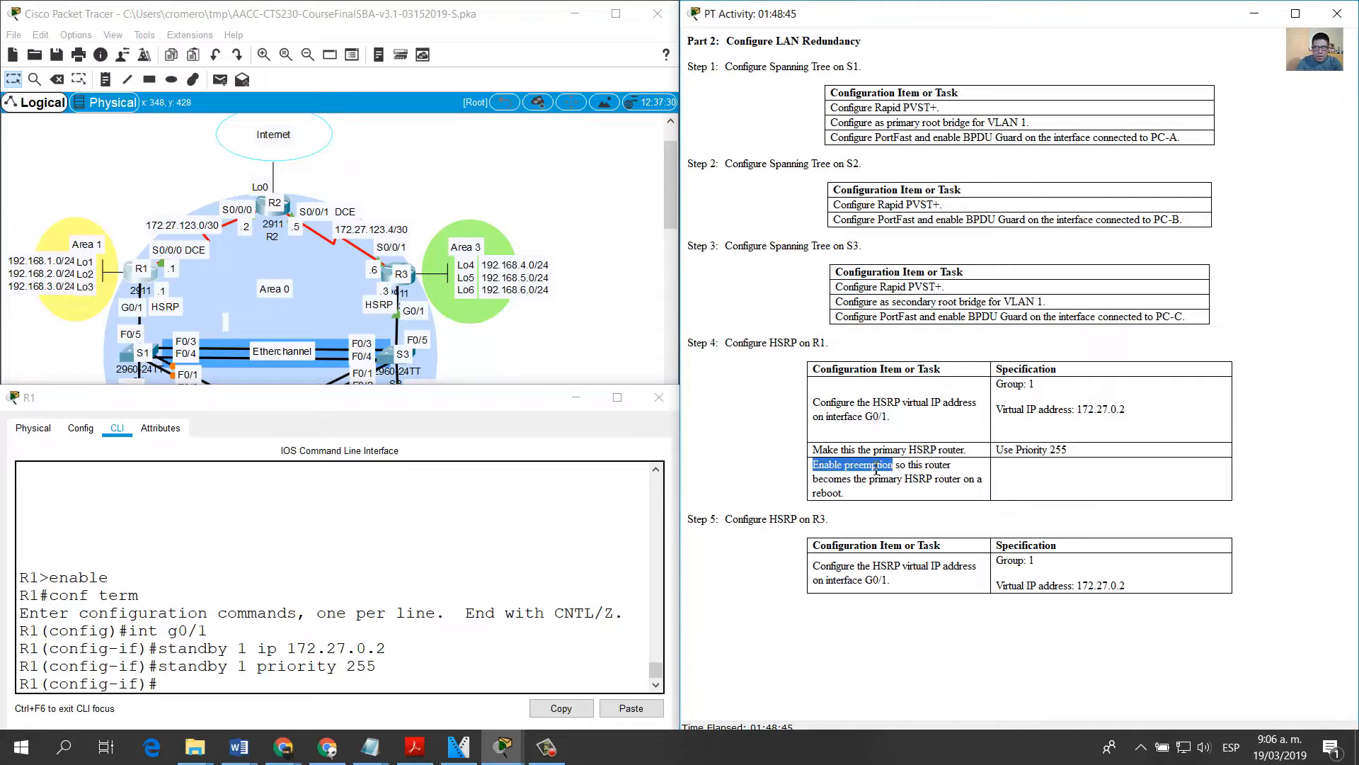
left_click(914, 465)
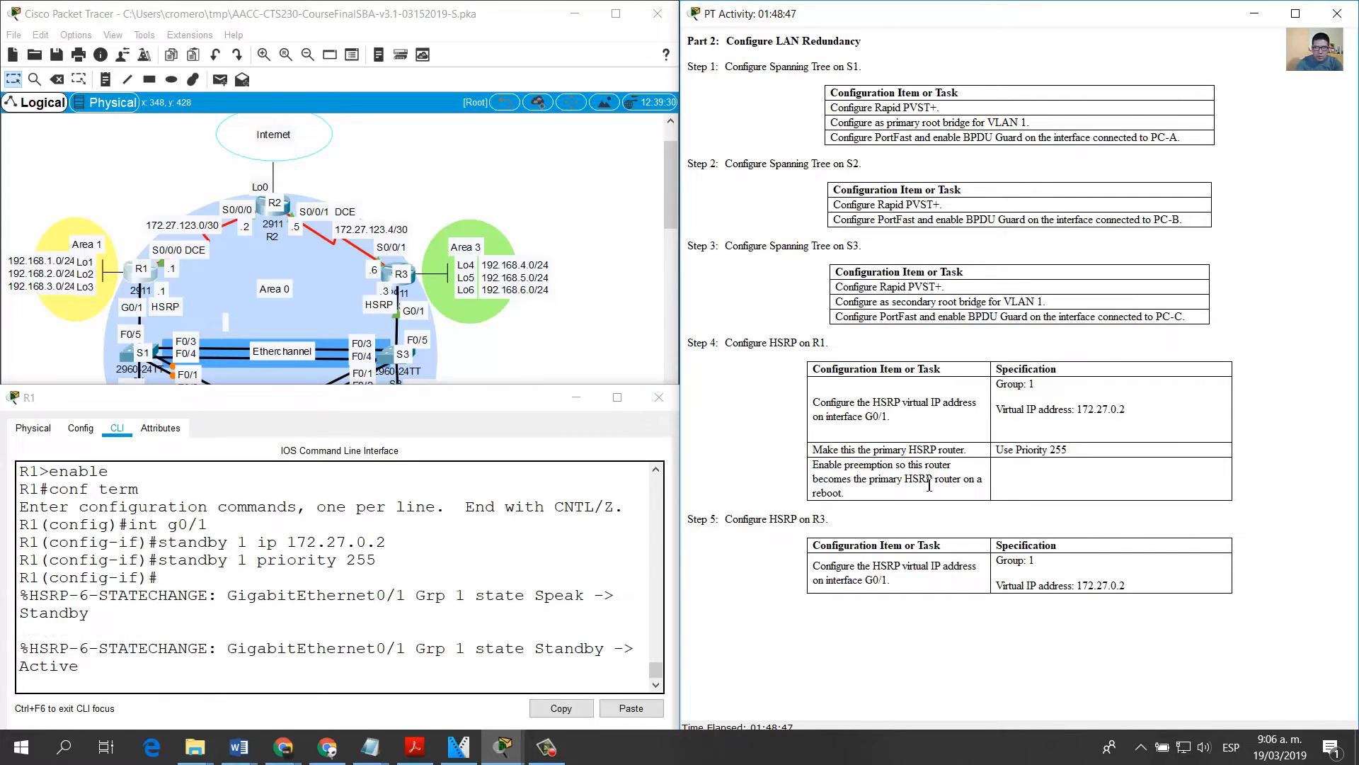
left_click_drag(890, 482, 918, 494)
left_click(489, 612)
key("Return")
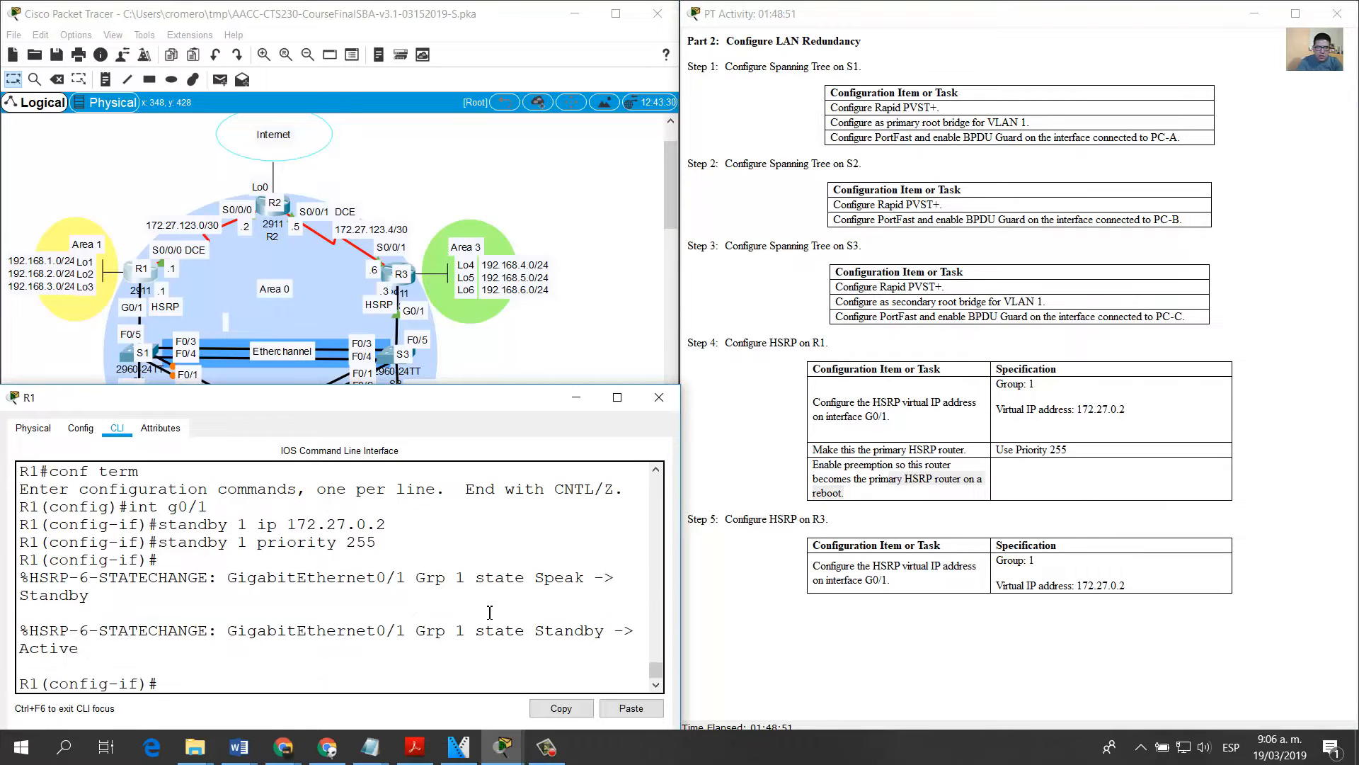
key("Up")
key("BackSpace")
key("BackSpace")
key("BackSpace")
key("BackSpace")
key("BackSpace")
key("BackSpace")
key("BackSpace")
key("BackSpace")
type("eempt")
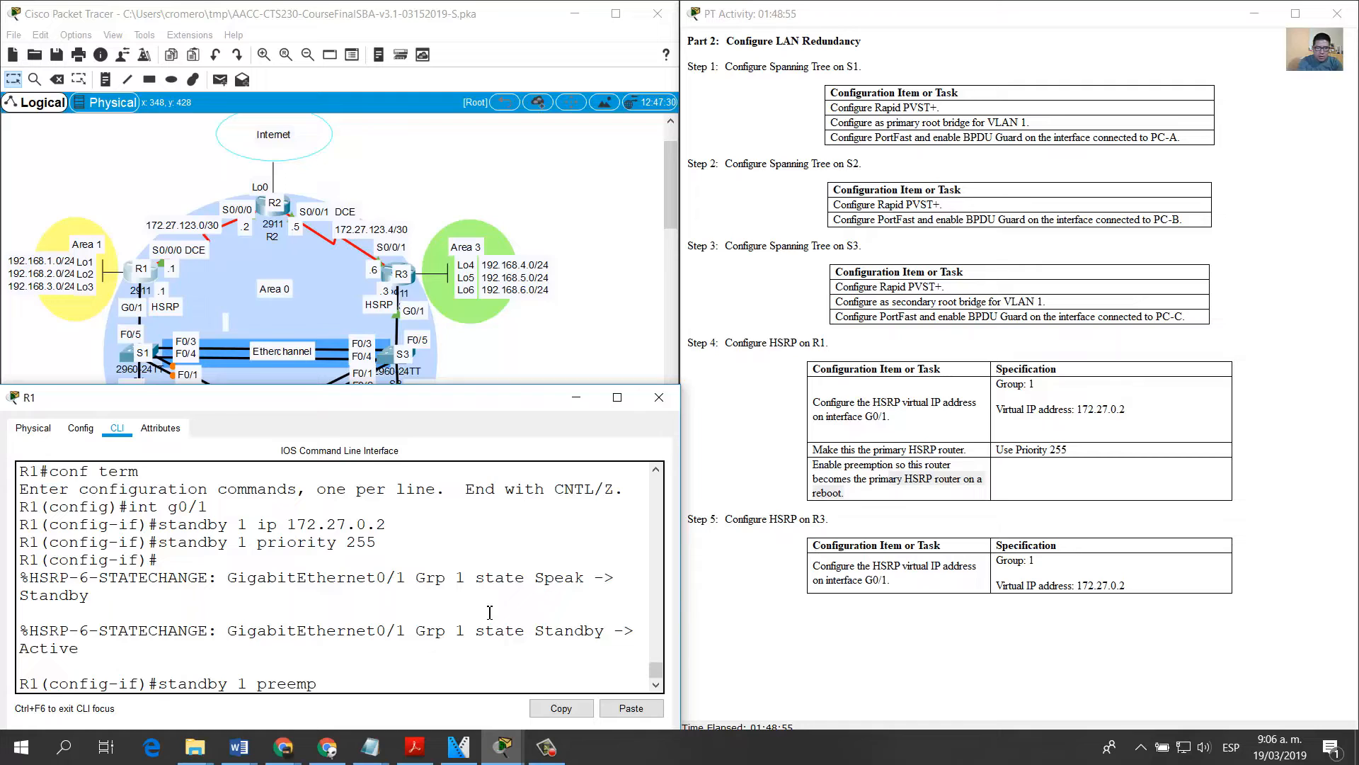
key("Return")
Step: Find the Step 5 task on configuring HSRP on R3 and enter interface configuration mode for G0/1 on R3
left_click(876, 517)
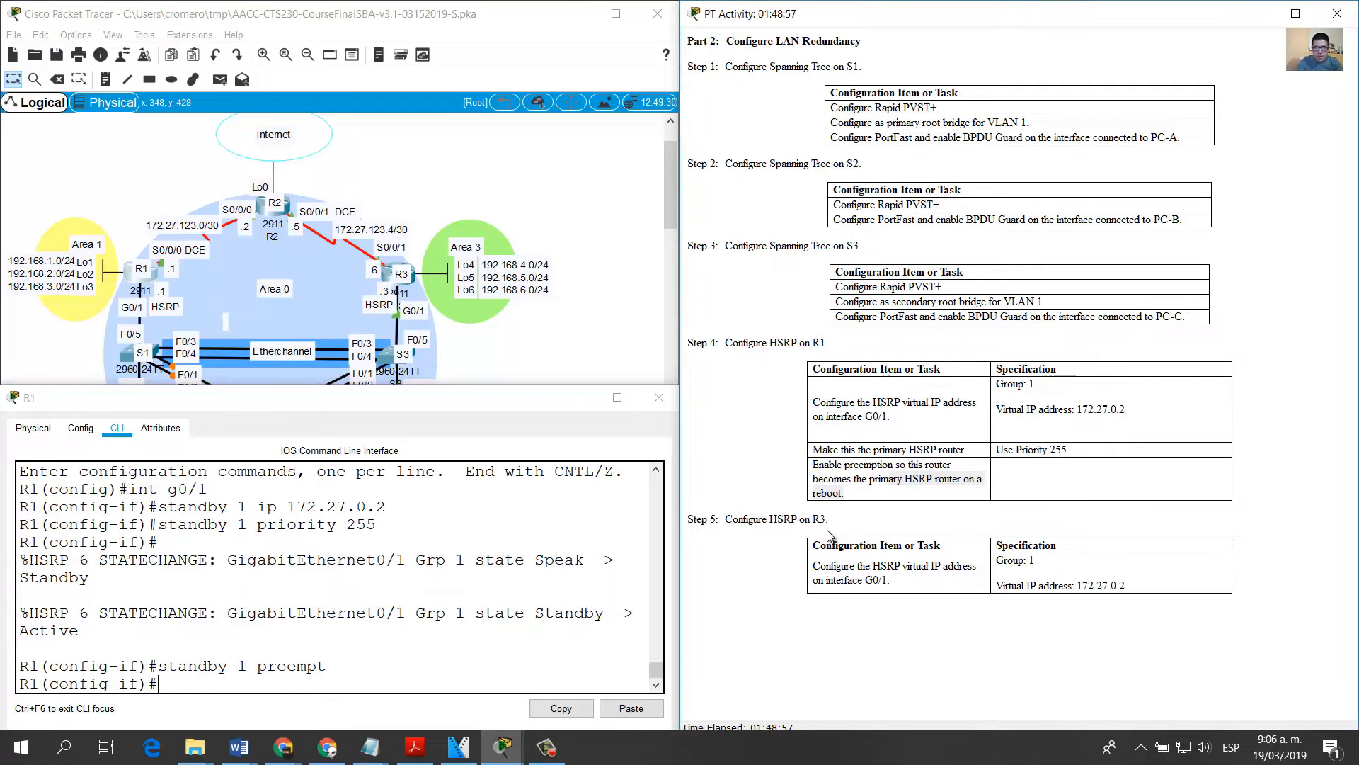
left_click_drag(744, 519, 858, 524)
left_click(502, 352)
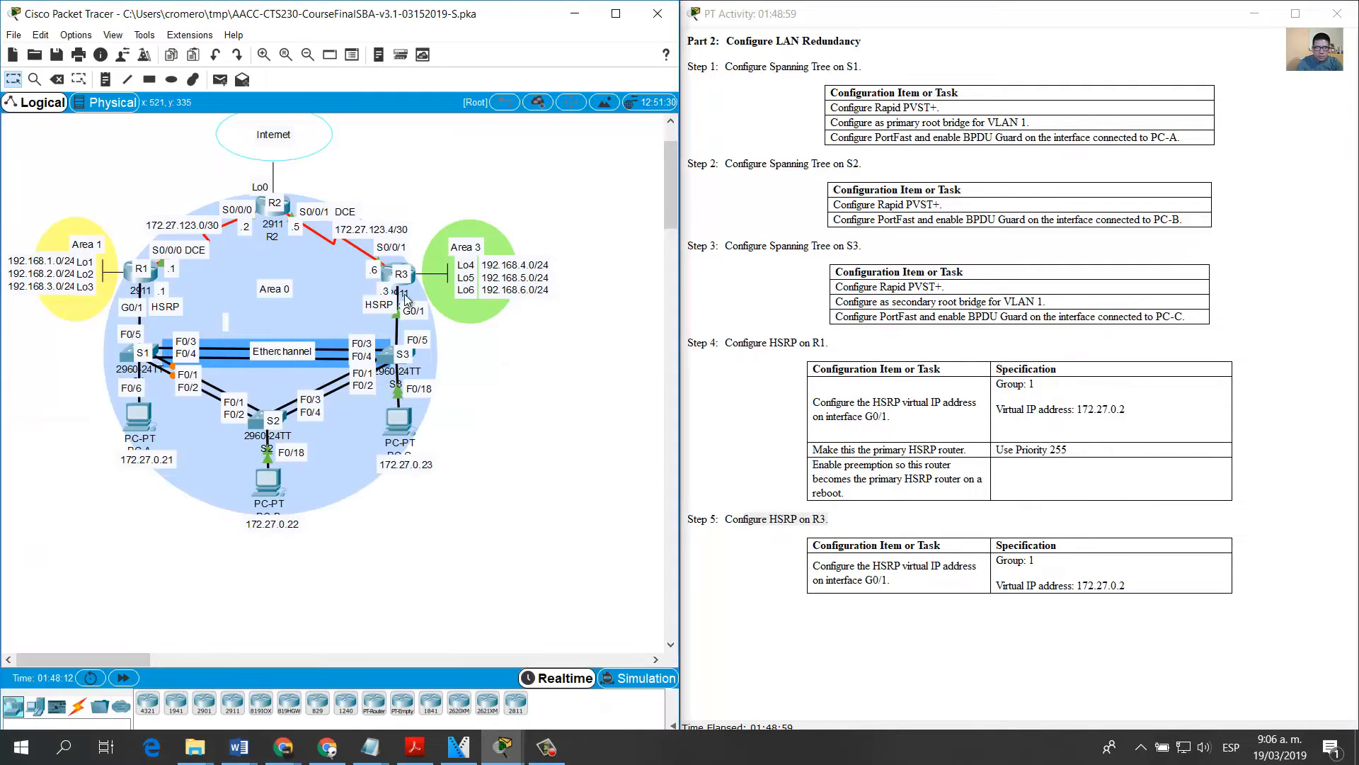
left_click(387, 275)
key("Return")
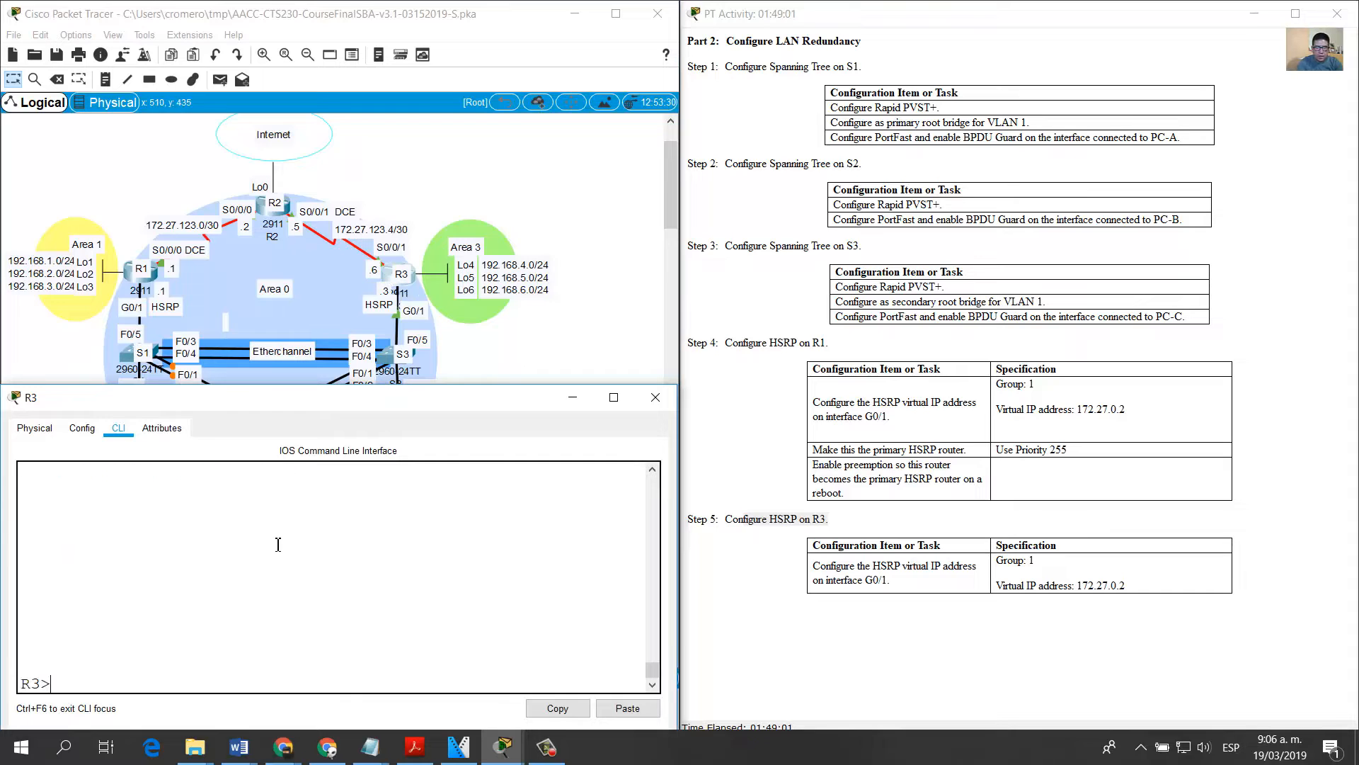
type("enable")
key("Return")
type("conf term")
key("Return")
type("int g")
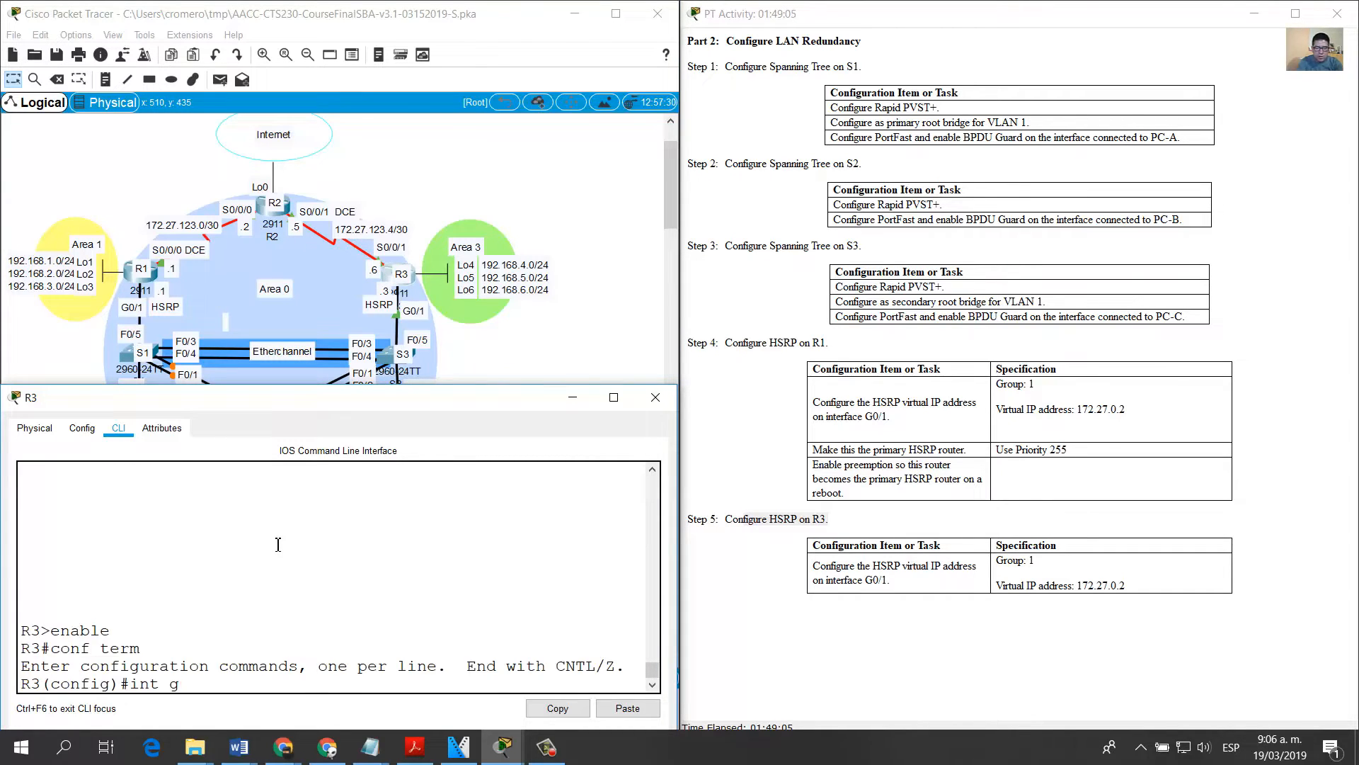
type("0/1")
key("Return")
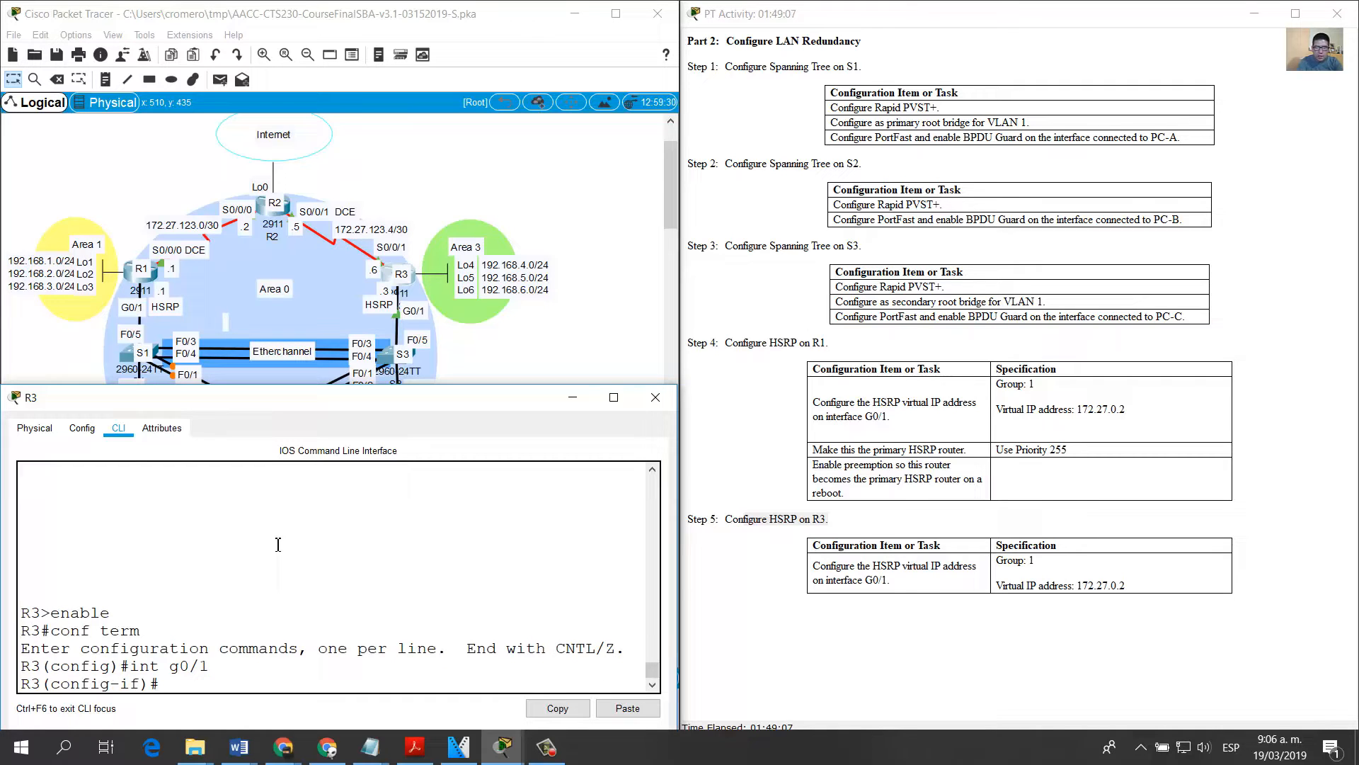
Step: Configure HSRP group 1 with virtual IP address 172.27.0.2 on R3's G0/1 interface
type("standby 1 ip 172.27.")
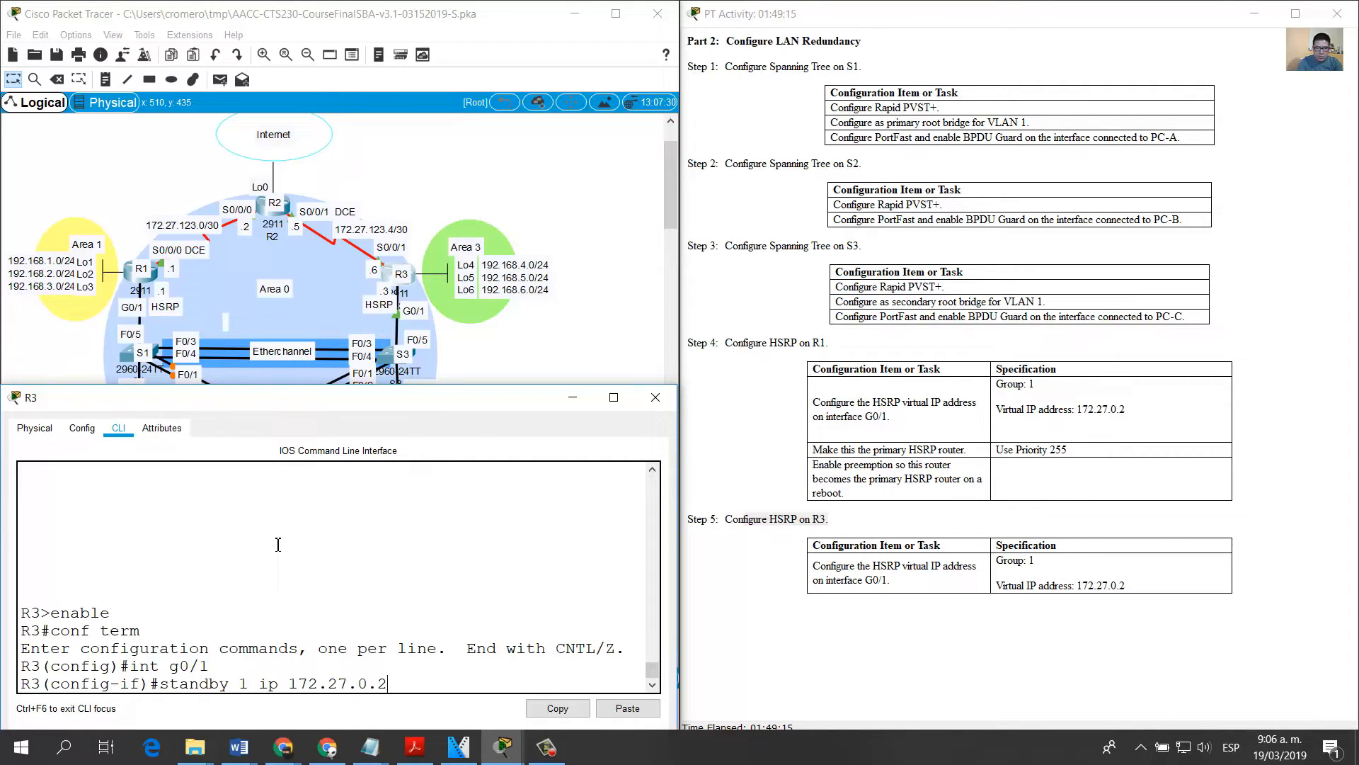
type("0.2")
key("Return")
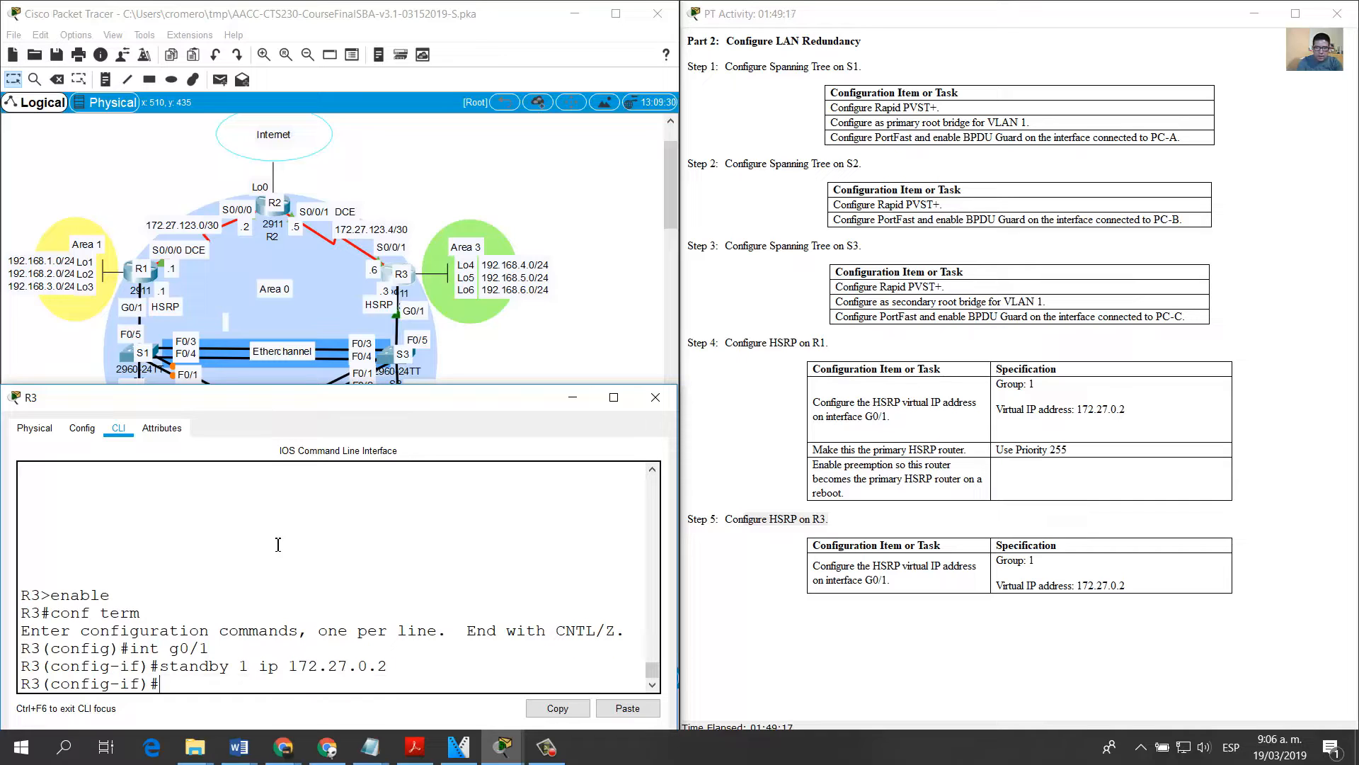
Step: Advance the instructions to Part 3, put R3's window away and find the Step 1 task on configuring OSPFv2 on R1
left_click(1098, 427)
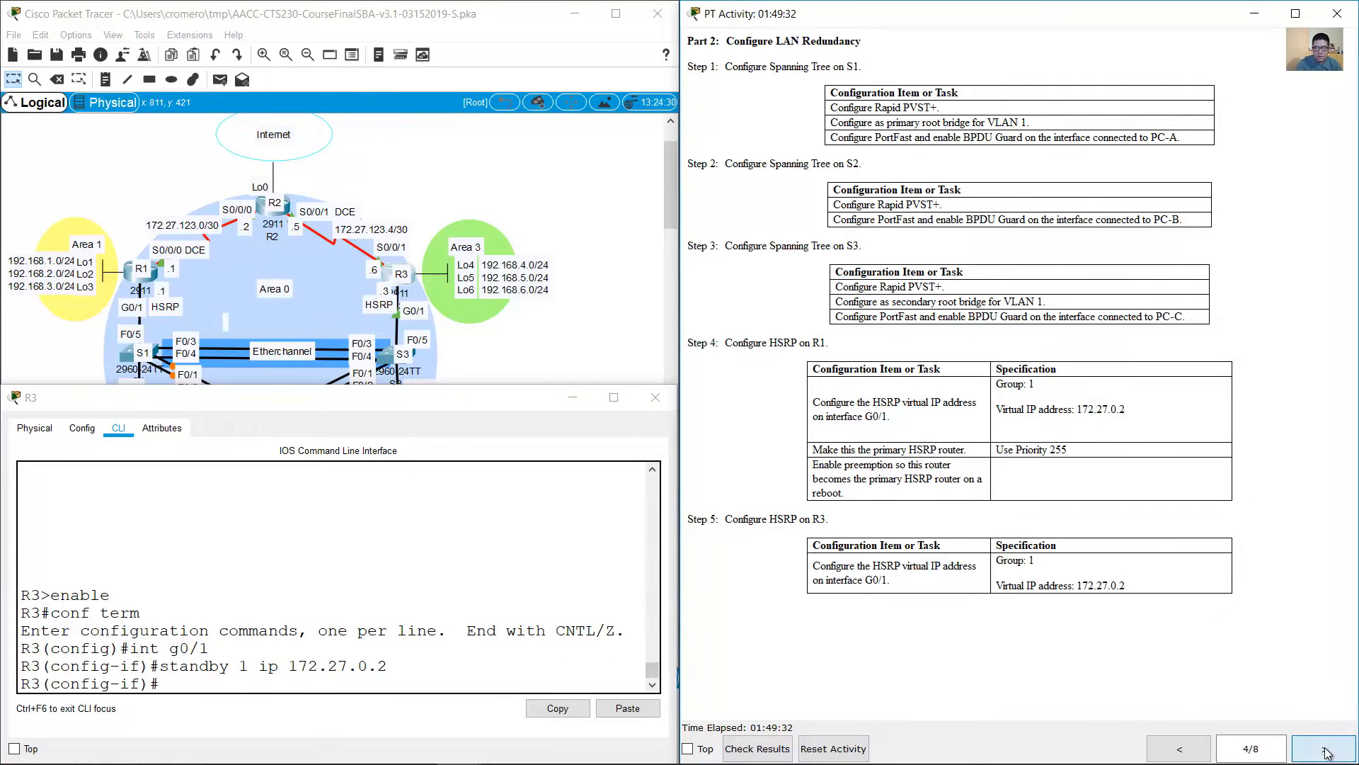
left_click(1324, 748)
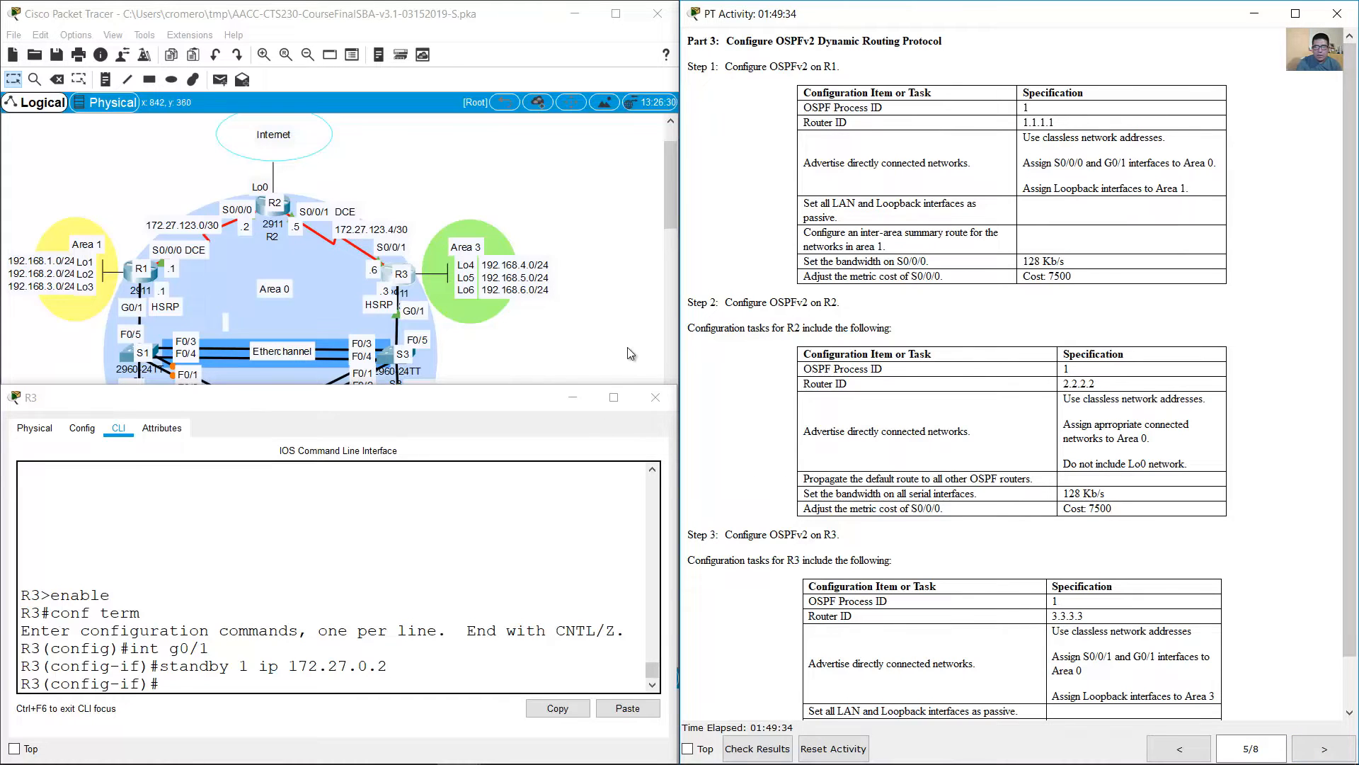
left_click(582, 397)
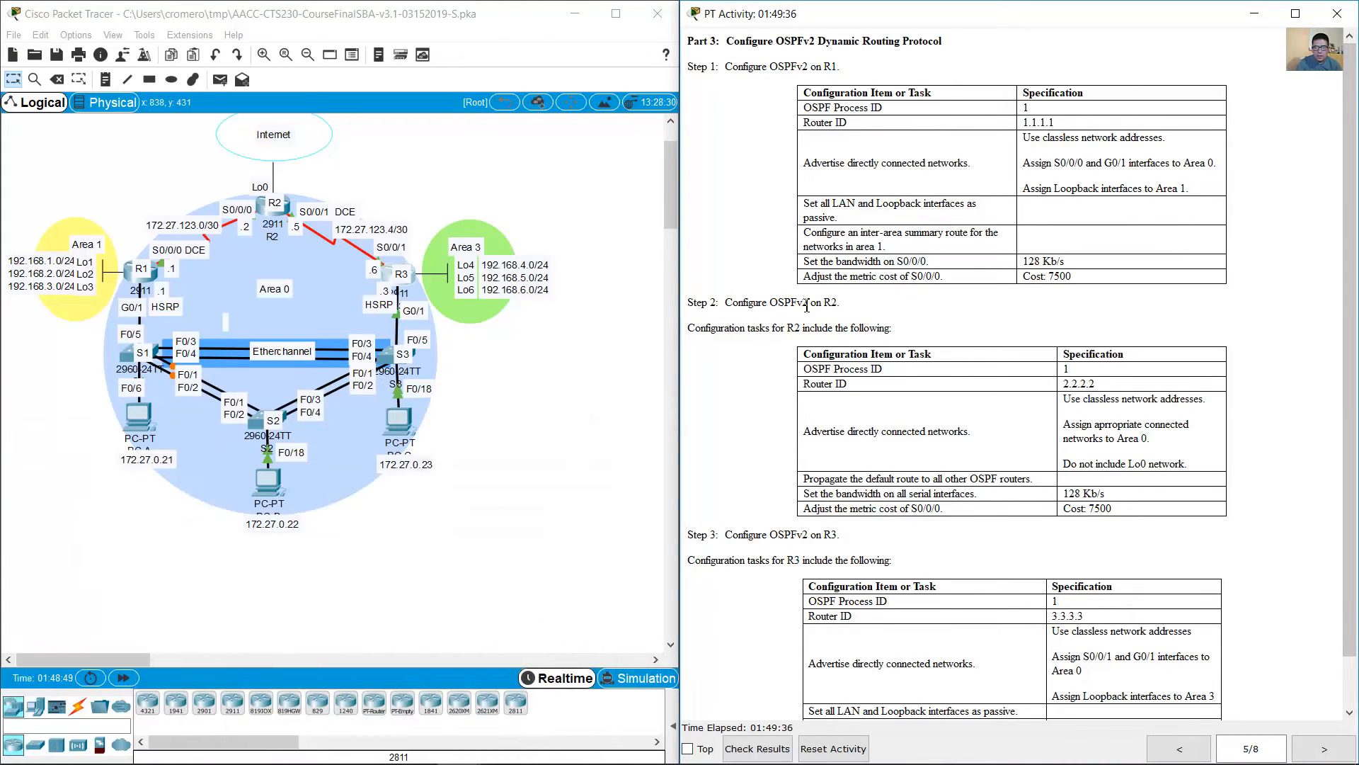
left_click_drag(725, 66, 843, 63)
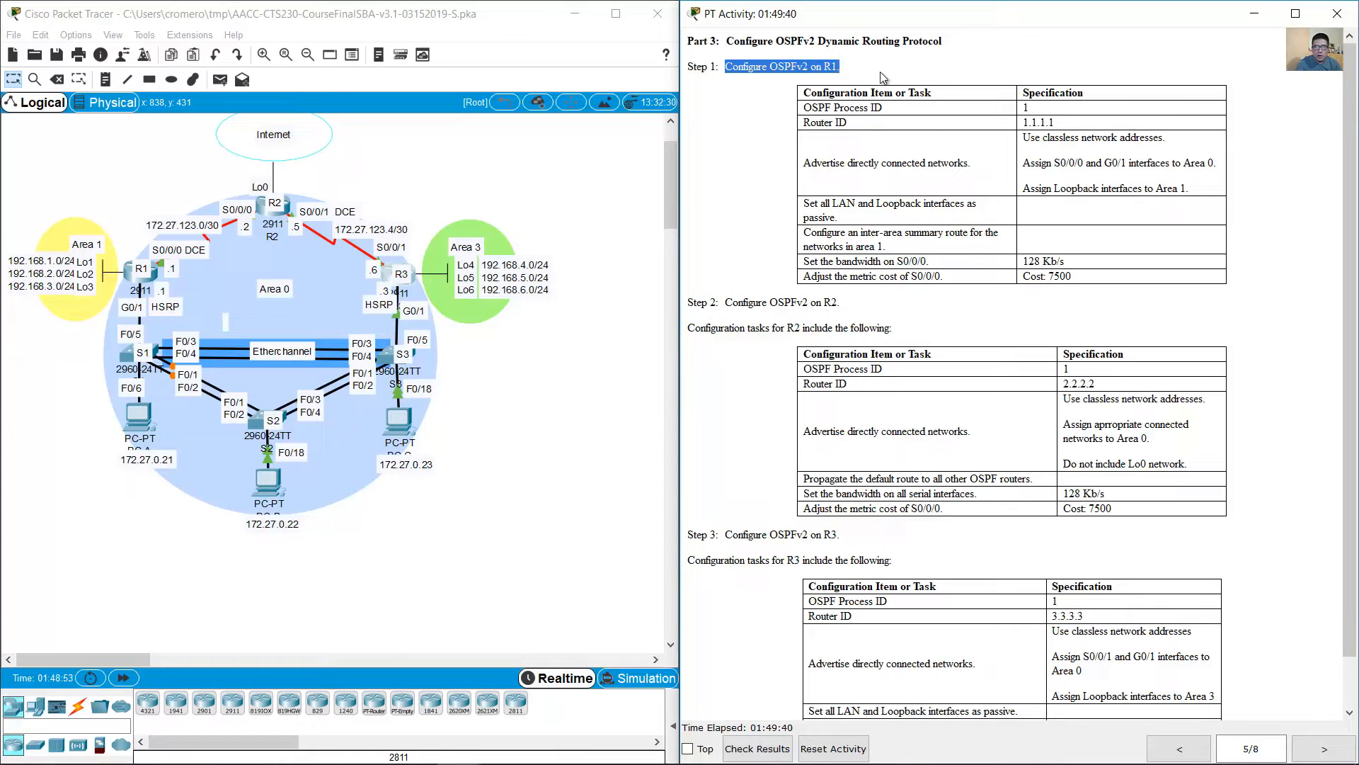
Step: Leave interface configuration mode on R1 and start OSPF routing with process ID 1
left_click(135, 281)
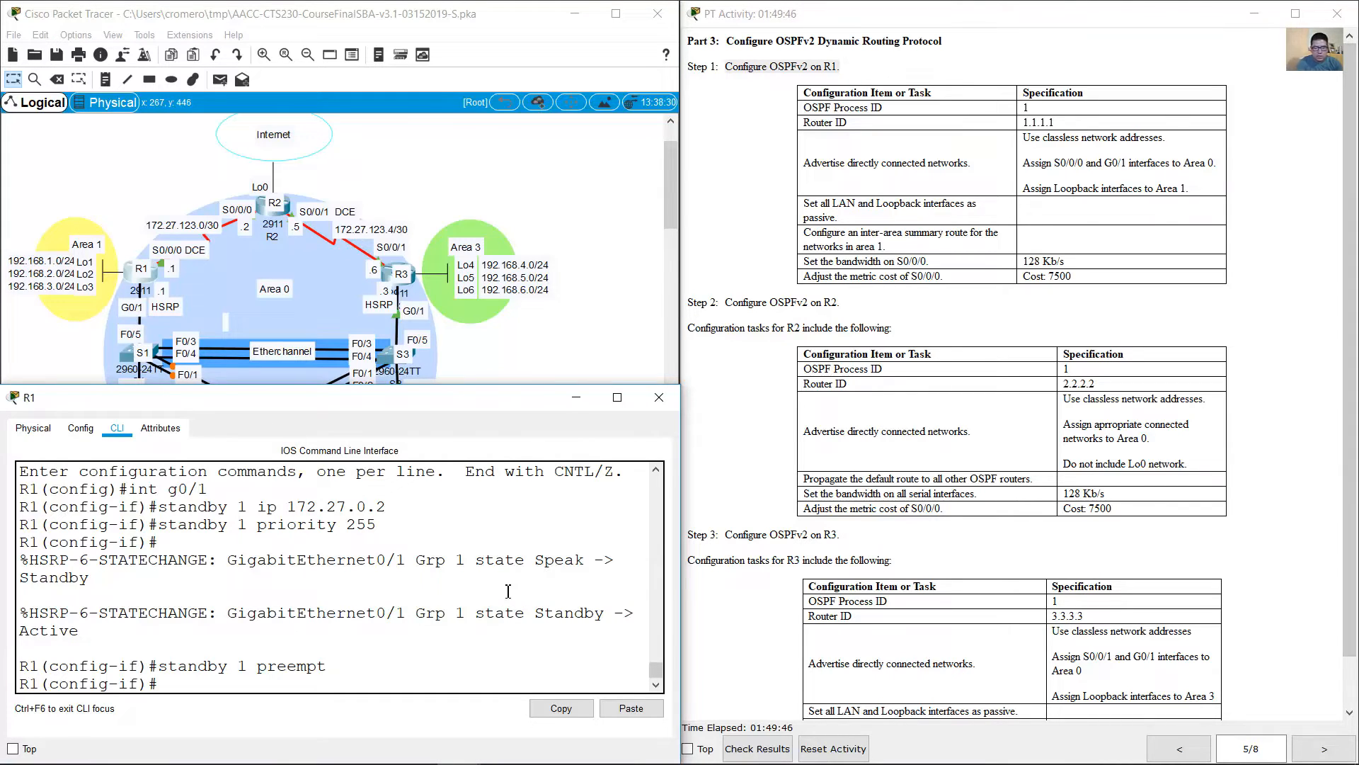
type("exit")
key("Return")
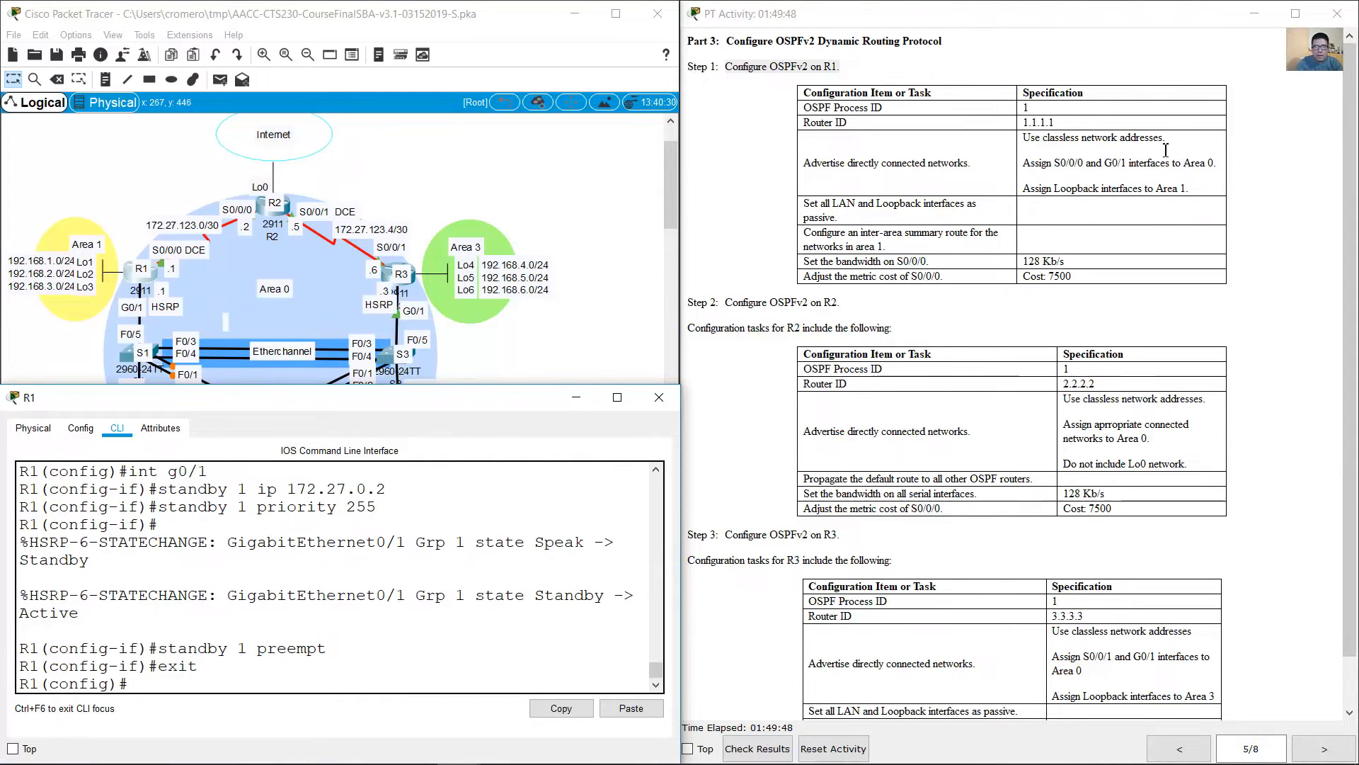
left_click(860, 113)
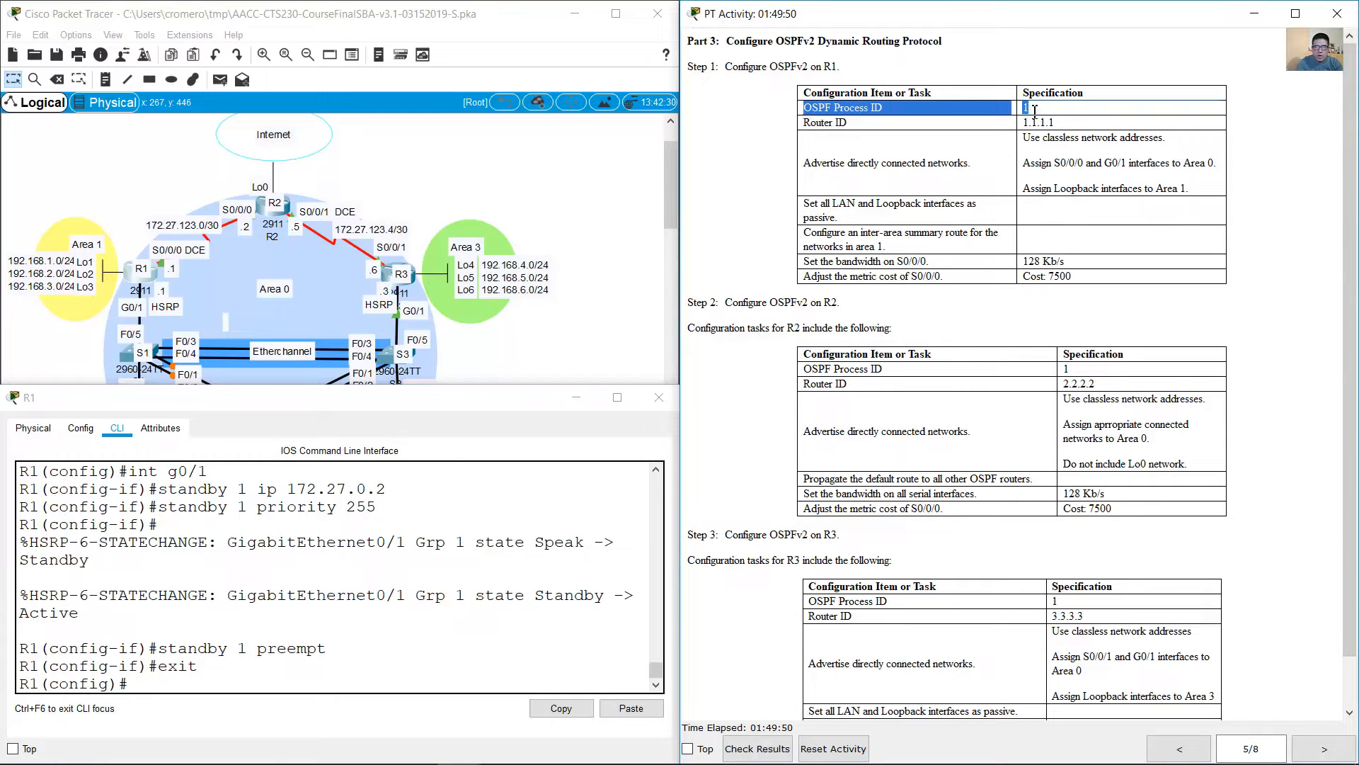
left_click(226, 517)
type("router ospf 1")
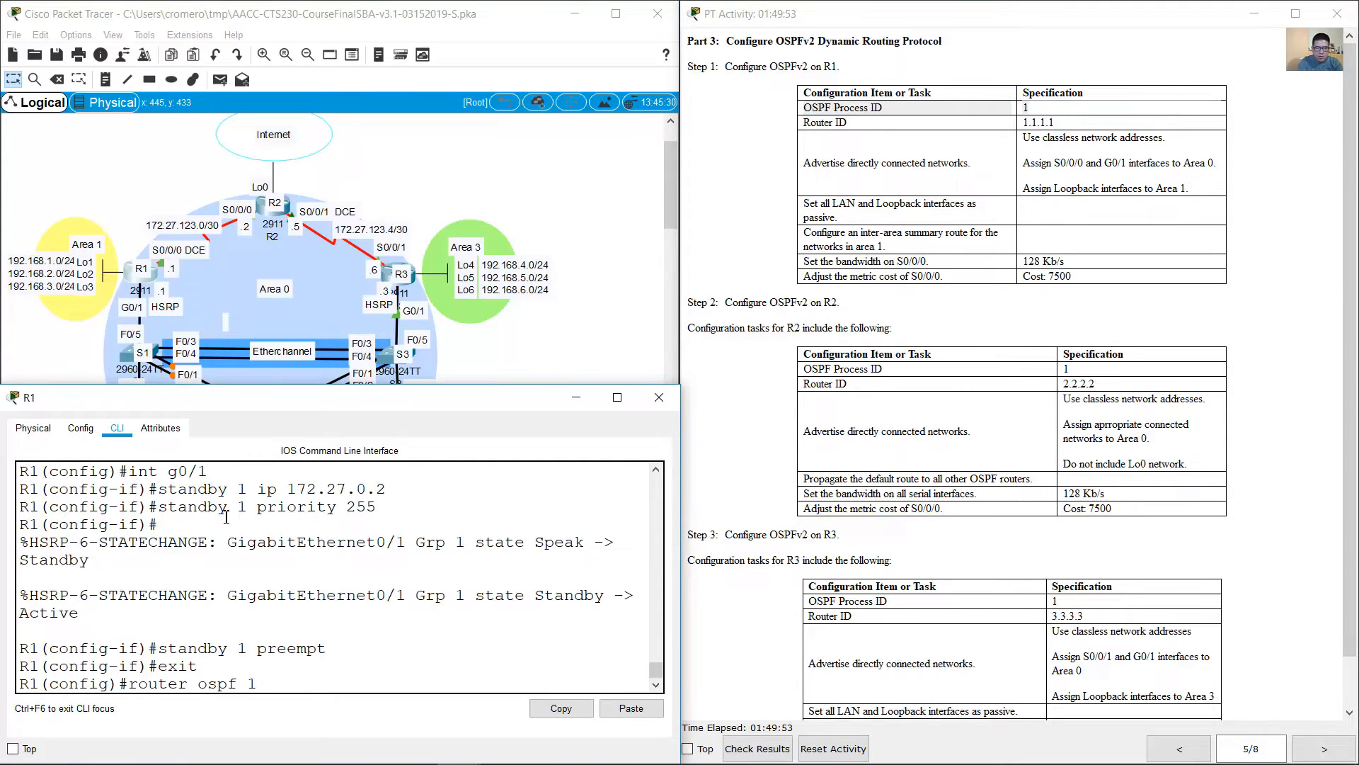
key("Return")
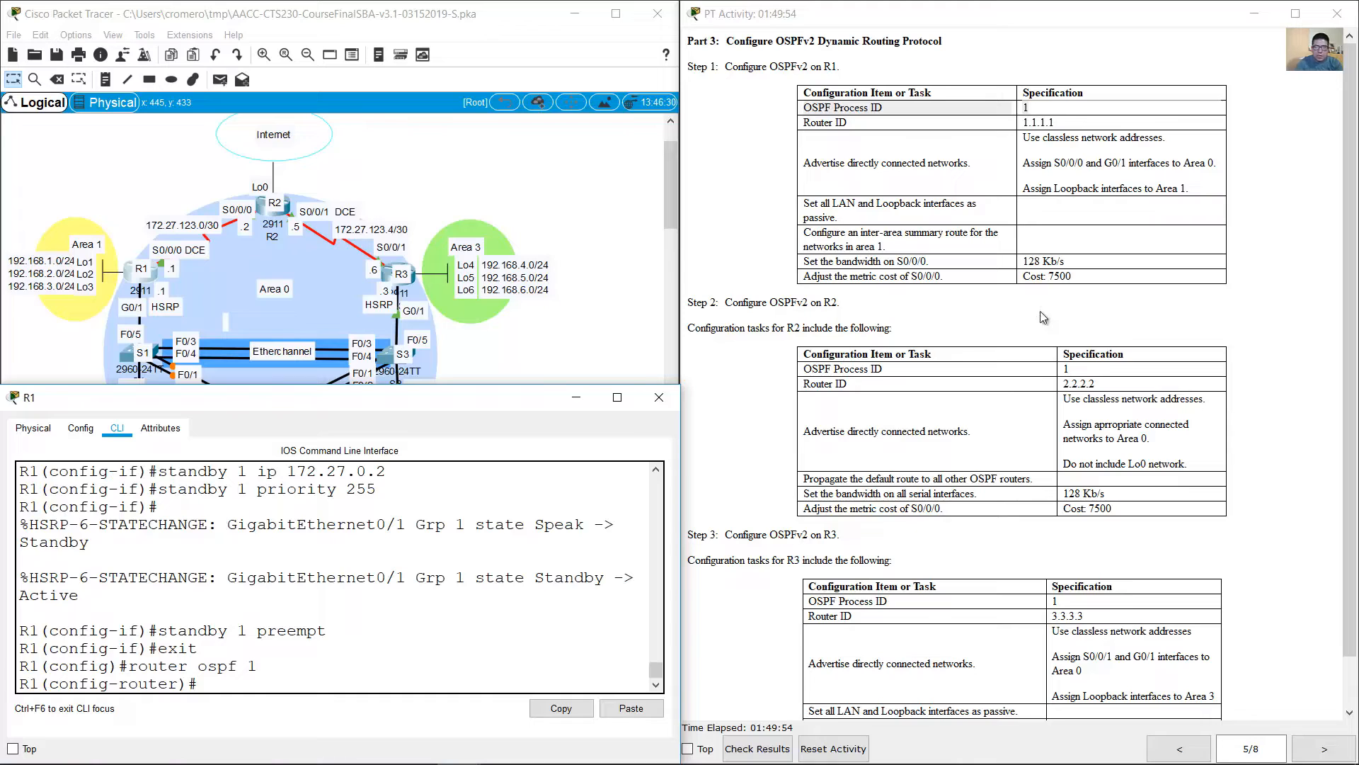
Step: Set the router ID of R1's OSPF process to 1.1.1.1
left_click_drag(818, 123, 1092, 122)
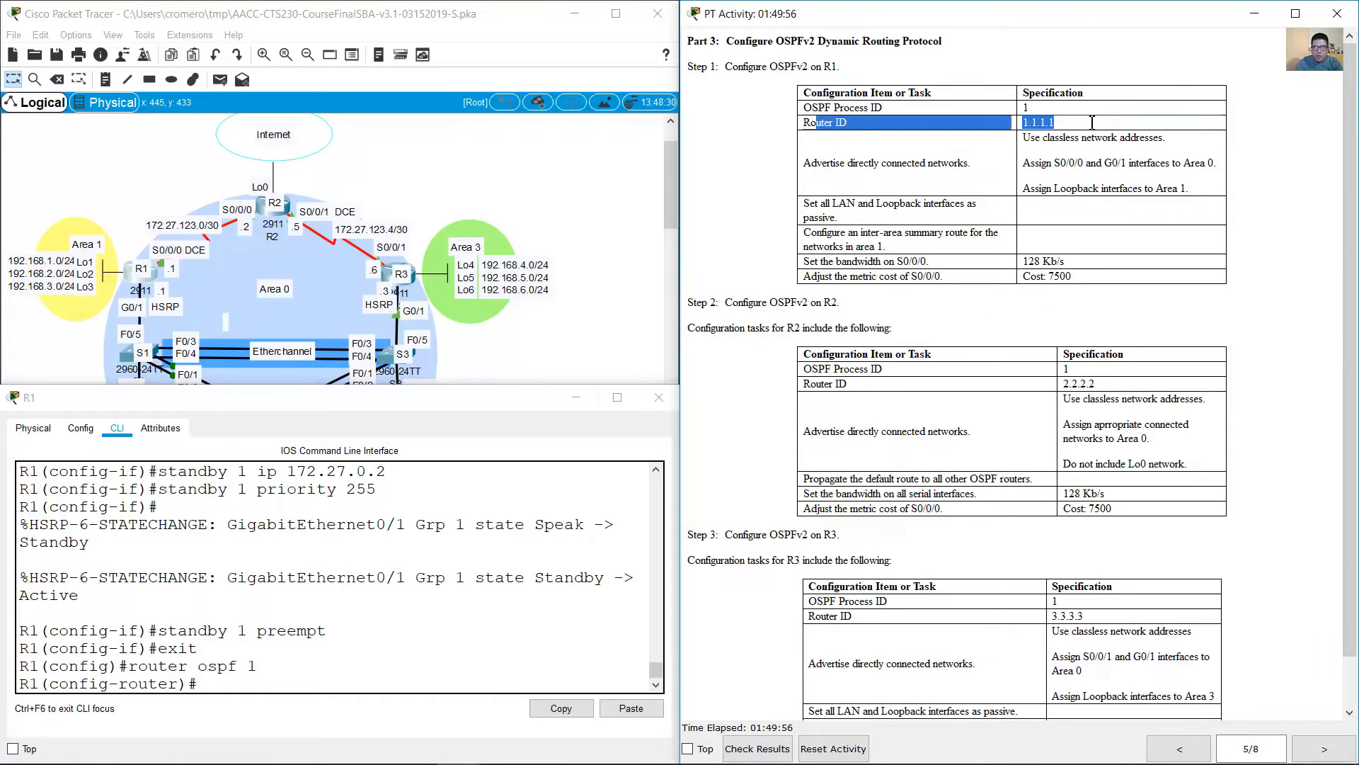
left_click(297, 652)
type("router-id")
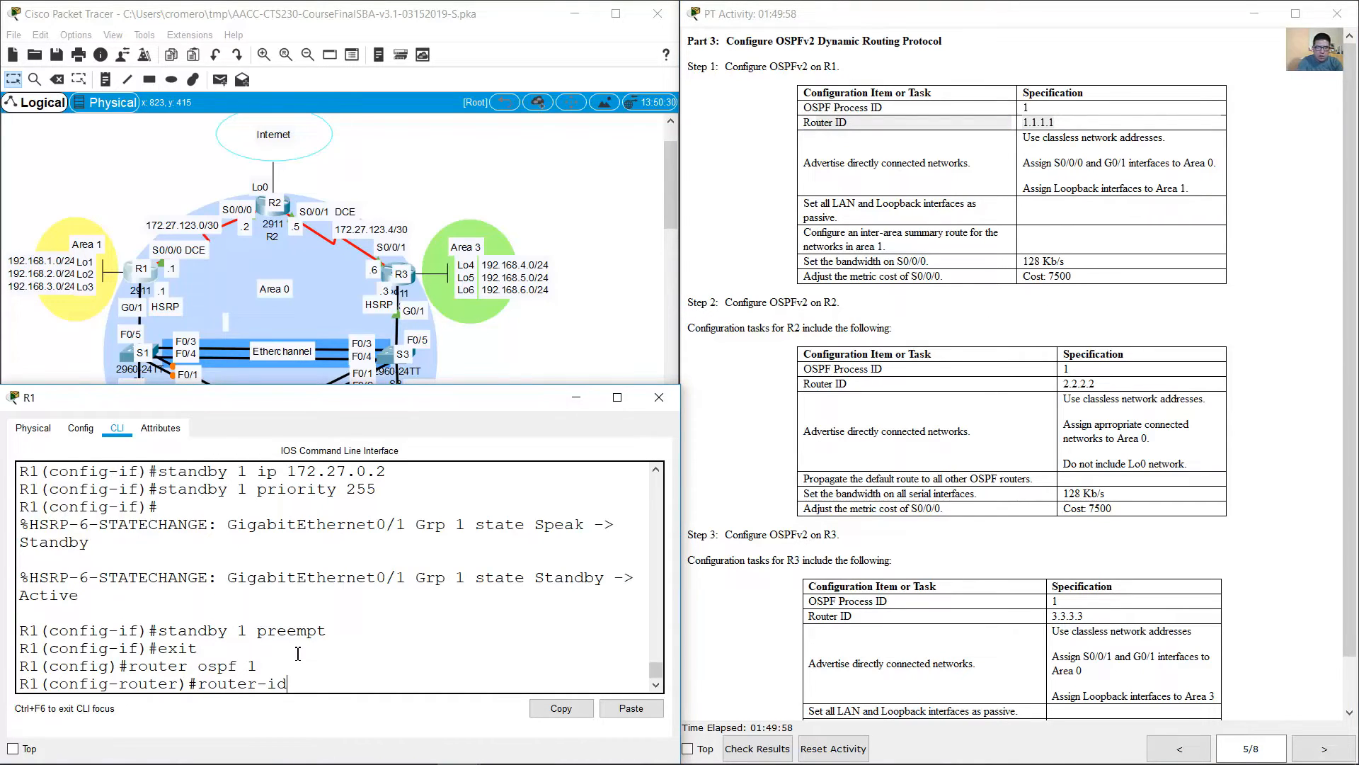
type(" 1.1.1.1")
key("Return")
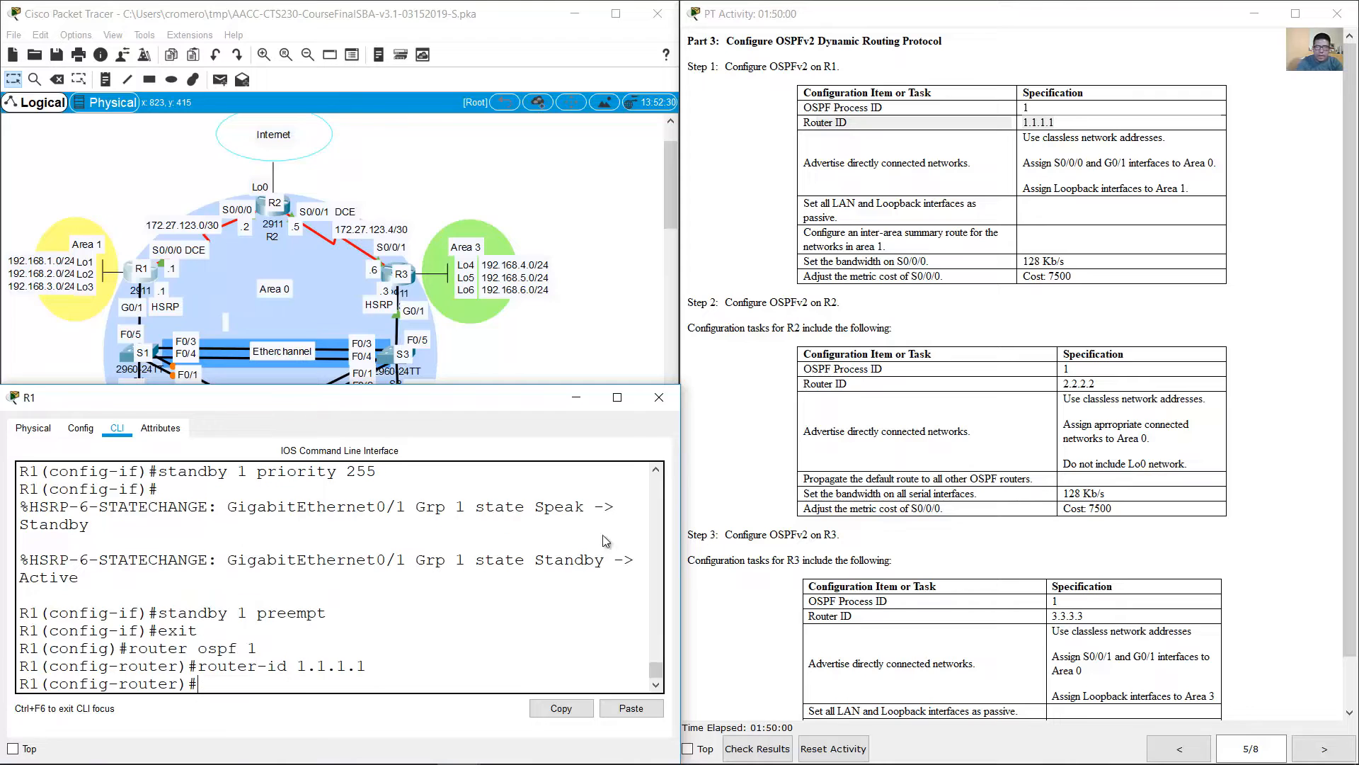
Step: Read the task on advertising directly connected networks and list R1's connected routes with show ip route connected
left_click_drag(804, 163, 1177, 135)
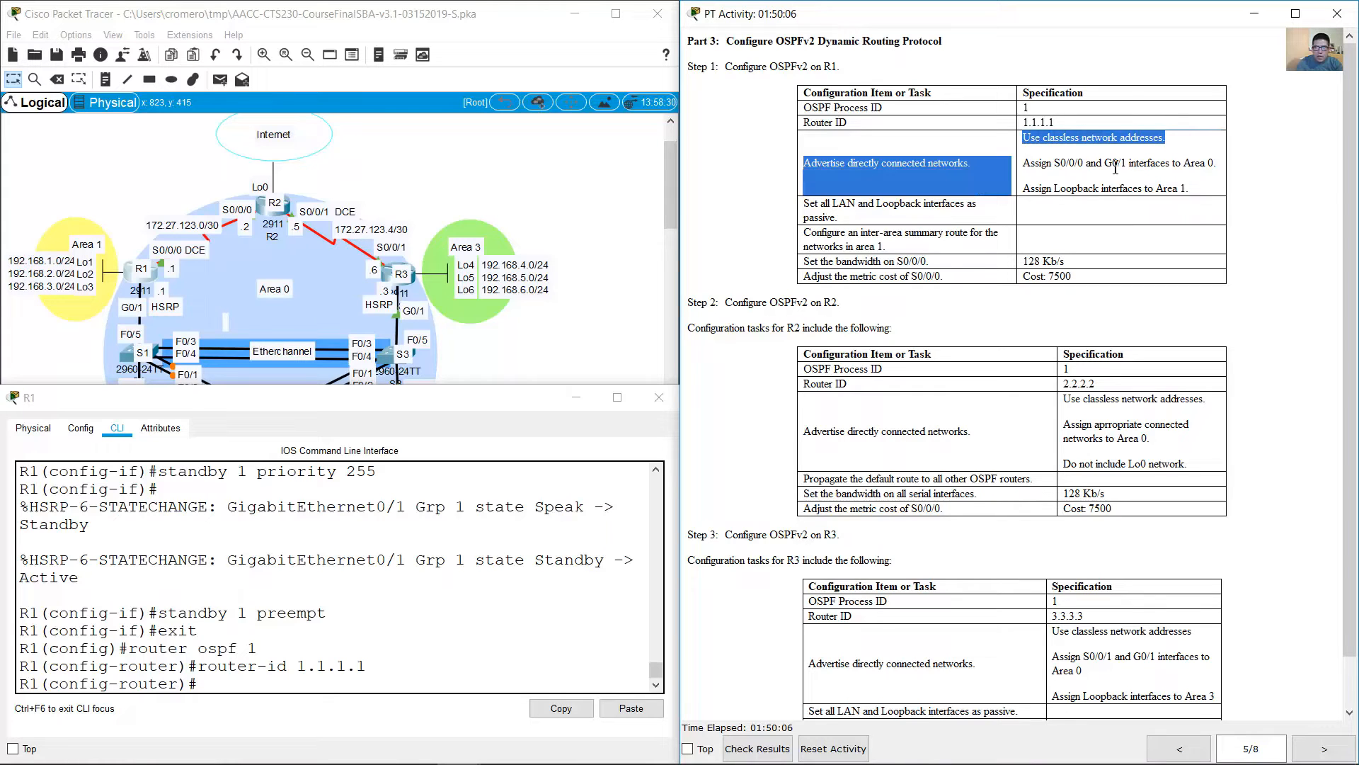
left_click(492, 657)
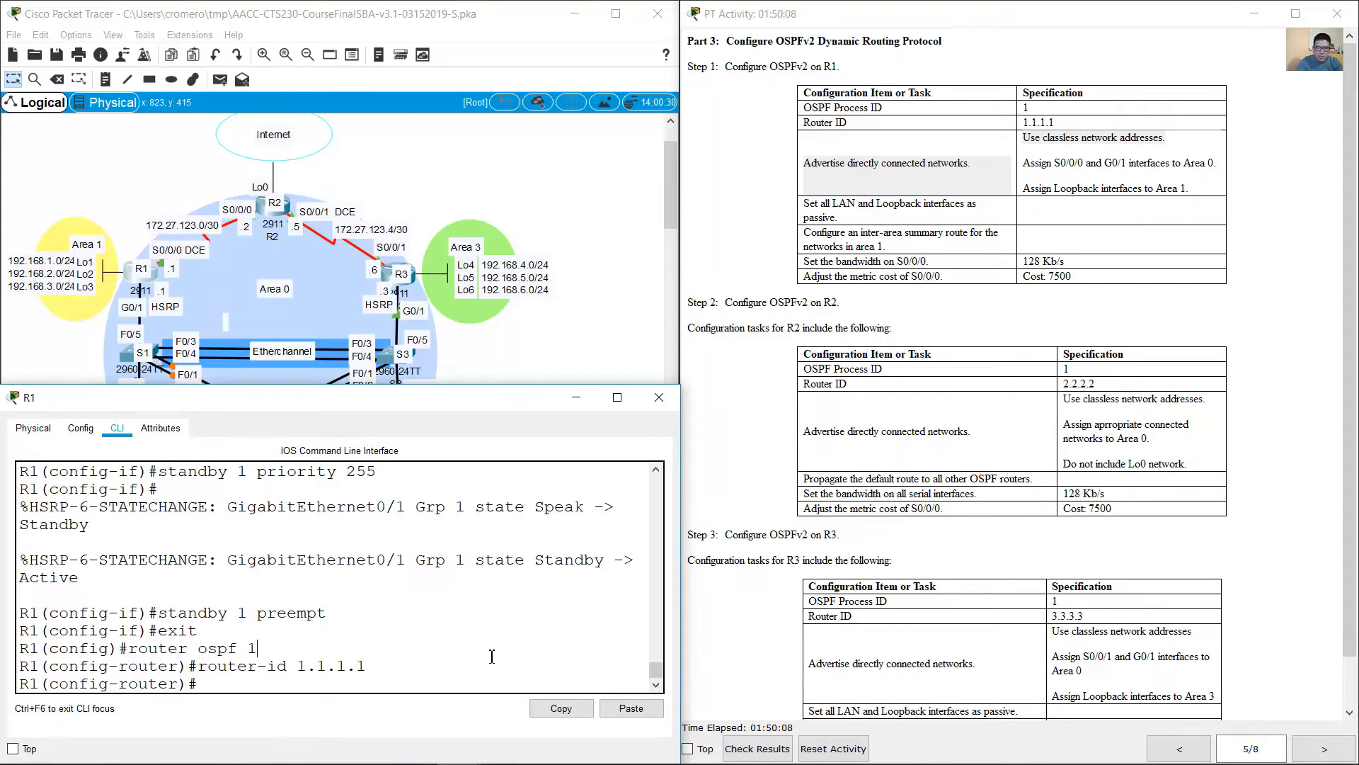
type("do show ip route connected")
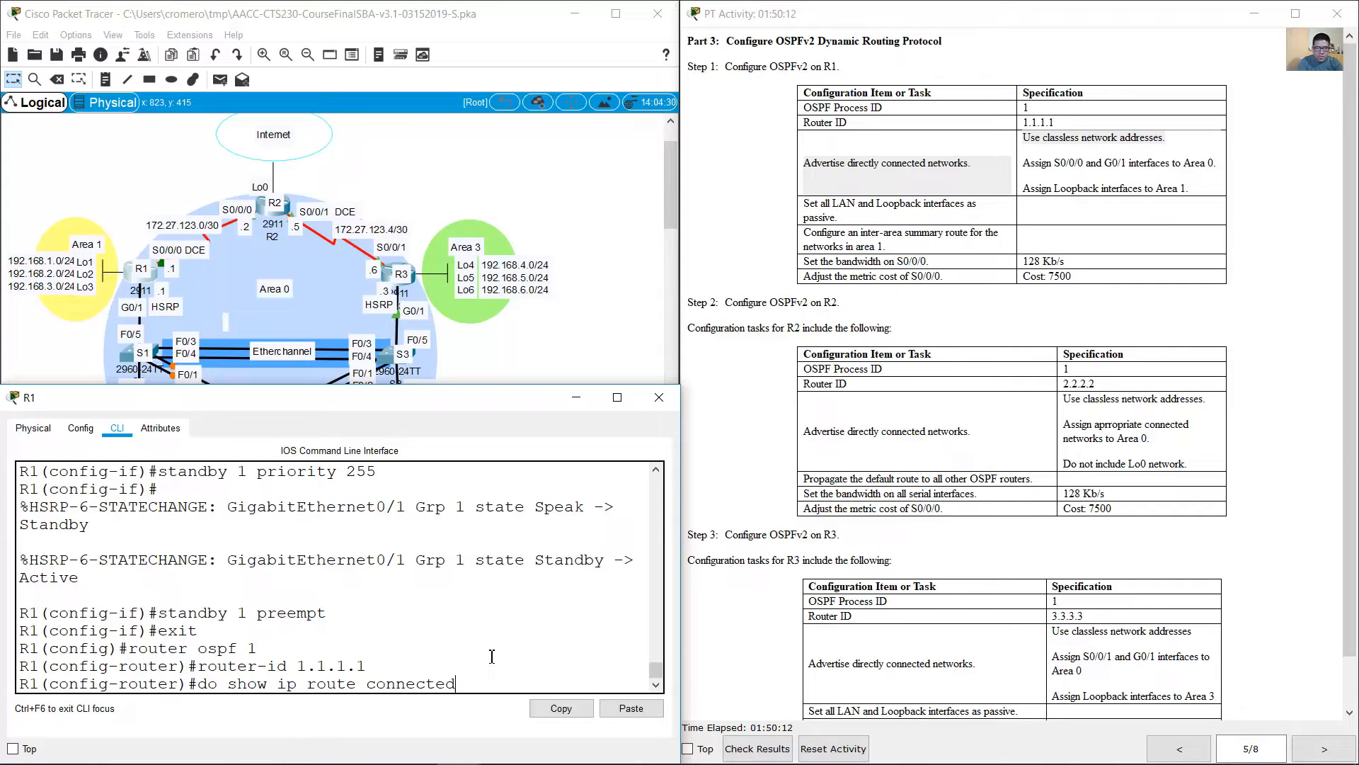
key("Return")
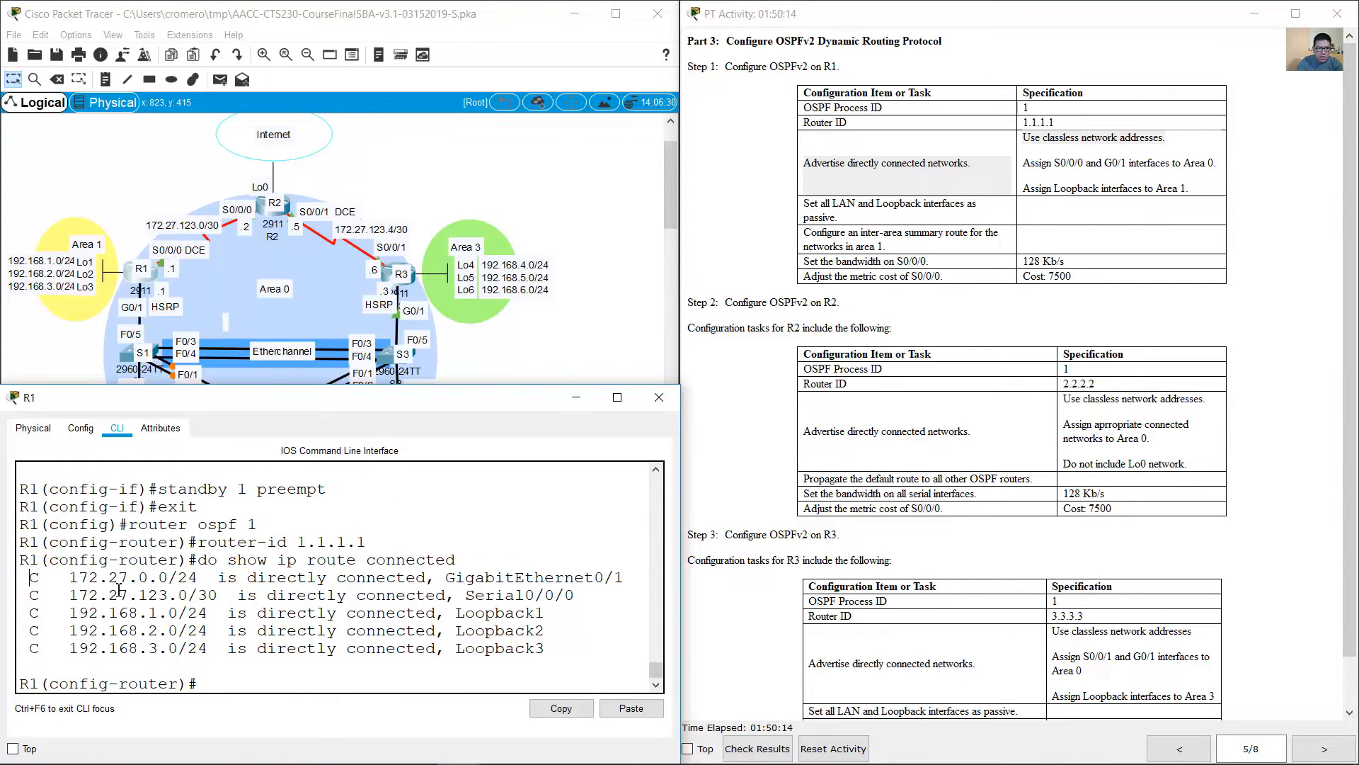
left_click_drag(29, 575, 626, 647)
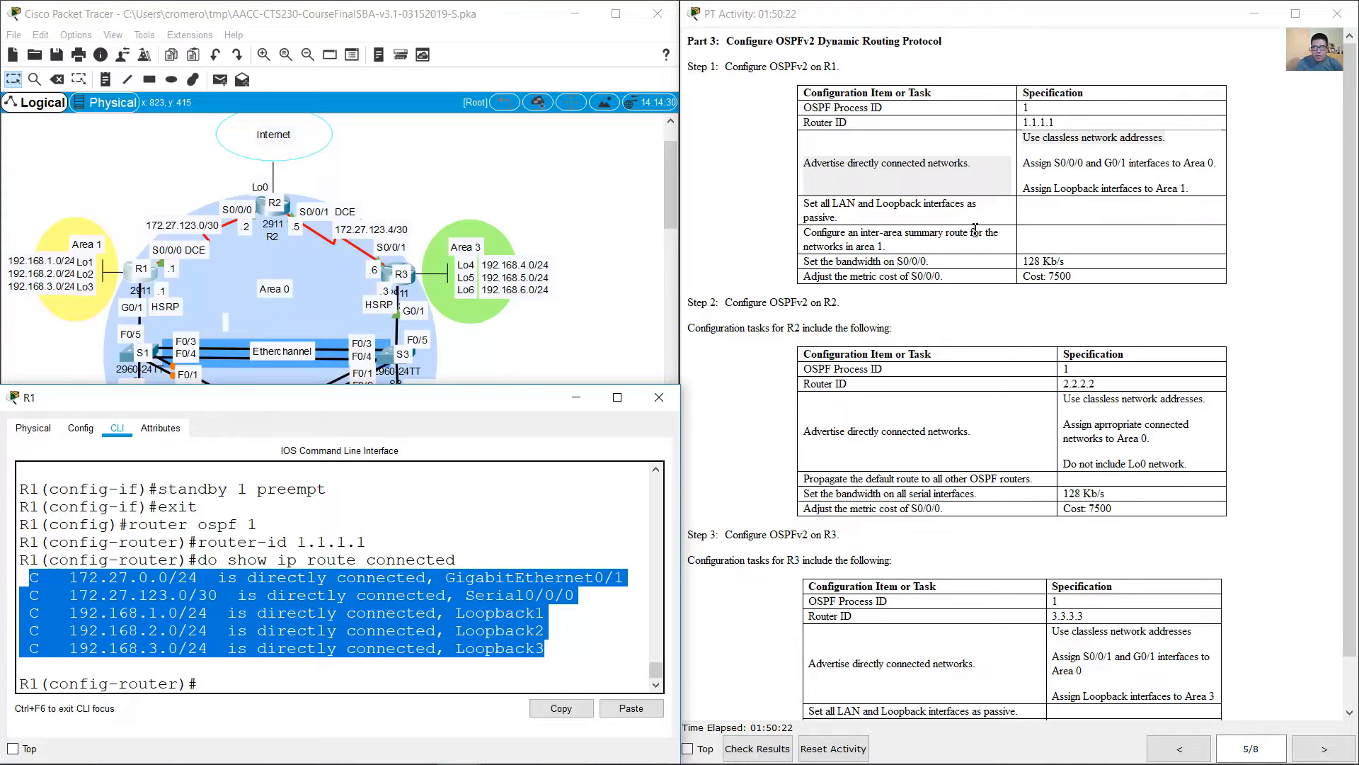
Step: Compare the Area 0 and Area 1 interface assignments in the instructions with R1's connected networks and the topology
left_click(1036, 169)
left_click_drag(1023, 162, 1209, 167)
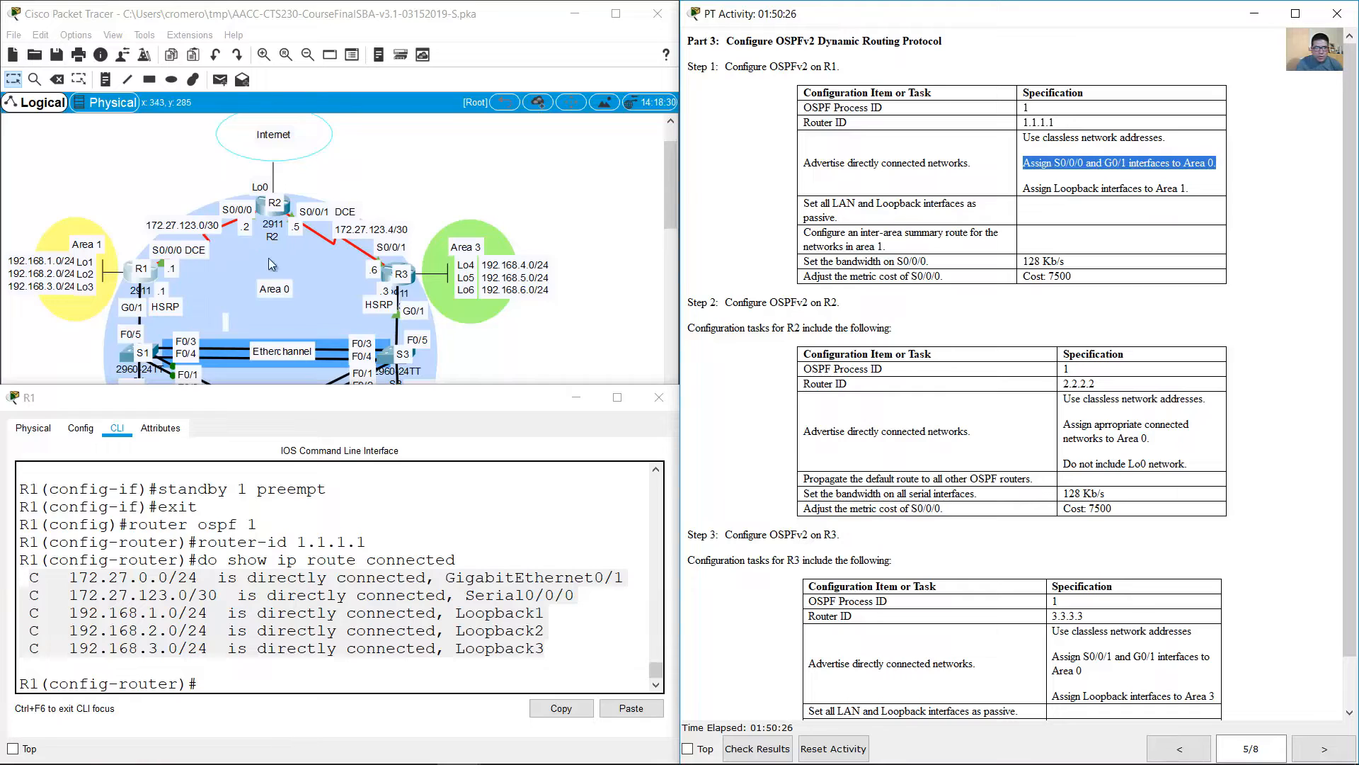
left_click(188, 630)
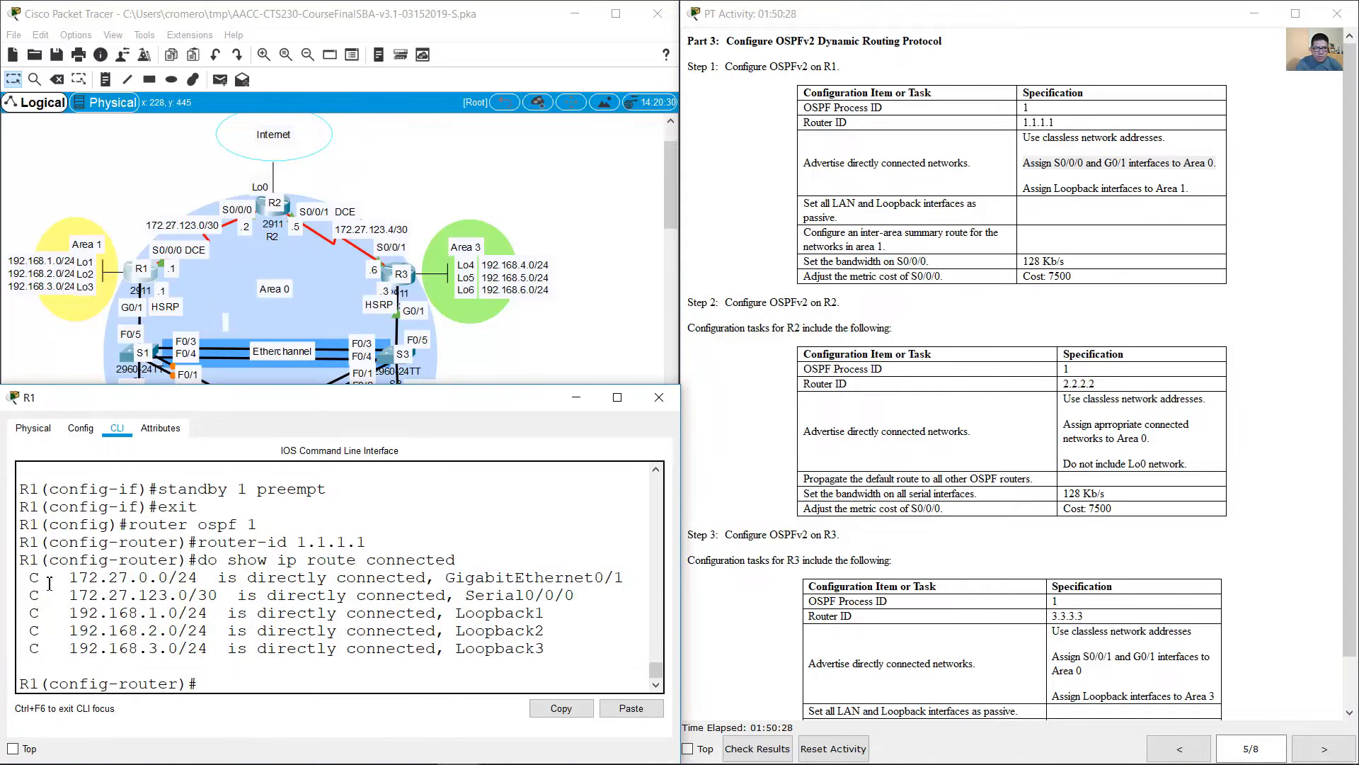
left_click_drag(40, 581, 591, 593)
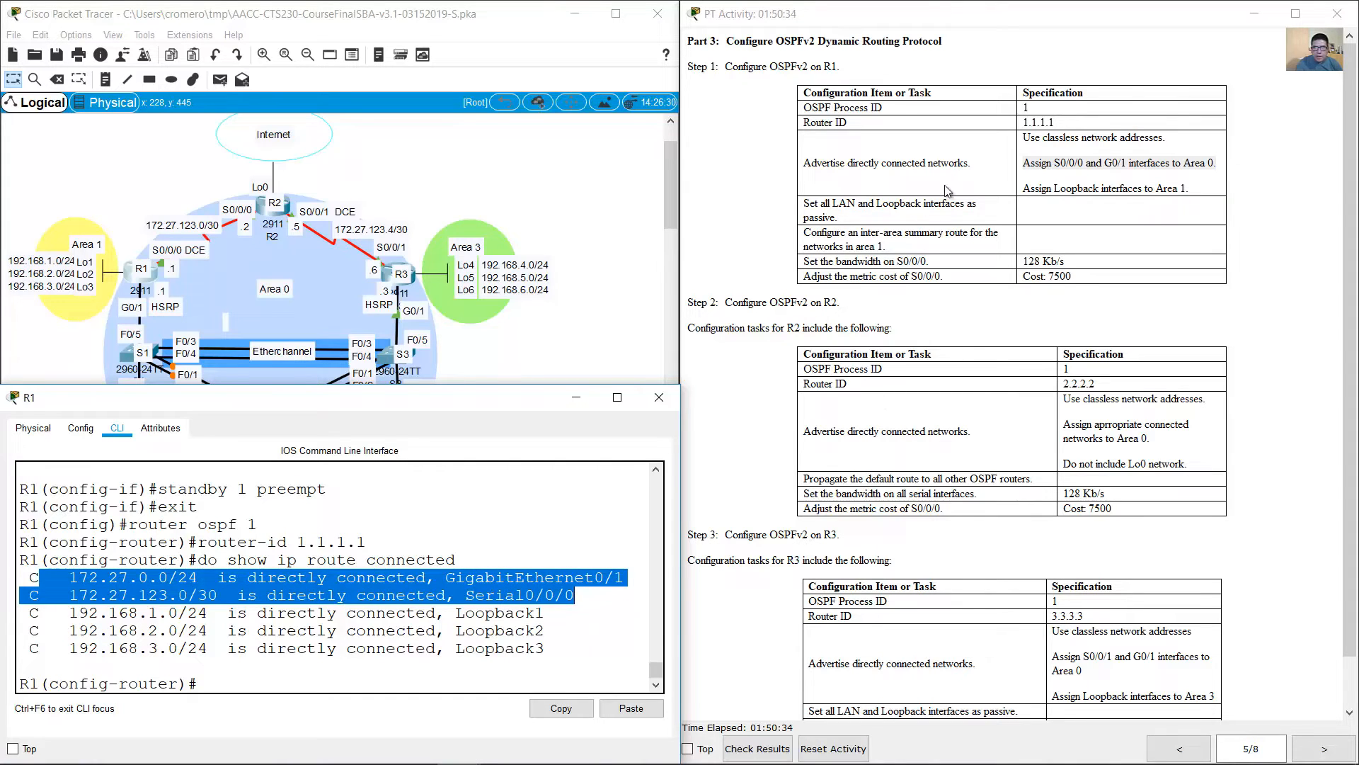
left_click(1027, 189)
left_click_drag(1028, 189, 1193, 188)
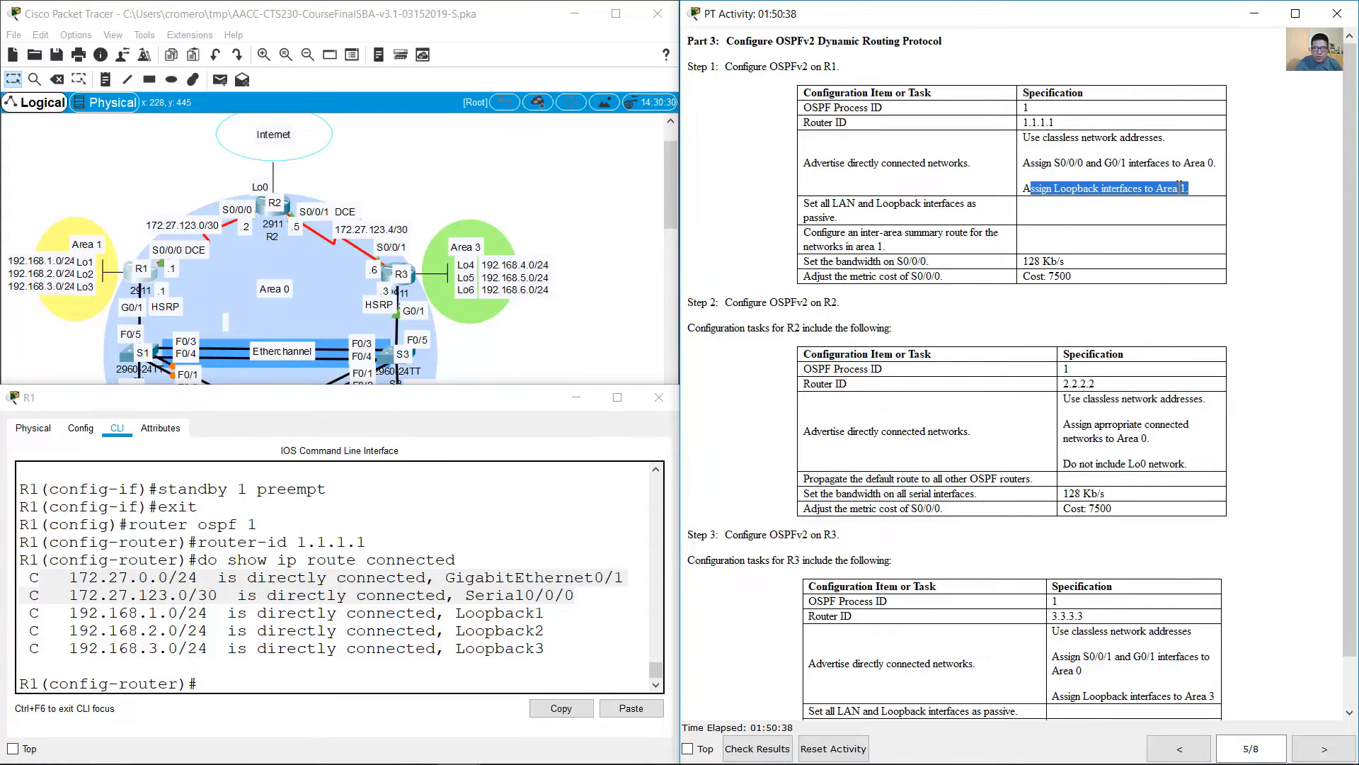
left_click_drag(547, 648, 30, 611)
left_click(34, 202)
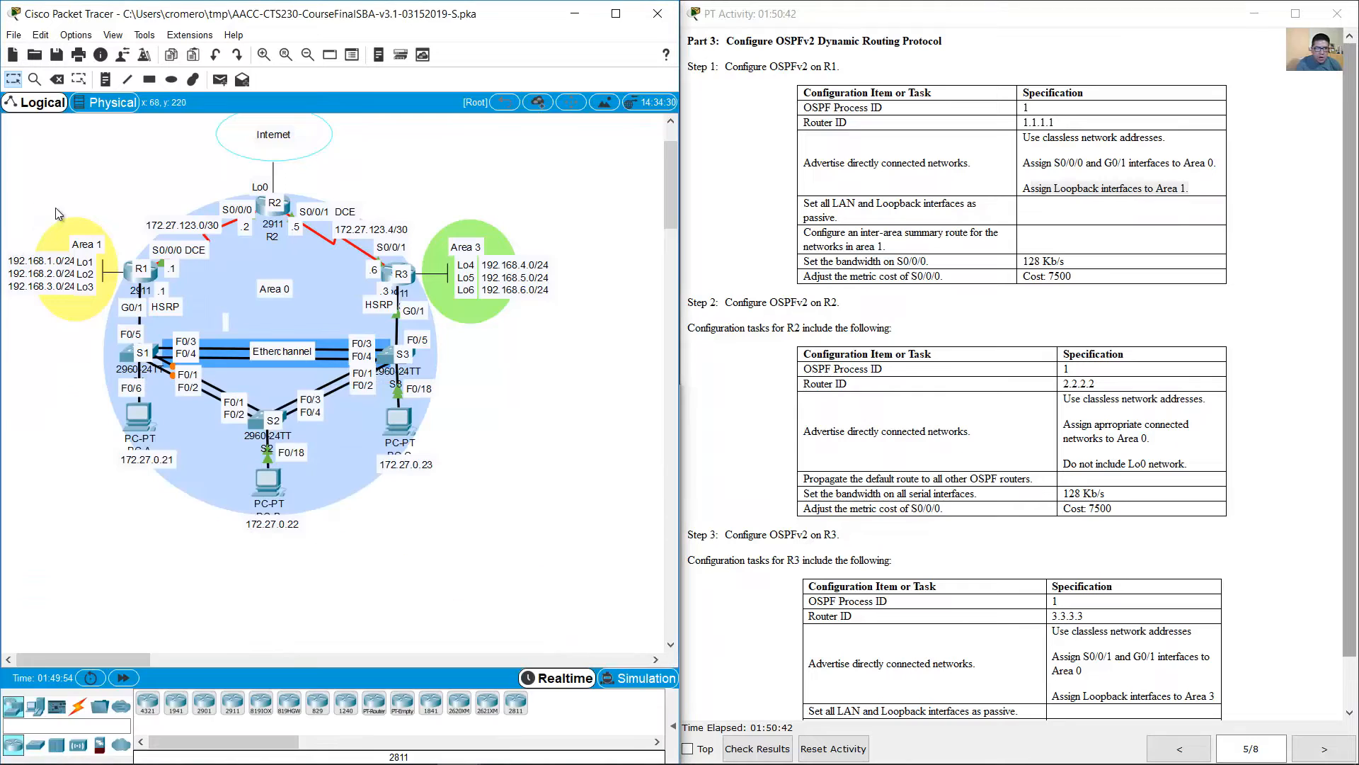
left_click_drag(109, 173, 20, 328)
left_click(23, 364)
left_click(227, 294)
left_click(179, 184)
Step: Return to R1's command line and advertise network 172.27.0.0 with wildcard mask 0.0.0.255 in OSPF area 0
left_click(129, 272)
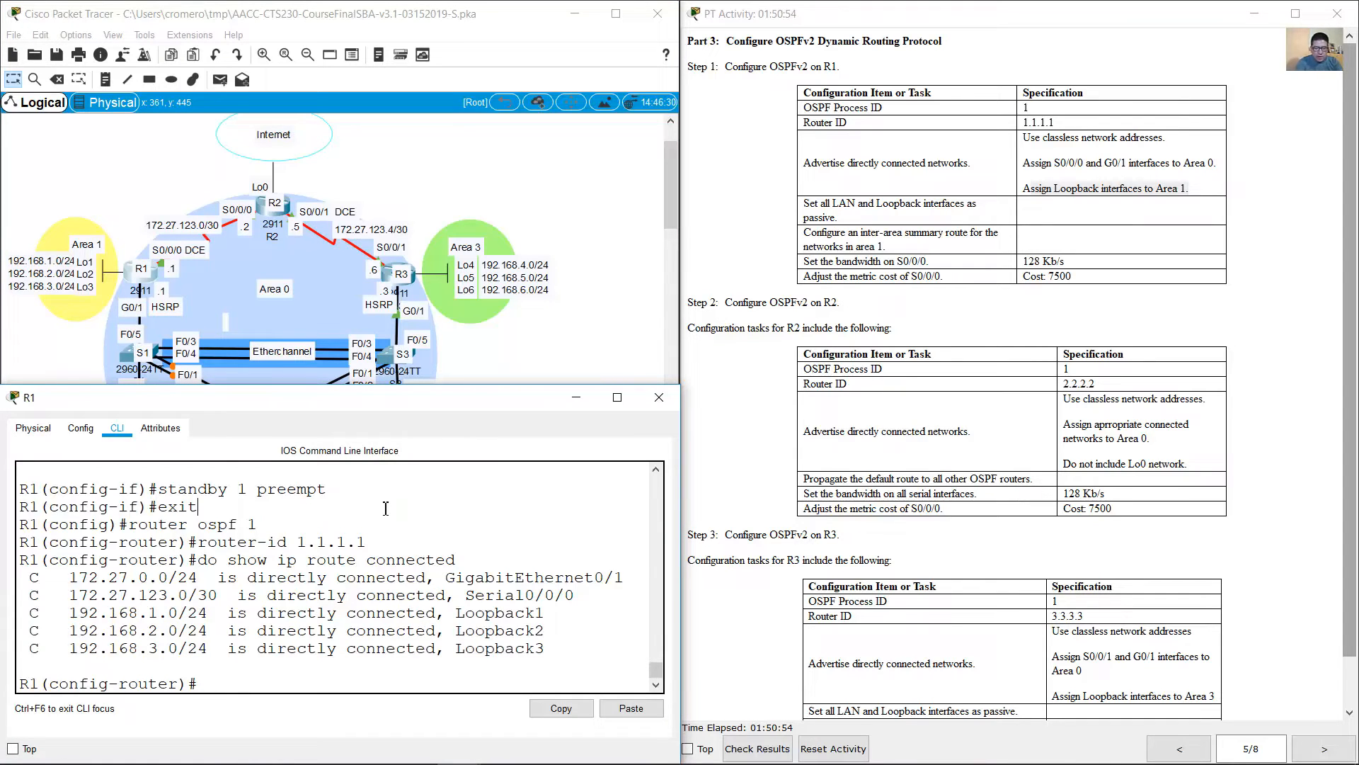
type("network 172.27.0.0 0.0")
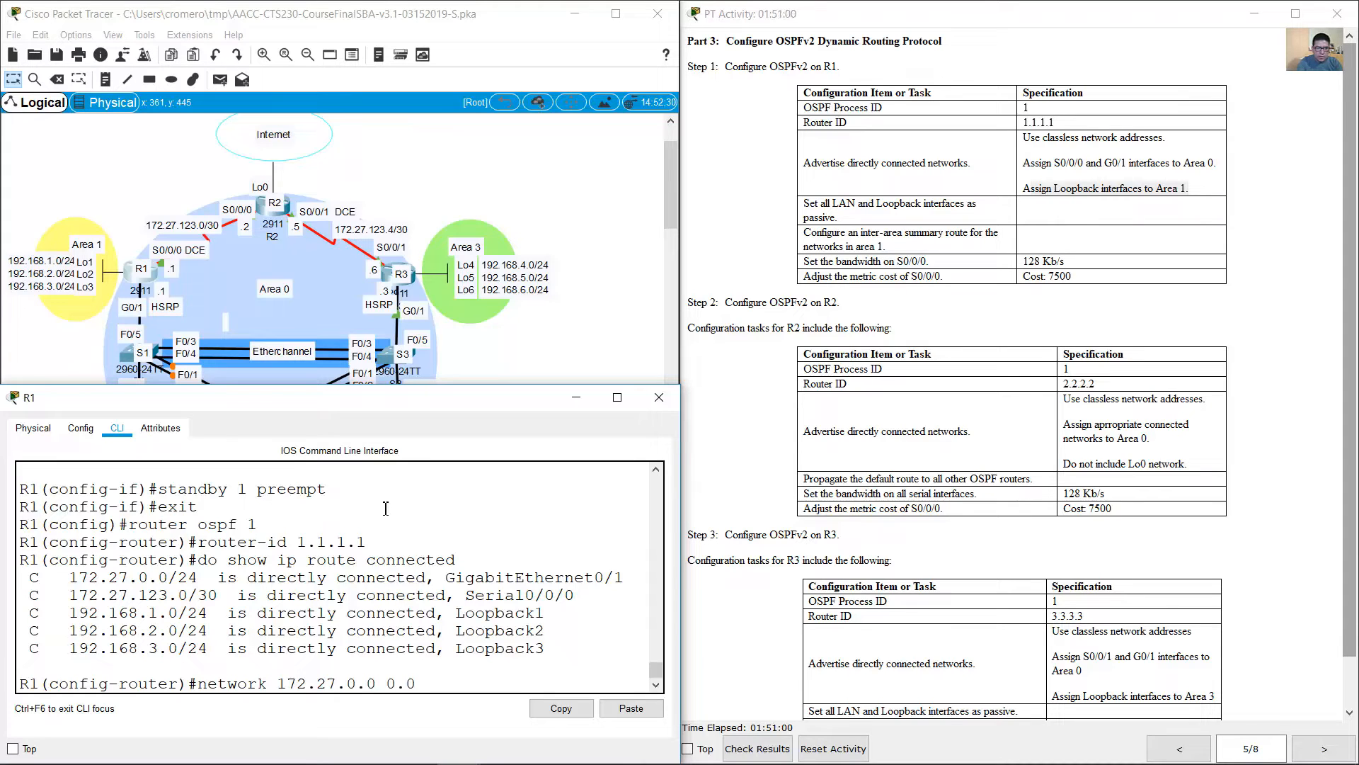
type(".0.255 area 0")
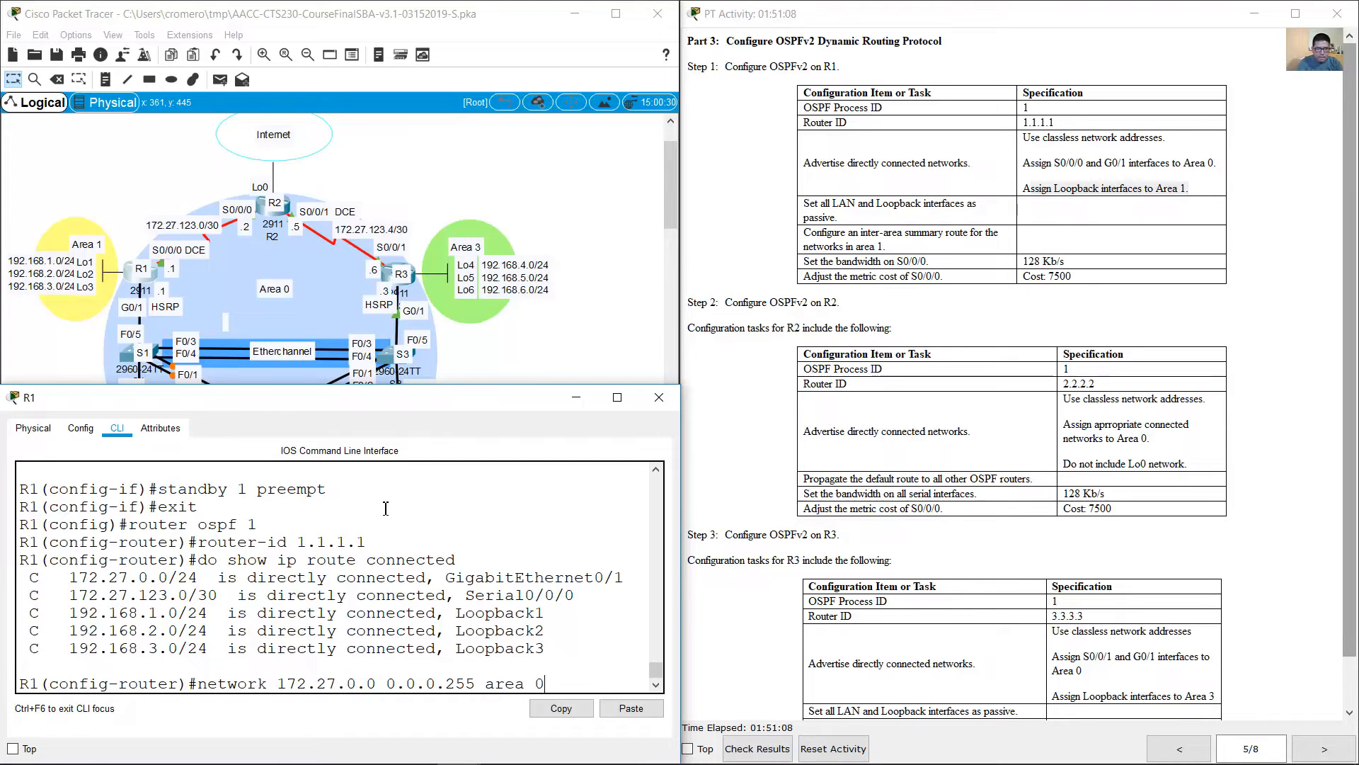
key("Return")
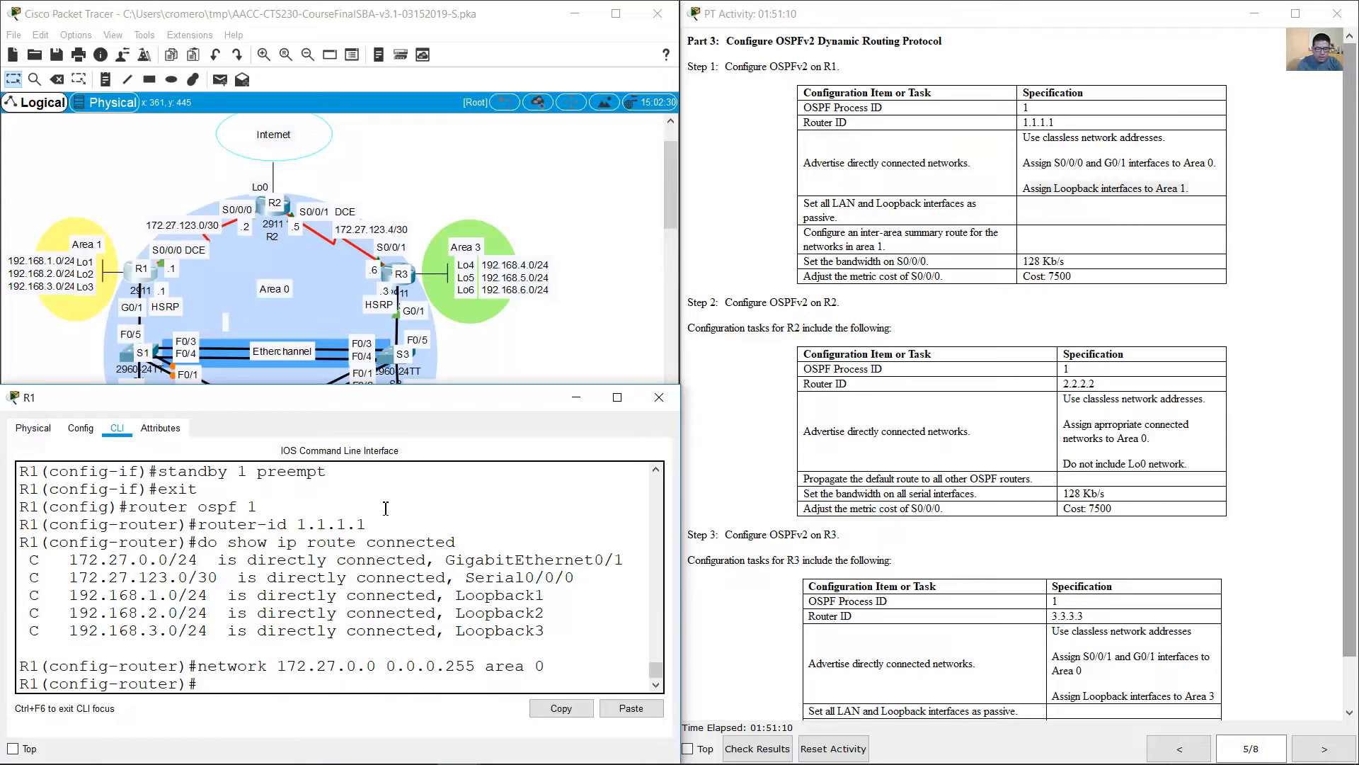
Step: Advertise network 172.27.123.0 with wildcard mask 0.0.0.3 in area 0 of R1's OSPF process
key("Up")
key("Left")
key("BackSpace")
type("123")
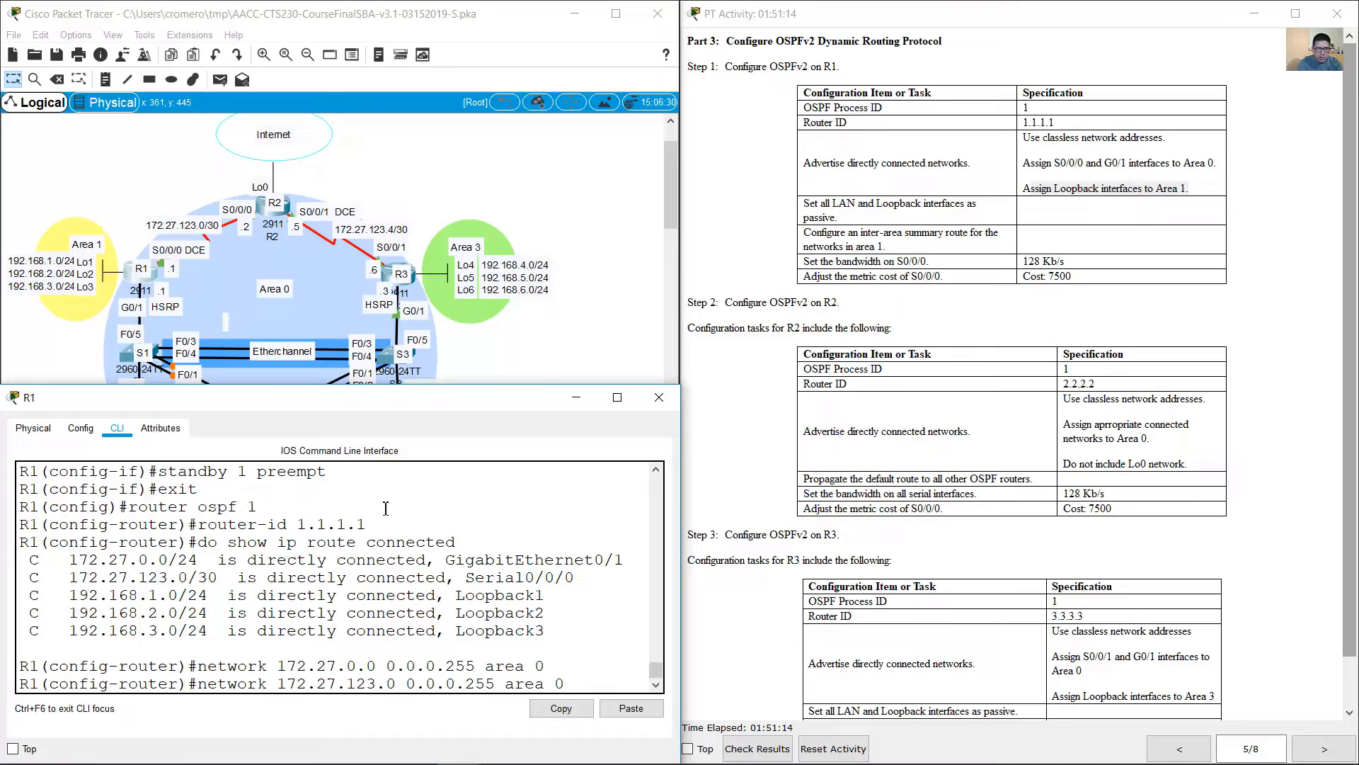
key("Right")
key("Right")
key("Right")
key("Right")
key("Right")
key("Right")
key("Right")
key("Right")
key("Right")
key("Right")
key("Right")
key("Right")
key("BackSpace")
key("BackSpace")
key("BackSpace")
type("3")
key("Return")
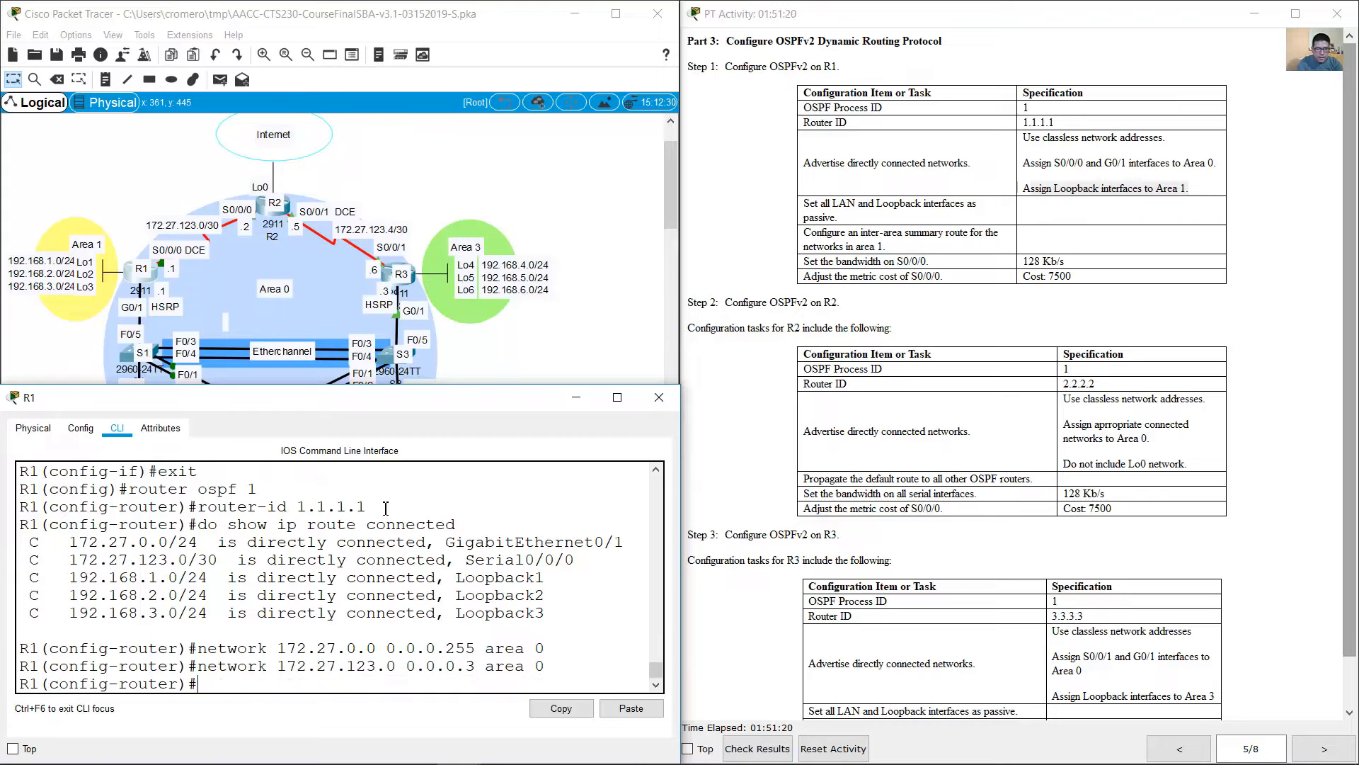
Step: Advertise network 192.168.1.0 with wildcard mask 0.0.0.255 in area 1 of R1's OSPF process
key("Up")
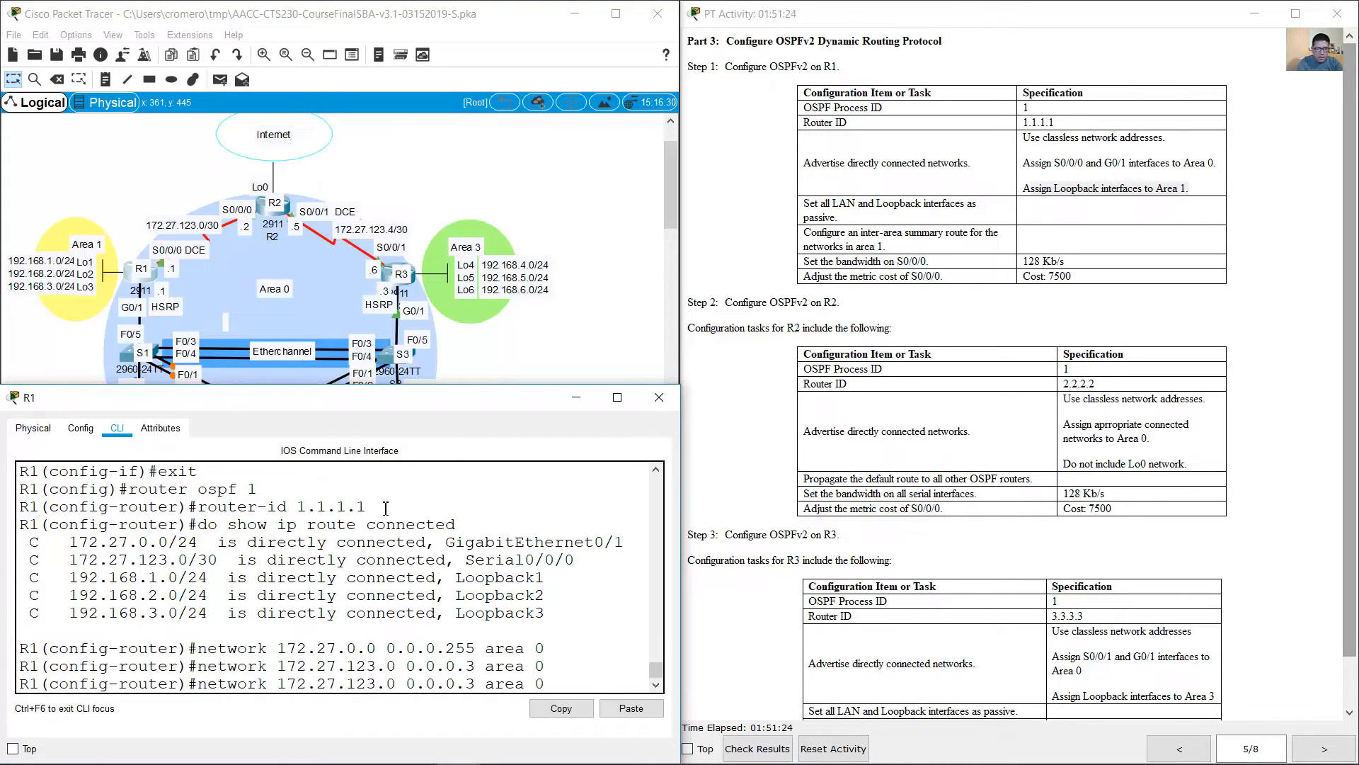
key("Left")
key("Left")
key("Left")
key("Left")
key("Left")
key("Left")
key("Left")
key("Left")
key("Left")
key("Left")
key("Left")
key("Left")
key("Left")
key("Left")
key("Left")
key("Left")
key("Left")
key("BackSpace")
key("BackSpace")
key("BackSpace")
key("BackSpace")
key("BackSpace")
key("BackSpace")
key("BackSpace")
key("BackSpace")
key("BackSpace")
key("BackSpace")
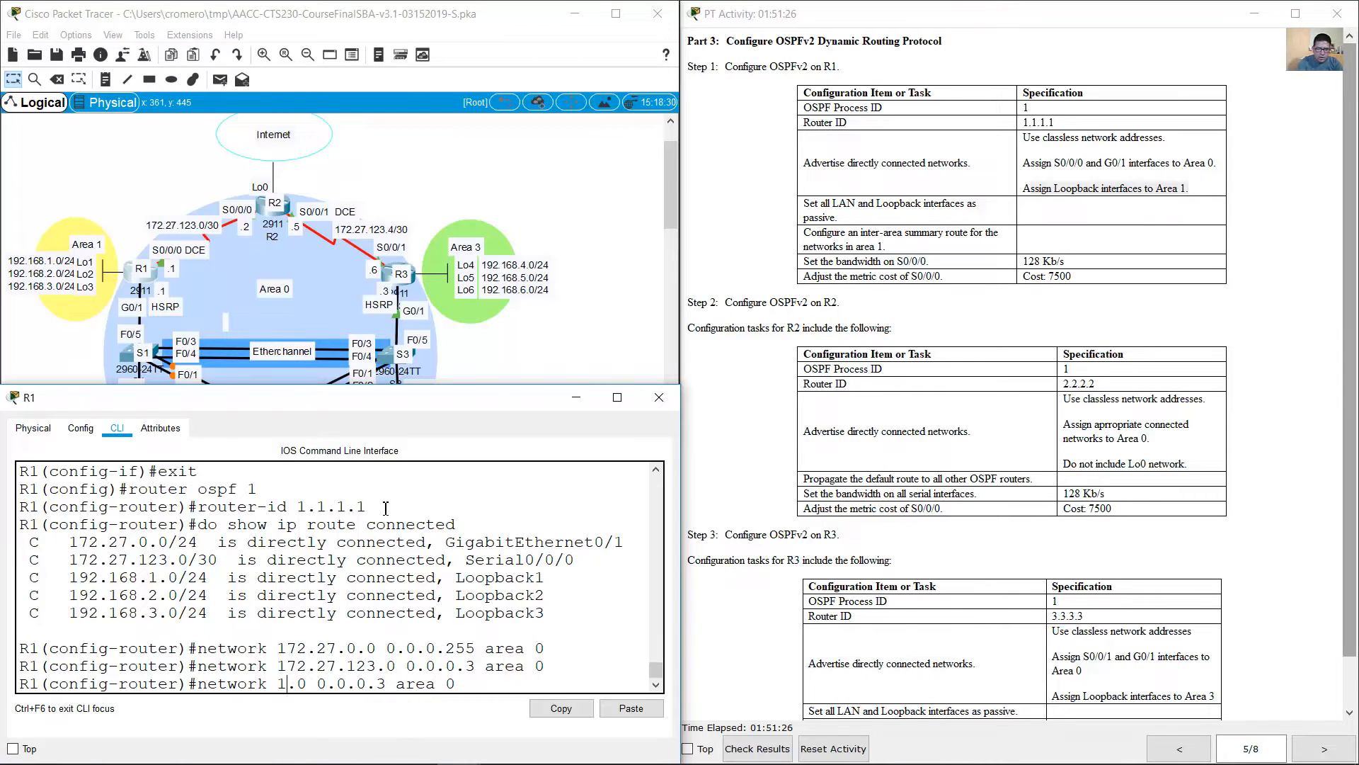
type("192.168.1")
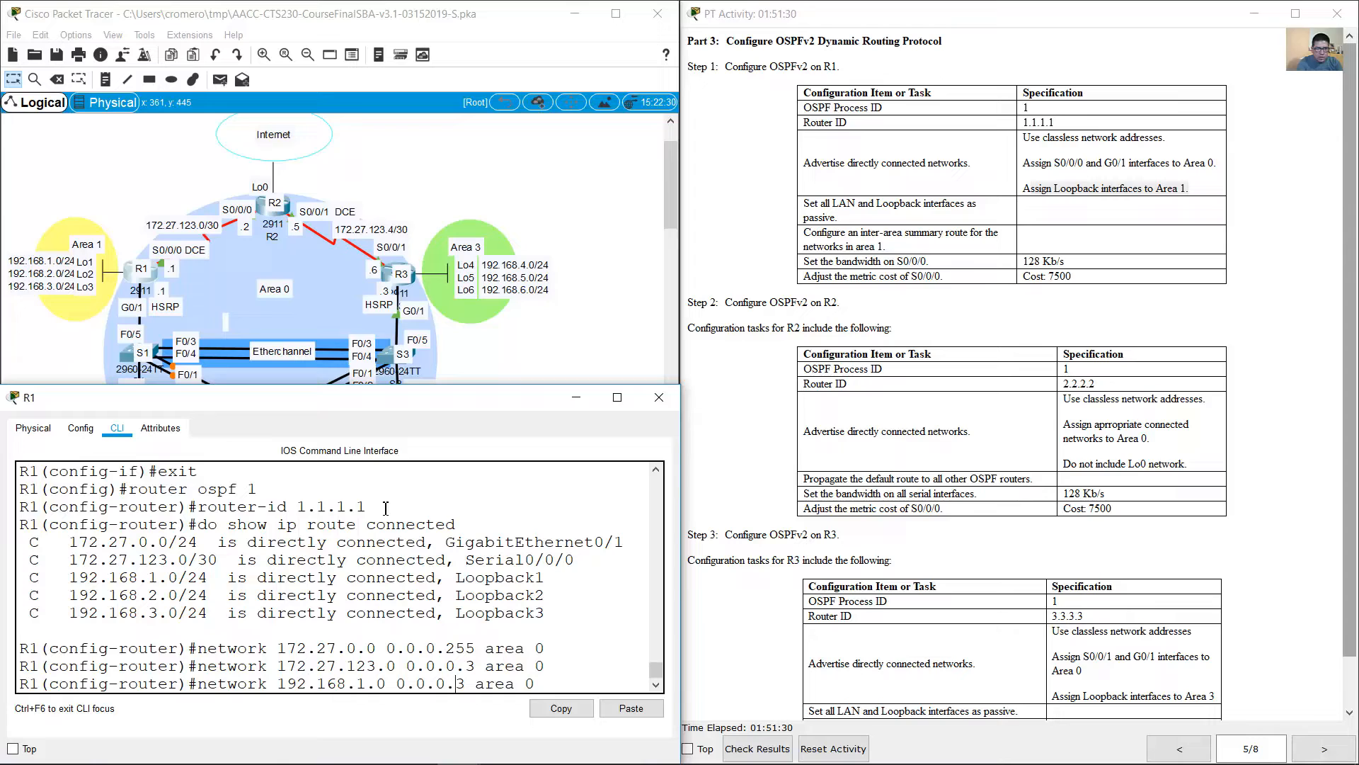
key("Delete")
type("255")
key("Delete")
key("Return")
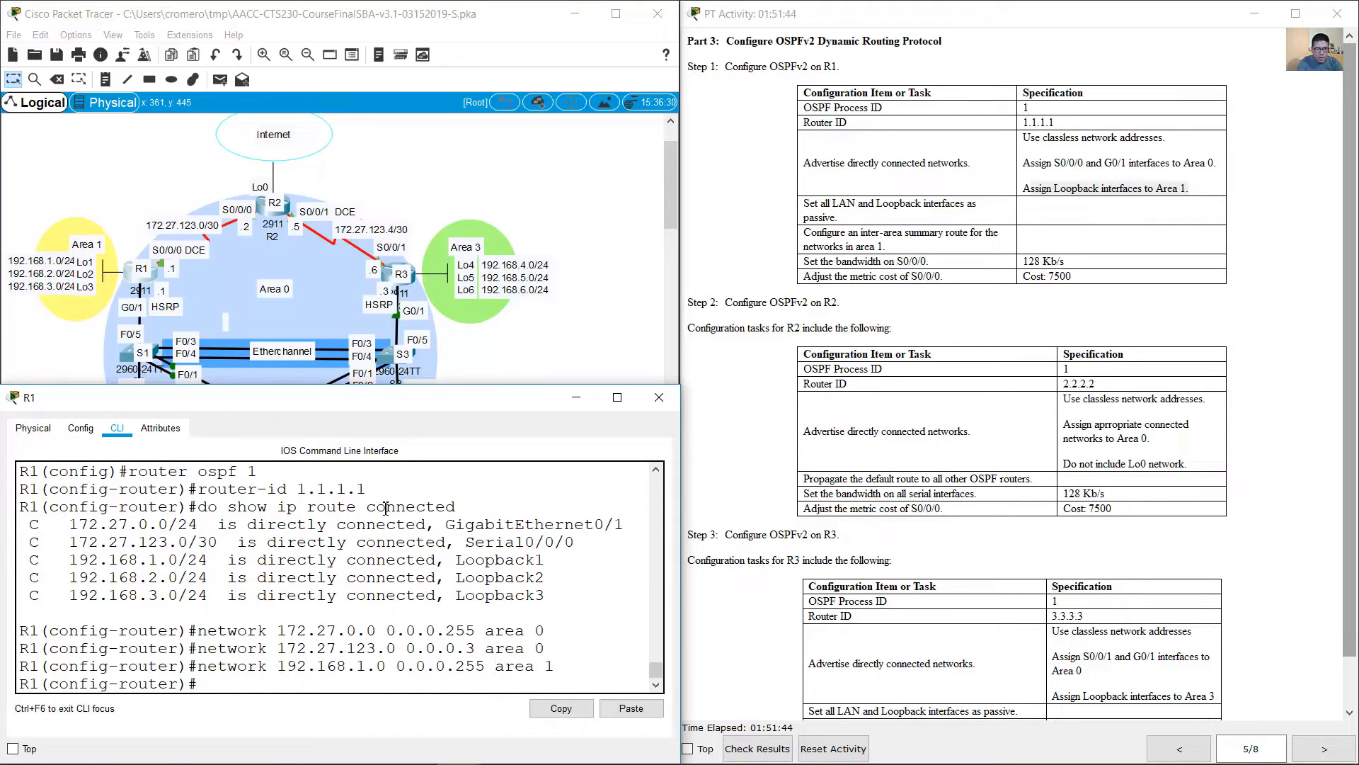
Step: Advertise networks 192.168.2.0 and 192.168.3.0 with wildcard mask 0.0.0.255 in area 1 on R1
key("Up")
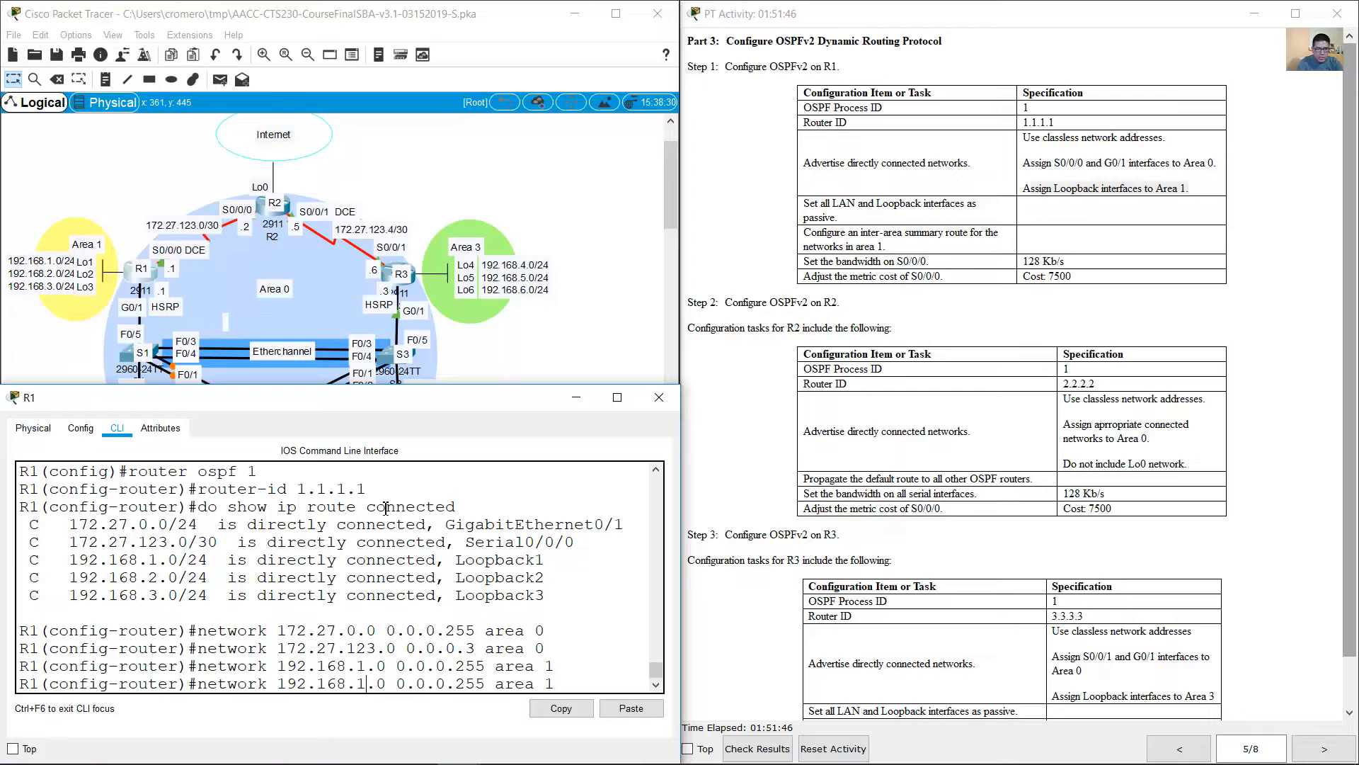
key("BackSpace")
key("BackSpace")
type("2.")
key("Return")
key("Up")
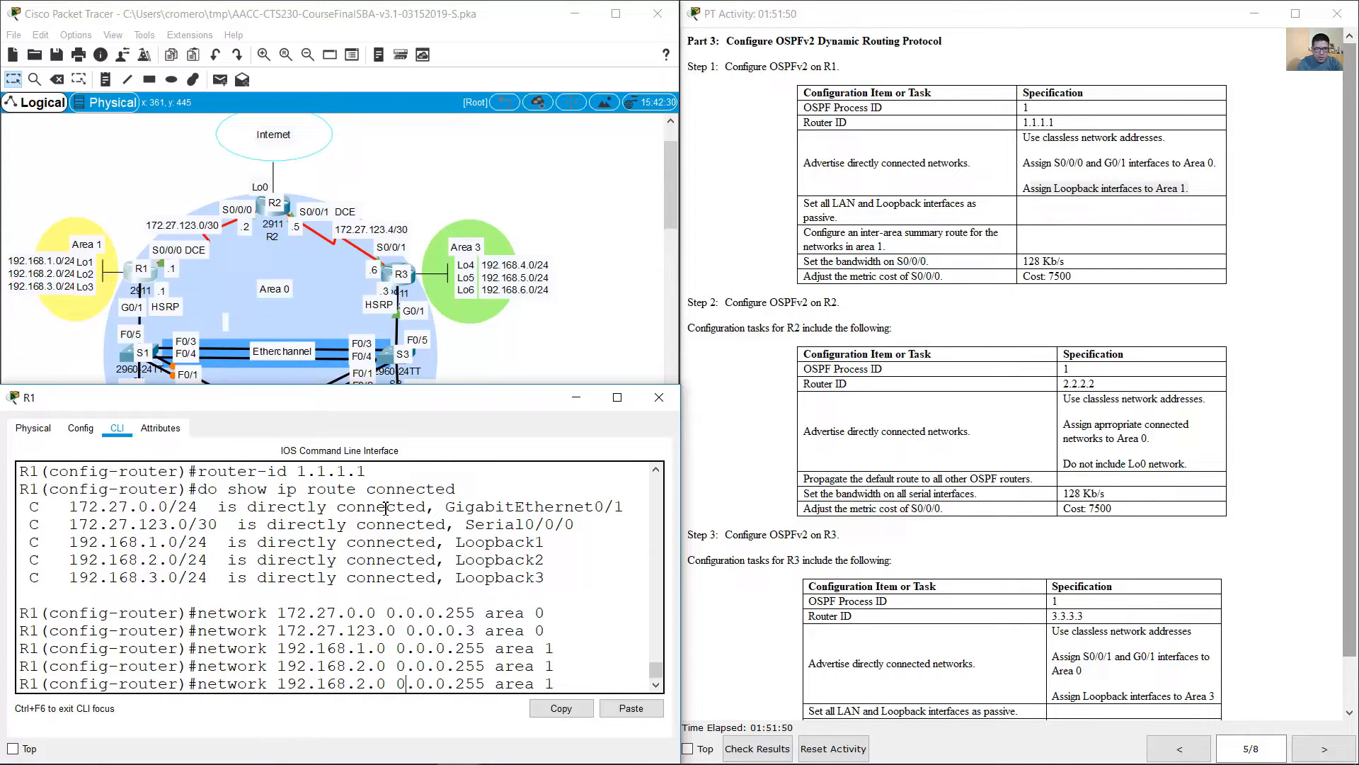
key("BackSpace")
key("BackSpace")
type("3.")
key("Return")
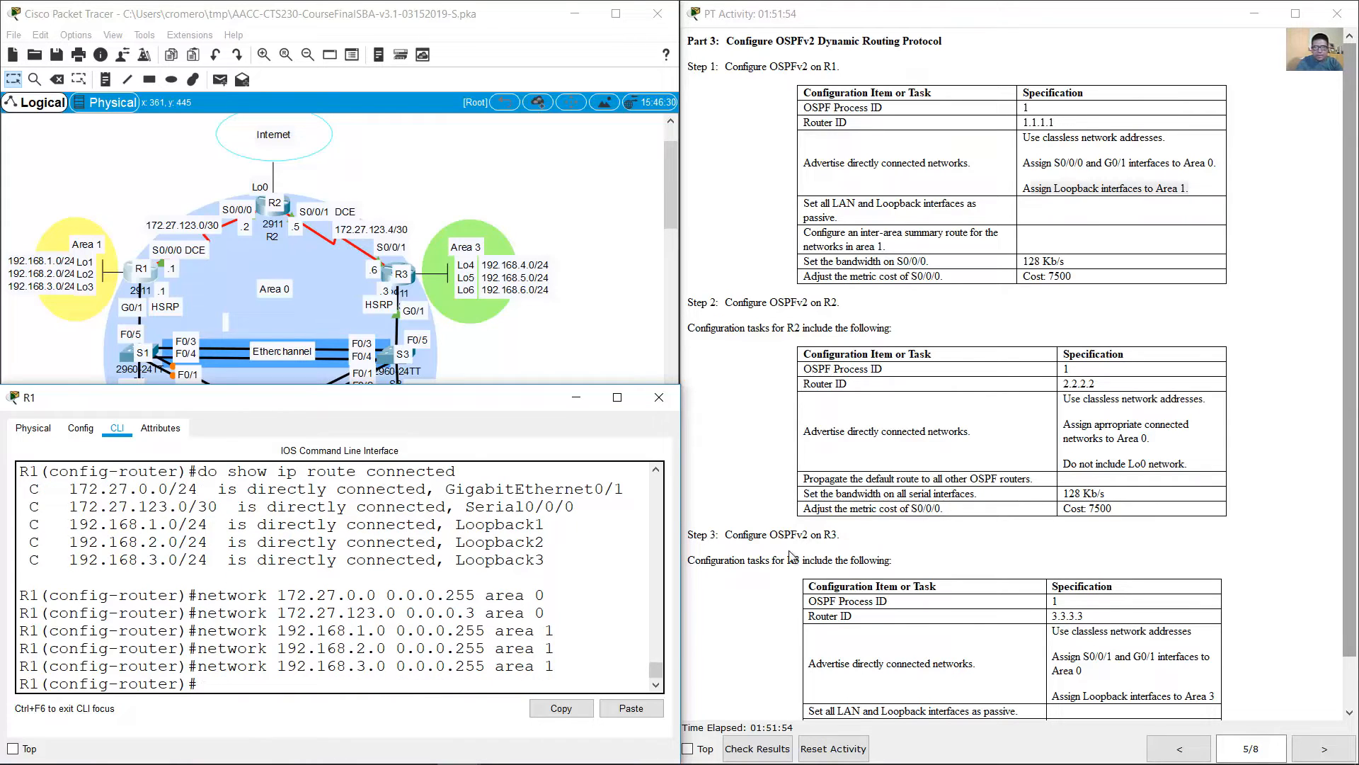
Step: Check the passive interface task and make R1's LAN interface G0/1 passive in OSPF
left_click(1115, 296)
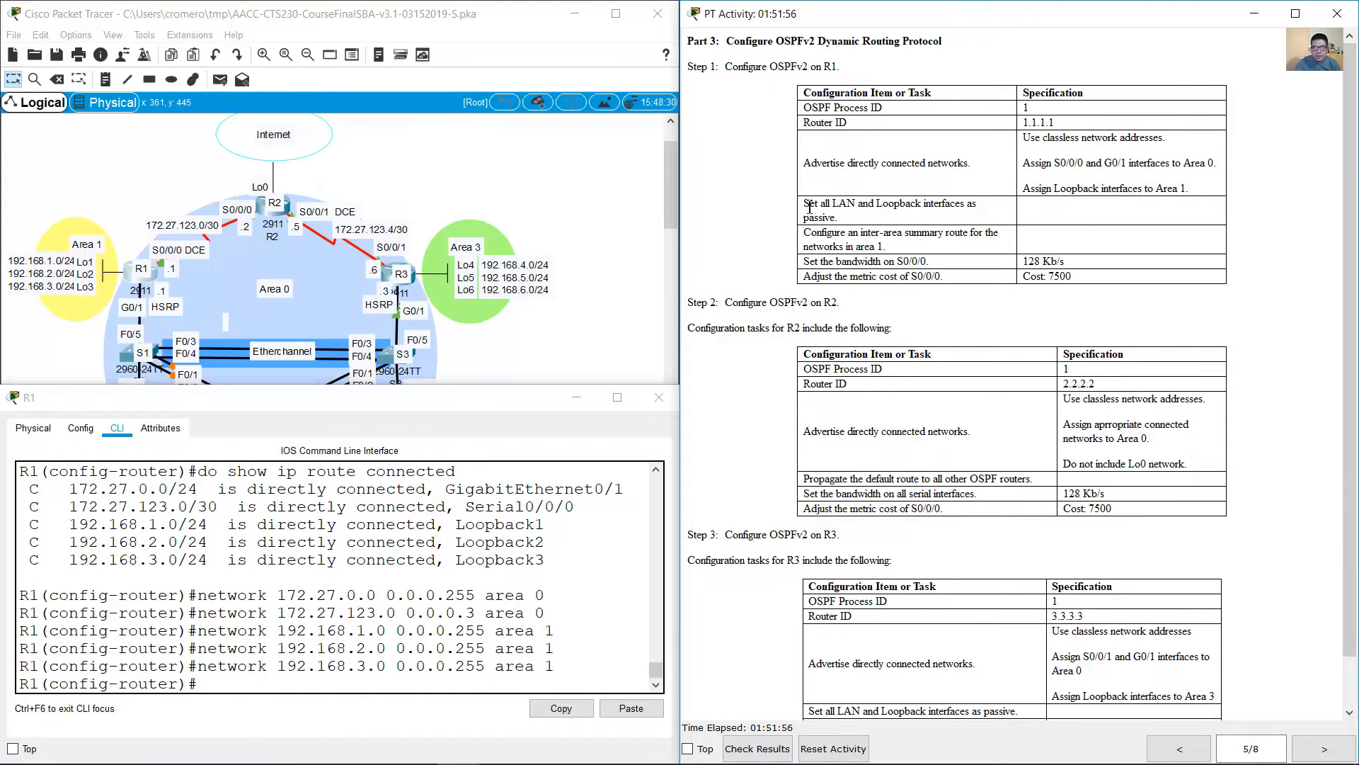
left_click_drag(804, 204, 952, 218)
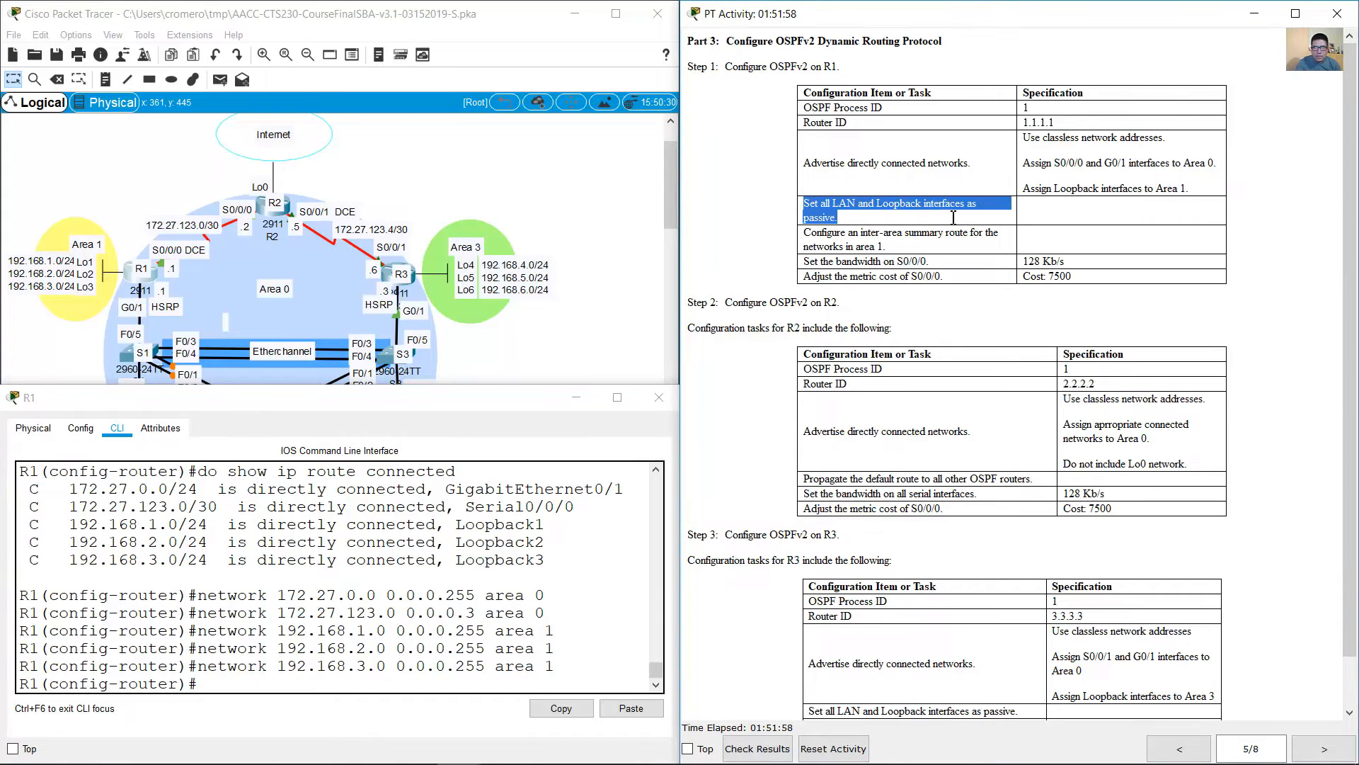
left_click(471, 612)
type("pa")
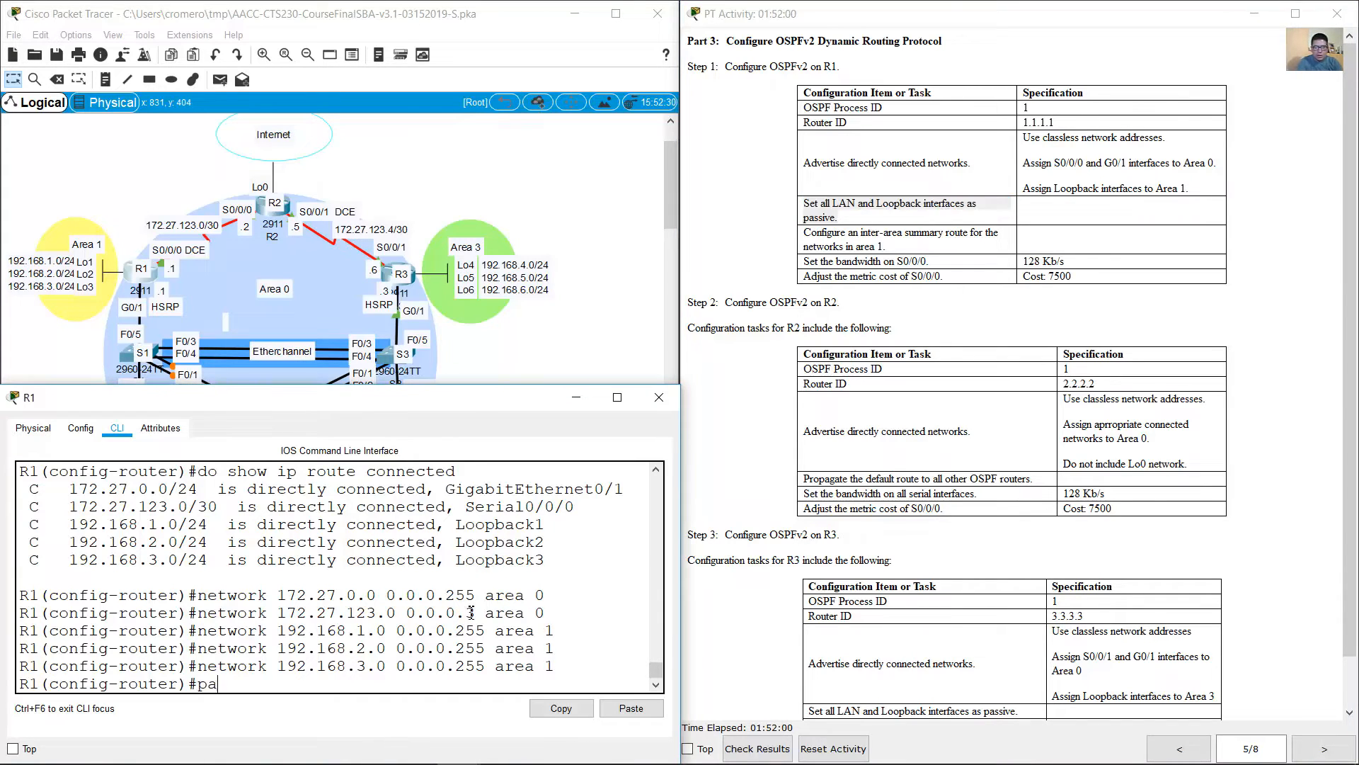
type("ssive-")
key("BackSpace")
key("BackSpace")
type("ingerface")
key("BackSpace")
key("BackSpace")
key("BackSpace")
key("BackSpace")
key("BackSpace")
key("BackSpace")
key("BackSpace")
type("terface g0/1")
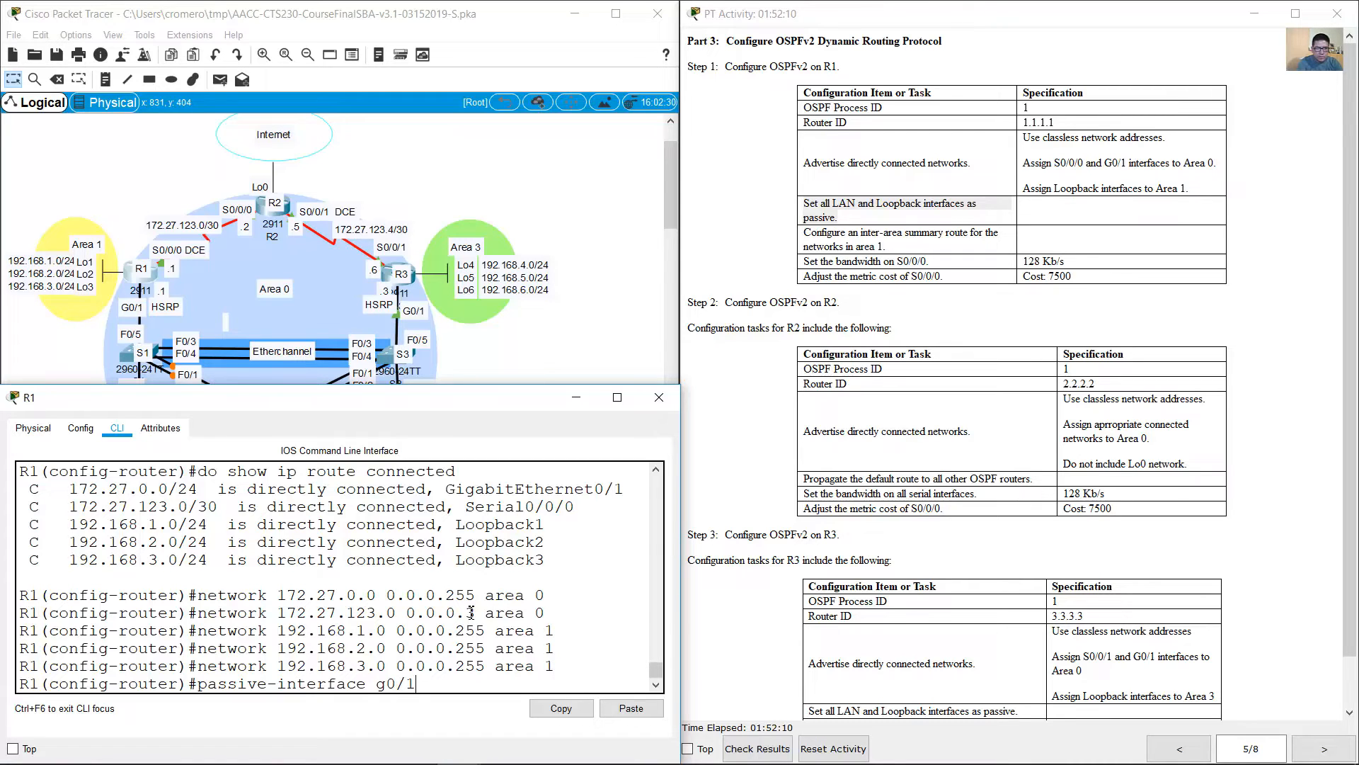
key("Return")
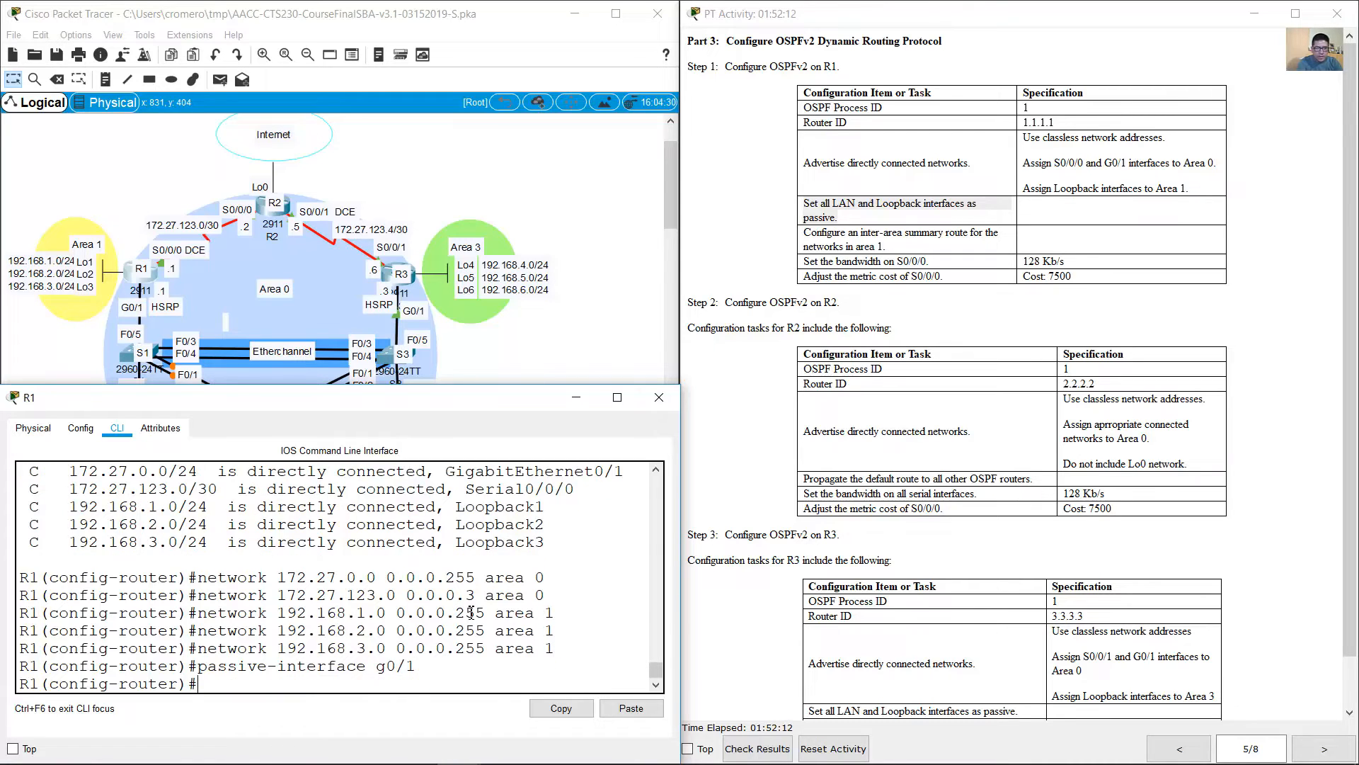
Step: Make R1's Loopback 1 interface passive in the OSPF process
key("Up")
key("BackSpace")
key("BackSpace")
key("BackSpace")
key("BackSpace")
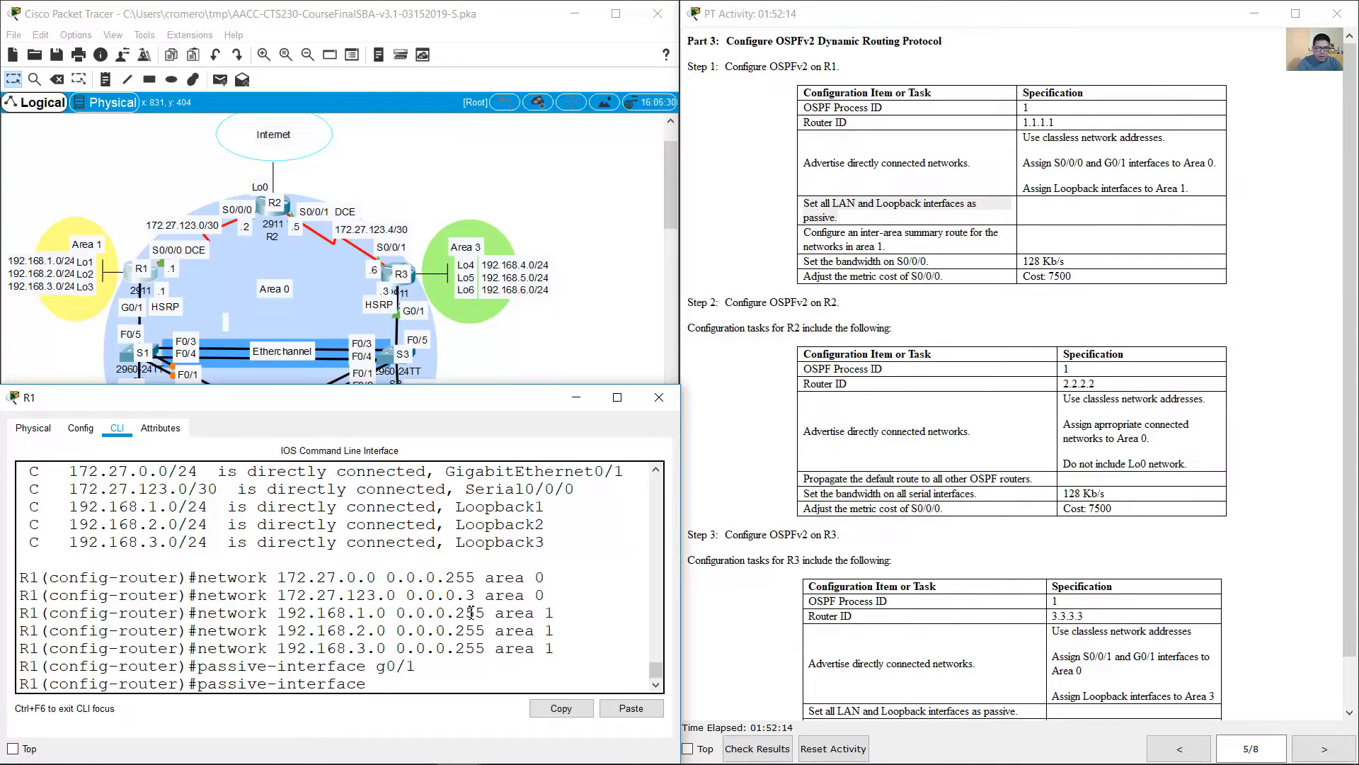
type("loopback 1")
key("Return")
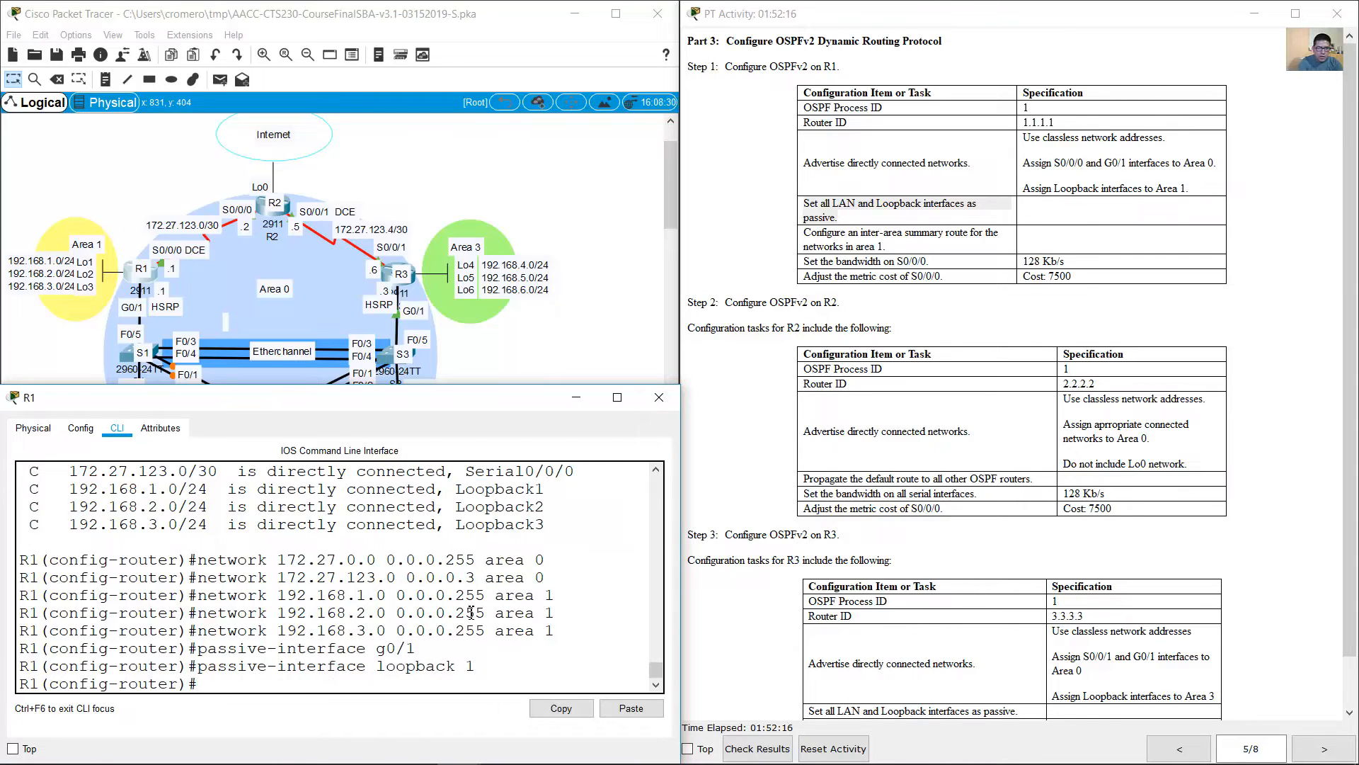
Step: Make R1's Loopback 2 and Loopback 3 interfaces passive in the OSPF process
key("Up")
key("BackSpace")
type("2")
key("Return")
key("Up")
key("BackSpace")
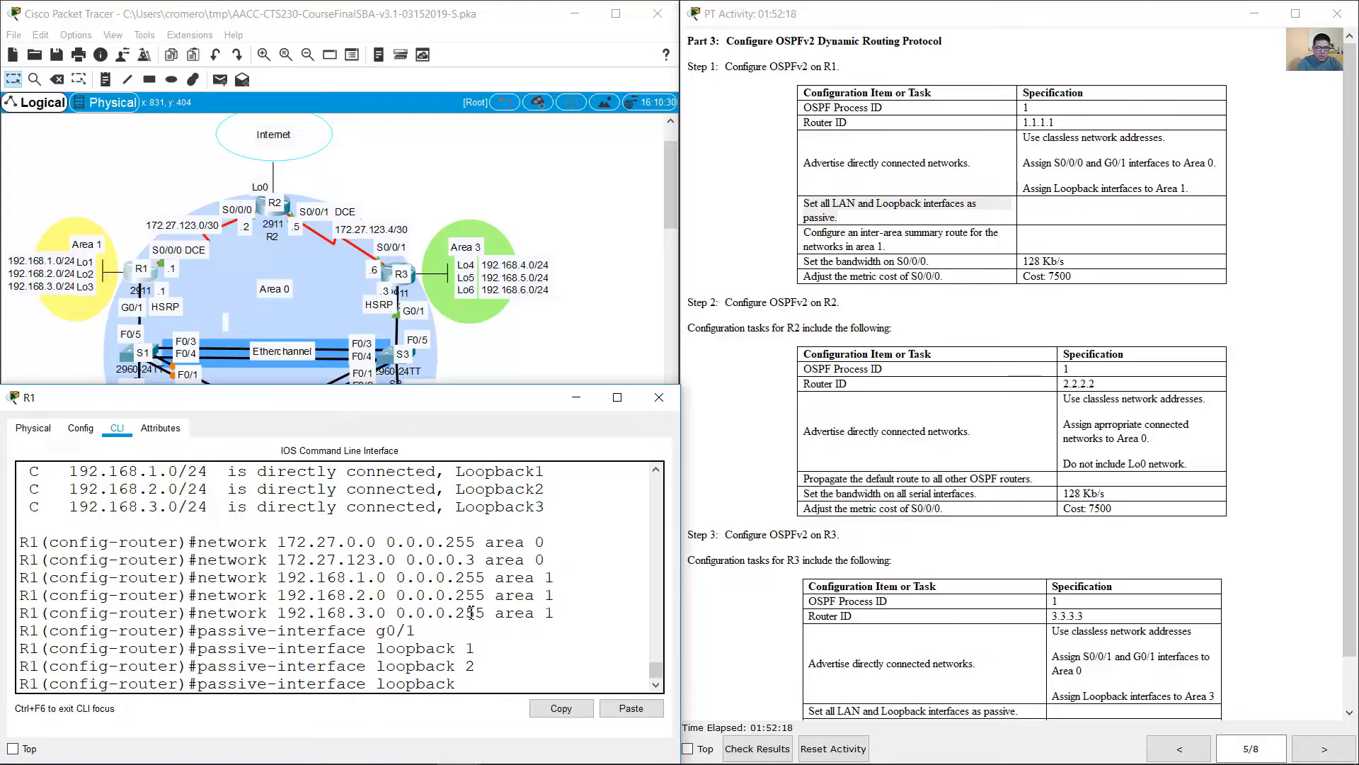
type("3")
key("Return")
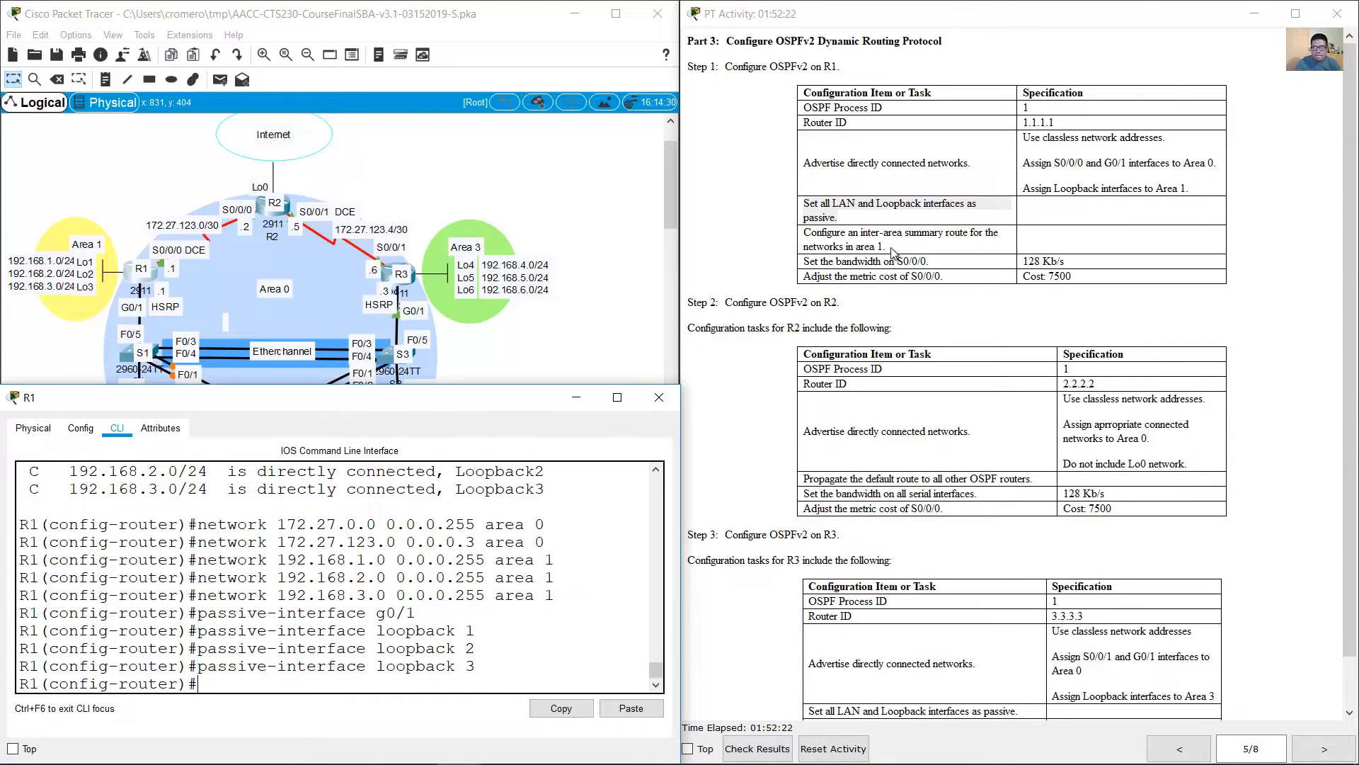
Step: Check the inter-area summary route task and the Area 1 loopback networks in the topology, and return to R1's command line
left_click(893, 253)
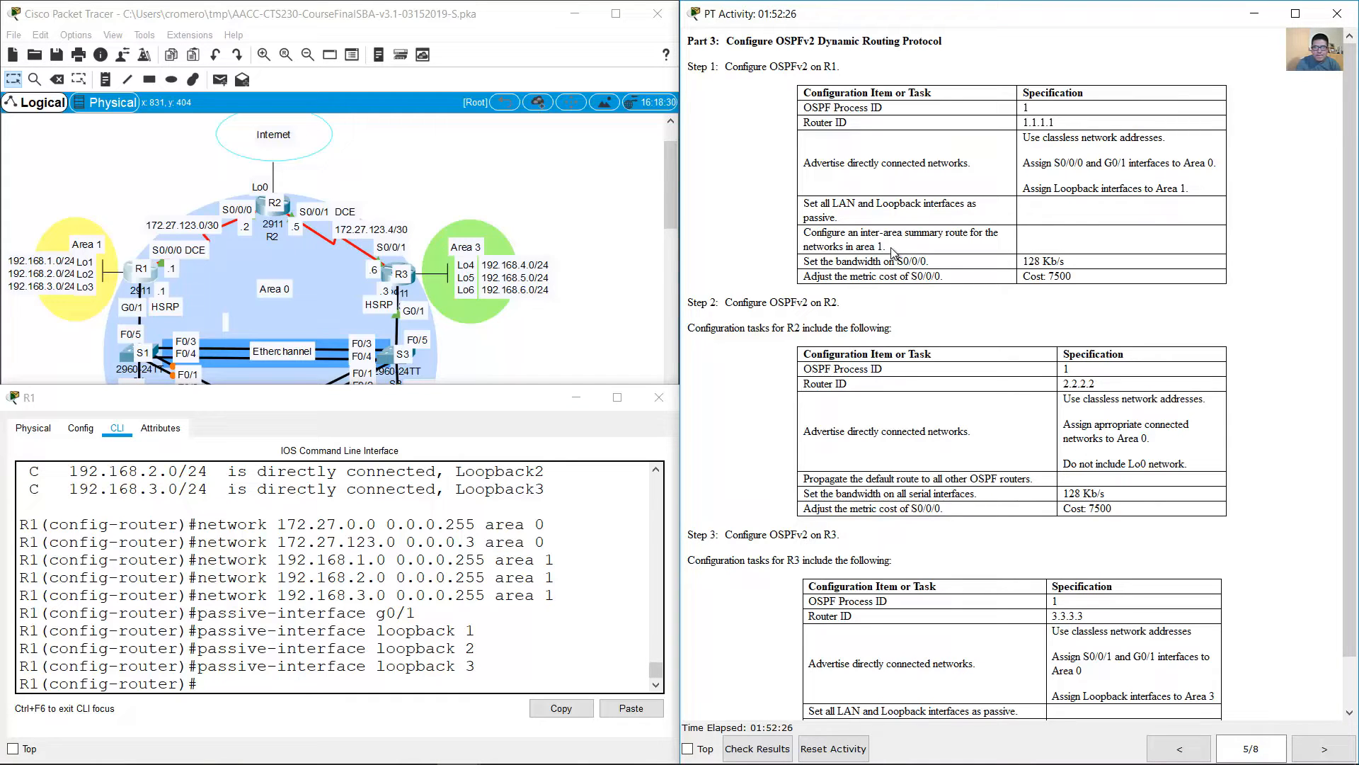
left_click_drag(804, 235, 894, 251)
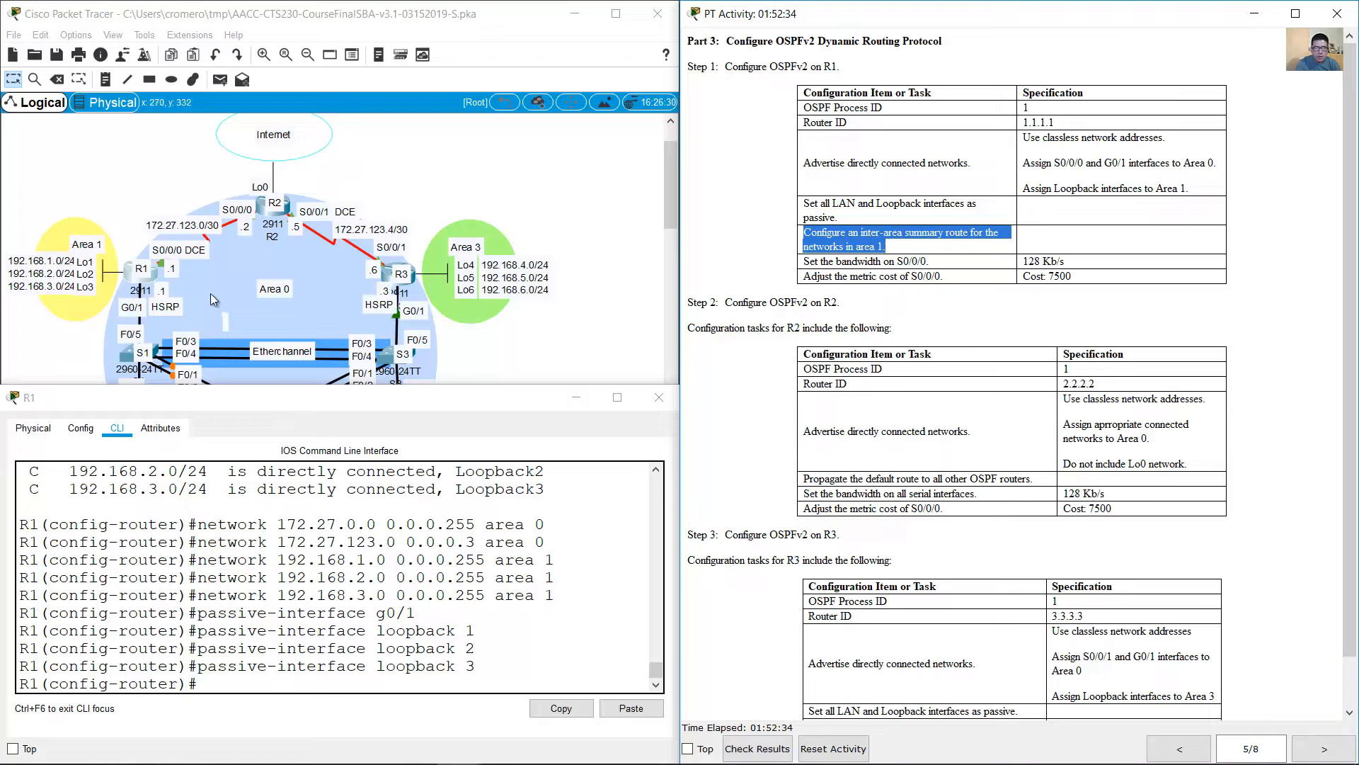
left_click(65, 215)
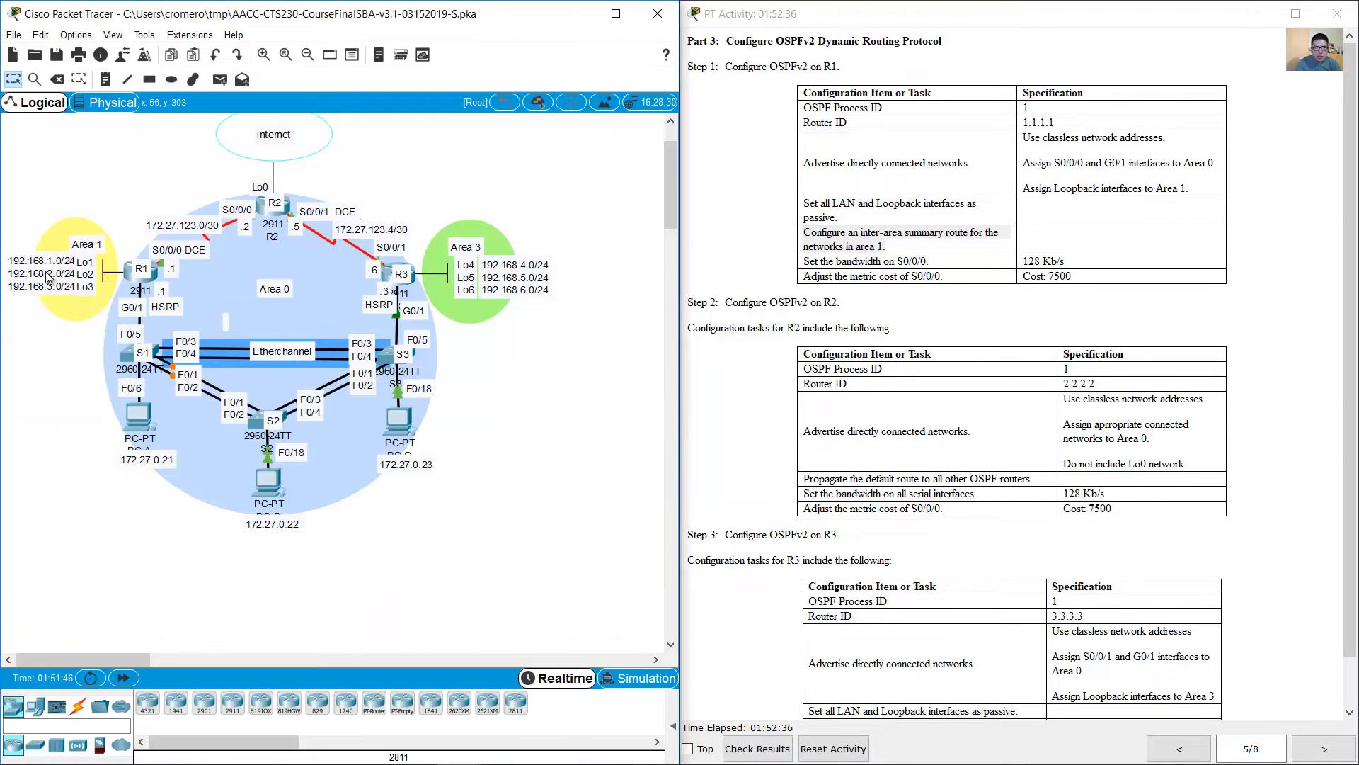
double_click(66, 283)
left_click_drag(66, 283, 5, 257)
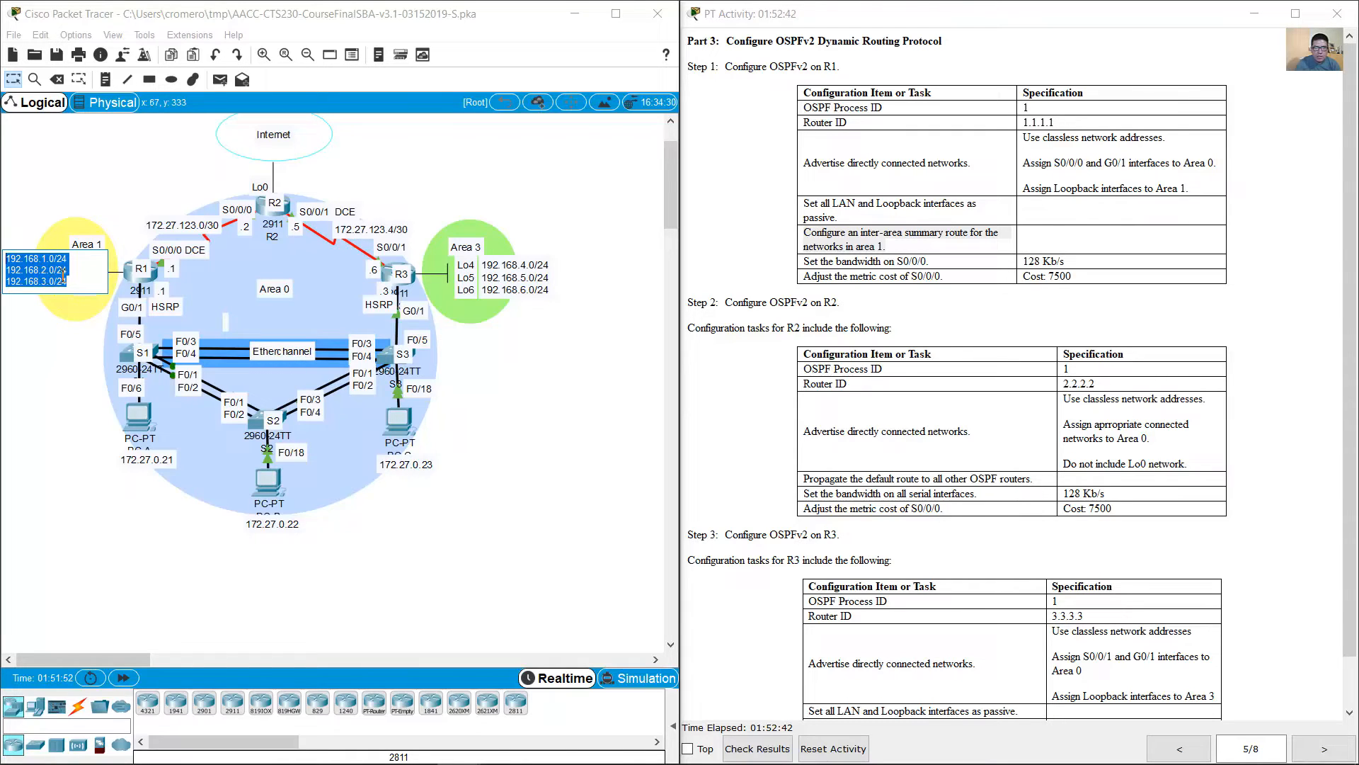
left_click(84, 243)
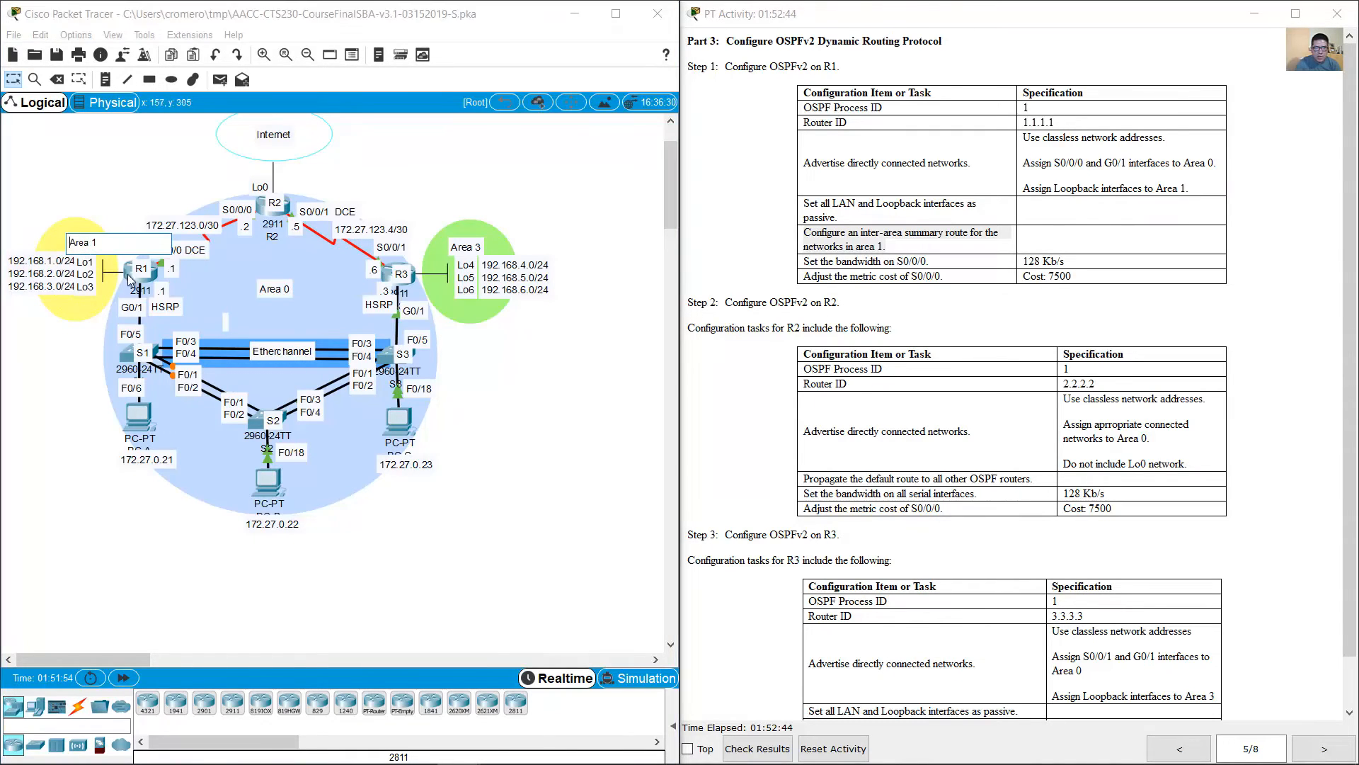
left_click(130, 278)
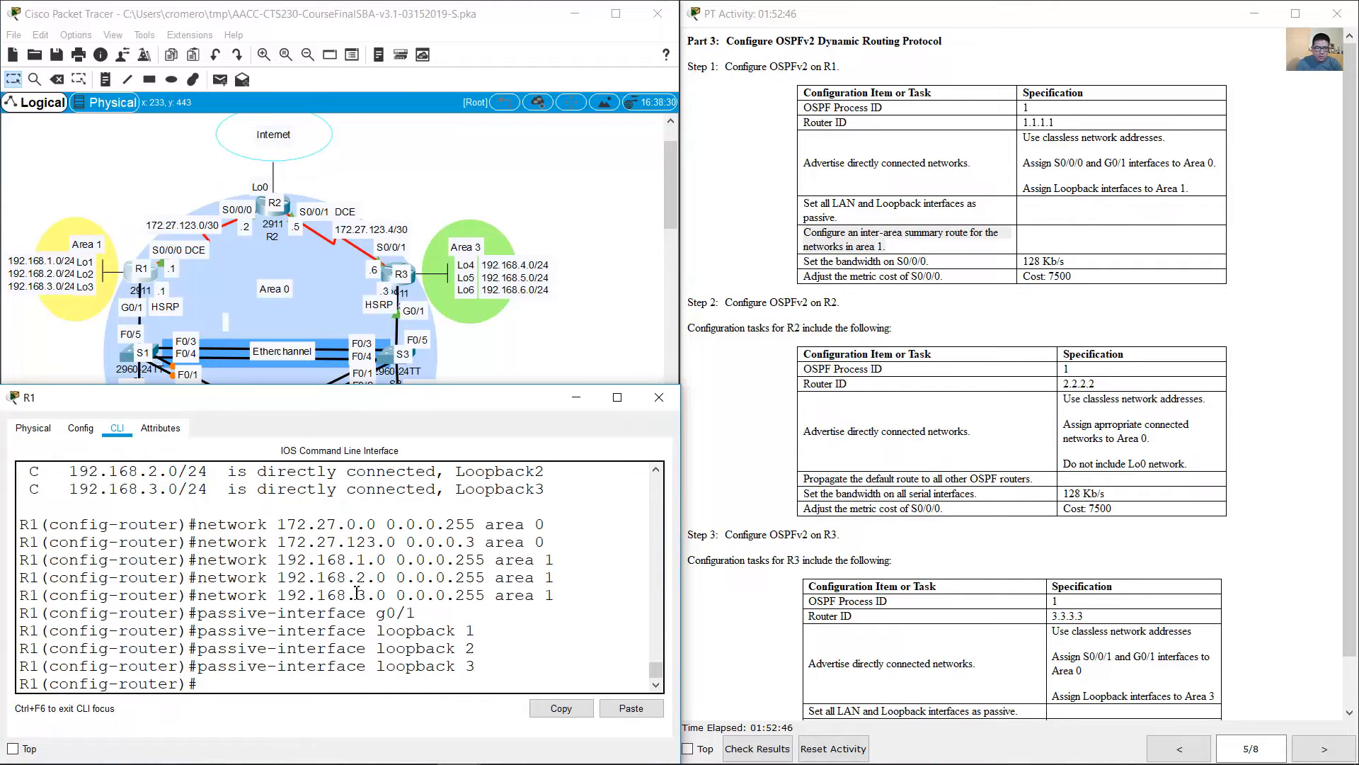
Step: Configure R1's inter-area summary route for area 1 with the range 192.168.0.0 and mask 255.255.252.0
type("area 1")
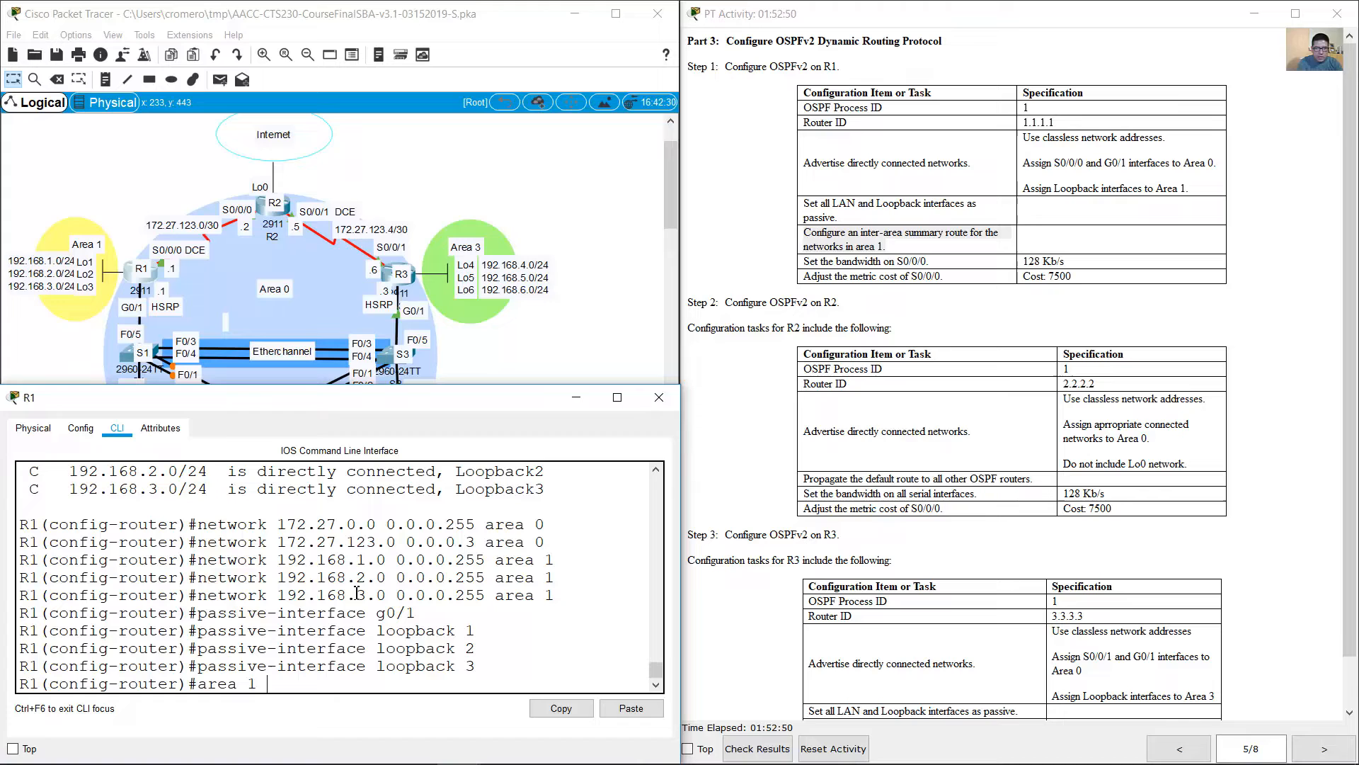
type("range")
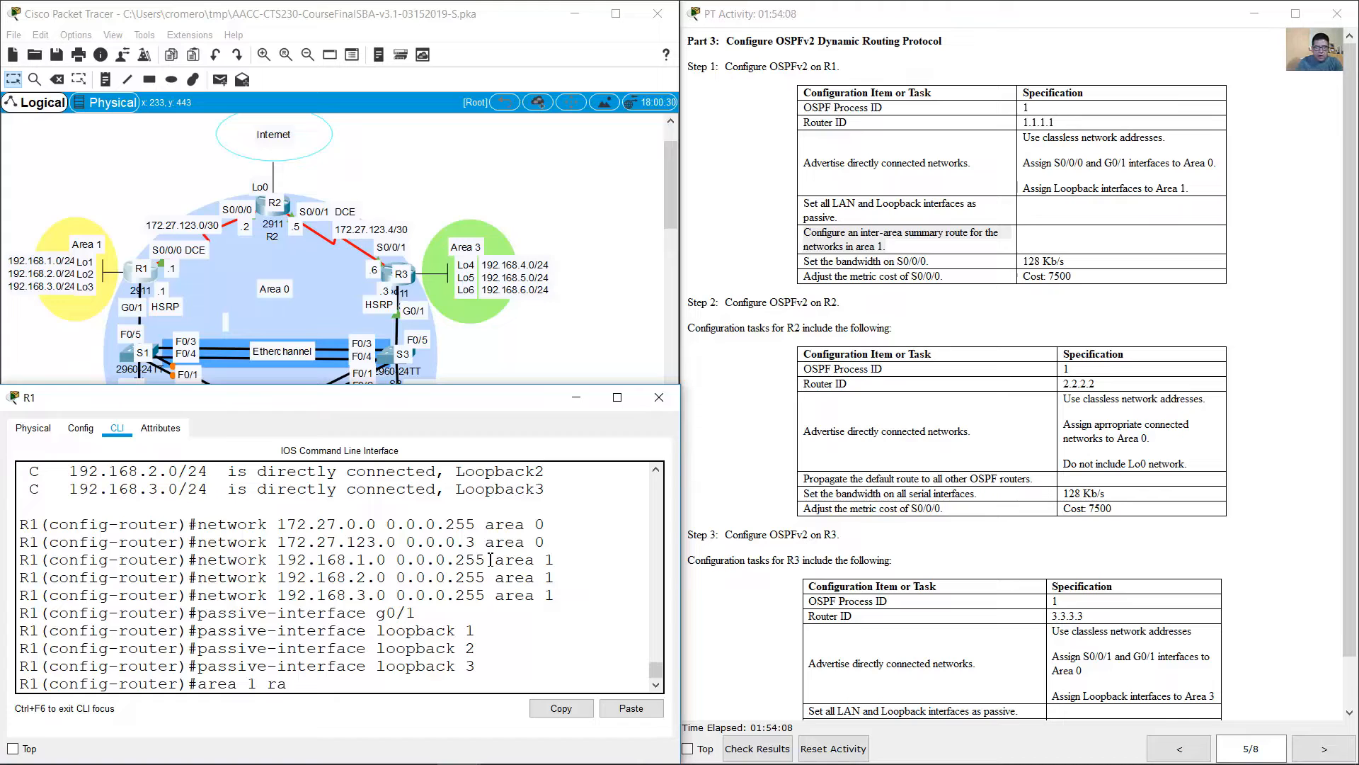
left_click(72, 281)
left_click_drag(83, 283, 2, 259)
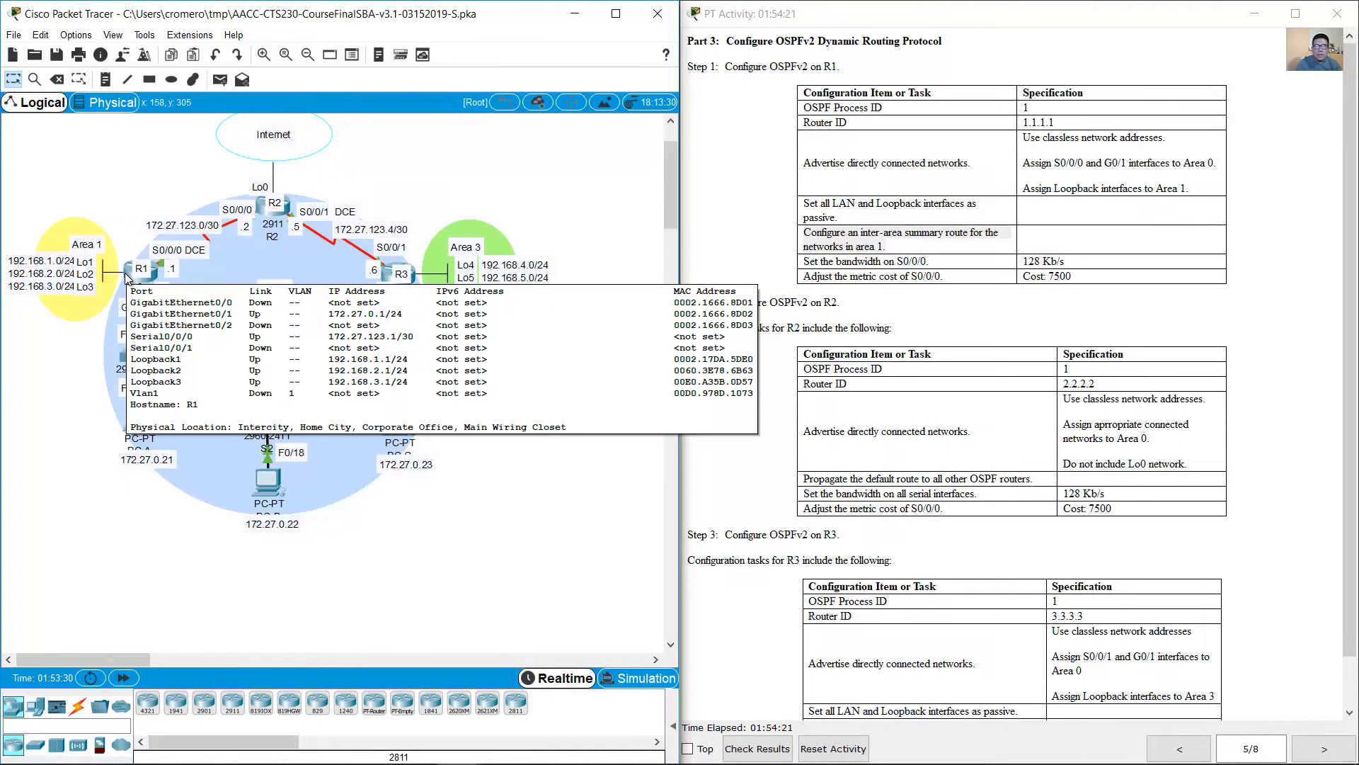
left_click(127, 277)
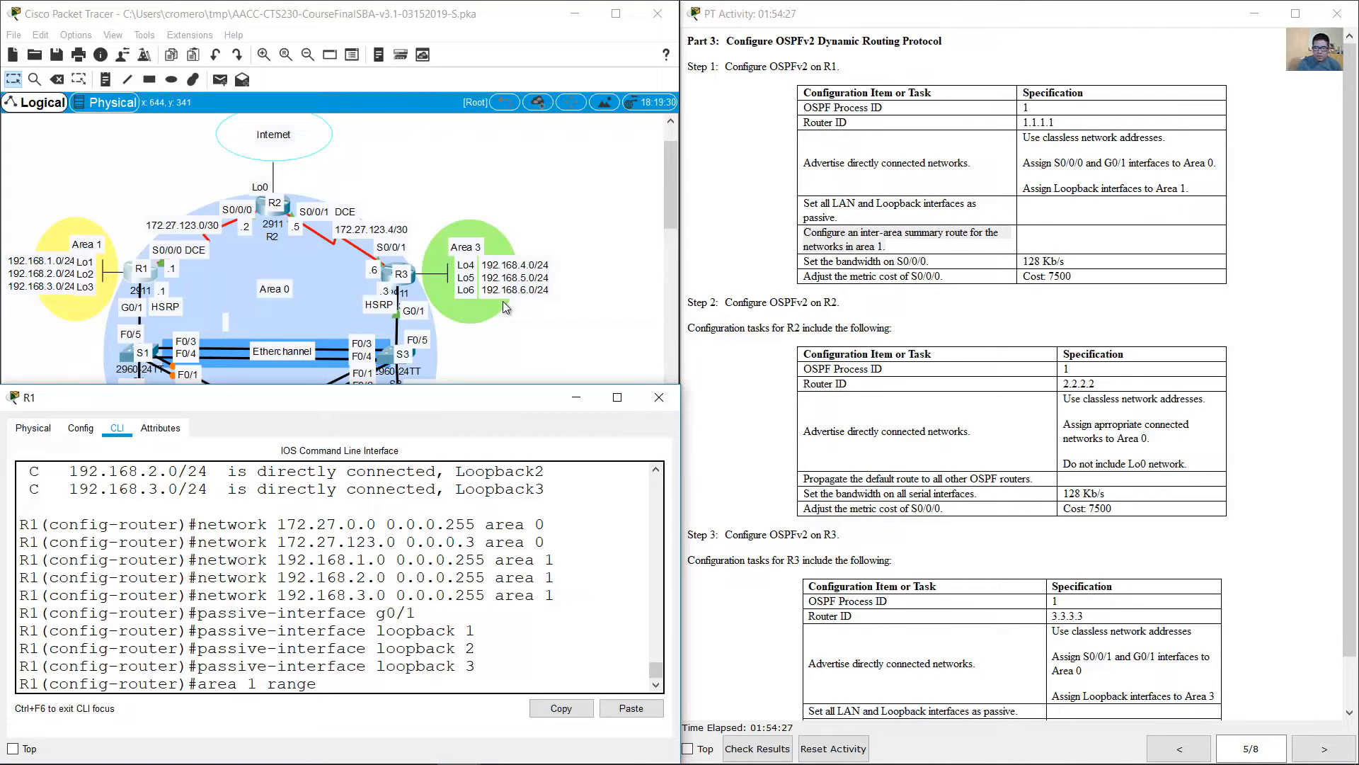
type("192.168.0.0 255")
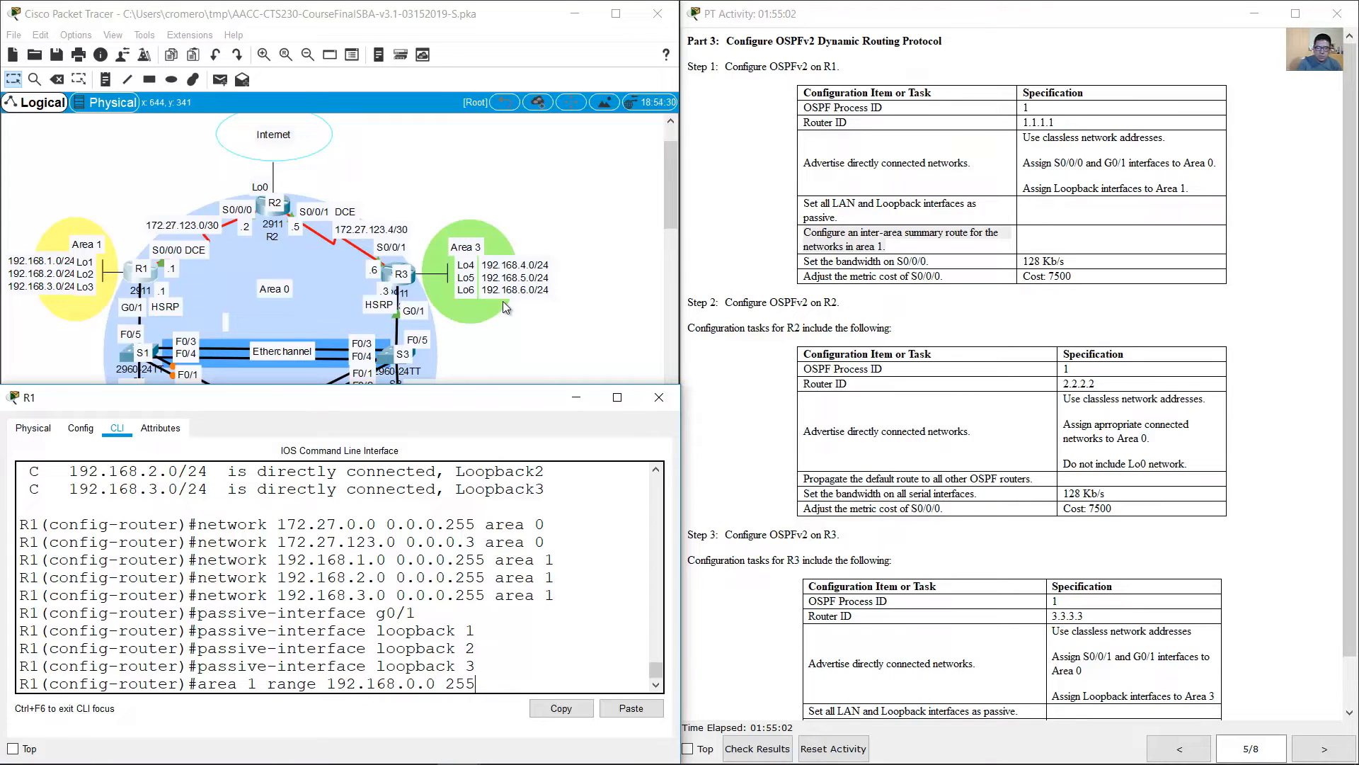
type(".255.252.0")
key("Return")
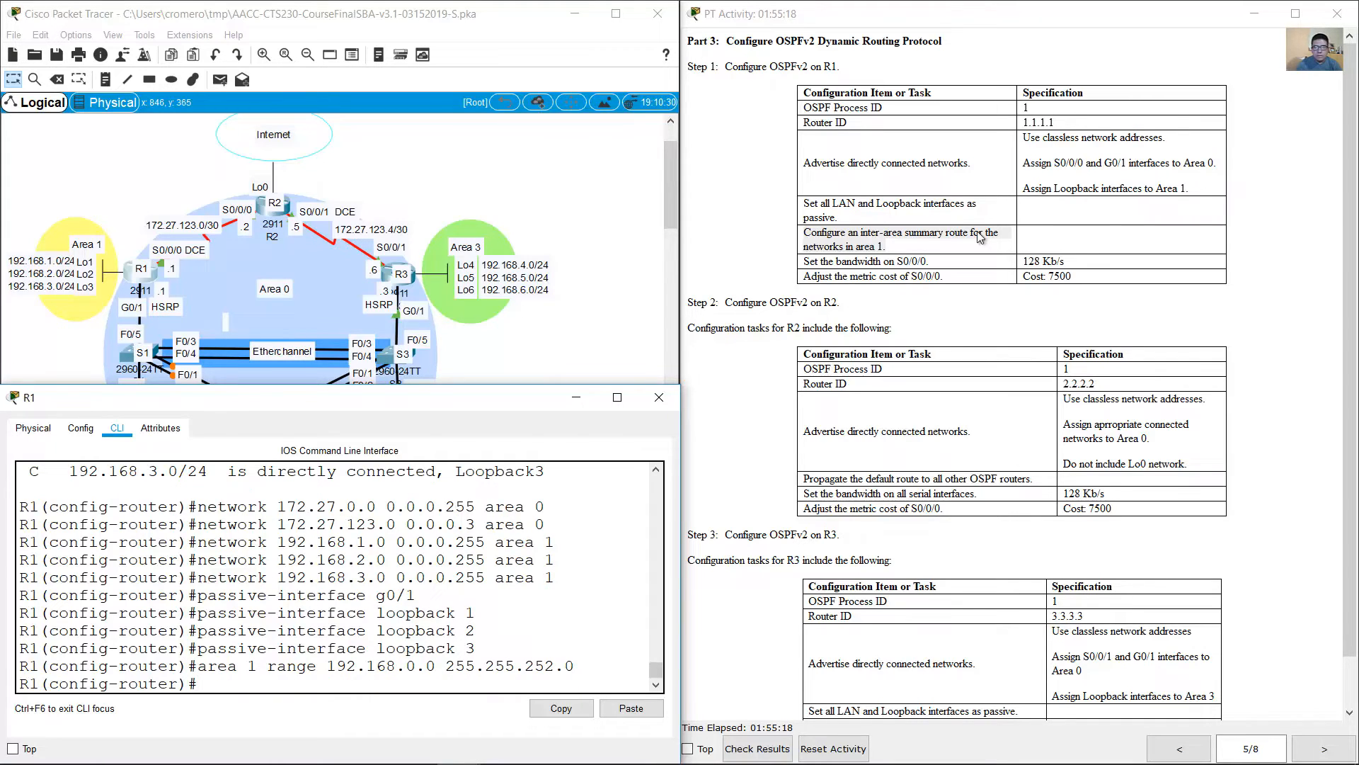
Step: Leave R1's OSPF router configuration and set the bandwidth of interface S0/0/0 to 128 Kb/s
left_click_drag(808, 264, 939, 259)
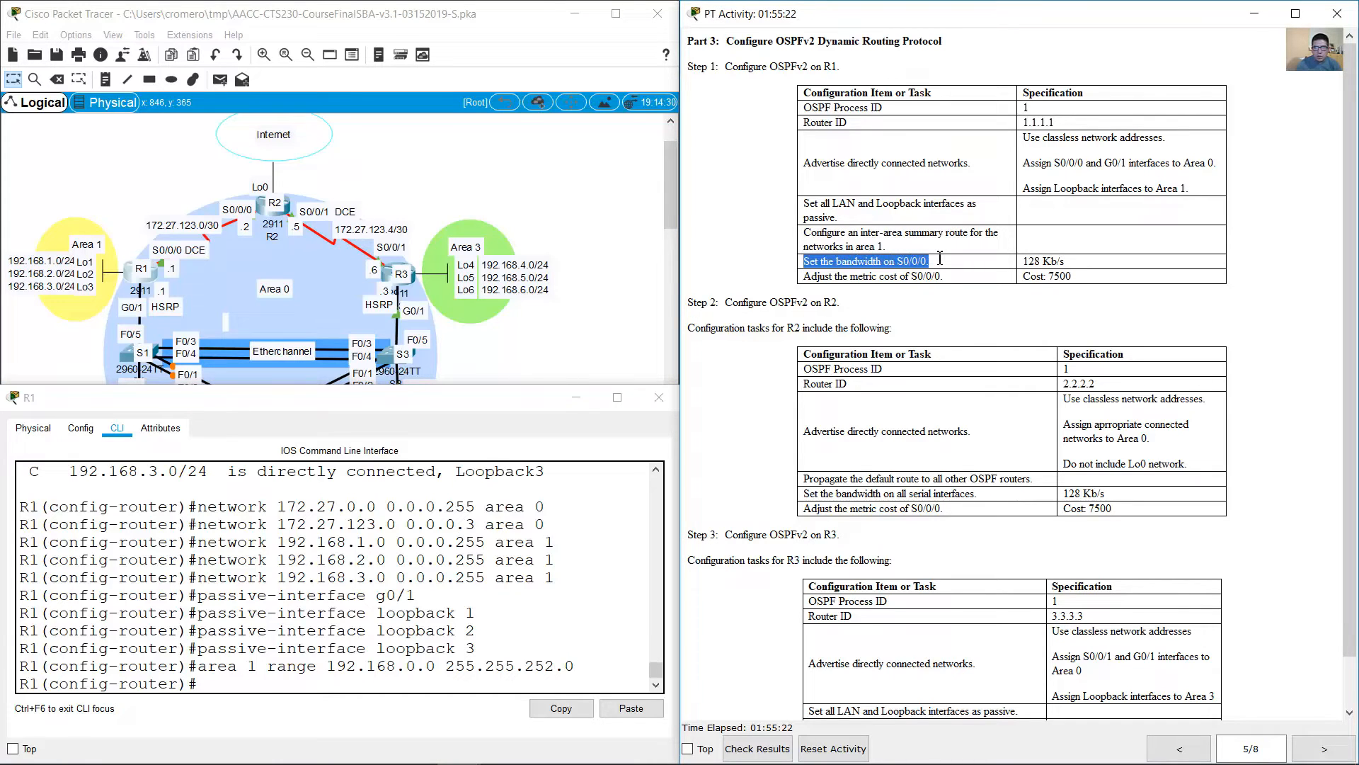
left_click(567, 566)
type("ex")
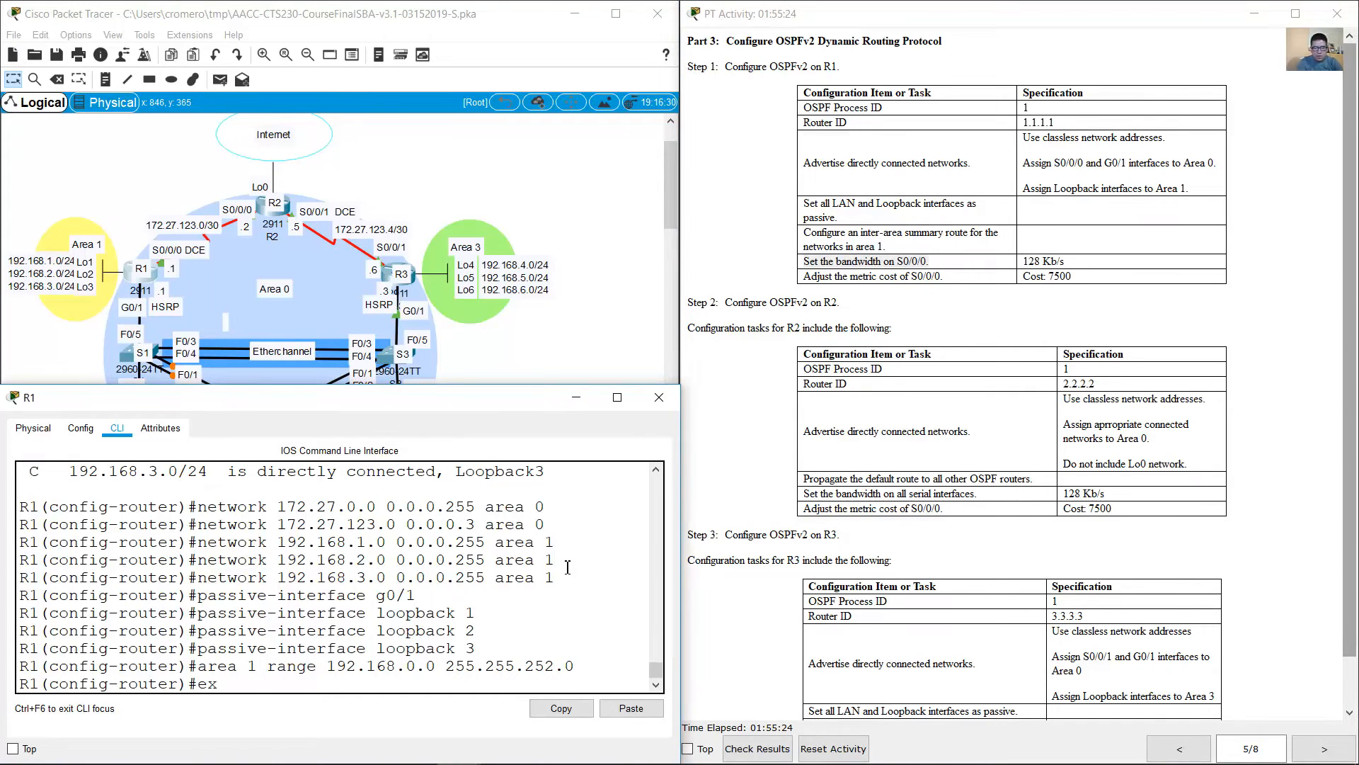
type("it")
key("Return")
type("int ")
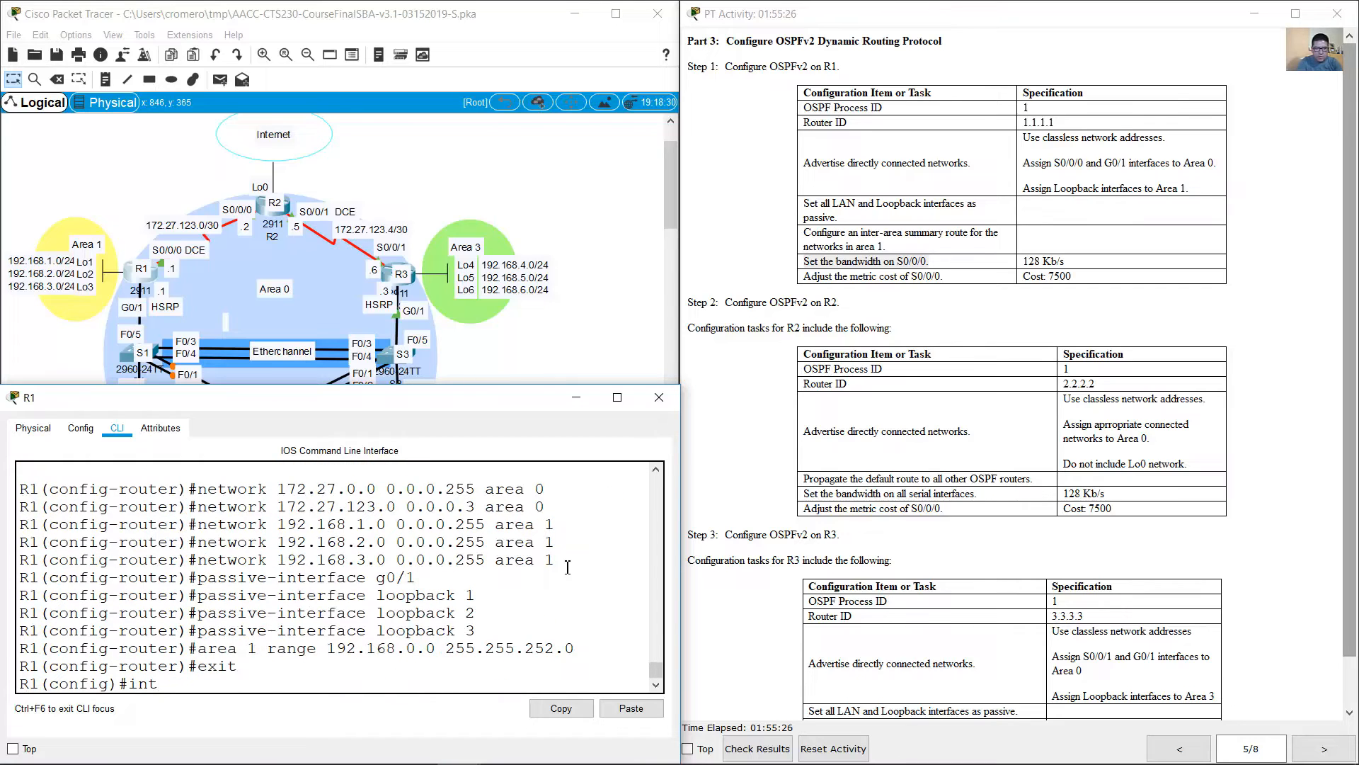
type("s0/0/0")
key("Return")
type("bandwith")
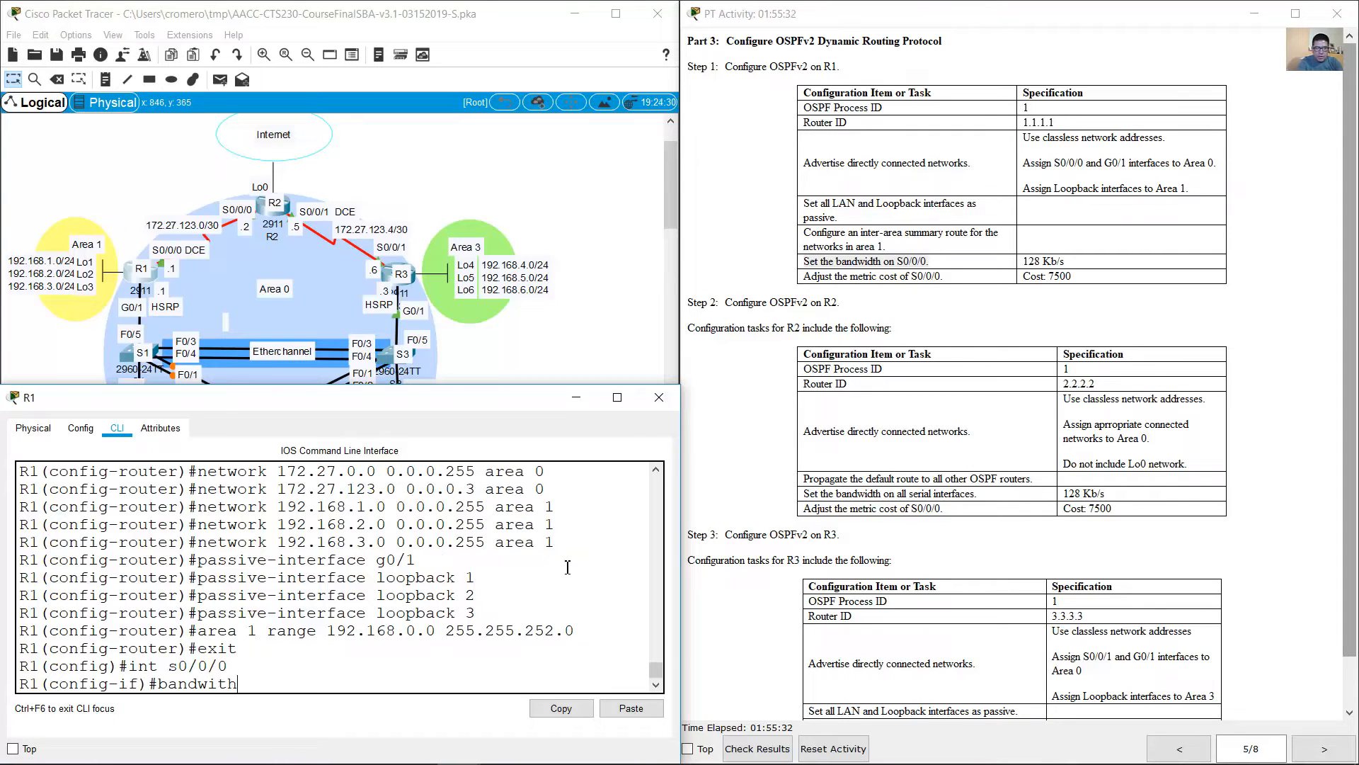
key("BackSpace")
key("BackSpace")
type("dth 12")
type("8")
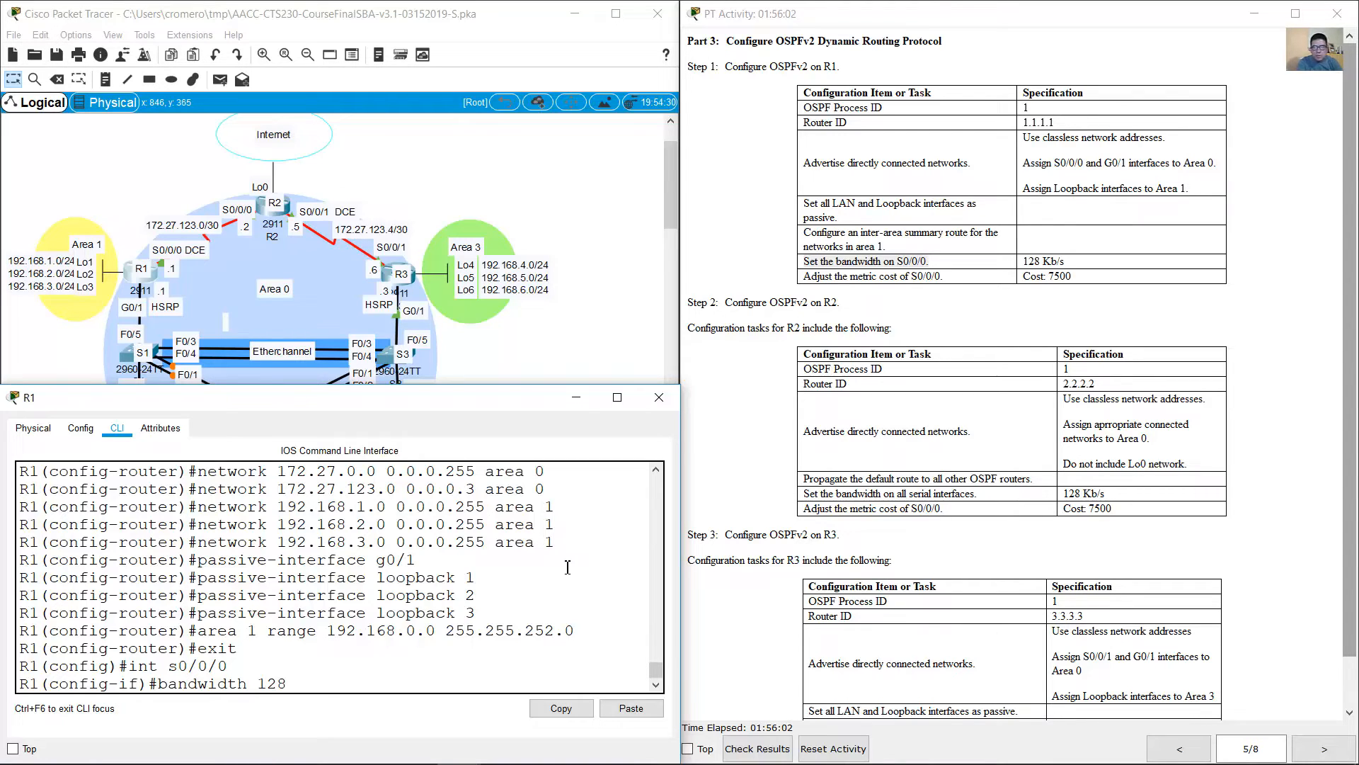
key("Return")
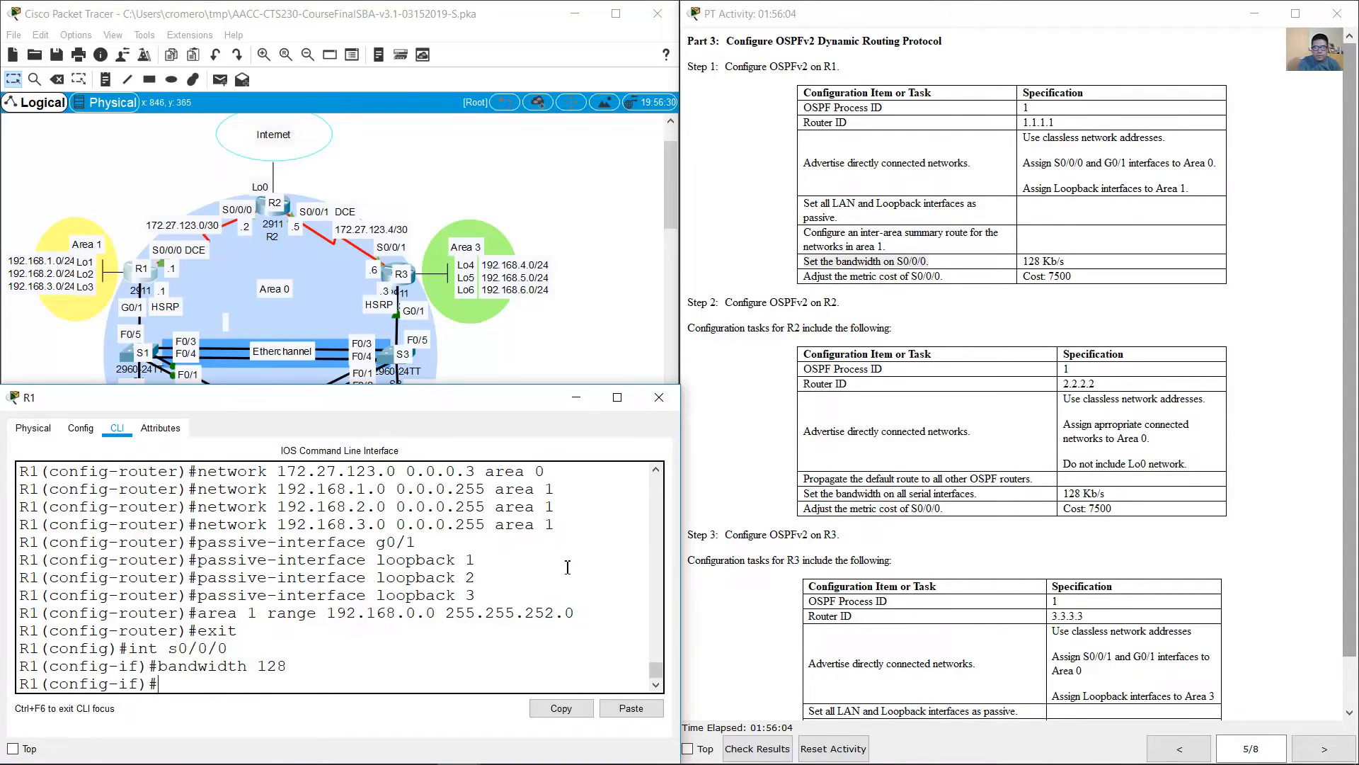
Step: Check the metric cost task and set the OSPF cost of R1's S0/0/0 interface to 7500
left_click(825, 279)
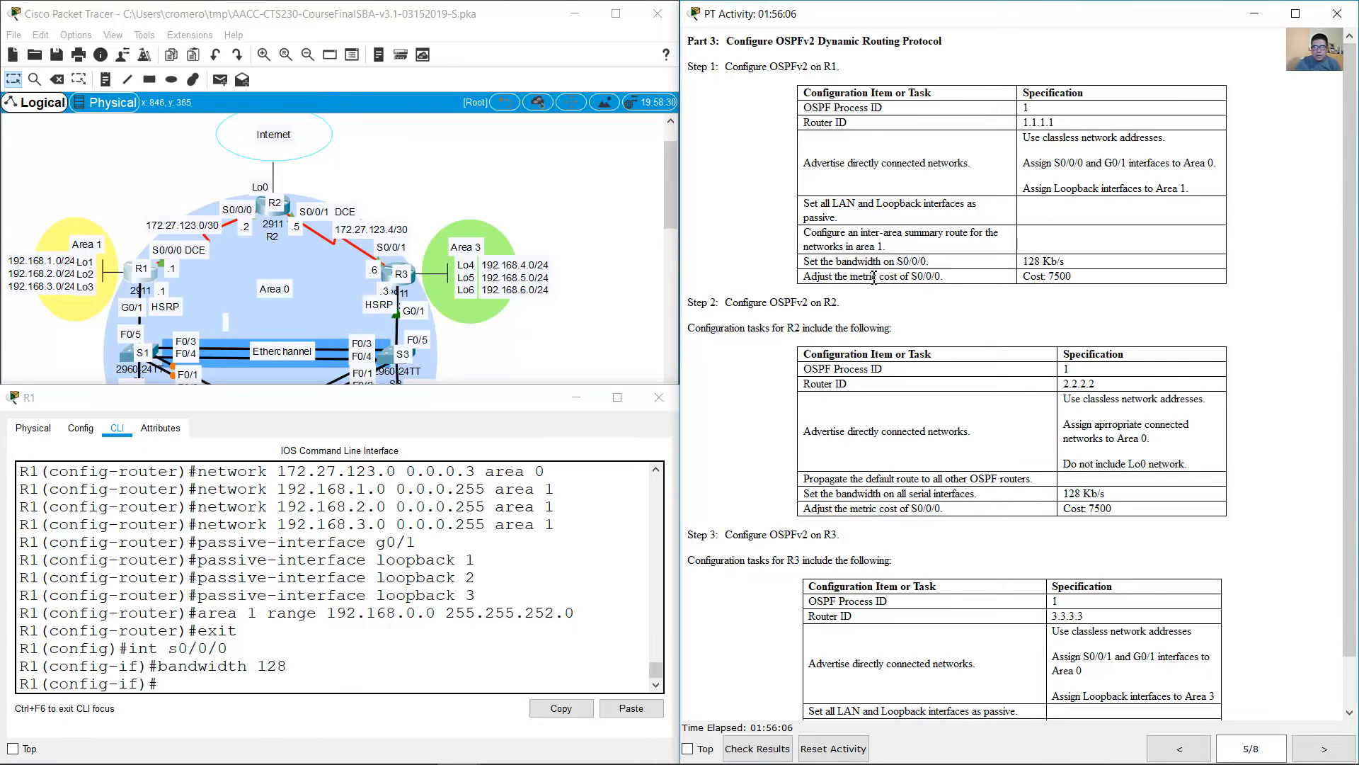
left_click_drag(863, 277, 1071, 277)
left_click(424, 604)
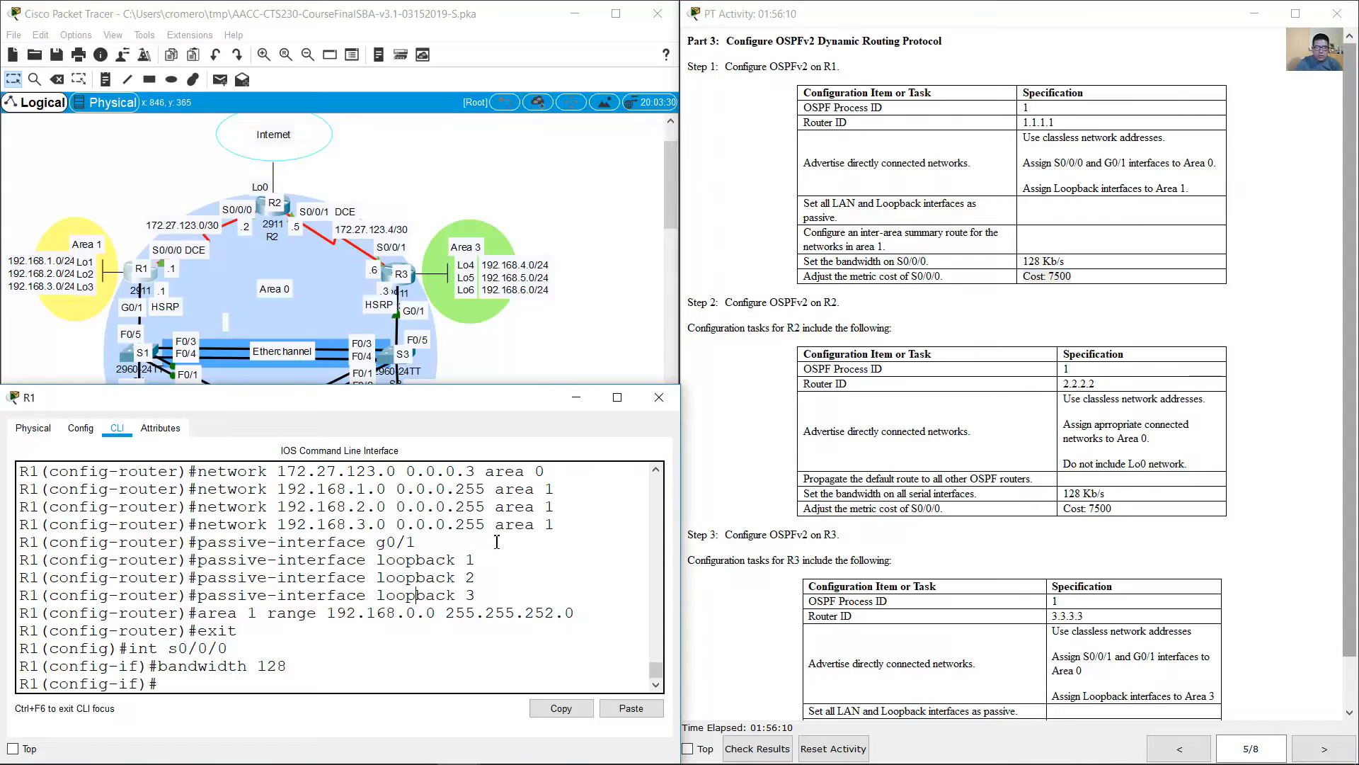
left_click_drag(235, 649, 127, 649)
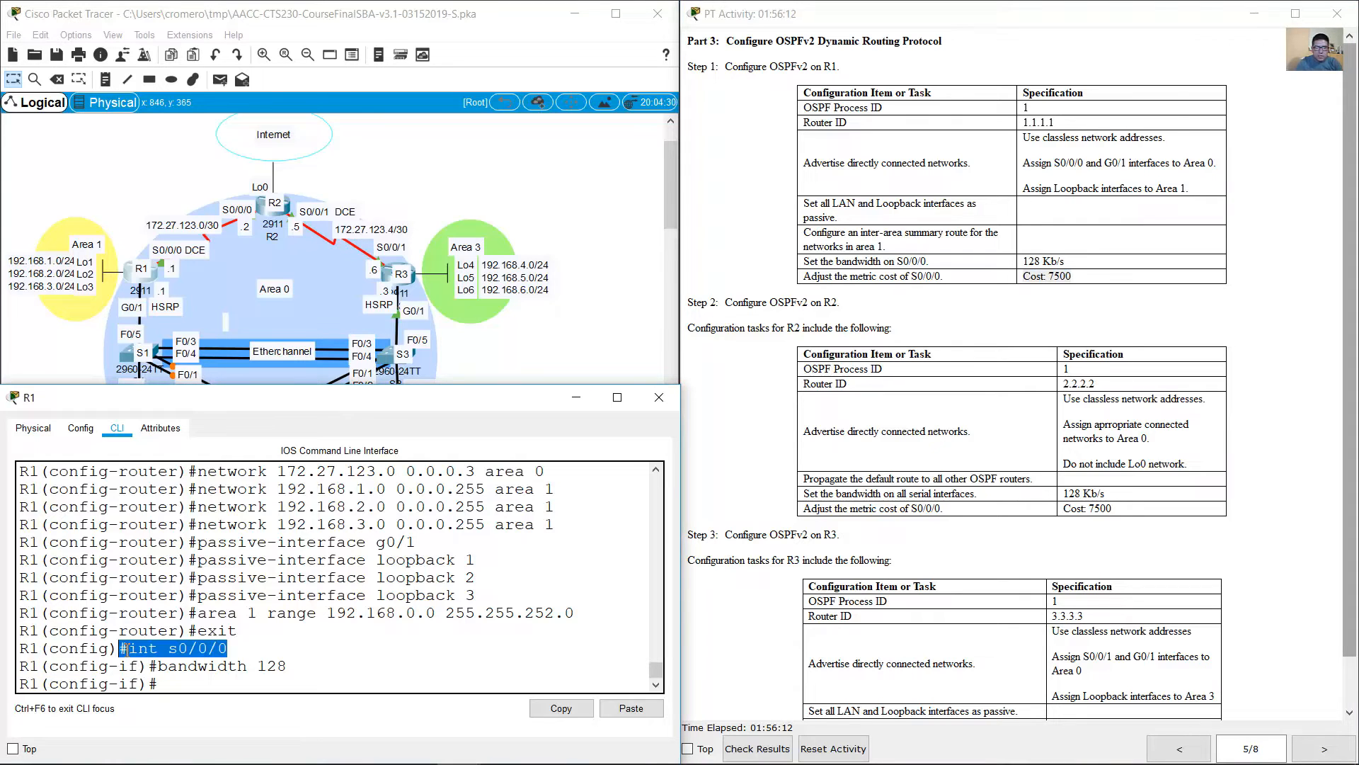
left_click(266, 673)
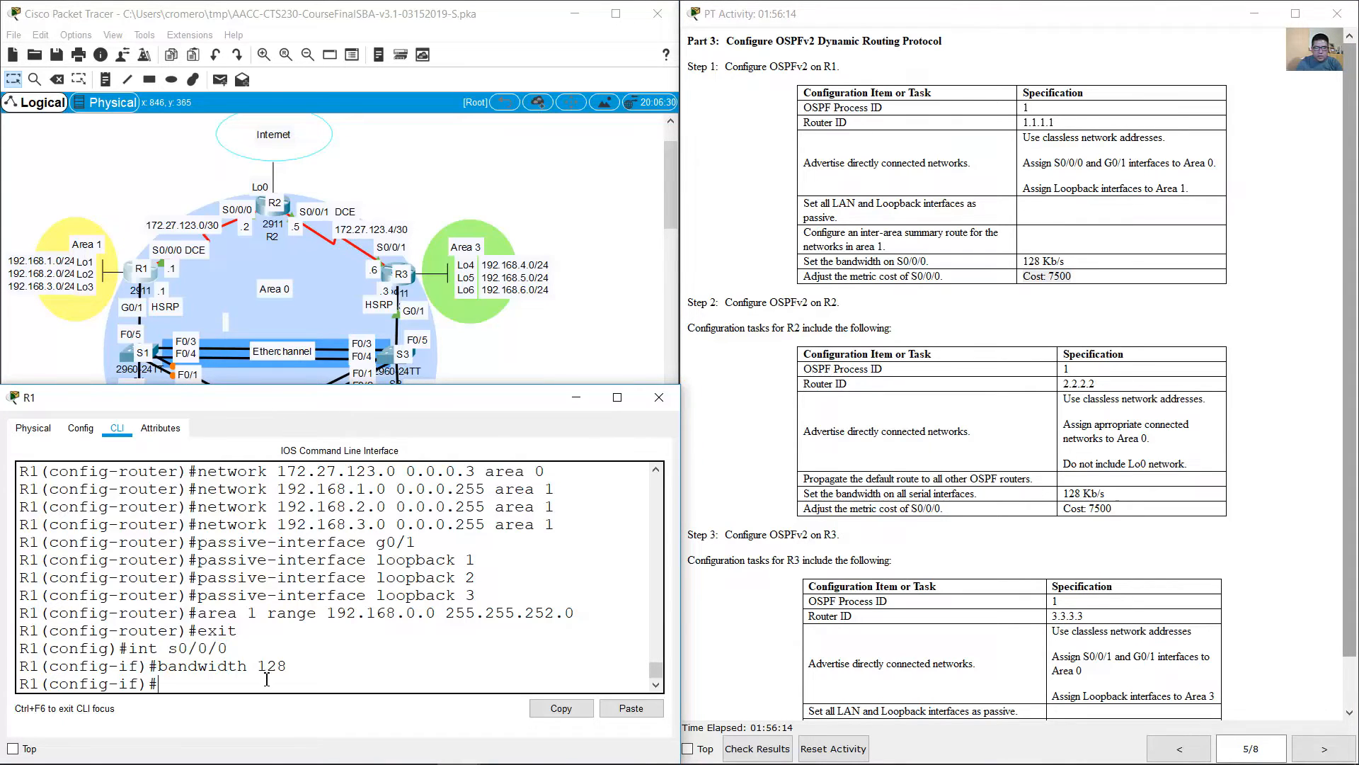
type("ip ospf cost 7500")
key("Return")
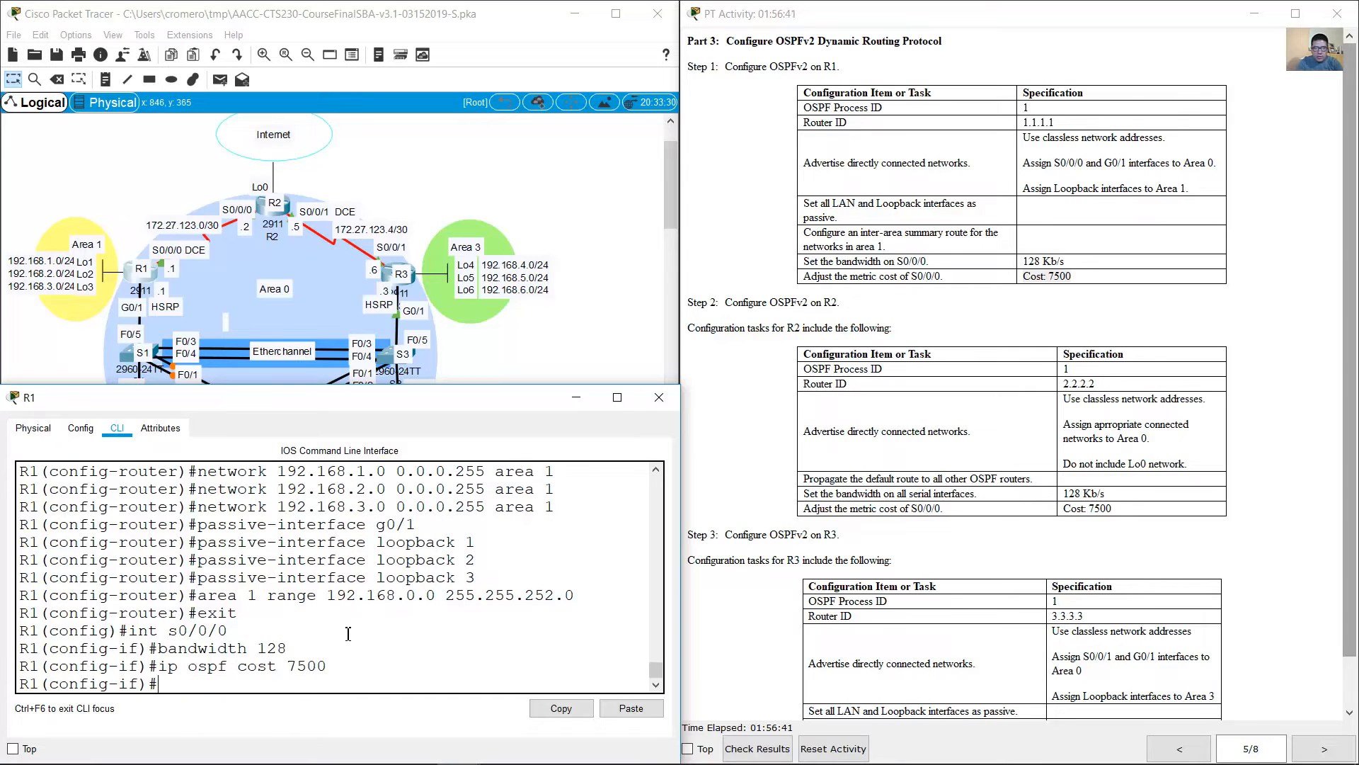
Step: Open R2's command line for the OSPFv2 tasks of Step 2 and enter global configuration mode
left_click(939, 306)
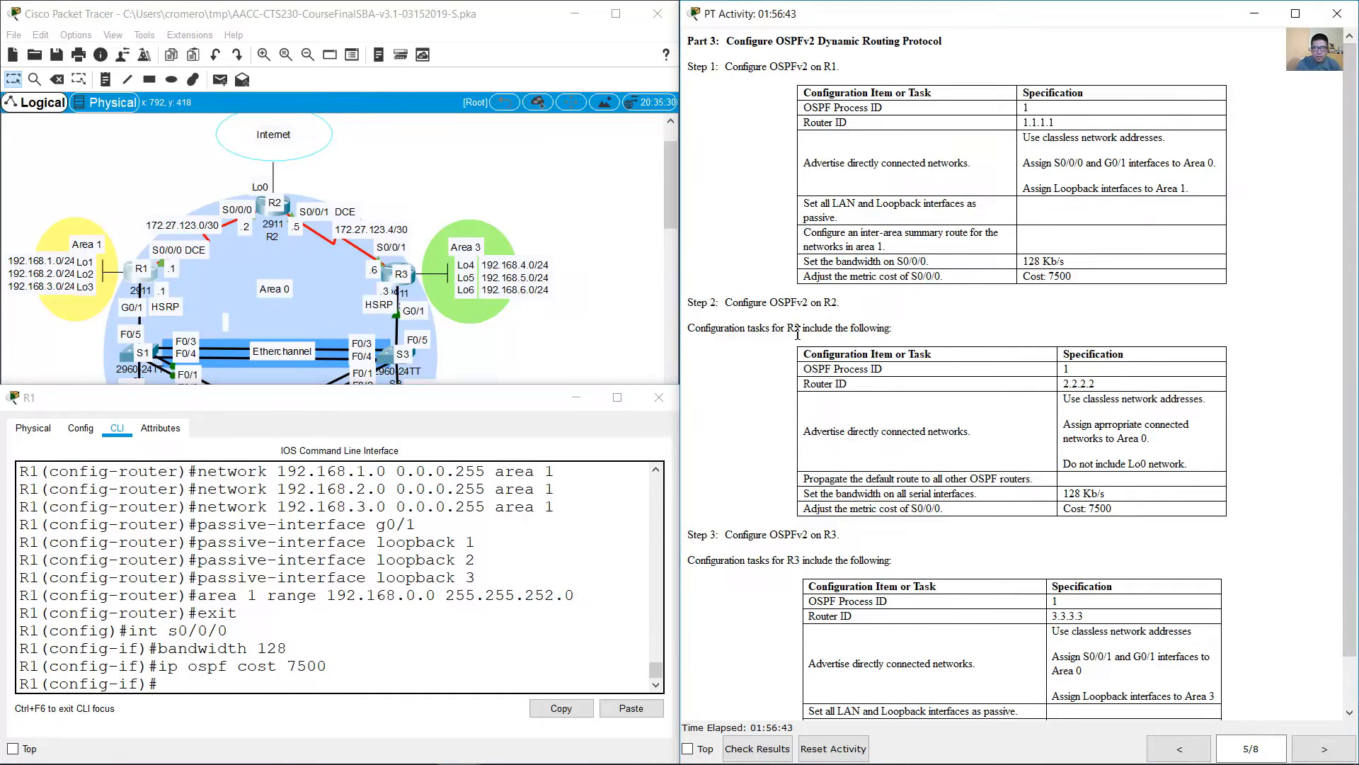
left_click_drag(734, 306, 846, 306)
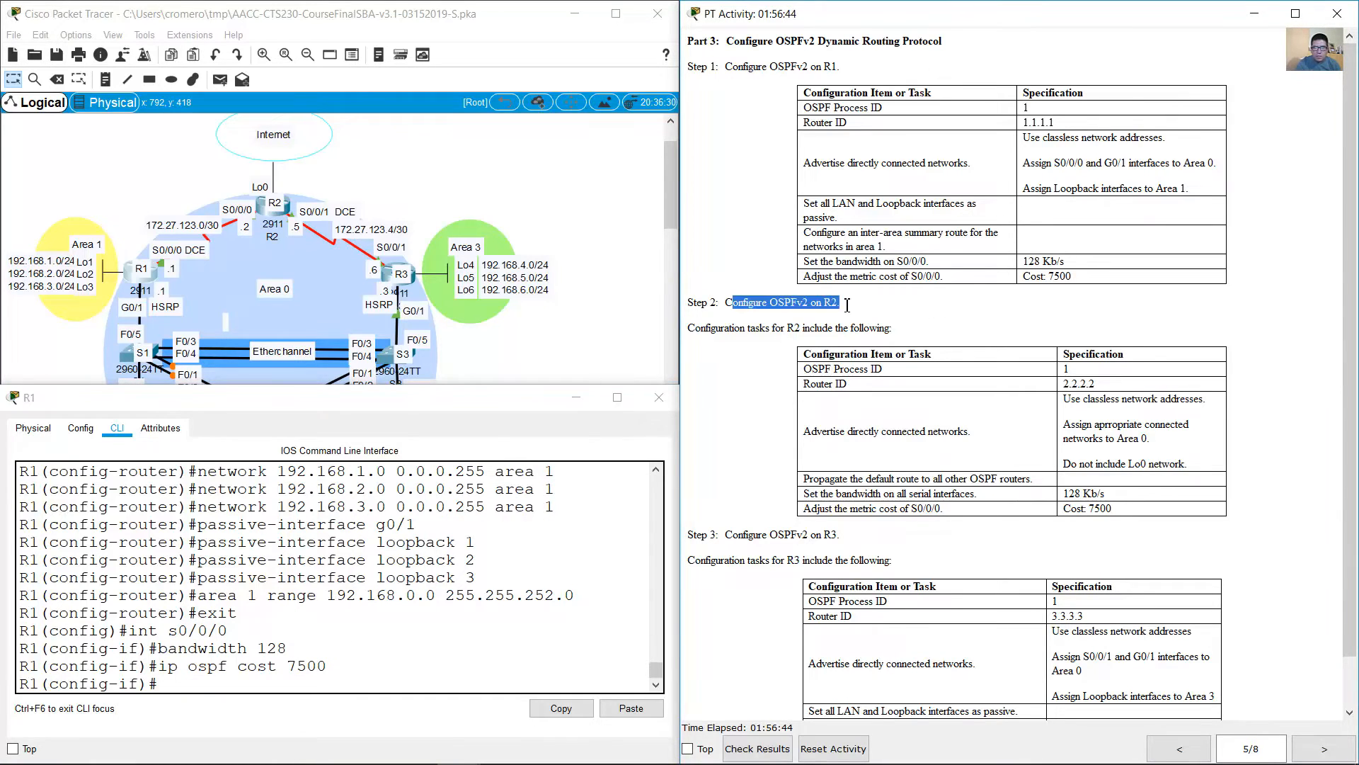
left_click(568, 328)
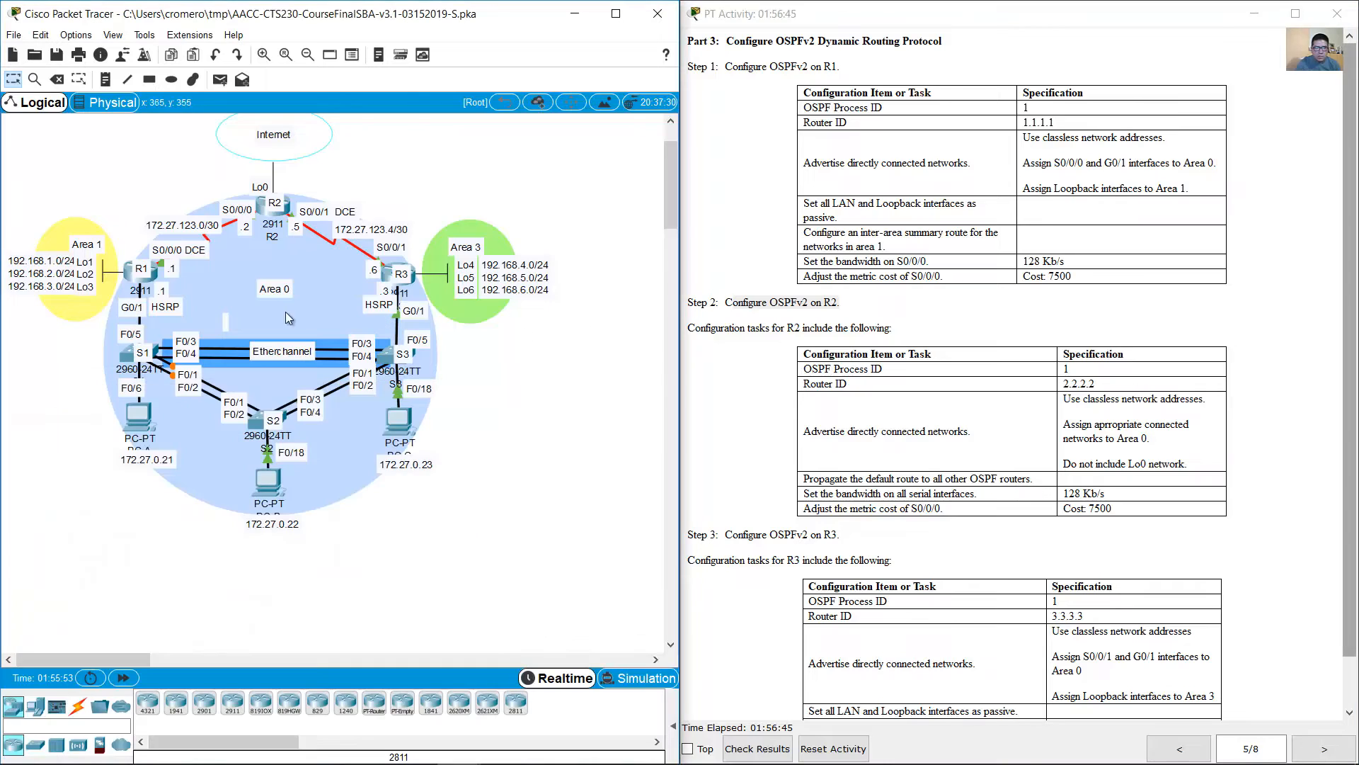
left_click(262, 207)
key("Return")
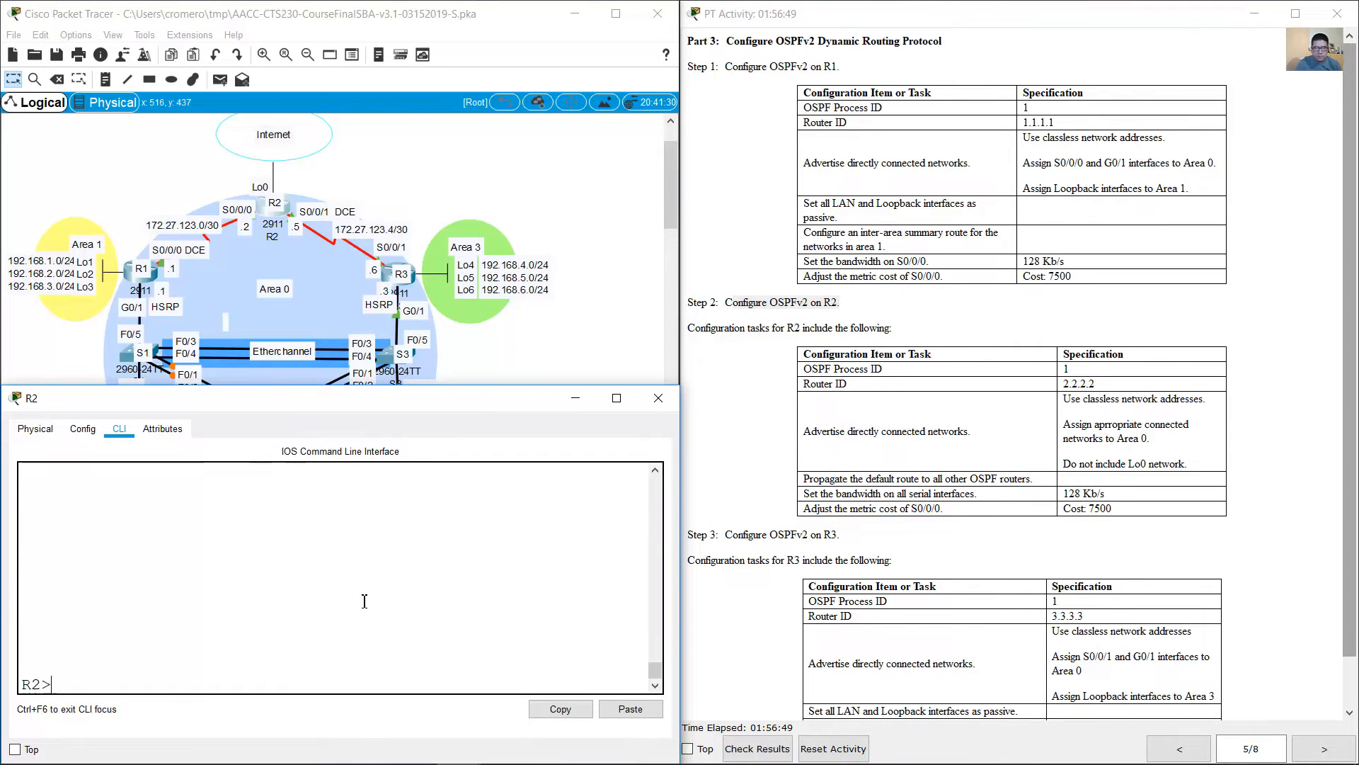
type("en")
key("Return")
type("conf term")
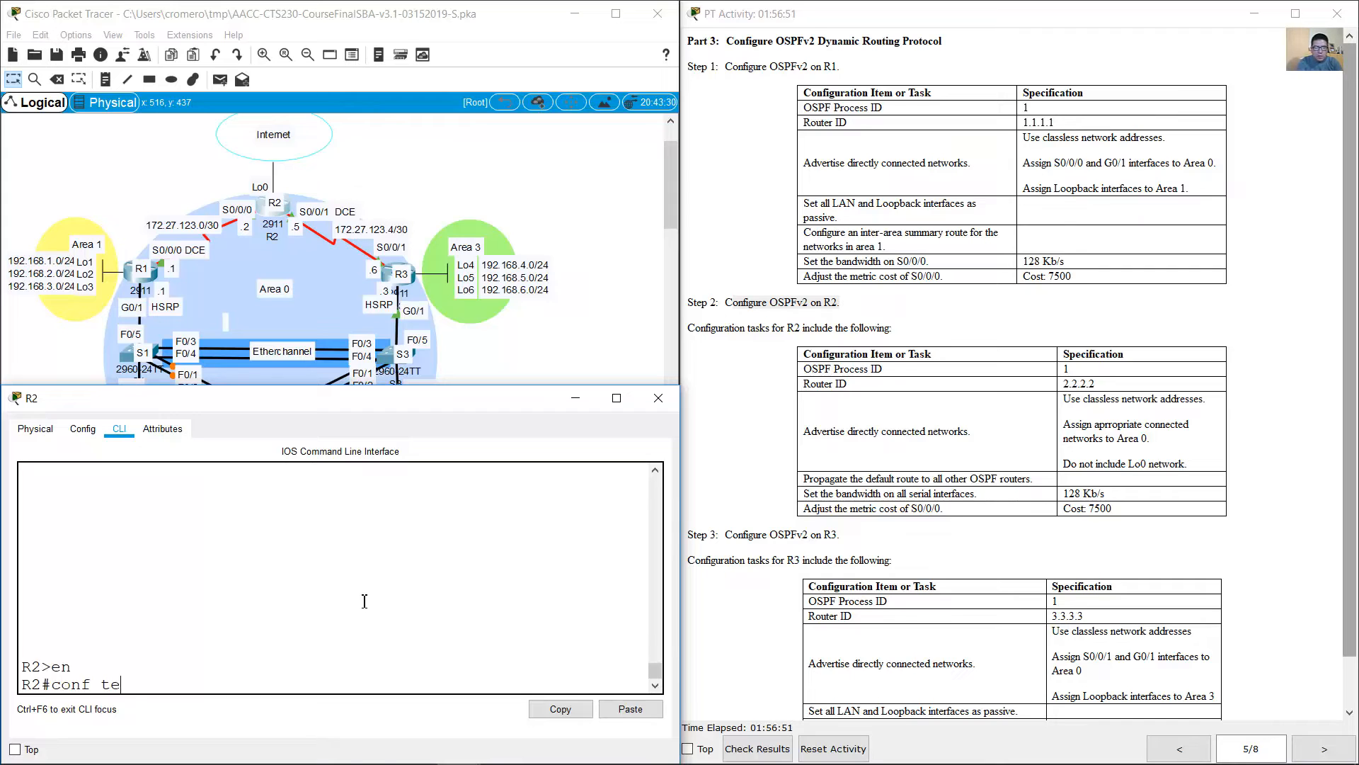
key("Return")
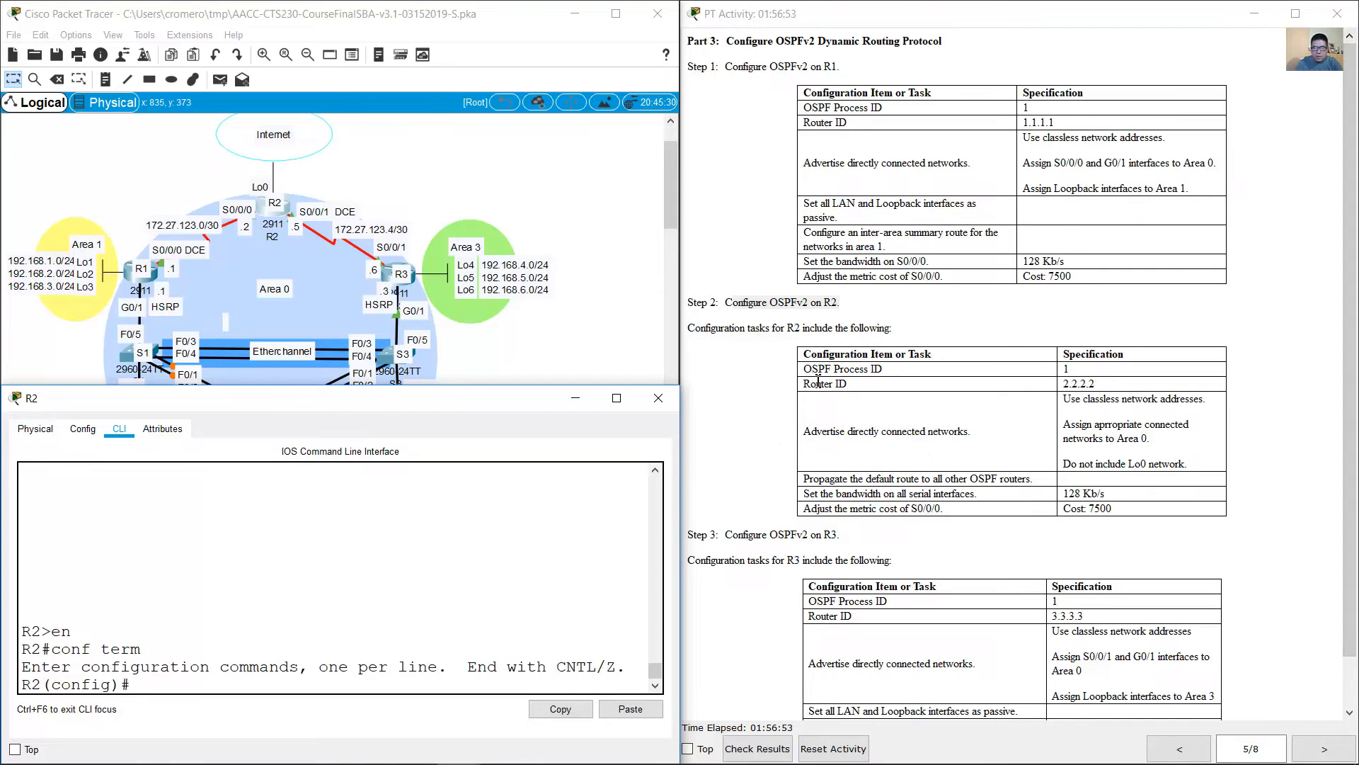
Step: Start OSPF process 1 on R2 and assign it the router ID 2.2.2.2
left_click(883, 382)
left_click_drag(884, 381, 885, 368)
left_click(461, 586)
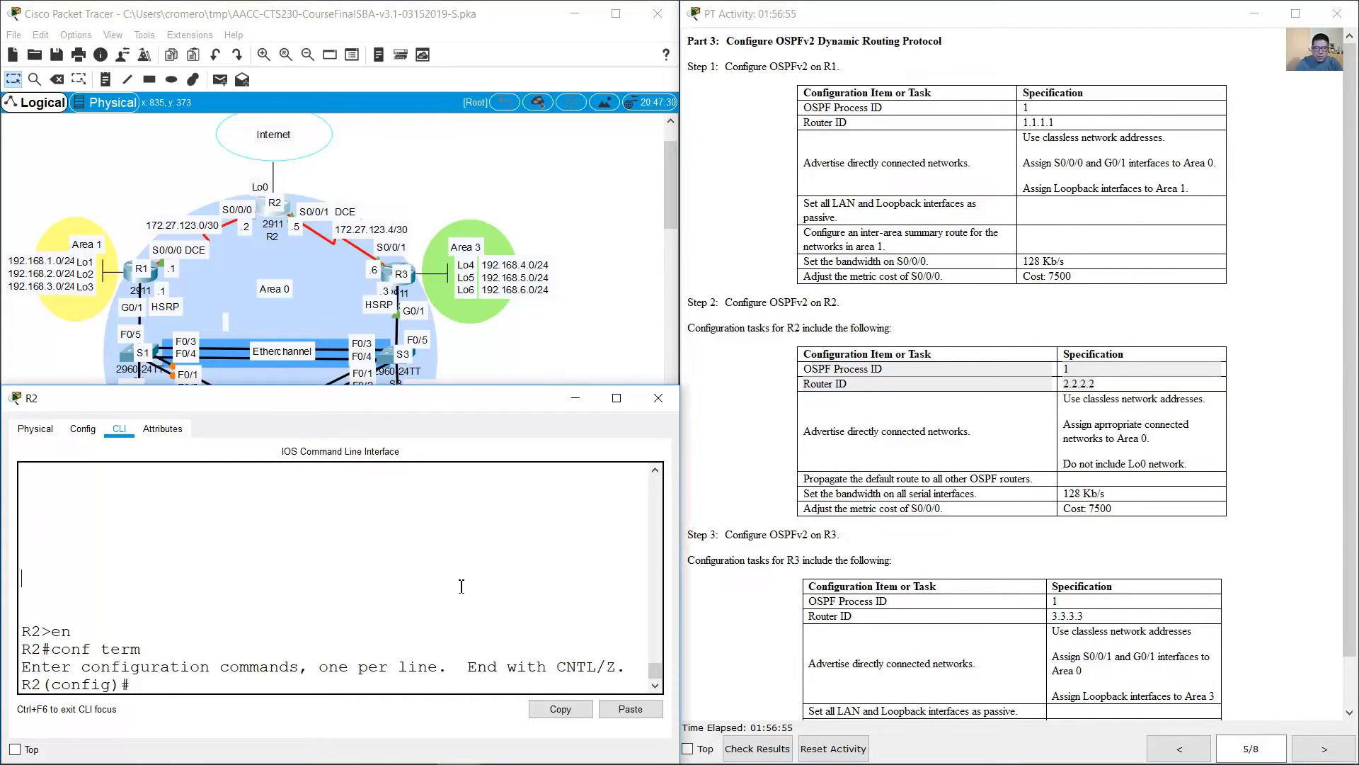
type("router ospf 1")
key("Return")
type("router-id 2.2.2.2")
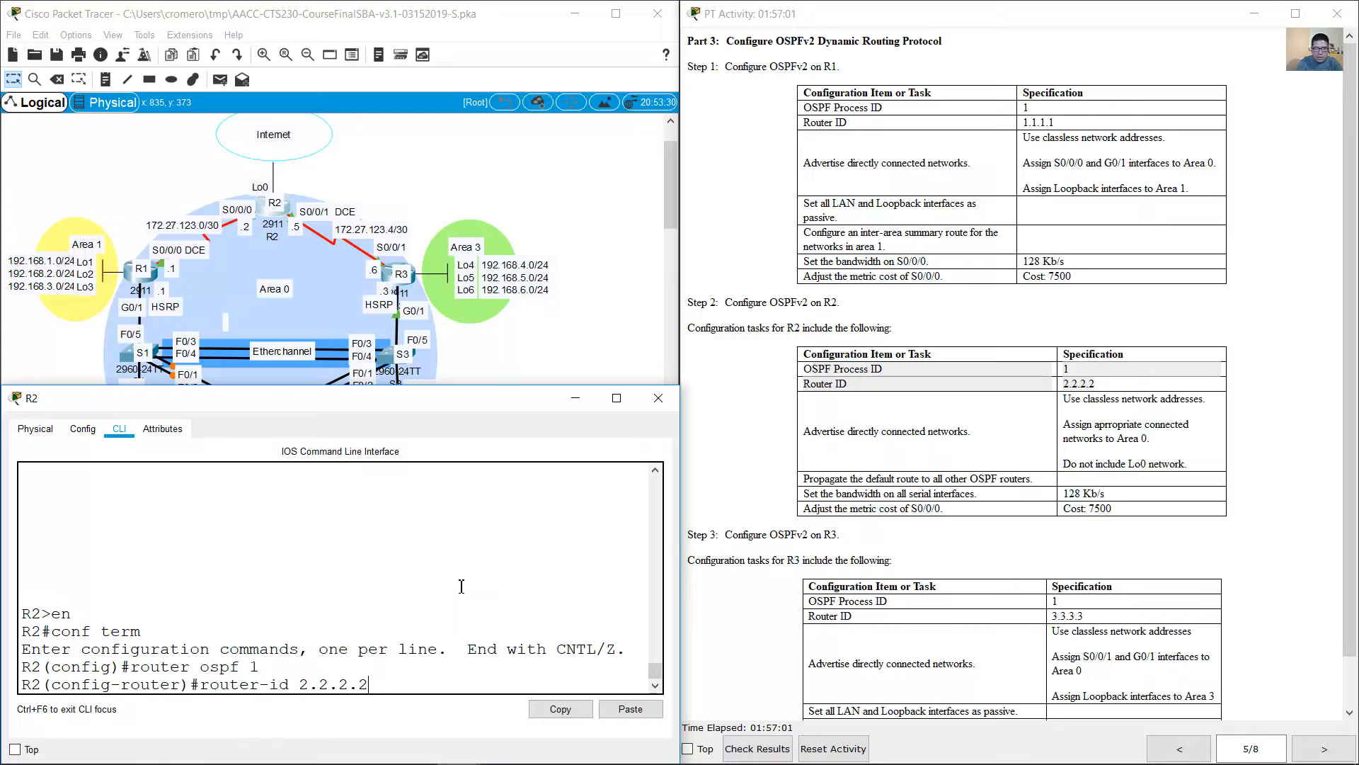
key("Return")
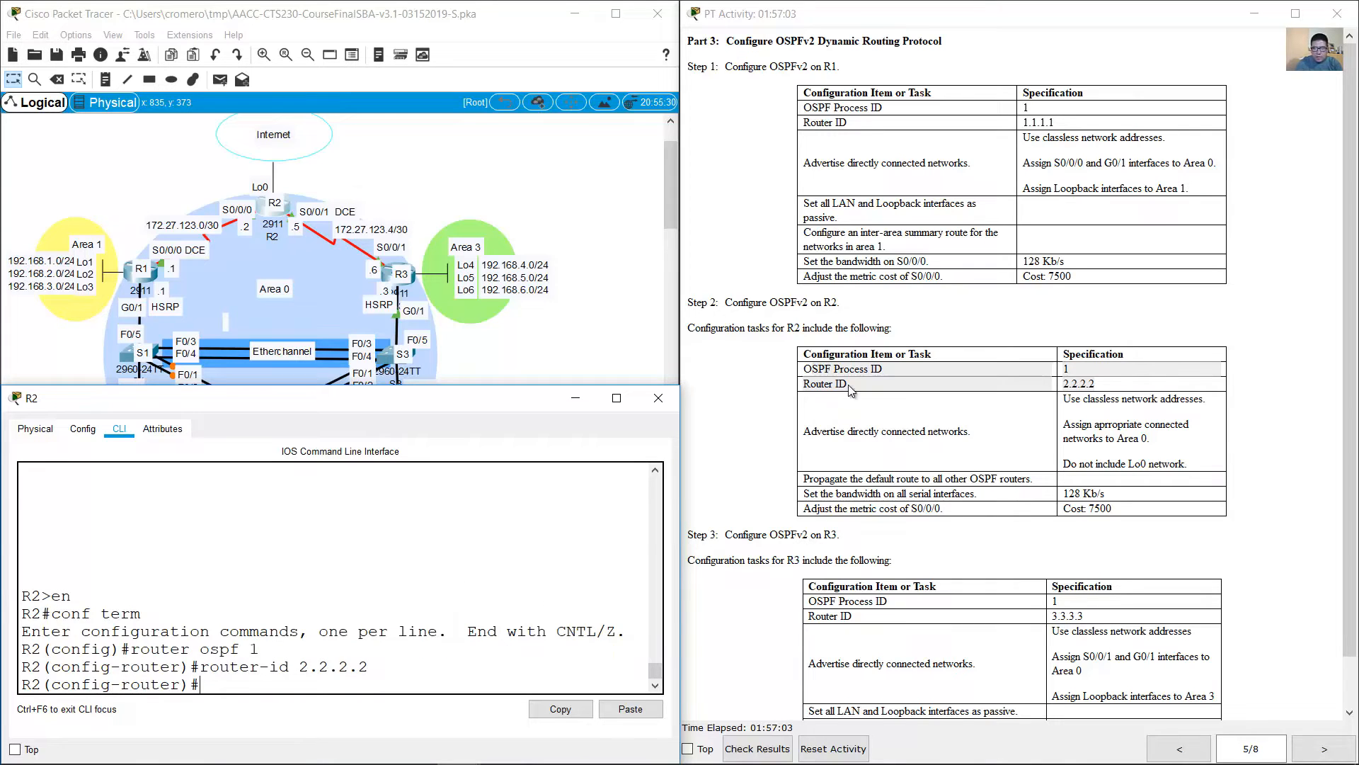
Step: Check the network advertising task and list R2's directly connected routes from within OSPF router configuration
left_click_drag(814, 437, 975, 433)
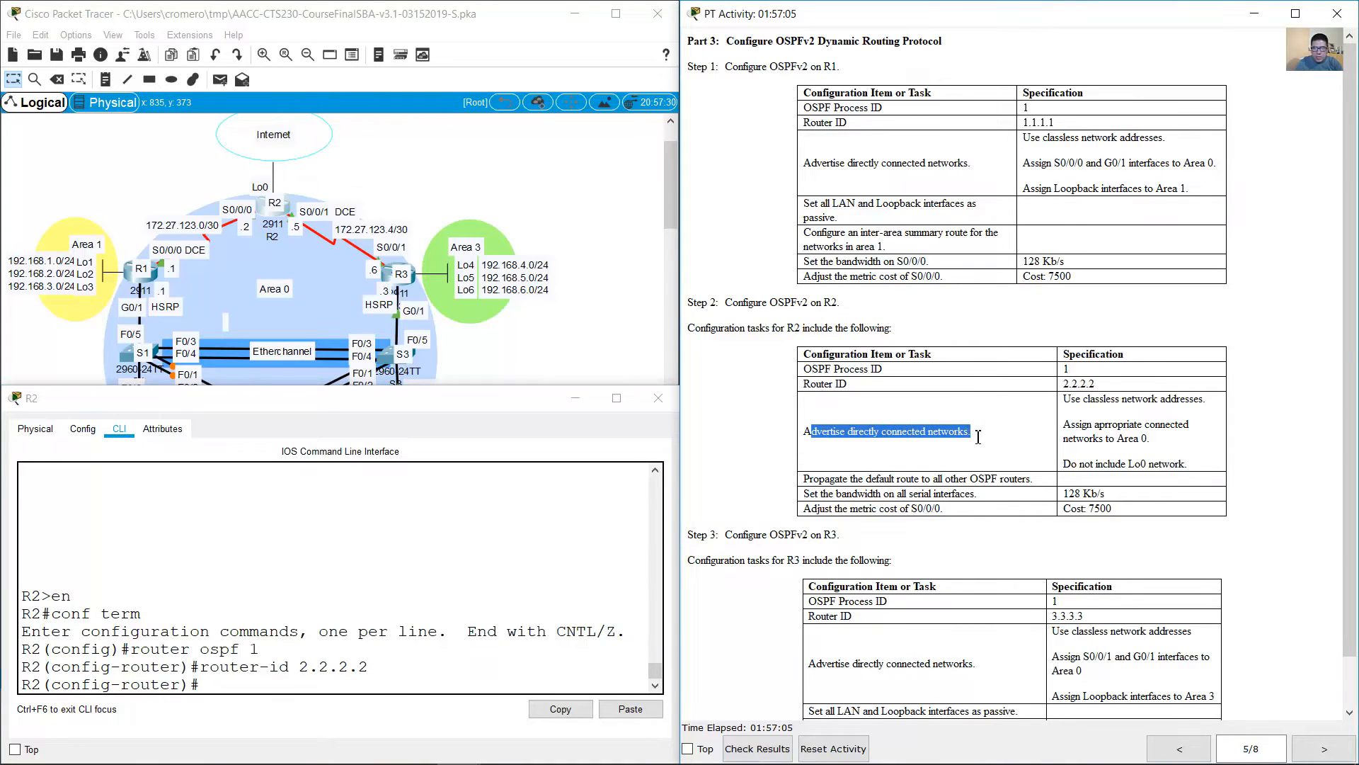
left_click(405, 614)
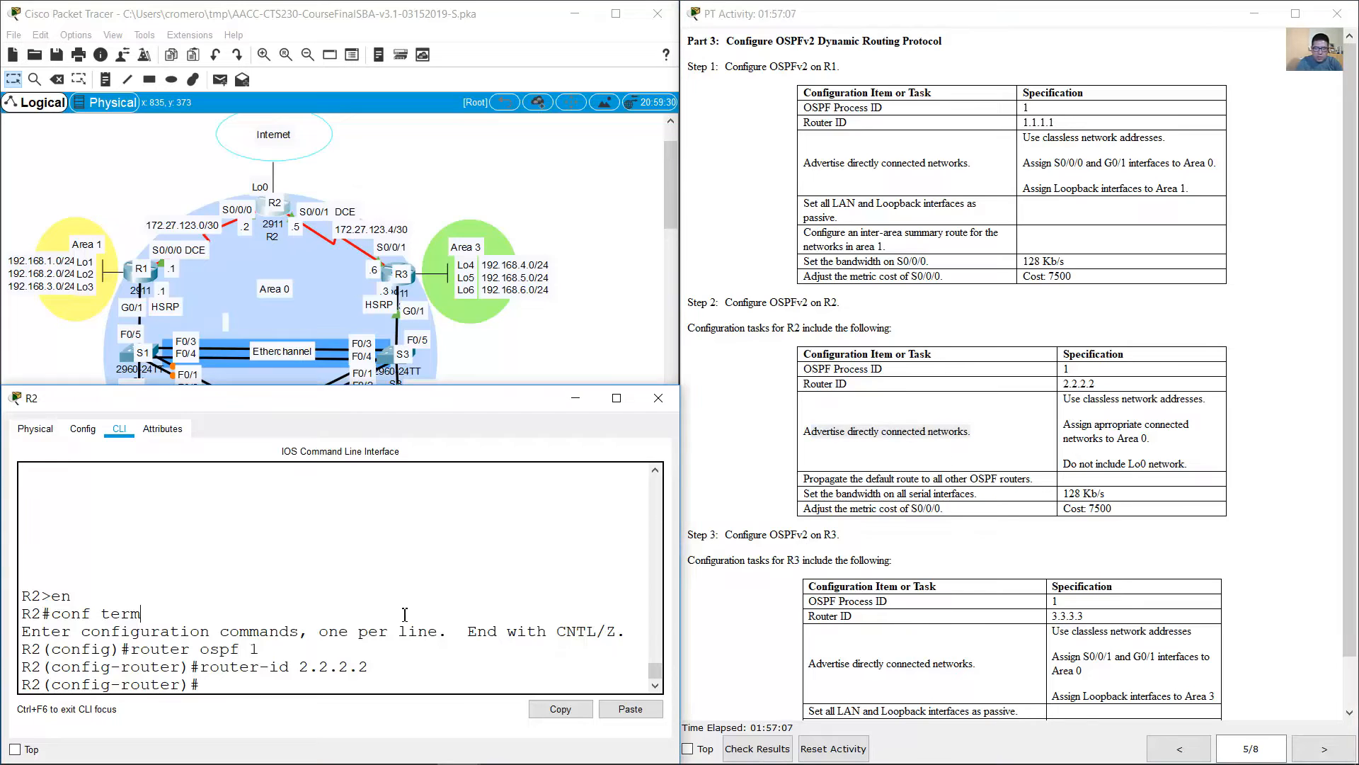
type("do show ip route connectes")
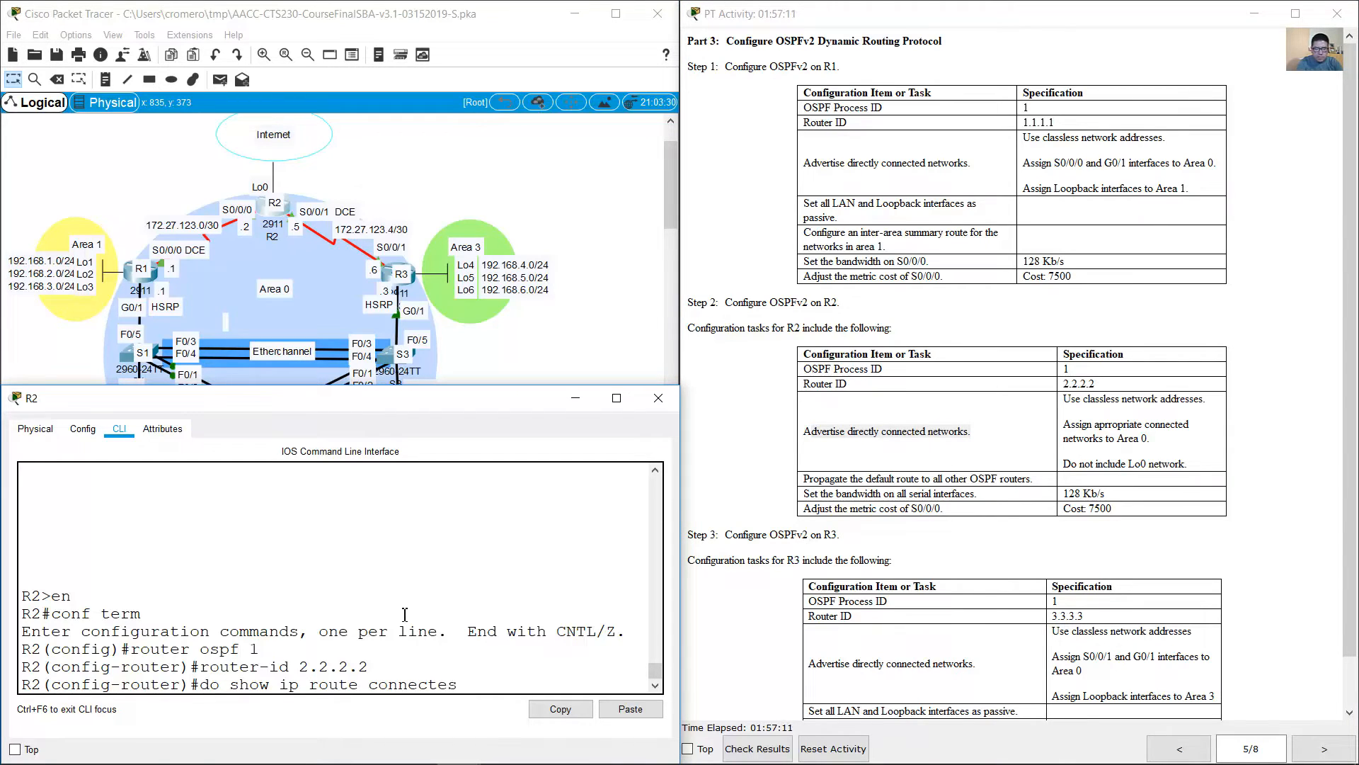
key("BackSpace")
type("d")
key("Return")
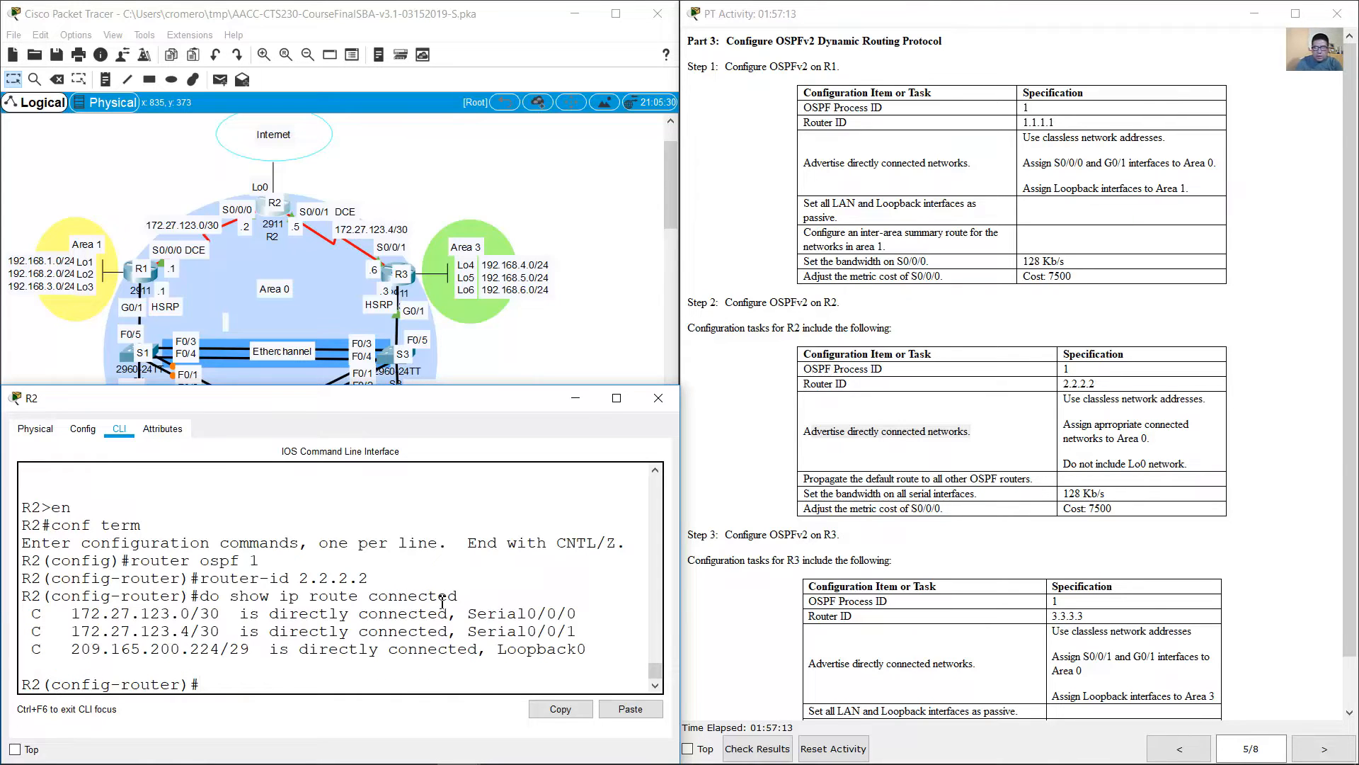
Step: Compare the network advertising requirements with R2's connected routes and the topology to identify the area 0 networks and the excluded Lo0 network
left_click_drag(1073, 439, 1160, 440)
left_click(1155, 440)
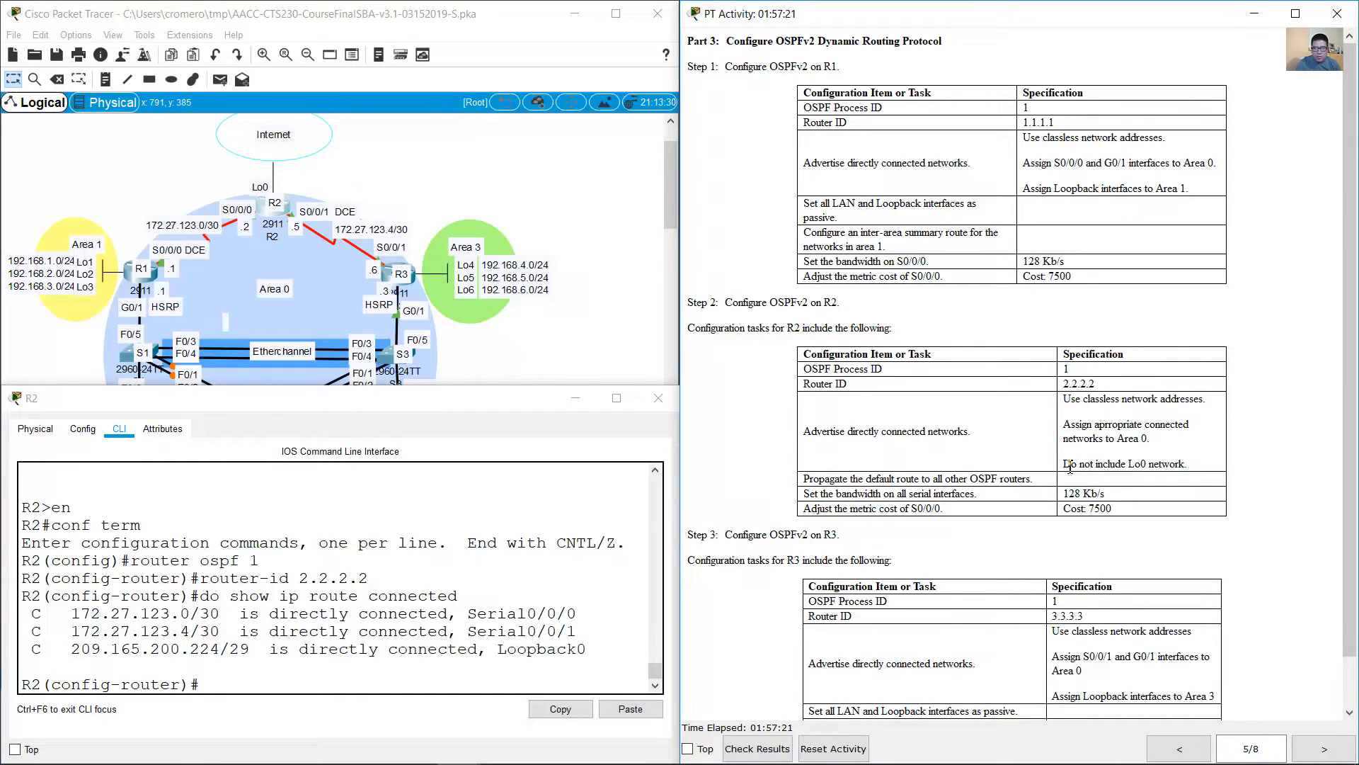
left_click_drag(1065, 465, 1185, 463)
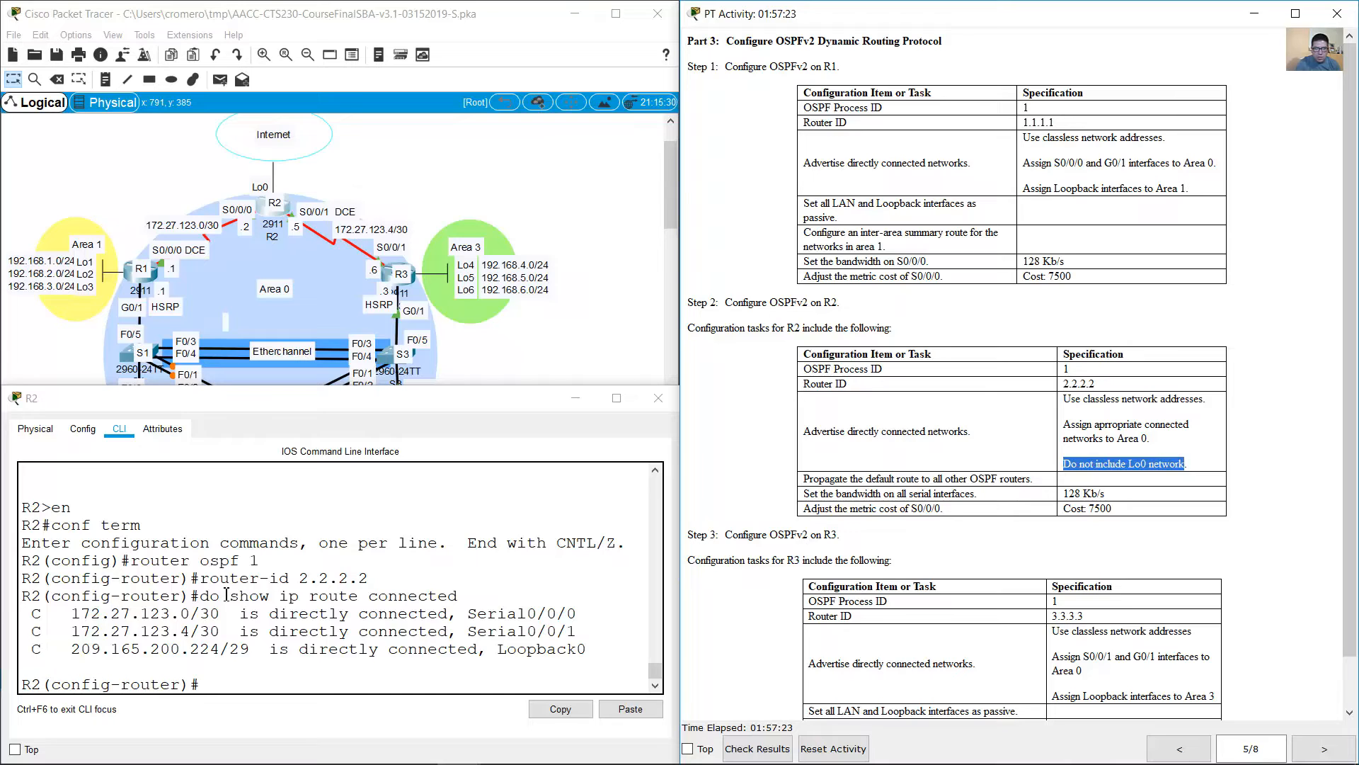
left_click_drag(31, 613, 590, 630)
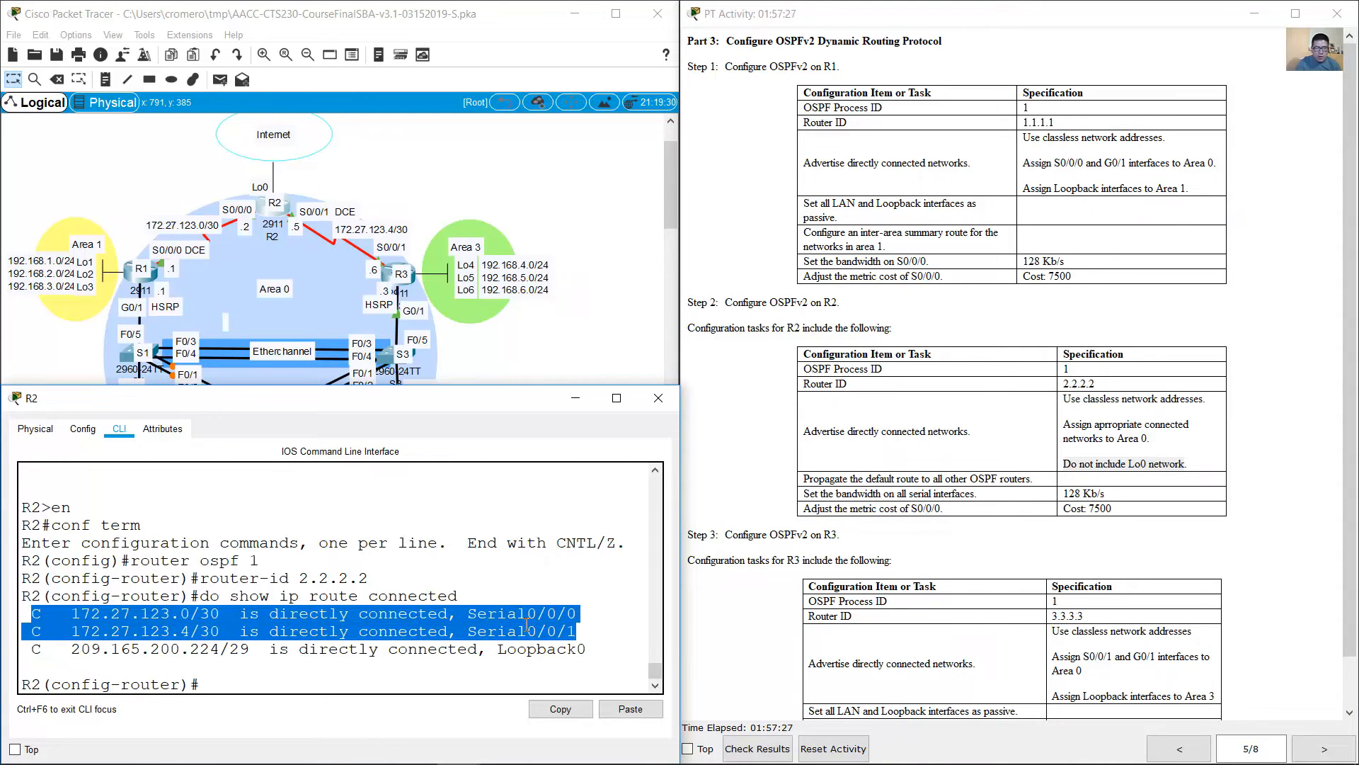
left_click(334, 172)
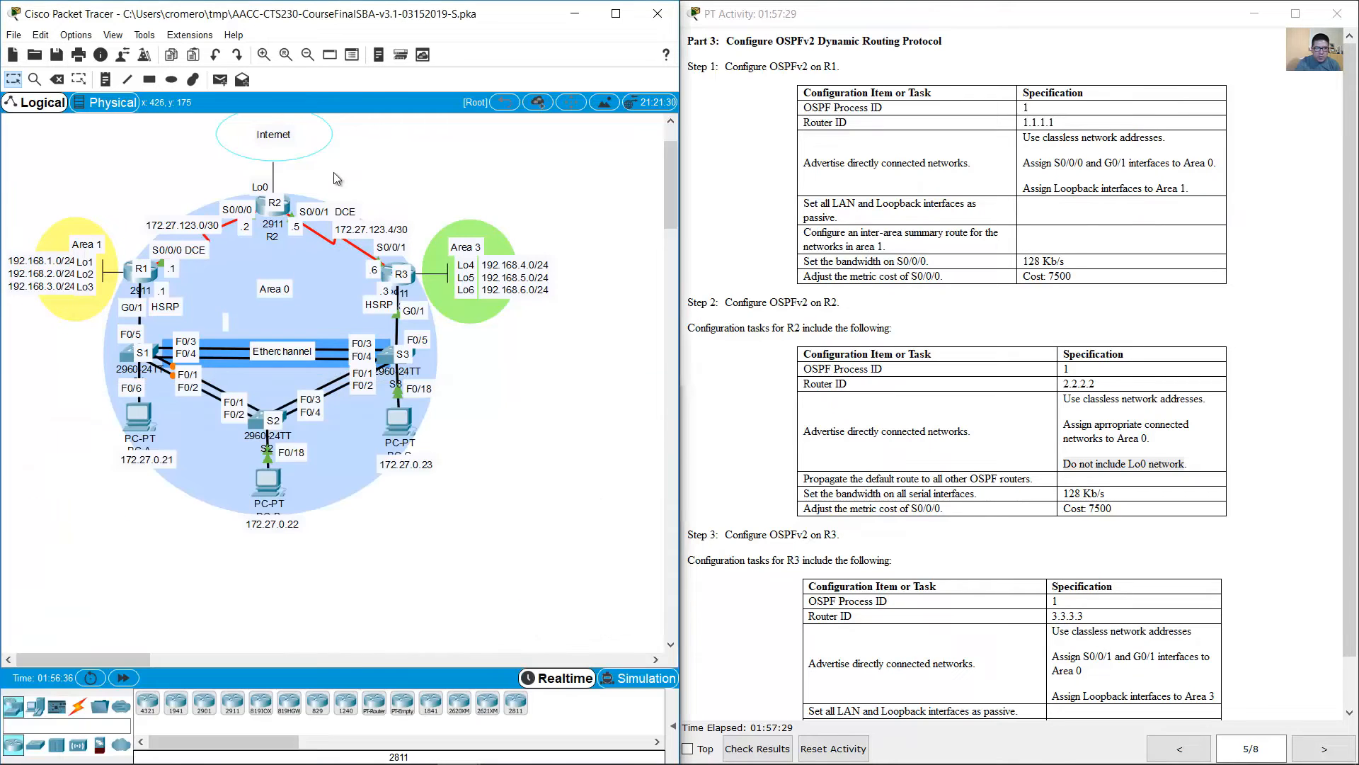
left_click(291, 264)
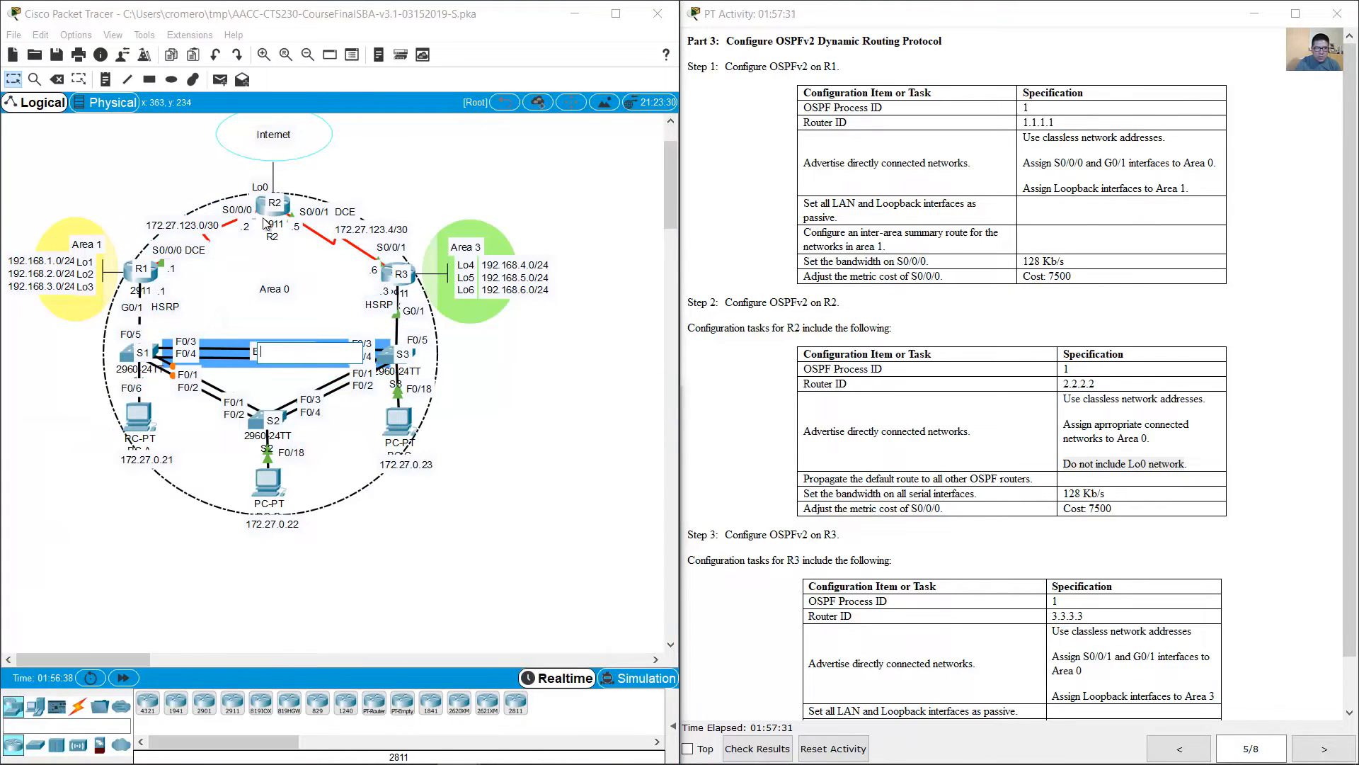
left_click(285, 285)
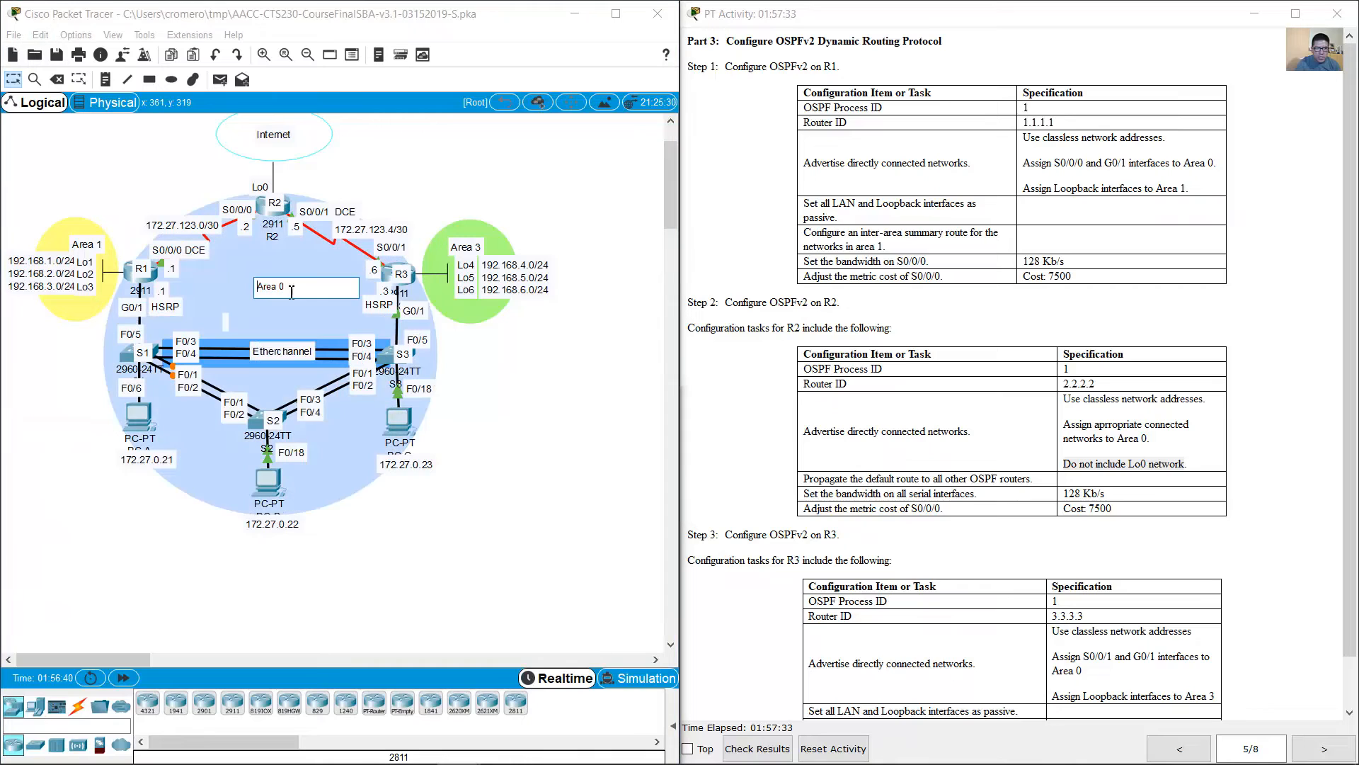
left_click(277, 156)
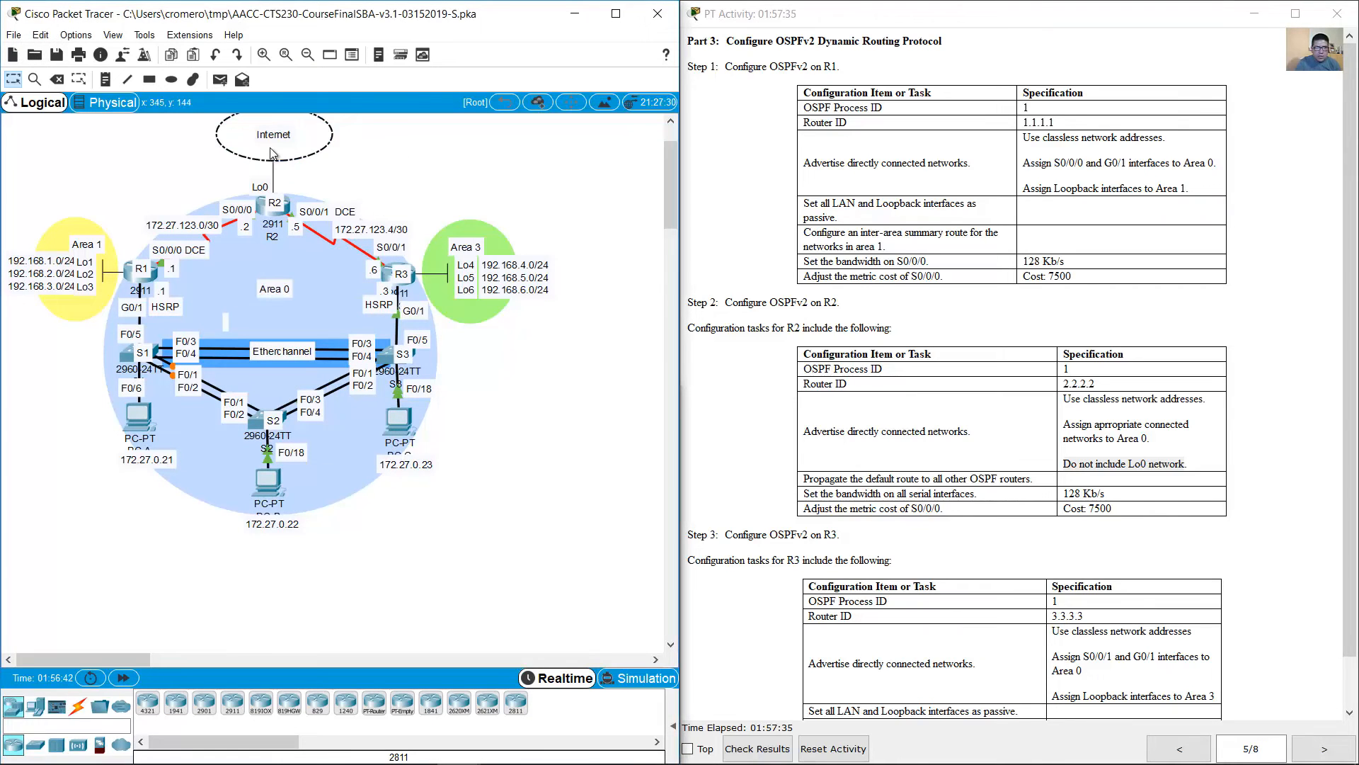
left_click(264, 186)
left_click(435, 179)
left_click(262, 211)
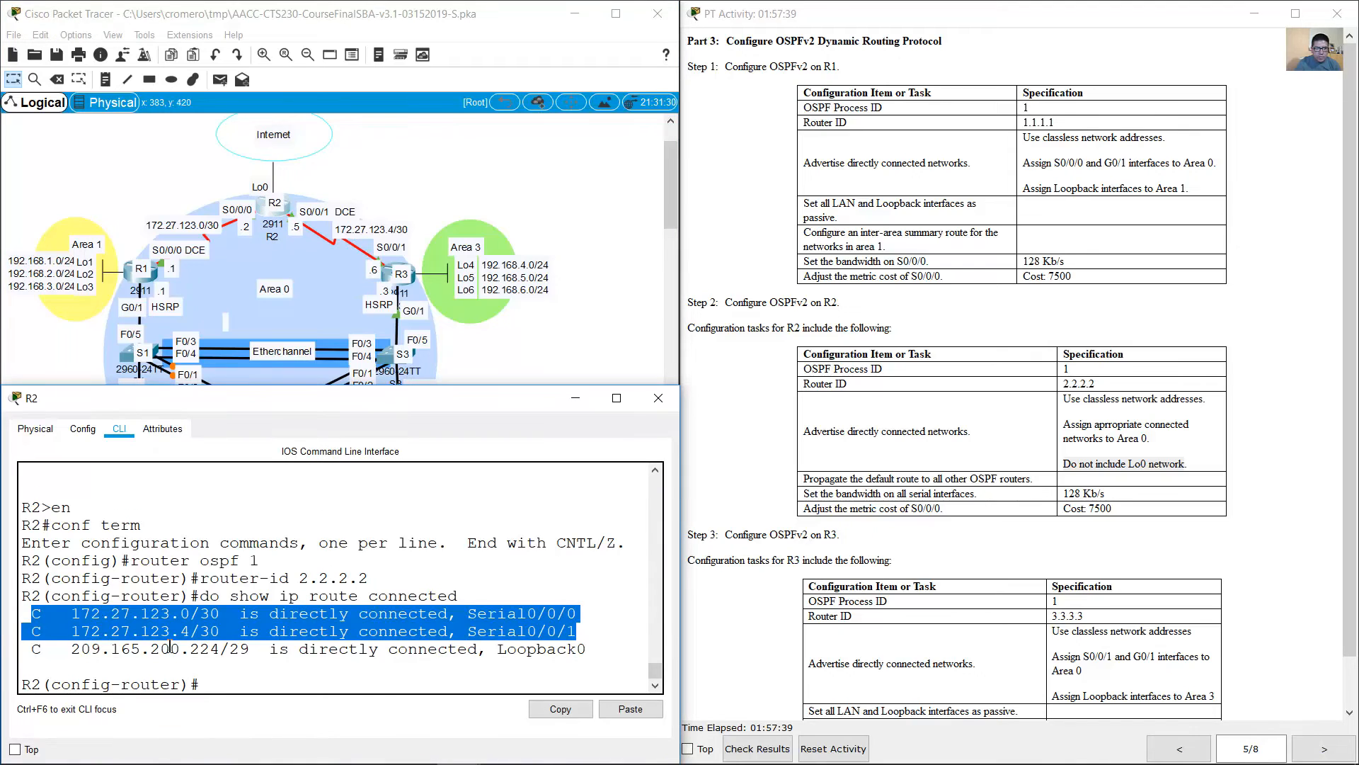
left_click_drag(62, 649, 593, 648)
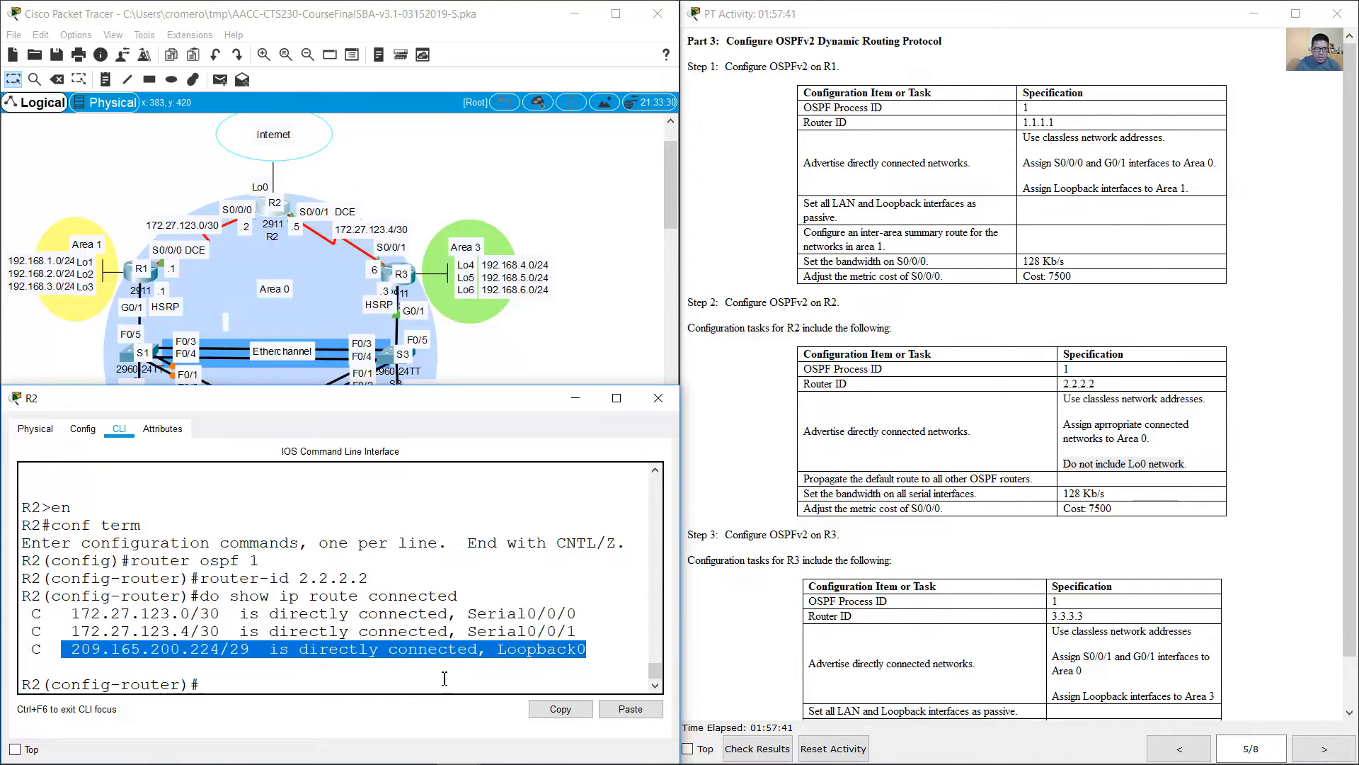
Step: Advertise R2's network 172.27.123.0 with wildcard mask 0.0.0.3 in OSPF area 0
left_click(414, 678)
type("net")
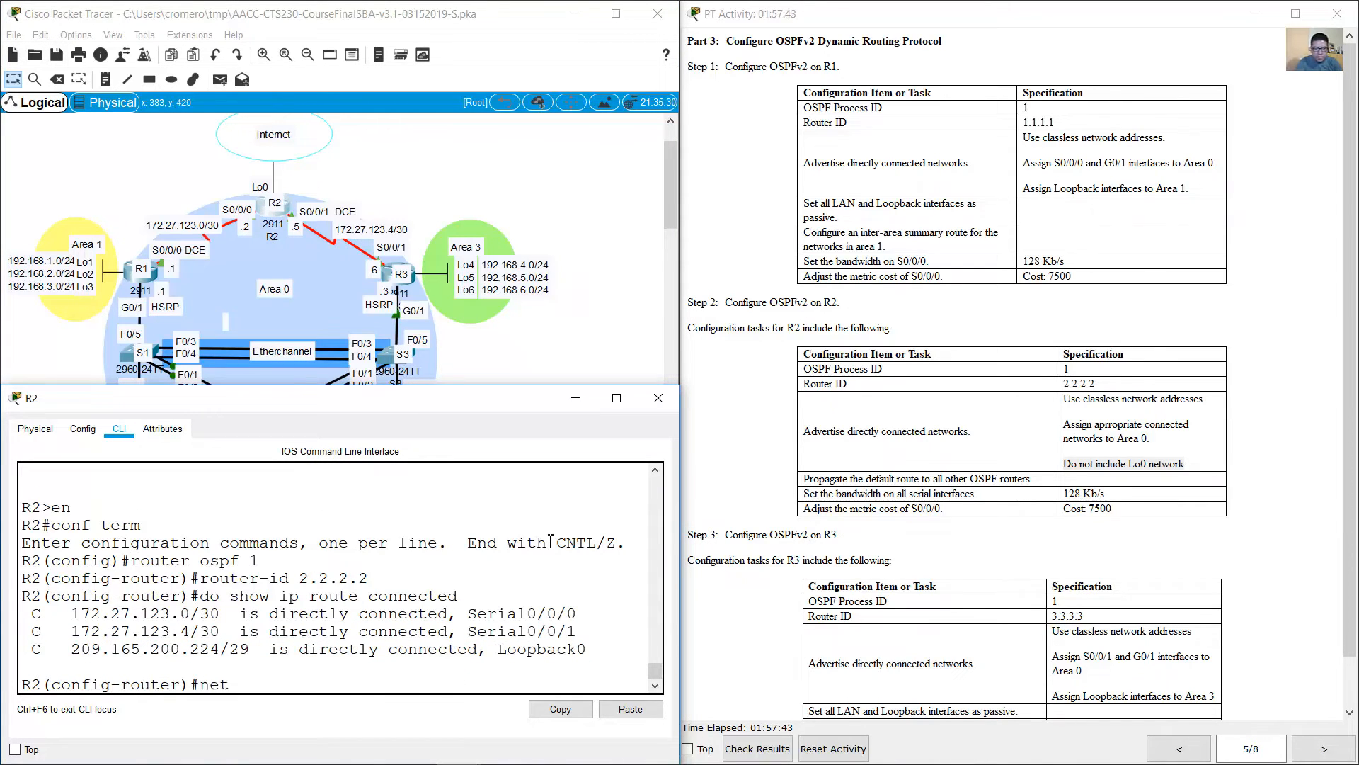
type("work 172.27.123.0")
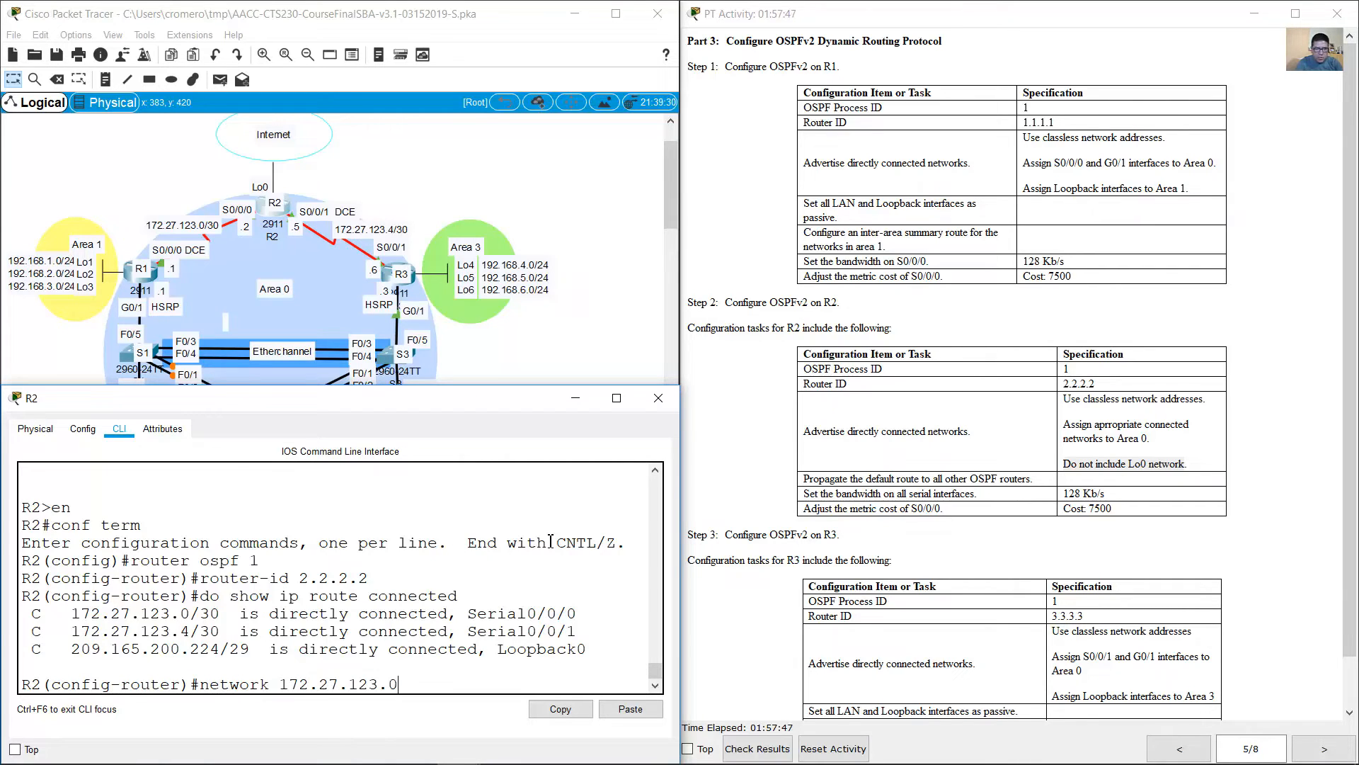
type(" 0.0.0.3 area 0")
key("Return")
Step: Advertise R2's network 172.27.123.4 with wildcard mask 0.0.0.3 in OSPF area 0
key("Up")
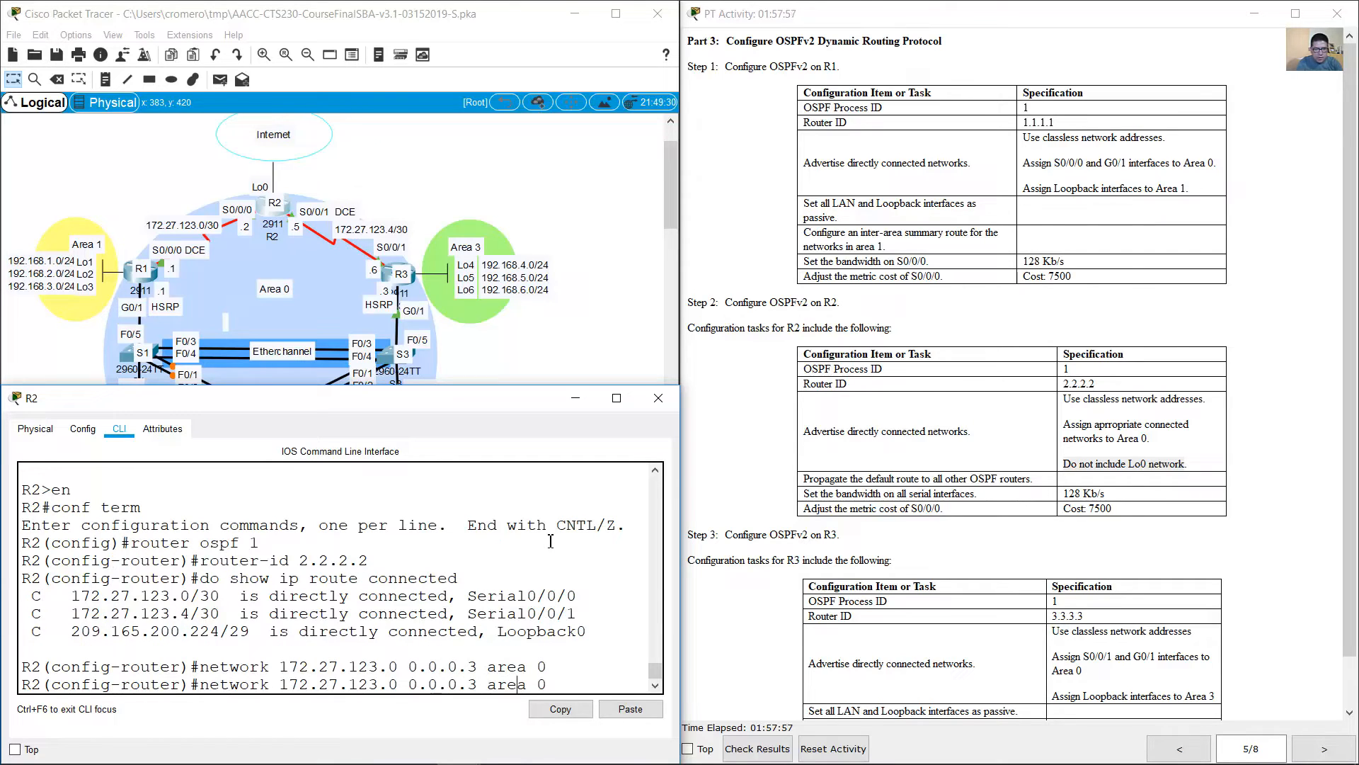
key("BackSpace")
type("4")
key("Return")
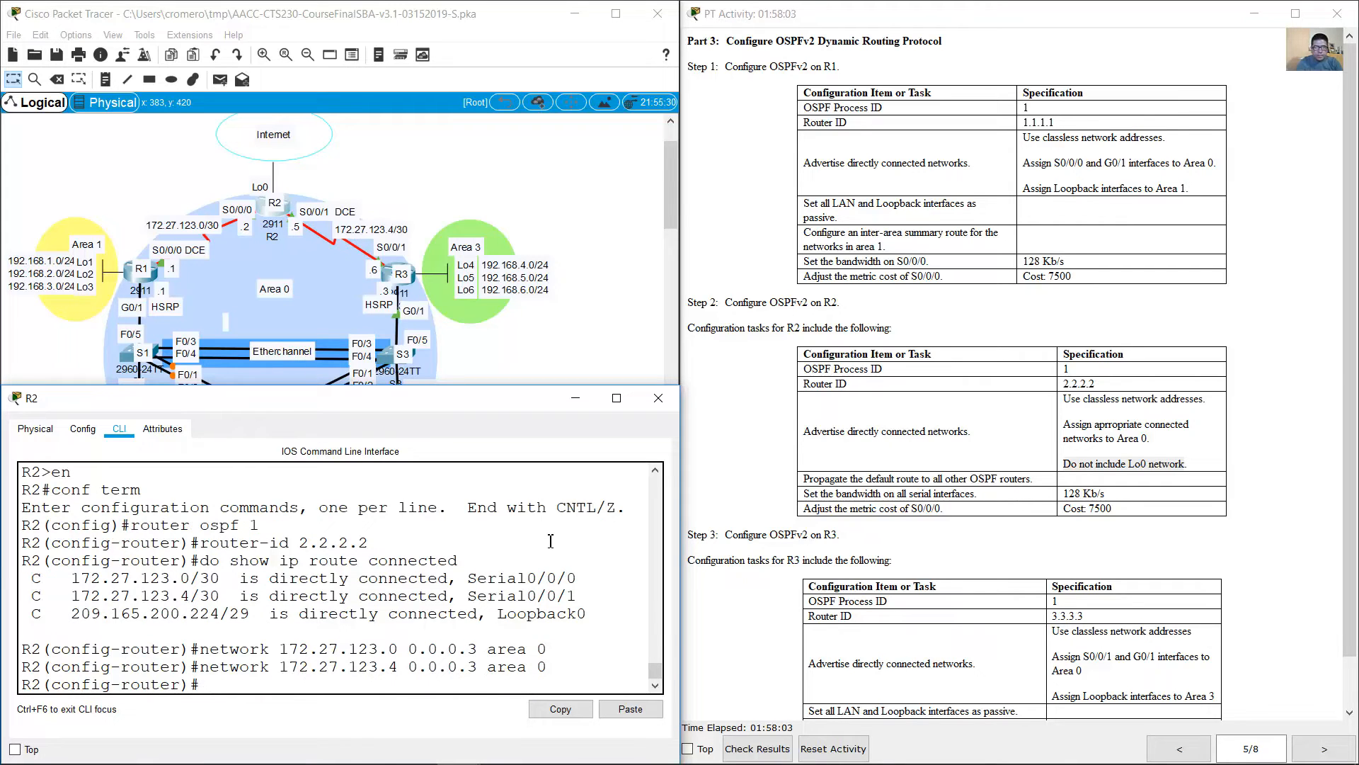
Step: Check the default route task and propagate R2's default route to the other OSPF routers with default-information originate
left_click(1000, 482)
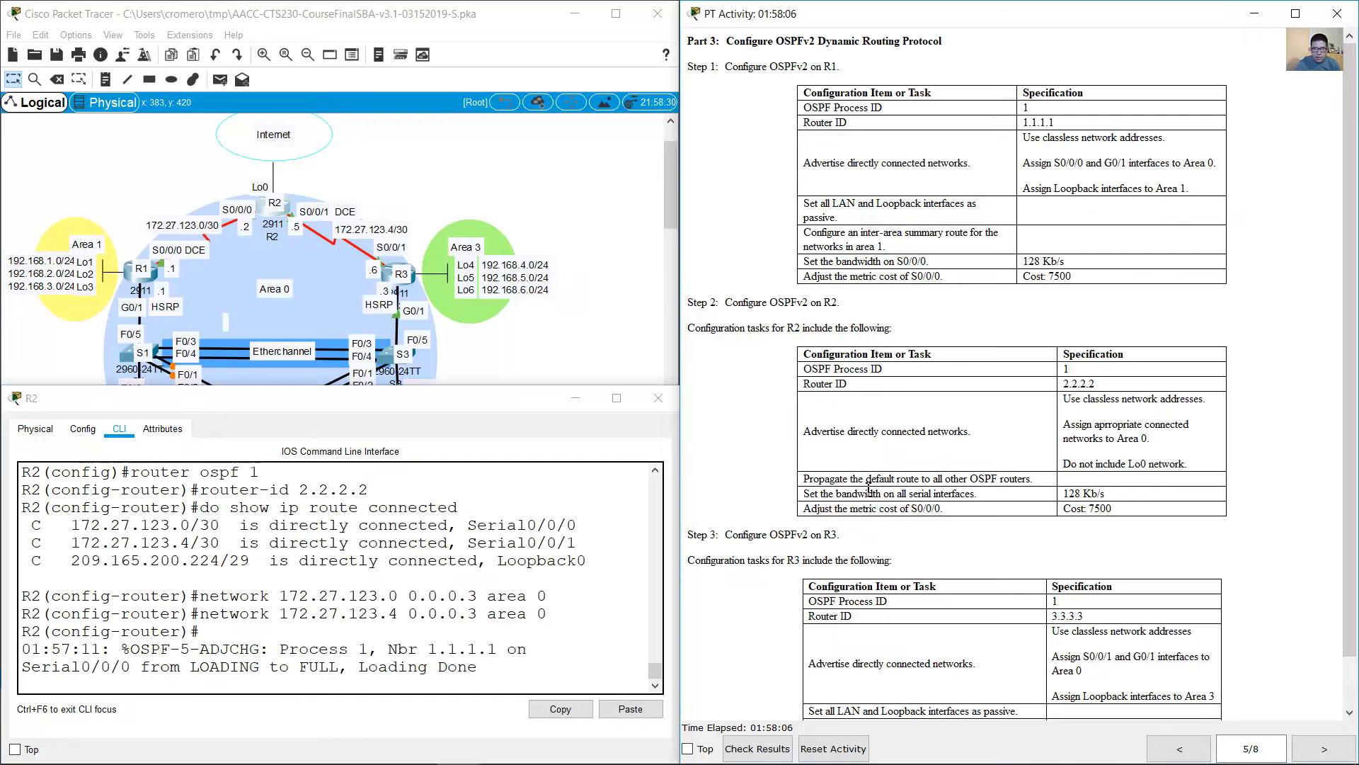
left_click_drag(807, 482, 1036, 476)
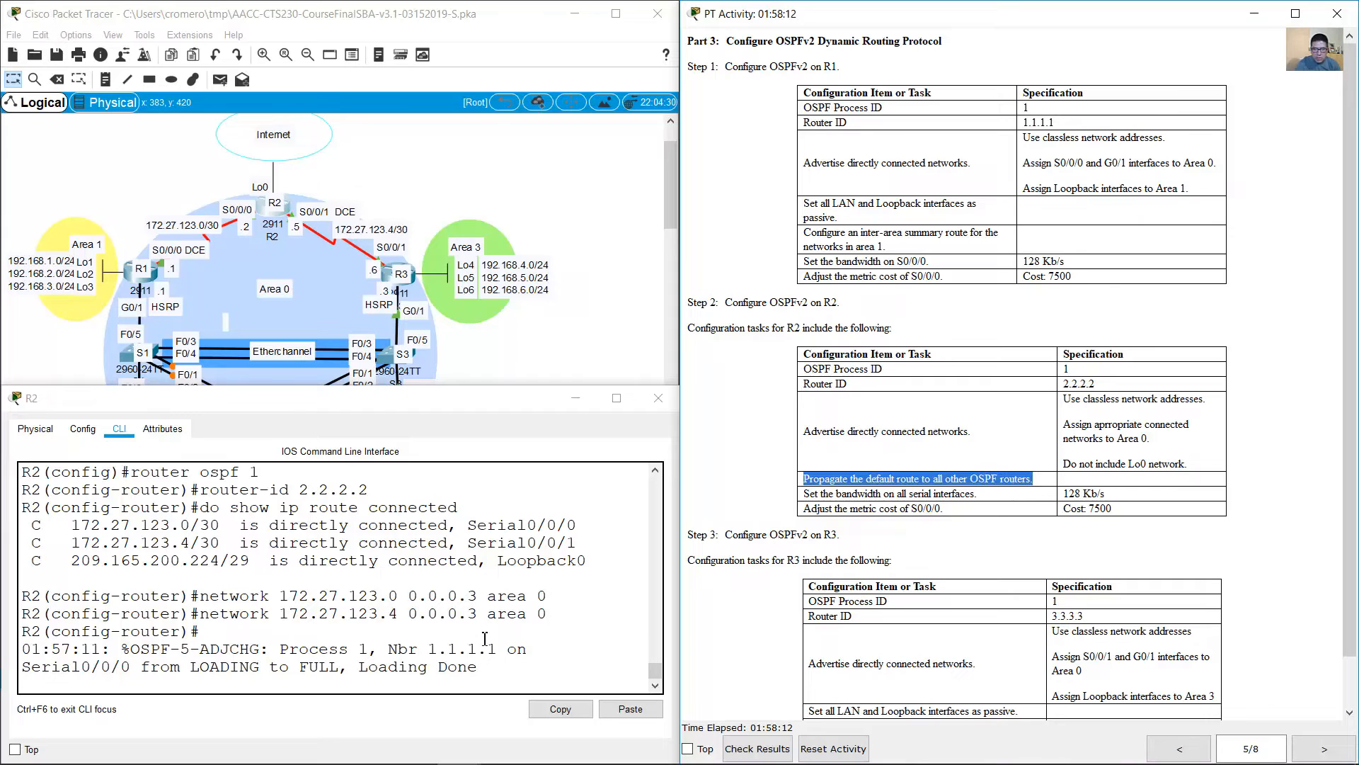
left_click(453, 646)
key("Return")
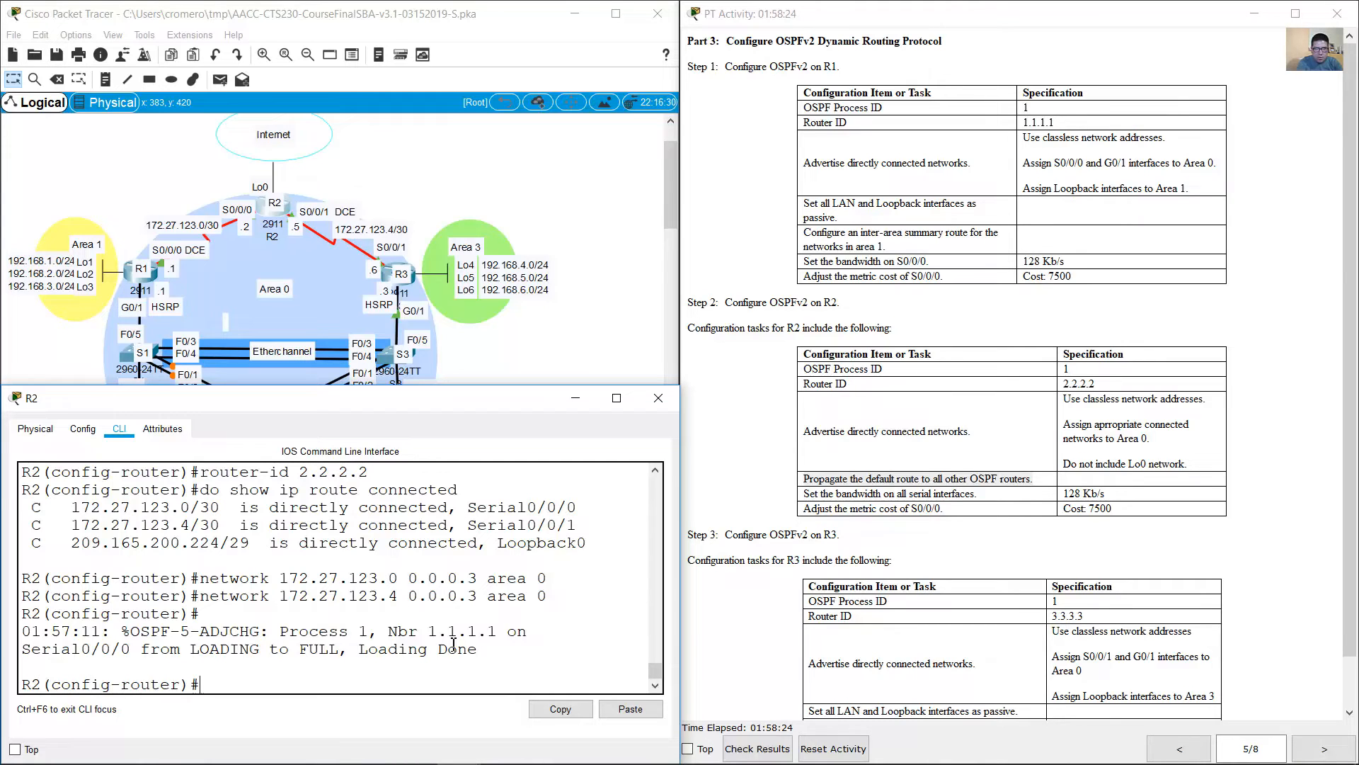
type("default-information originate")
key("Return")
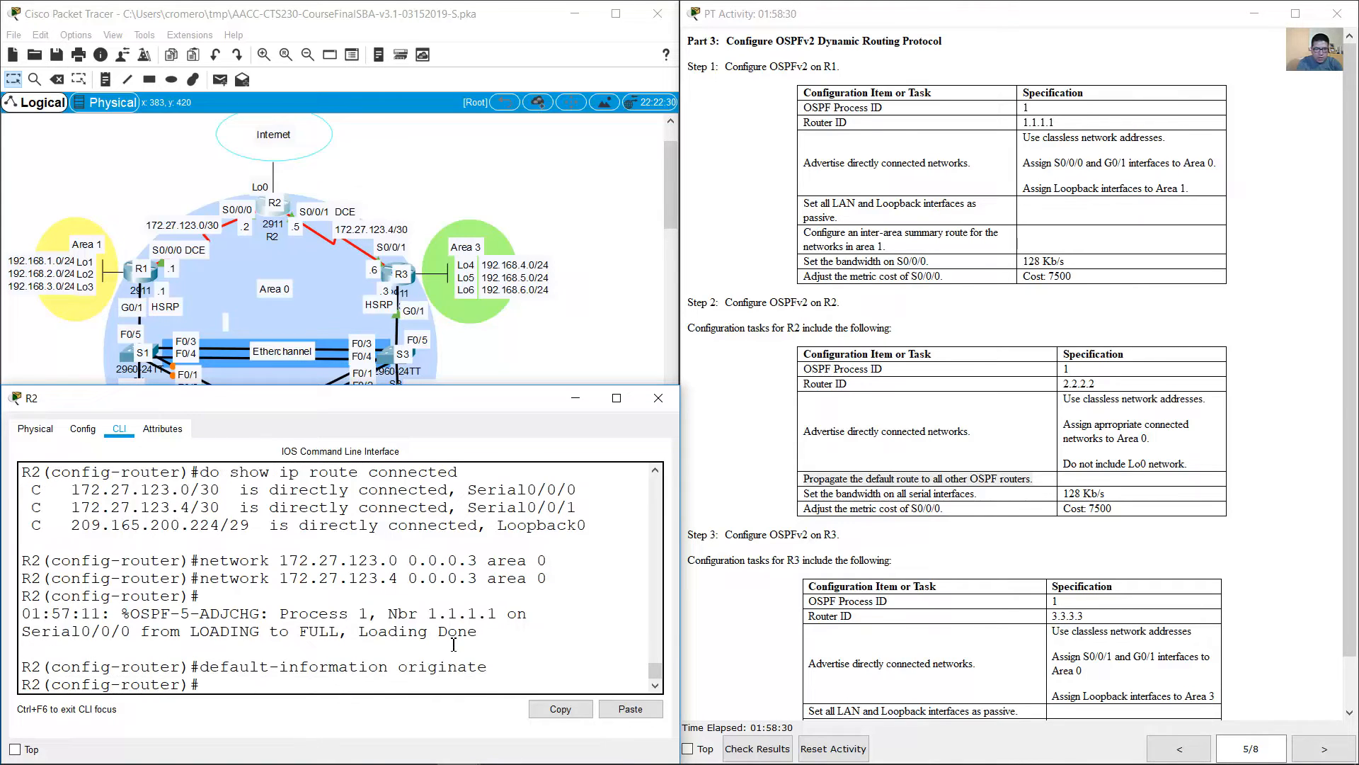
Step: Check the serial bandwidth task, leave OSPF router configuration and set the bandwidth of R2's S0/0/0 interface to 128
left_click(896, 455)
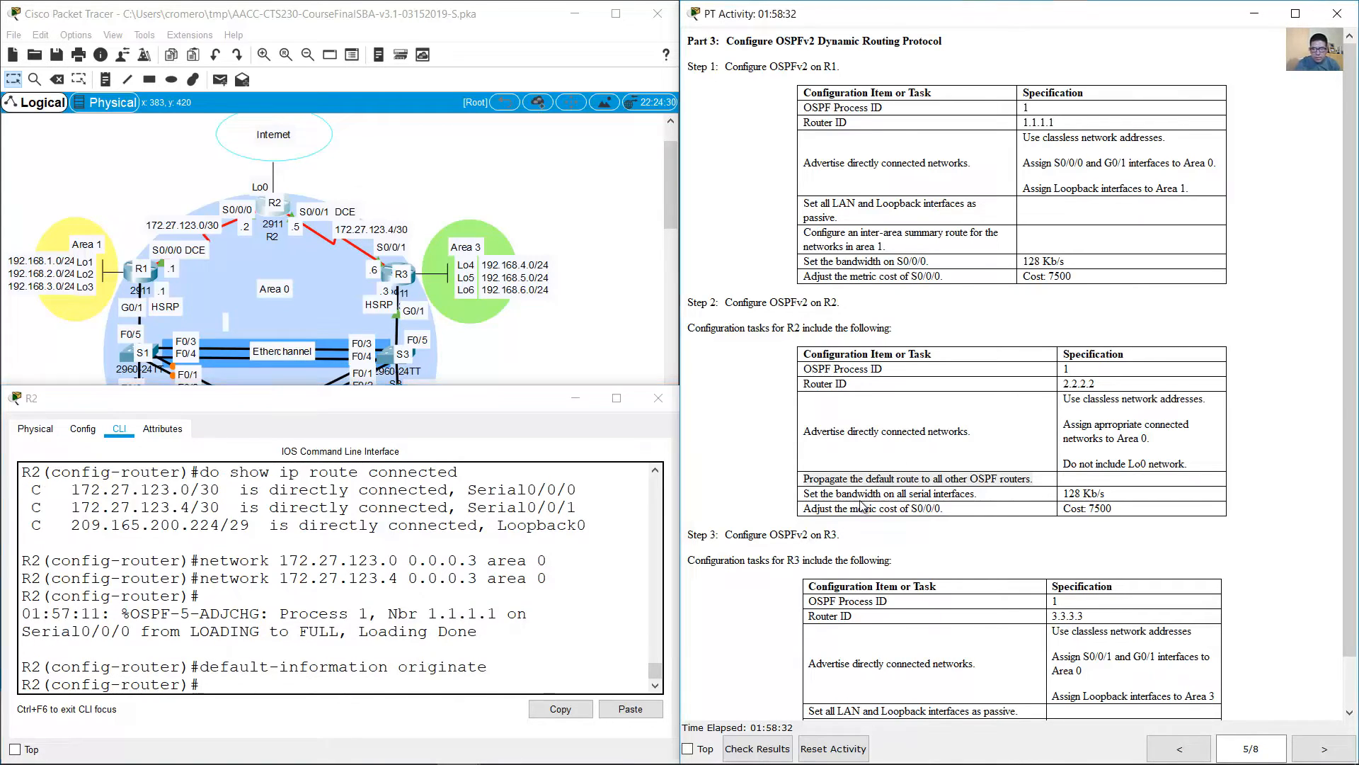
left_click_drag(809, 496, 1141, 500)
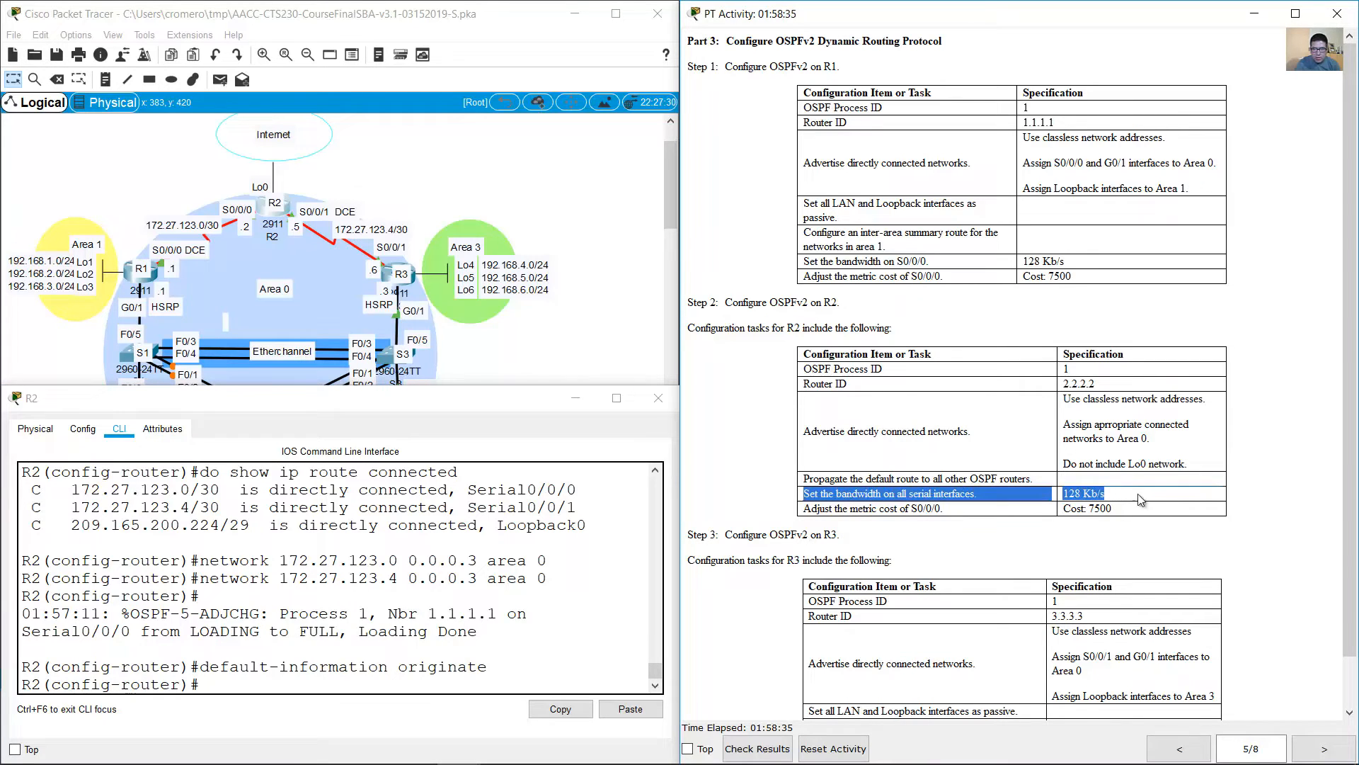
left_click(455, 628)
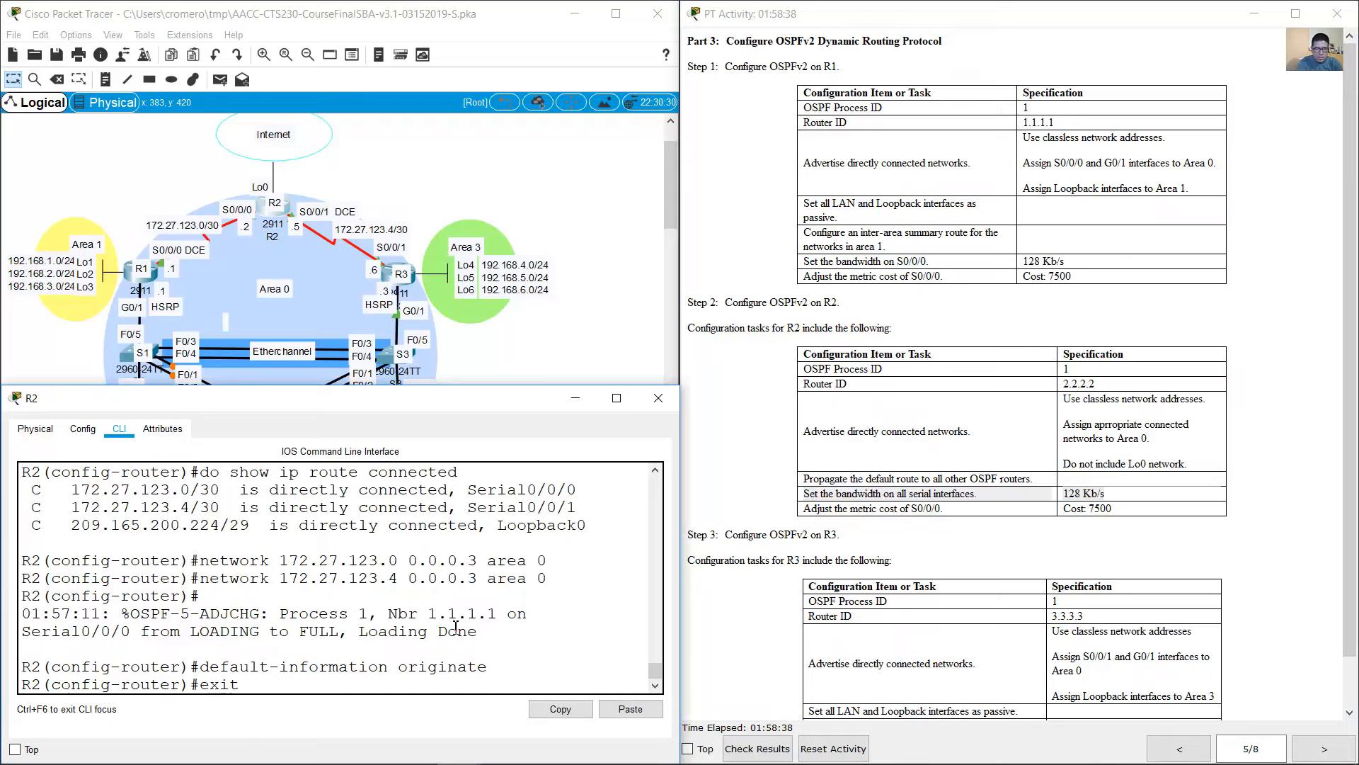
type("exit")
key("Return")
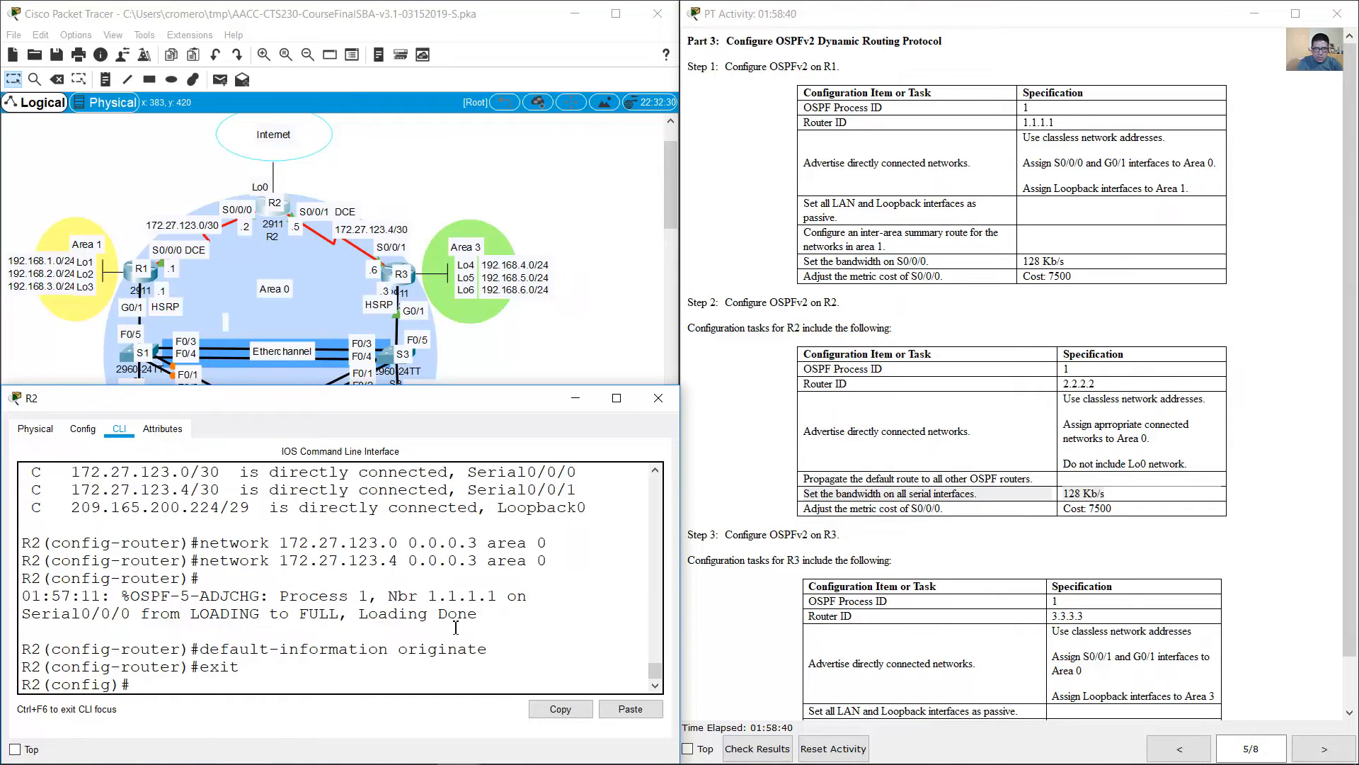
type("int s0/0/0")
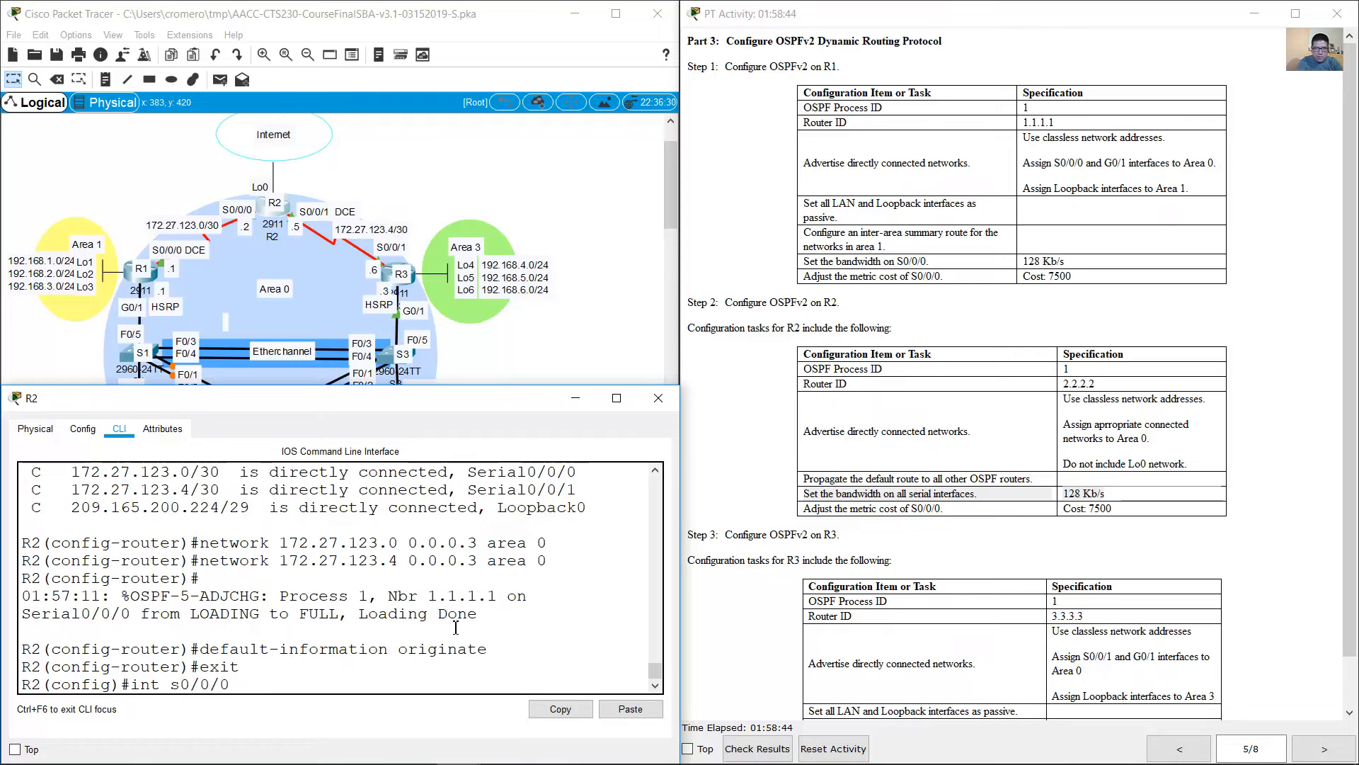
key("Return")
type("band")
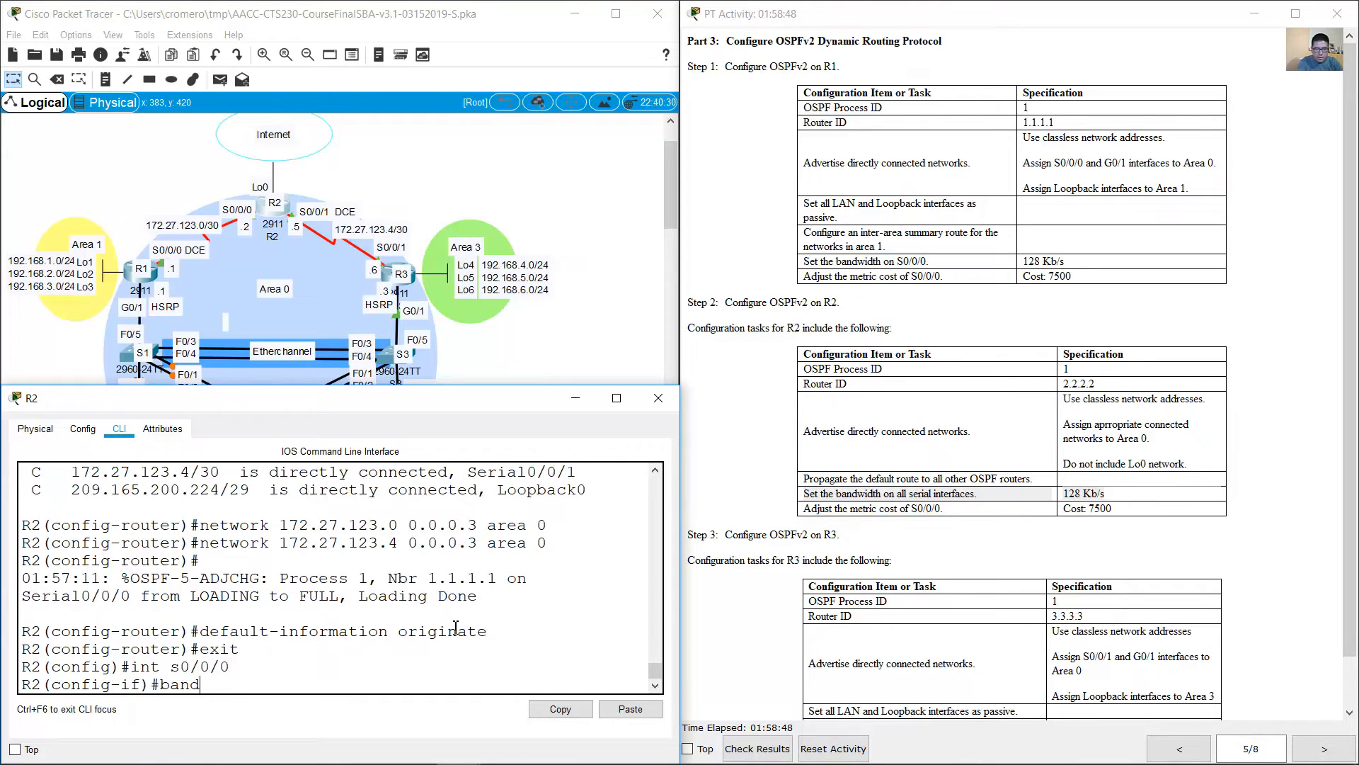
type("width 128")
key("Return")
Step: Set the bandwidth of R2's S0/0/1 interface to 128
key("Up")
key("Up")
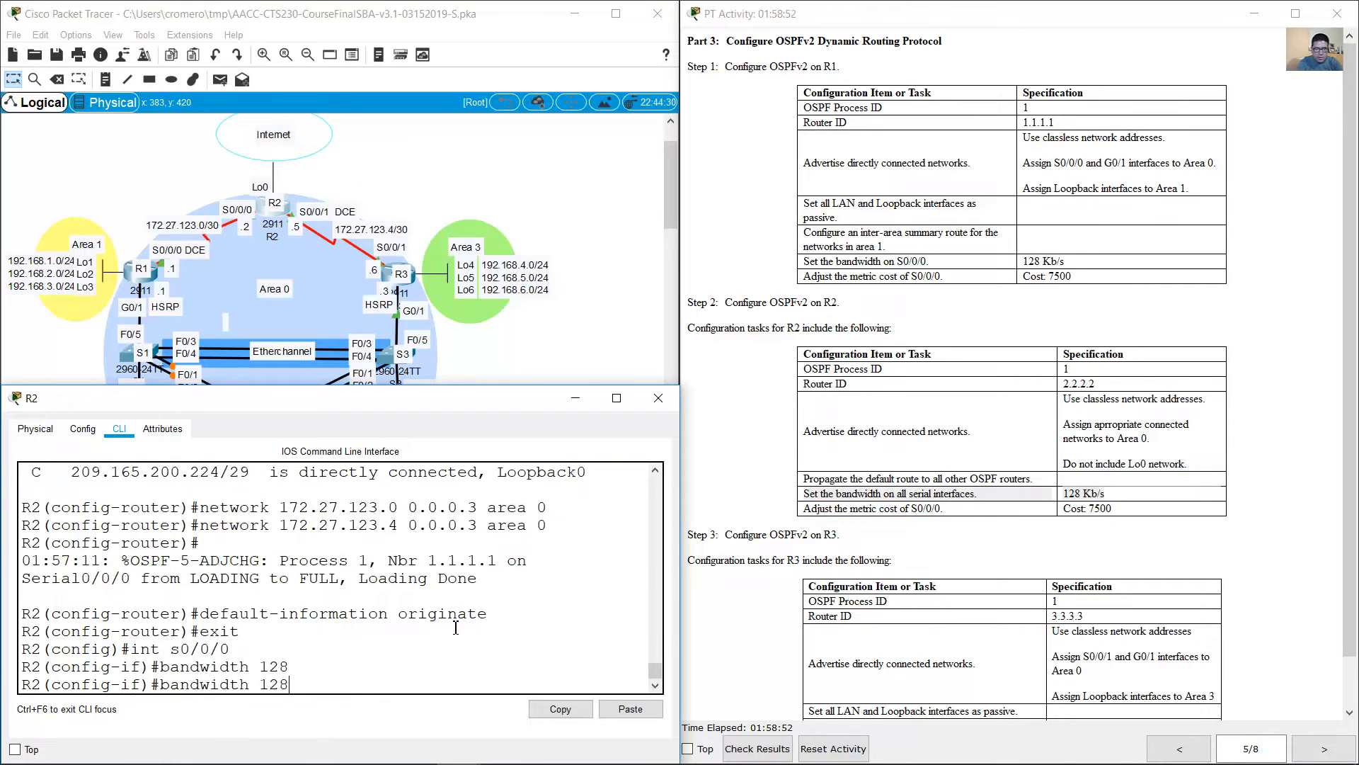
key("BackSpace")
type("1")
key("Return")
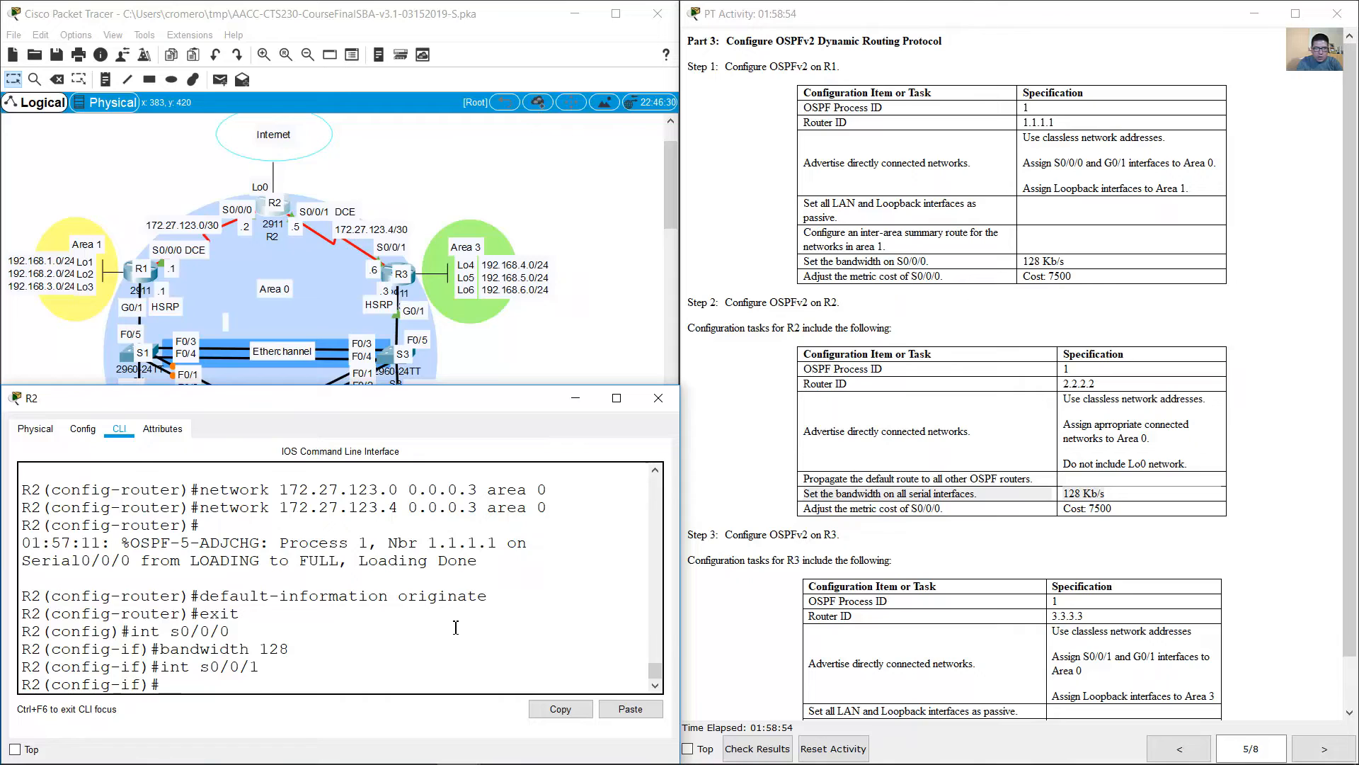
key("Up")
key("Up")
key("Return")
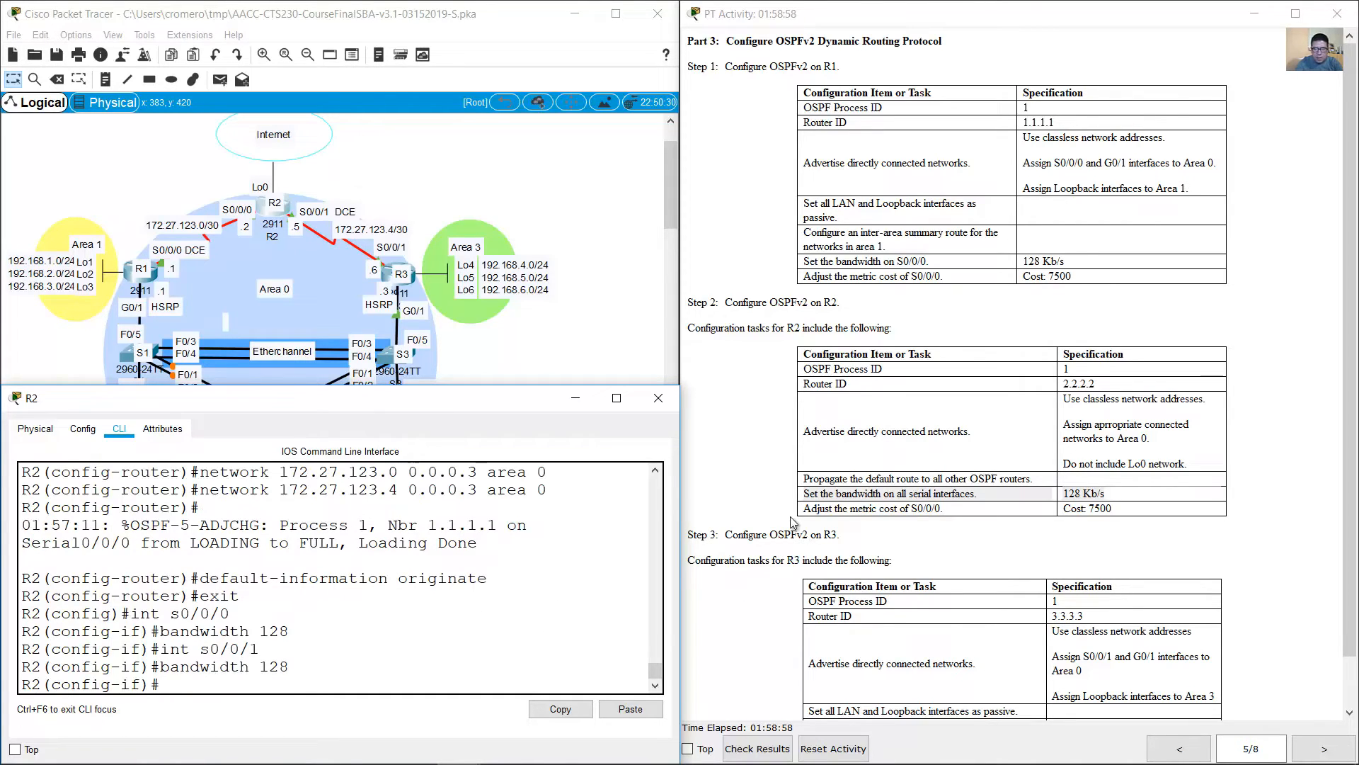
Step: Check the metric cost task and return to configuring R2's S0/0/0 interface
left_click_drag(803, 508, 1132, 511)
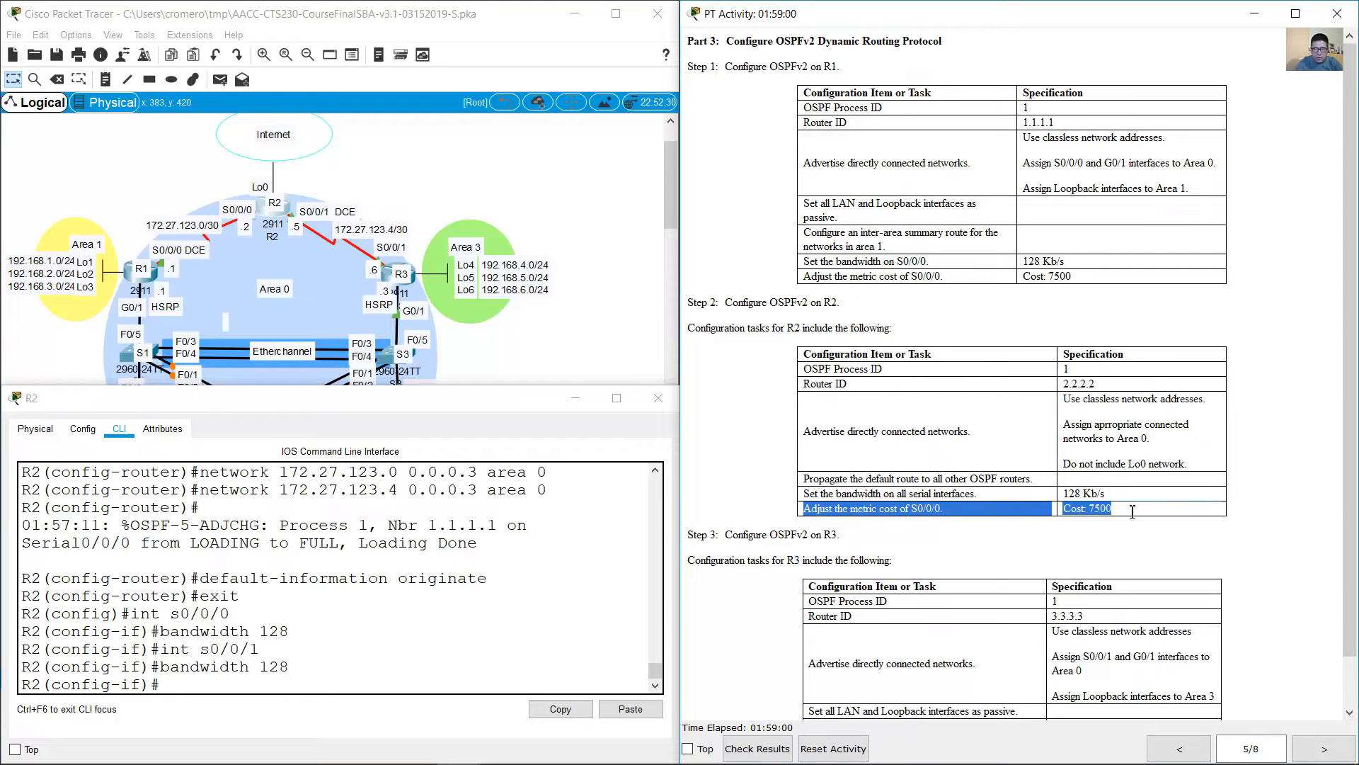
left_click(472, 650)
key("Up")
key("Up")
key("Down")
key("Up")
key("Up")
key("Up")
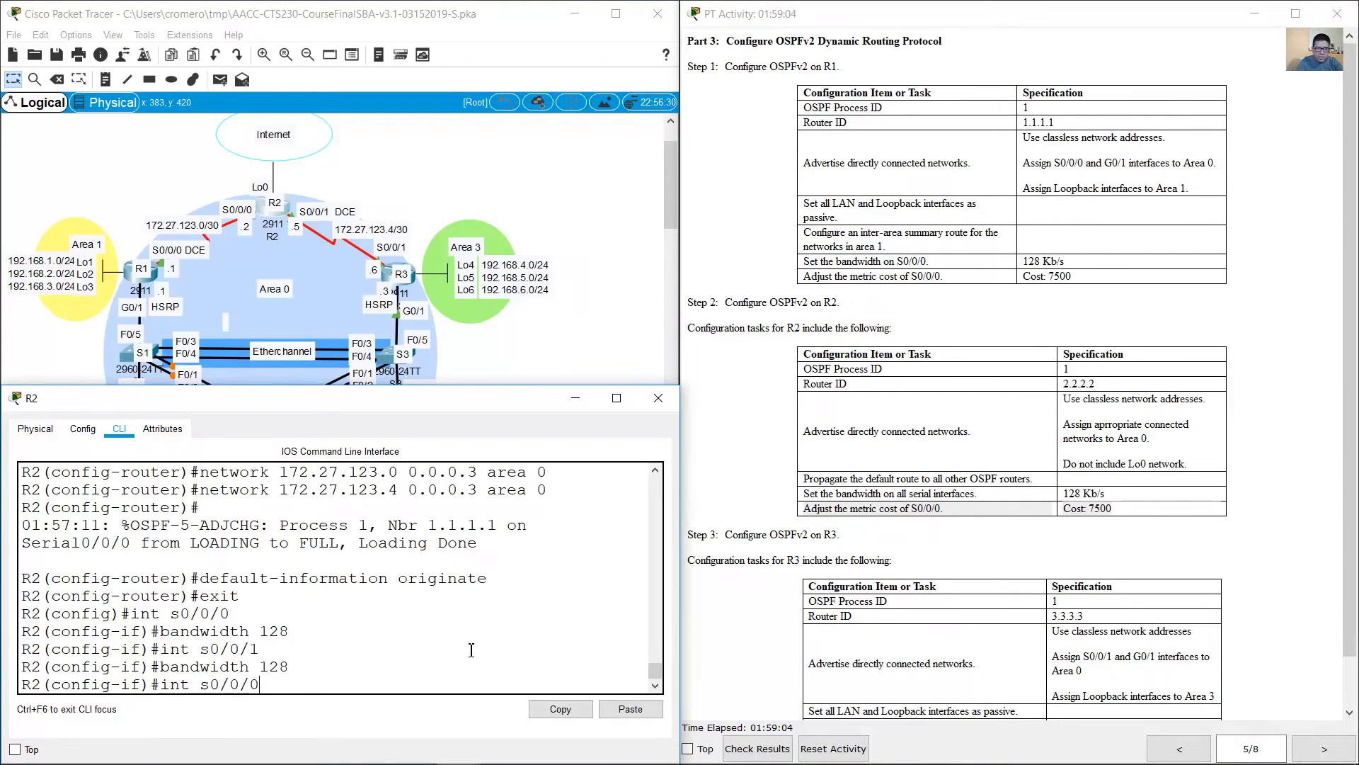
key("Return")
Step: Set the OSPF cost of R2's S0/0/0 interface to 7500, correcting the misspelled ospf keyword
type("ip")
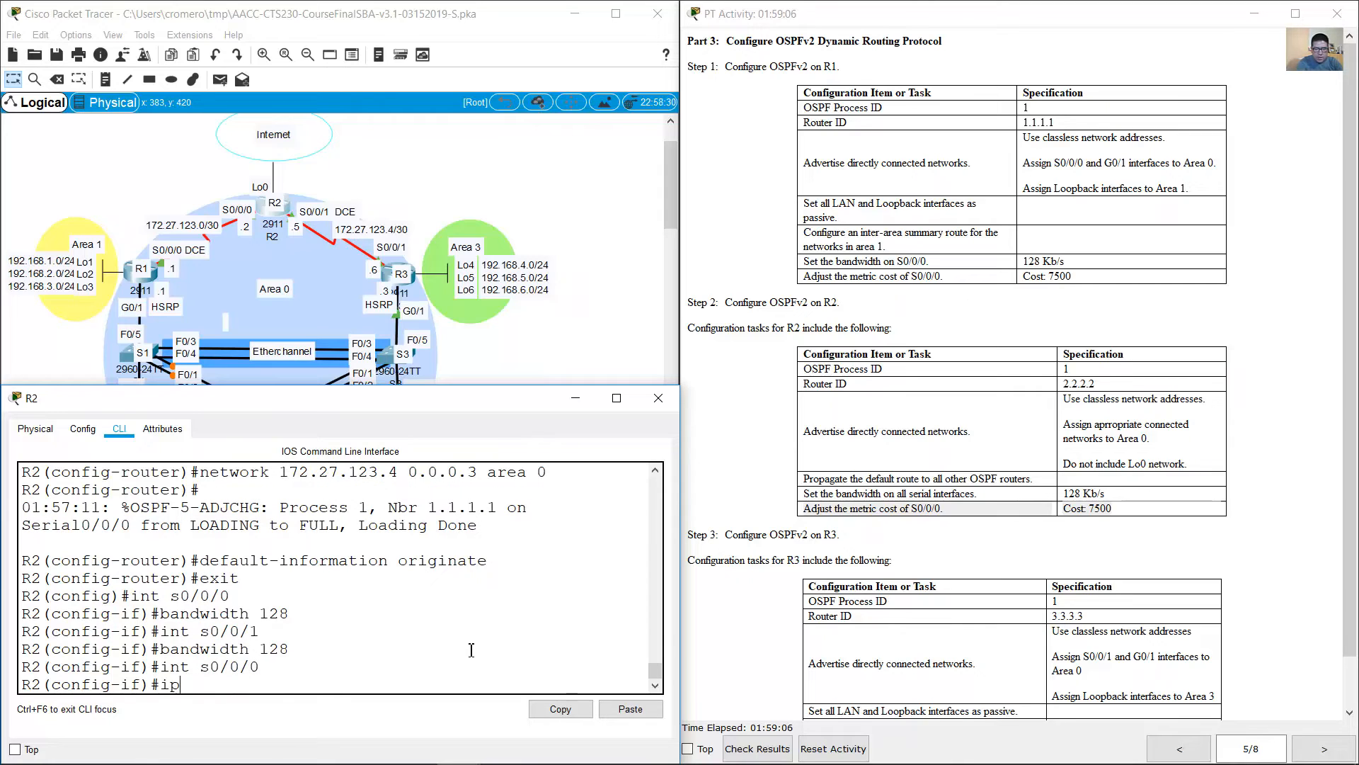
type(" opsf cost 7500")
key("Return")
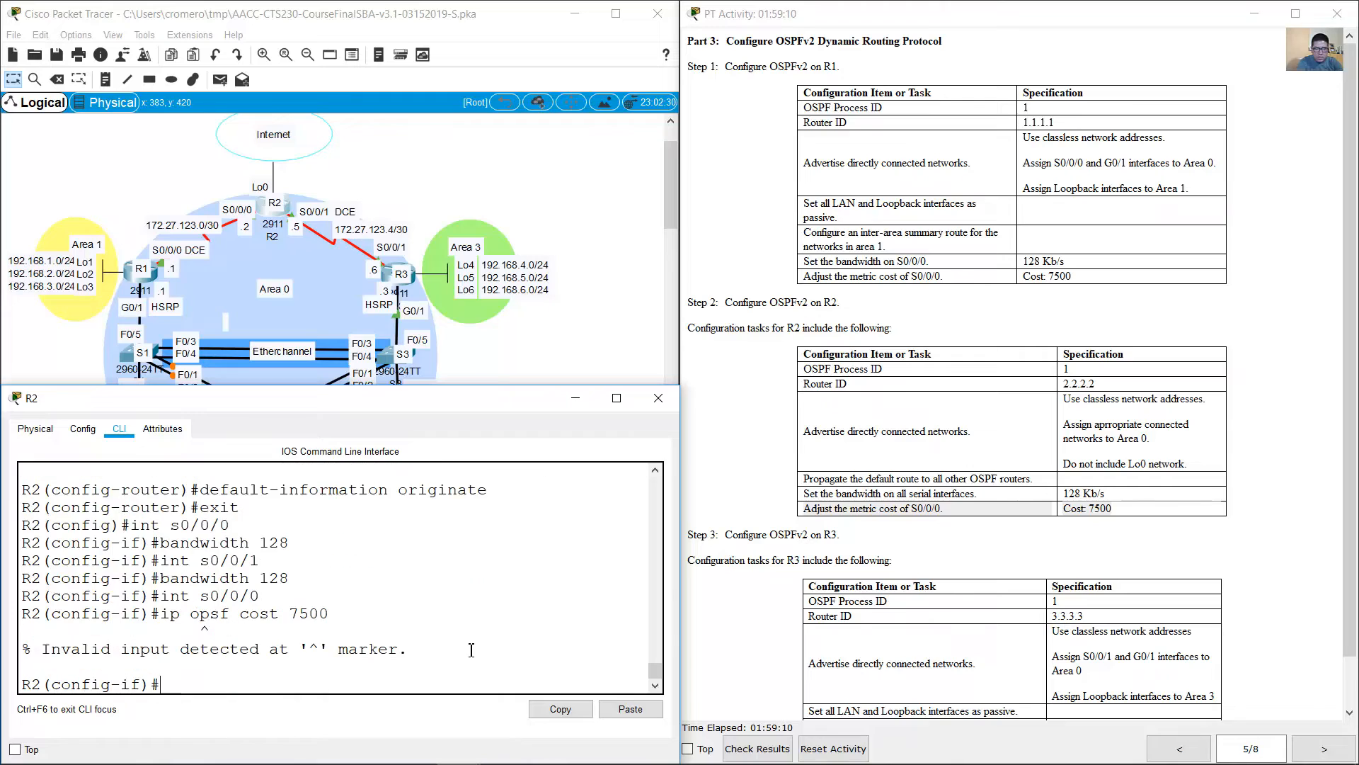
key("Up")
key("Left")
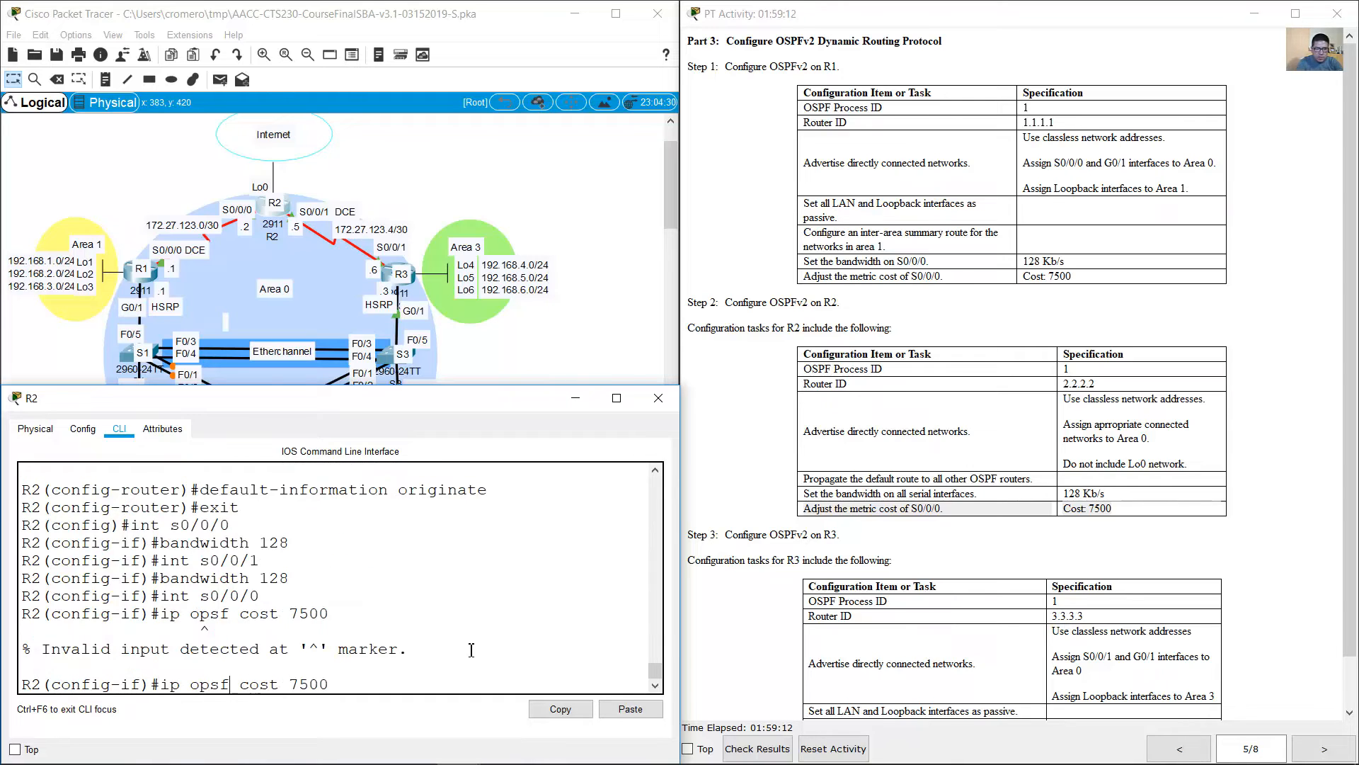
key("BackSpace")
key("BackSpace")
type("sp")
key("Return")
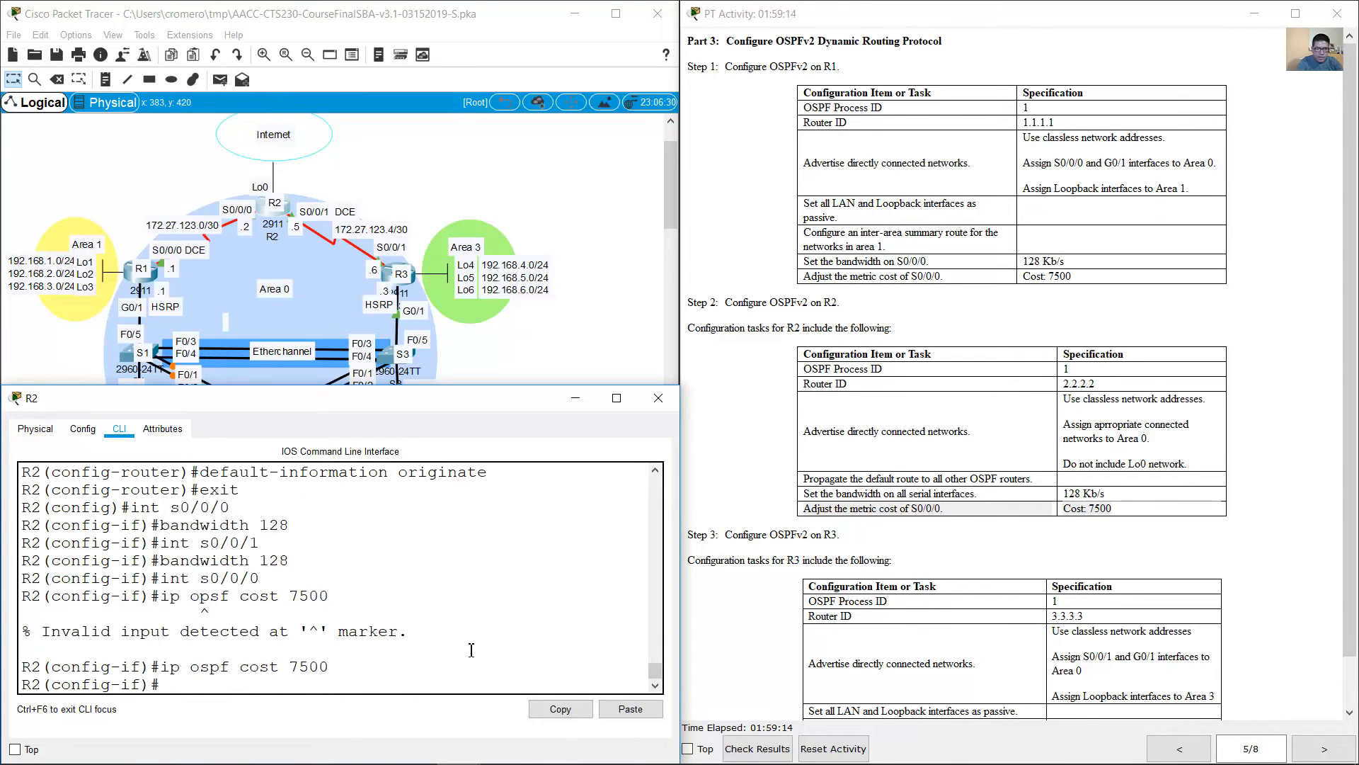
Step: Review the Step 3 OSPFv2 tasks in the instructions and open R3's command line
left_click(1266, 399)
scroll(1161, 451, "down", 2)
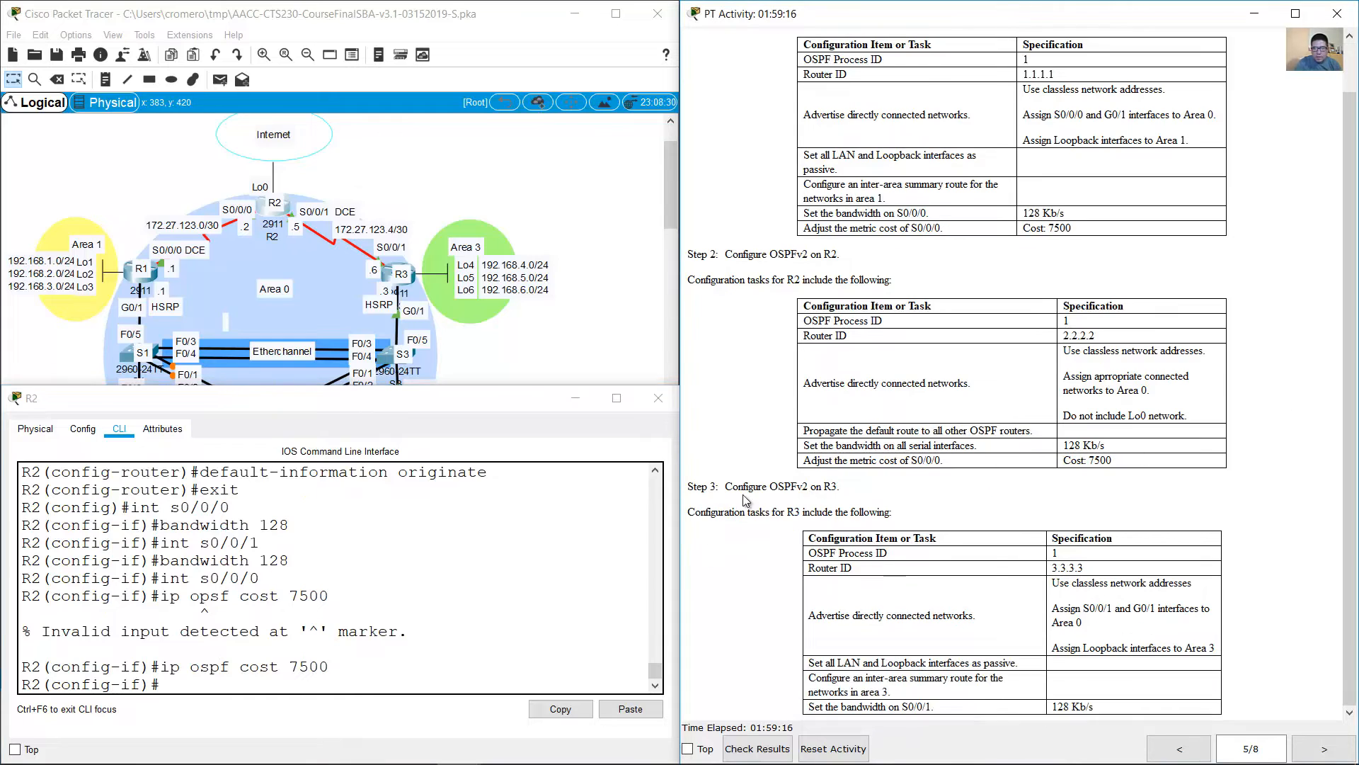
left_click_drag(724, 487, 849, 494)
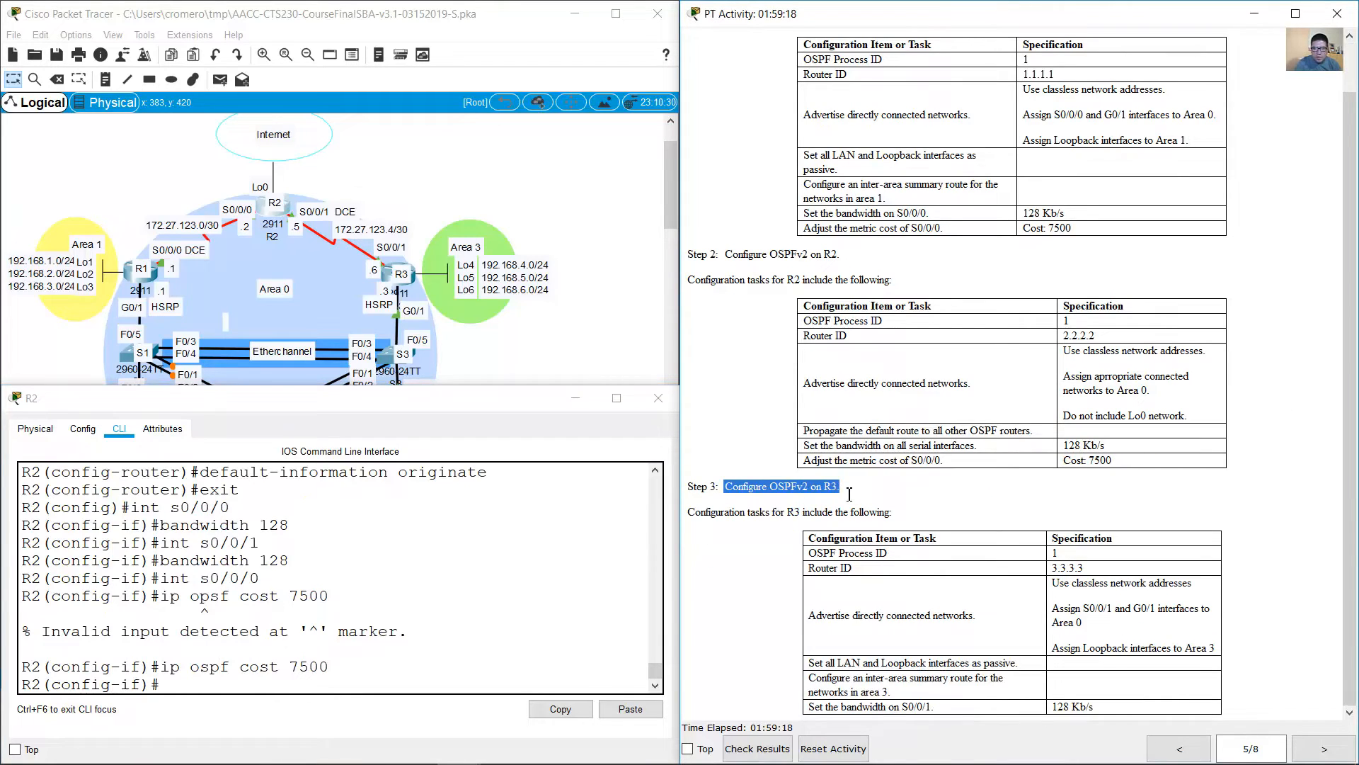
left_click(395, 277)
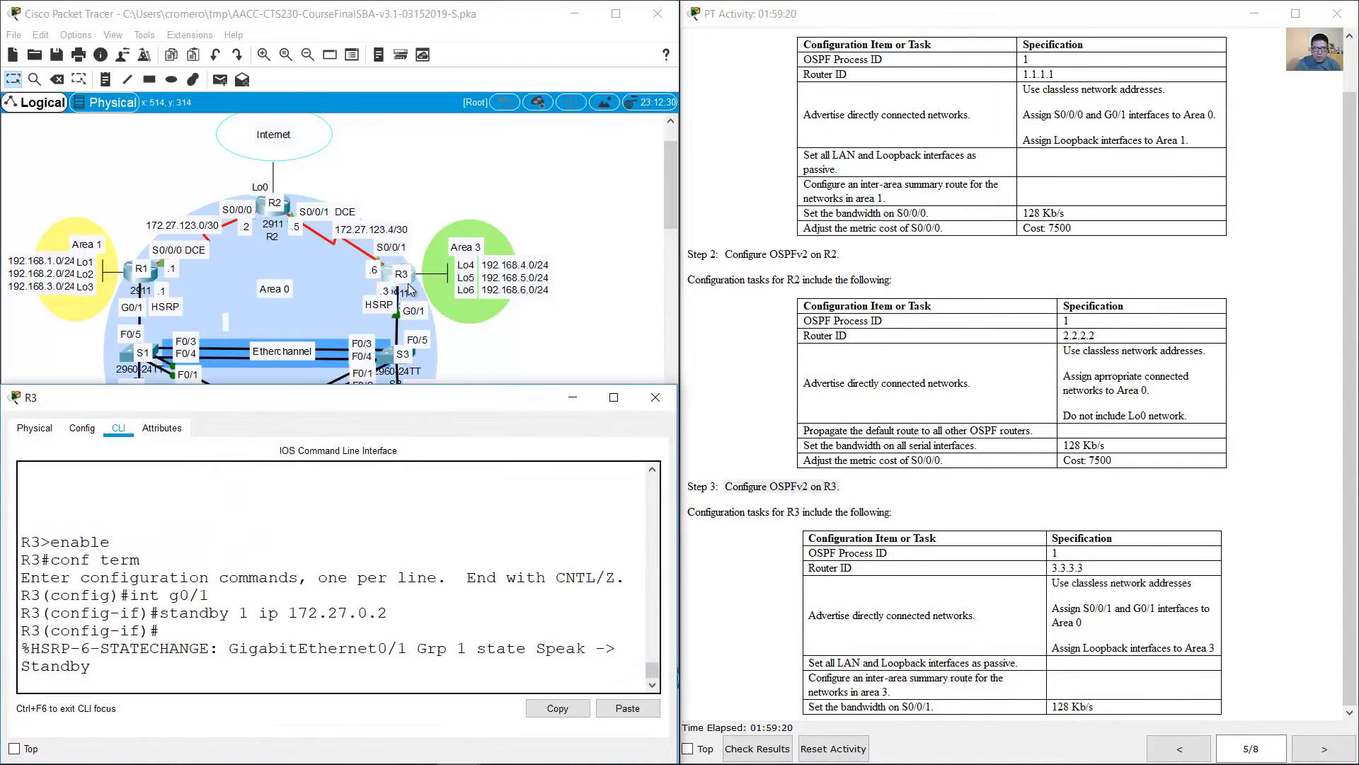
Step: Leave R3's interface configuration and enter router configuration for OSPF process 1
left_click(415, 555)
key("Return")
type("exit")
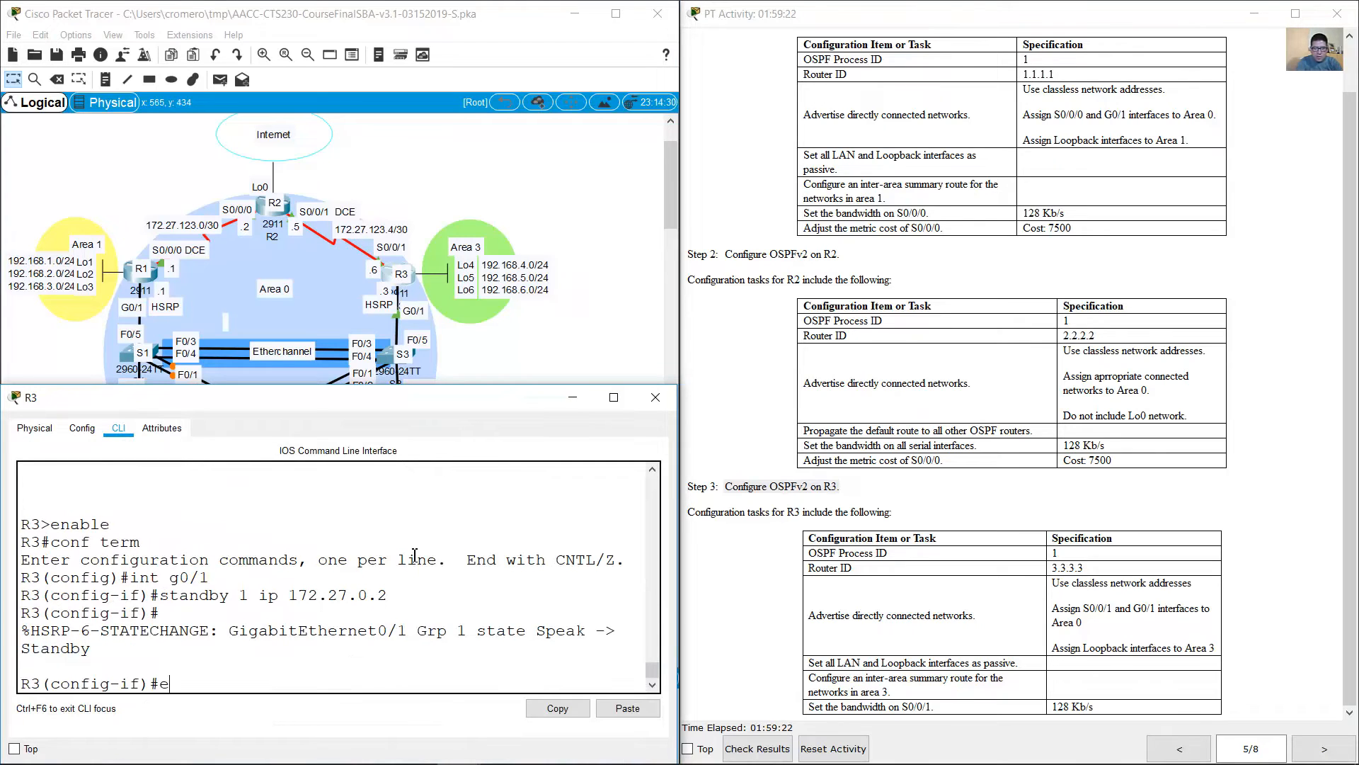
key("Return")
type("router op")
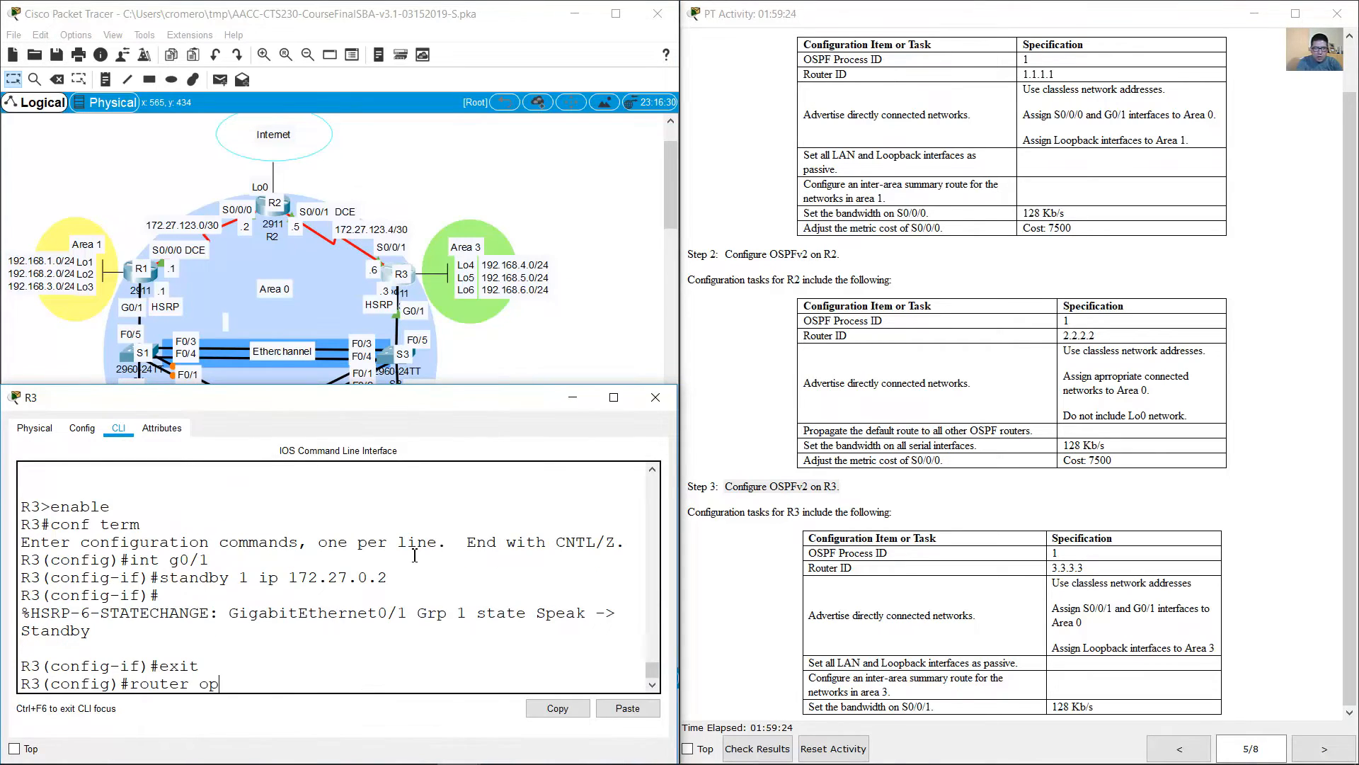
type("sf")
key("BackSpace")
key("BackSpace")
key("BackSpace")
type("spf")
key("BackSpace")
key("BackSpace")
type("pf 1")
key("Return")
Step: Set R3's OSPF router ID to 3.3.3.3
type("router-iod")
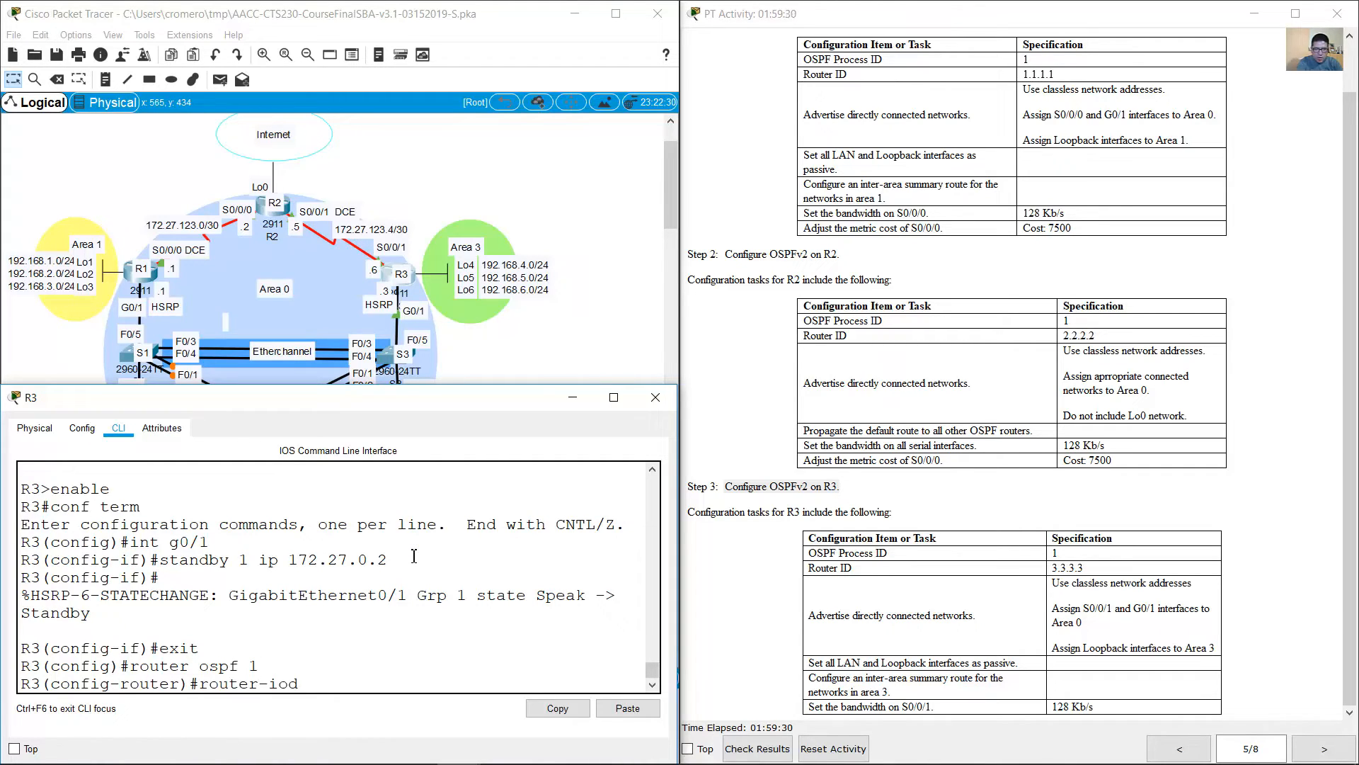
key("BackSpace")
key("BackSpace")
type("d 3.3.3.3")
key("Return")
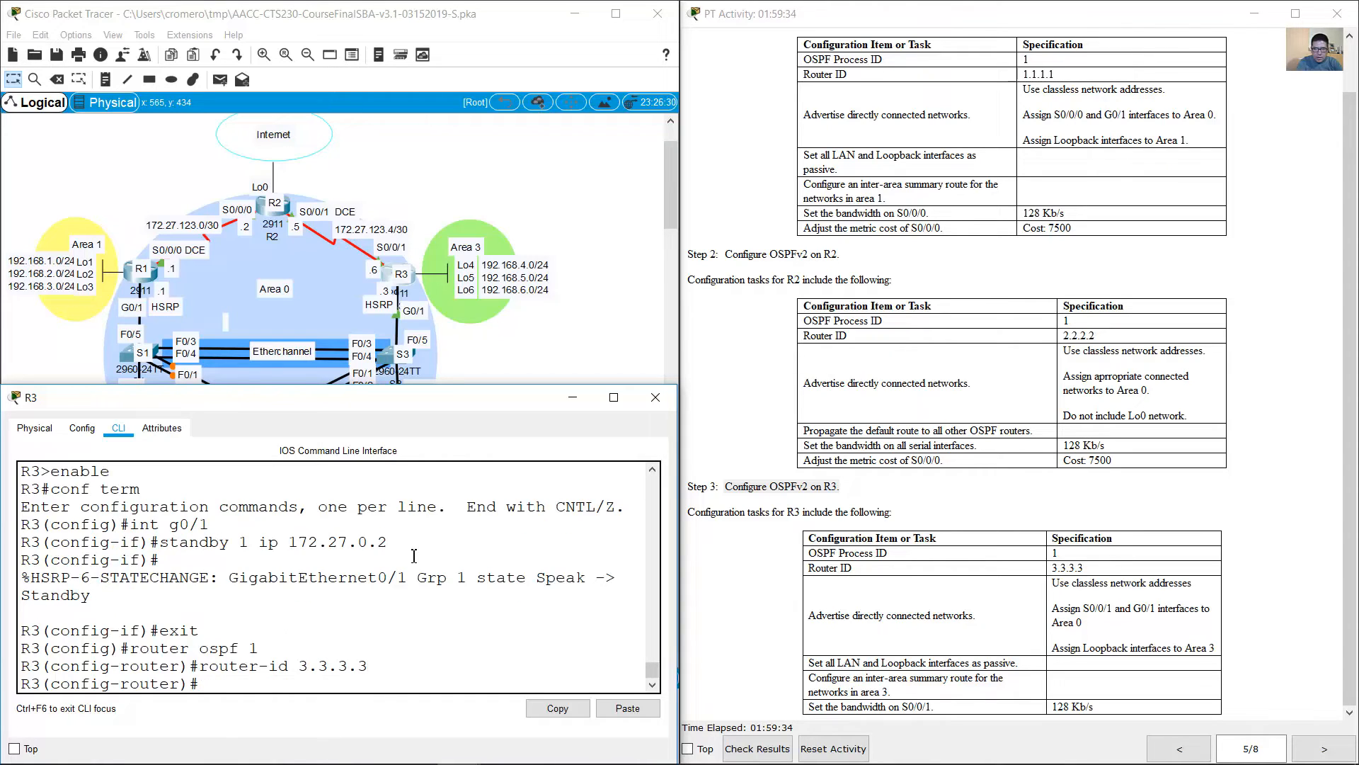
Step: Display R3's directly connected routes from within router configuration mode
type("do show ip route connected")
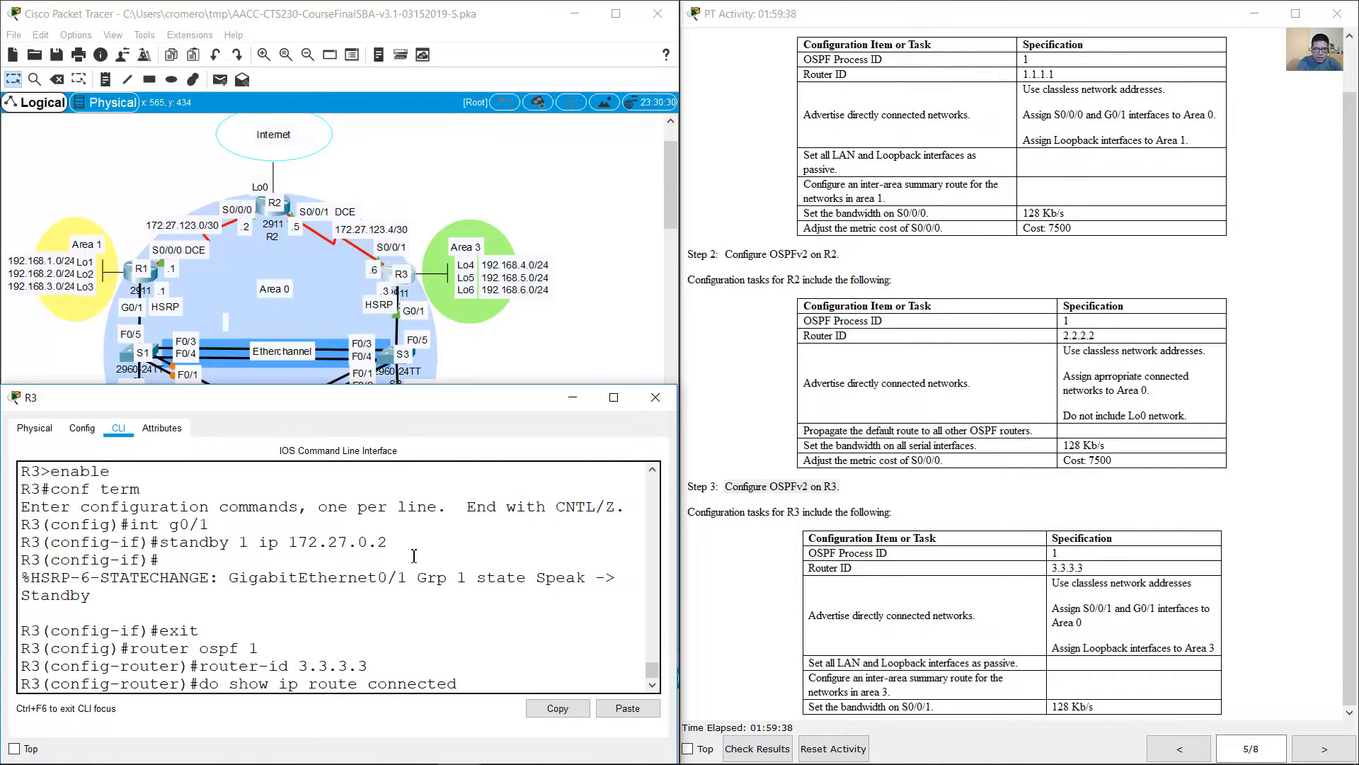
key("Return")
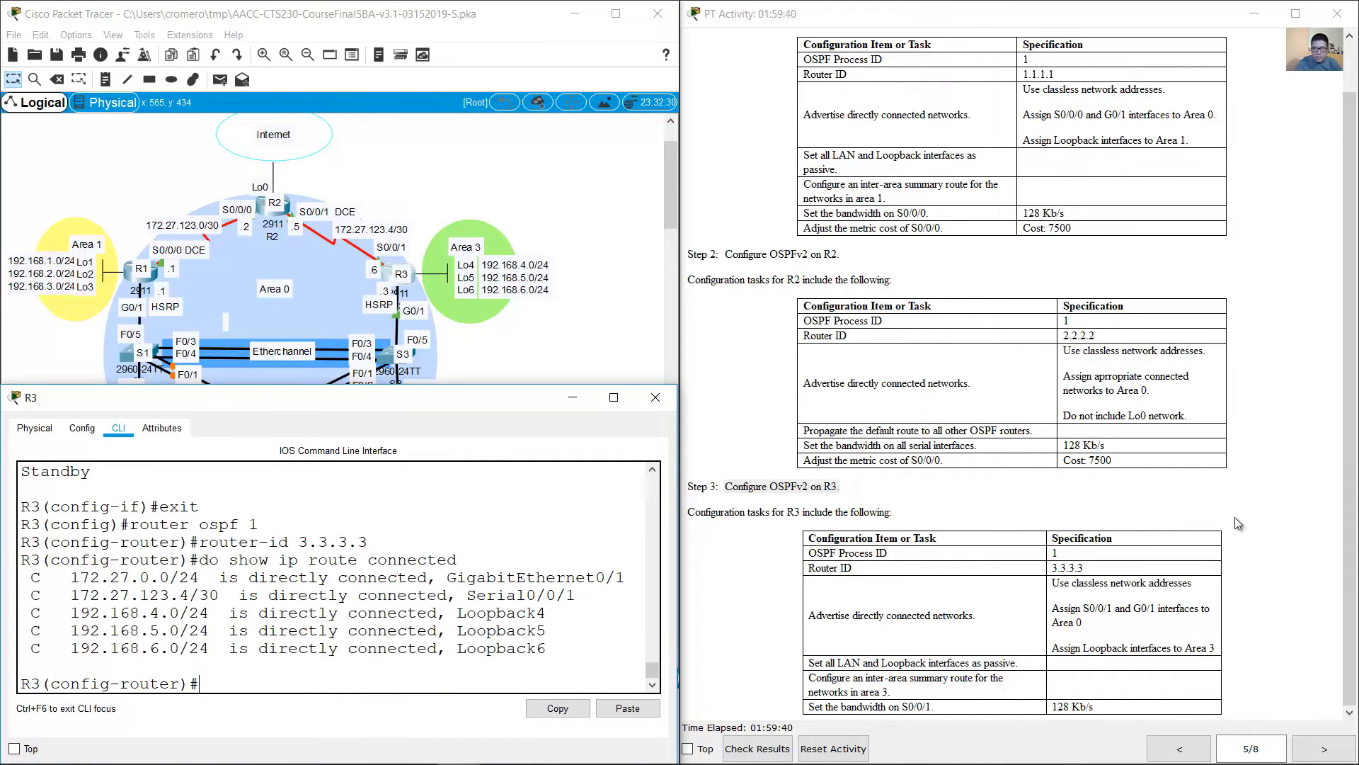
Step: Compare R3's area assignments in the instructions with the topology and the connected routes for Area 0 and Area 3
left_click_drag(1156, 600, 1217, 649)
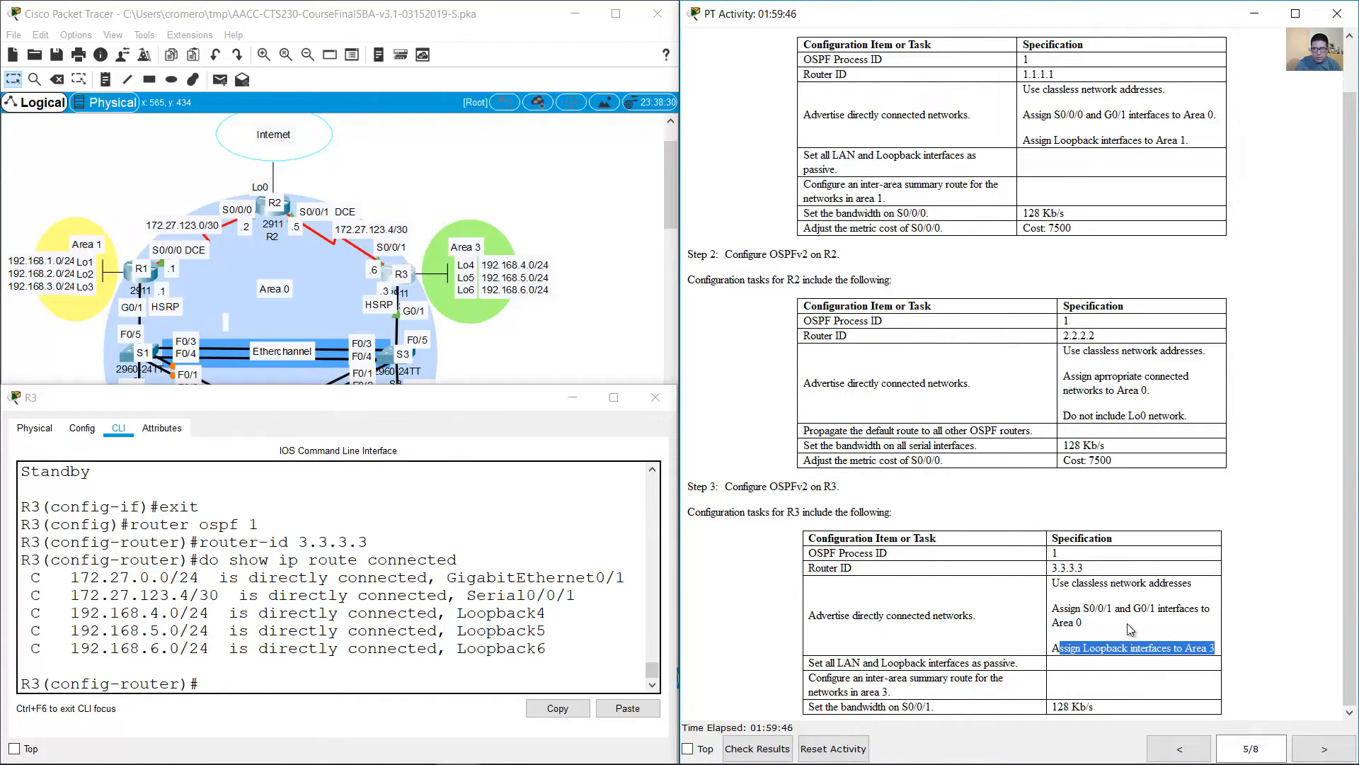
left_click(538, 316)
left_click_drag(551, 388, 456, 200)
left_click(536, 293)
left_click(541, 312)
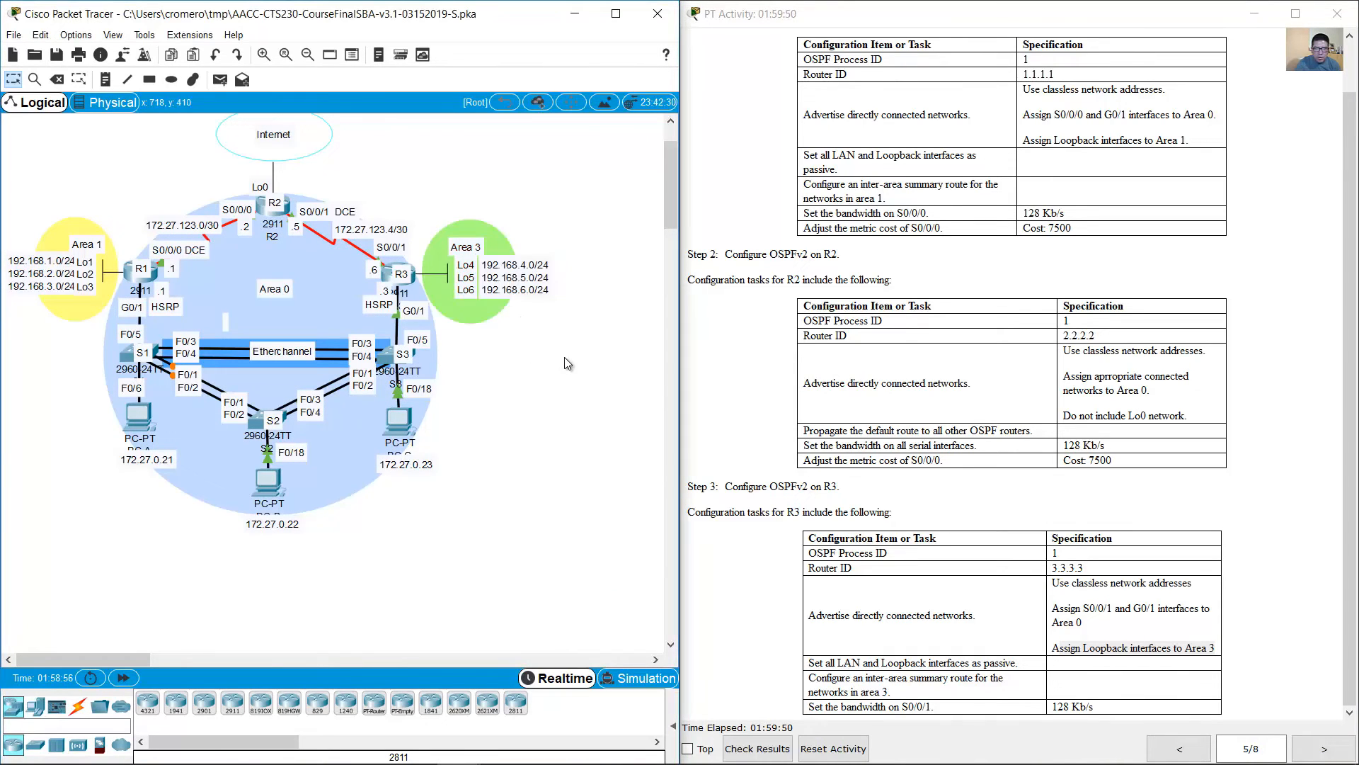
left_click(423, 204)
left_click(286, 293)
left_click_drag(290, 293, 337, 280)
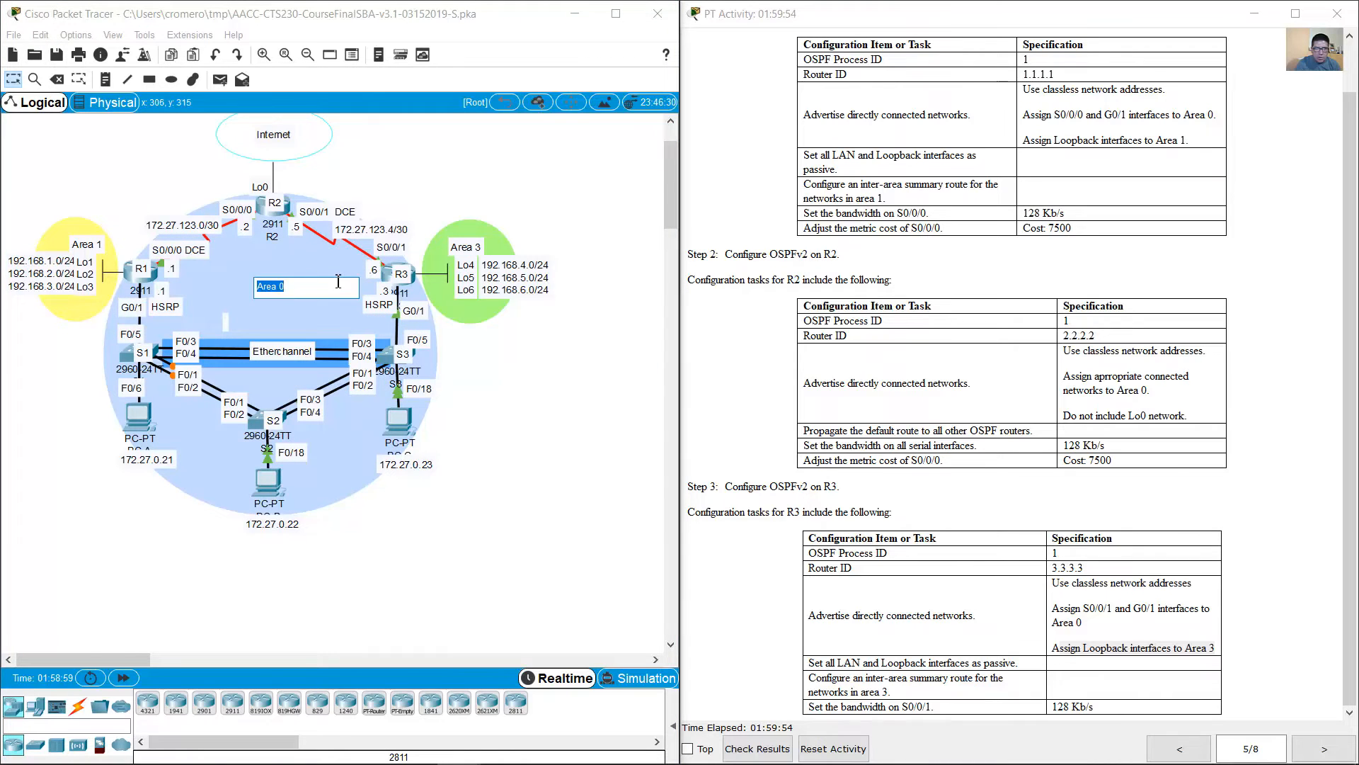
left_click(360, 262)
left_click(394, 247)
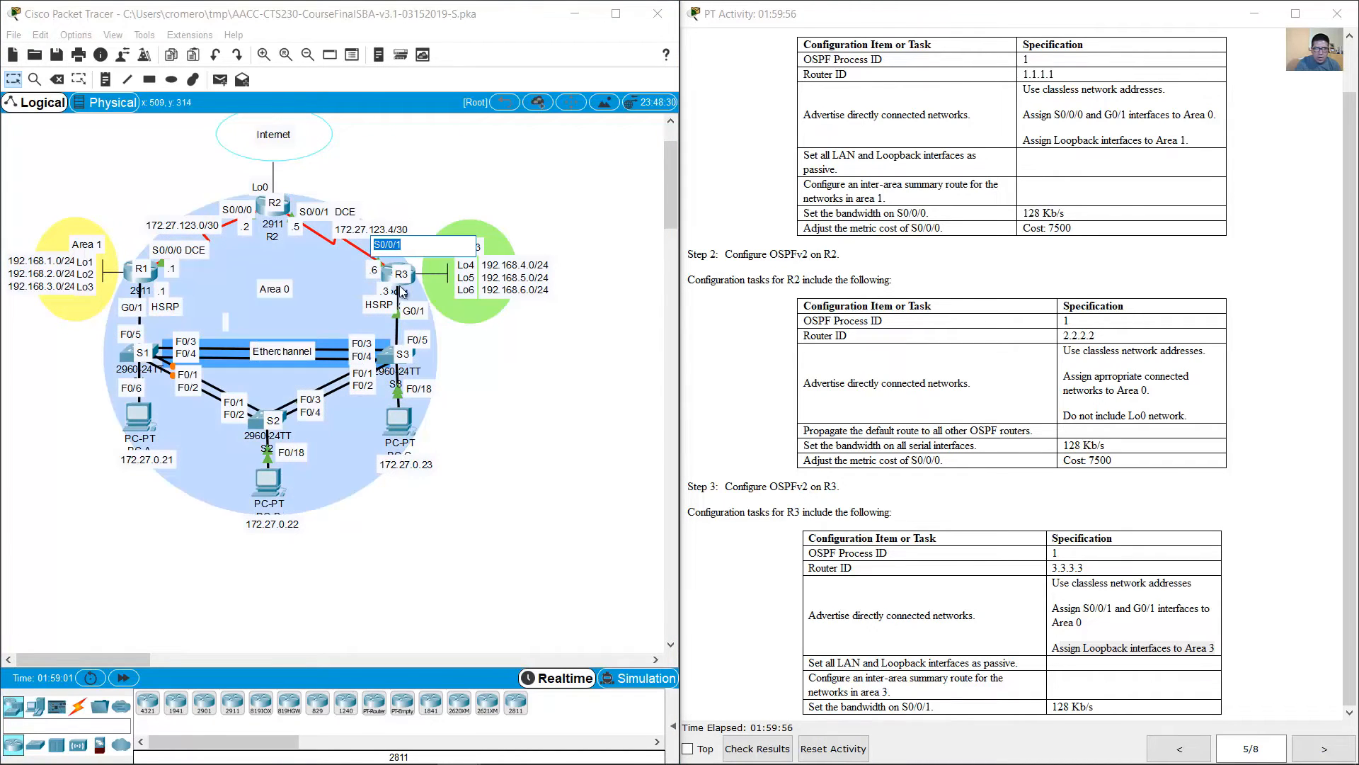
left_click(414, 313)
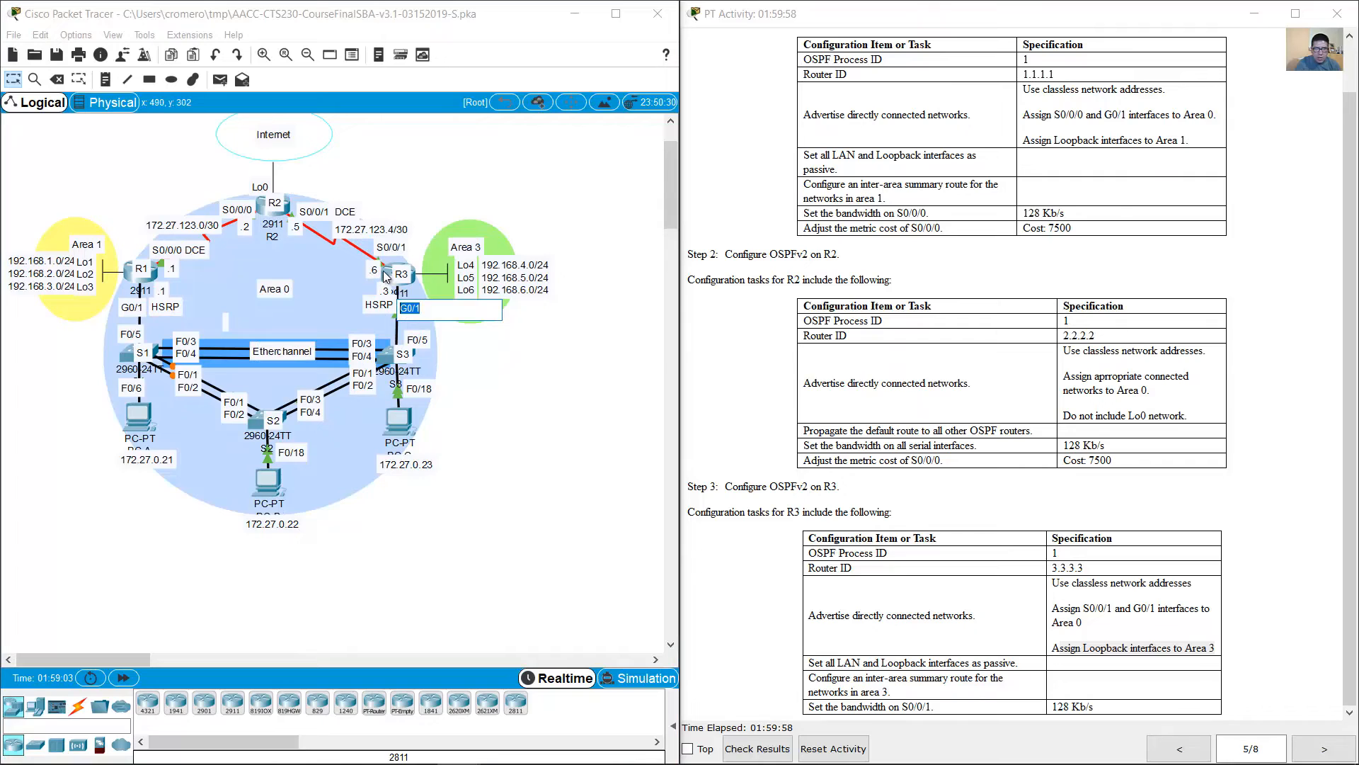
left_click(387, 275)
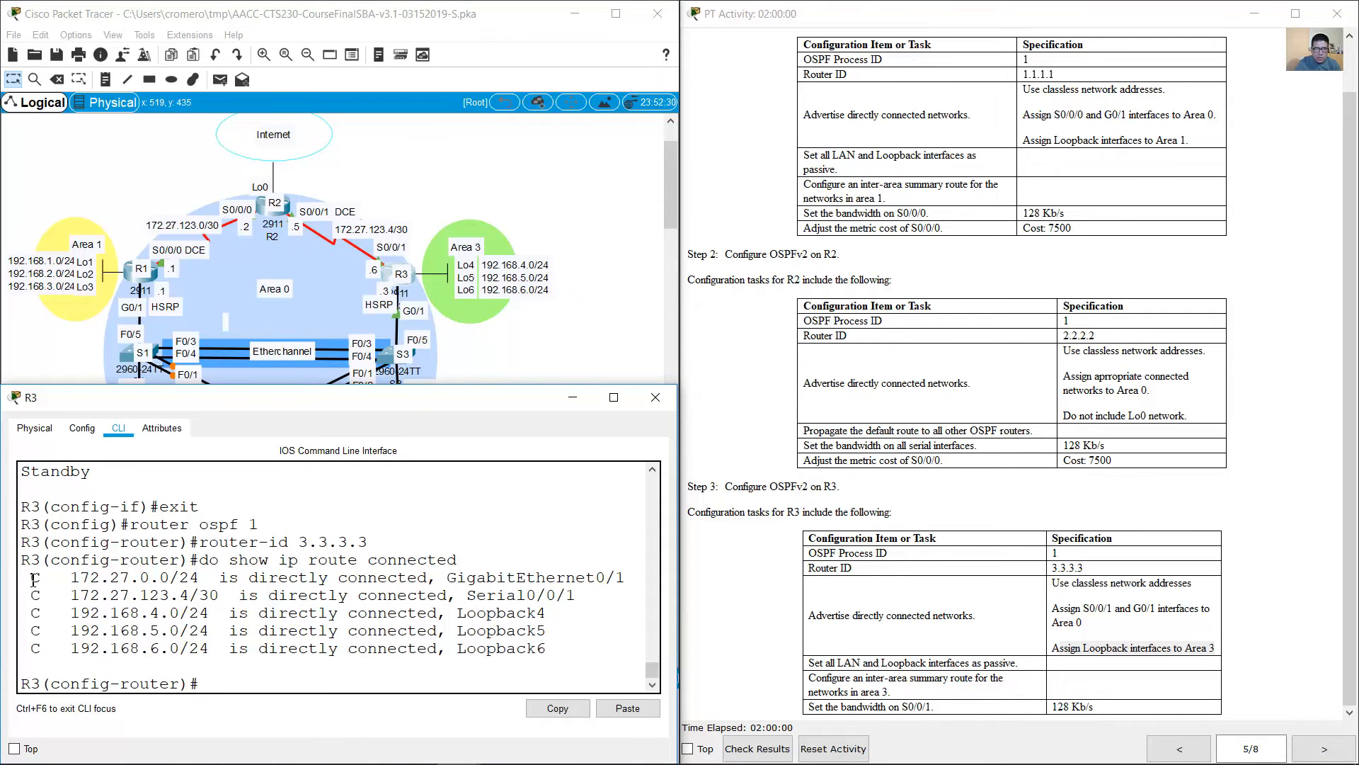
left_click_drag(34, 579, 587, 605)
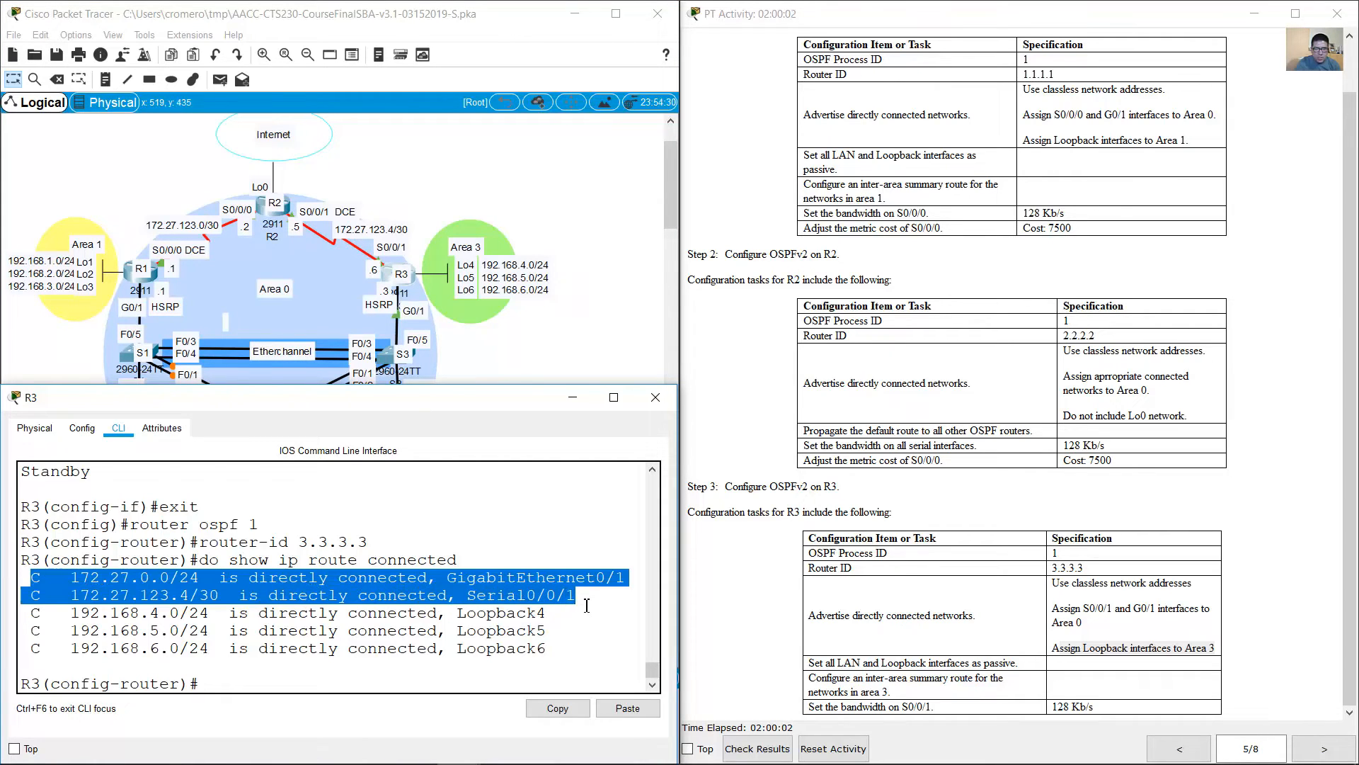
left_click_drag(546, 650, 27, 613)
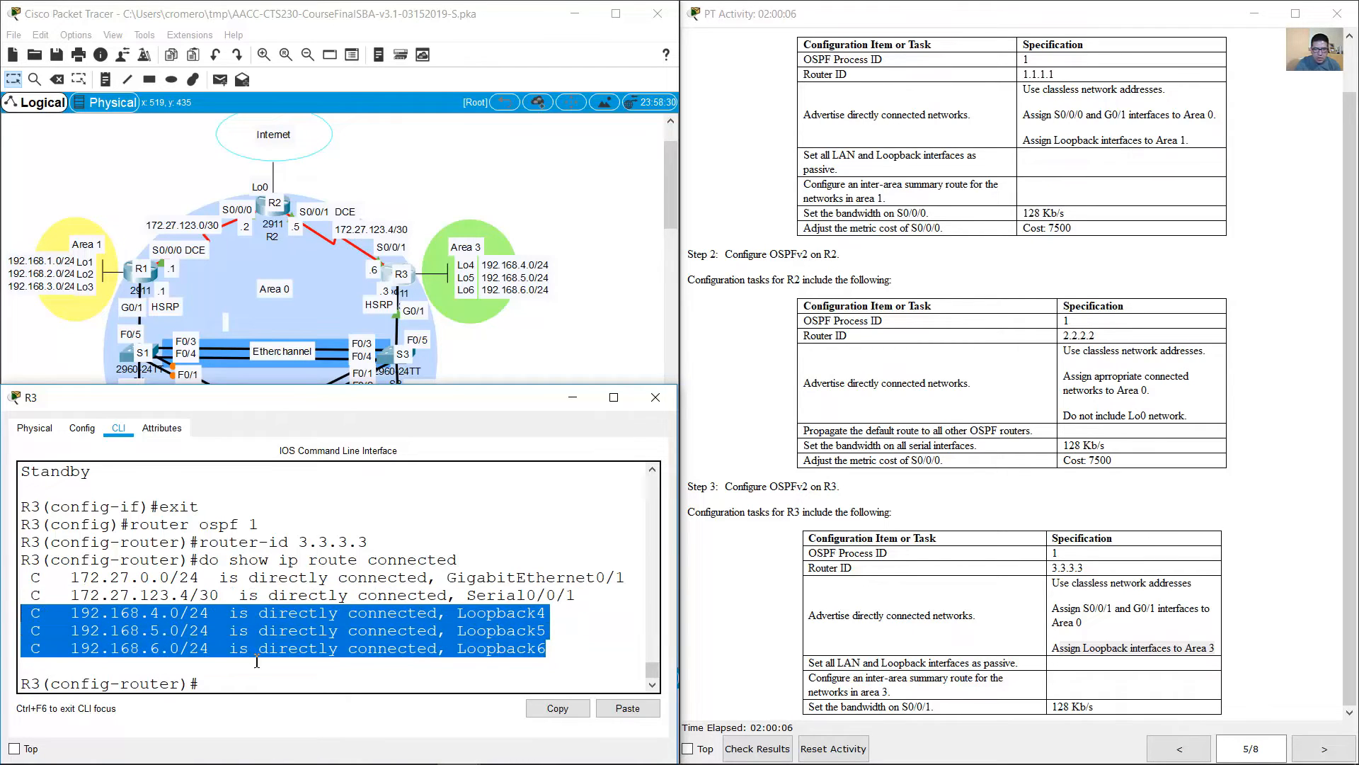
Step: Advertise R3's G0/1 network 172.27.0.0 with wildcard mask 0.0.0.255 in OSPF area 0
left_click(389, 666)
type("netwo")
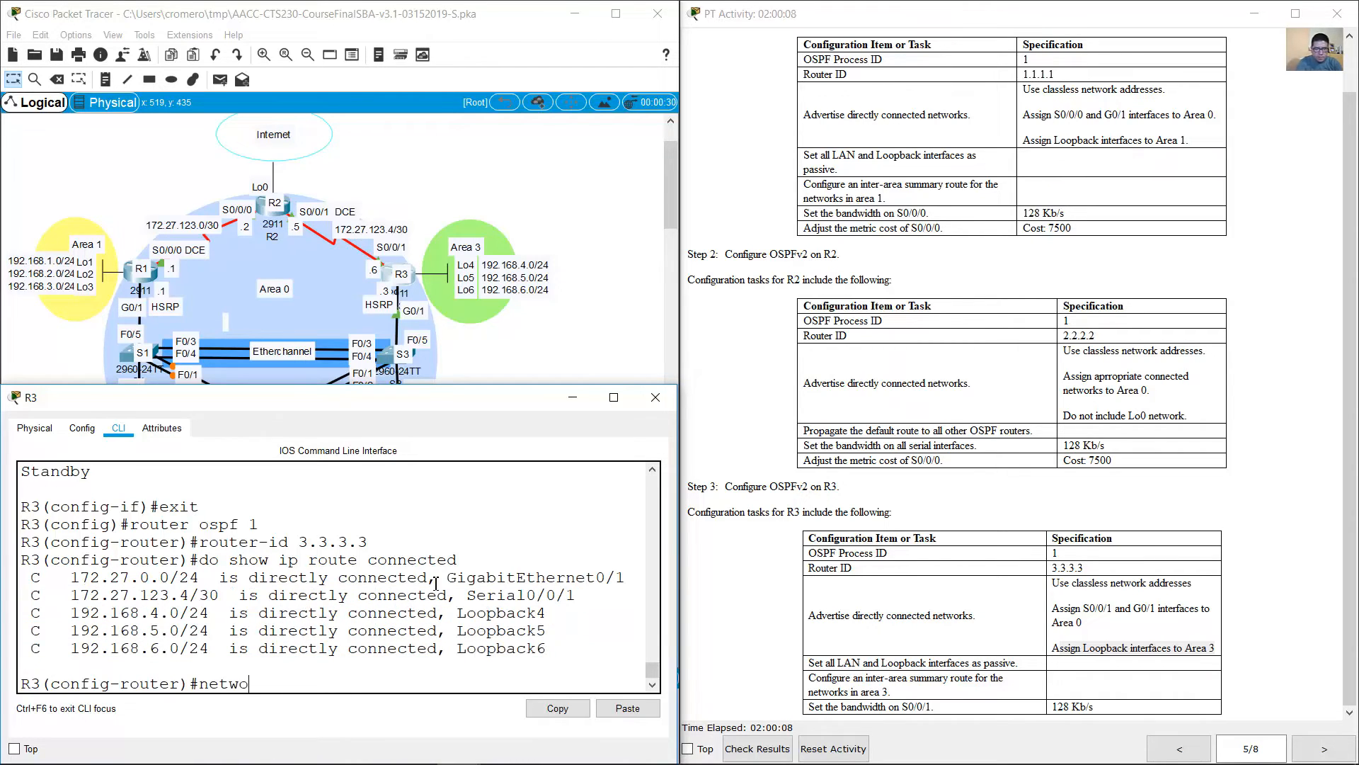
type("rk 172.27.0.0 0.0.0.255 area 0")
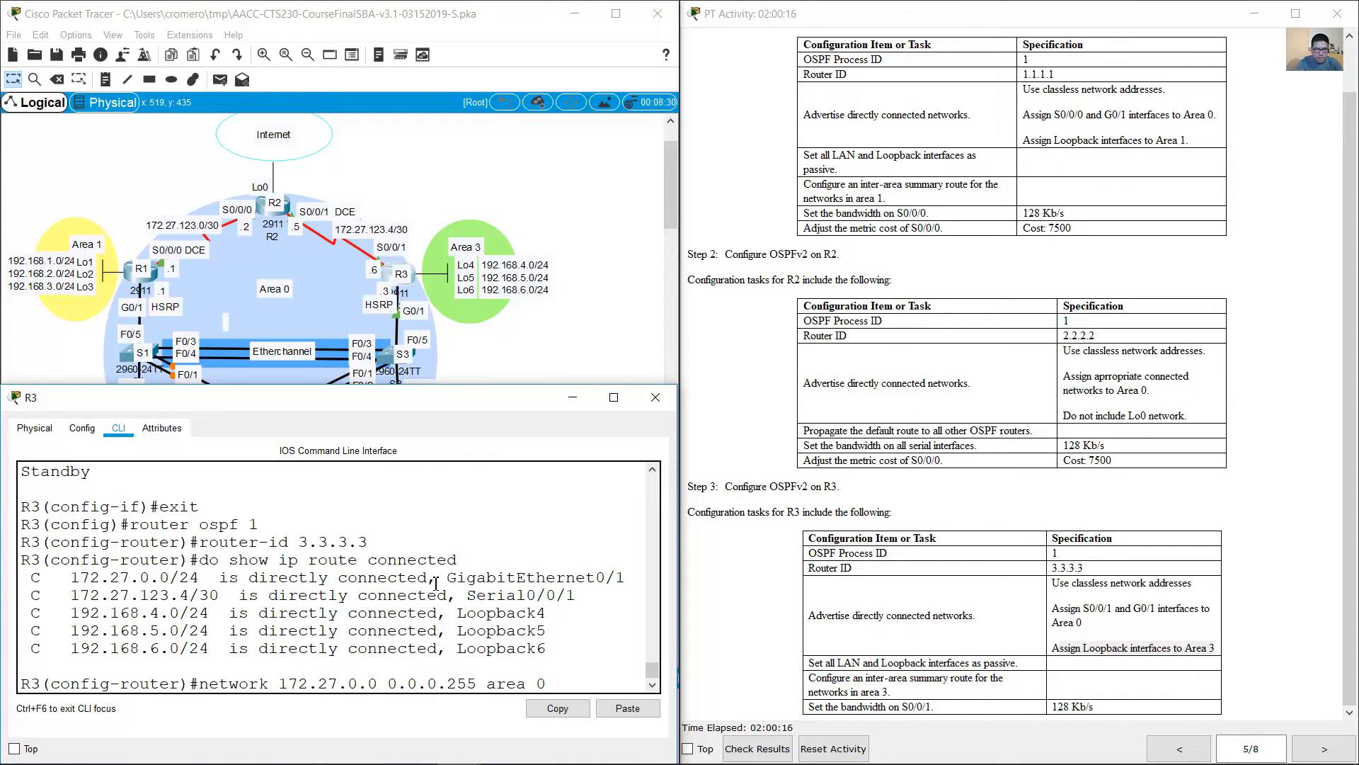
key("Return")
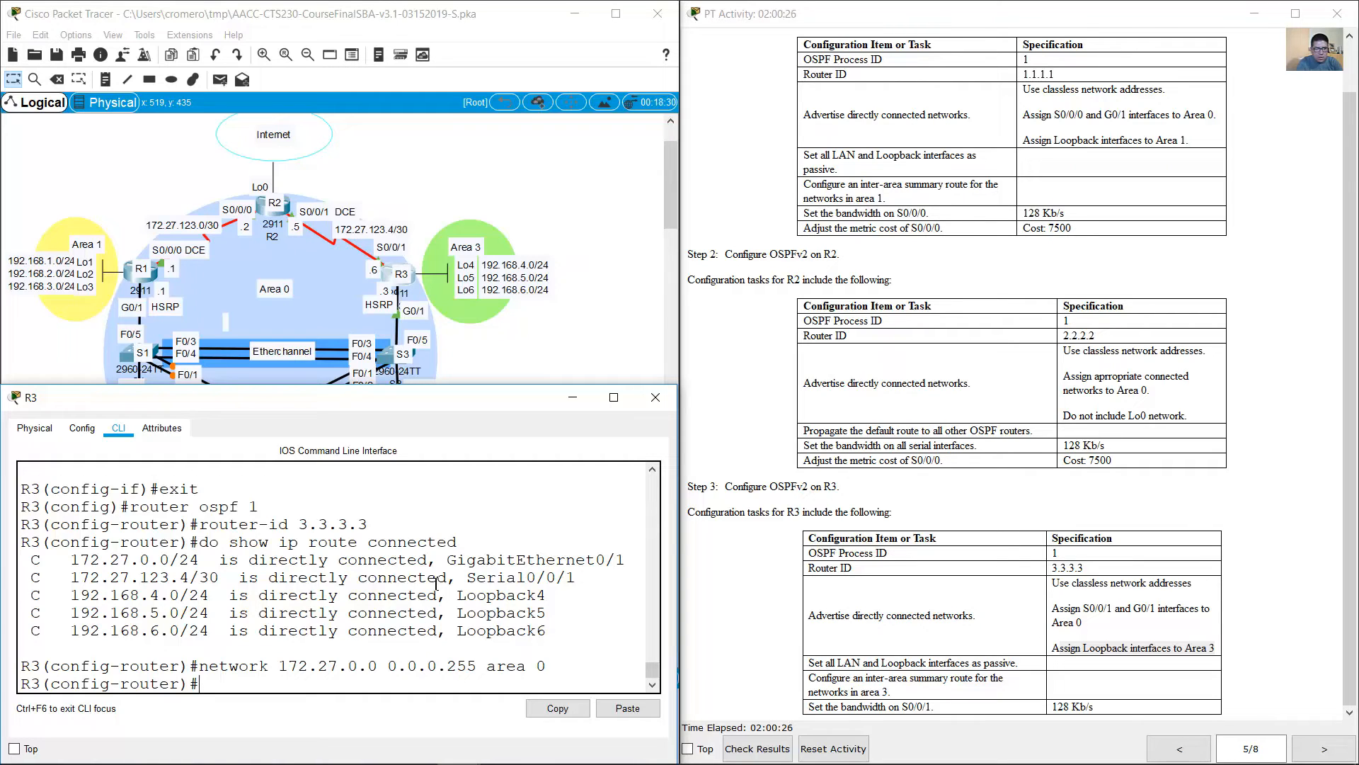
Step: Advertise R3's S0/0/1 network 172.27.123.4 with wildcard mask 0.0.0.3 in OSPF area 0
key("Up")
key("Left")
key("Left")
key("Left")
key("Left")
key("Left")
key("Left")
key("Left")
key("Left")
key("Left")
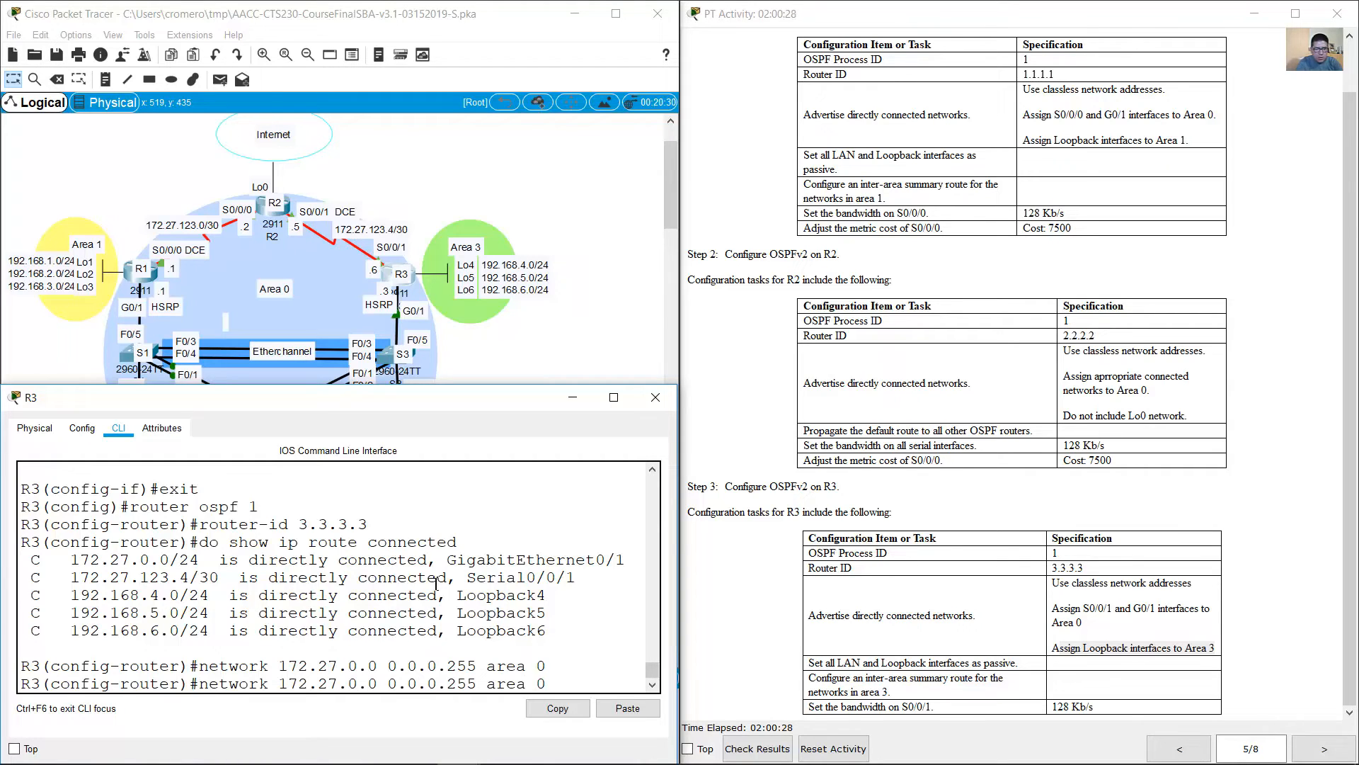
key("BackSpace")
type("123")
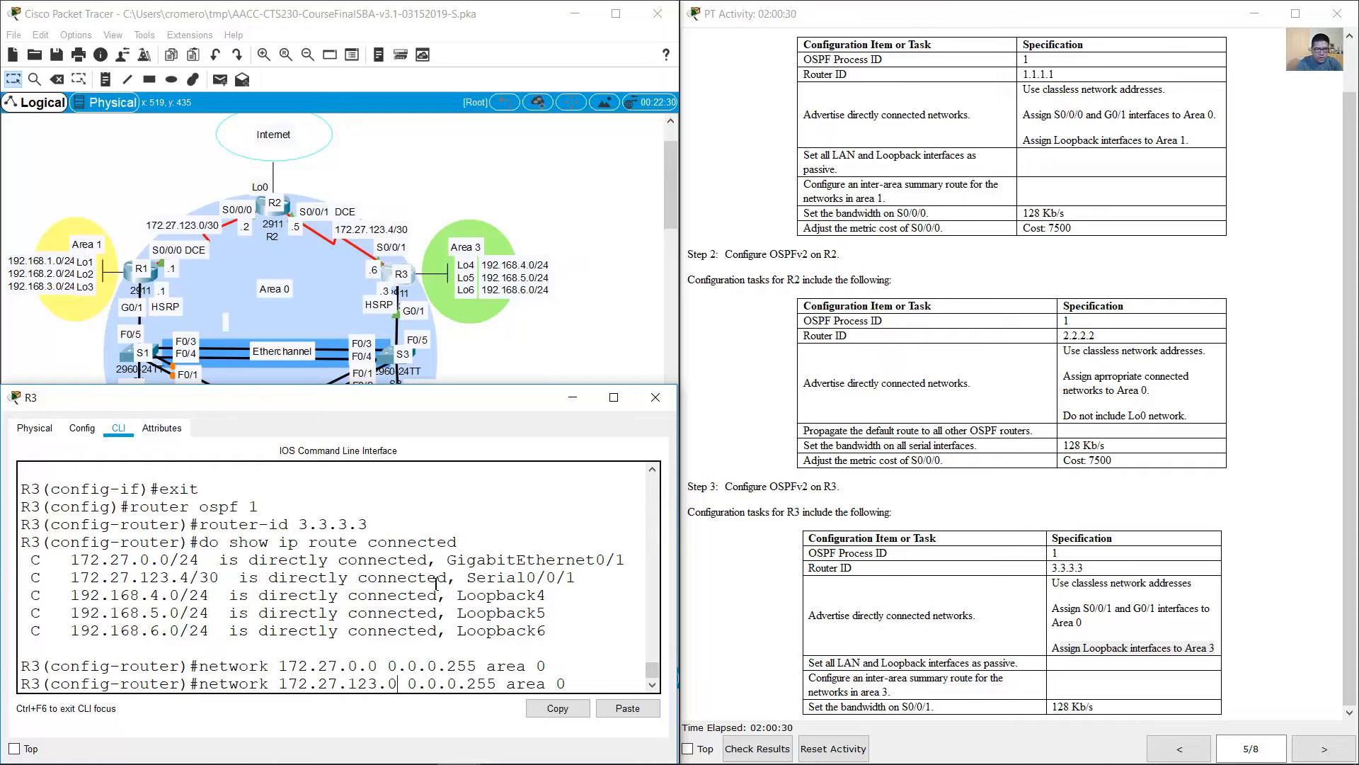
key("BackSpace")
type("4")
key("Right")
key("Right")
key("Right")
key("Right")
key("Right")
key("Right")
key("Right")
key("Right")
key("Right")
key("Right")
key("BackSpace")
key("BackSpace")
key("BackSpace")
type("3")
key("Return")
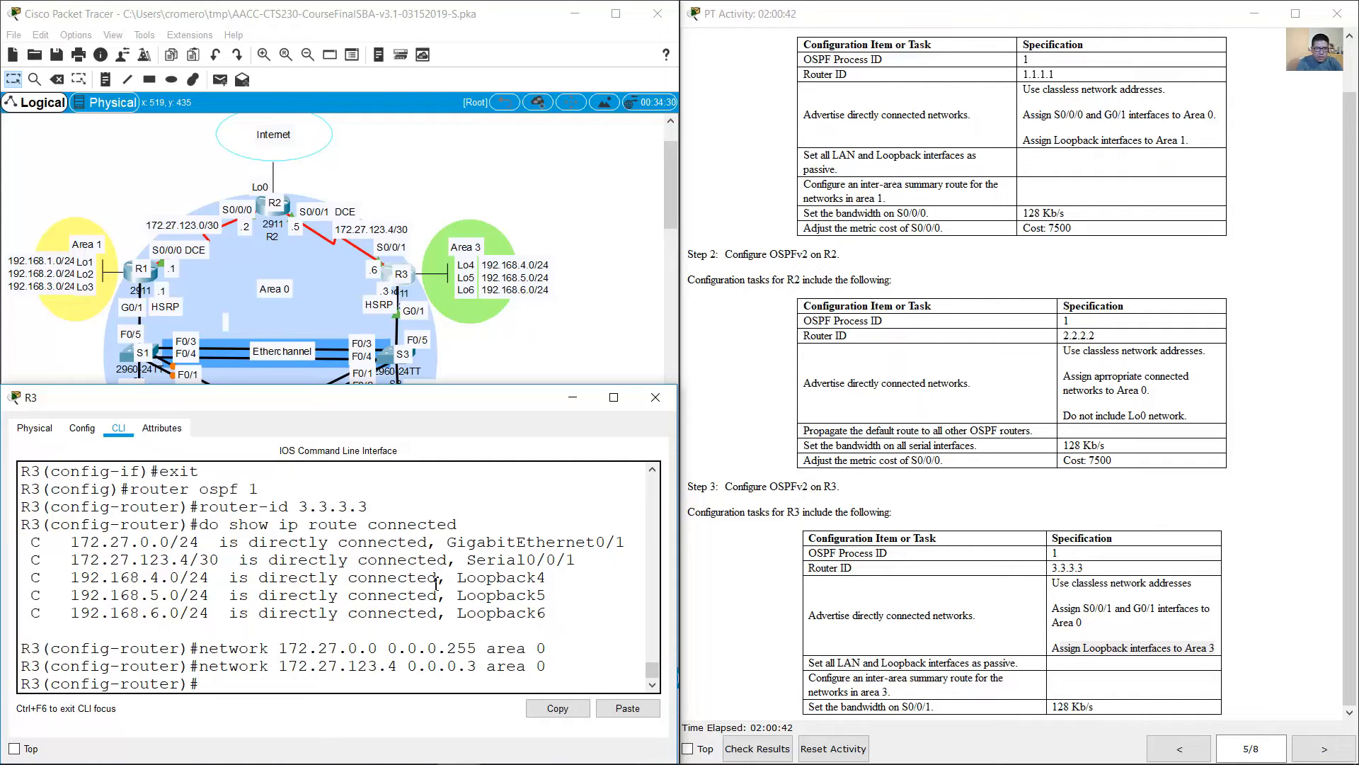
Step: Advertise the Loopback4 network 192.168.4.0 with wildcard mask 0.0.0.255 in OSPF area 3
key("Up")
key("Left")
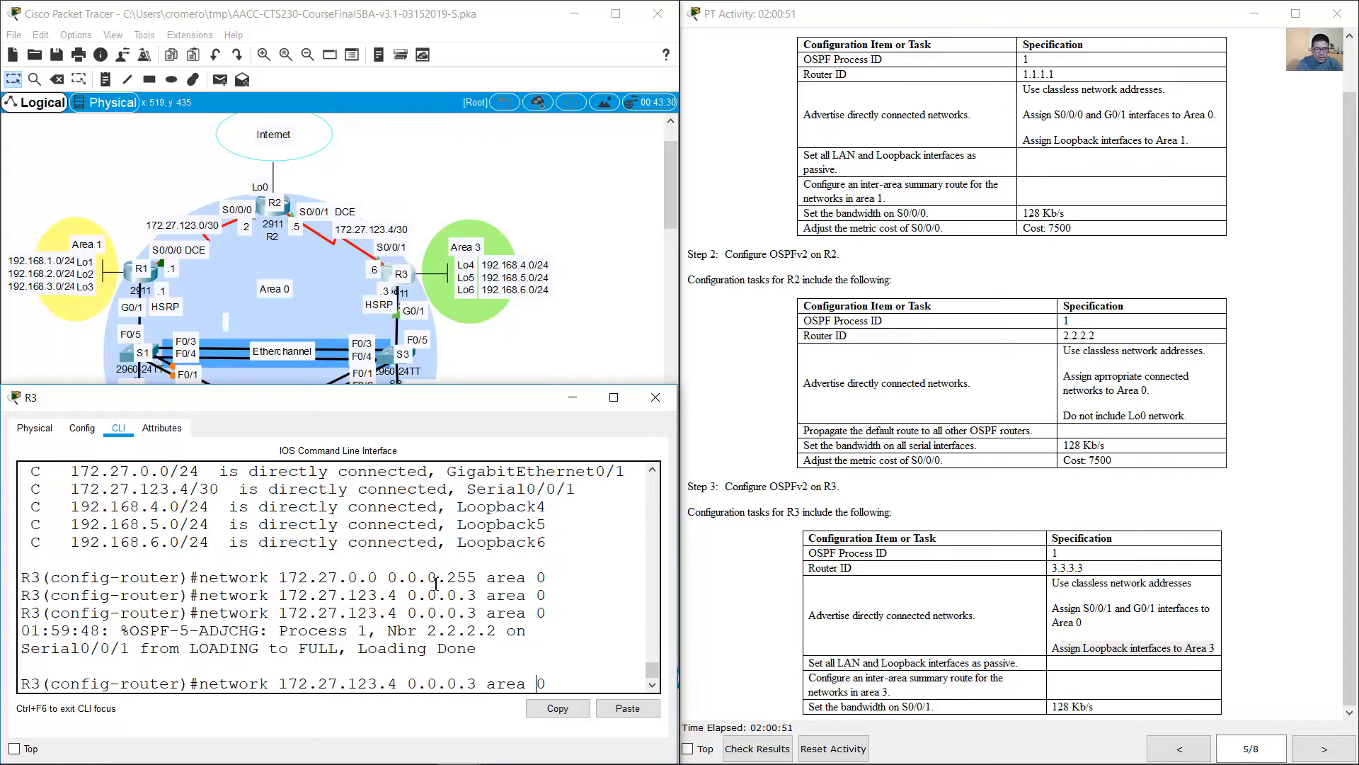
key("BackSpace")
key("BackSpace")
key("BackSpace")
key("BackSpace")
key("BackSpace")
key("BackSpace")
key("BackSpace")
key("BackSpace")
key("BackSpace")
key("BackSpace")
key("BackSpace")
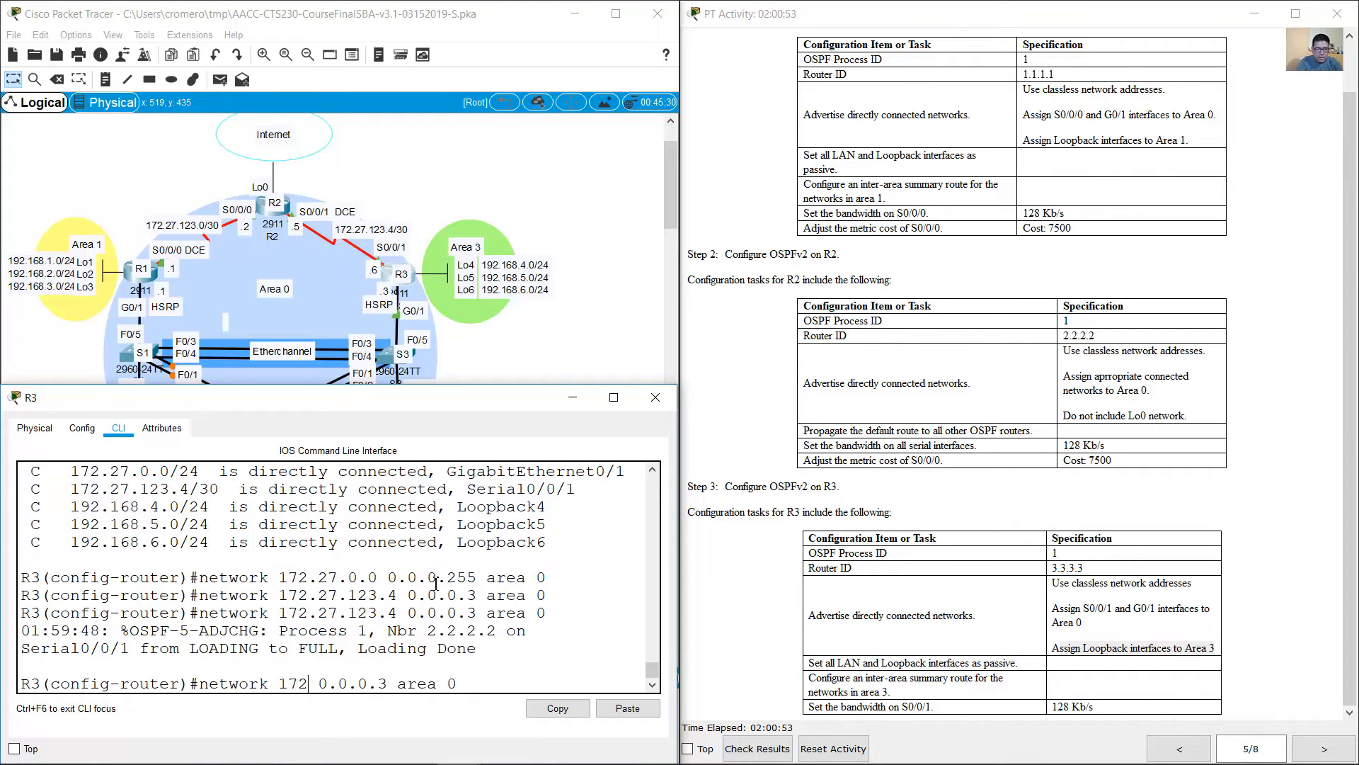
type("92.168.4.")
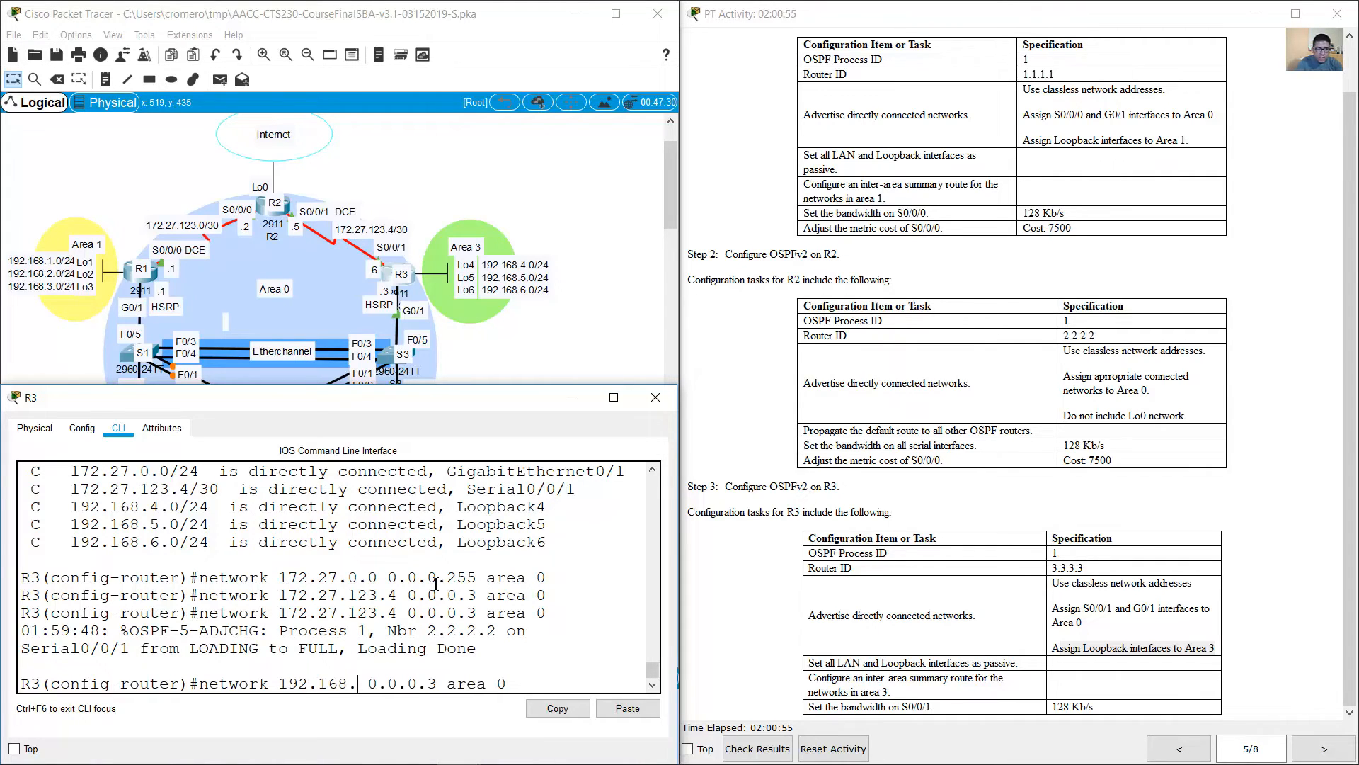
type("0")
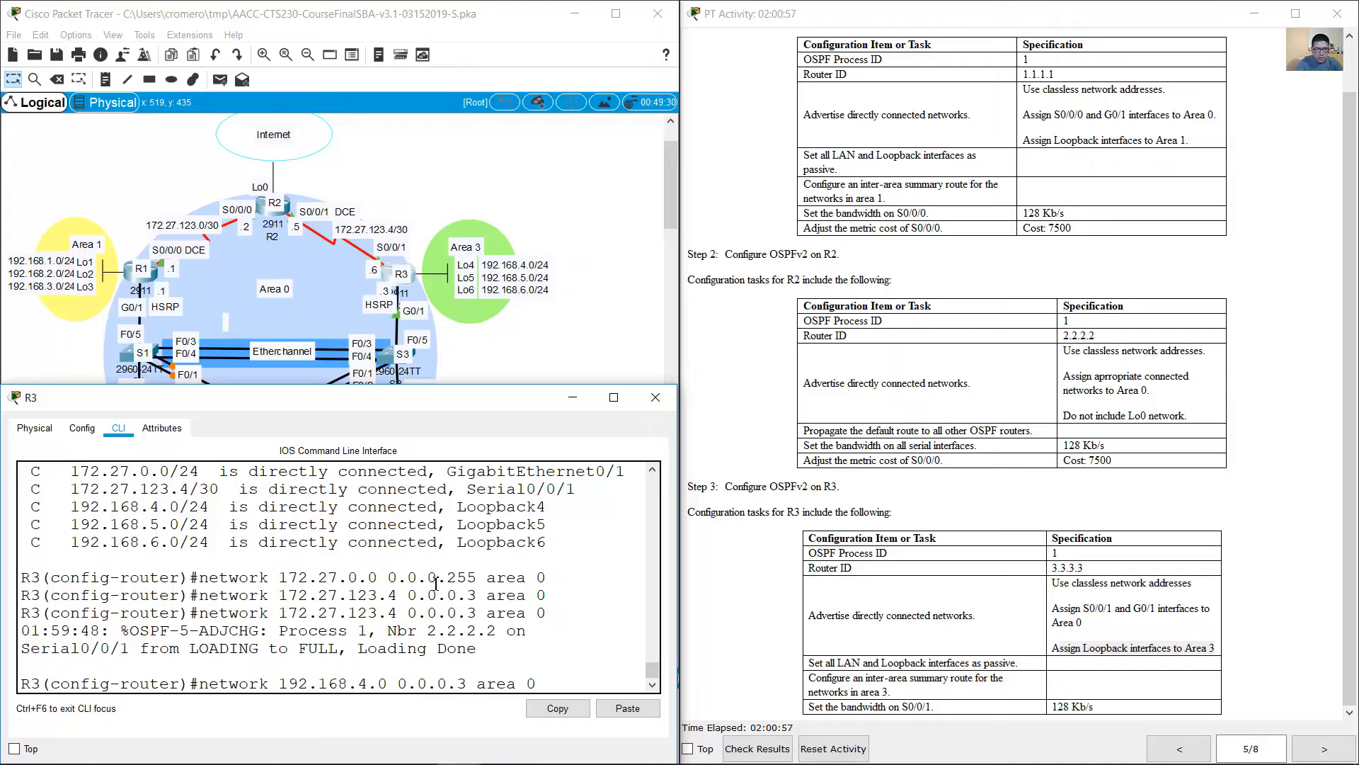
key("Right")
key("Right")
key("Right")
key("Right")
key("Right")
key("Right")
key("Right")
key("Right")
key("BackSpace")
type("255")
key("BackSpace")
type("3")
key("Return")
Step: Advertise the Loopback5 network 192.168.5.0 with wildcard mask 0.0.0.255 in OSPF area 3
key("Up")
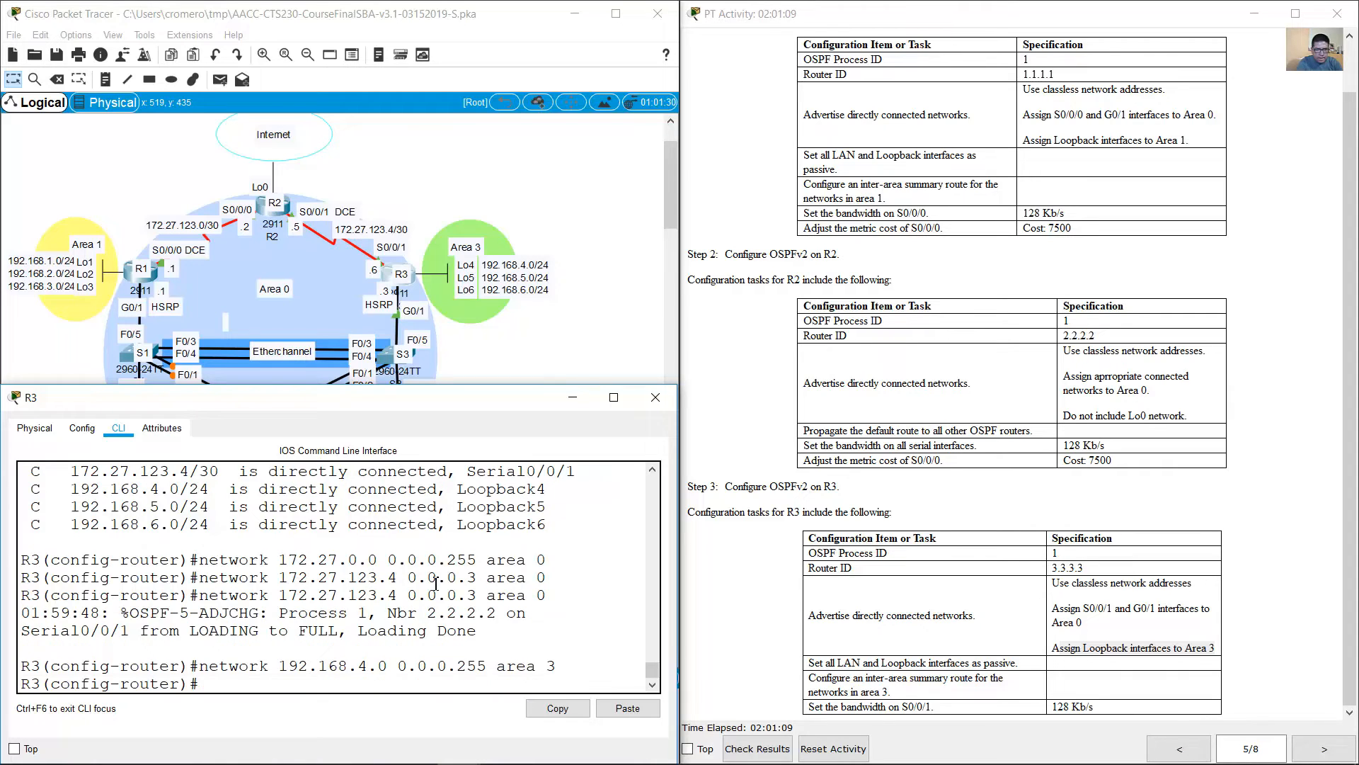
key("Left")
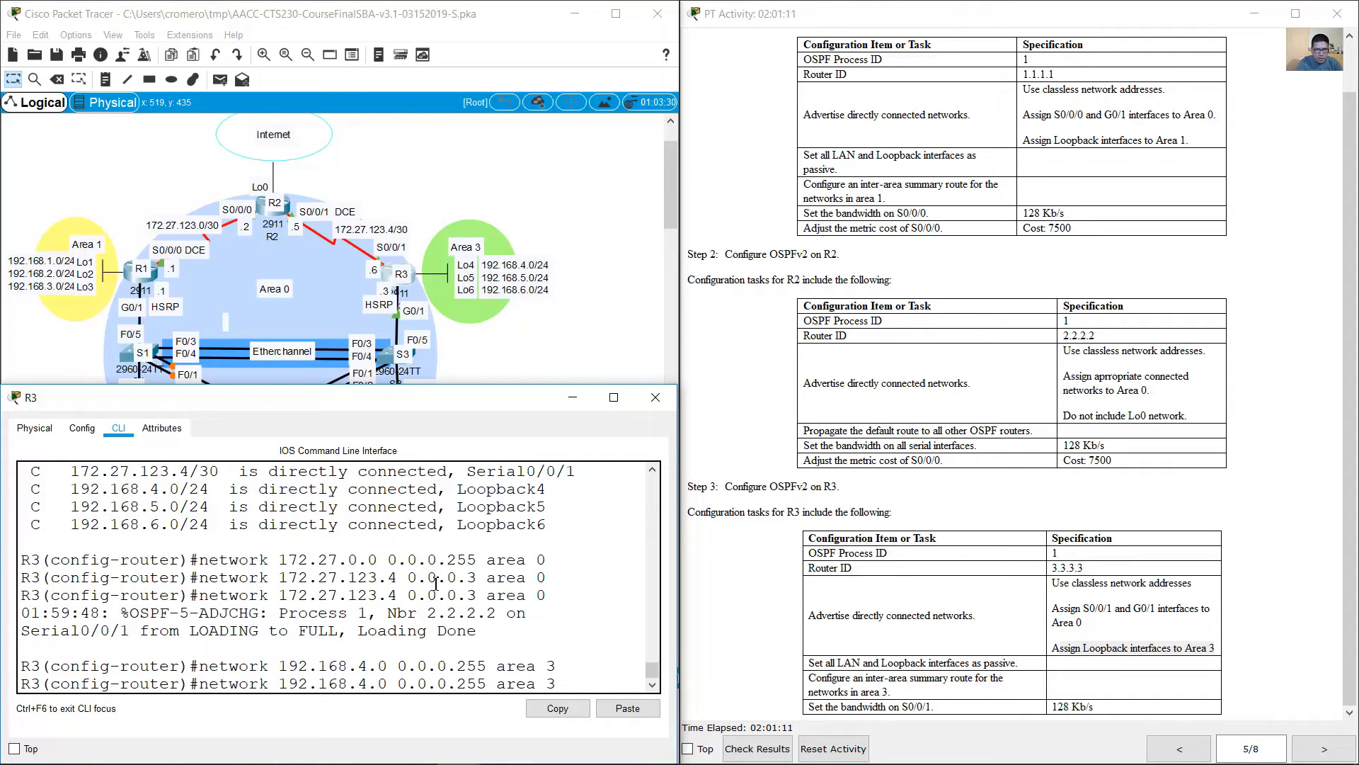
key("Left")
key("Left")
key("Left")
key("Left")
key("Left")
key("Left")
key("Left")
key("Left")
key("Left")
key("Left")
key("Left")
key("Left")
key("Left")
key("Left")
key("Left")
key("Left")
key("Left")
key("Left")
key("BackSpace")
type("5")
key("Return")
Step: Advertise the Loopback6 network 192.168.6.0 with wildcard mask 0.0.0.255 in OSPF area 3
key("Up")
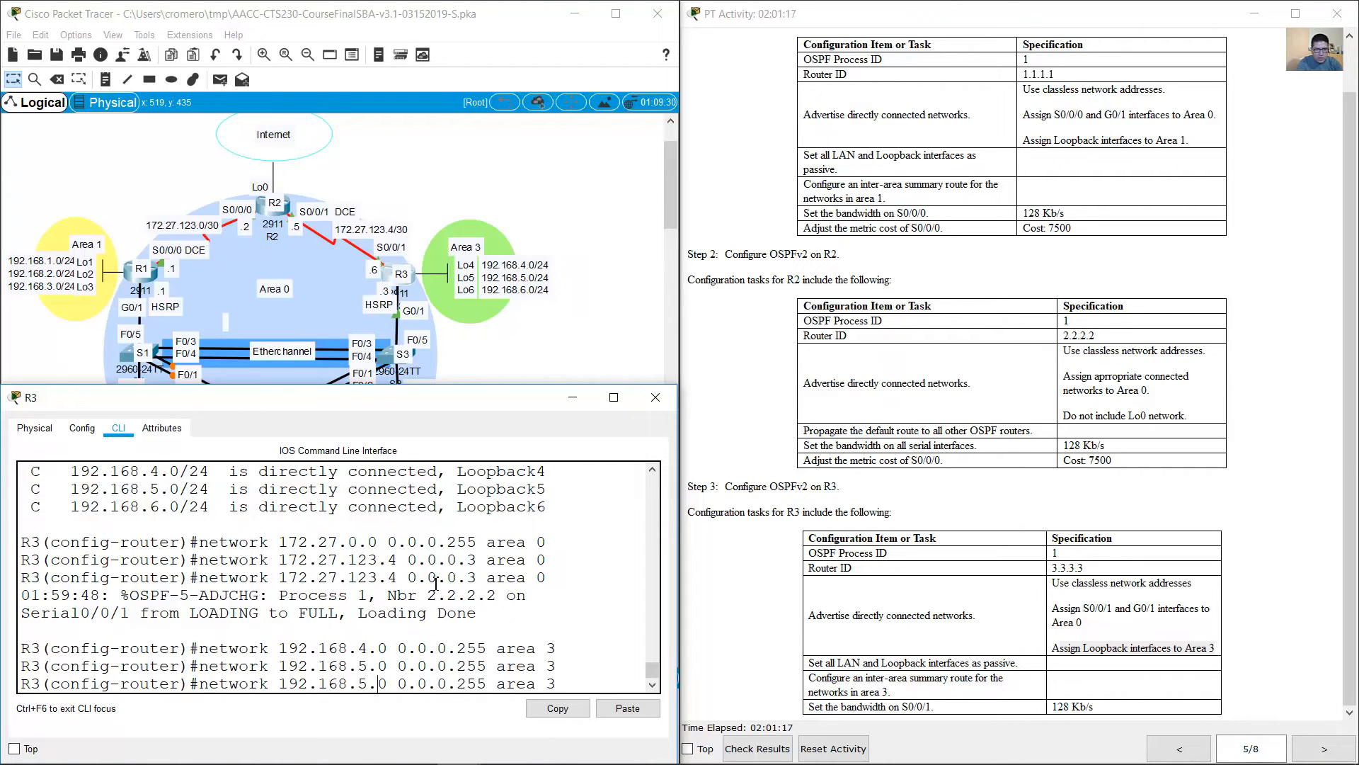
key("BackSpace")
type("6")
key("Right")
key("Return")
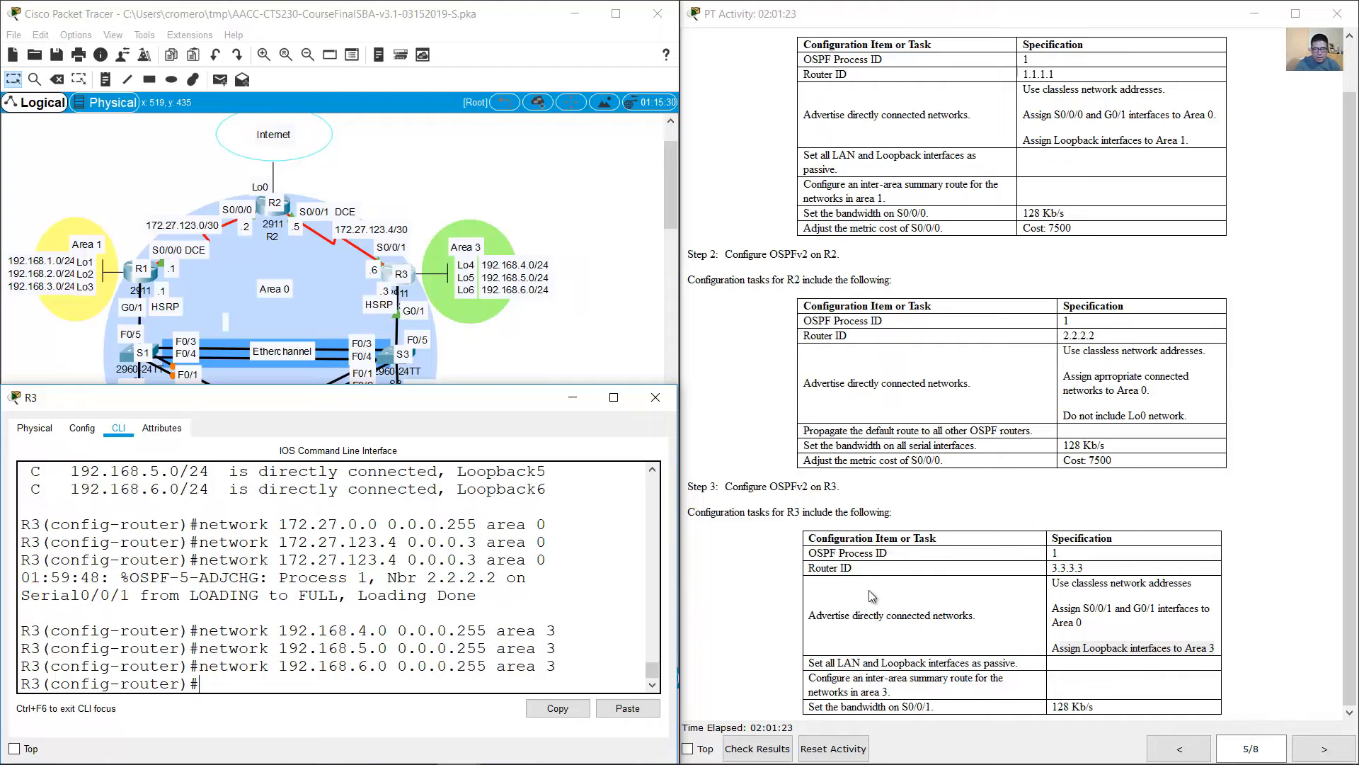
Step: Check the passive interface task and make R3's LAN interface G0/1 passive in OSPF
left_click_drag(815, 663, 1023, 667)
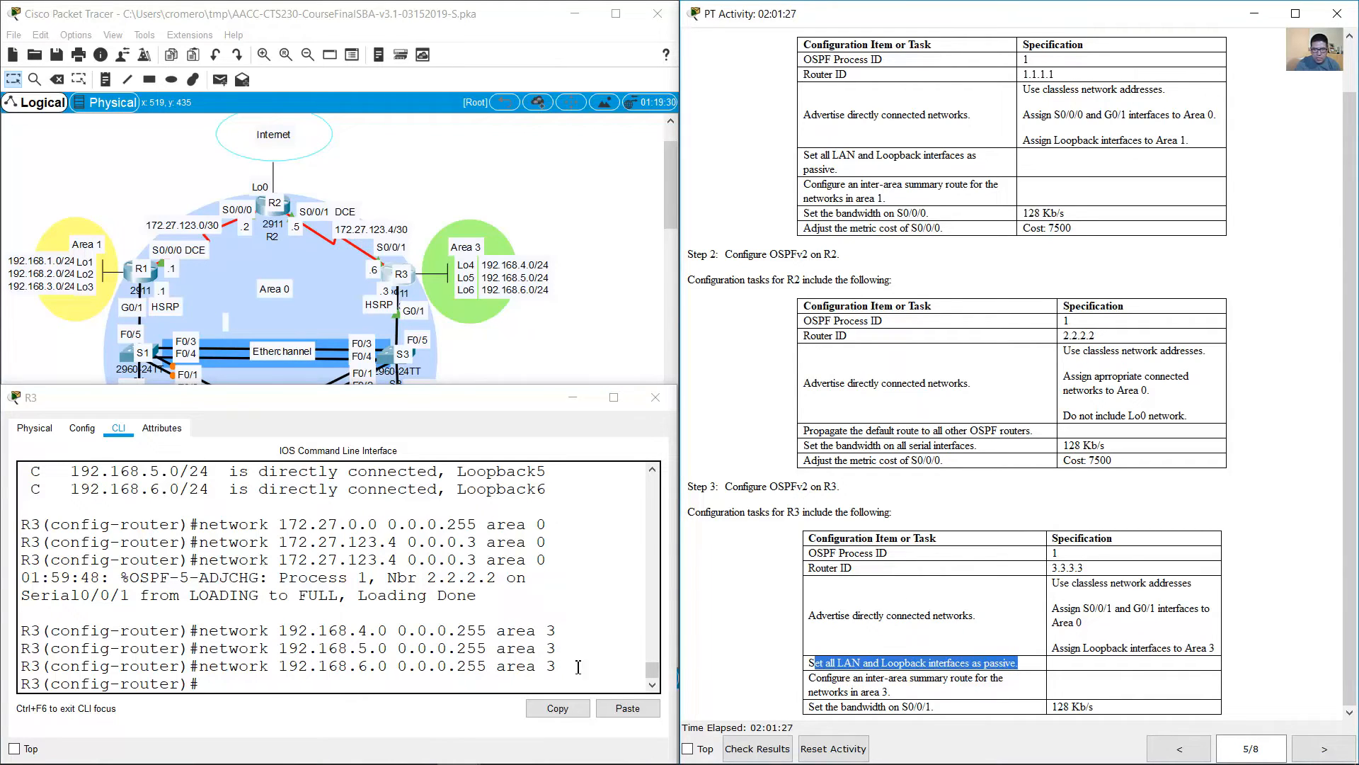
left_click(460, 667)
type("passibve")
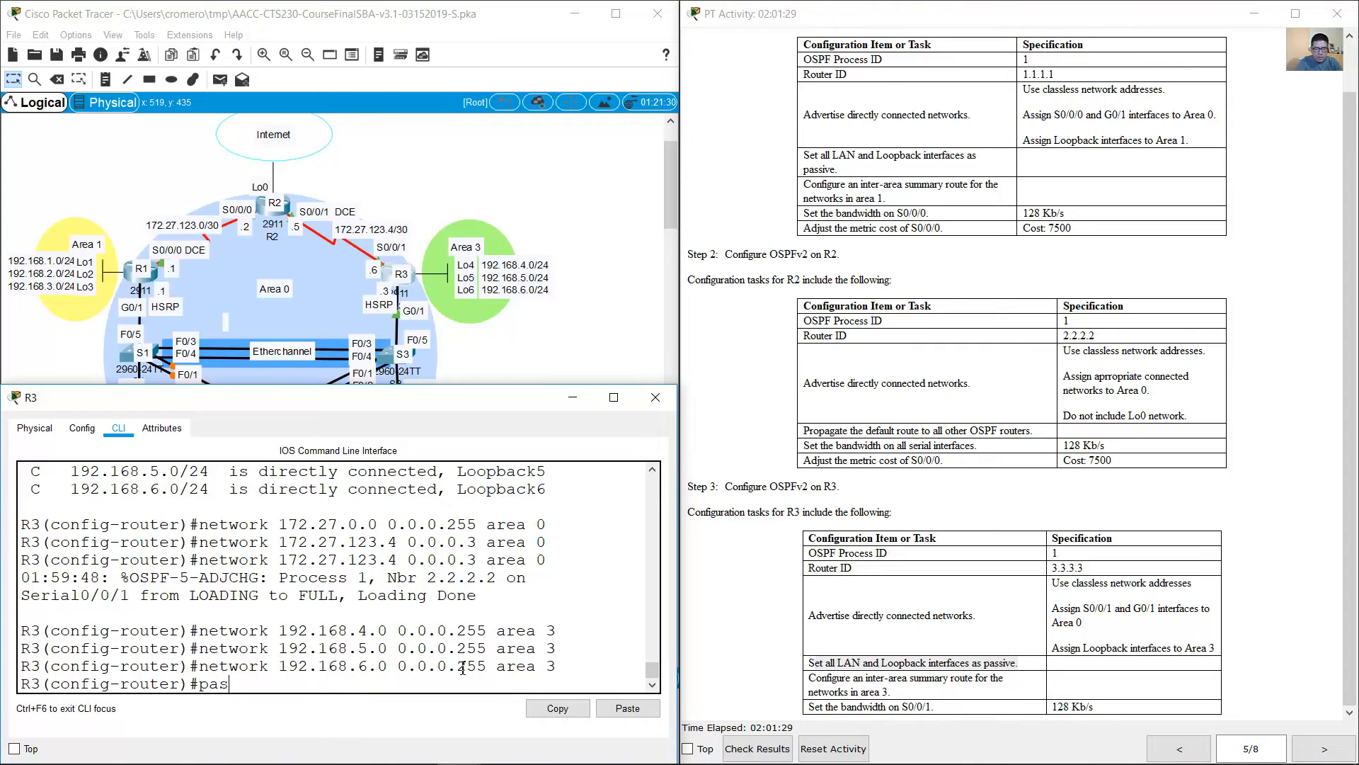
key("BackSpace")
key("BackSpace")
key("BackSpace")
type("ve-interface g0/1")
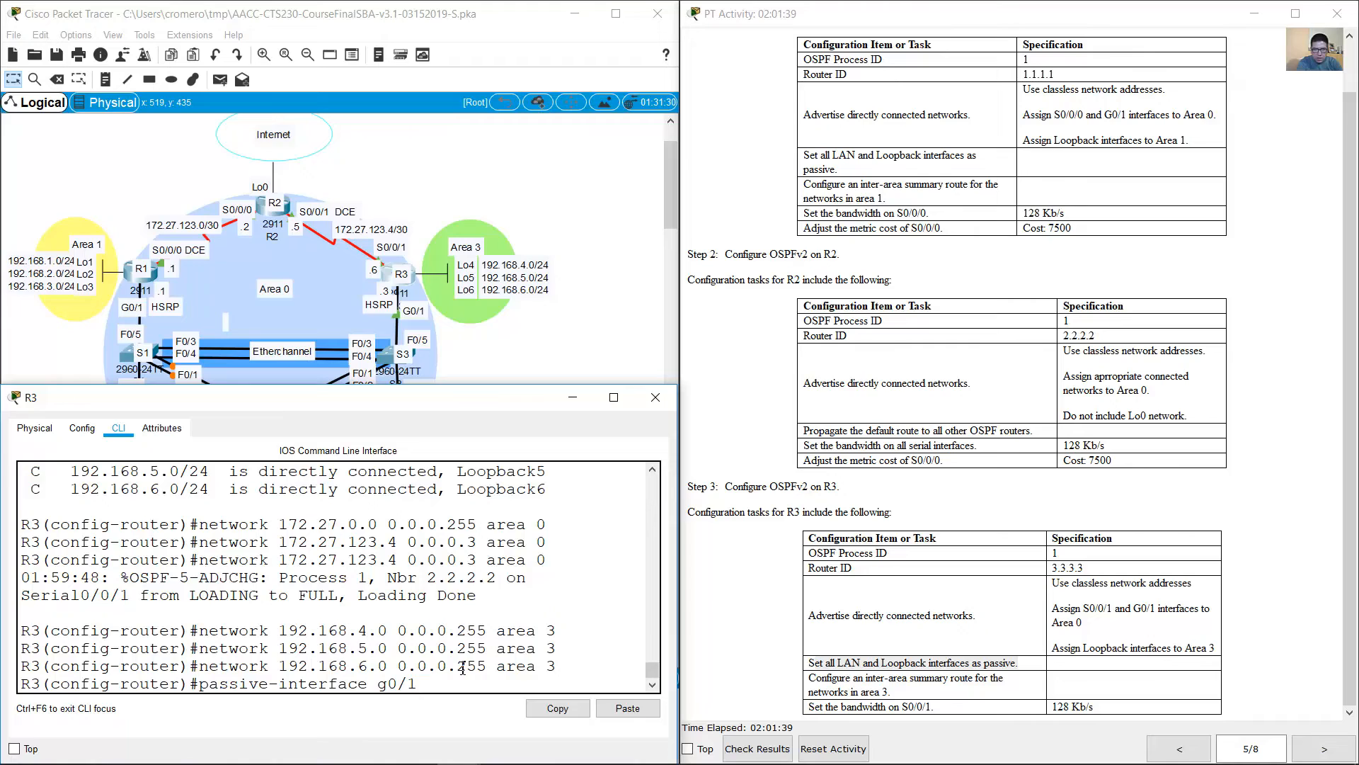
key("Return")
Step: Make R3's loopback 4 interface passive in OSPF
key("Up")
key("BackSpace")
key("BackSpace")
key("BackSpace")
key("BackSpace")
type("l")
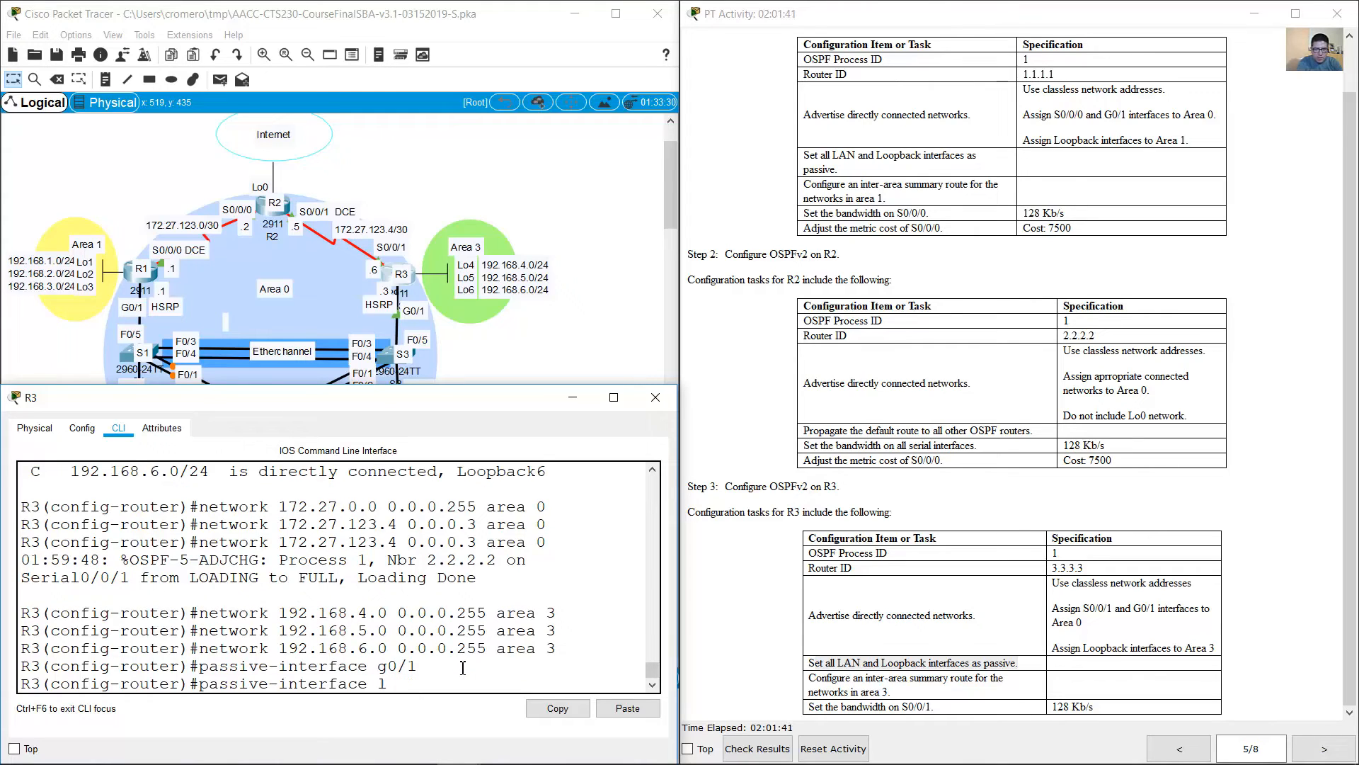
type("oopback 4")
key("Return")
Step: Make R3's loopback 5 and loopback 6 interfaces passive in OSPF
key("Up")
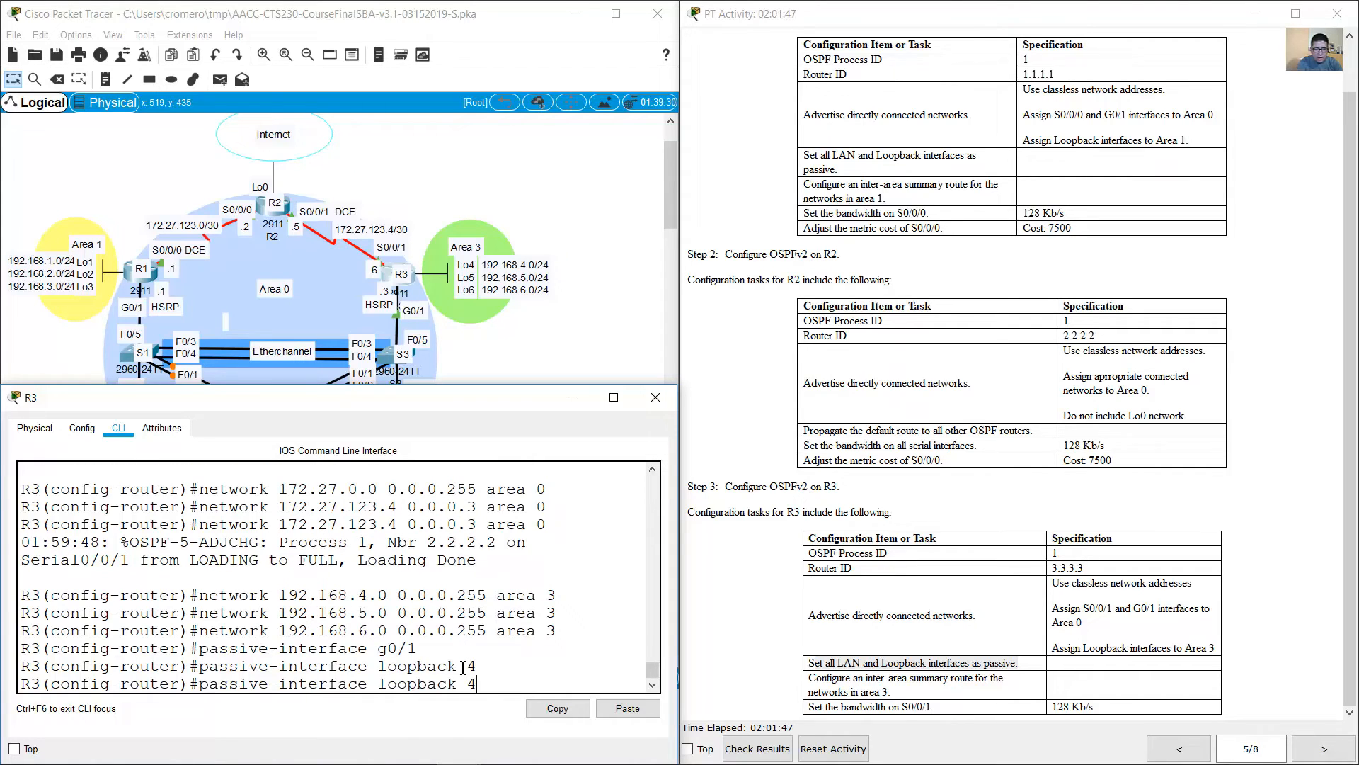
key("BackSpace")
type("5")
key("Return")
key("Up")
key("BackSpace")
type("6")
key("Return")
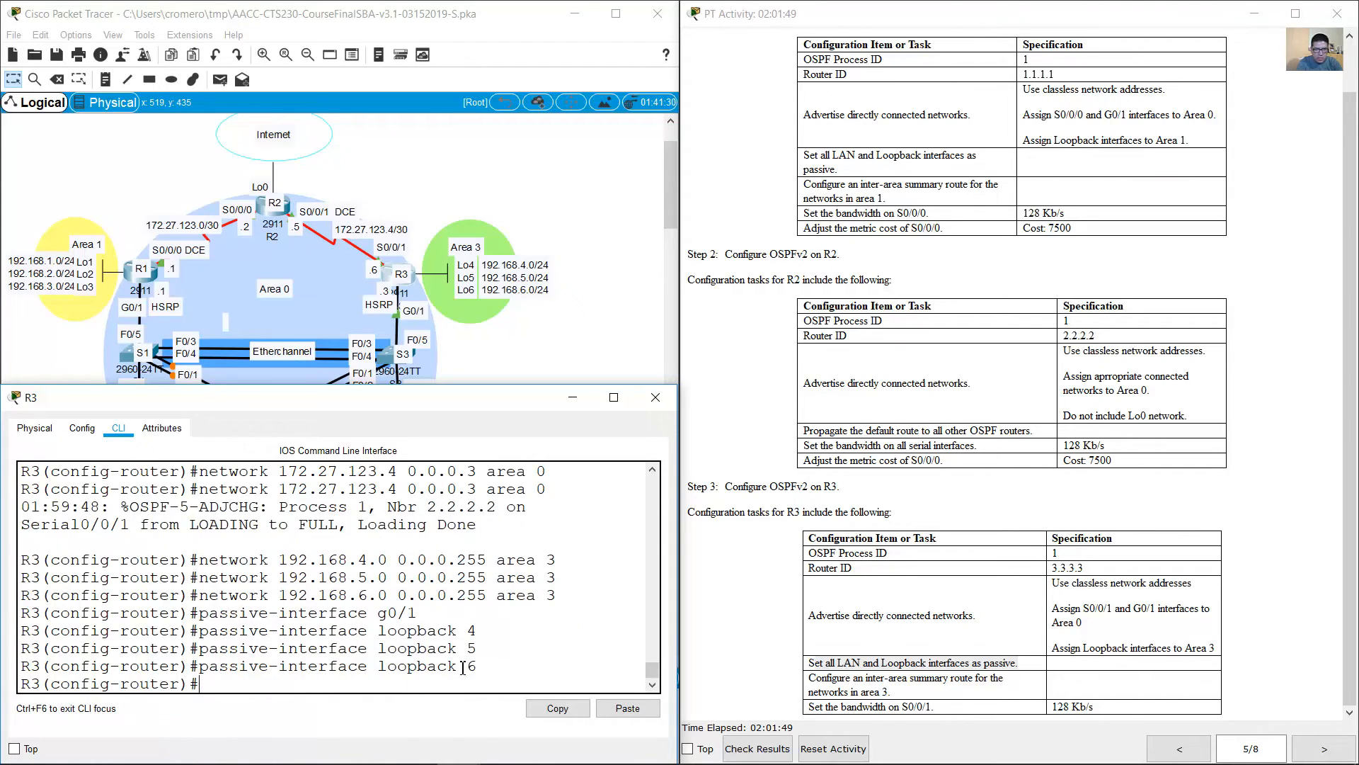
Step: Check the inter-area summary route task for R3 and the loopback networks of Area 3 in the topology
left_click(856, 685)
left_click_drag(814, 678, 893, 693)
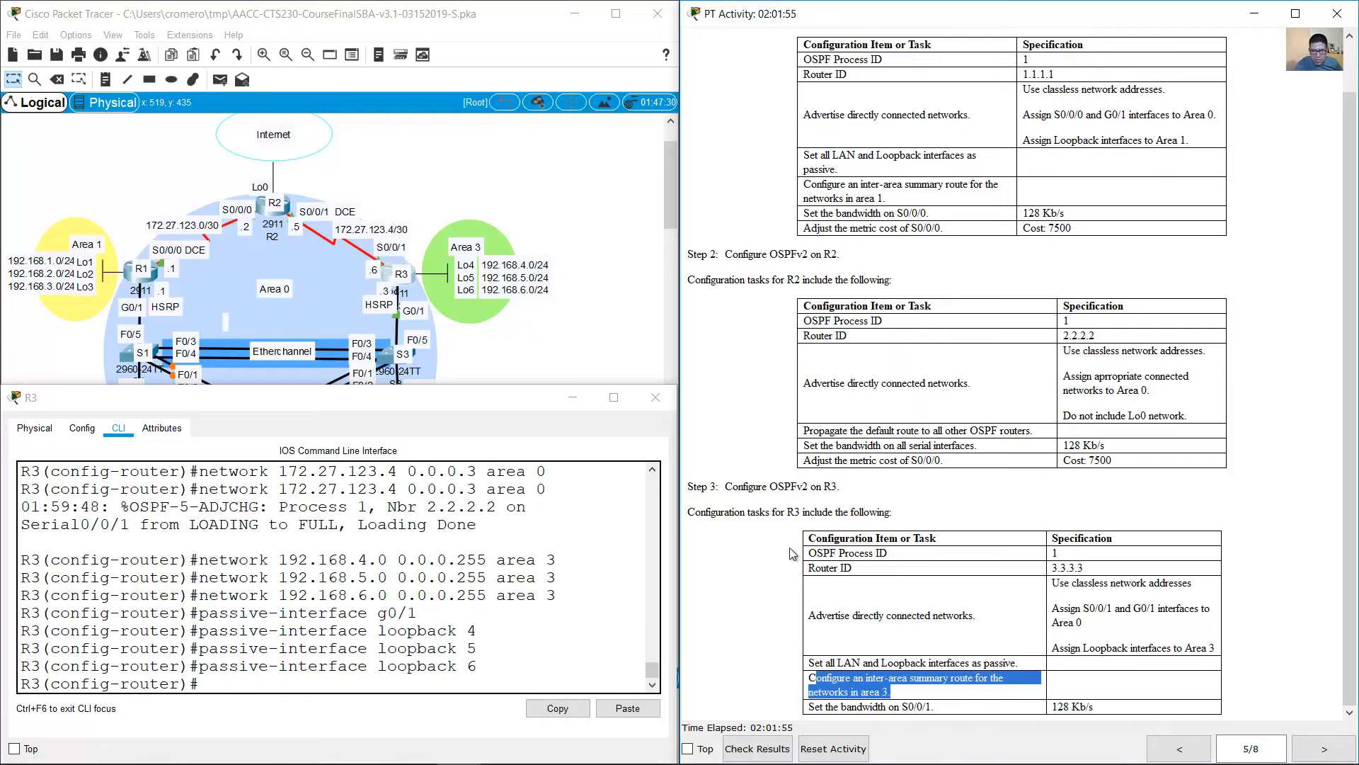
left_click(554, 340)
left_click_drag(558, 344, 445, 200)
left_click_drag(591, 418, 464, 216)
double_click(485, 276)
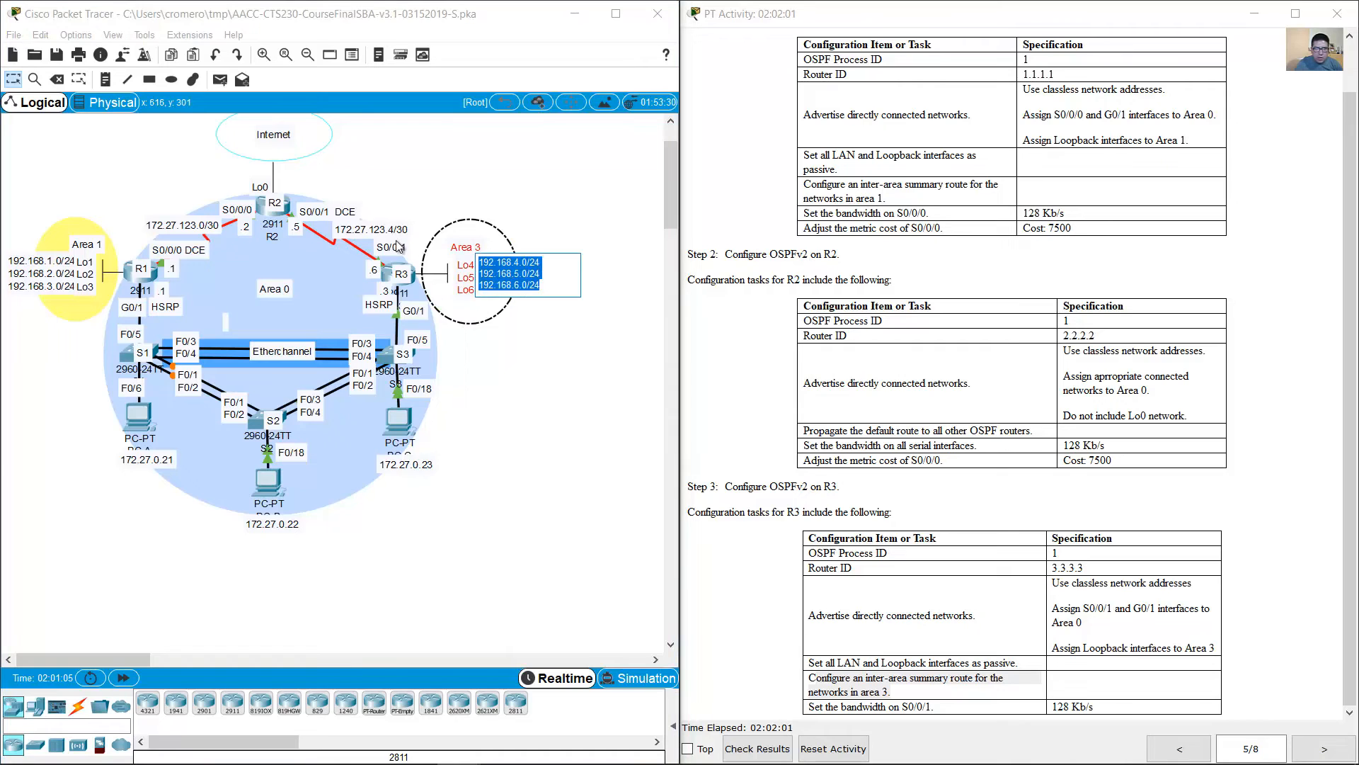
left_click(544, 378)
Step: Configure the area 3 inter-area summary route on R3 as range 192.168.4.0 with mask 255.255.252.0
left_click(395, 280)
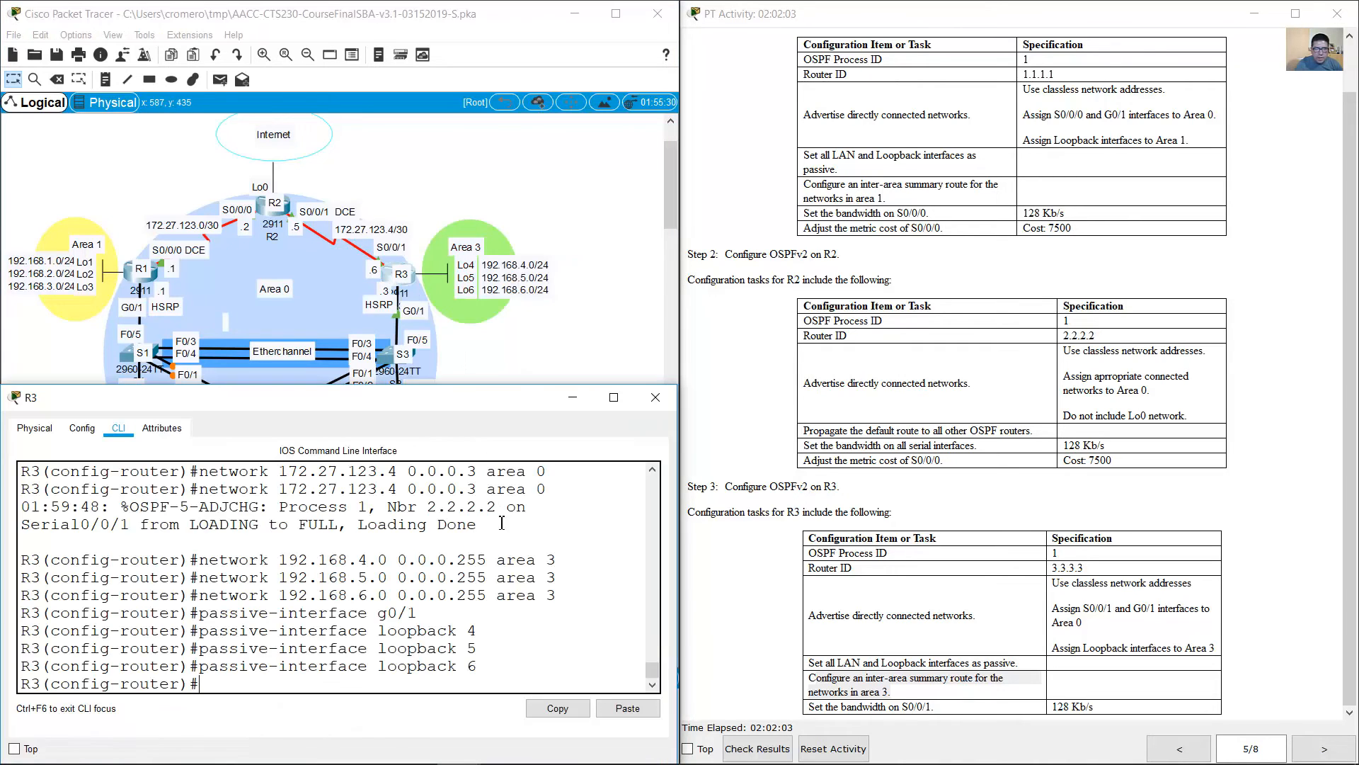
type("area 3 range 192.168.")
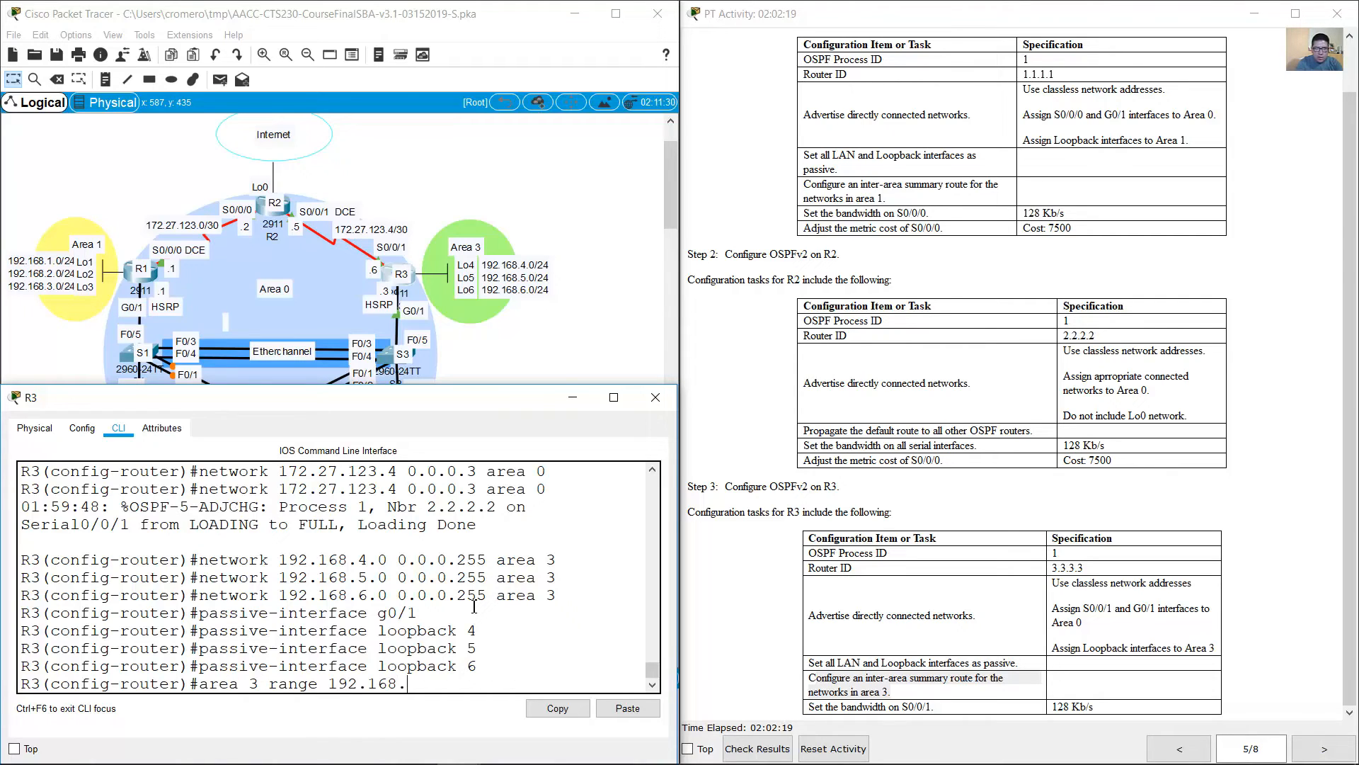
type("4.0 255.255.252.0")
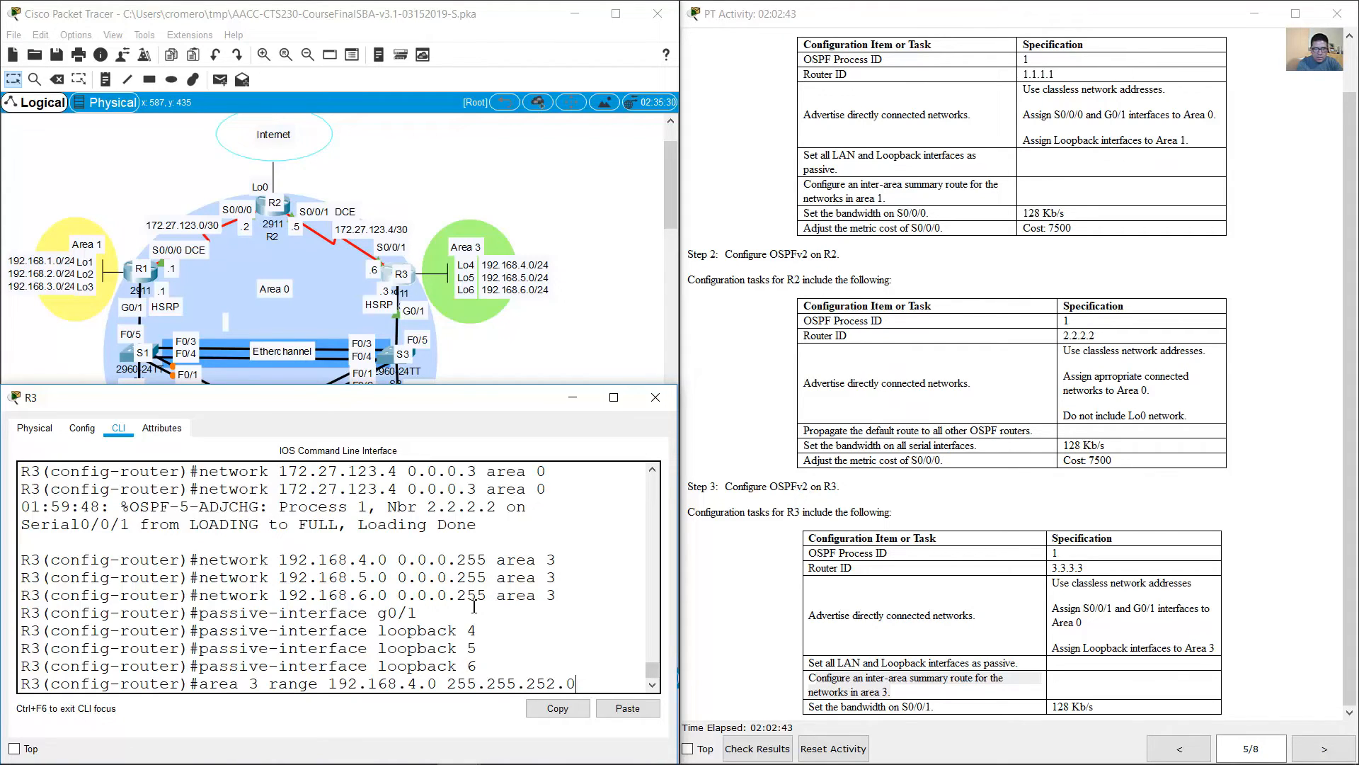
key("Return")
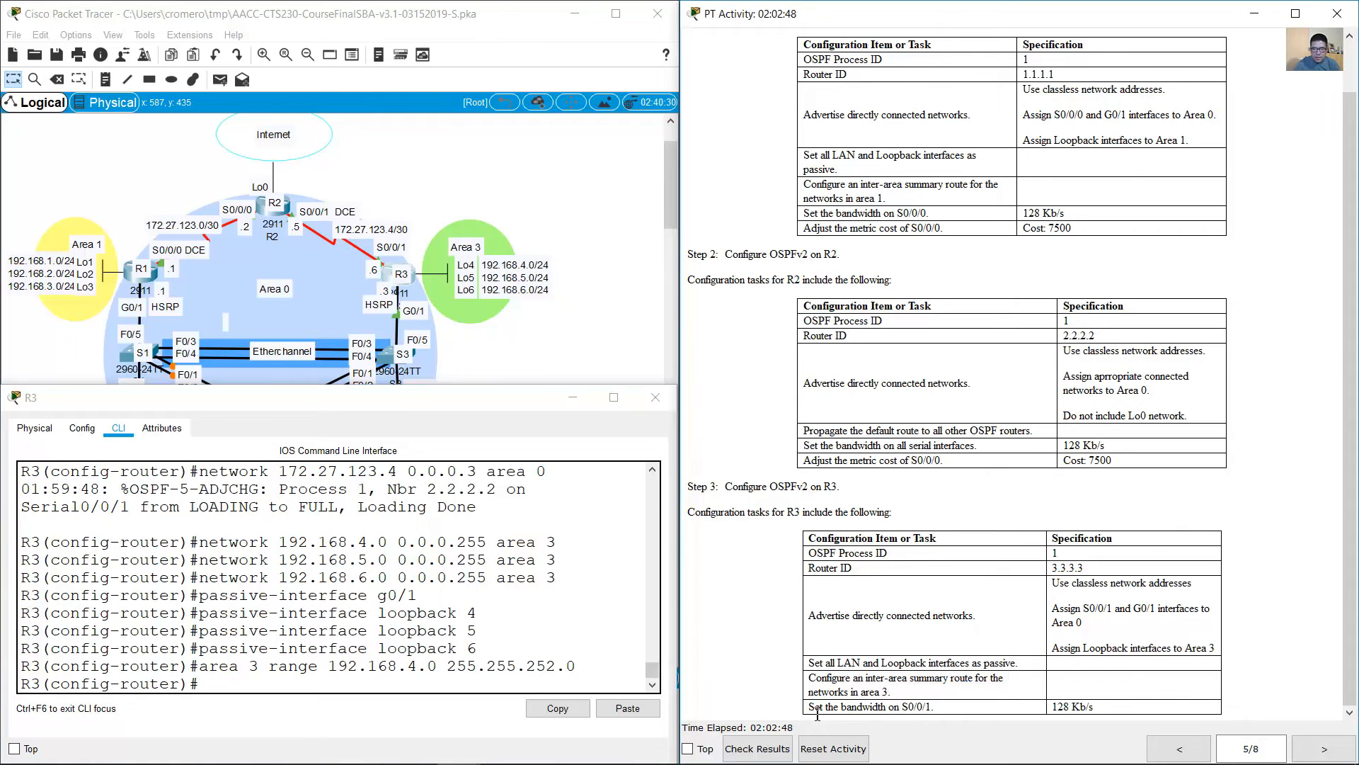
Step: Leave R3's OSPF configuration and set the bandwidth of interface S0/0/1 to 128 Kb/s
left_click_drag(810, 708, 1076, 714)
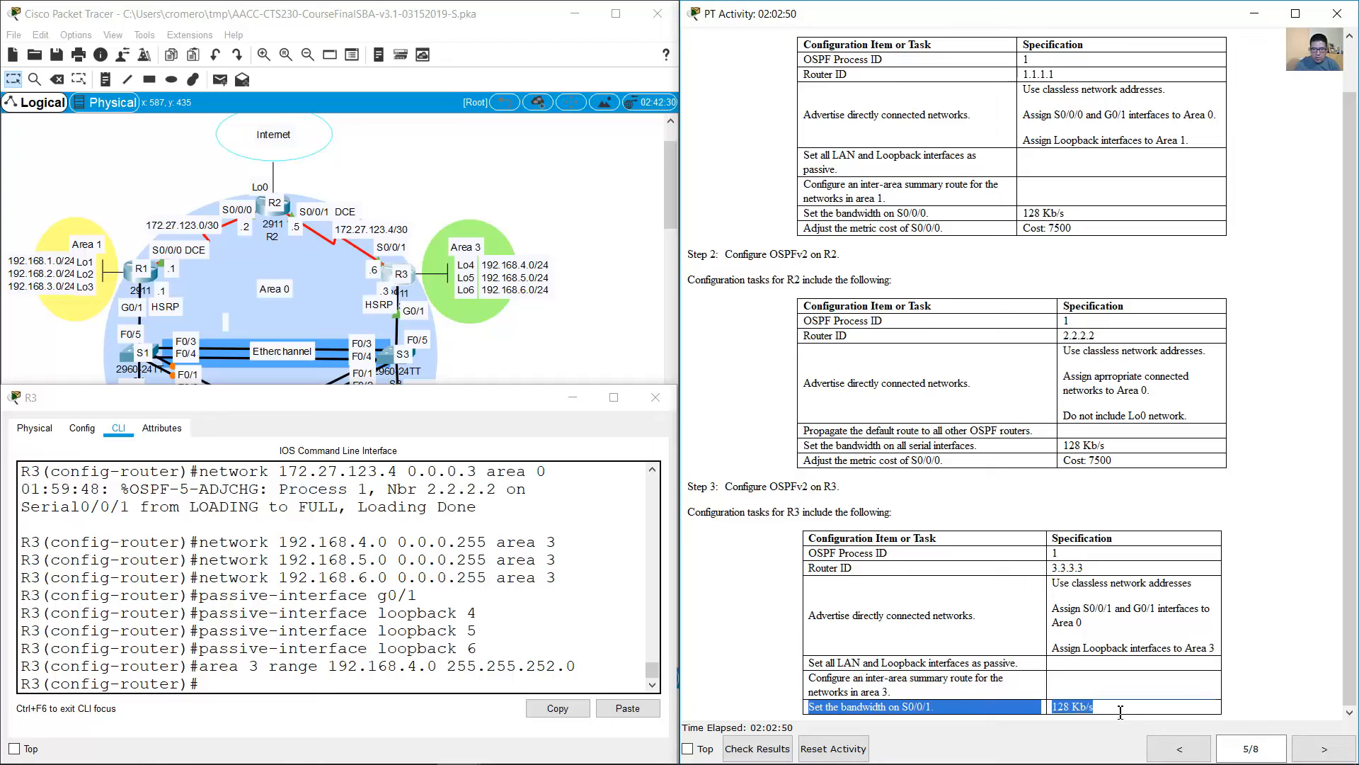
left_click(585, 657)
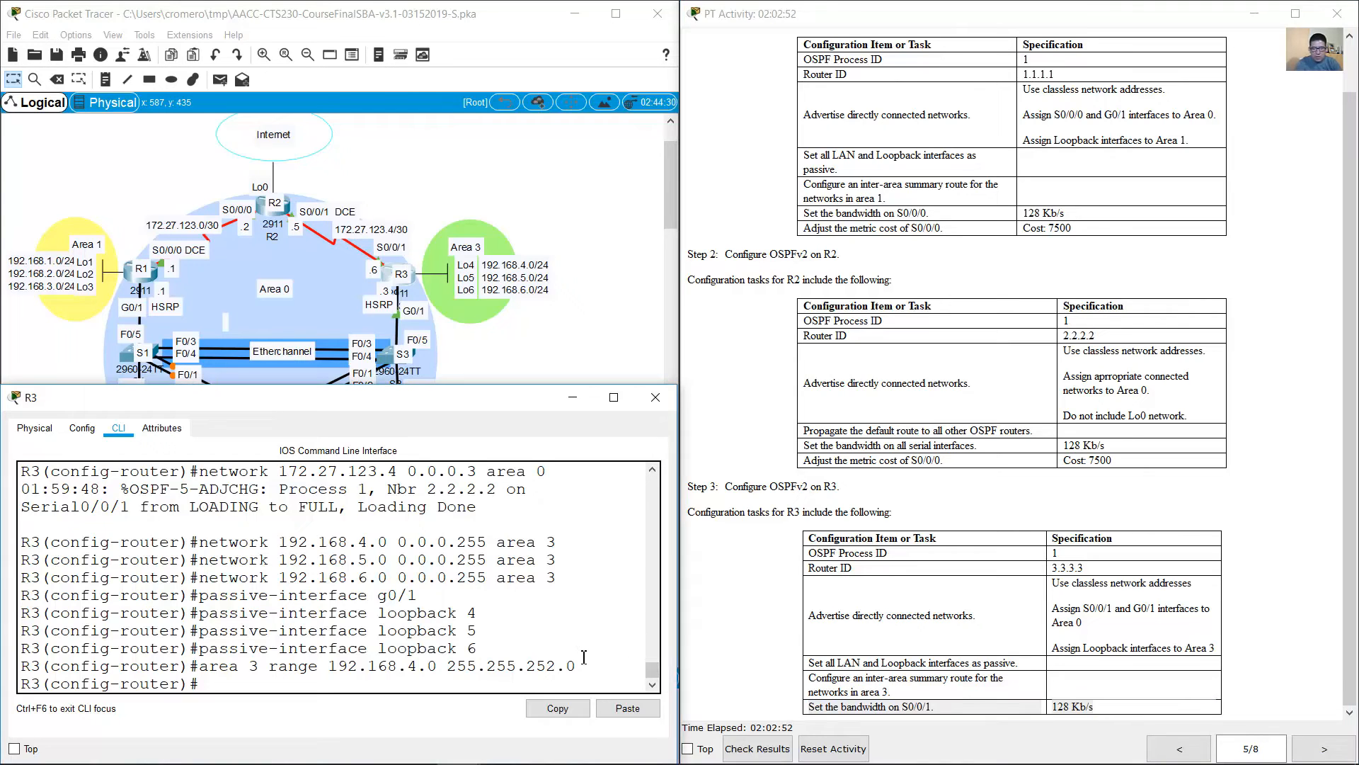
type("exit")
key("Return")
type("int s0")
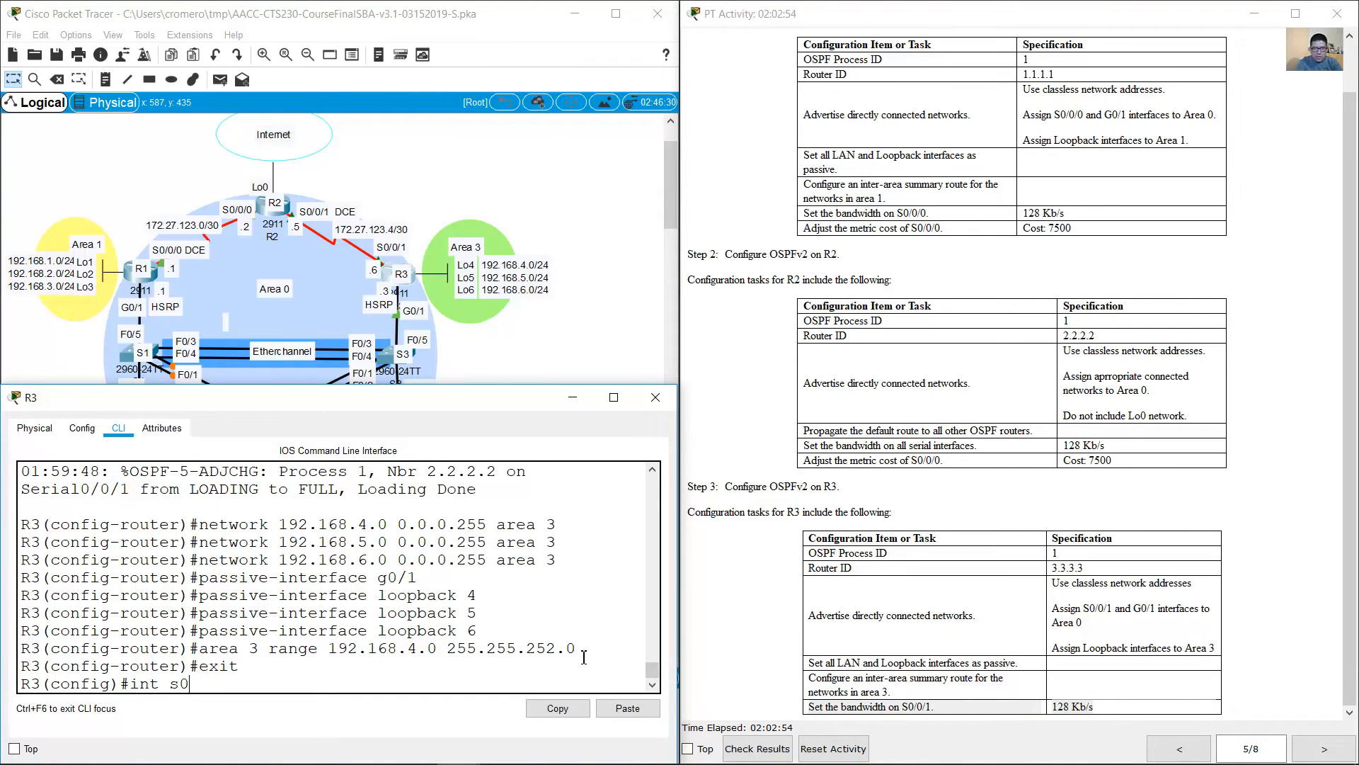
type("/0/1")
key("Return")
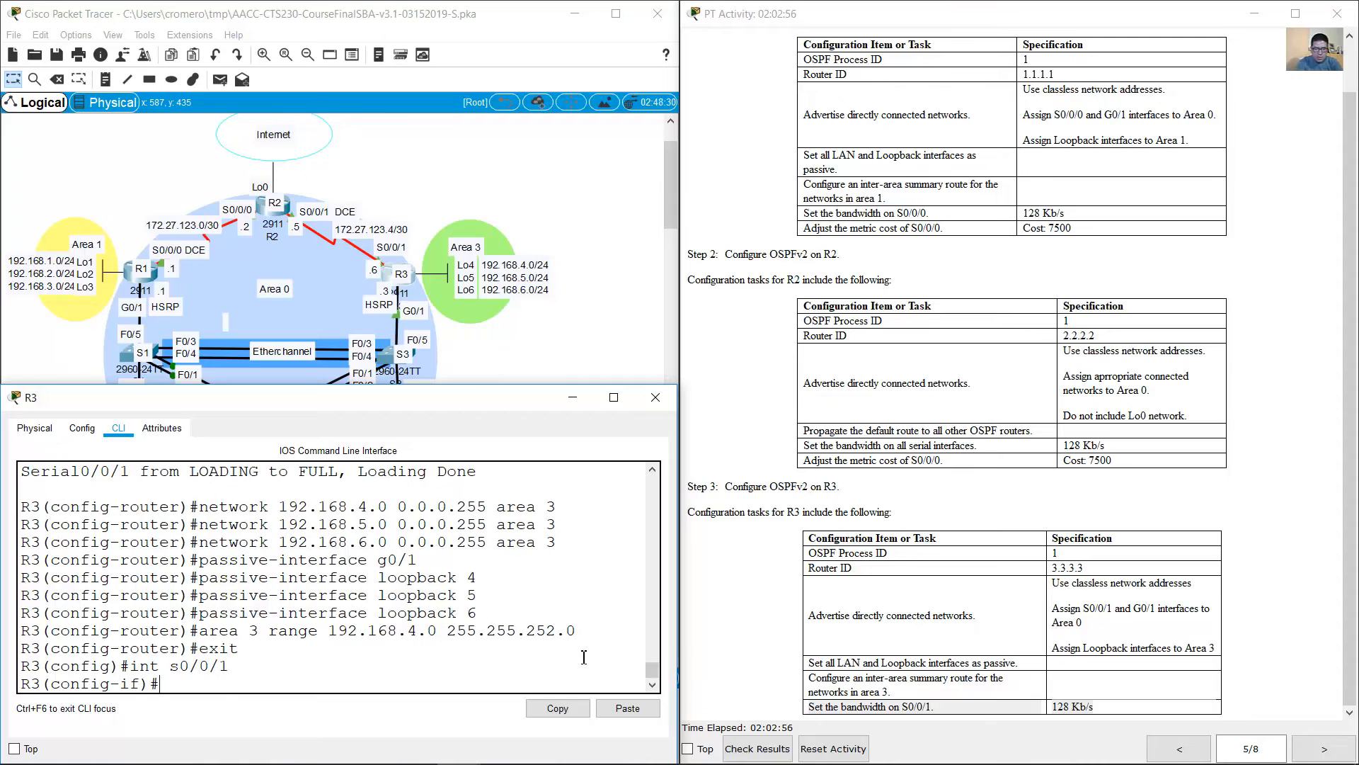
type("bandwidth 128")
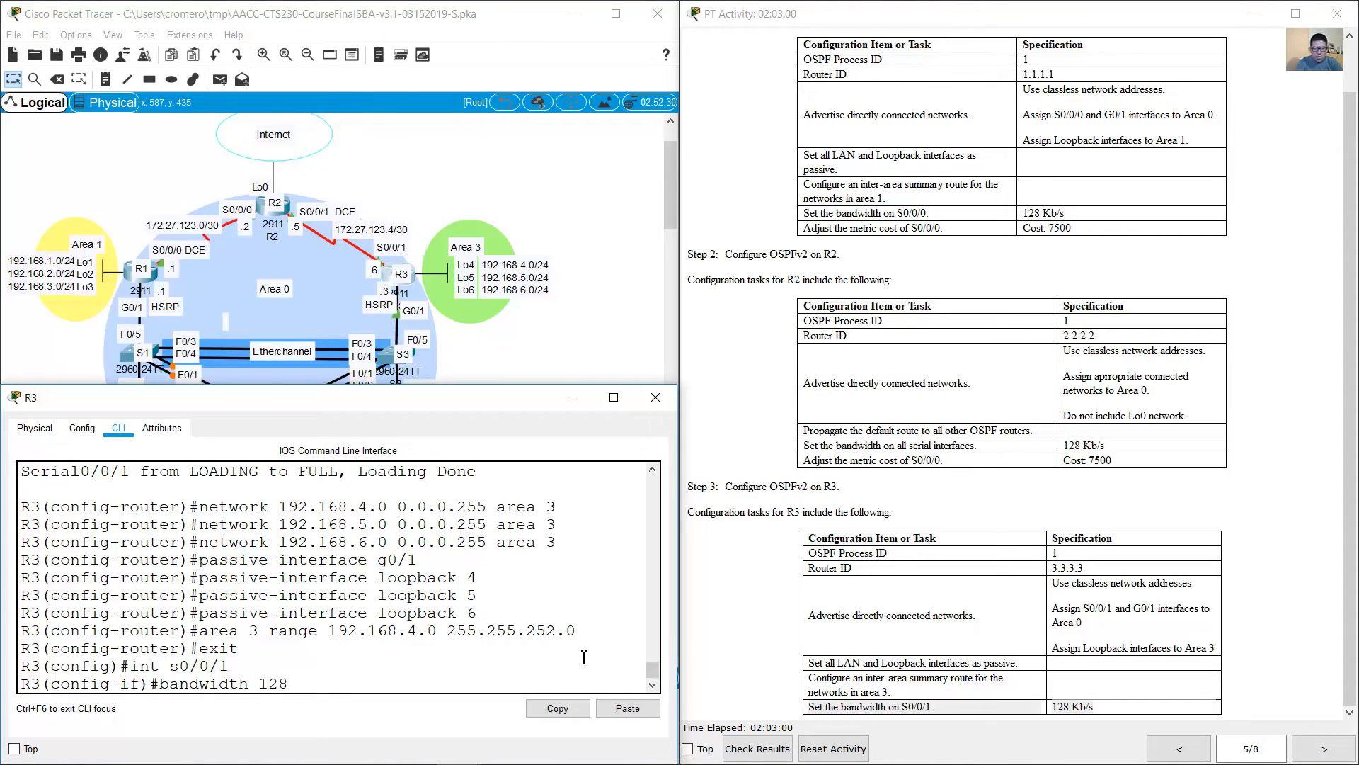
key("Return")
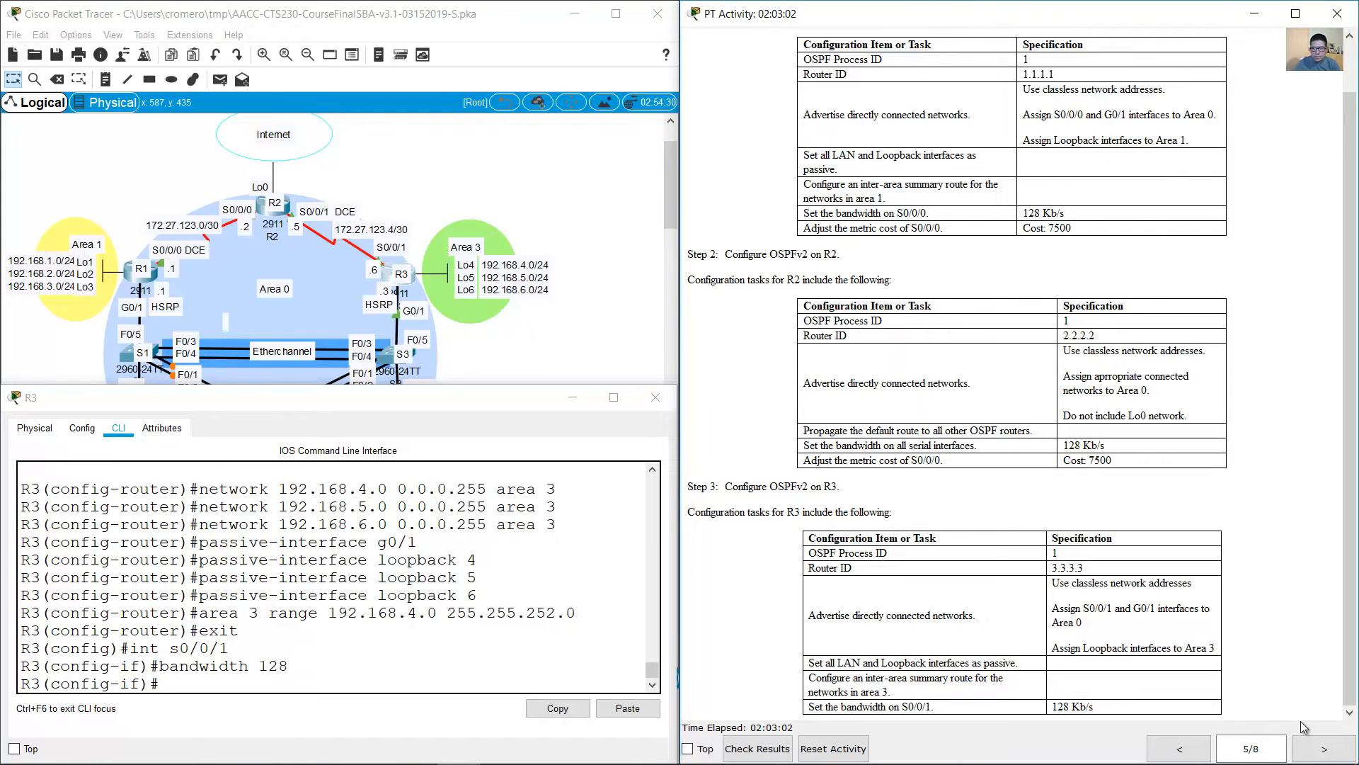
Step: Go to page 6 of the instructions and read the Part 4 heading and the first connectivity test
left_click(1324, 748)
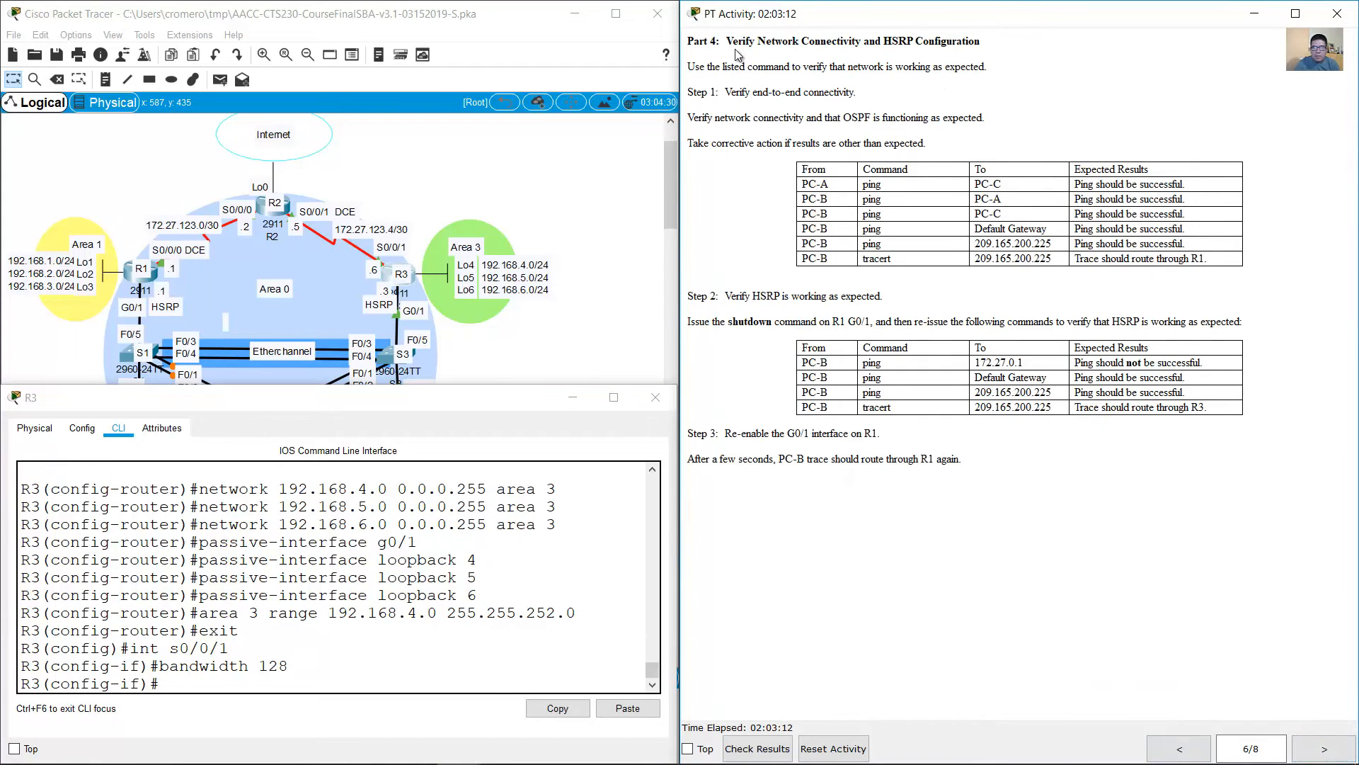
left_click_drag(727, 41, 989, 40)
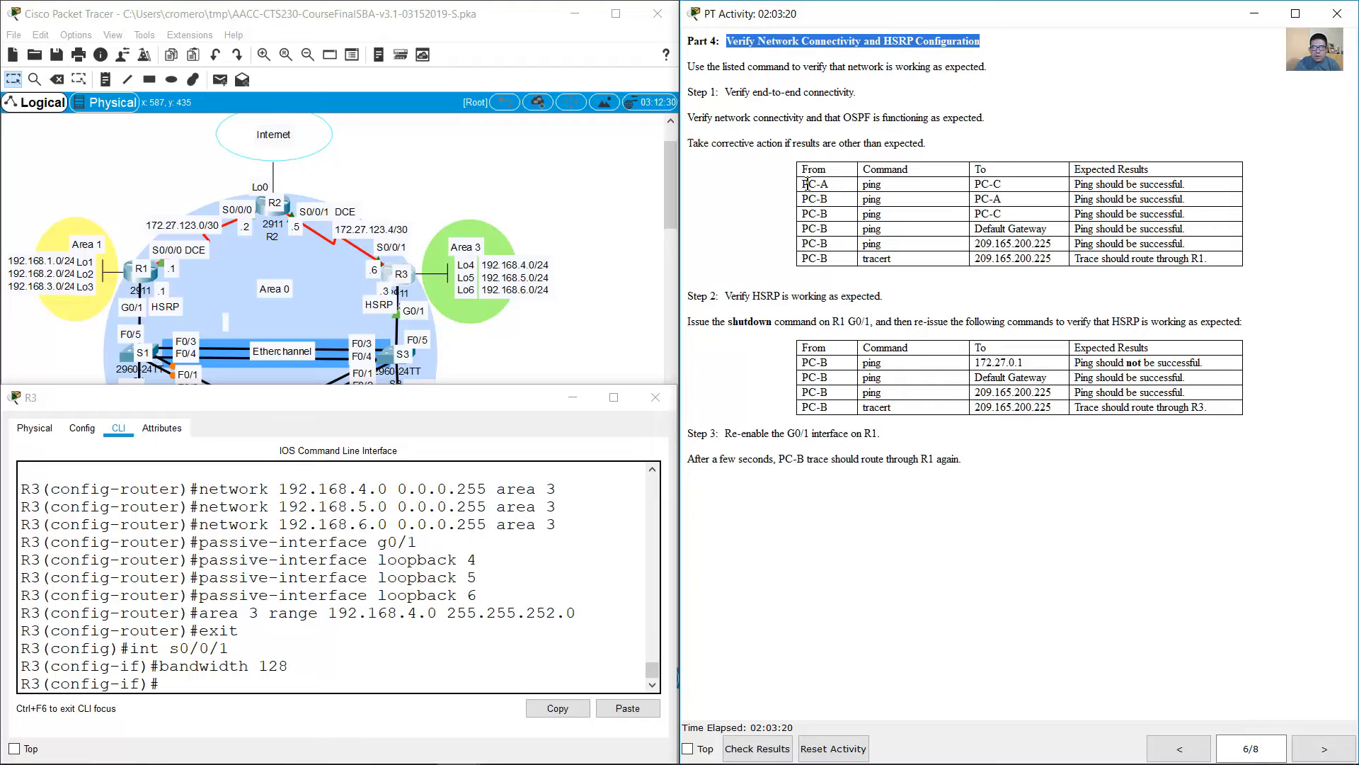
left_click_drag(804, 184, 1001, 184)
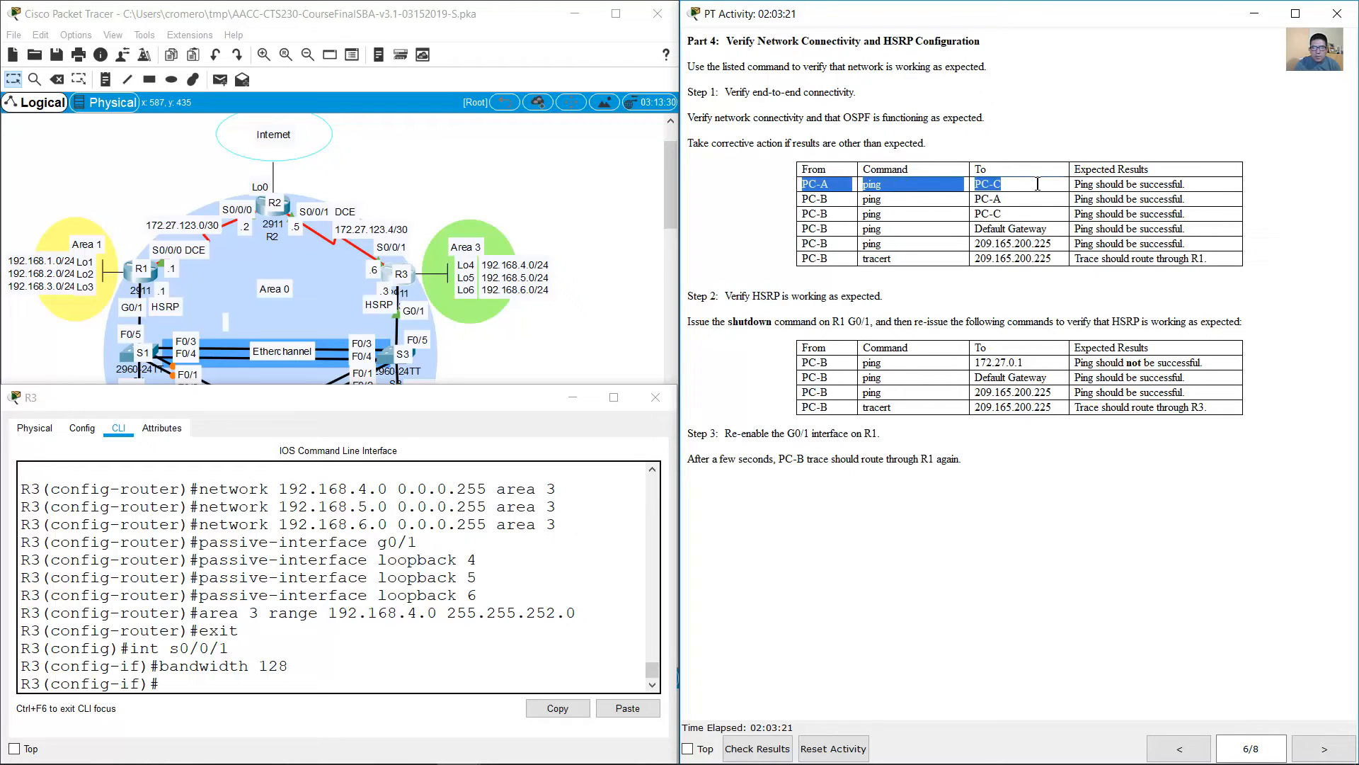
Step: Open a command prompt on PC-A and ping PC-C at 172.27.0.23
left_click(584, 312)
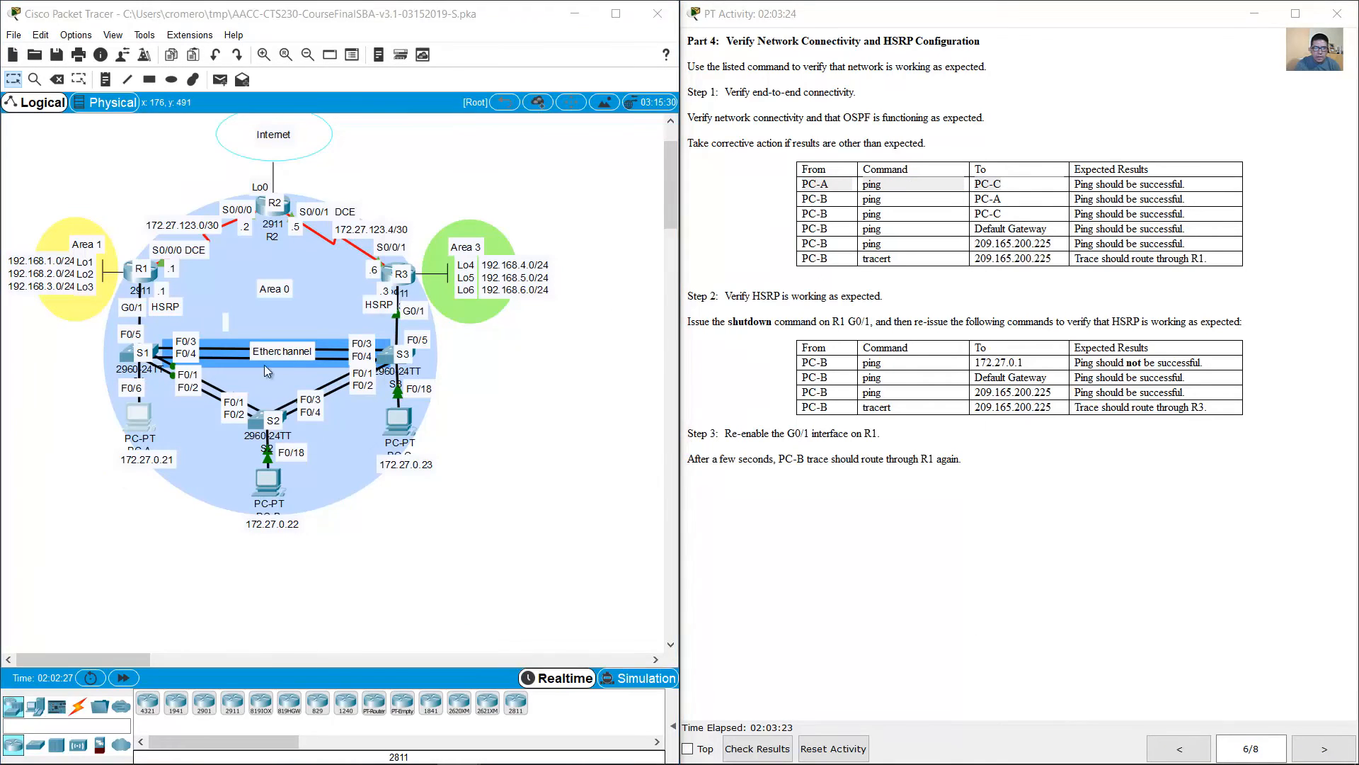
left_click(139, 418)
left_click(783, 201)
mouse_move(763, 122)
left_mouse_down()
mouse_move(709, 133)
mouse_move(724, 112)
left_mouse_up()
left_click(74, 454)
left_click_drag(484, 508, 360, 406)
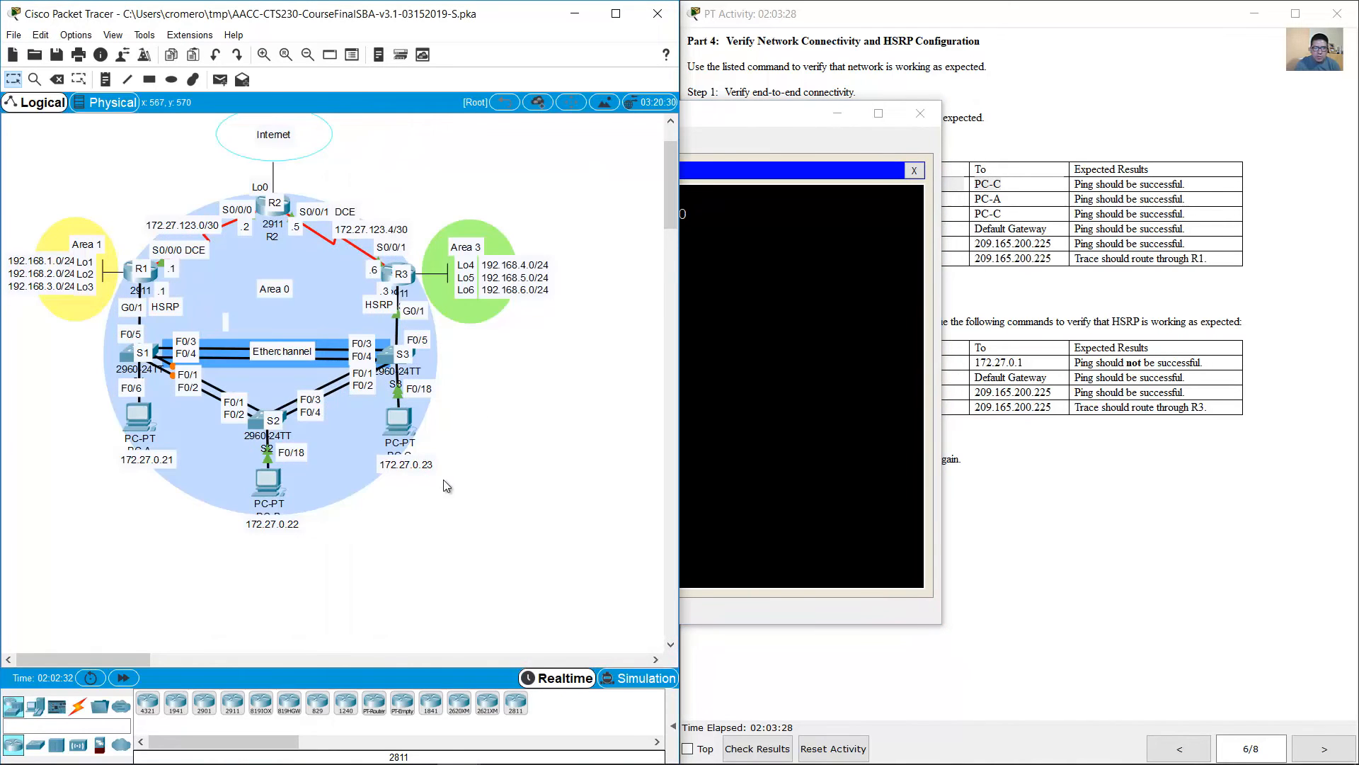
left_click(767, 125)
type("ping")
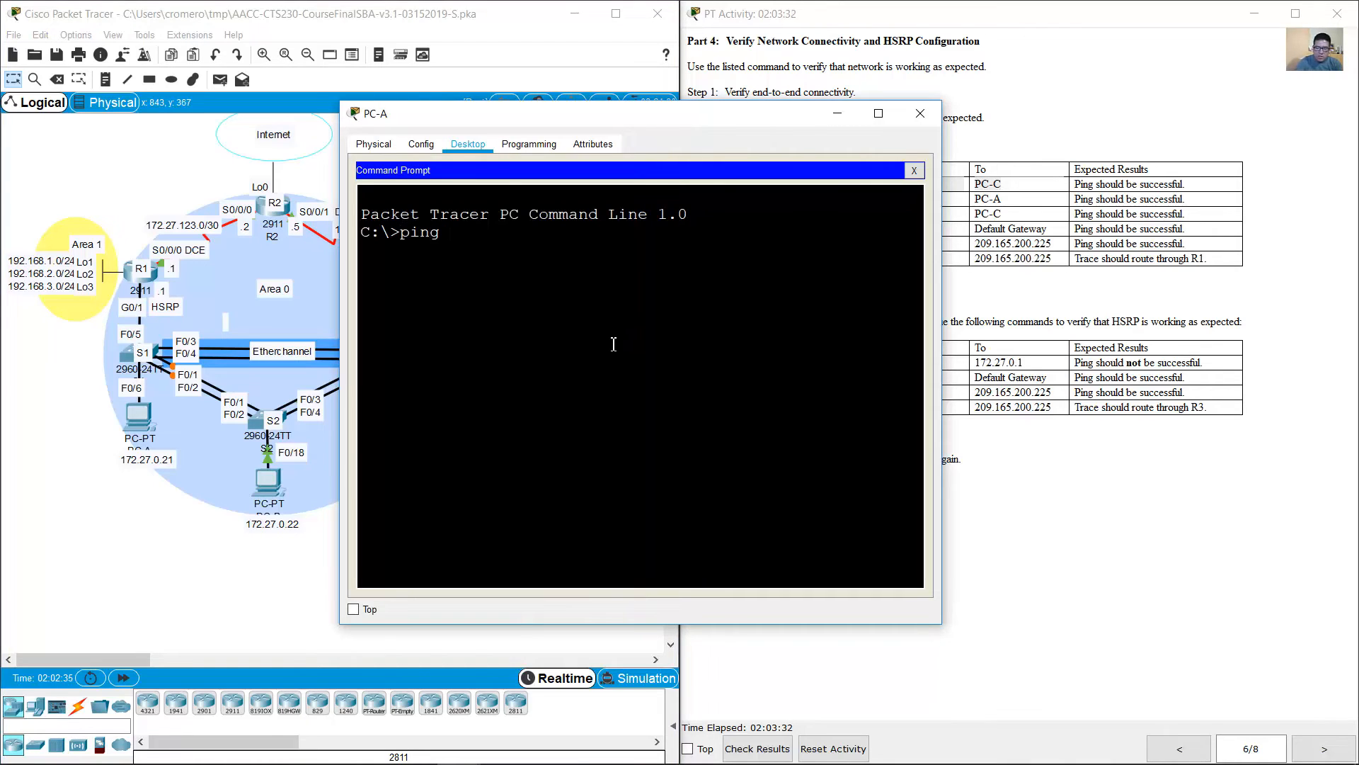
type(" 172.27.0.23")
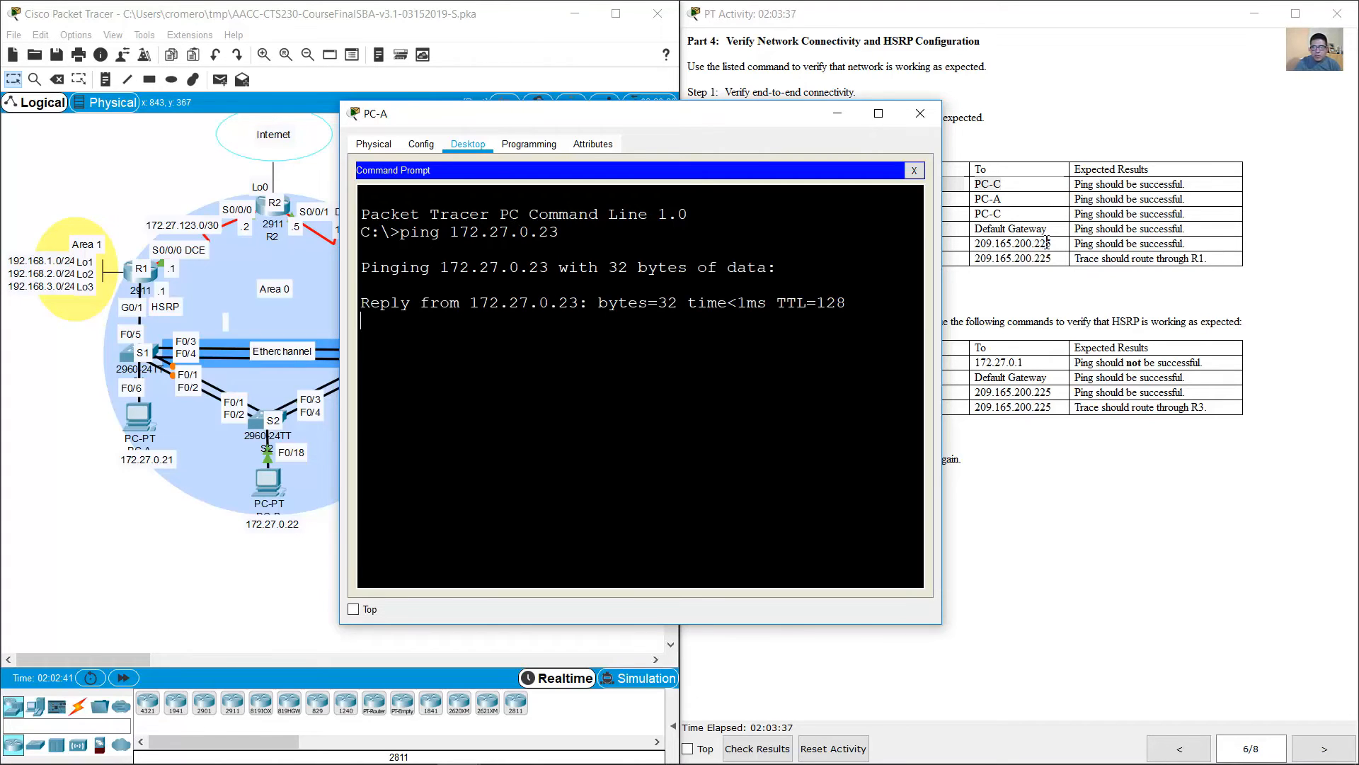
Step: Put PC-A's window away, open a command prompt on PC-B and ping PC-A at 172.27.0.21
left_click(1047, 242)
left_click_drag(806, 202, 838, 205)
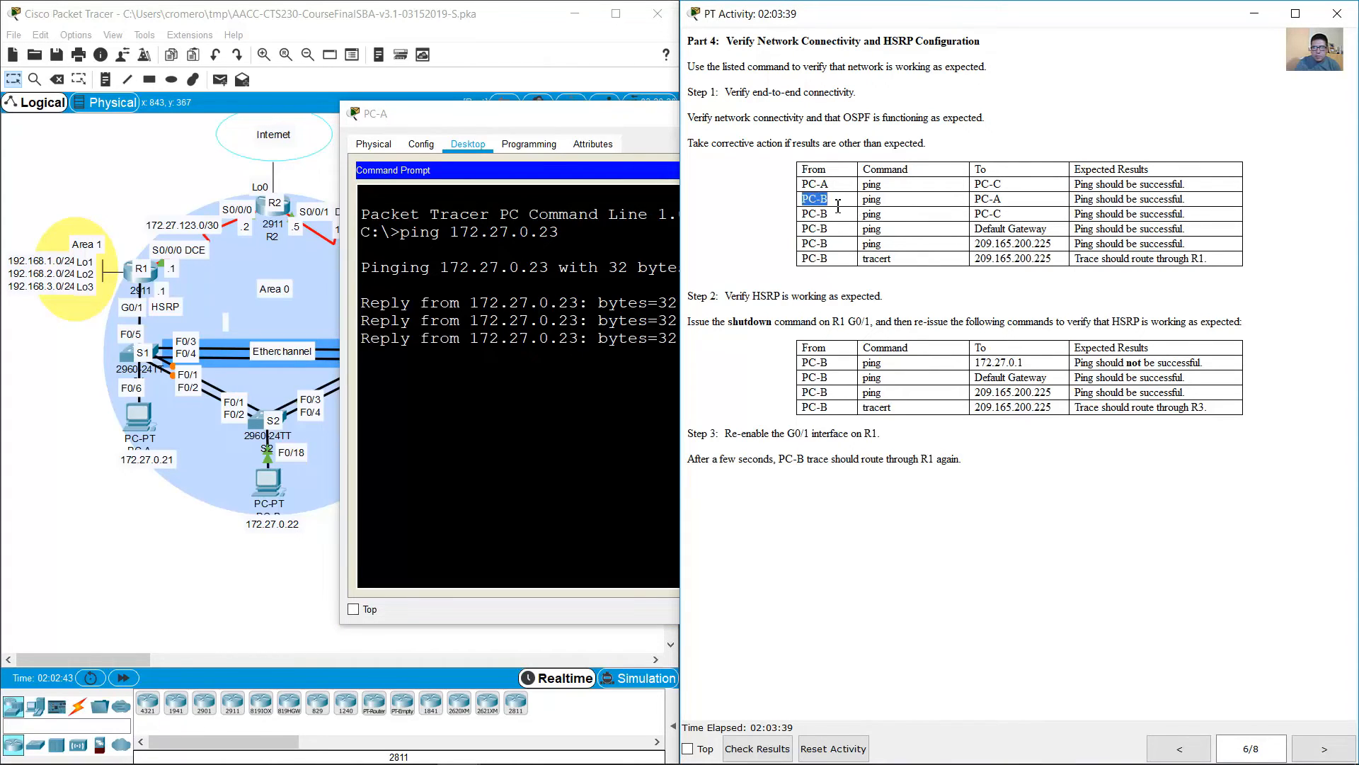
left_click(596, 115)
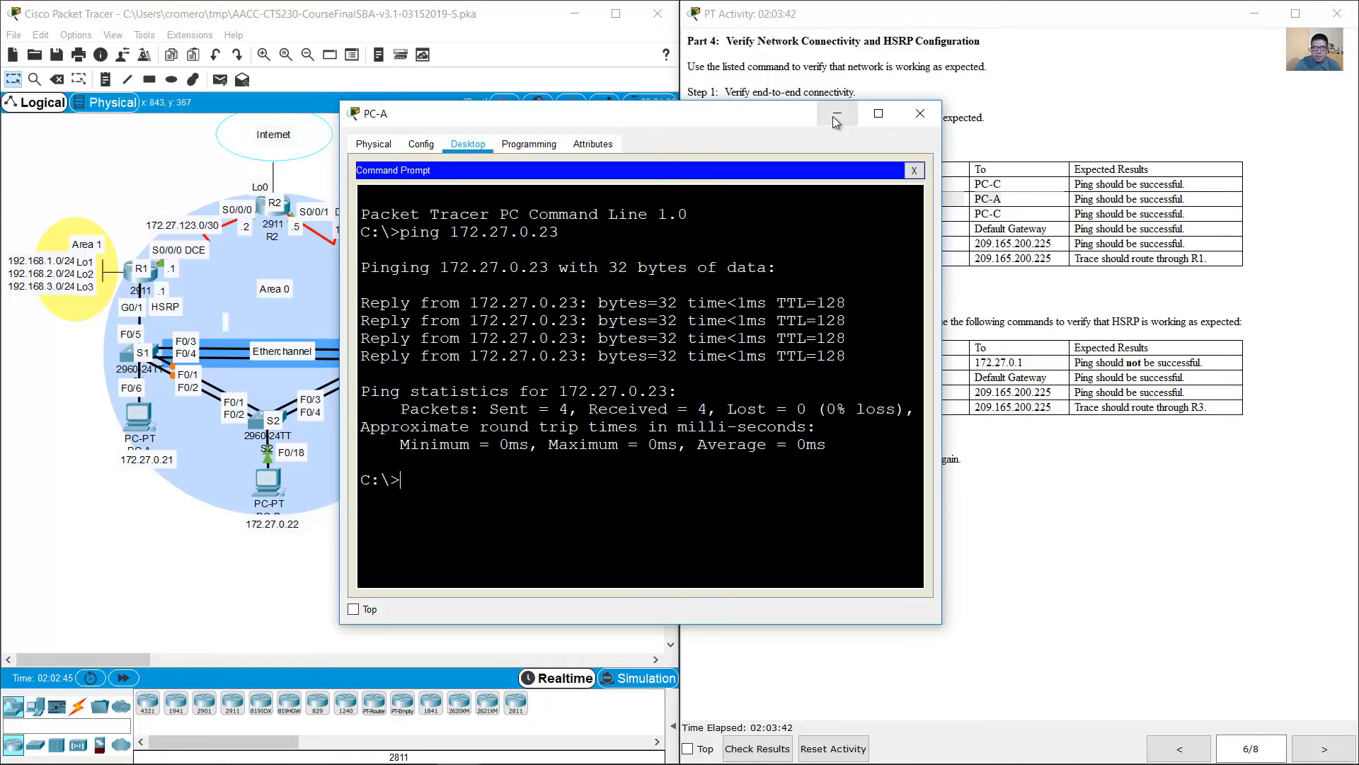
left_click(836, 116)
left_click(269, 484)
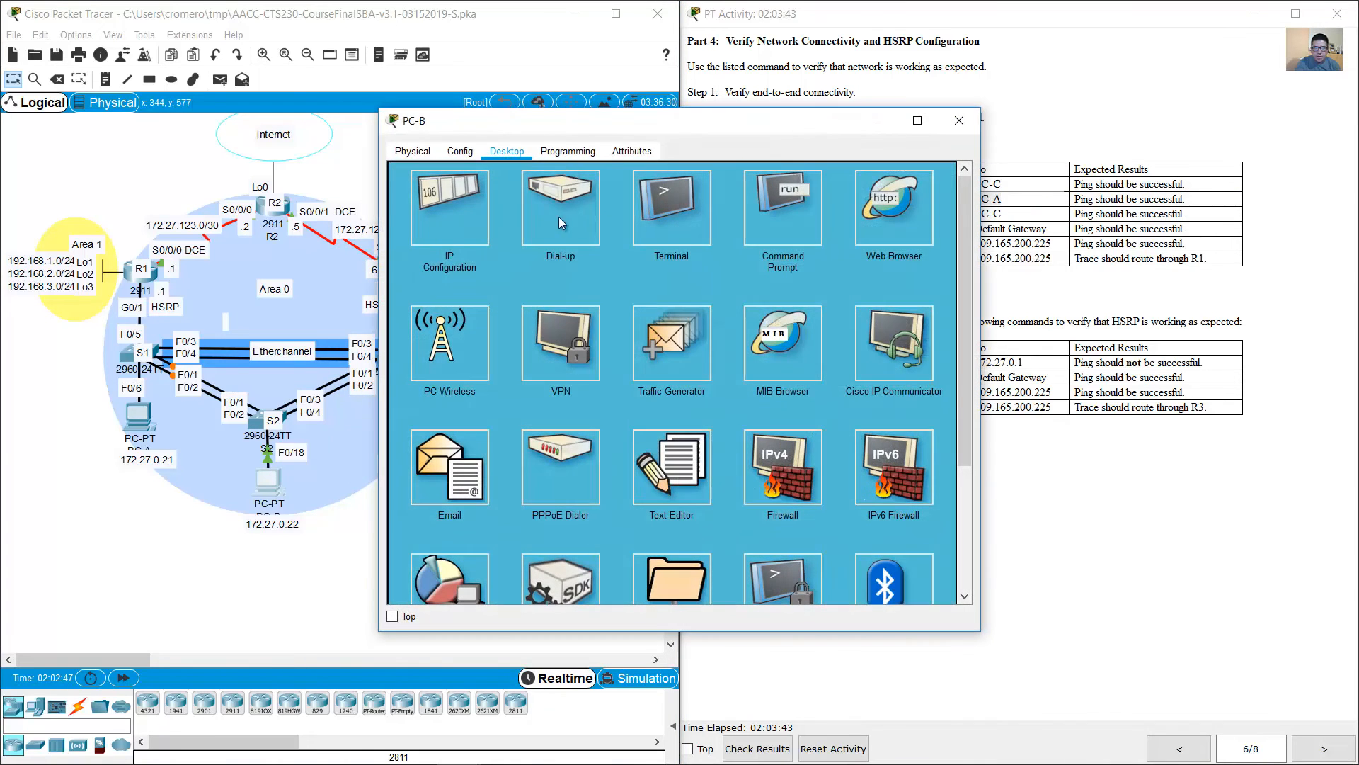
left_click(762, 210)
type("ping 172.27.")
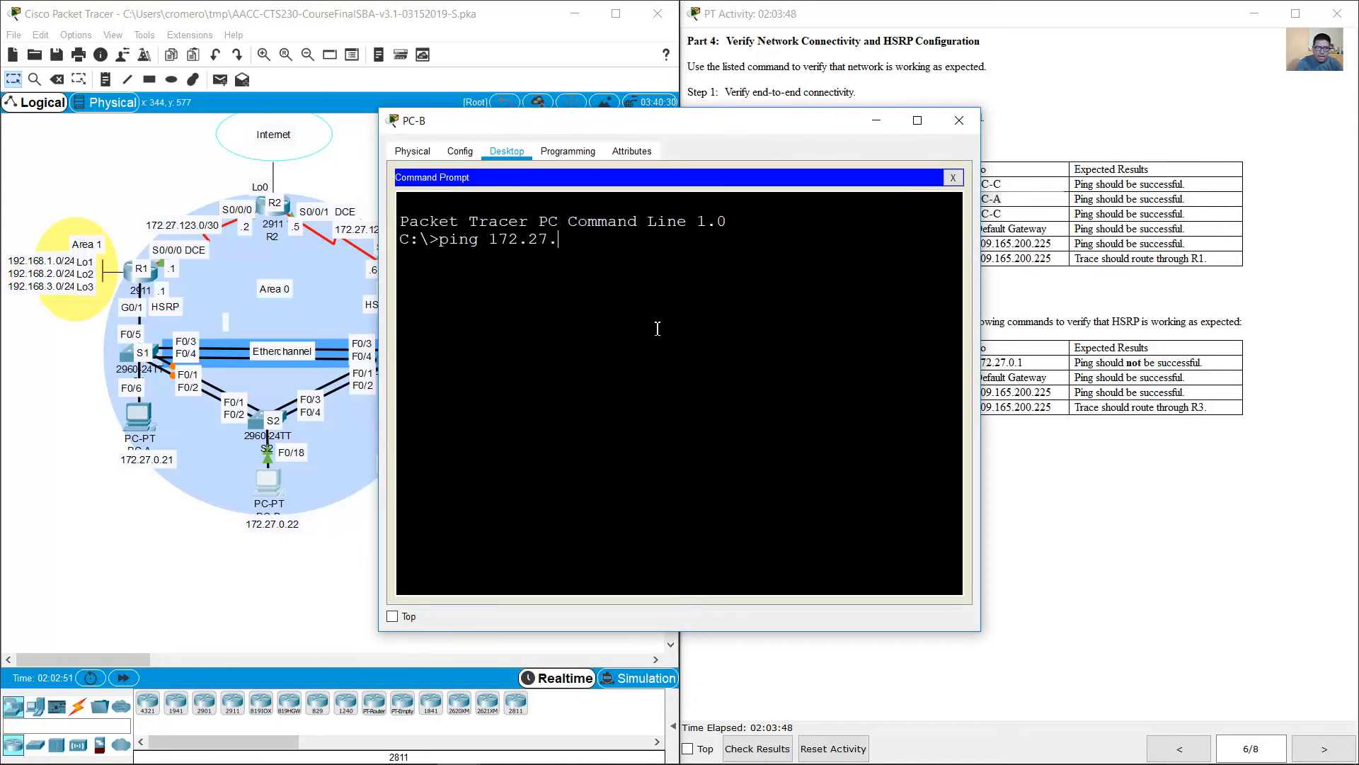
type("0.21")
key("Return")
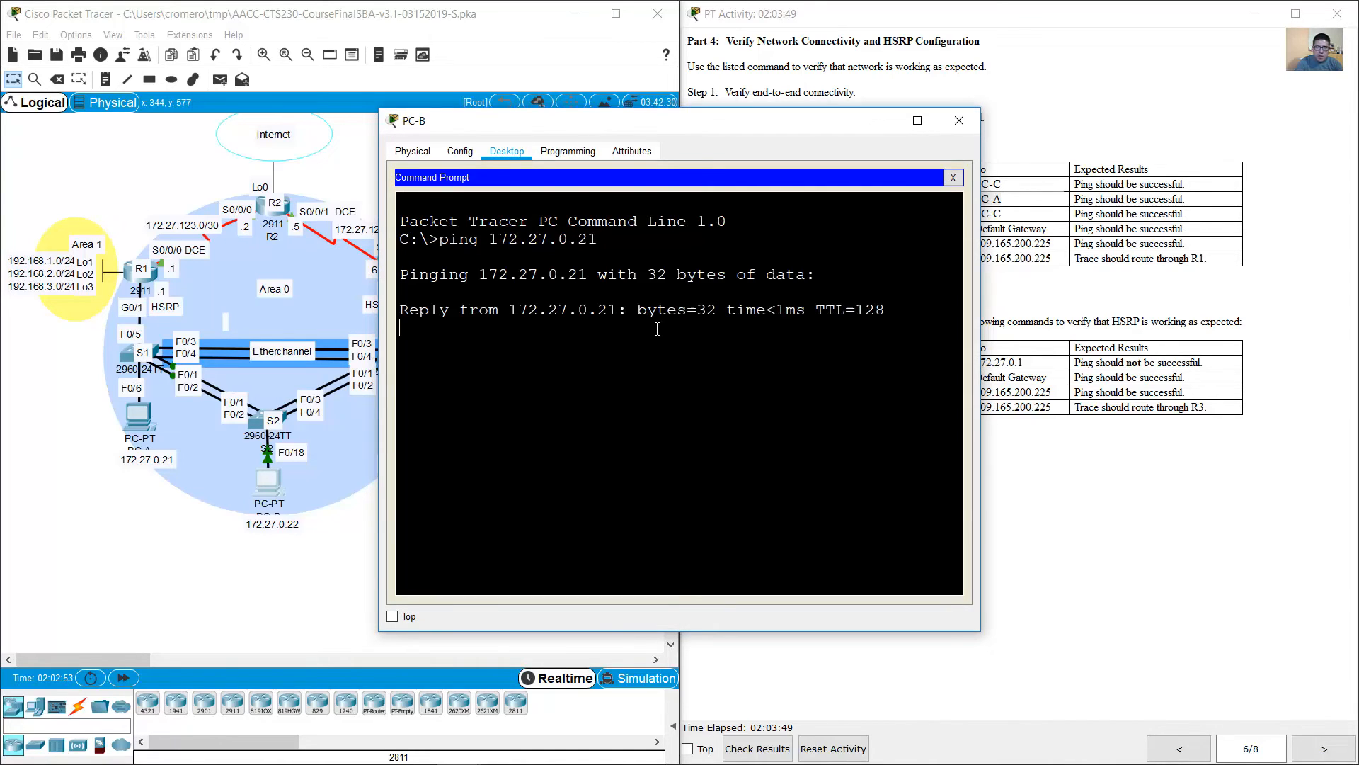
Step: Check the next connectivity test and ping PC-C at 172.27.0.23 from PC-B
left_click(1217, 216)
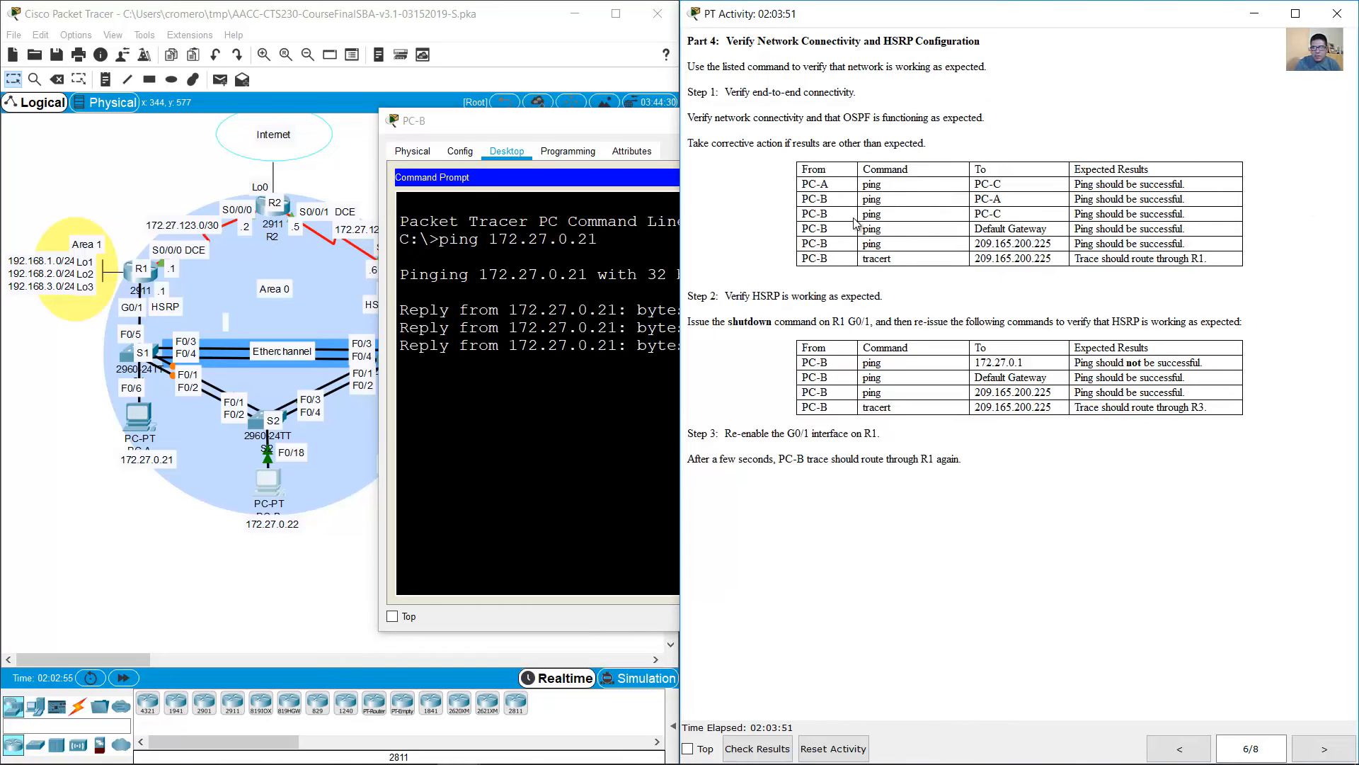
left_click_drag(976, 214, 1014, 215)
left_click(589, 405)
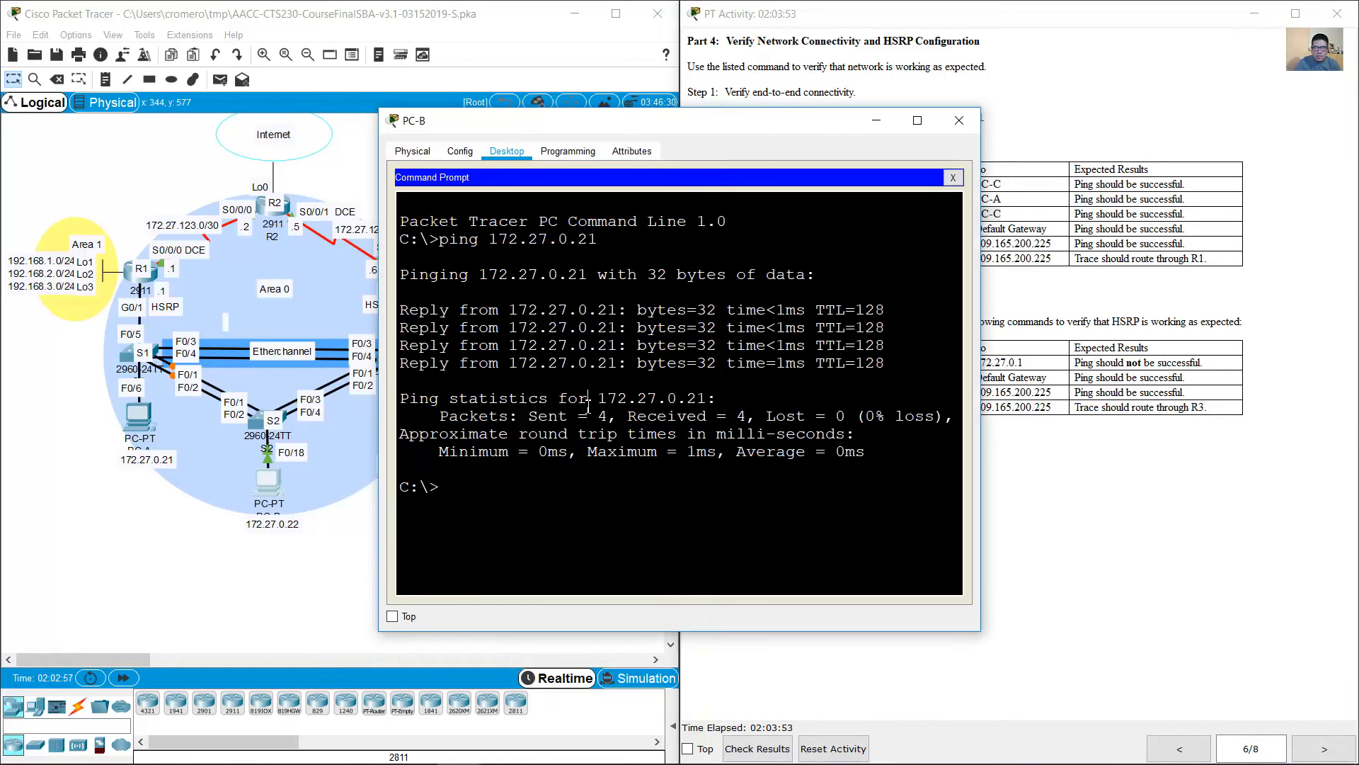
key("Up")
key("BackSpace")
type("3")
key("Return")
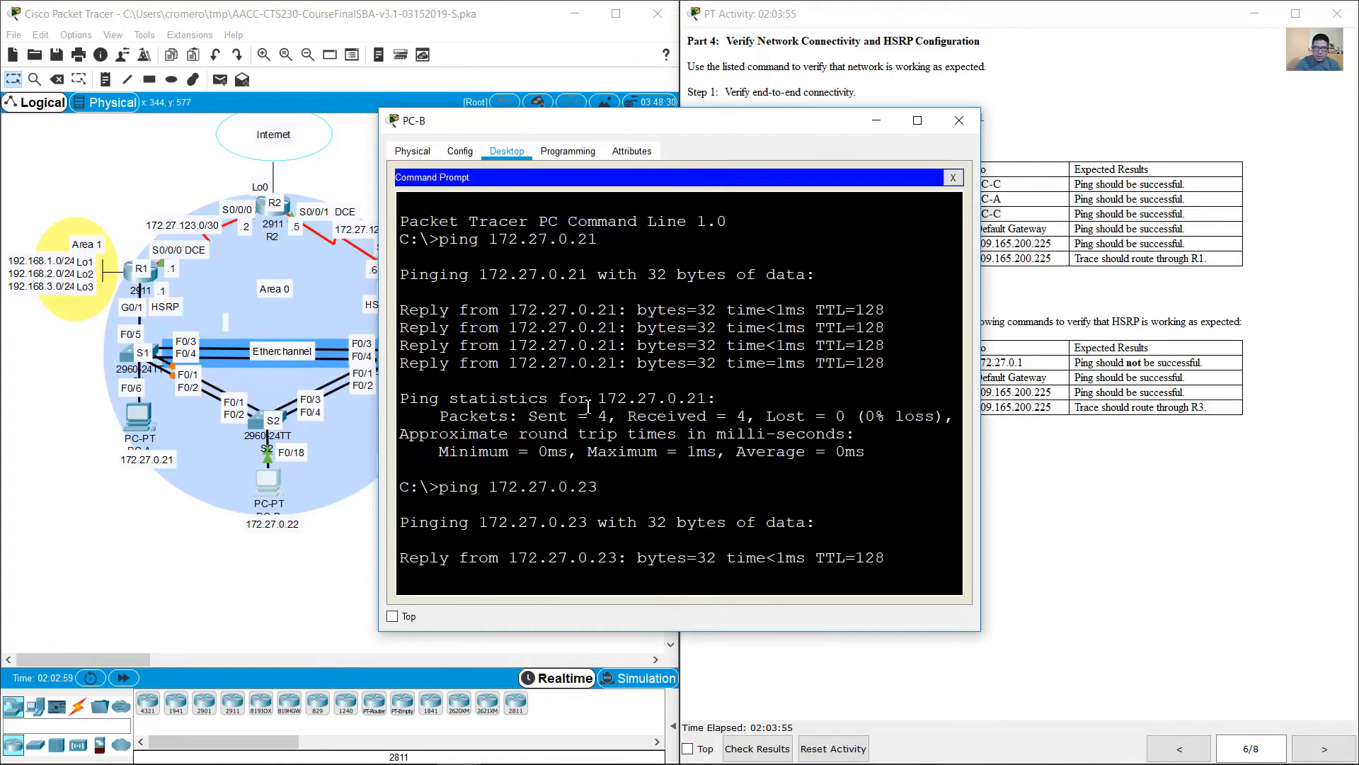
Step: Check the default gateway test and display PC-B's IP configuration with ipconfig
left_click(1184, 312)
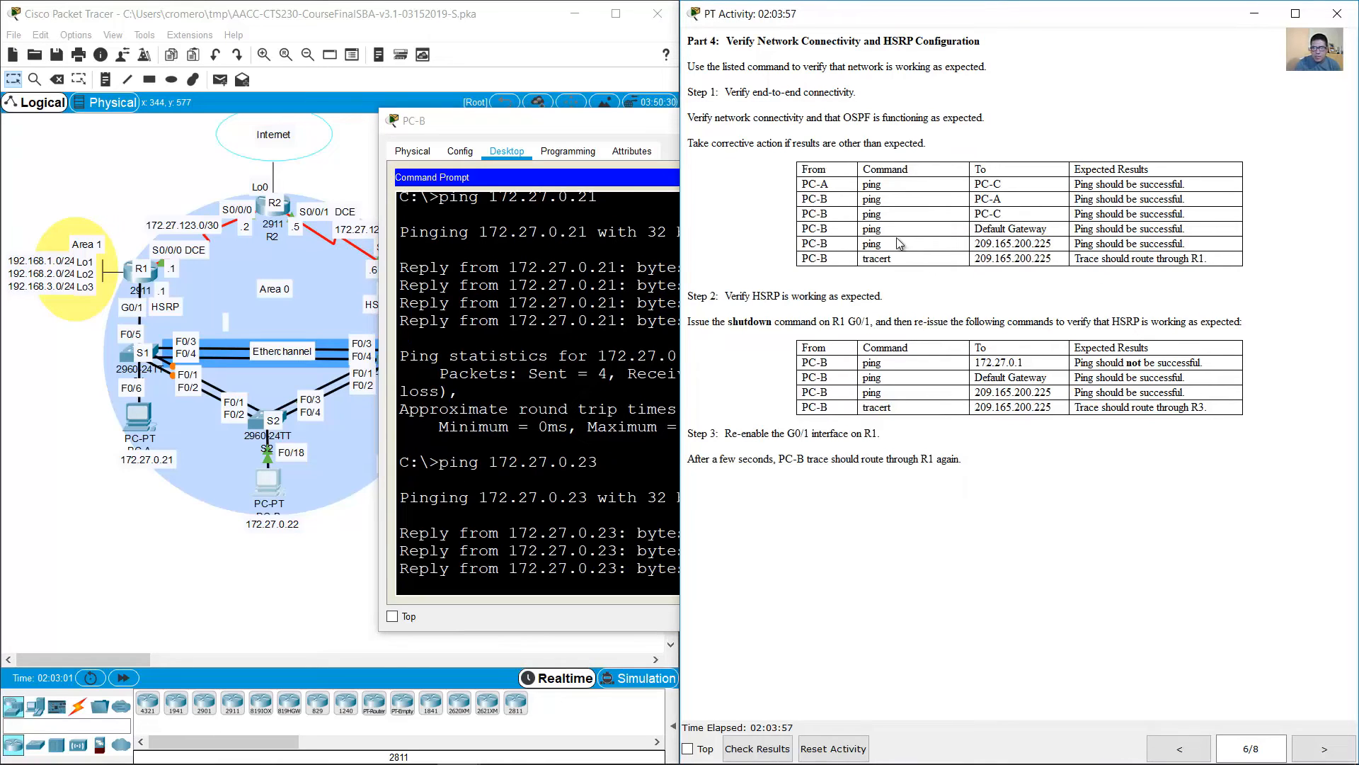
left_click_drag(801, 231, 1076, 226)
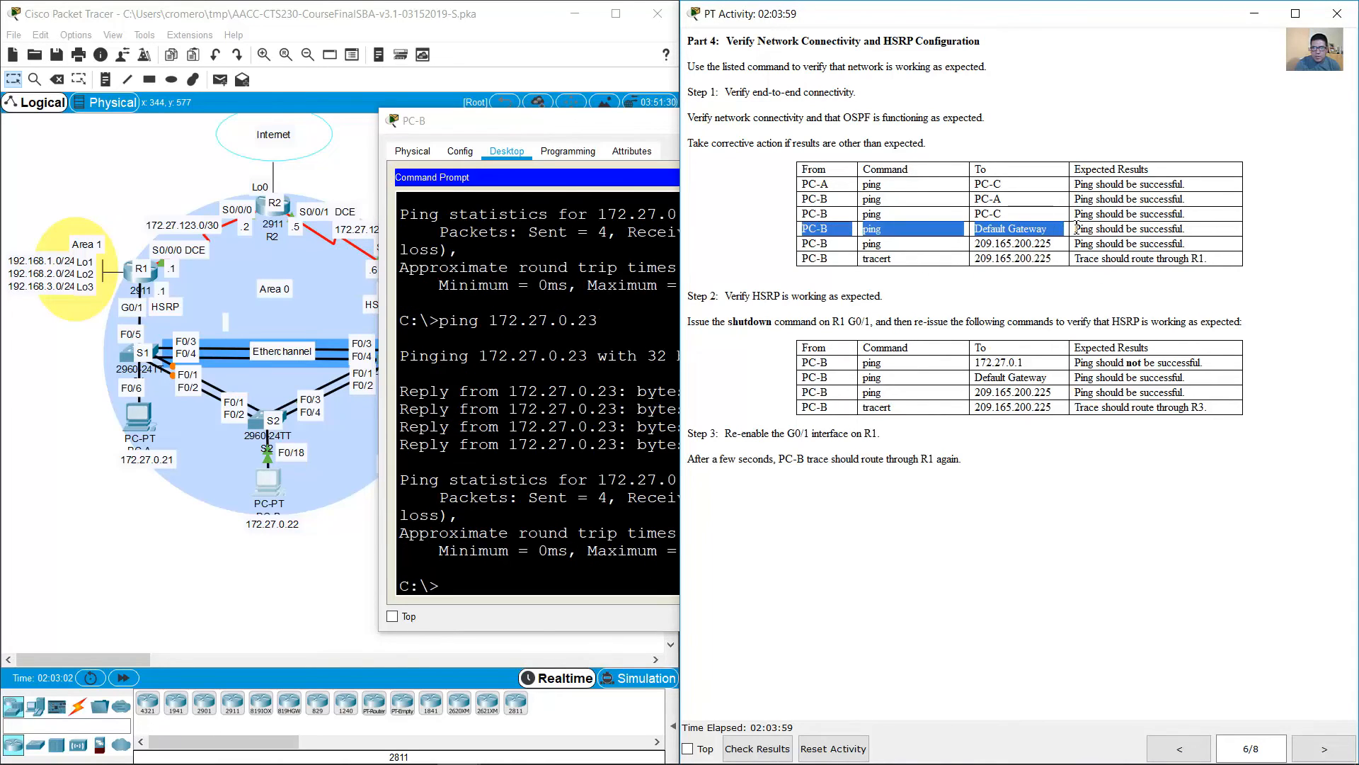
left_click(424, 532)
type("ipconfi")
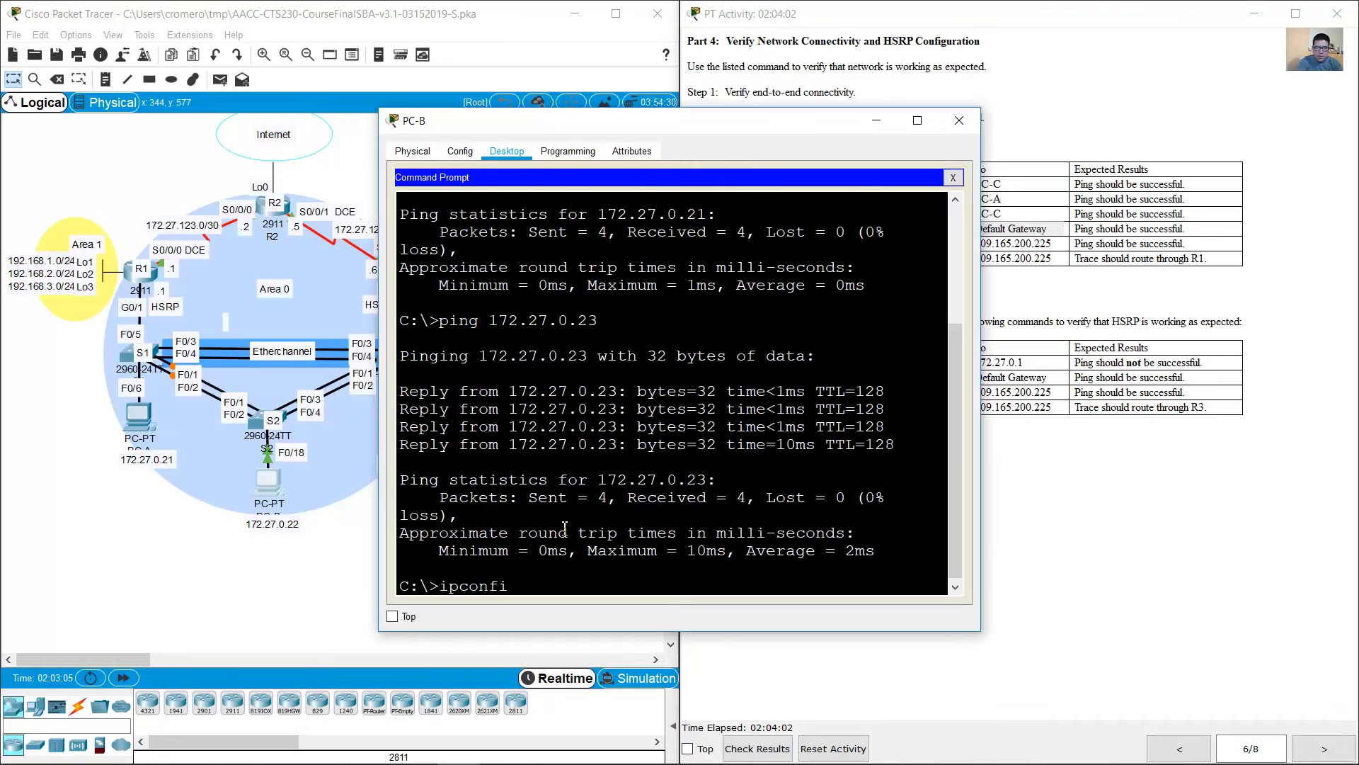
type("g")
key("Return")
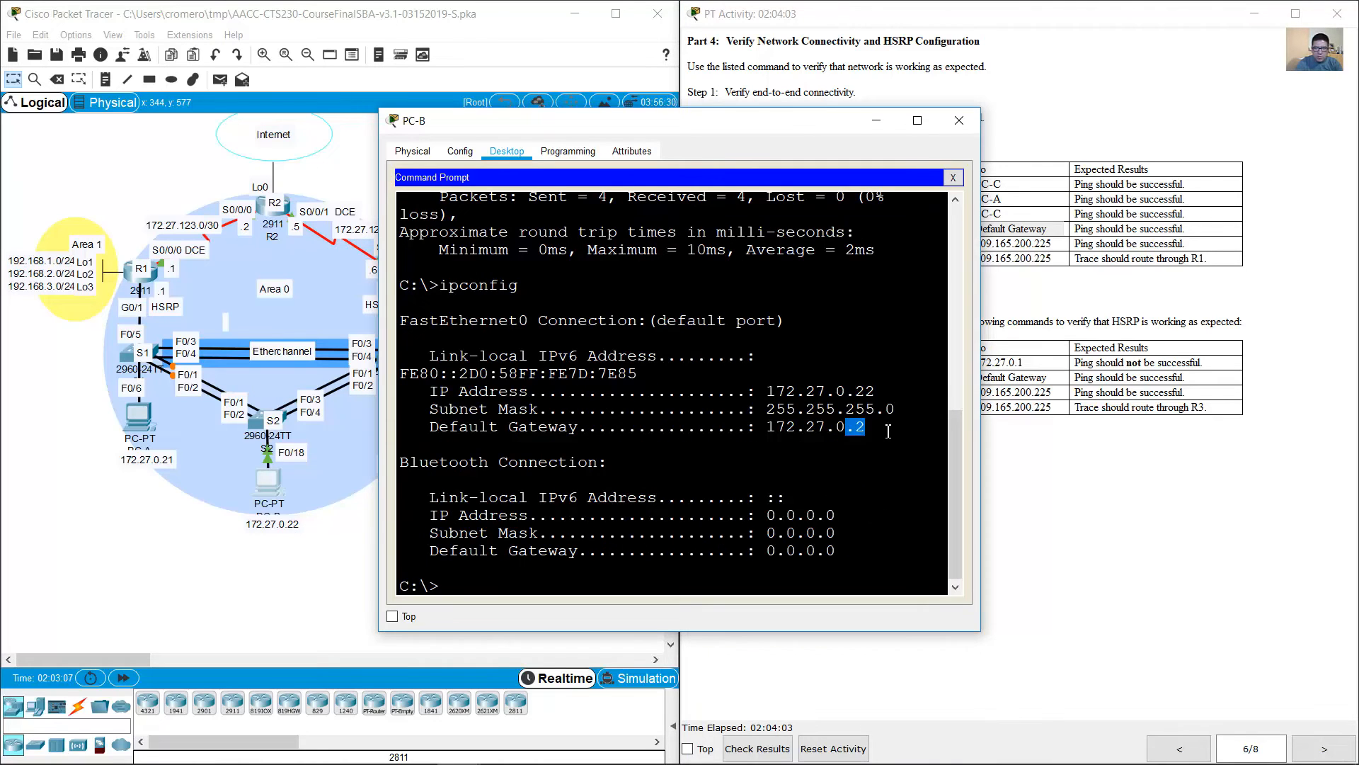
Step: Ping the default gateway 172.27.0.2 from PC-B
key("Up")
key("Up")
key("Return")
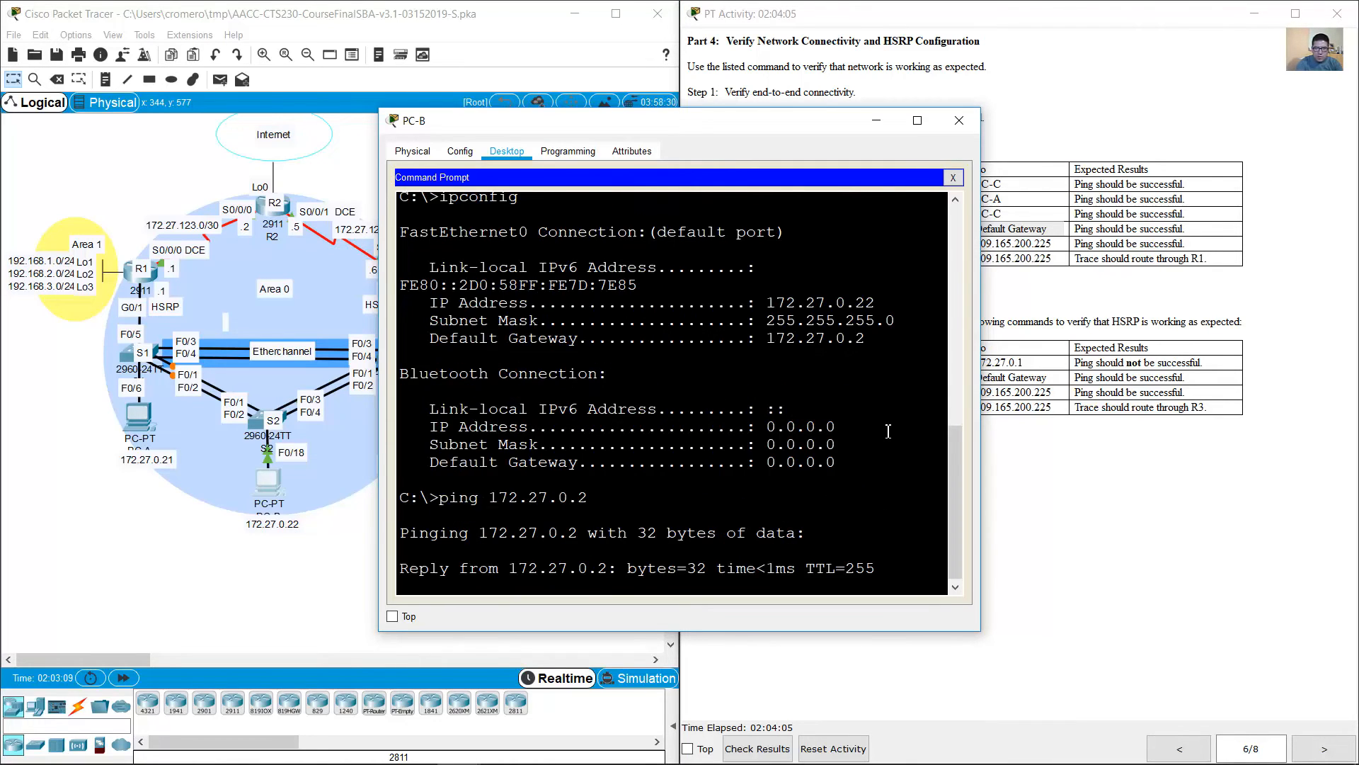
Step: Check the external address test and ping 209.165.200.225 from PC-B
left_click(1164, 448)
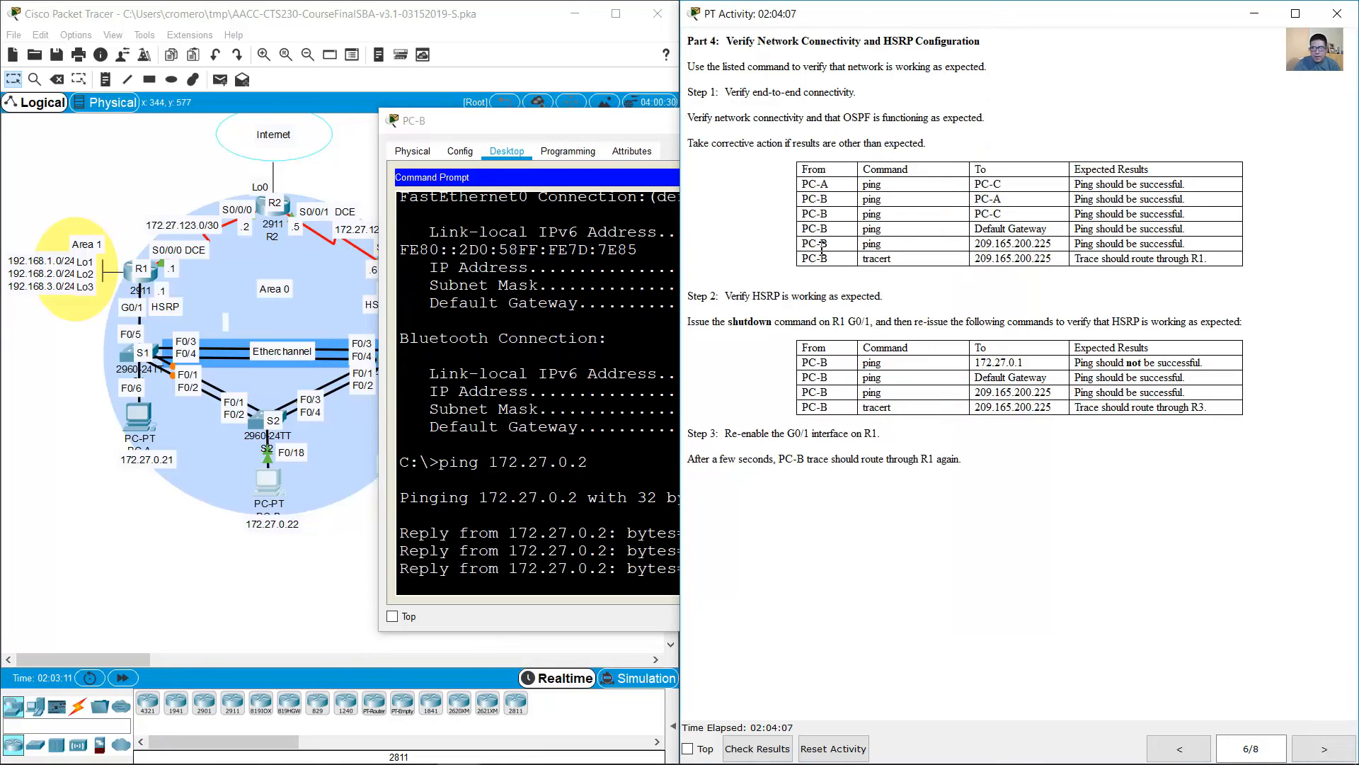
left_click_drag(805, 247, 1057, 244)
left_click(1057, 243)
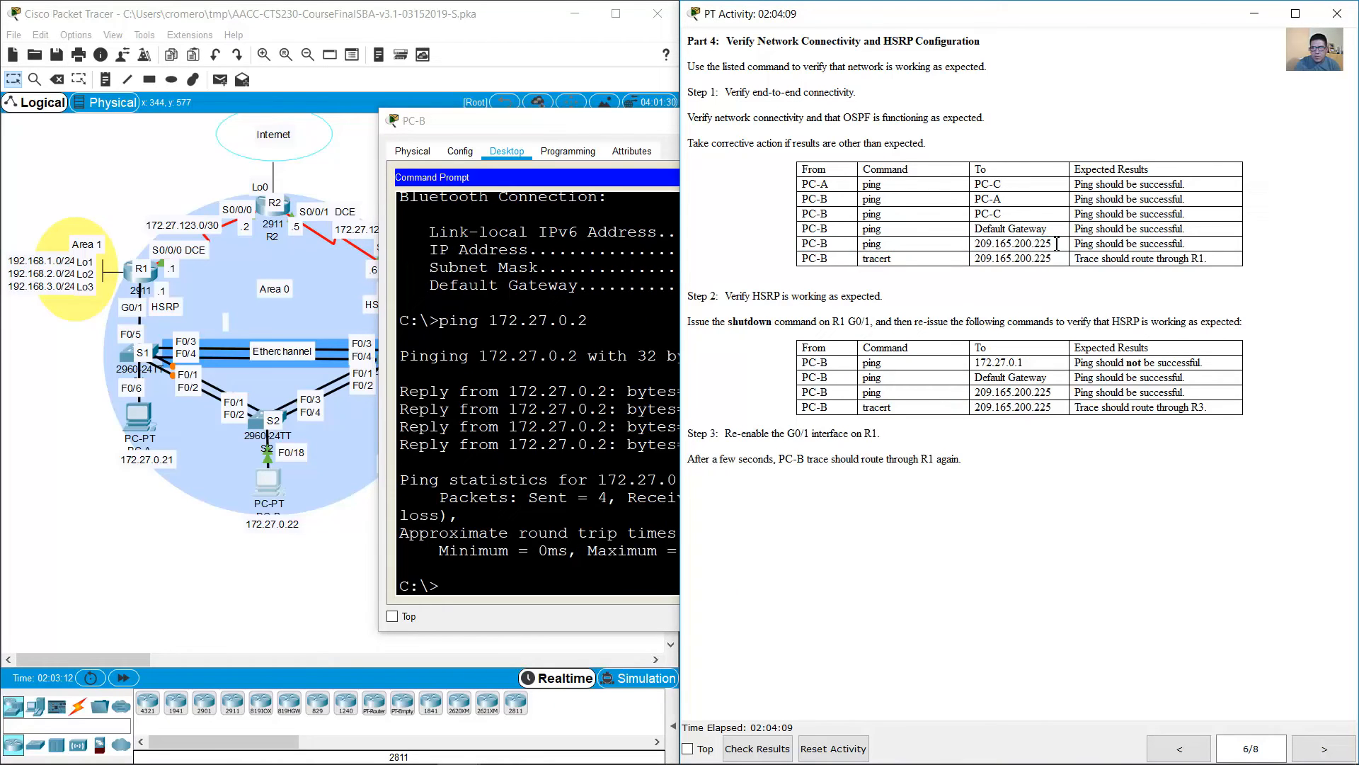
left_click(593, 434)
type("ping 20")
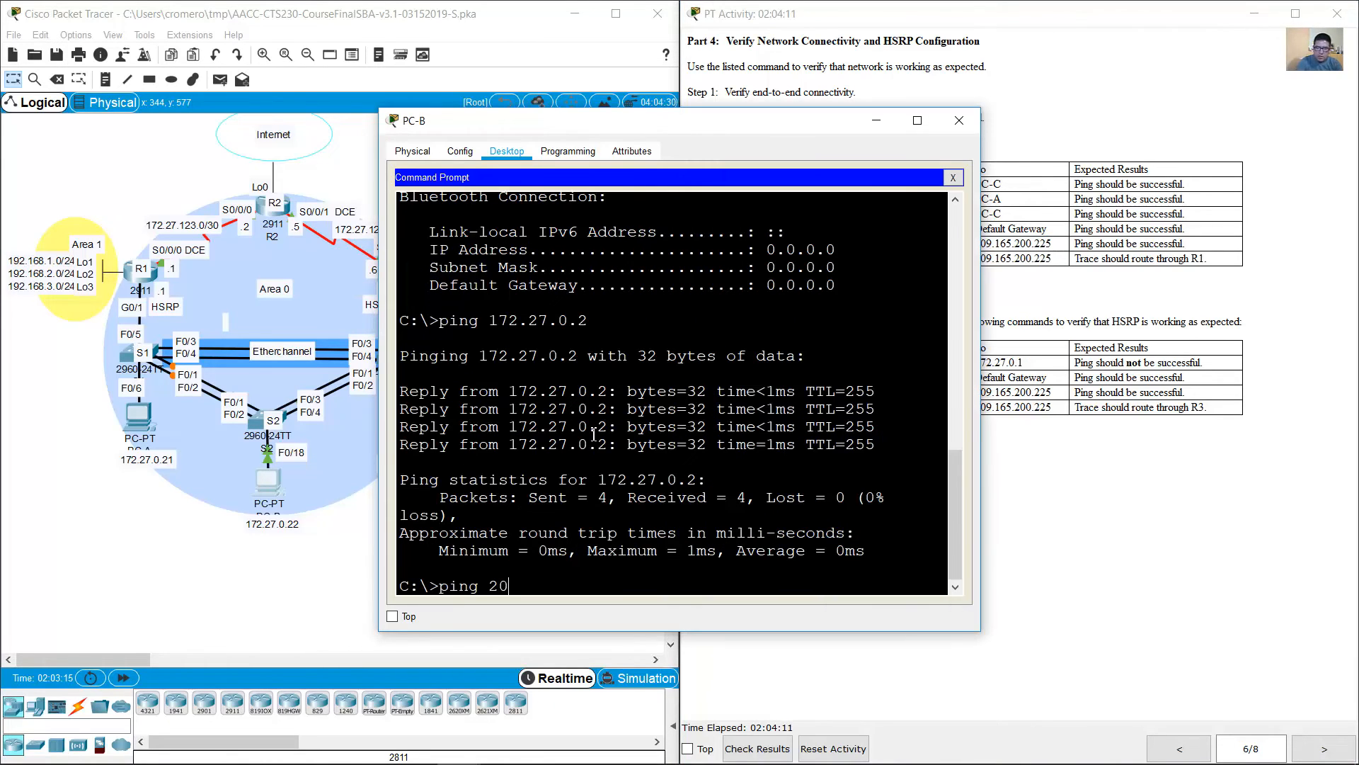
type("9.165.200.225")
key("Return")
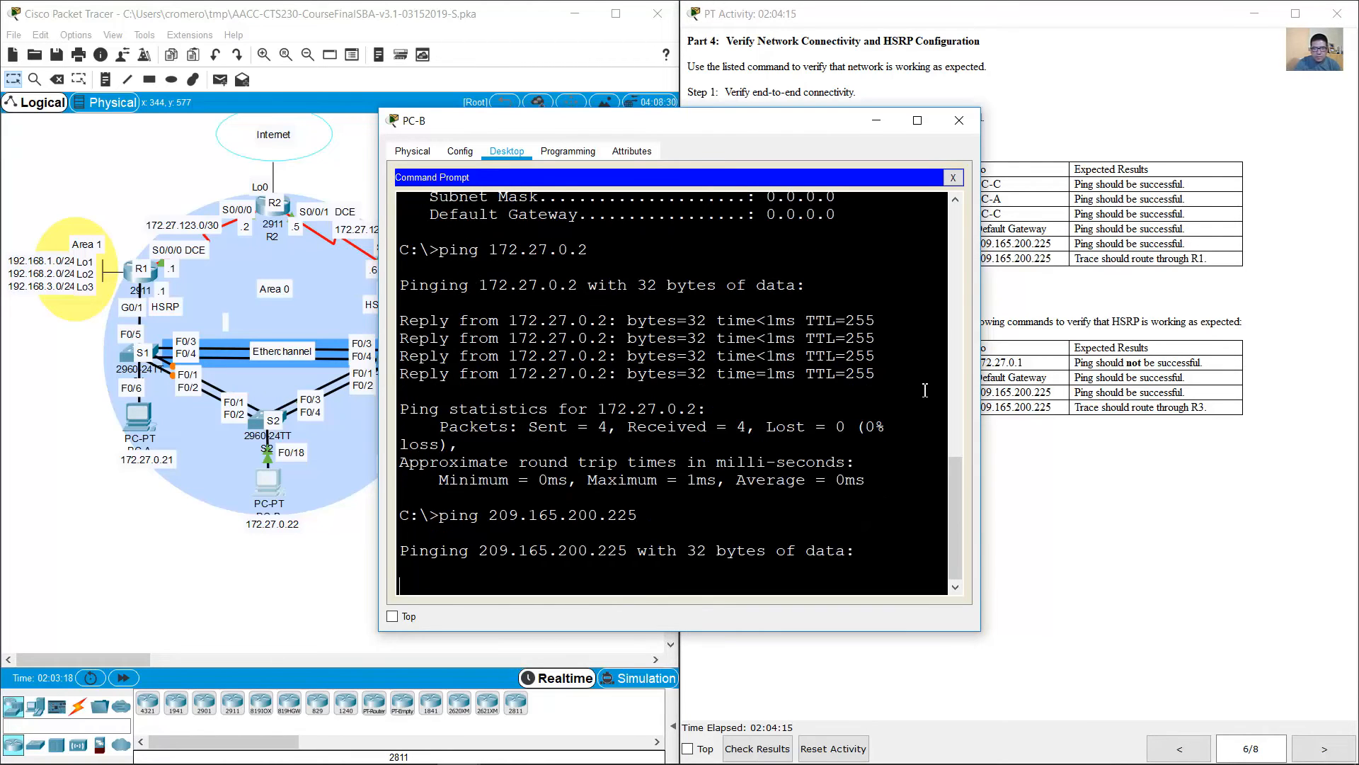
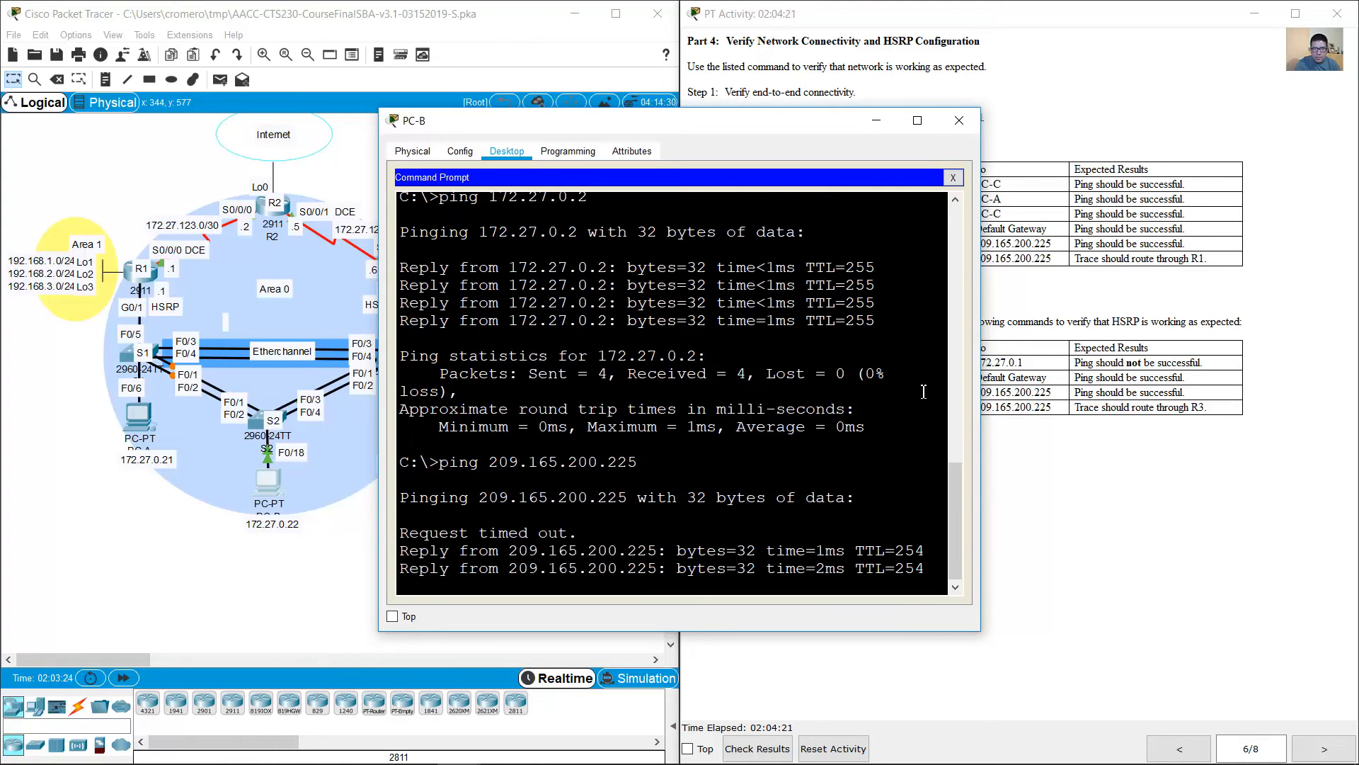
Step: Trace the route to 209.165.200.225 from PC-B and compare the reported hops with the topology
left_click(1098, 388)
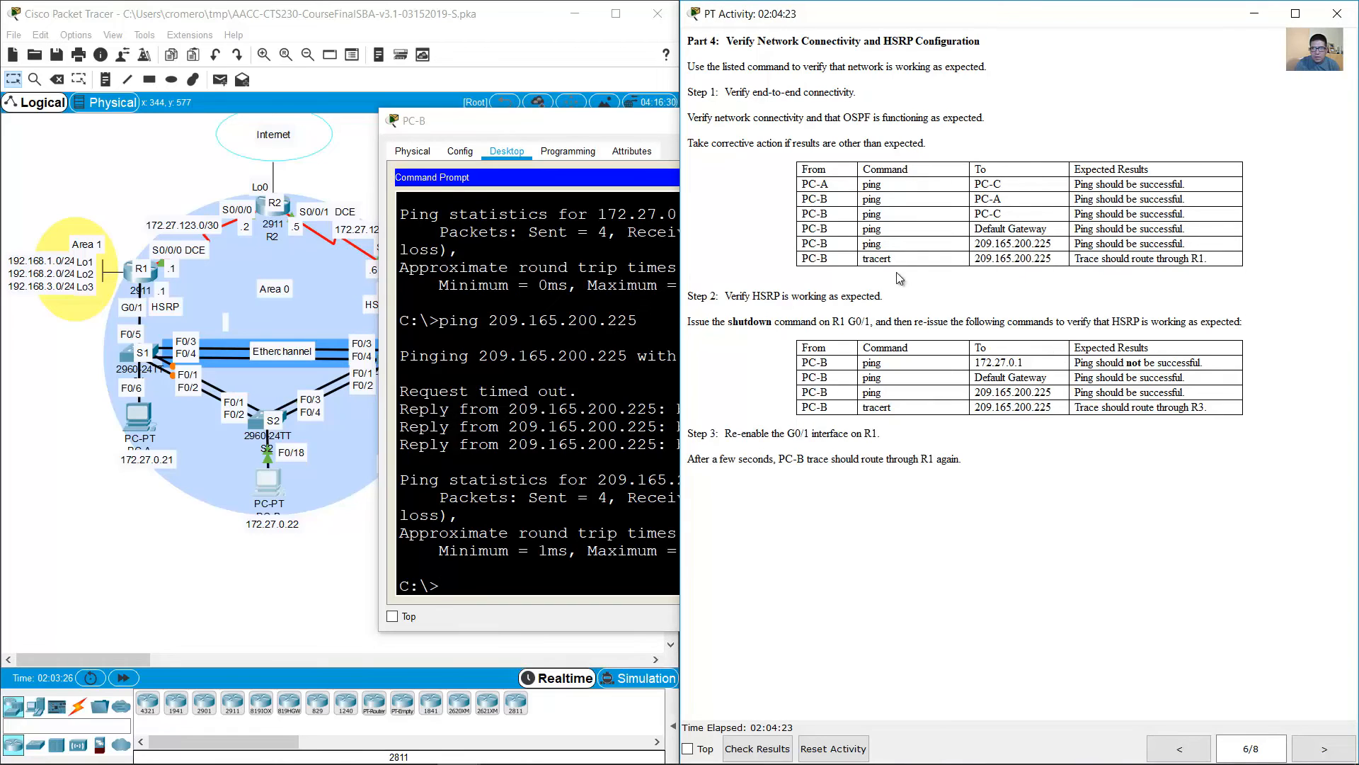
left_click_drag(868, 260, 1096, 259)
left_click(628, 412)
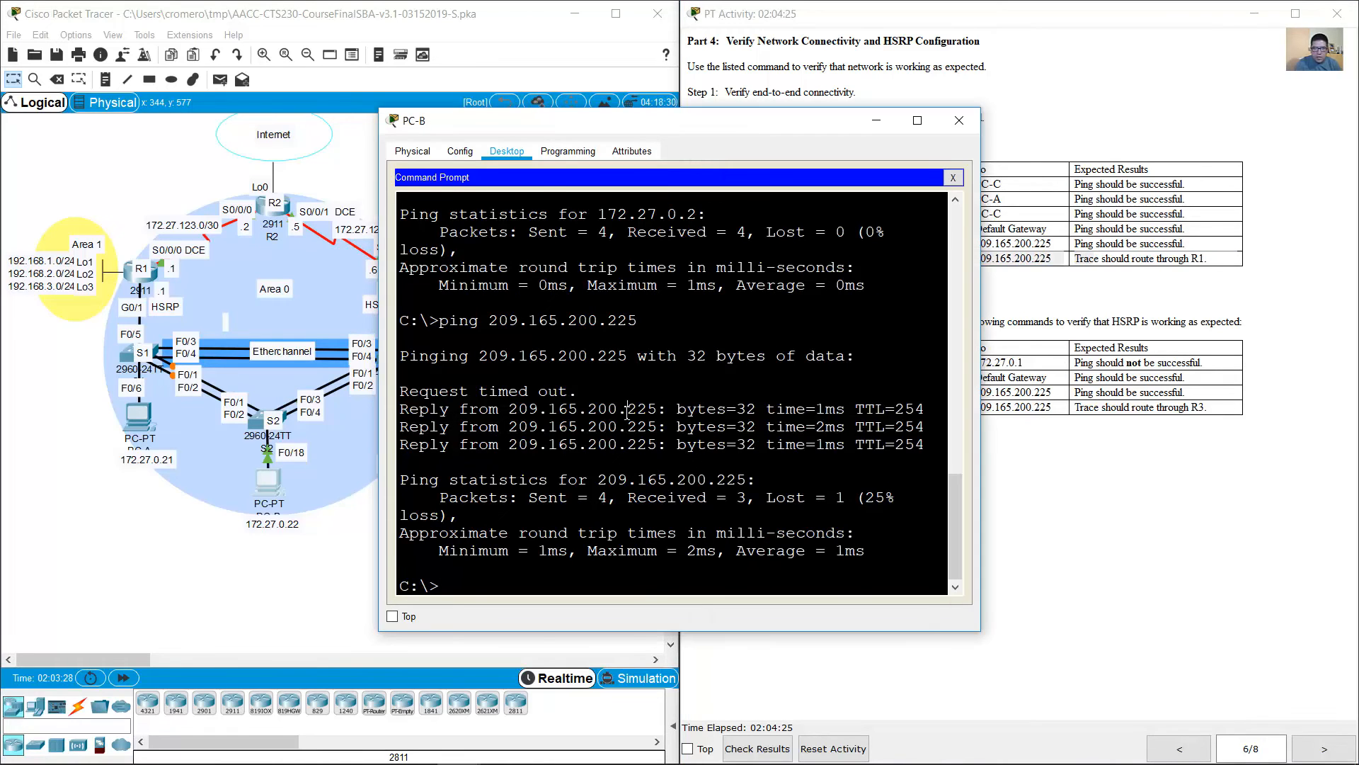
key("Up")
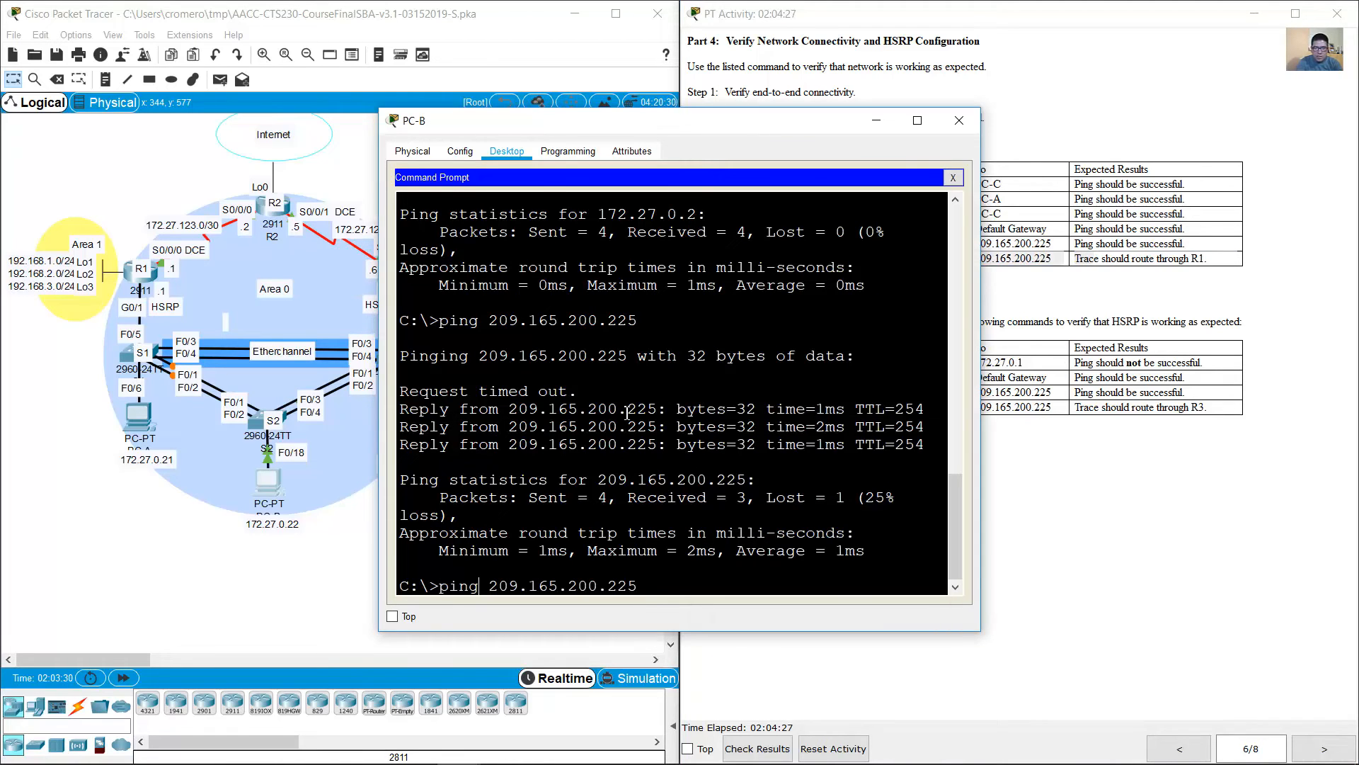
key("BackSpace")
key("BackSpace")
key("BackSpace")
key("BackSpace")
type("tracert")
key("Return")
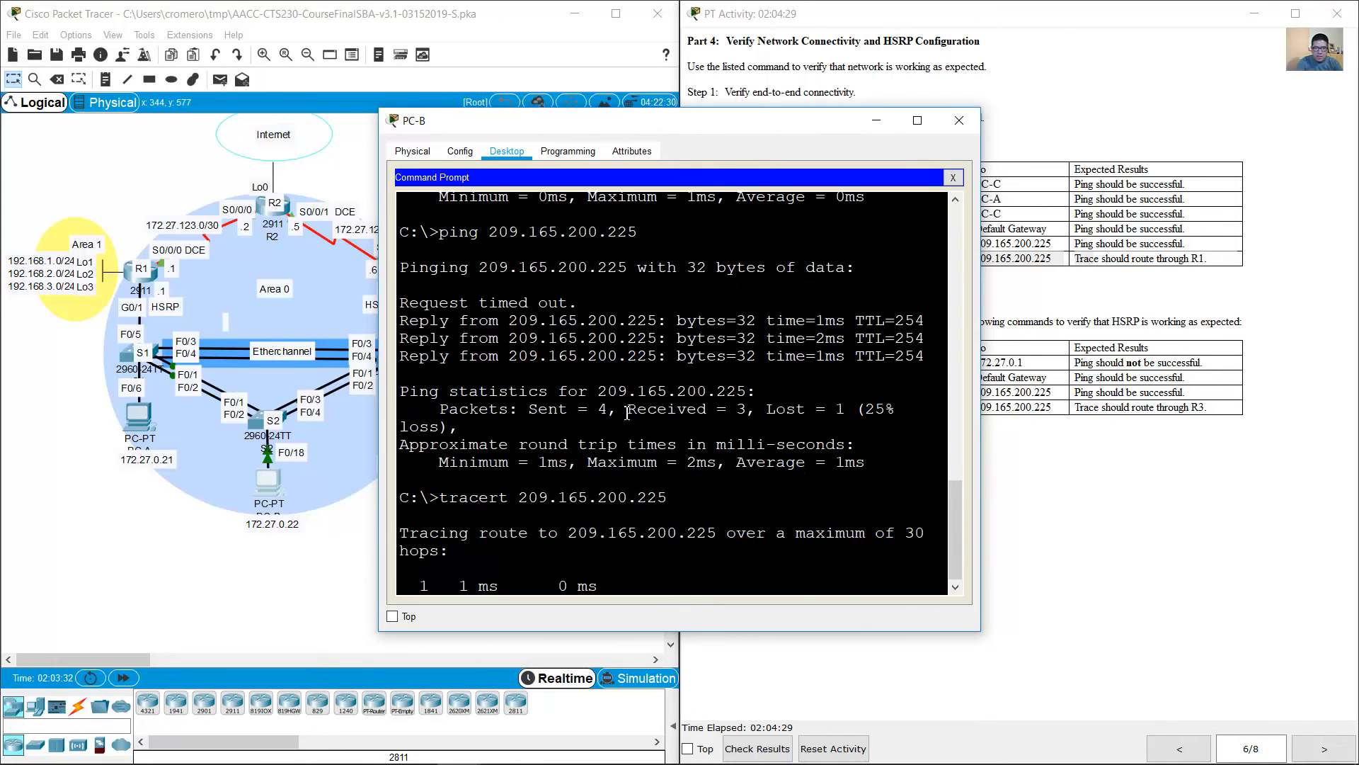
left_click_drag(745, 497, 864, 501)
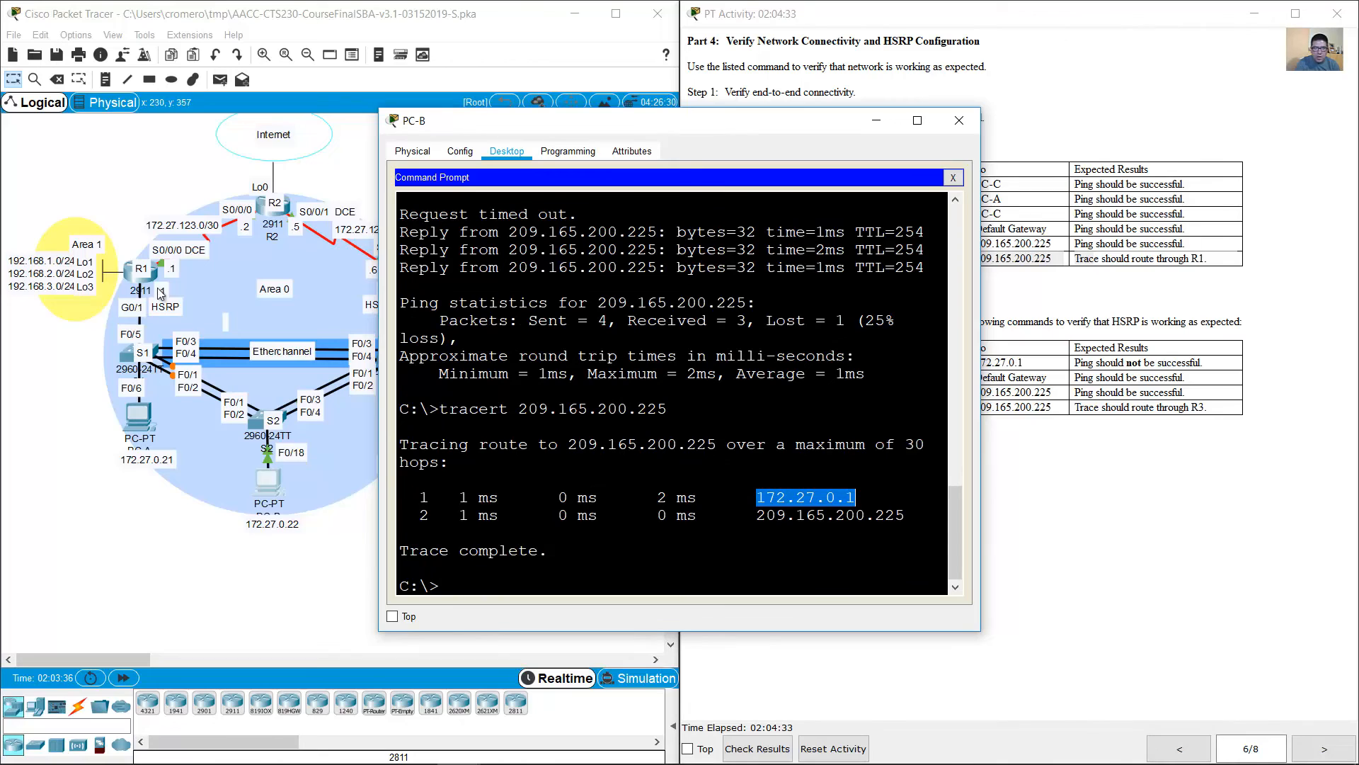
left_click(140, 249)
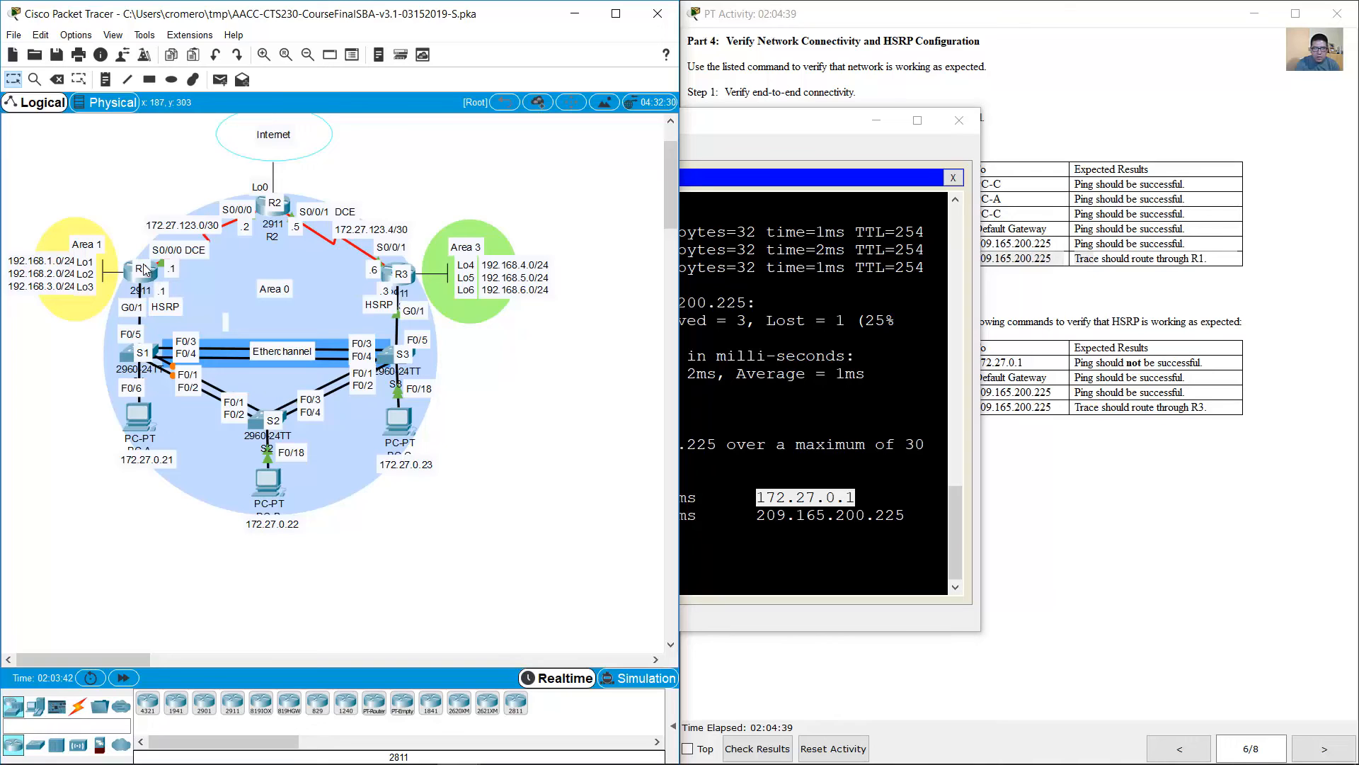
left_click(879, 494)
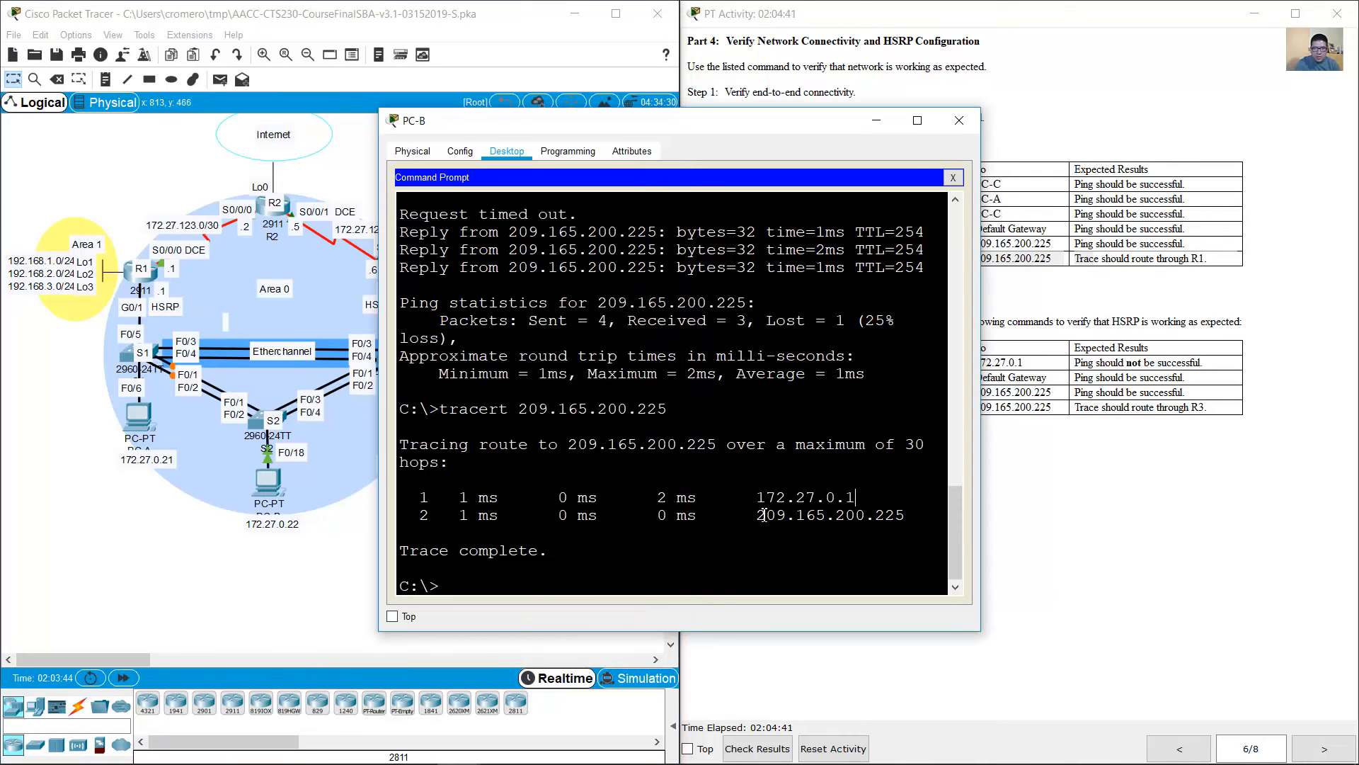
left_click_drag(757, 515, 907, 520)
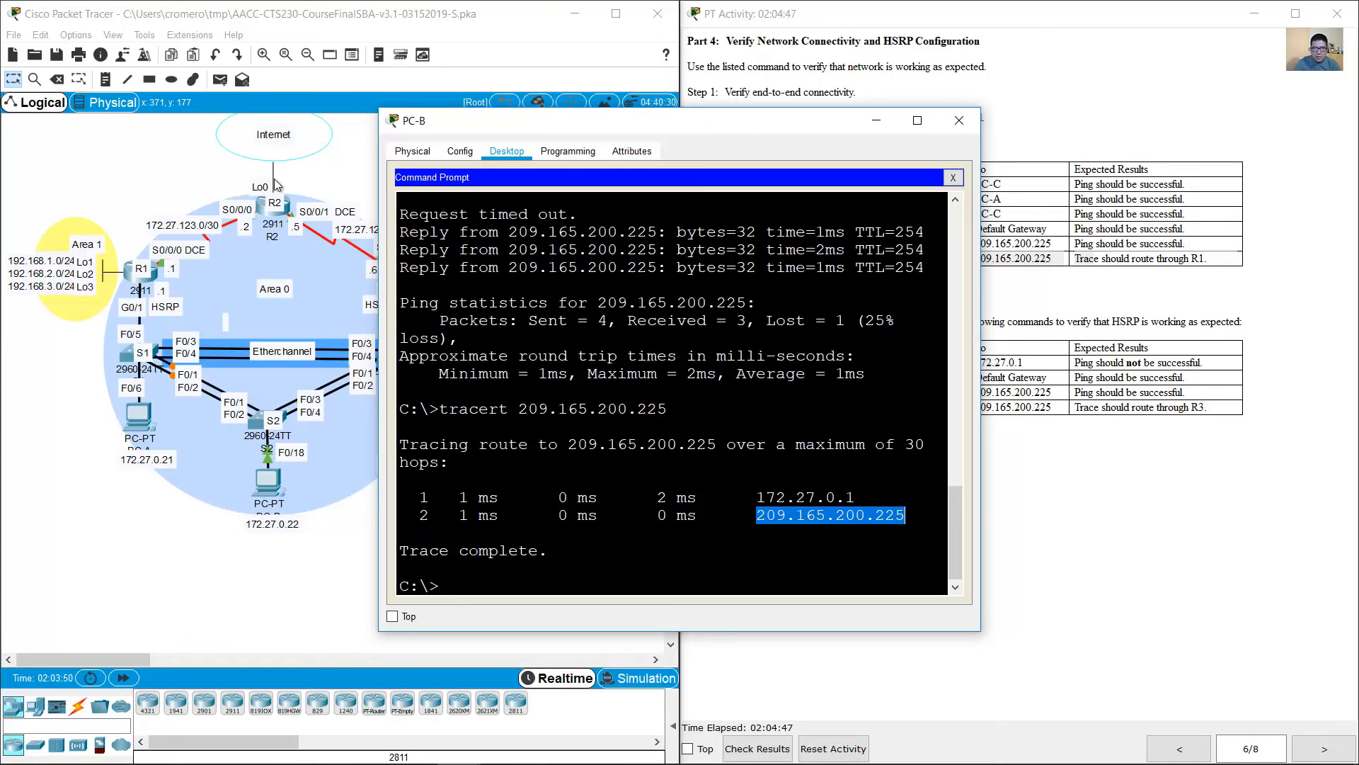
Step: Read the HSRP verification instructions and shut down interface G0/1 on R1
left_click(1032, 465)
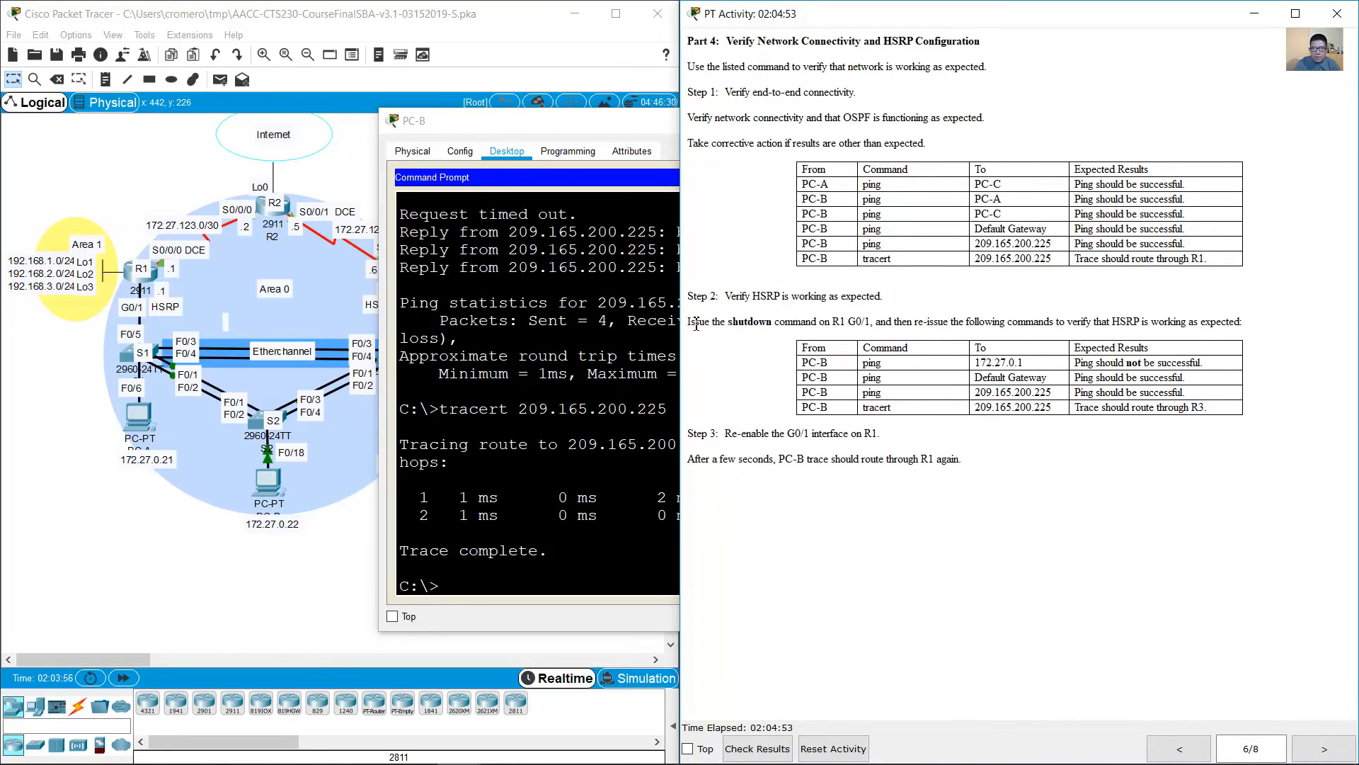
left_click_drag(691, 324, 883, 326)
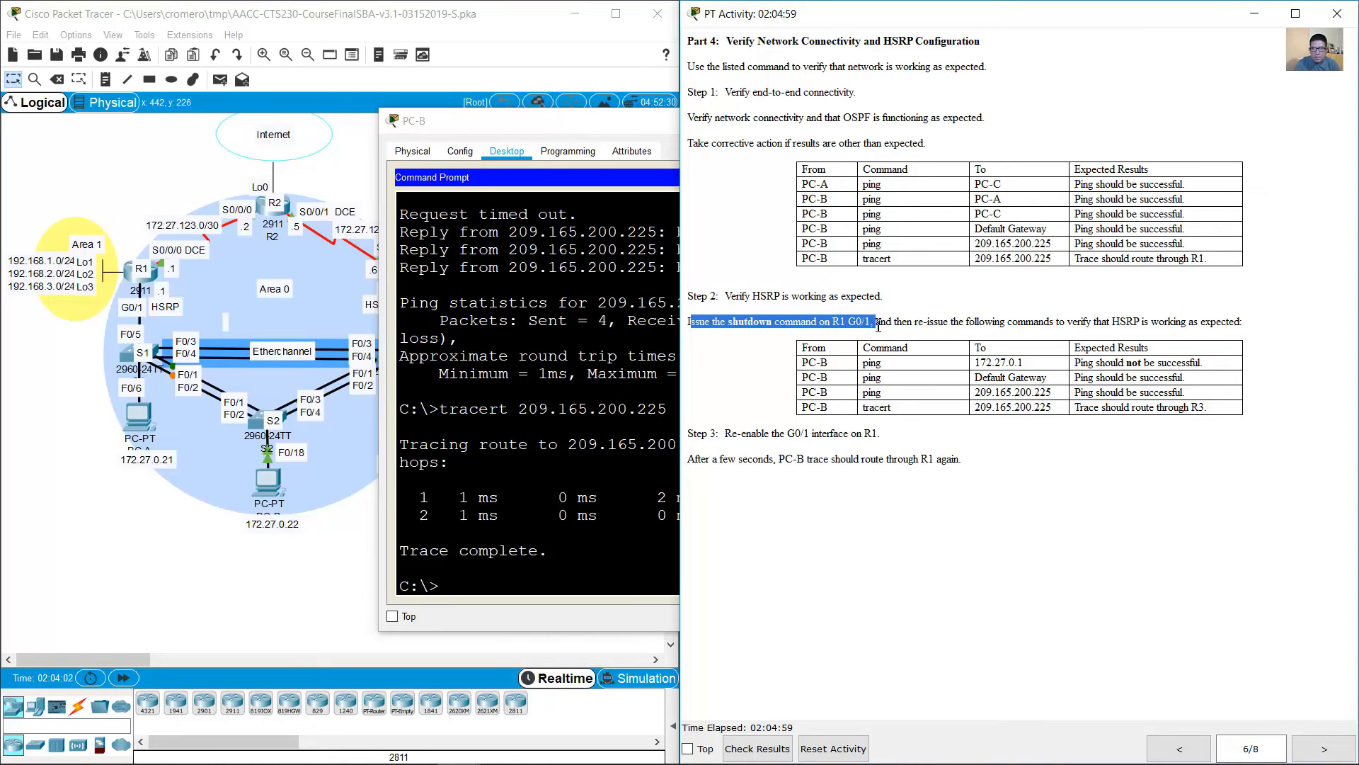
left_click(125, 327)
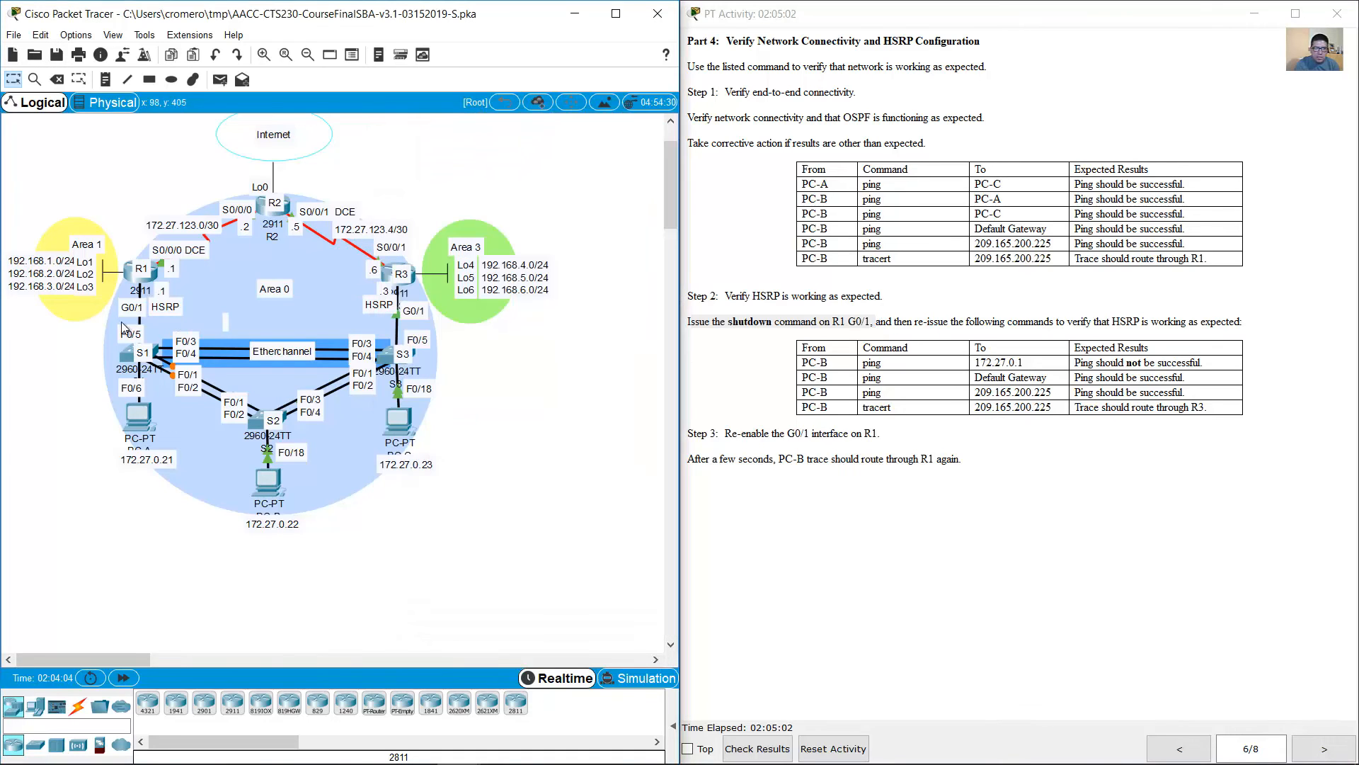
left_click(136, 280)
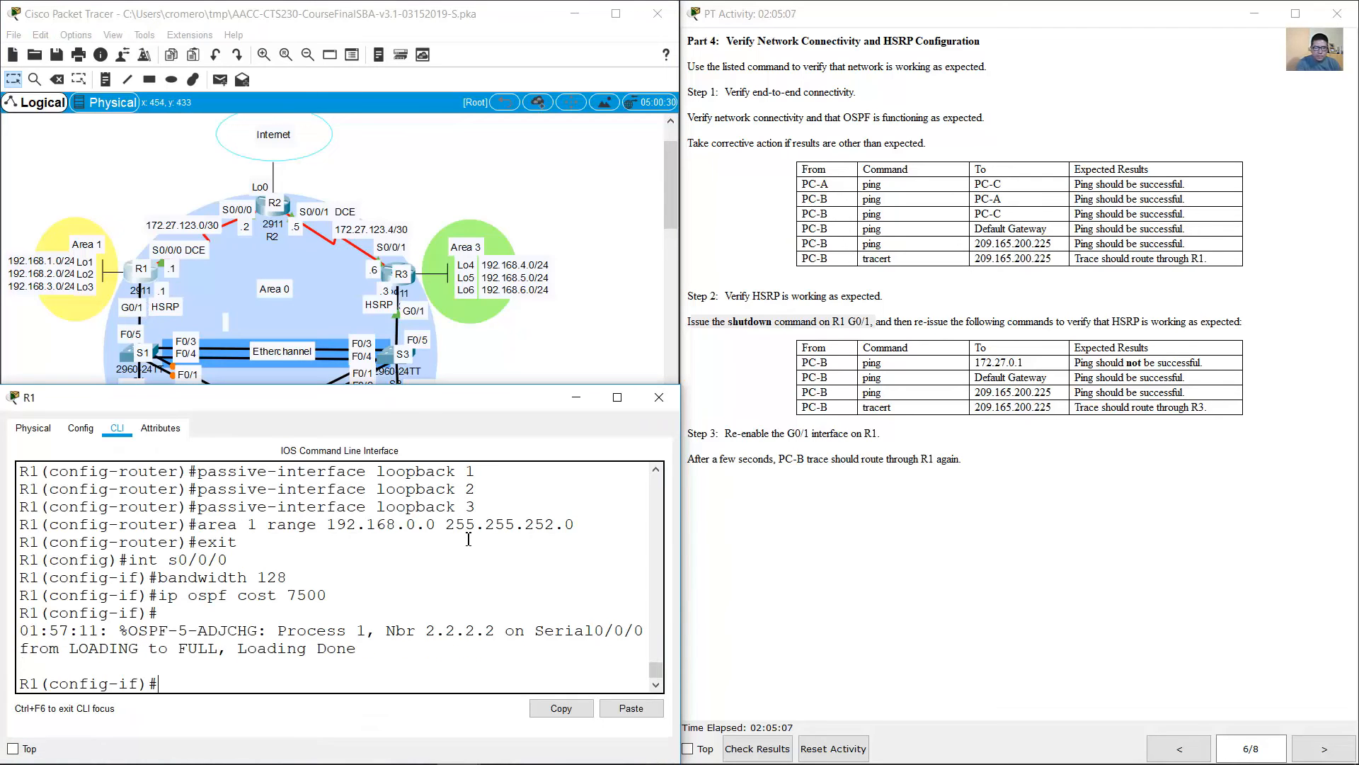
type("int g0/1")
key("Return")
type("shu")
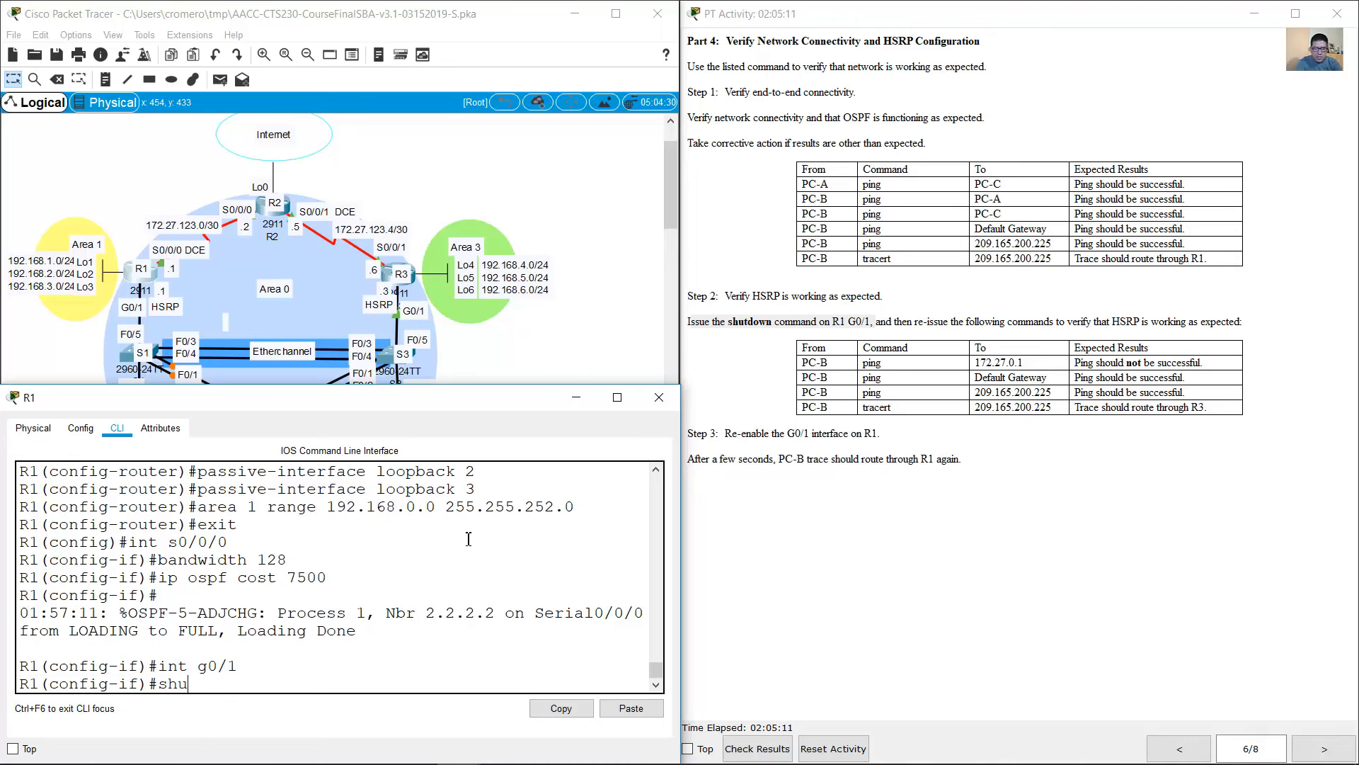
type("tdown")
key("Return")
key("Return")
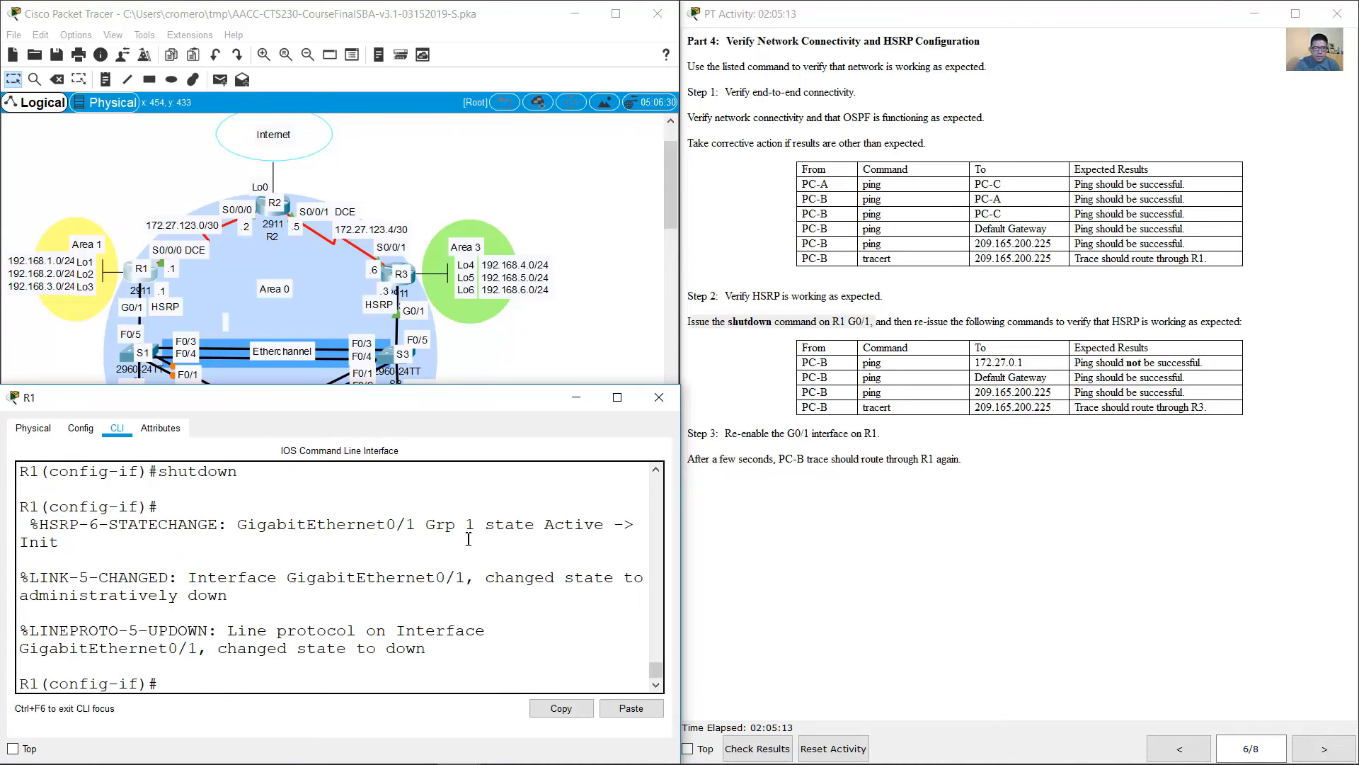
left_click(590, 401)
Step: Check the first HSRP test and ping 172.27.0.1 from PC-B
left_click_drag(803, 362, 1216, 363)
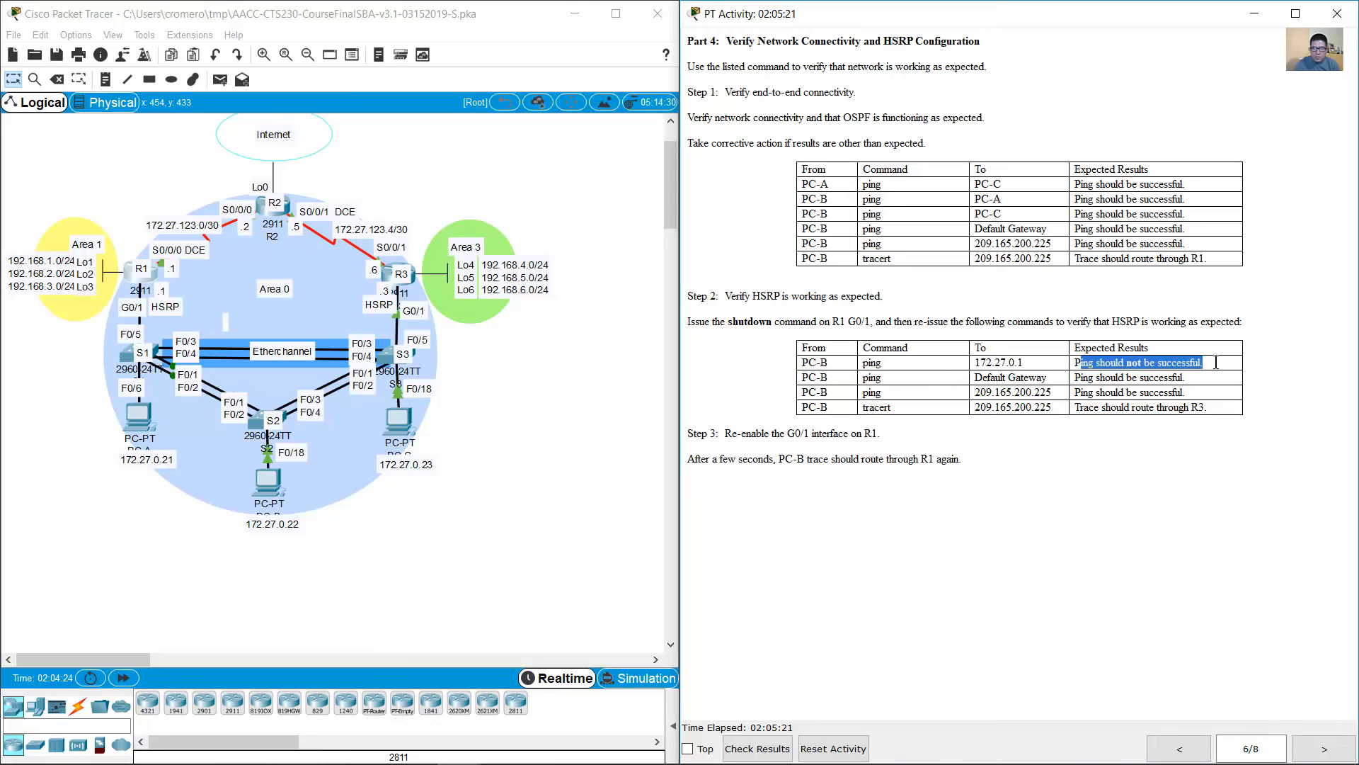
left_click(97, 387)
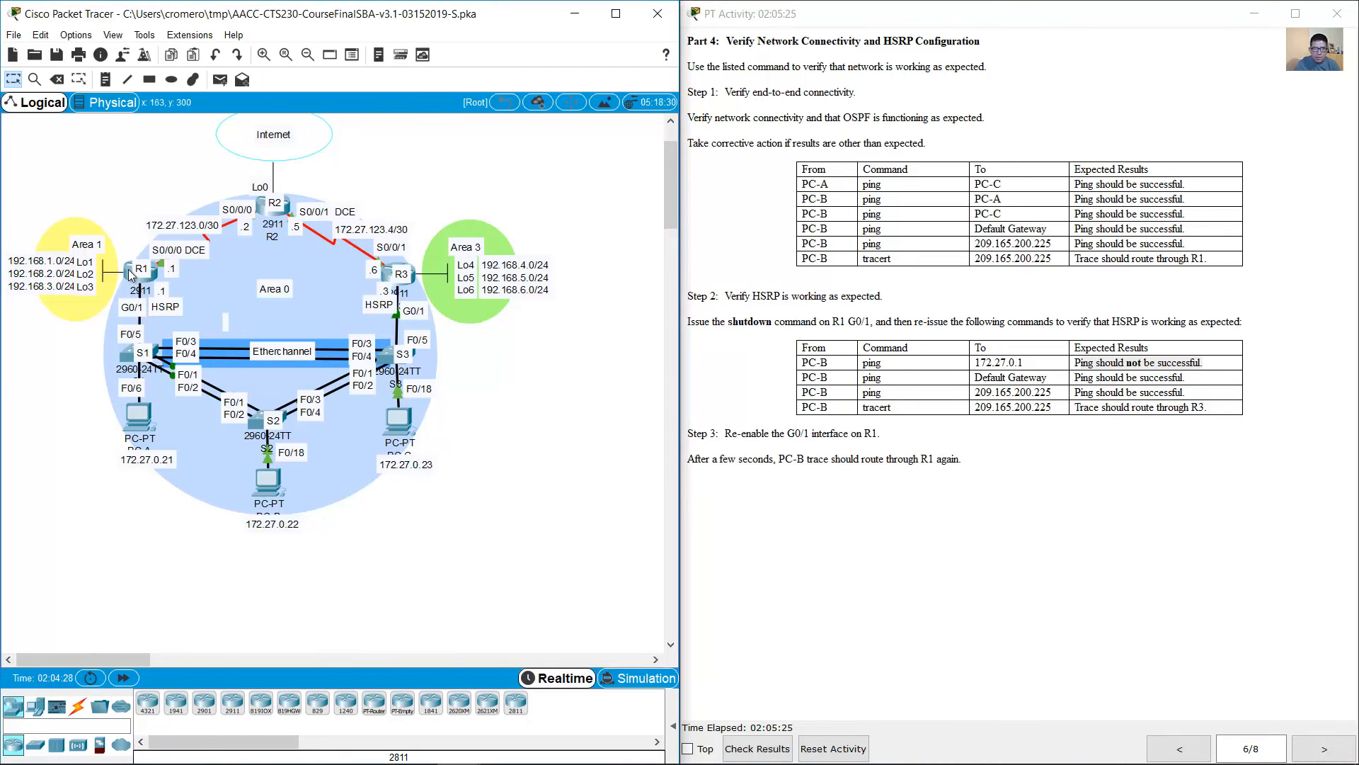
left_click(131, 276)
left_click(131, 275)
left_click(507, 341)
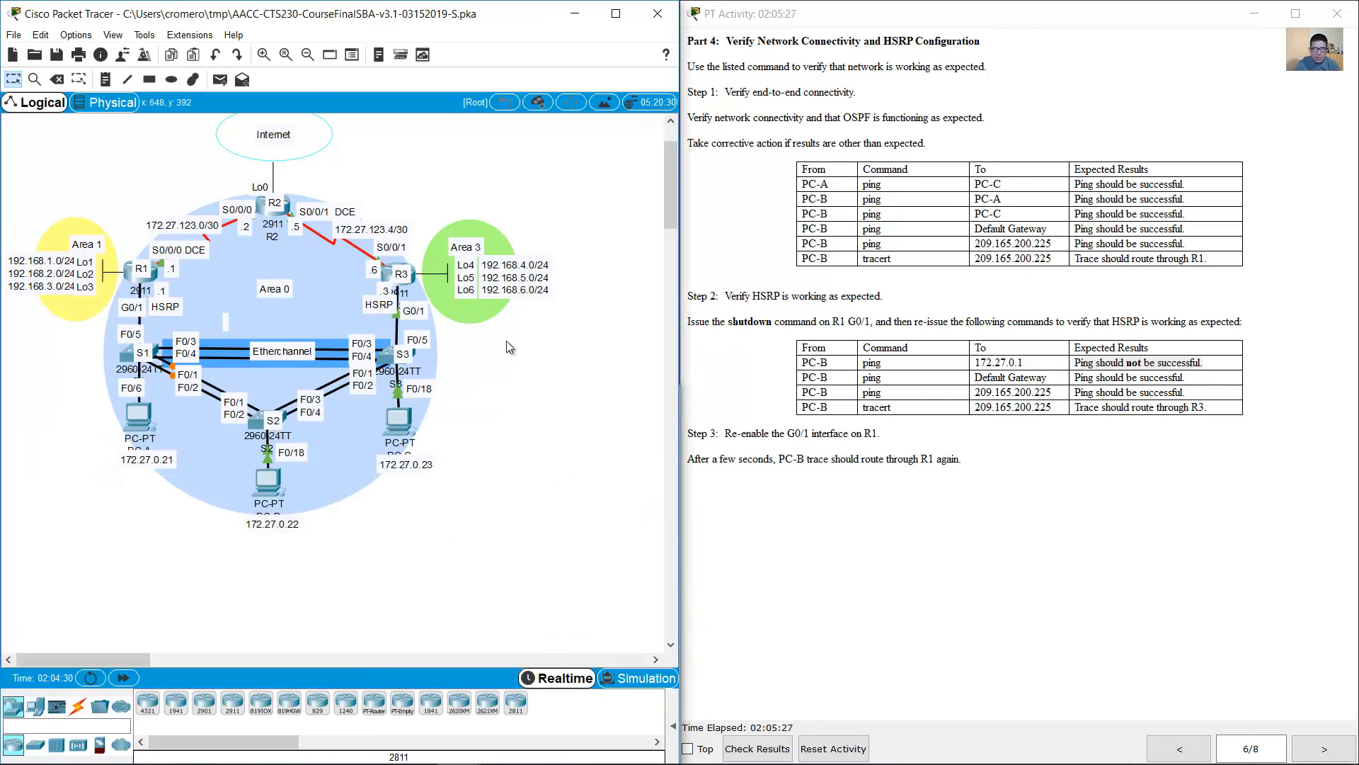
left_click(265, 486)
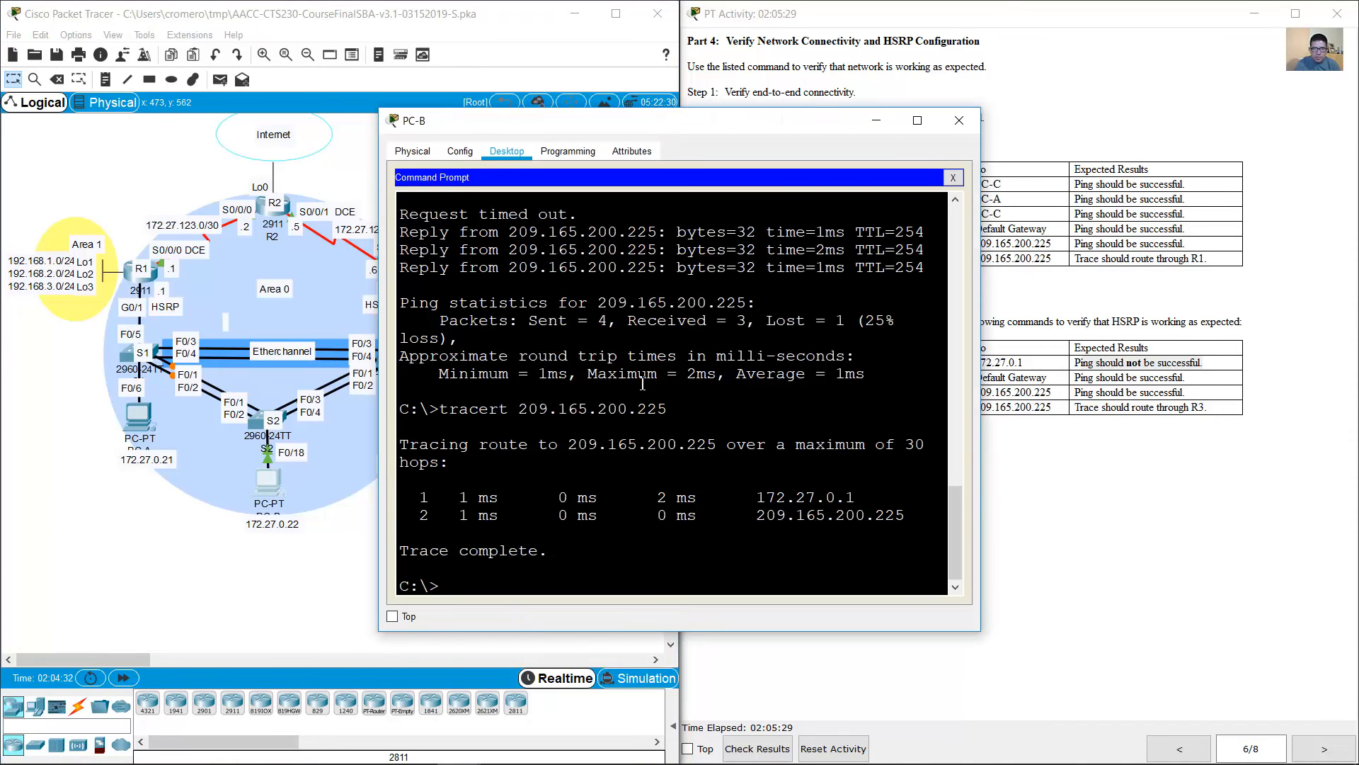
key("Up")
key("Up")
key("Up")
key("BackSpace")
type("1")
key("Return")
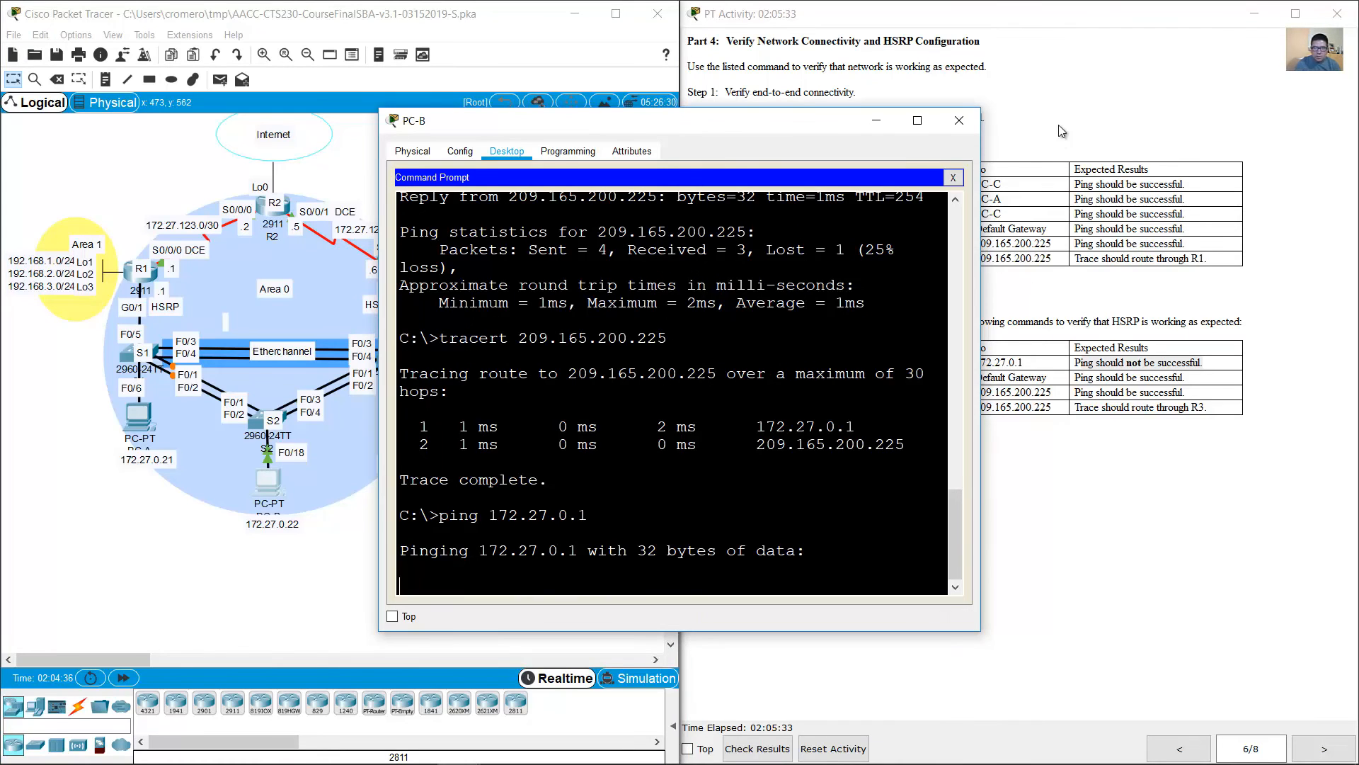
Step: Move the PC-B window off the instructions, check the second HSRP test and ping the default gateway 172.27.0.2
left_click_drag(752, 138, 481, 92)
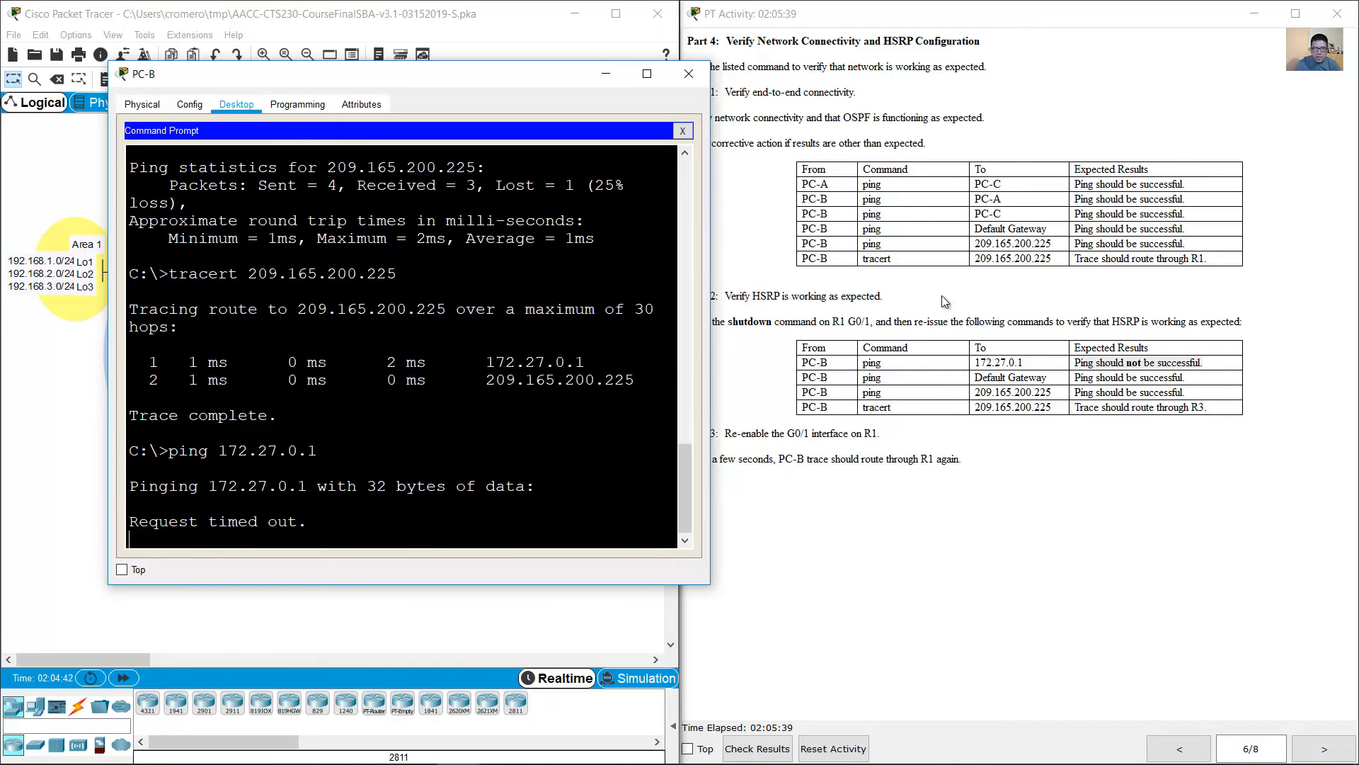
left_click(892, 387)
left_click_drag(801, 378, 1197, 377)
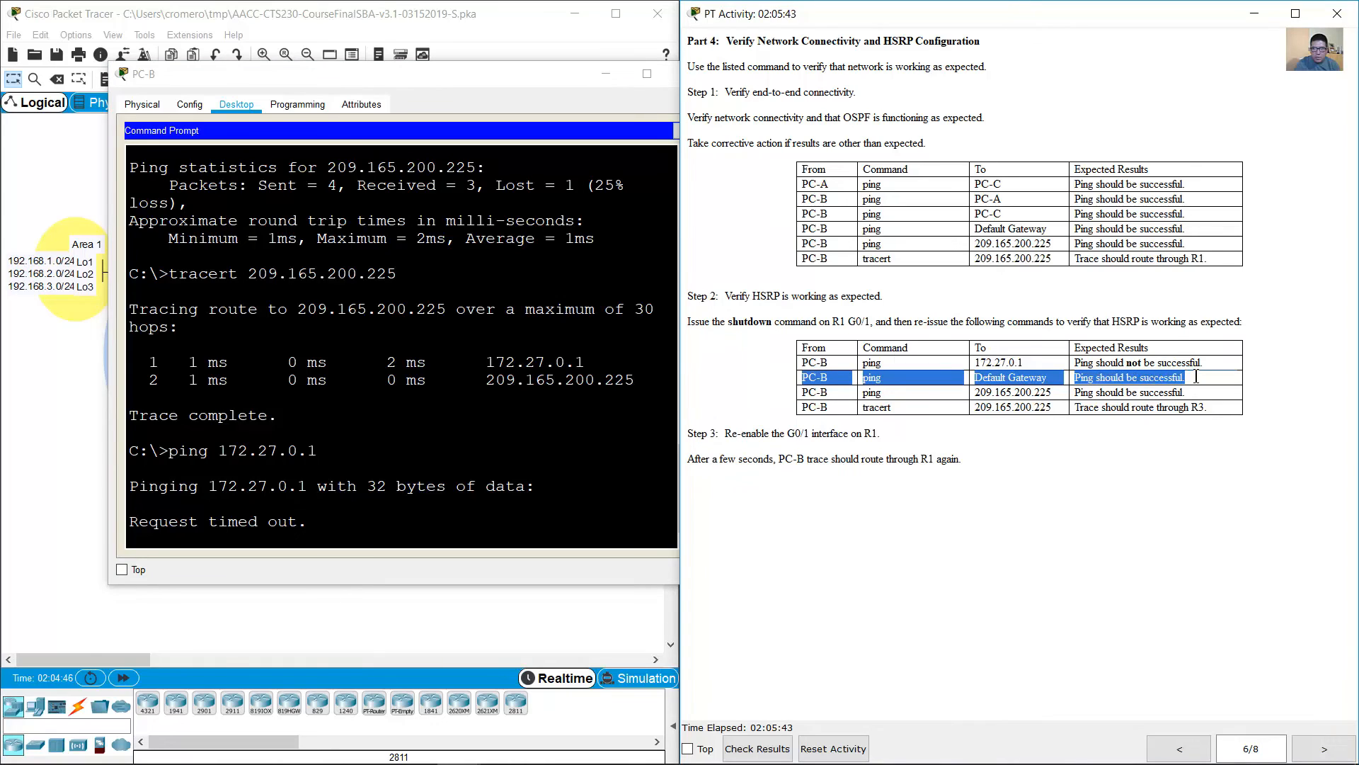
left_click(521, 495)
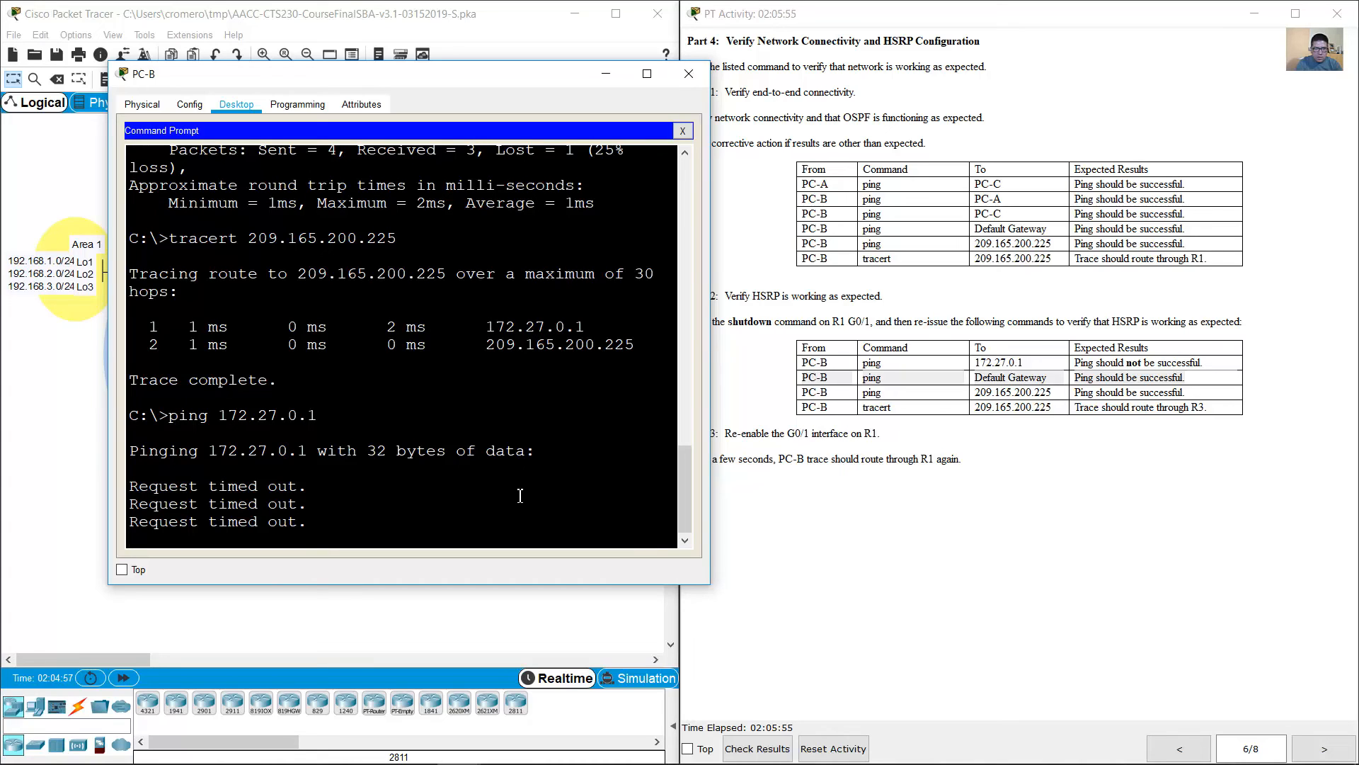
key("Up")
key("BackSpace")
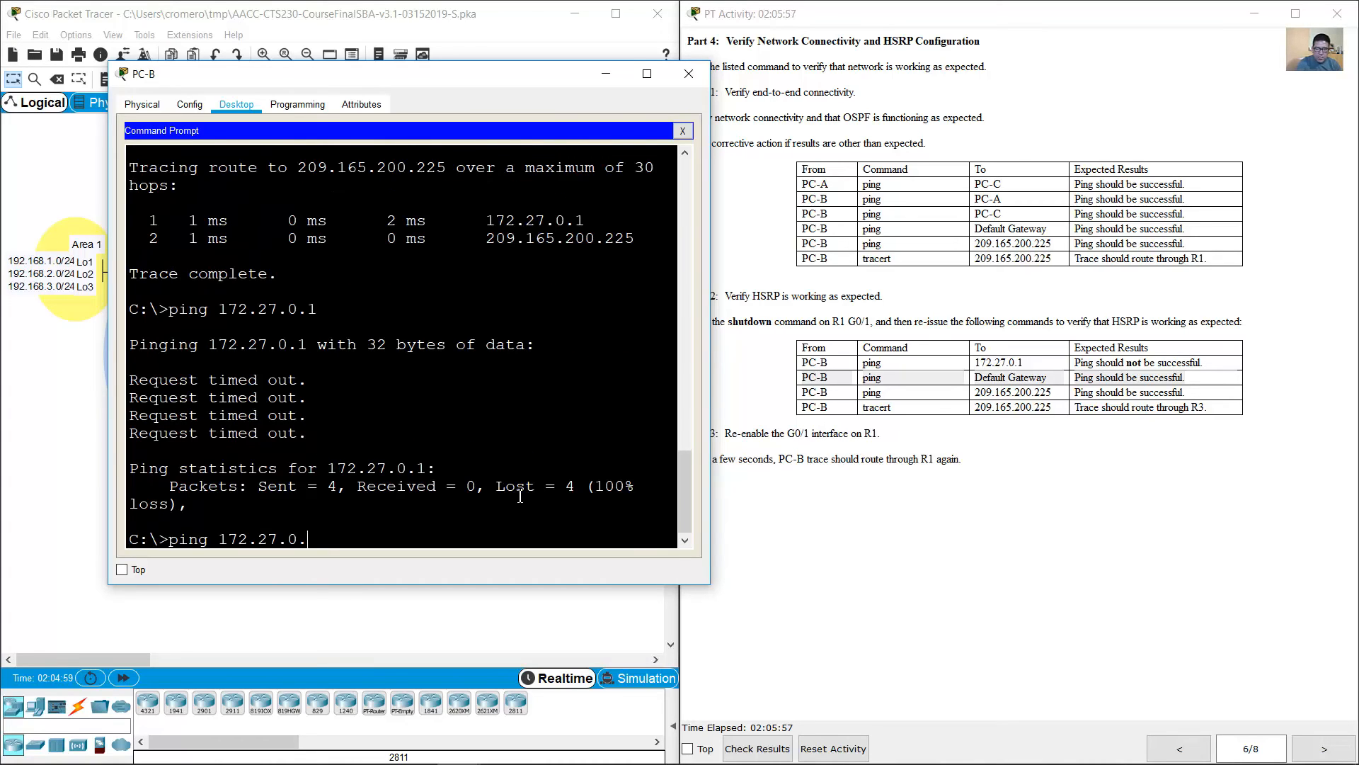
type("2")
key("Return")
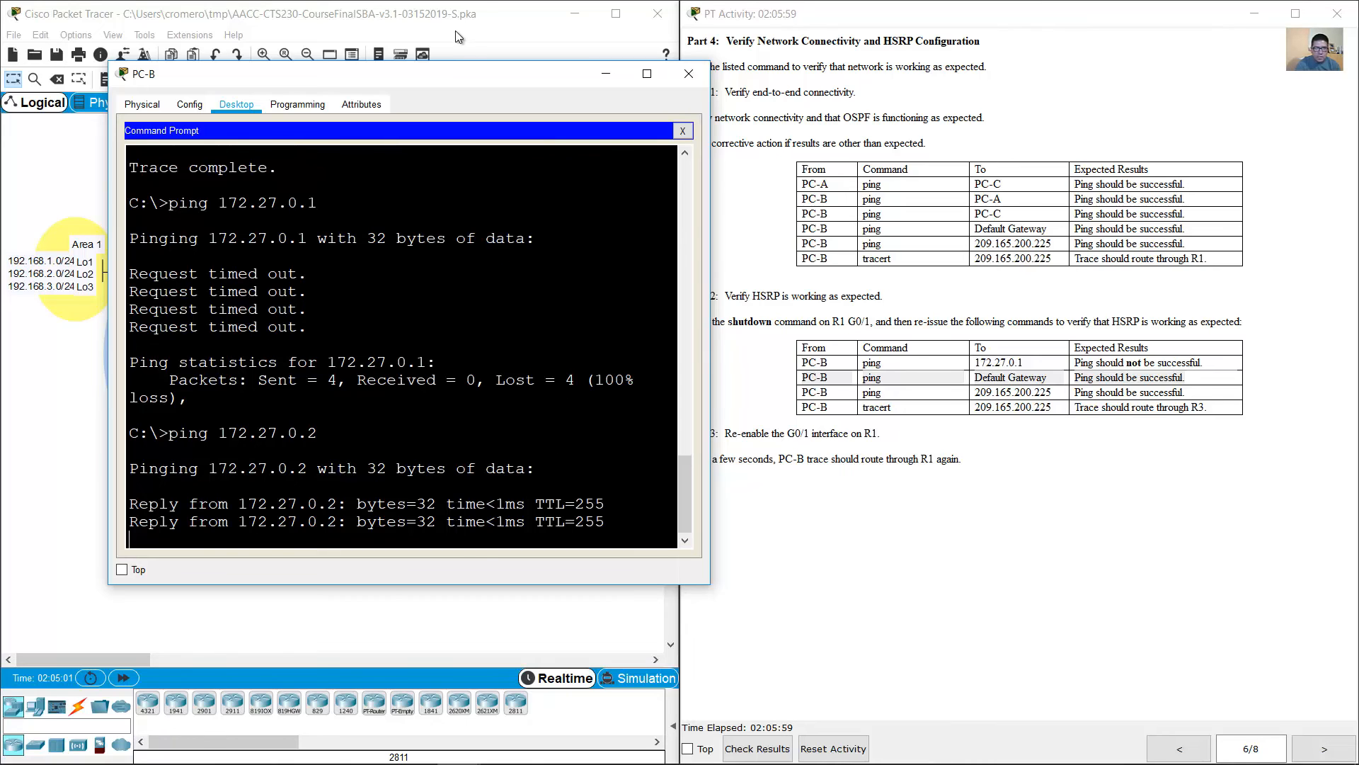
Step: Examine R3's console for its HSRP state and review the gateway ping replies on PC-B
left_click(456, 31)
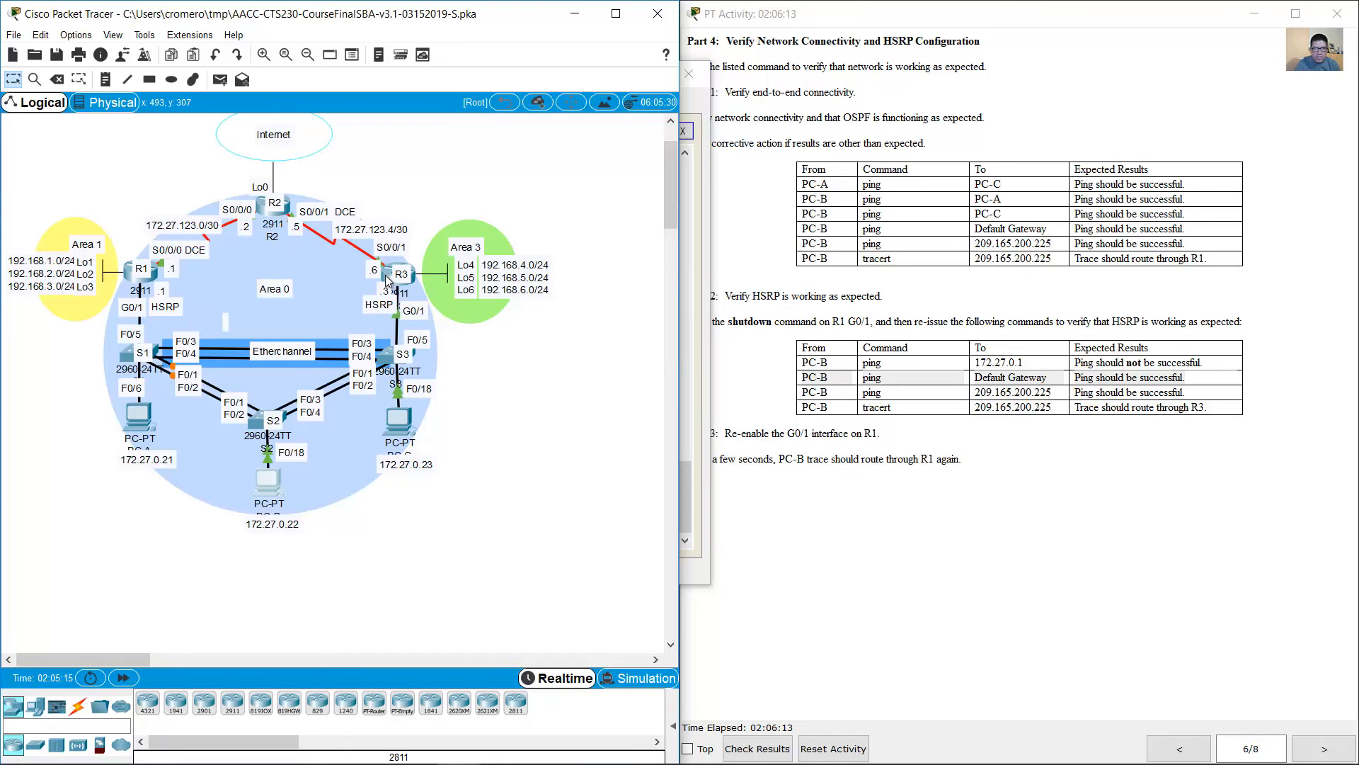
left_click(388, 281)
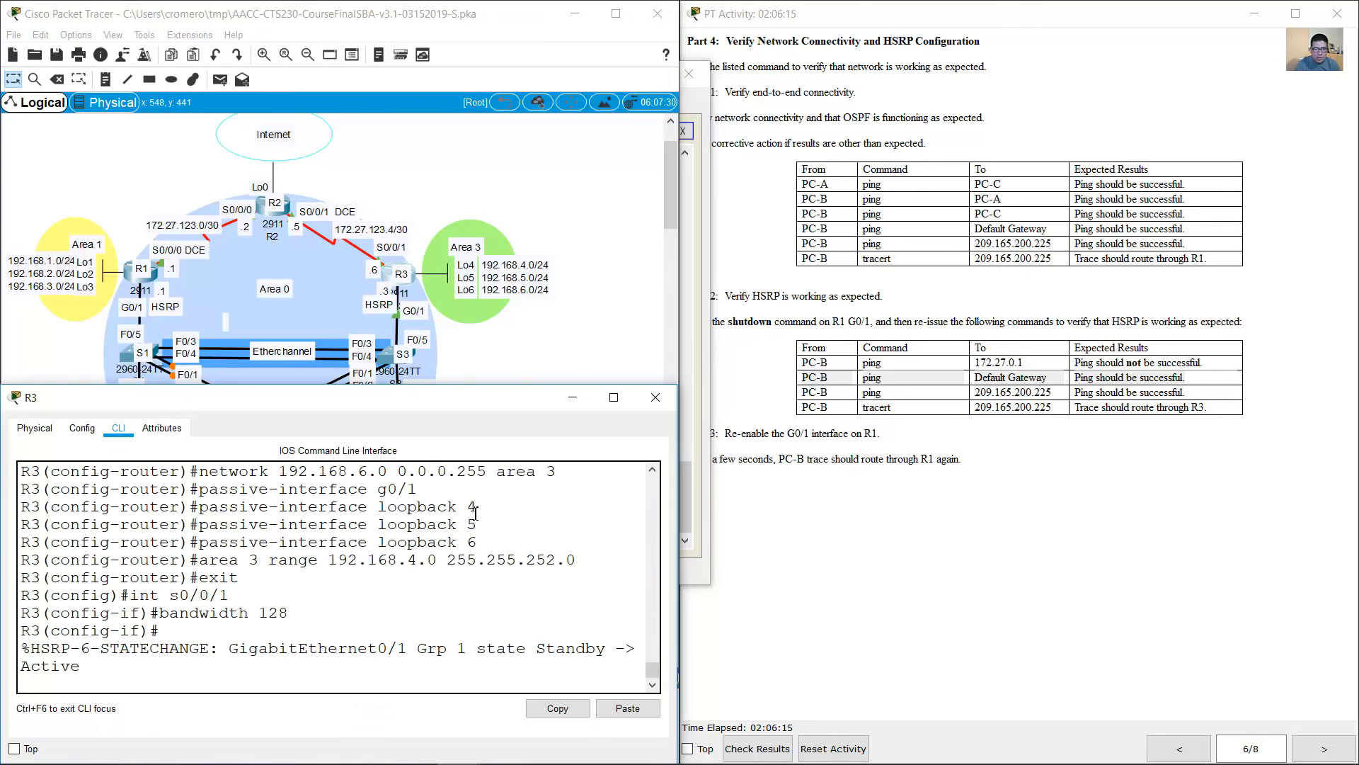
left_click(573, 397)
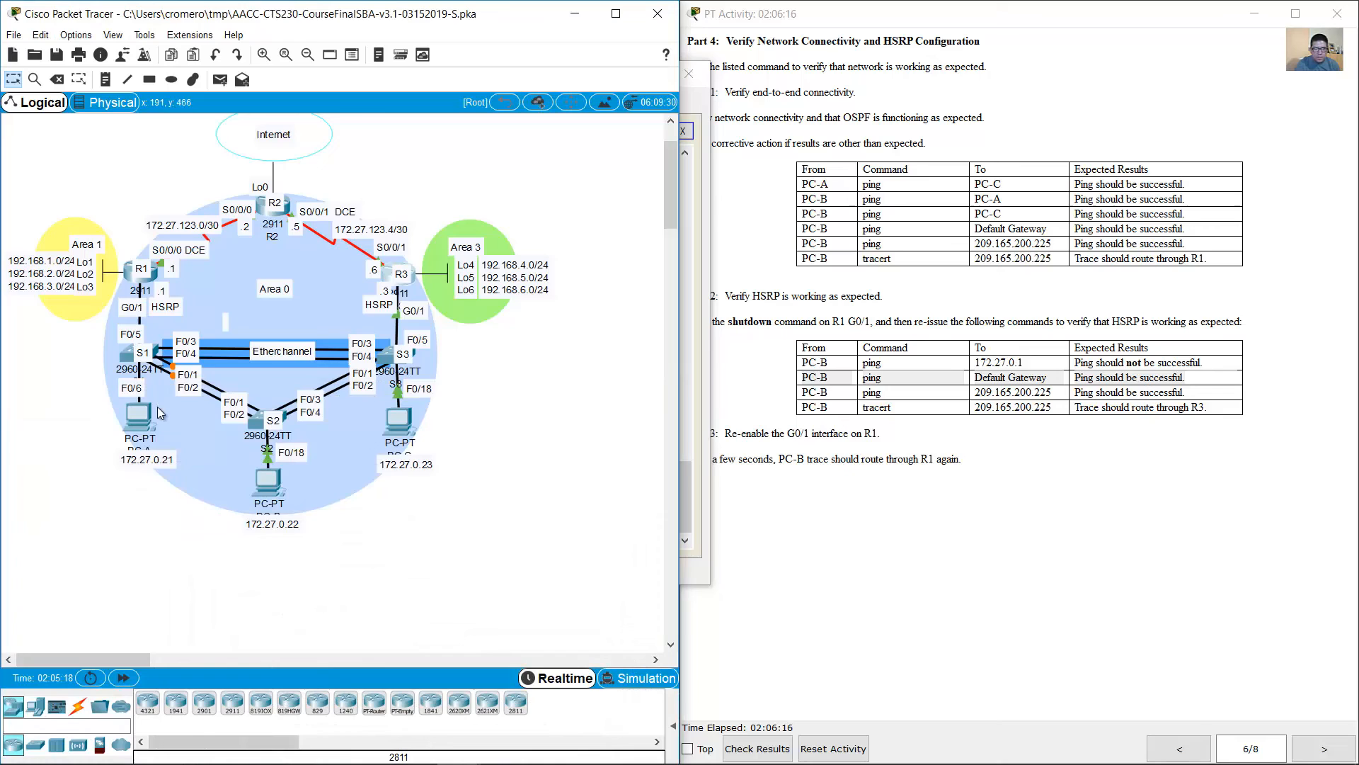
left_click(263, 487)
left_click_drag(165, 281, 408, 418)
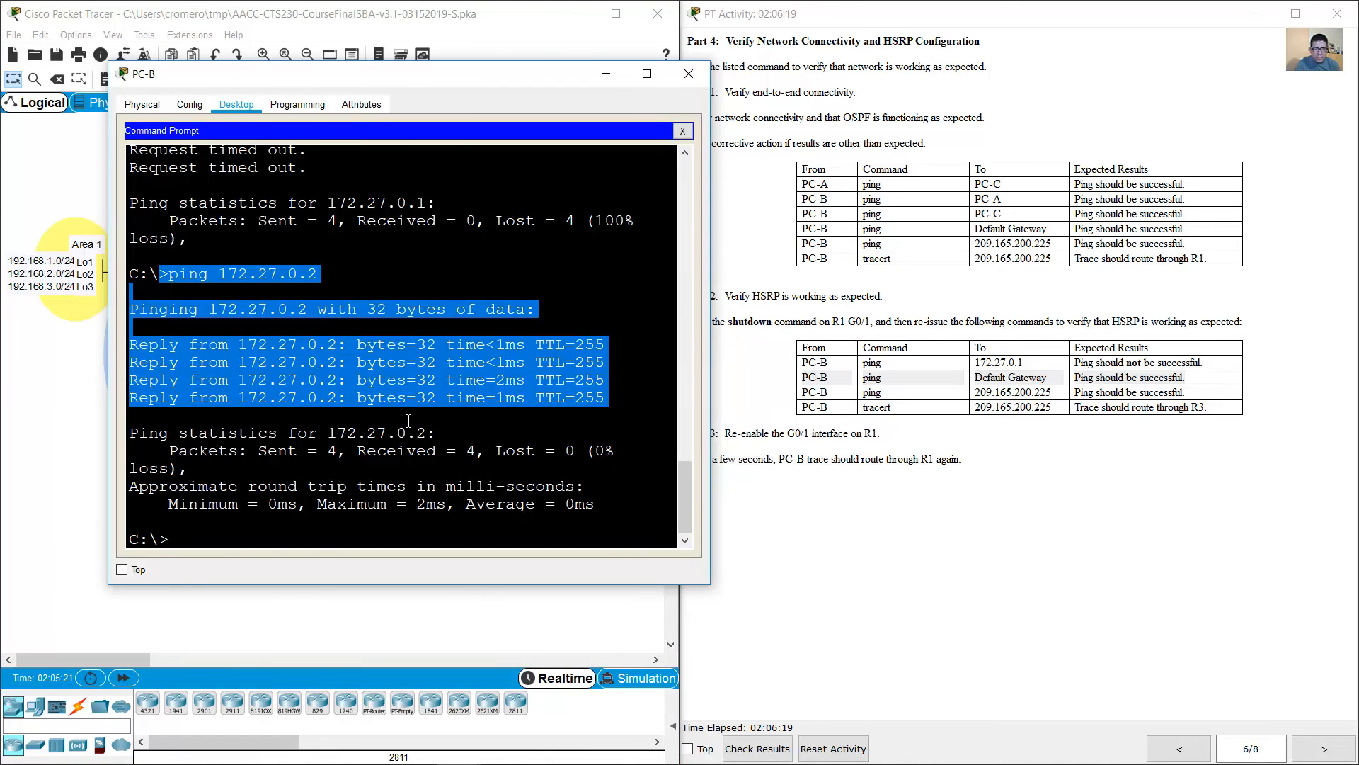
Step: Check the third HSRP test and ping 209.165.200.225 from PC-B with R1's G0/1 shut down
left_click(752, 425)
left_click_drag(812, 389, 1232, 396)
left_click(487, 480)
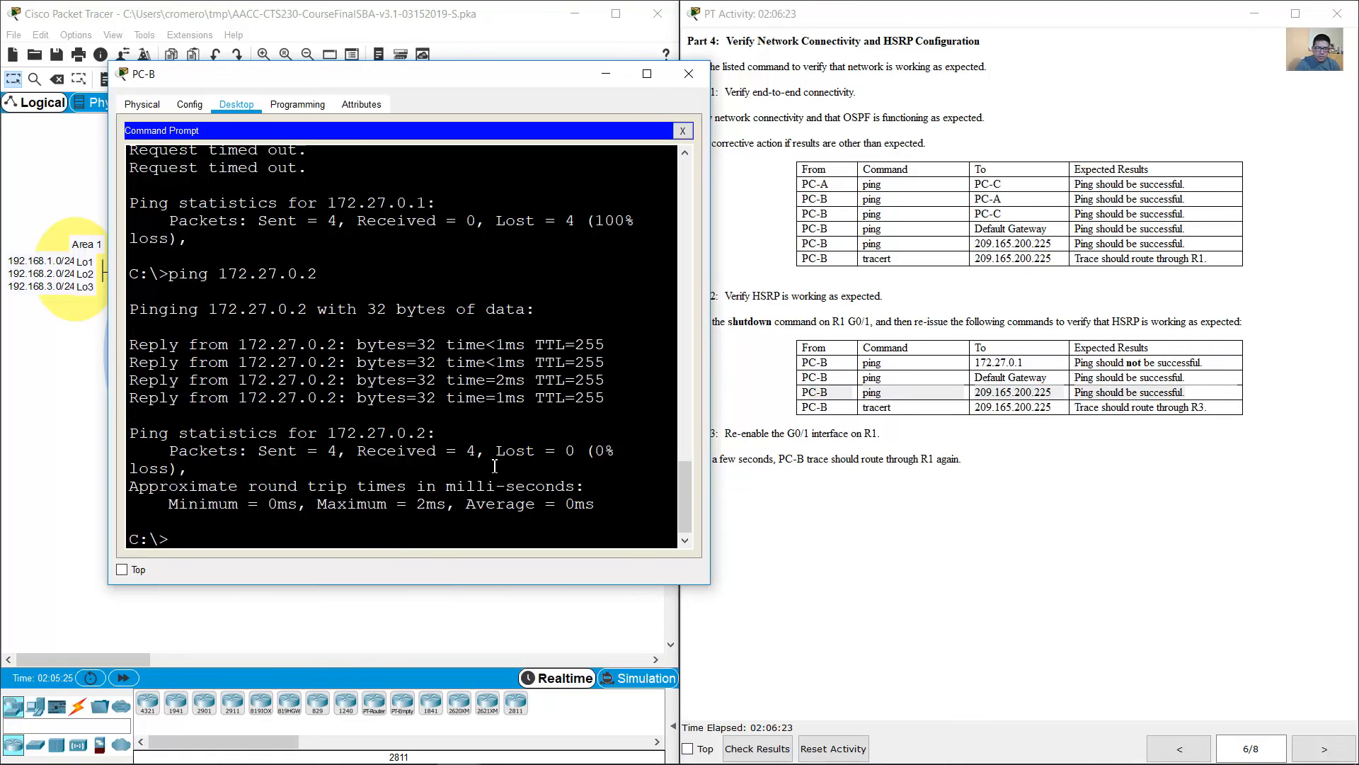
key("Up")
key("Up")
key("Up")
key("Up")
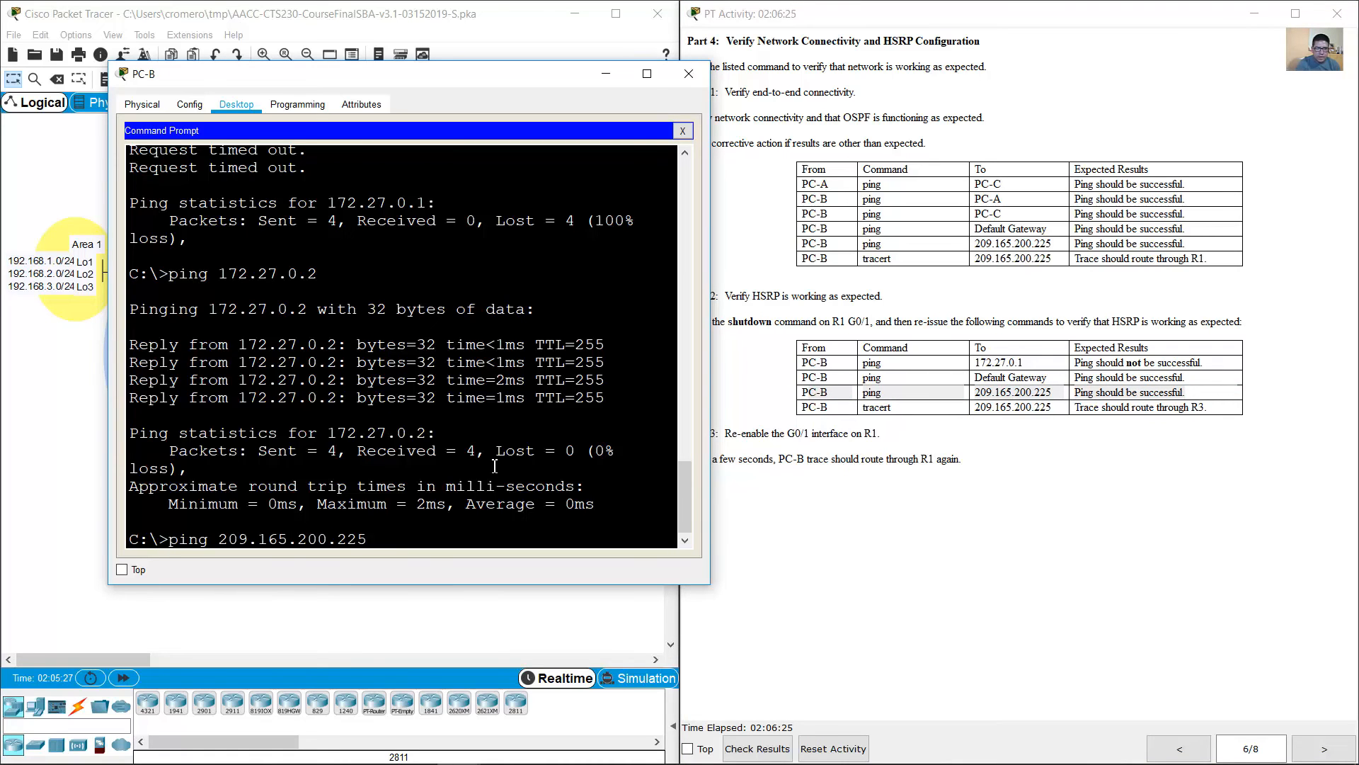
key("Down")
key("Up")
key("Return")
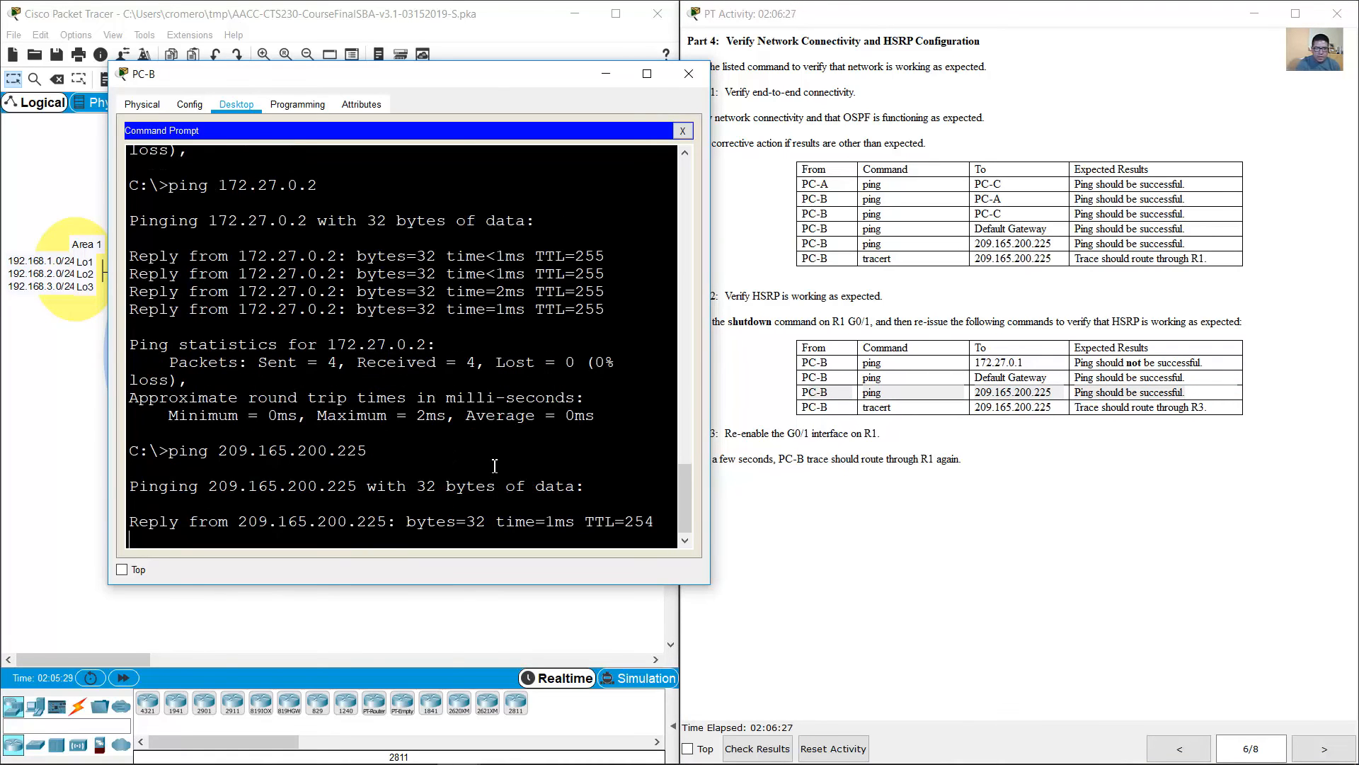
Step: Check the HSRP trace test, run tracert to 209.165.200.225 from PC-B and inspect the first hop
left_click_drag(816, 408, 1179, 408)
left_click(464, 414)
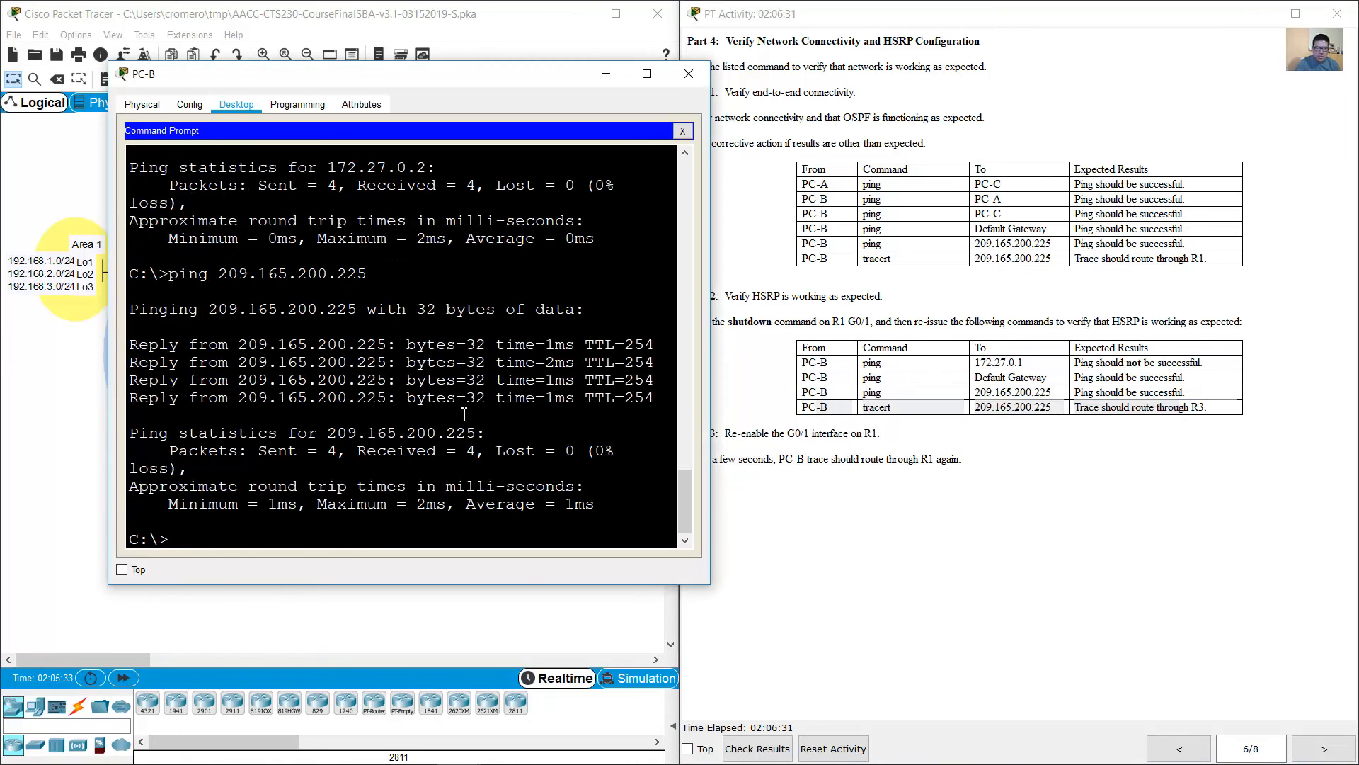
key("Up")
key("Up")
key("Up")
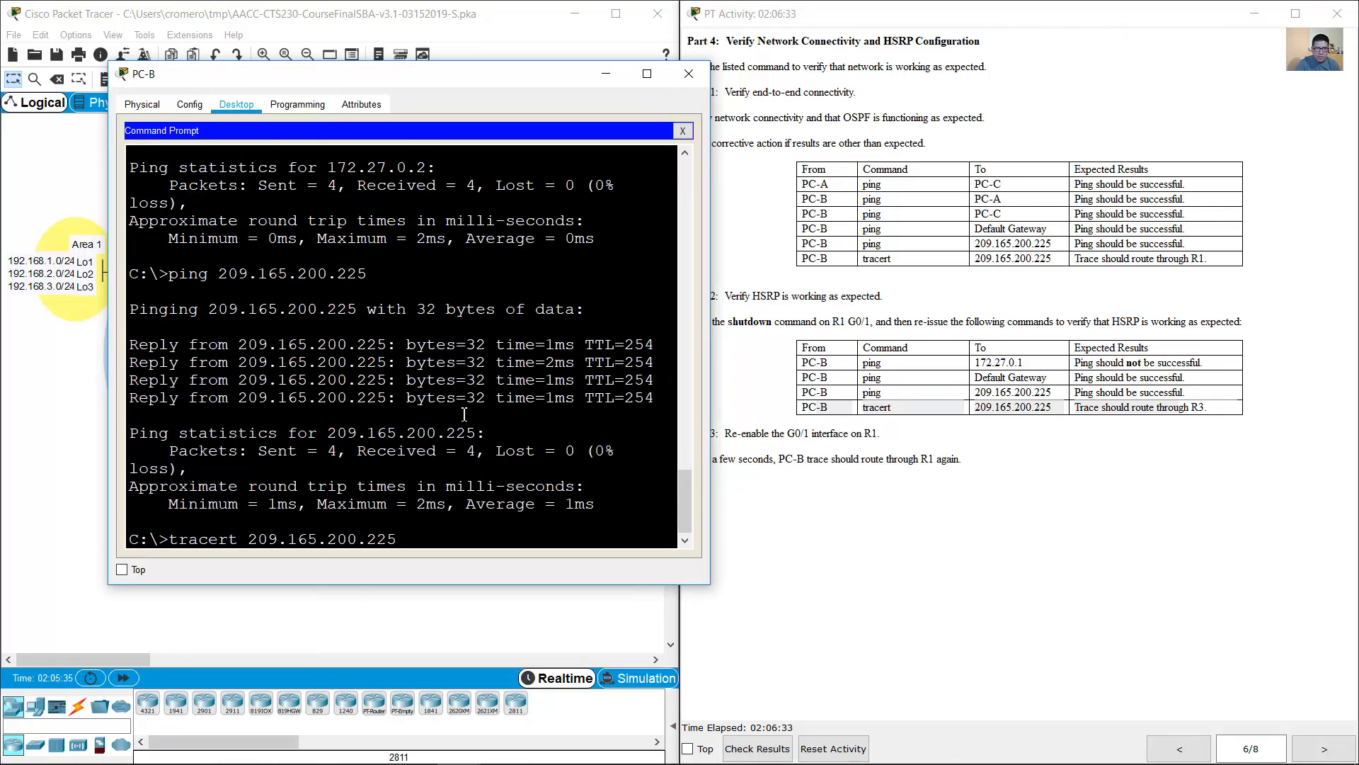
key("Return")
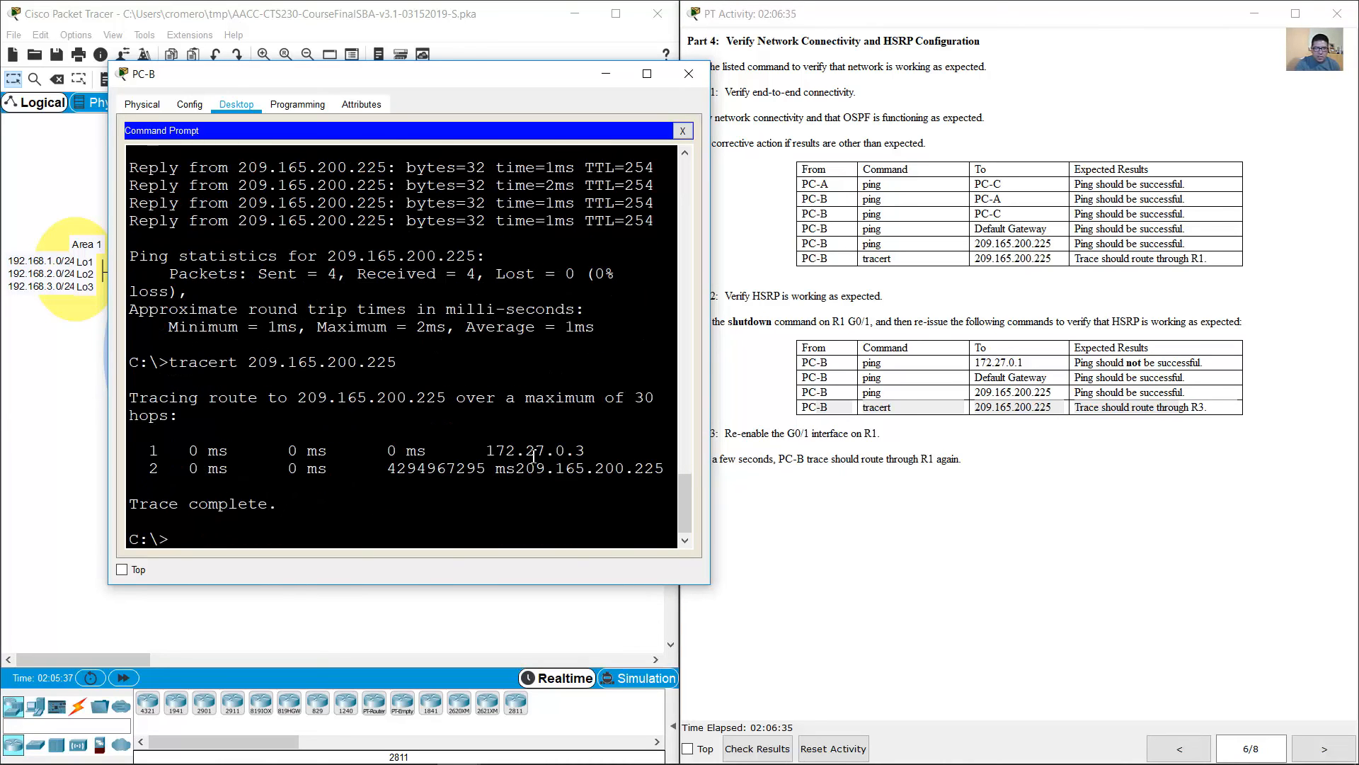
mouse_move(536, 452)
left_mouse_down()
mouse_move(588, 453)
mouse_move(550, 452)
left_mouse_up()
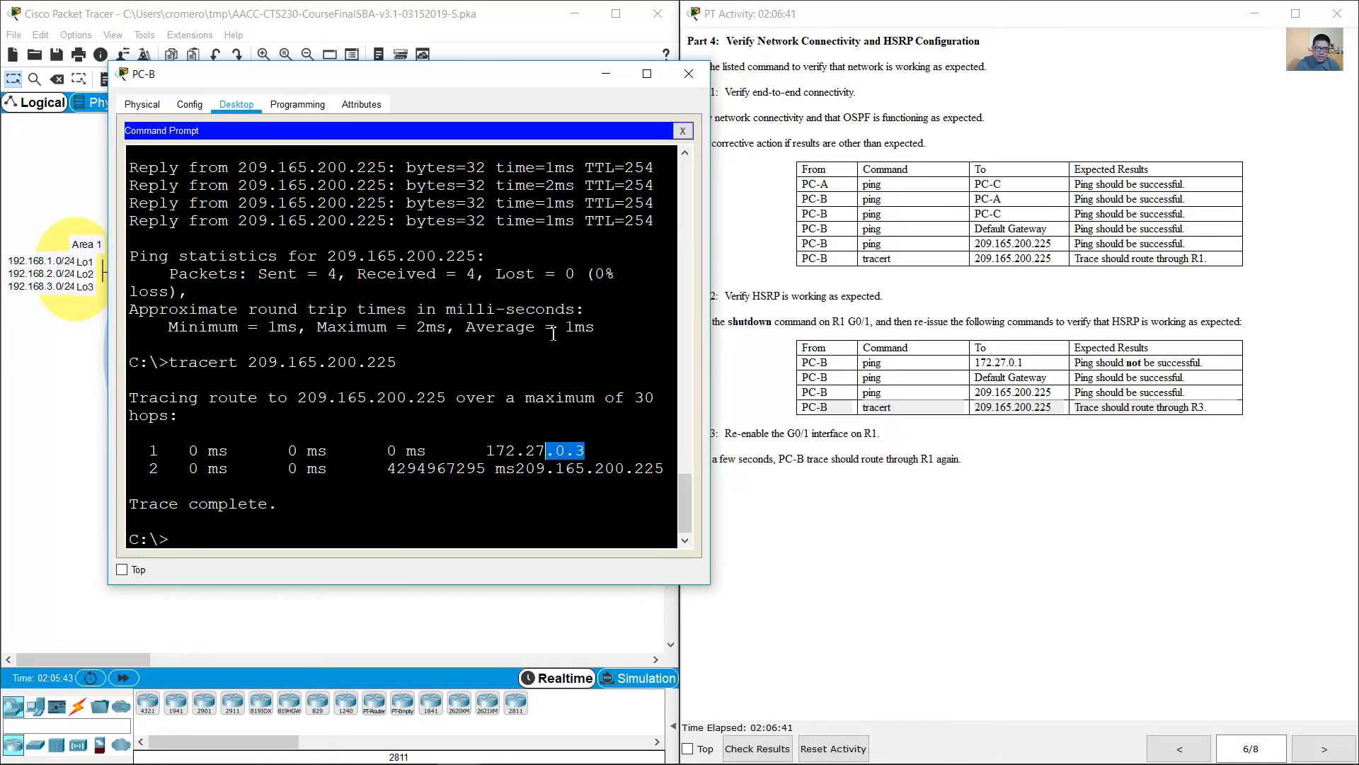
Step: Put away the PC-B and R3 windows and check the Step 3 instruction about R1's G0/1 interface
left_click(601, 78)
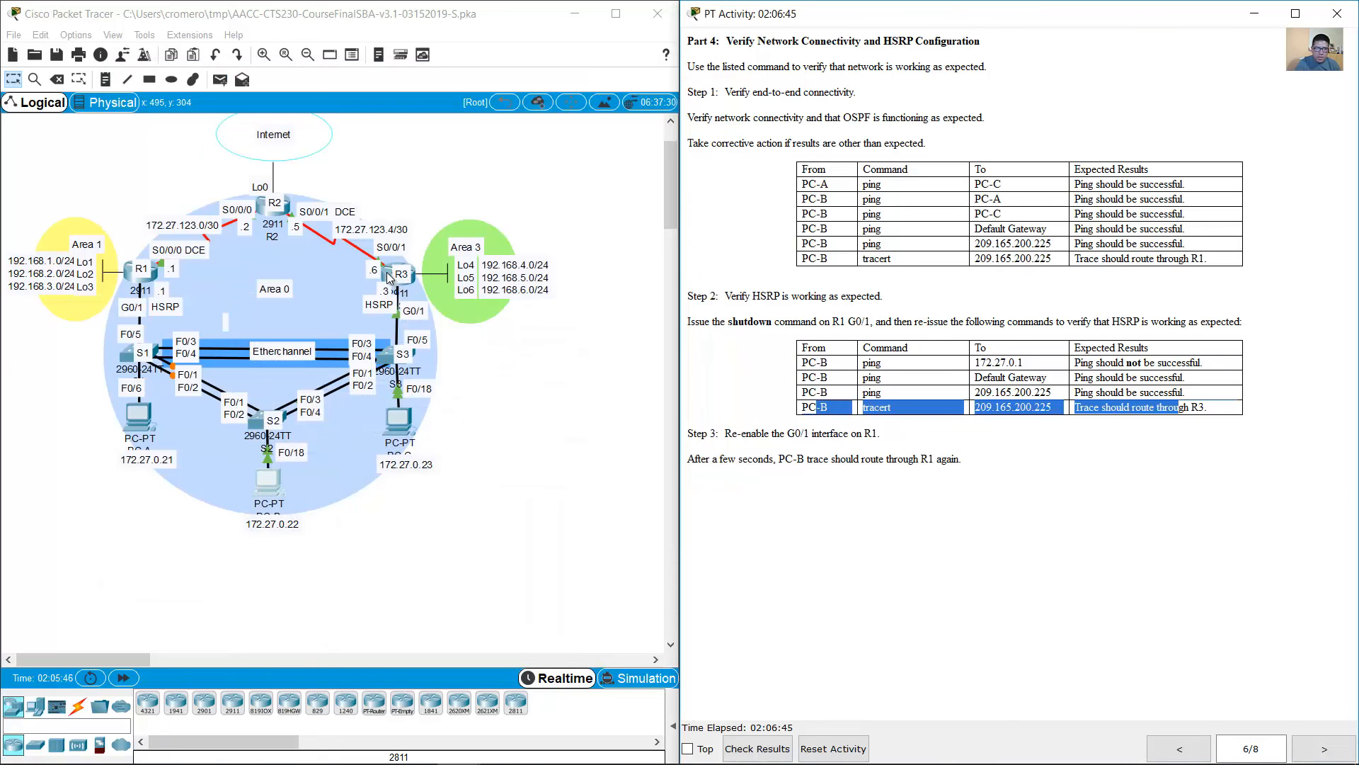
left_click(403, 282)
left_click(572, 398)
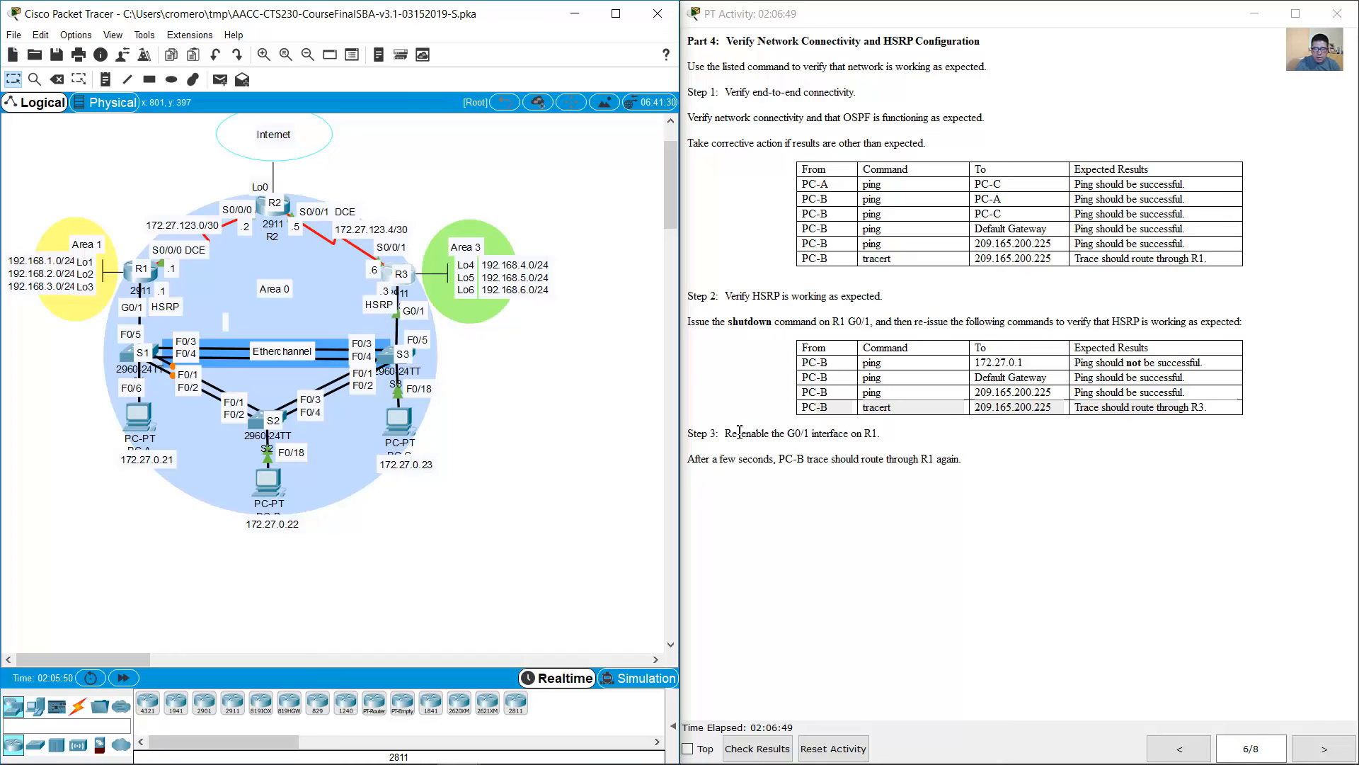
left_click_drag(725, 434, 880, 436)
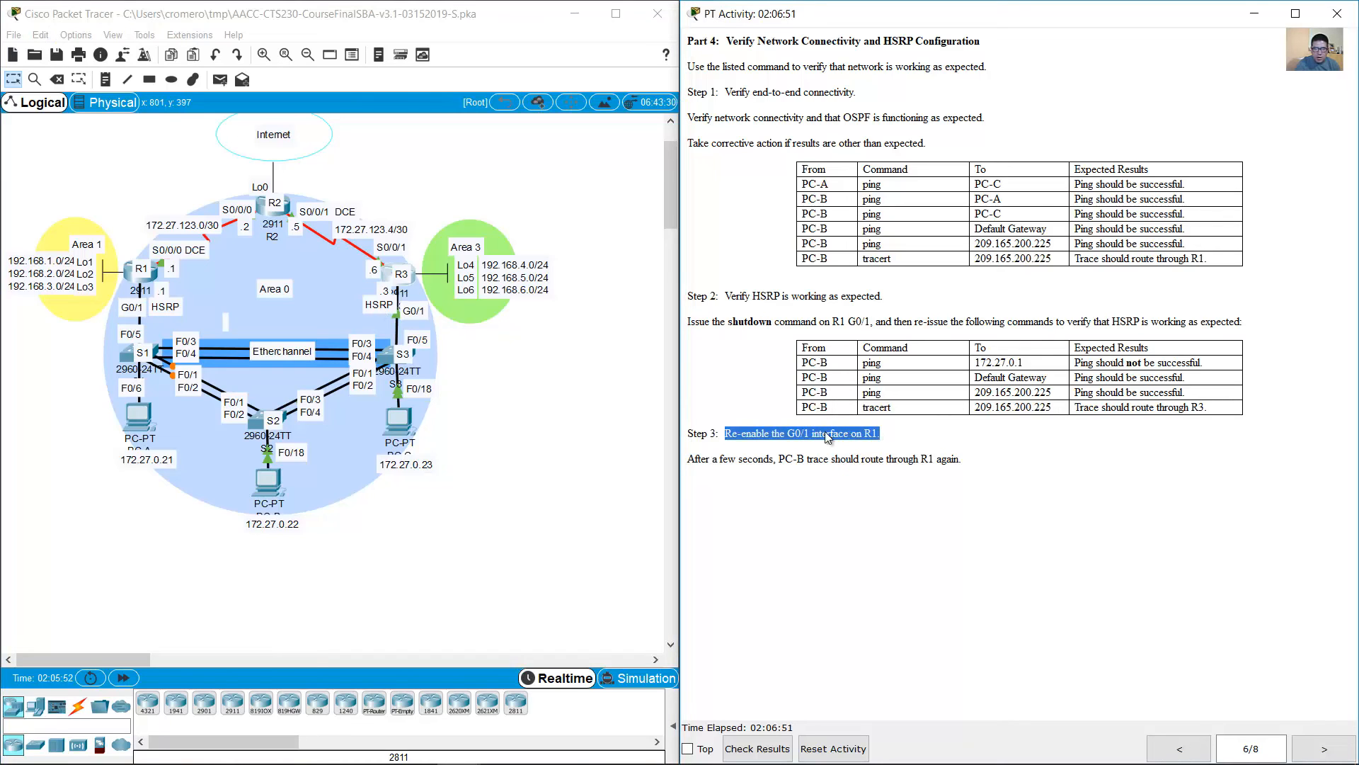
Step: Re-enable interface G0/1 on R1 with no shutdown and put the R1 window away
left_click(125, 272)
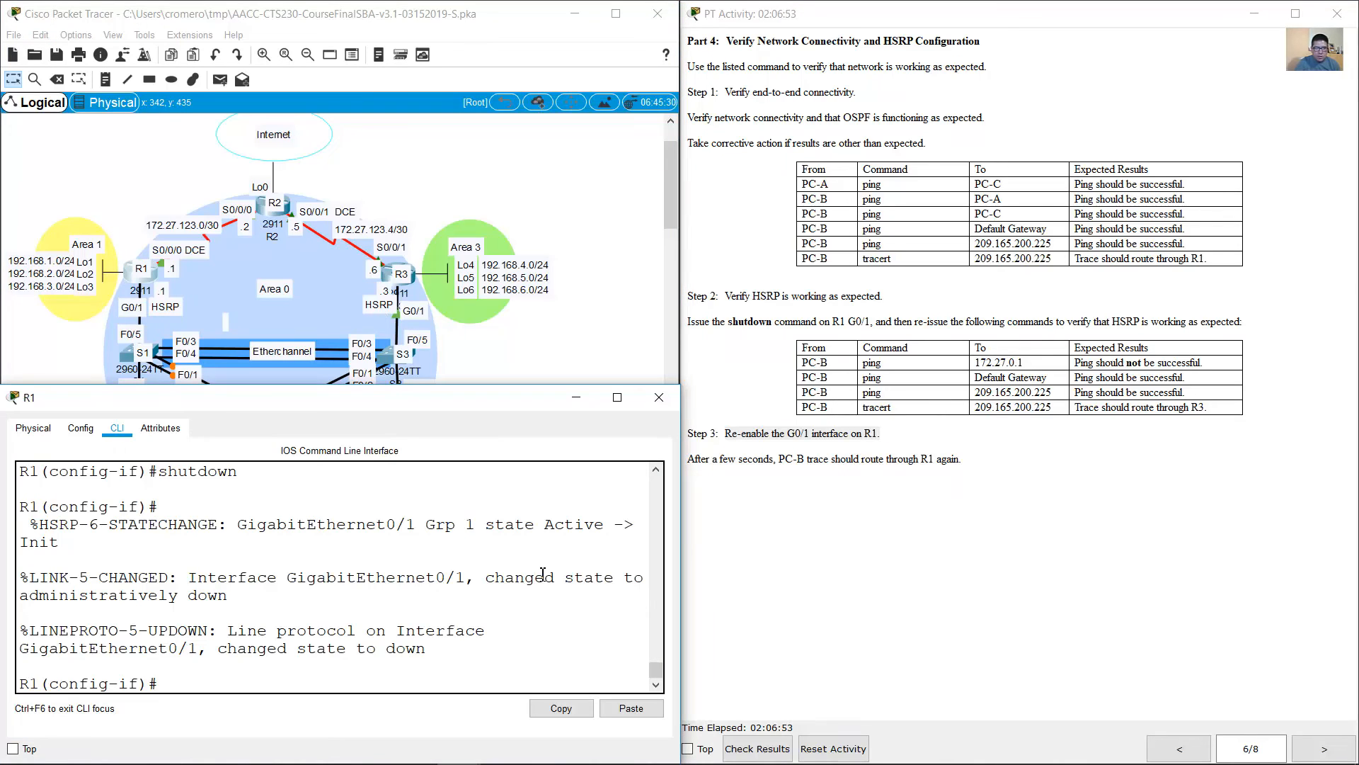
type("int g0/1")
key("Return")
type("shutdown")
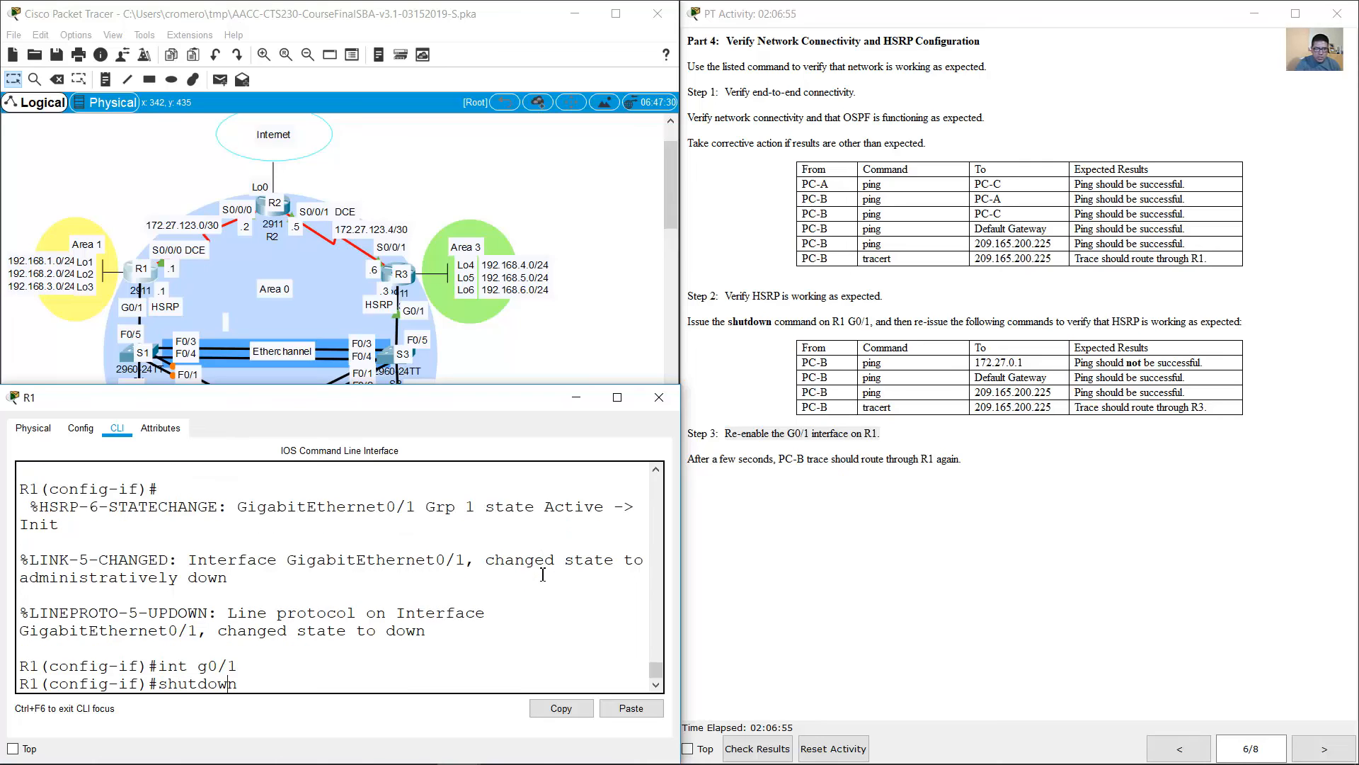
type("no")
key("Return")
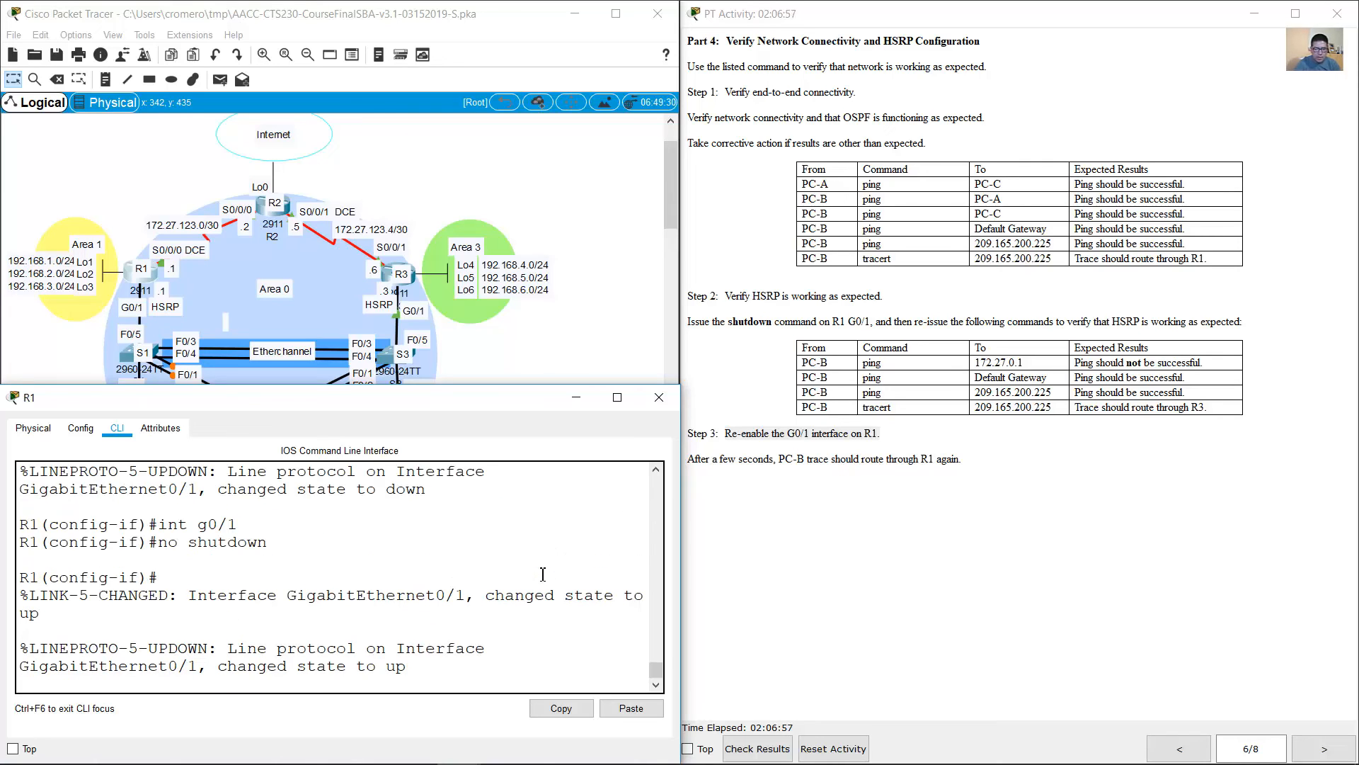
key("Return")
left_click(569, 407)
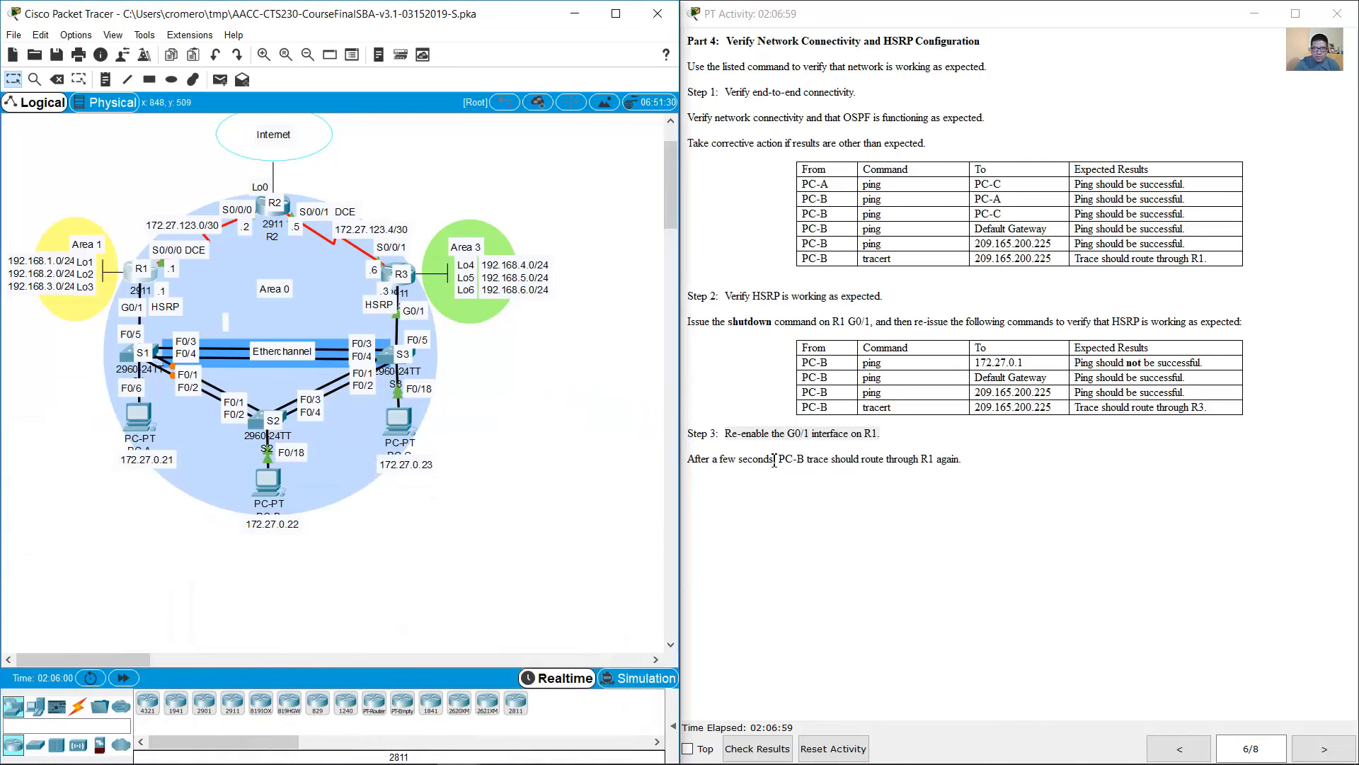
Step: Go to Part 5 of the instructions and examine the LACP EtherChannel task for S1 and the links between S1 and S3
left_click(793, 470)
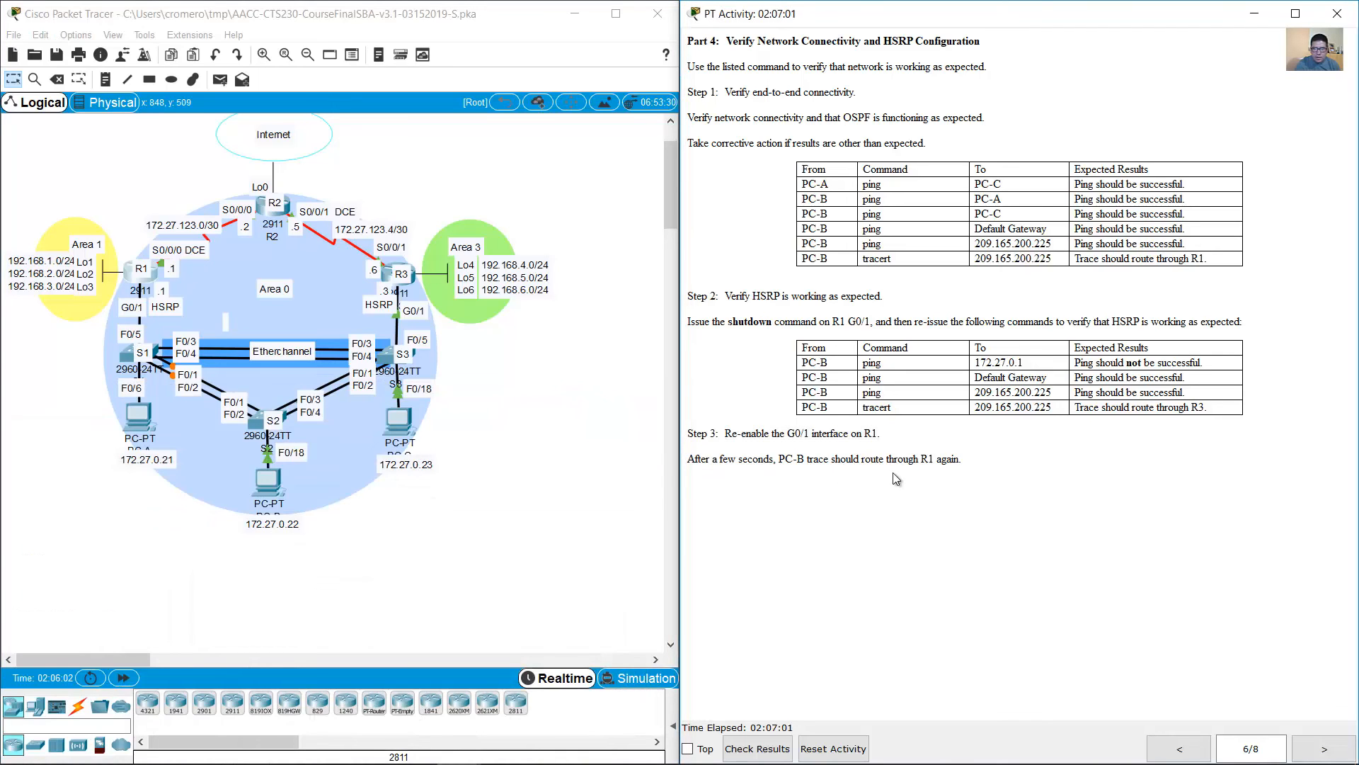
left_click(1312, 754)
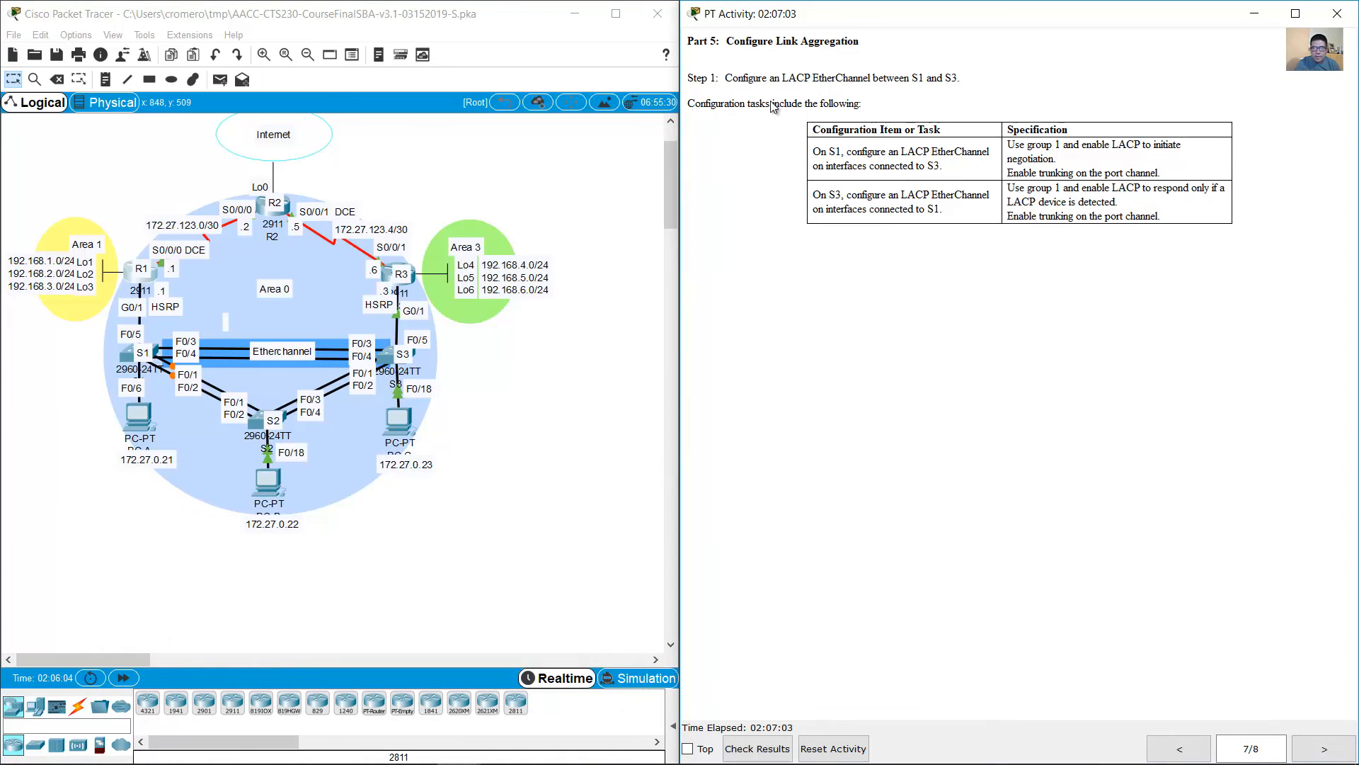
left_click_drag(815, 84, 965, 76)
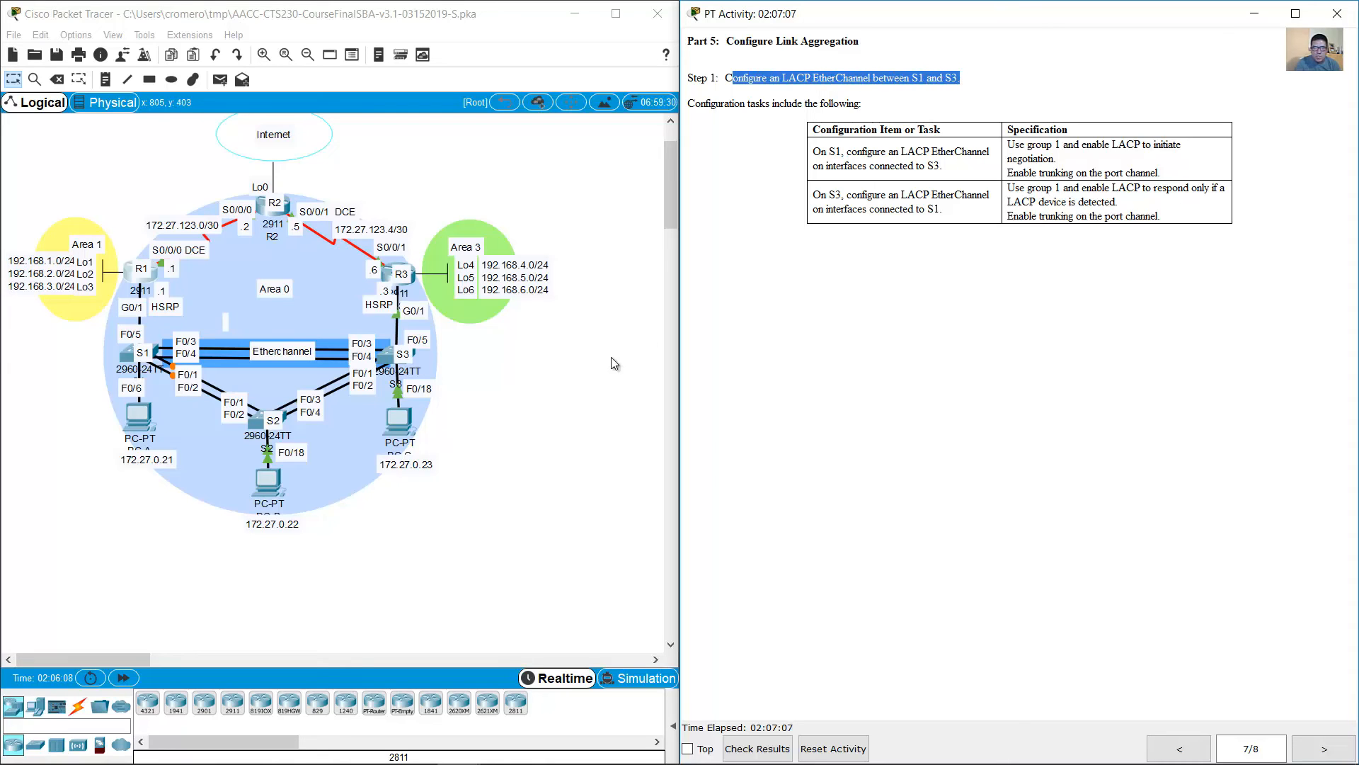
left_click(552, 362)
left_click_drag(540, 337, 135, 364)
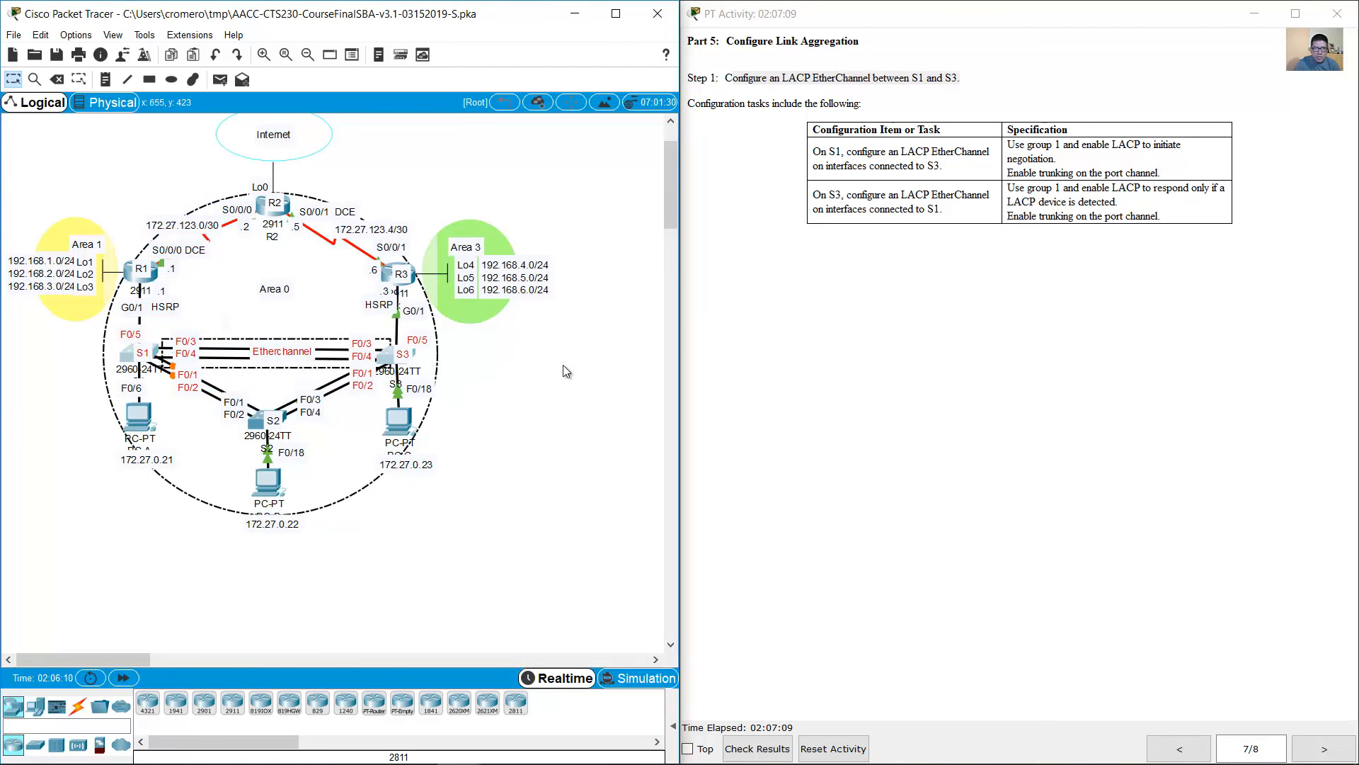
left_click(536, 370)
left_click(277, 349)
key("Return")
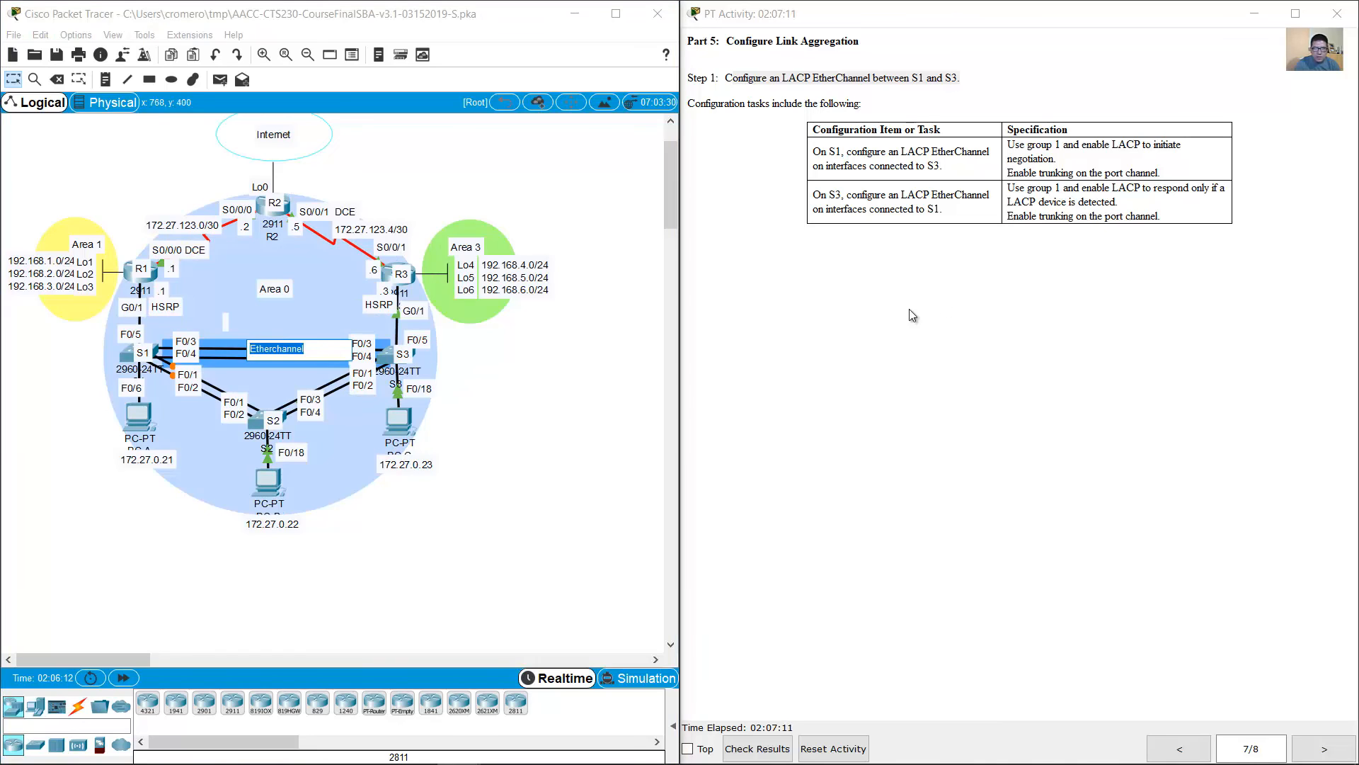
left_click(937, 301)
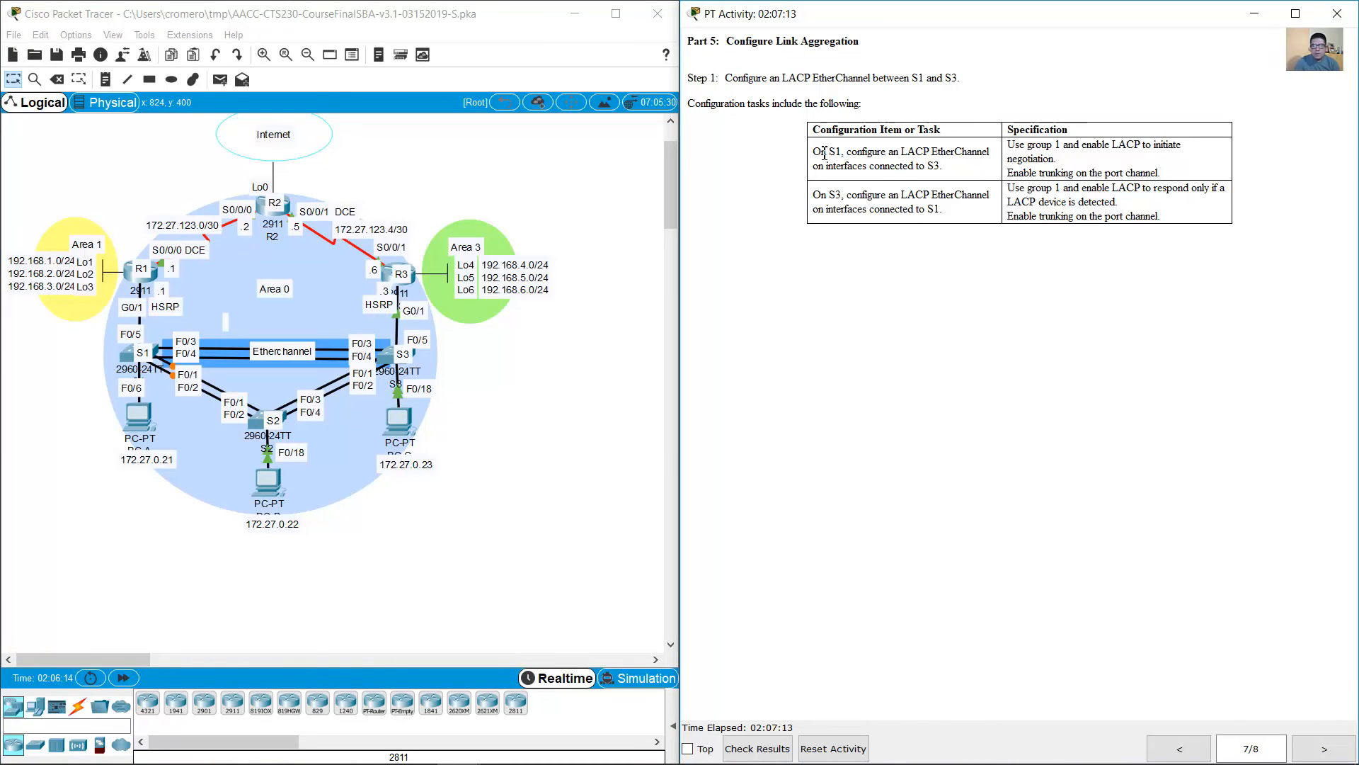
left_click_drag(822, 155, 949, 168)
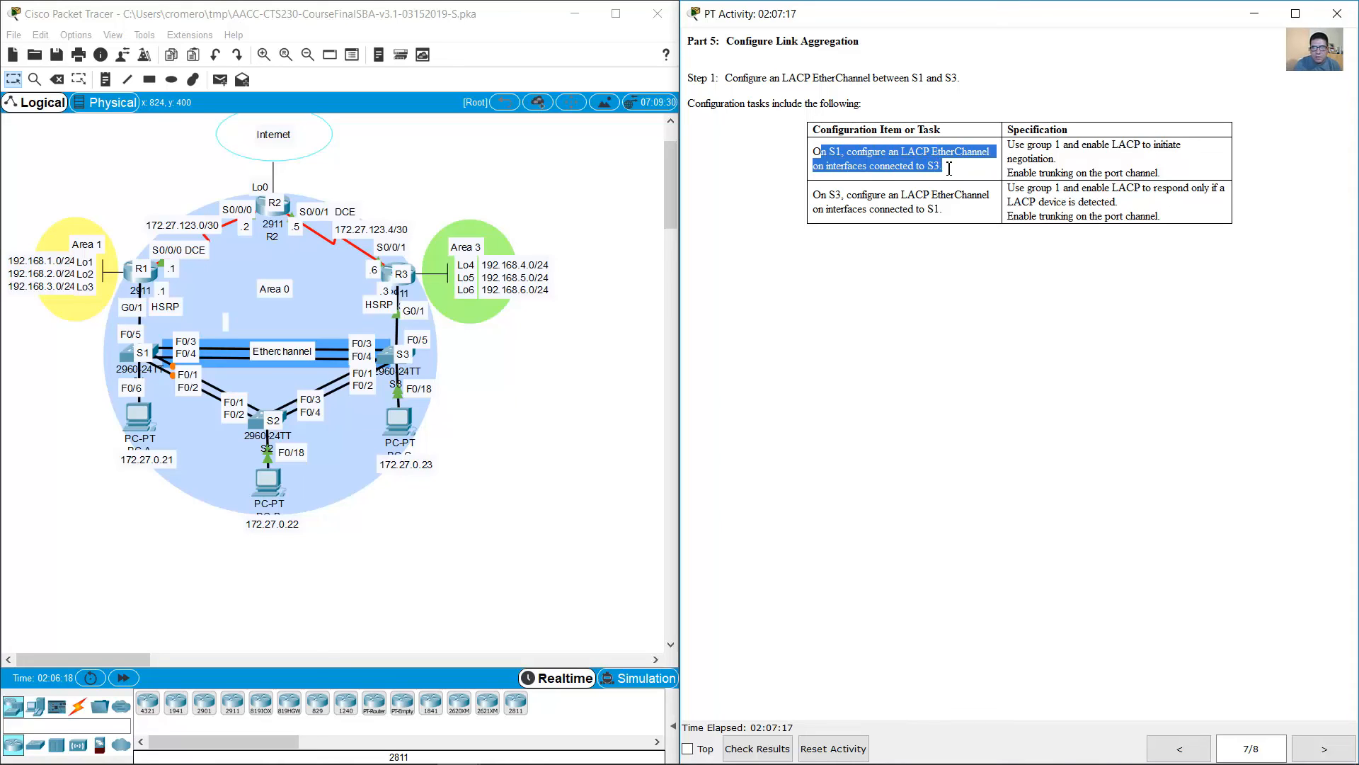
left_click(482, 490)
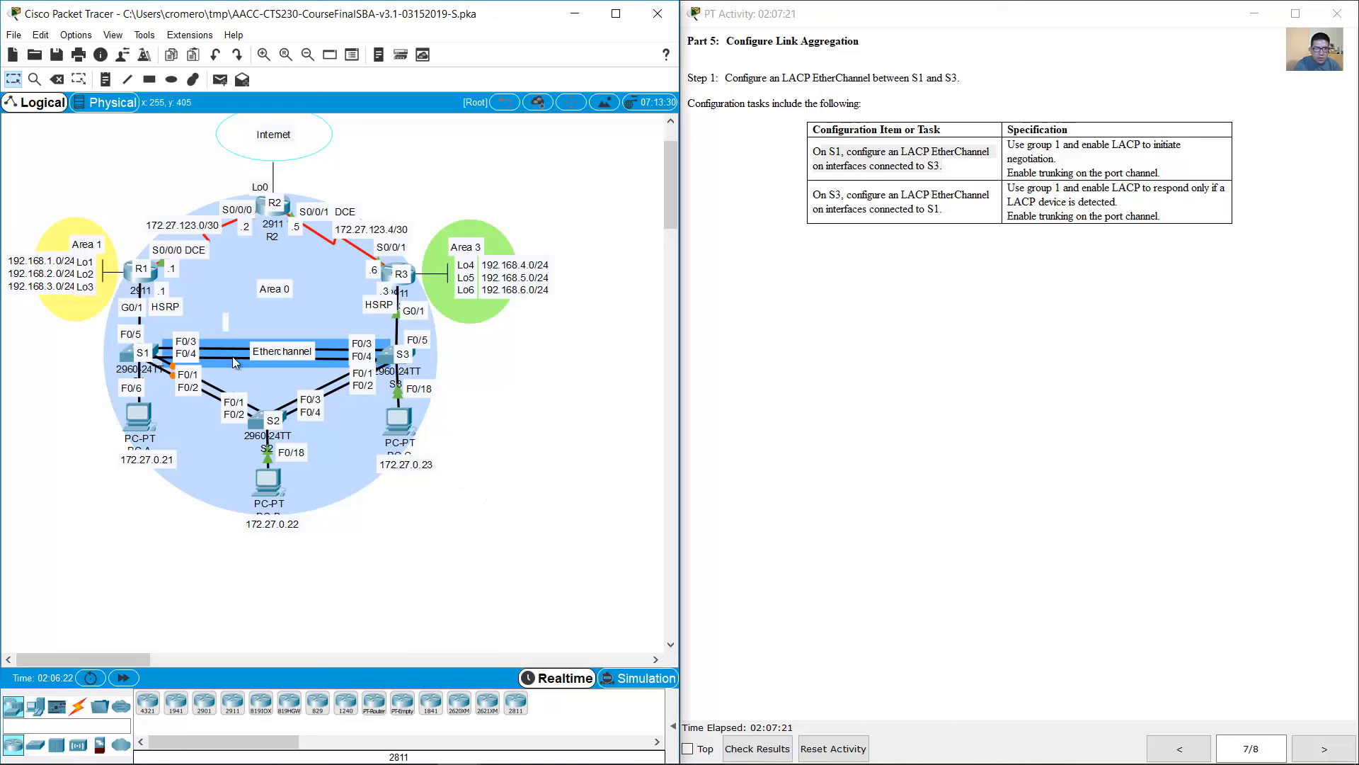
Step: On S1's command line, enter global configuration mode and select the interface range f0/3-4
left_click(132, 359)
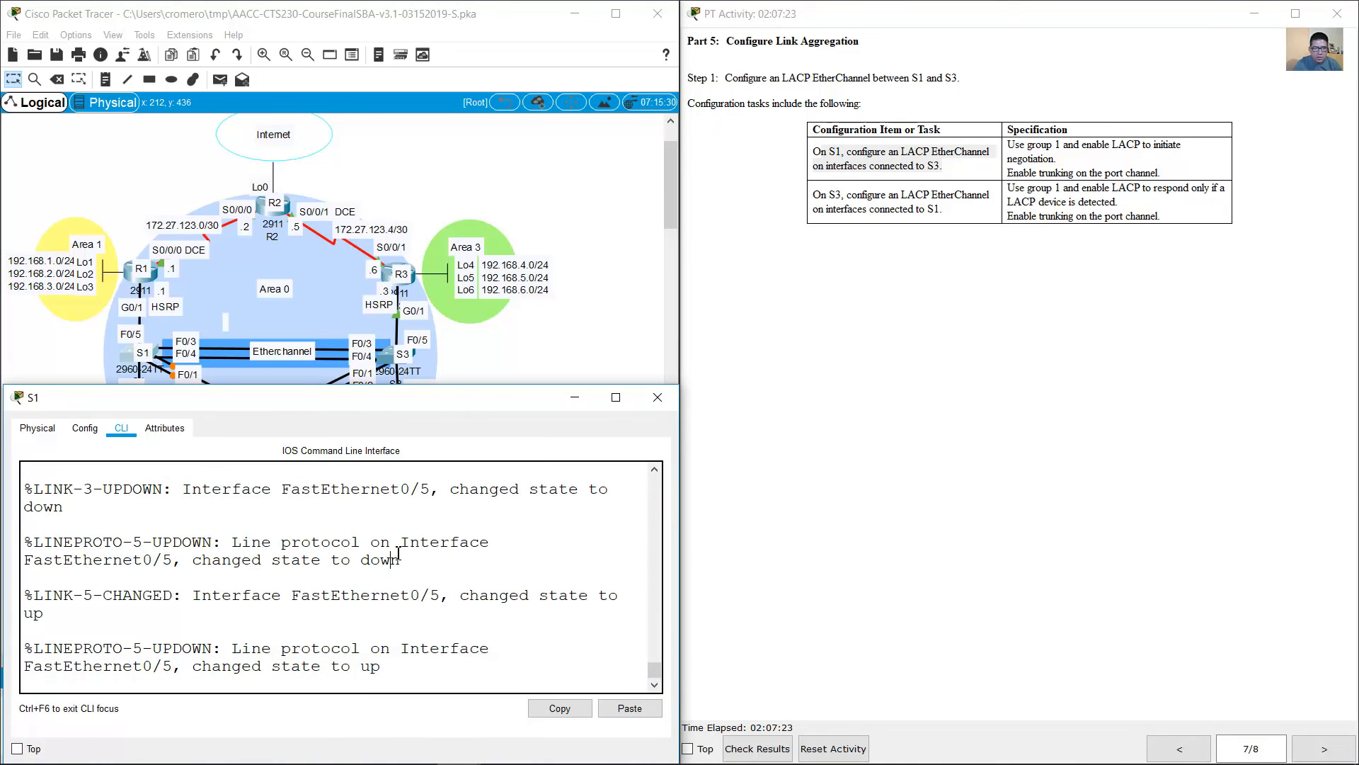
type("en")
key("Return")
type("conf term")
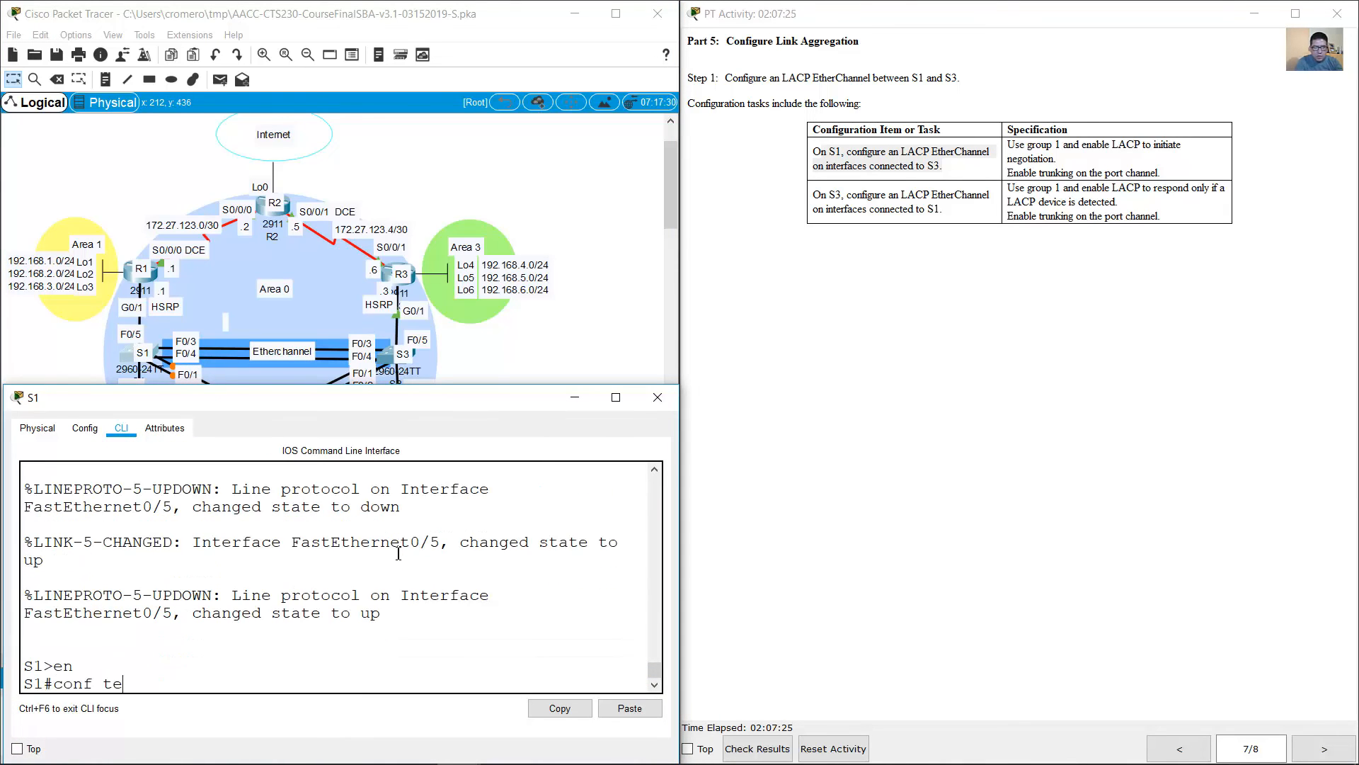
key("Return")
type("nt")
key("BackSpace")
key("BackSpace")
key("BackSpace")
type("nt")
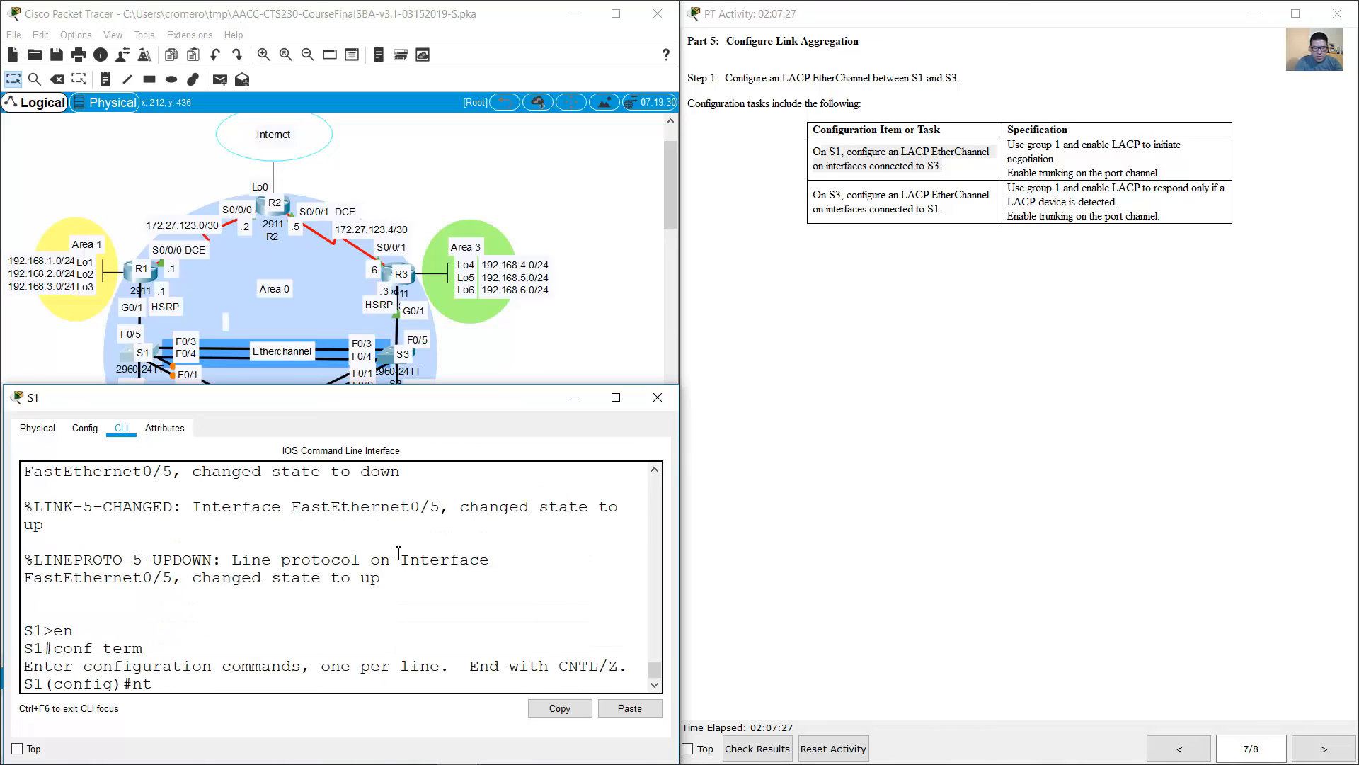
key("BackSpace")
key("BackSpace")
type("int range f0/")
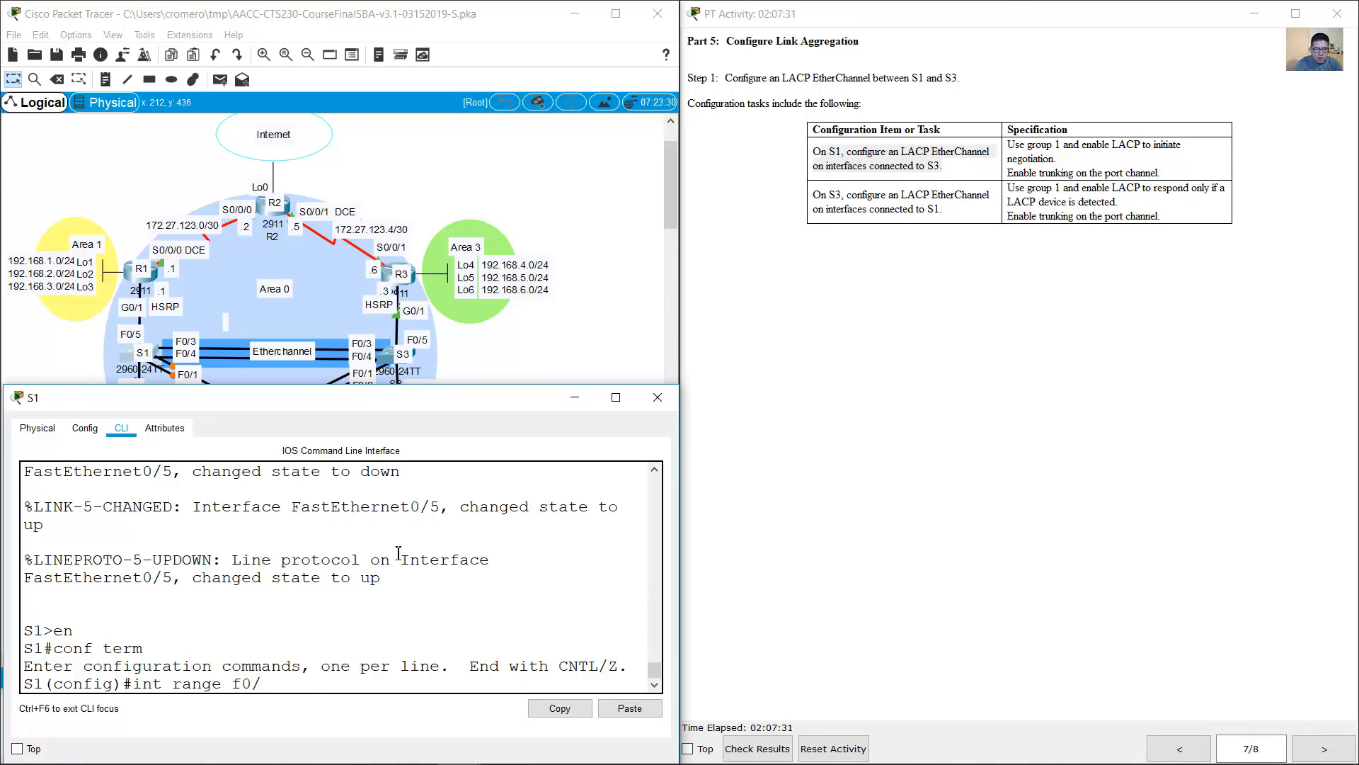
type("3-4")
key("Return")
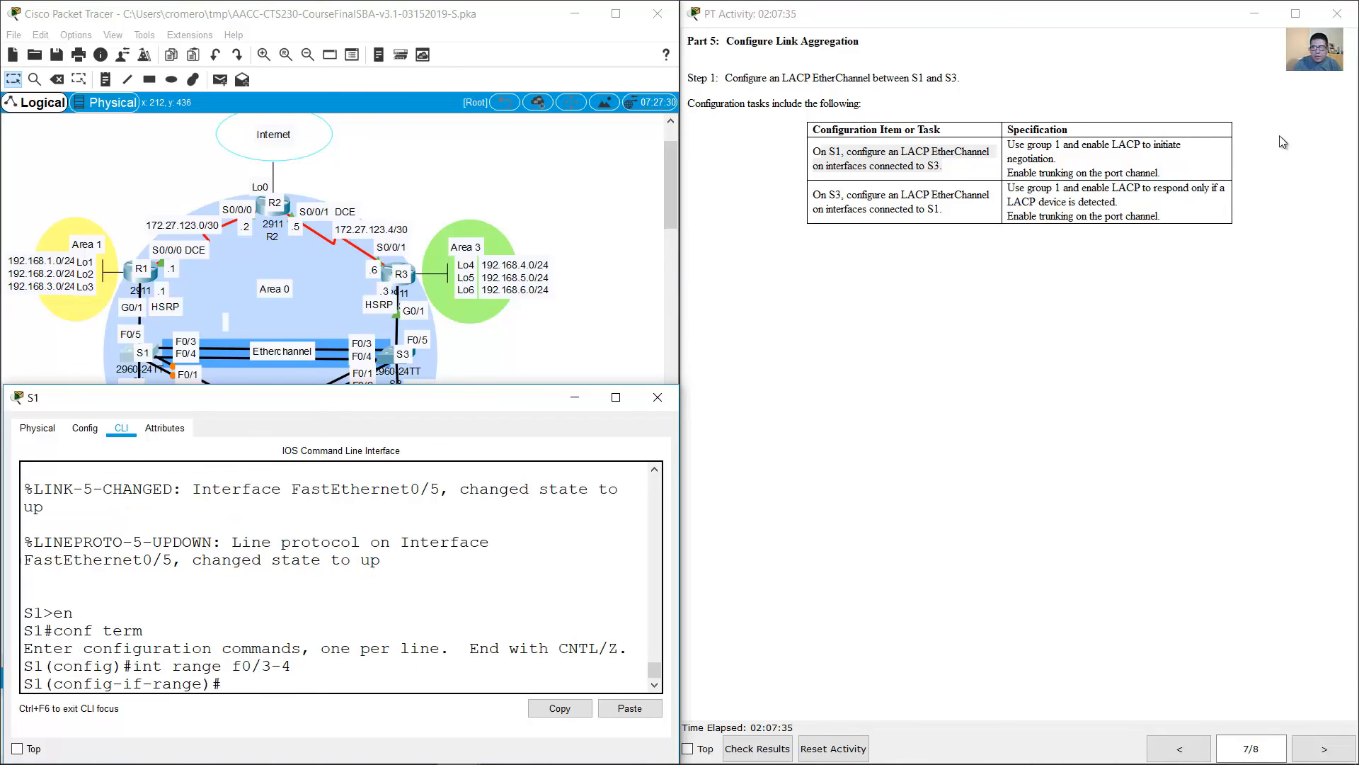
Step: Check S1's LACP specification and assign the selected interfaces to channel-group 1 in active mode
left_click_drag(1015, 145, 1175, 163)
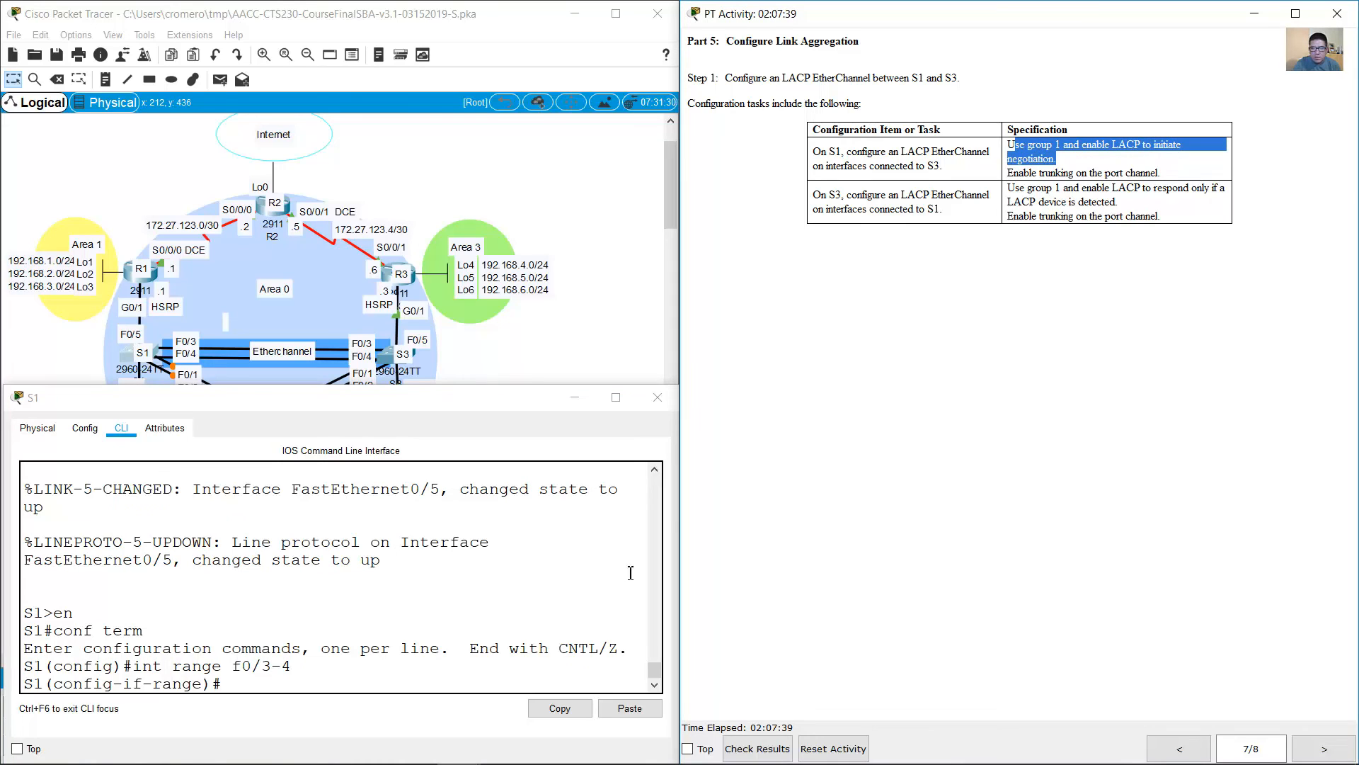
left_click(535, 610)
type("chan")
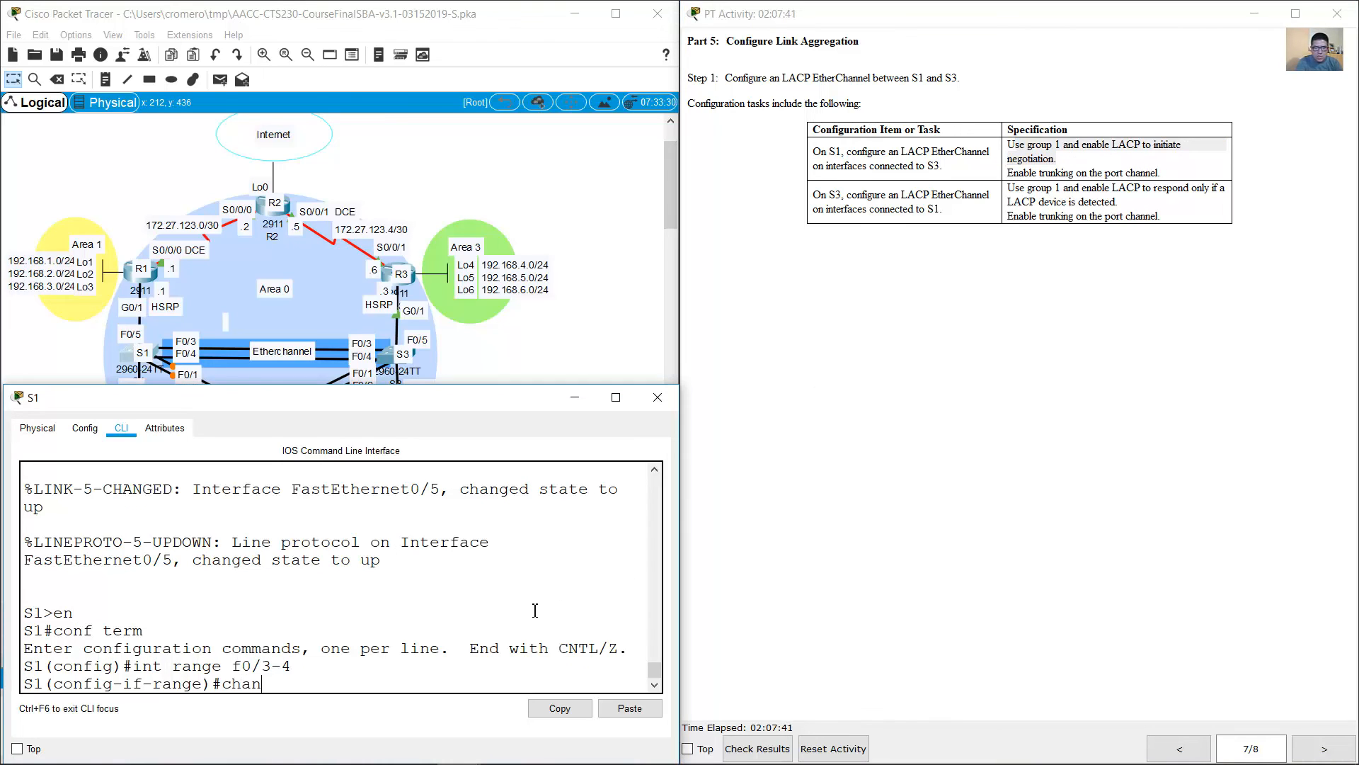
type("nel-group 1 mode")
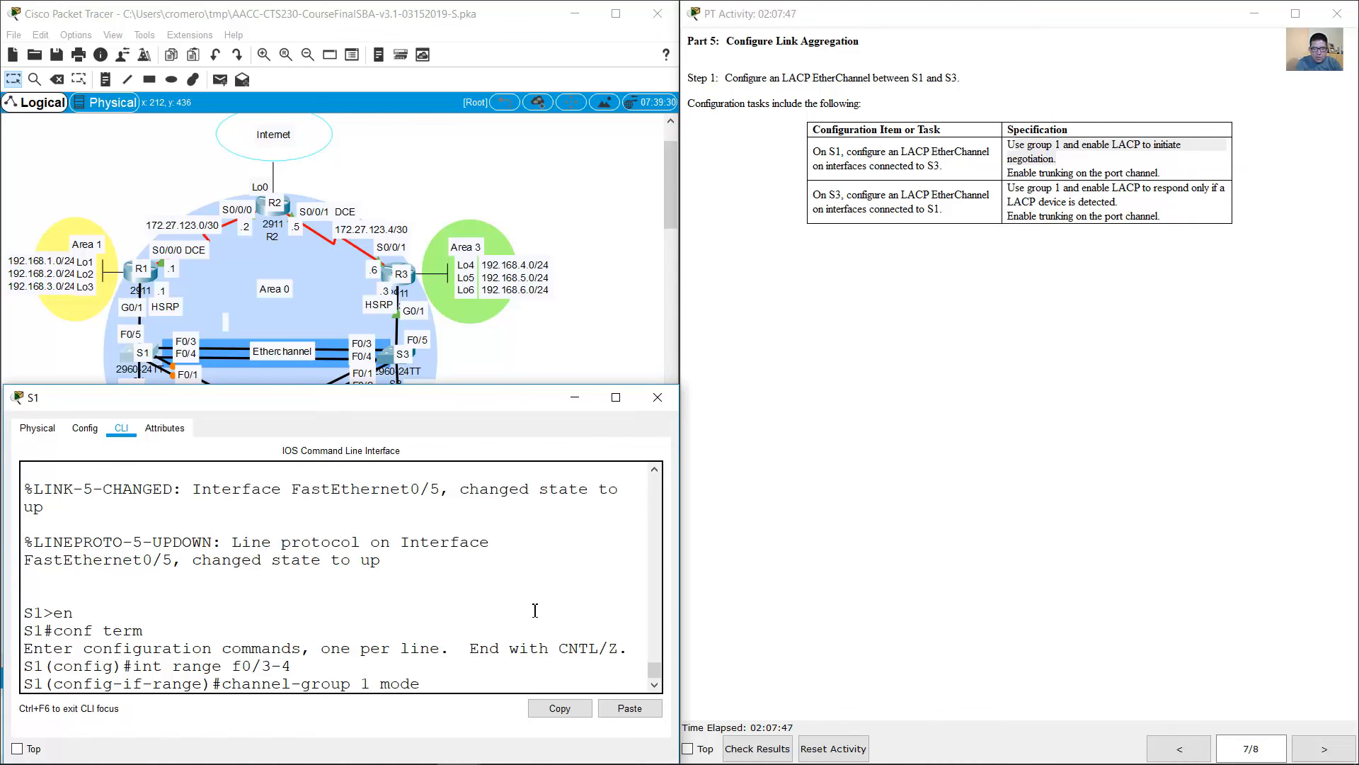
type(" active")
left_click_drag(492, 684, 433, 686)
left_click(507, 687)
key("Return")
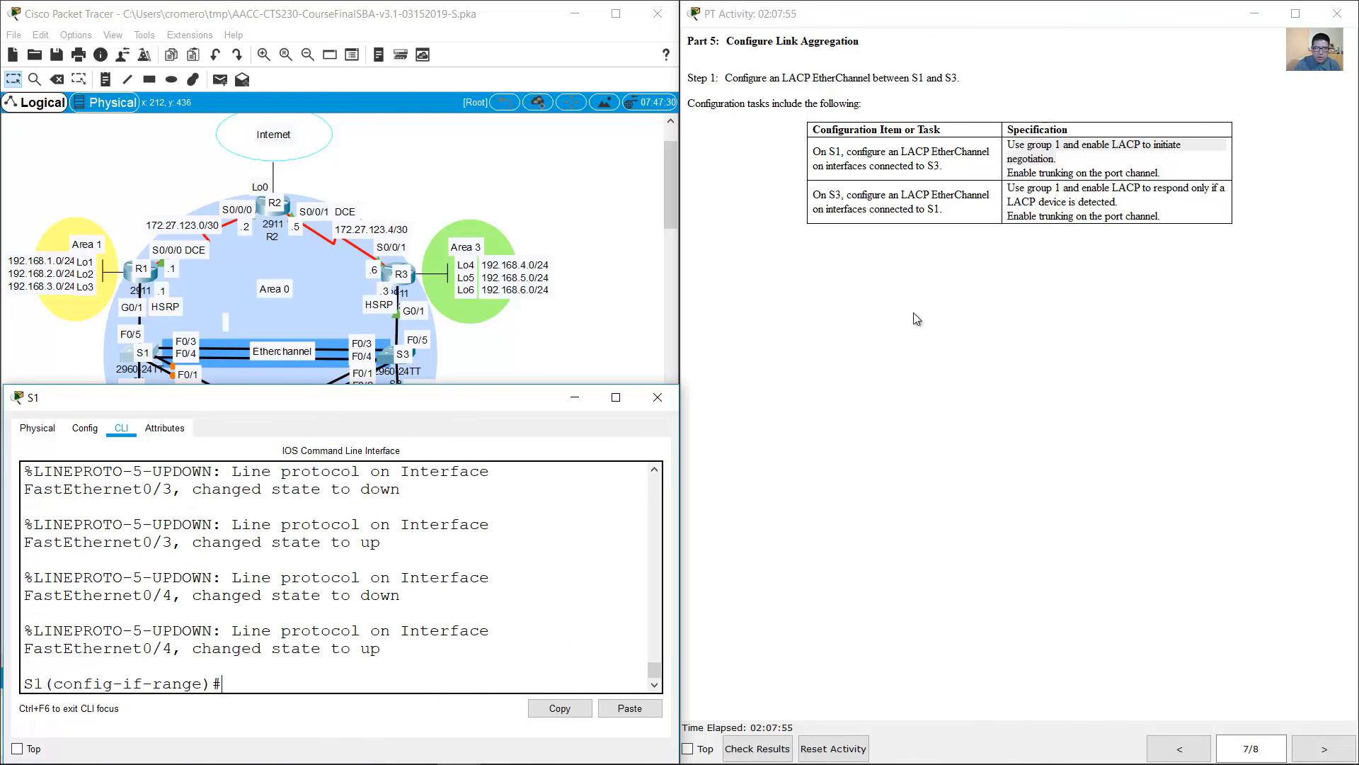
Step: Check the trunking requirement and set S1's port-channel 1 interface to switchport mode trunk
left_click_drag(1014, 173, 1204, 171)
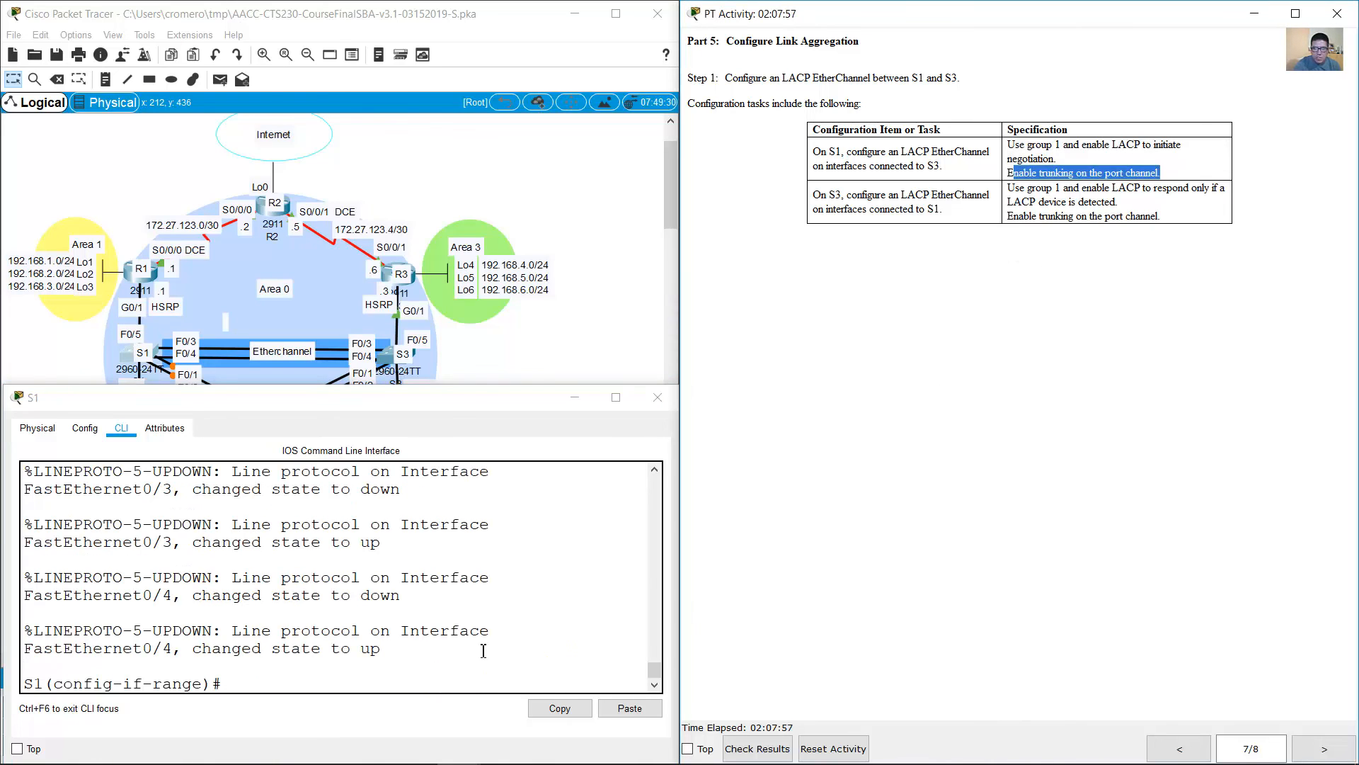
left_click(434, 658)
type("exit")
key("Return")
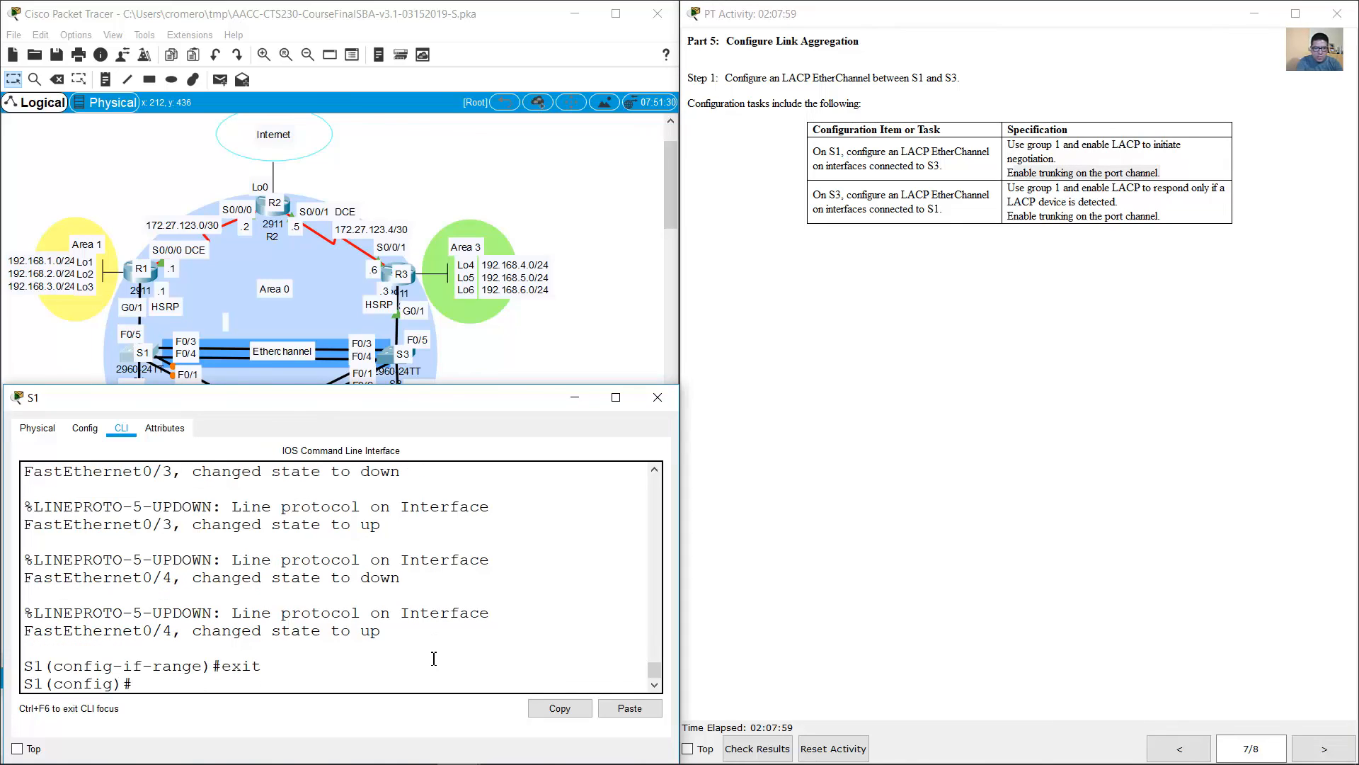
type("int port-channel 1")
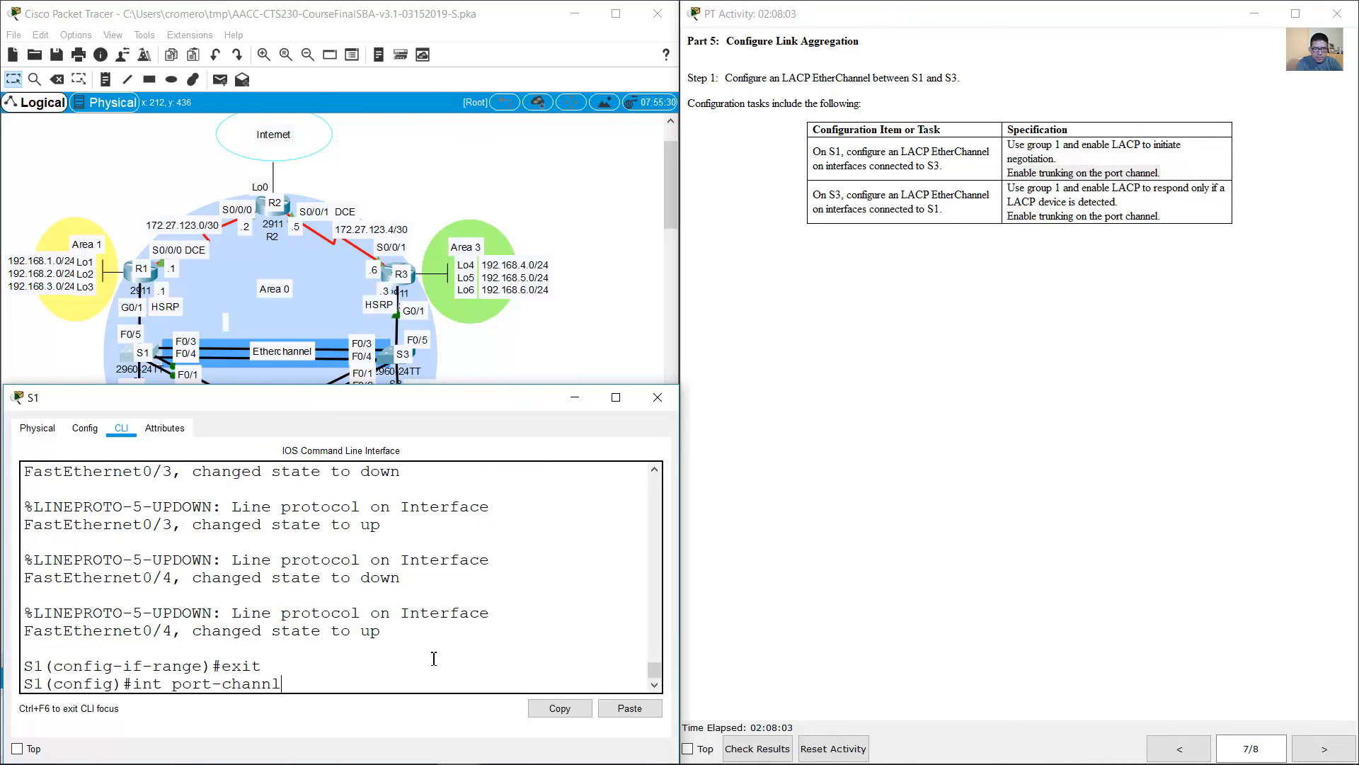
key("Return")
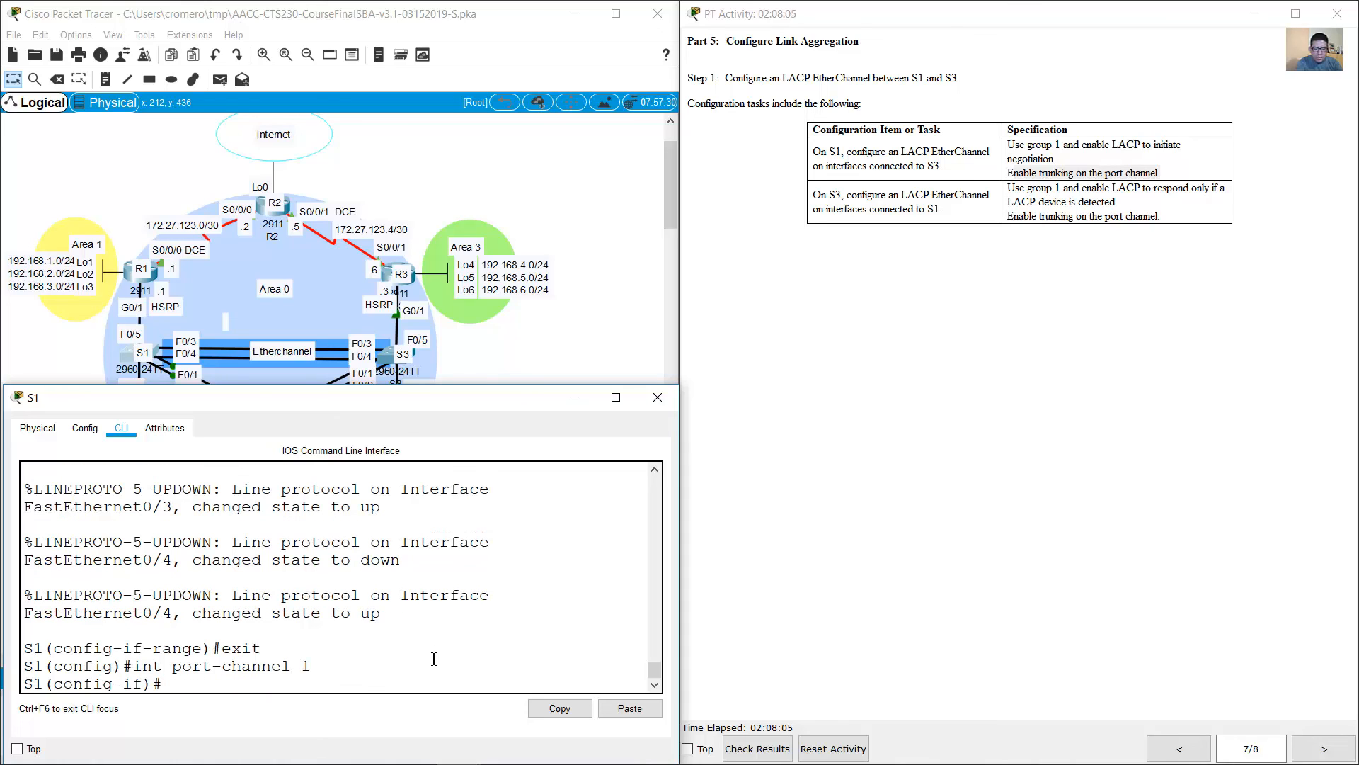
type("switchport mode trunk")
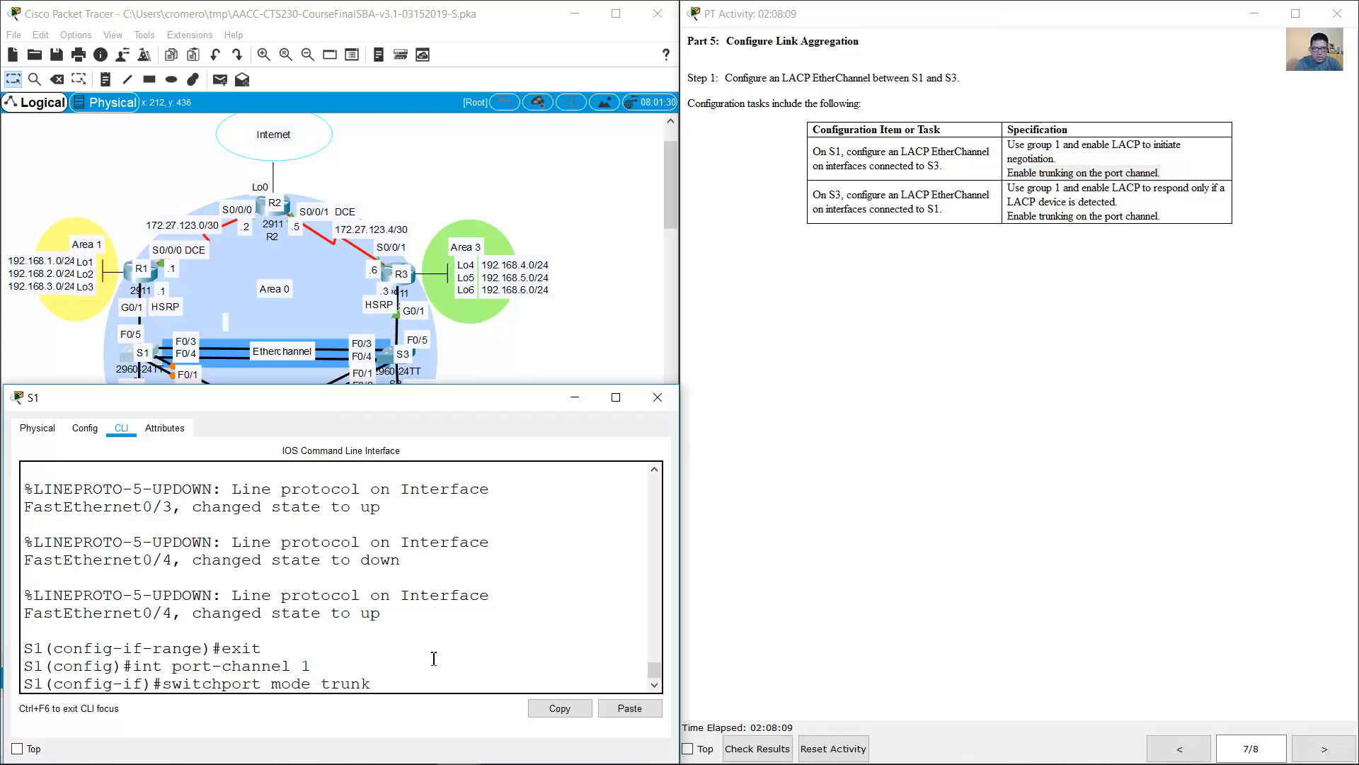
key("Return")
Step: Check the S3 EtherChannel task, open S3's command line and enter global configuration mode
left_click(831, 190)
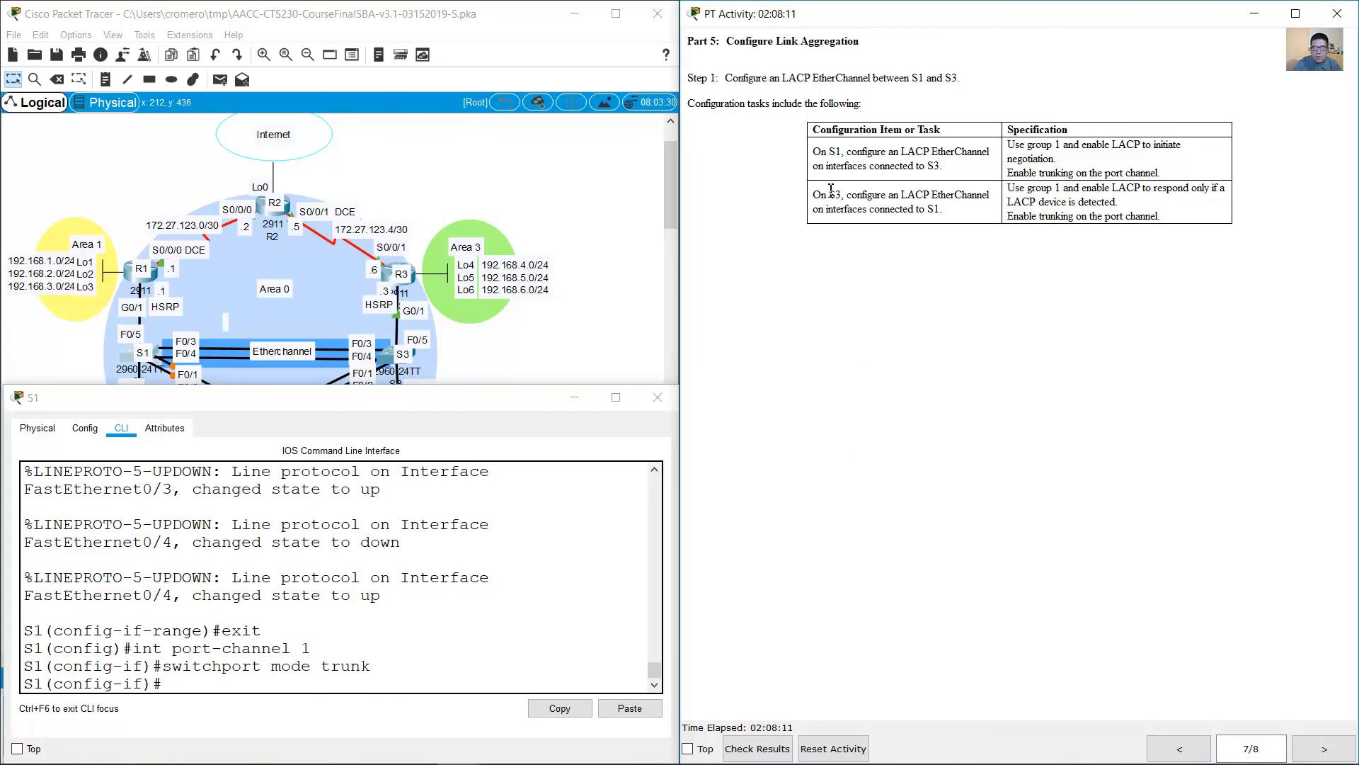
left_click_drag(828, 196, 956, 211)
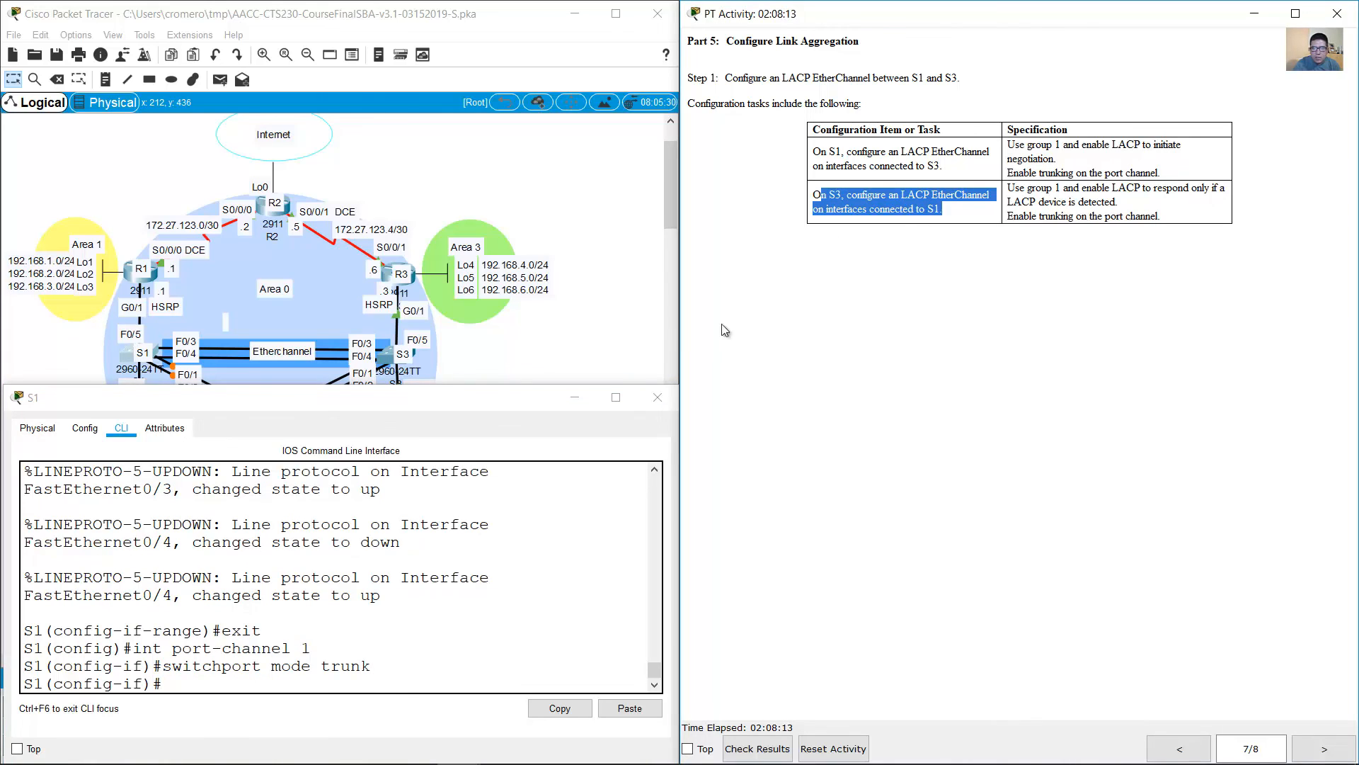
left_click(483, 343)
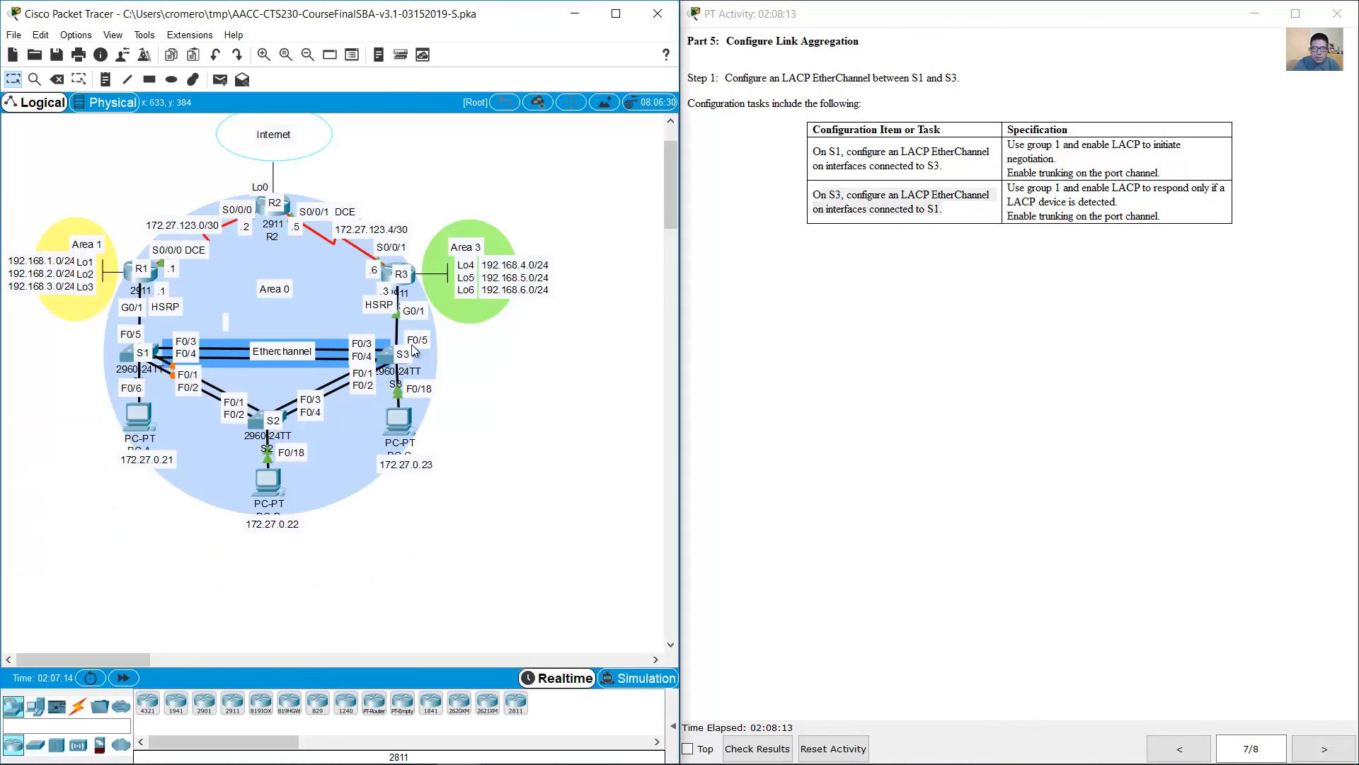
left_click(373, 359)
key("Return")
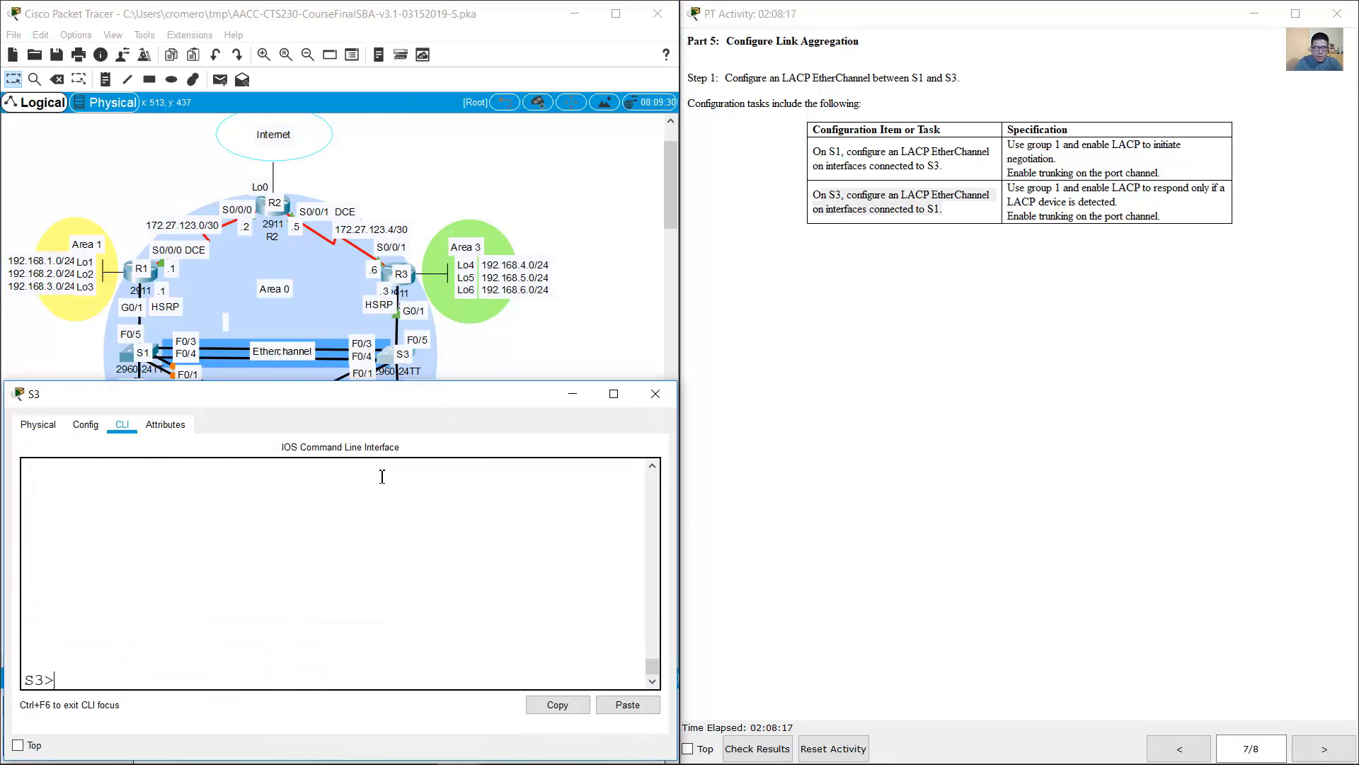
type("en")
key("Return")
type("coinf")
key("BackSpace")
key("BackSpace")
key("BackSpace")
type("nf term")
key("Return")
Step: Try to select S3's interfaces with the command int f0/3-4
type("int f0")
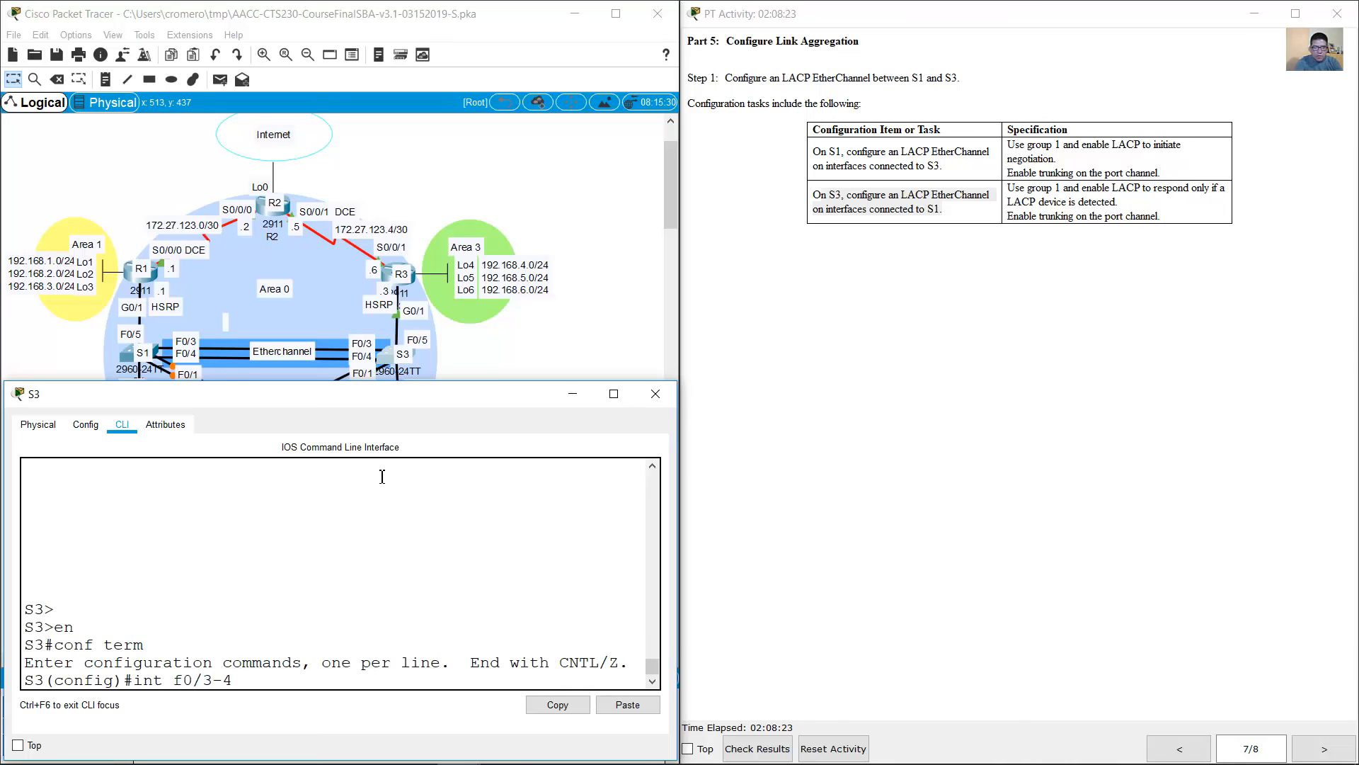
type("/3-4")
key("Return")
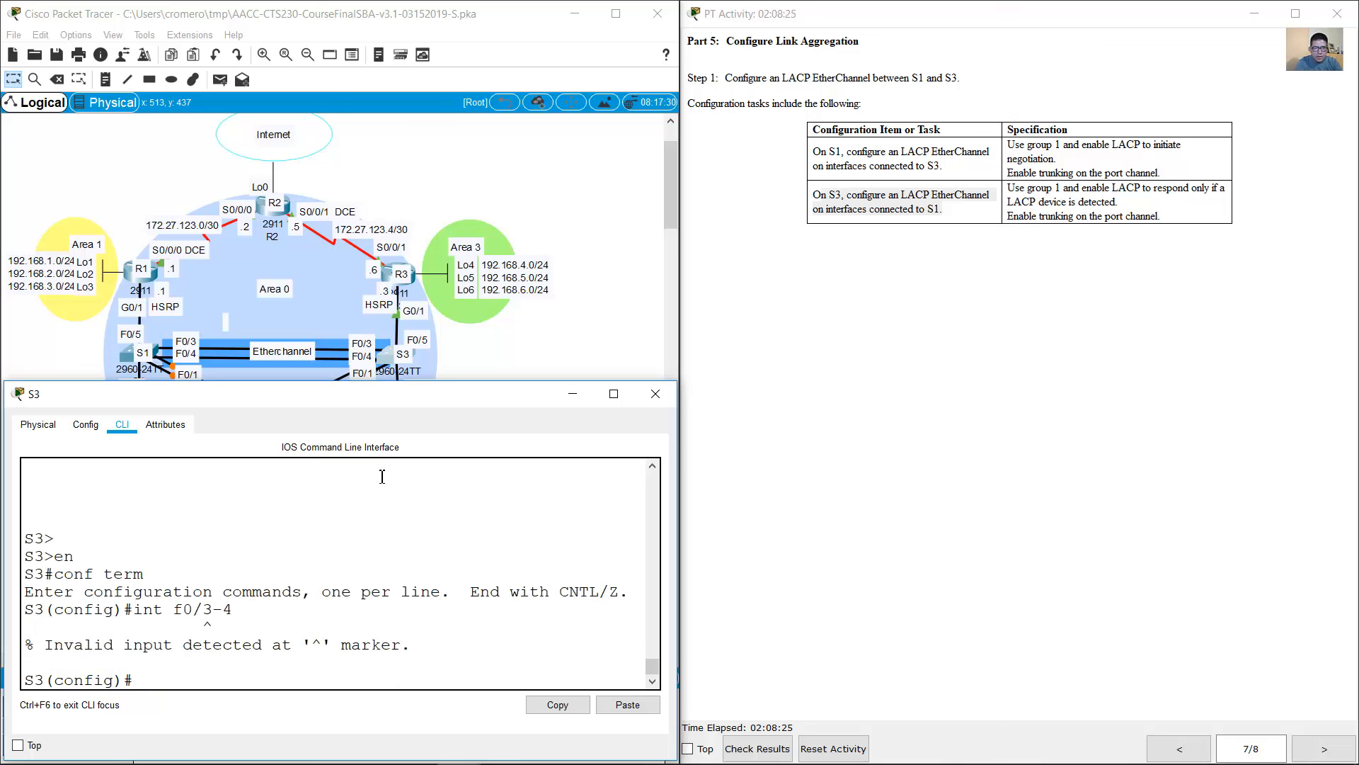
Step: Correct the rejected command to int range f0/3-4 to select S3's two EtherChannel interfaces
key("Up")
key("Left")
key("Left")
key("Left")
key("Left")
key("Left")
key("Left")
type("range")
key("Return")
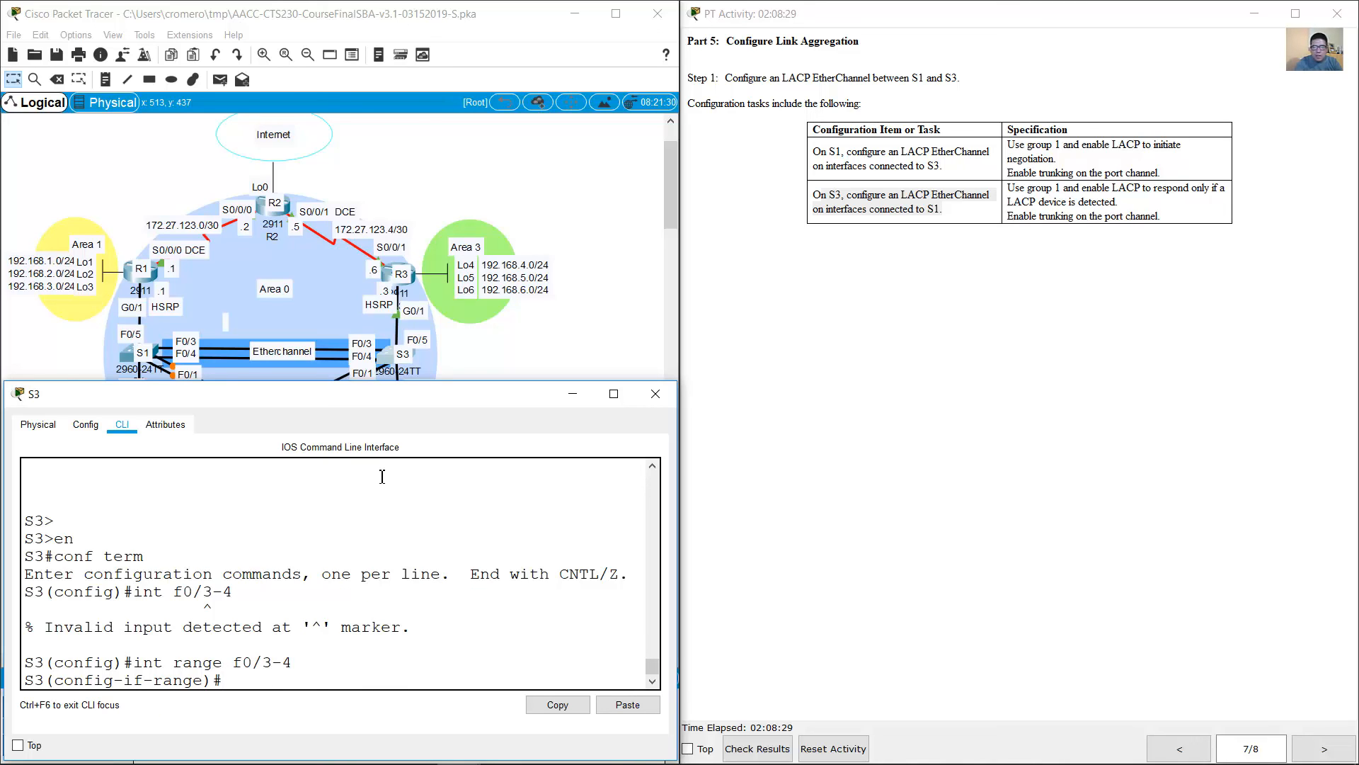
Step: Check S3's group and LACP specification and assign the selected interfaces to channel-group 1 in passive mode
left_click(1069, 195)
left_click_drag(1048, 189, 1088, 190)
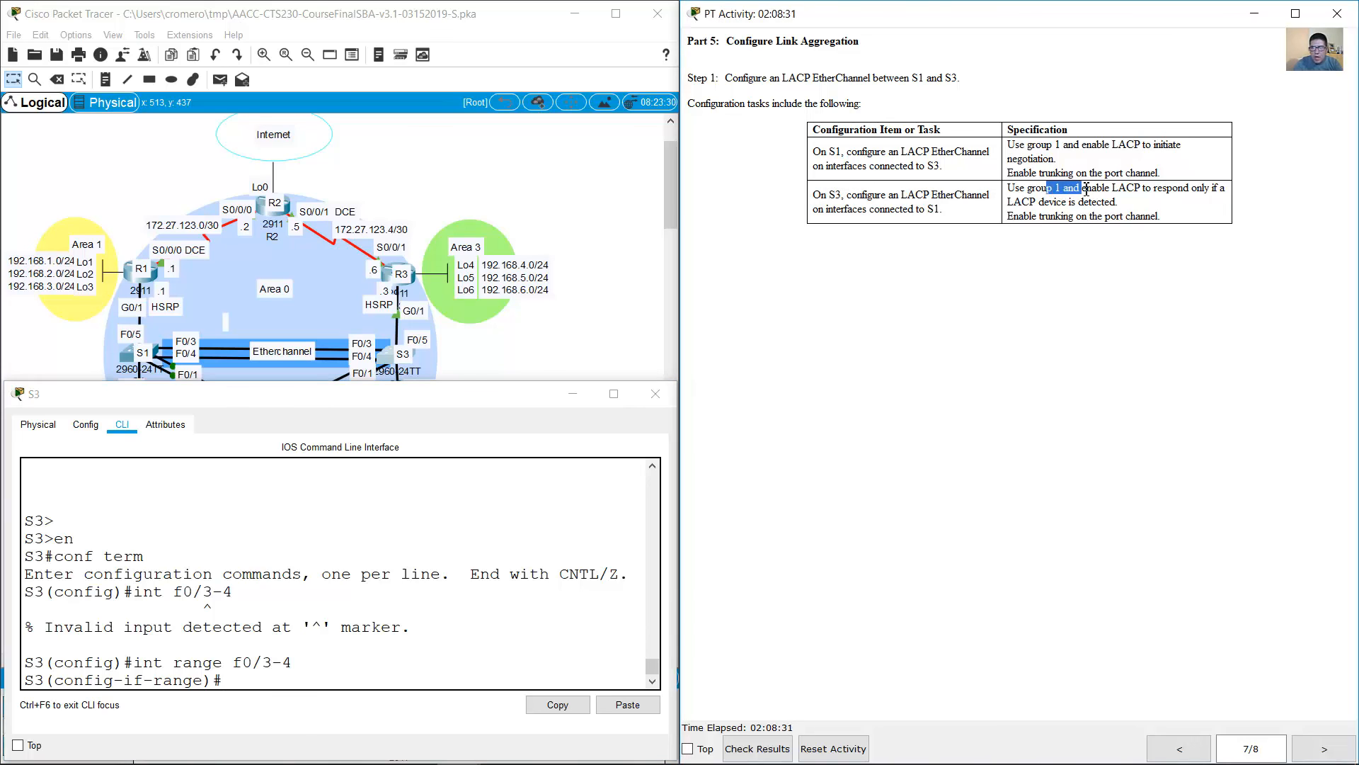
left_click(357, 645)
type("channel")
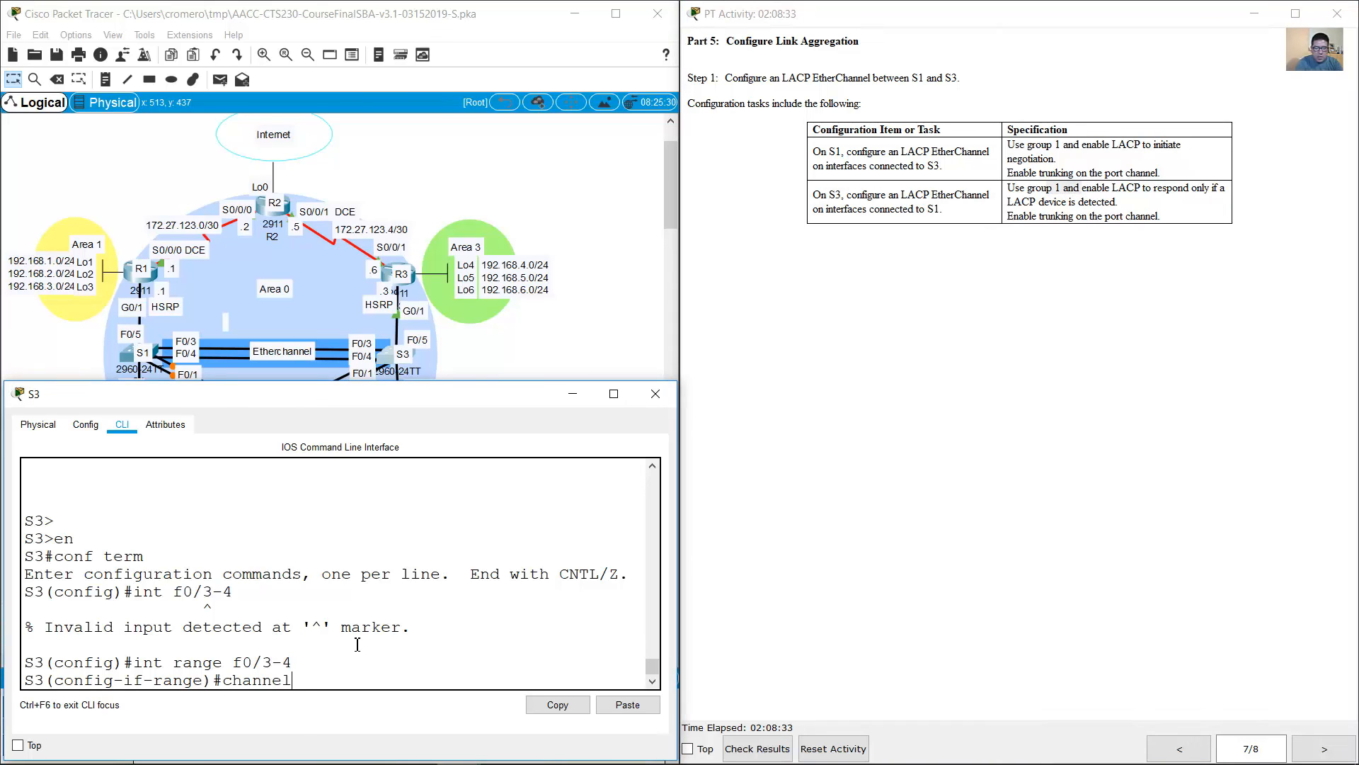
type("-group 1")
left_click(1133, 183)
mouse_move(1118, 191)
left_mouse_down()
mouse_move(1225, 190)
mouse_move(1039, 204)
mouse_move(1129, 202)
left_mouse_up()
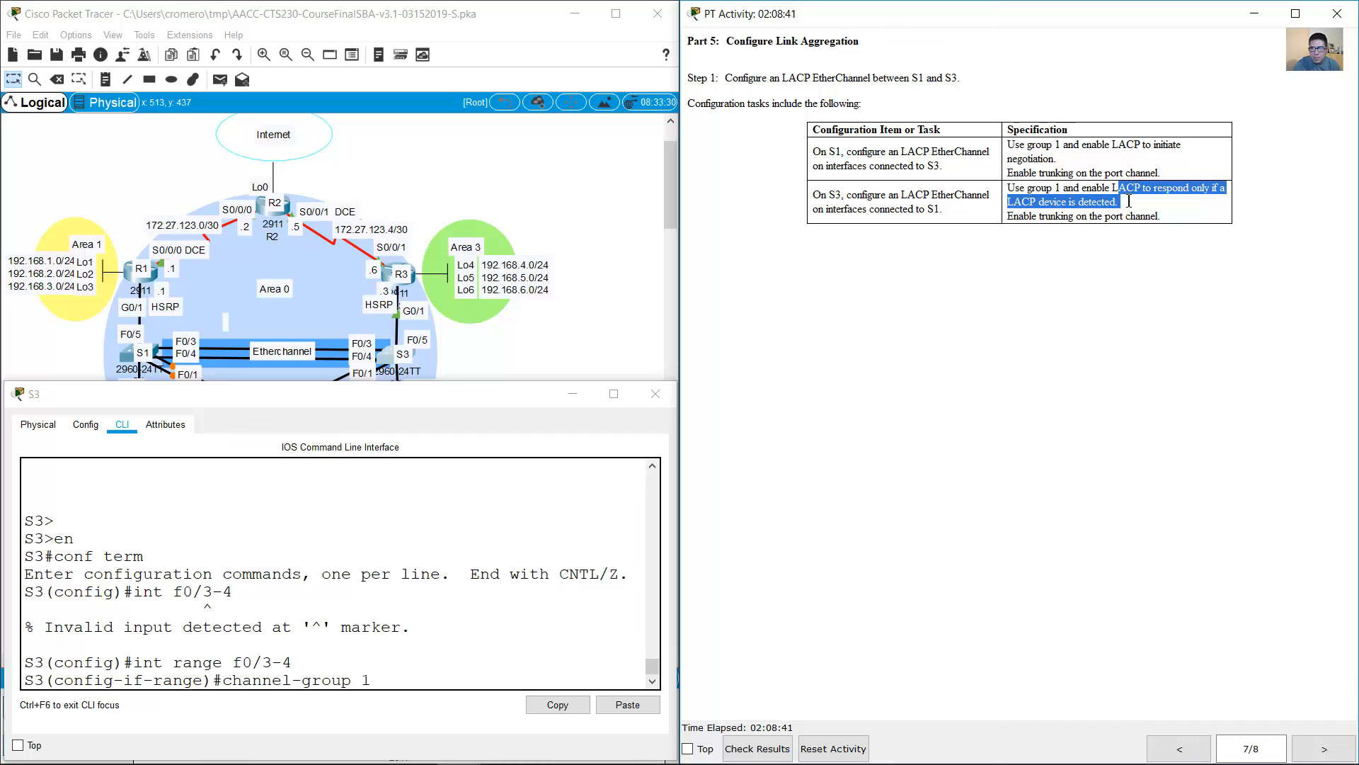
left_click(473, 666)
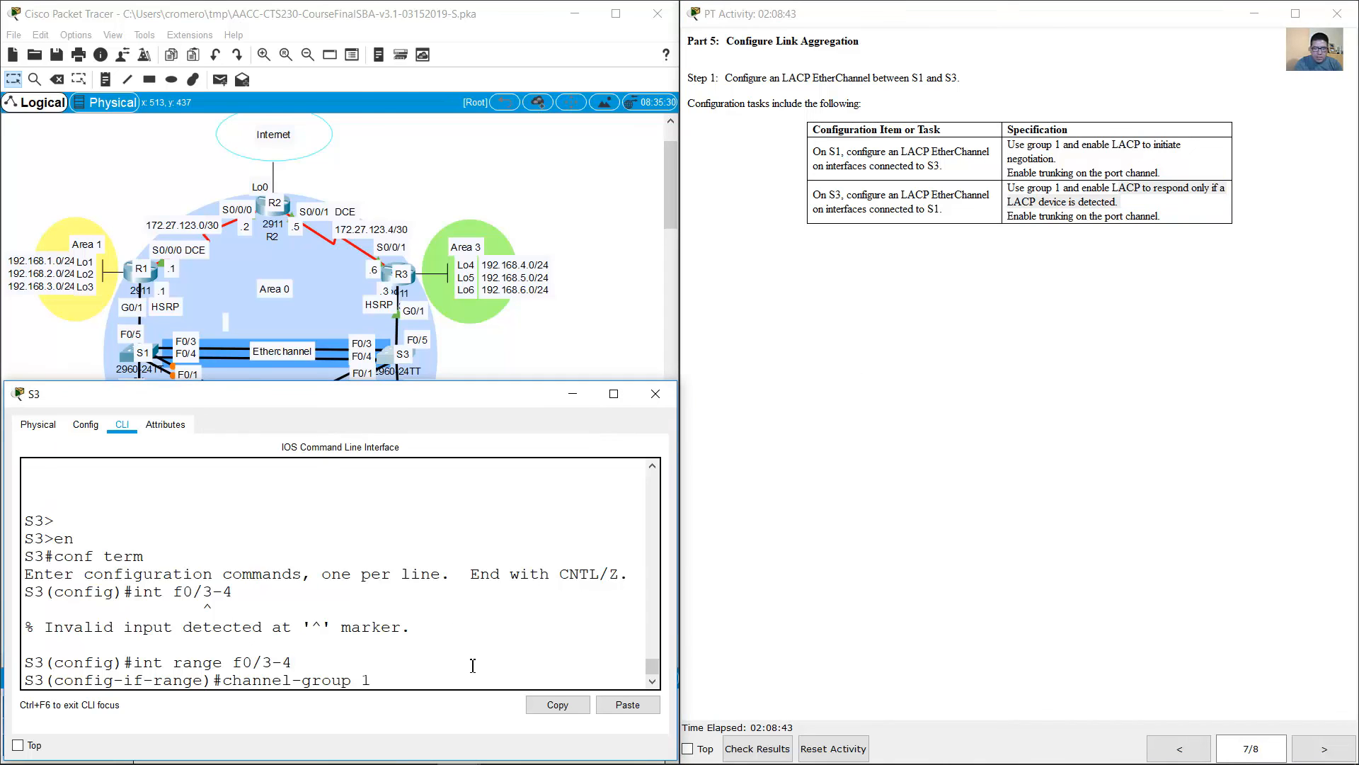
type("mode passive")
key("Return")
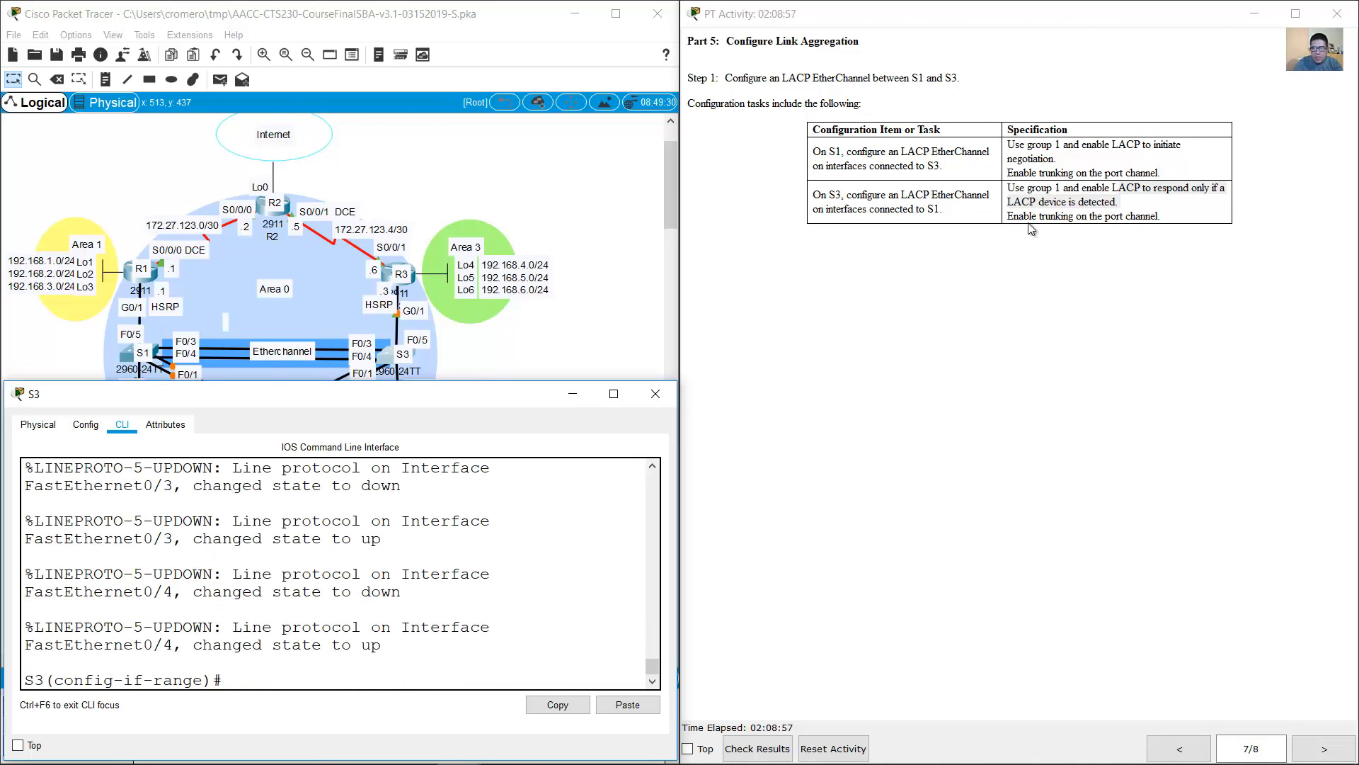
Step: Check S3's trunking requirement, leave the interface range and set interface port-channel 1 to switchport mode trunk
left_click_drag(1015, 217, 1160, 217)
left_click(441, 561)
key("Return")
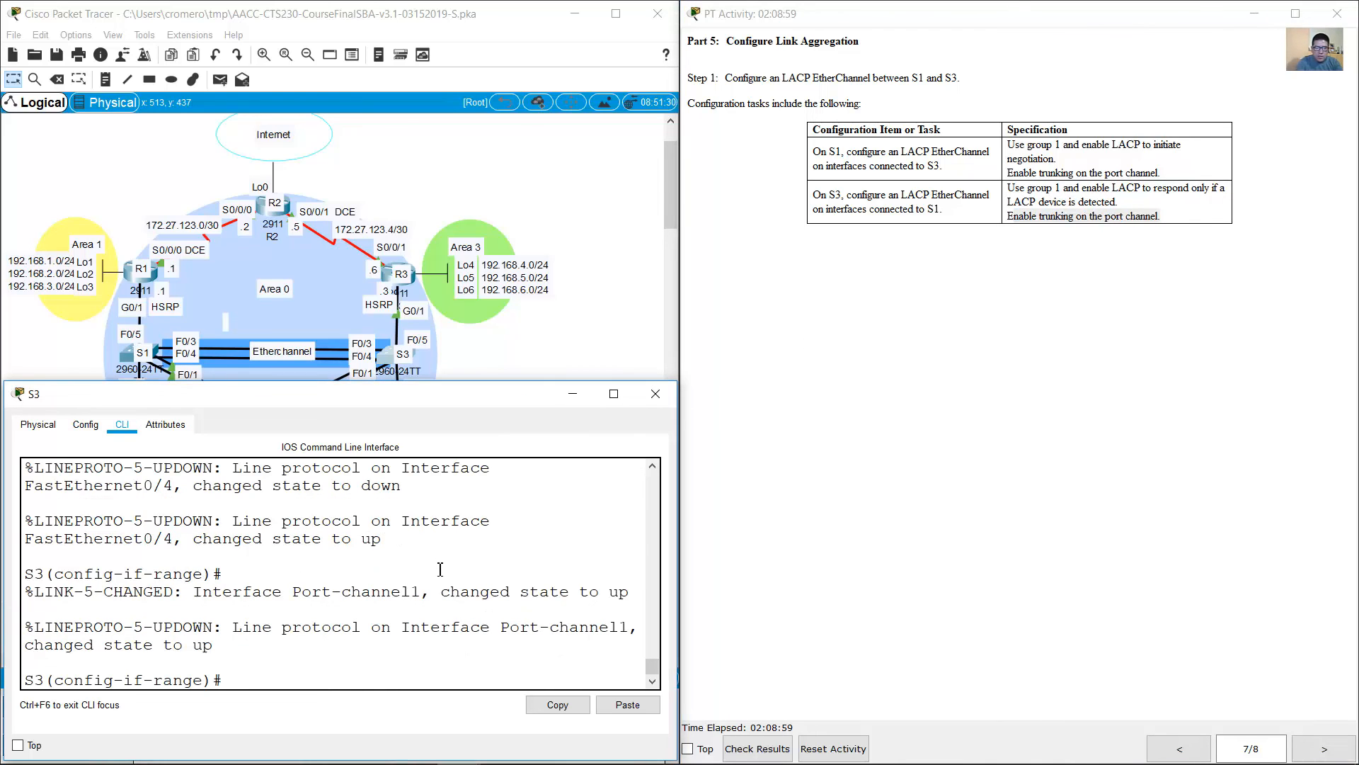
type("exit")
key("Return")
type("int ")
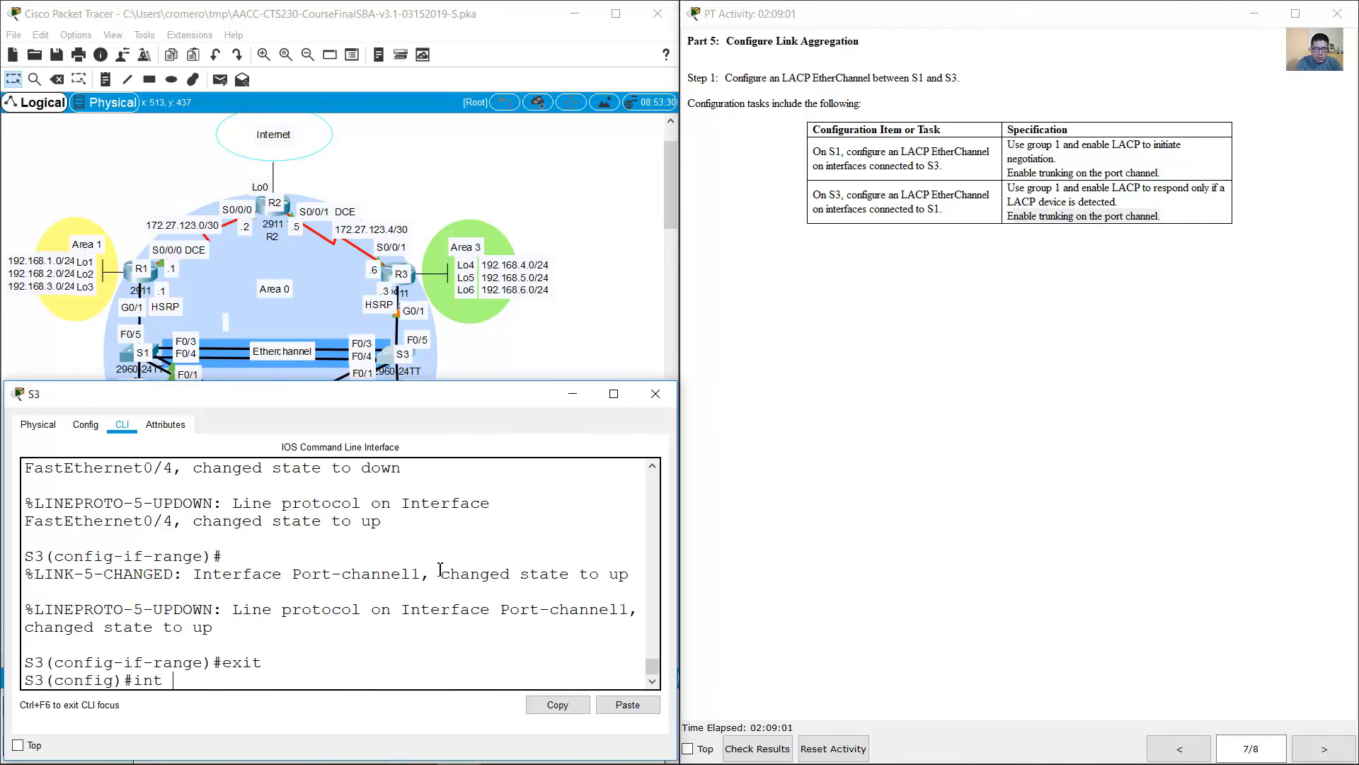
type("port-channel 1")
key("Return")
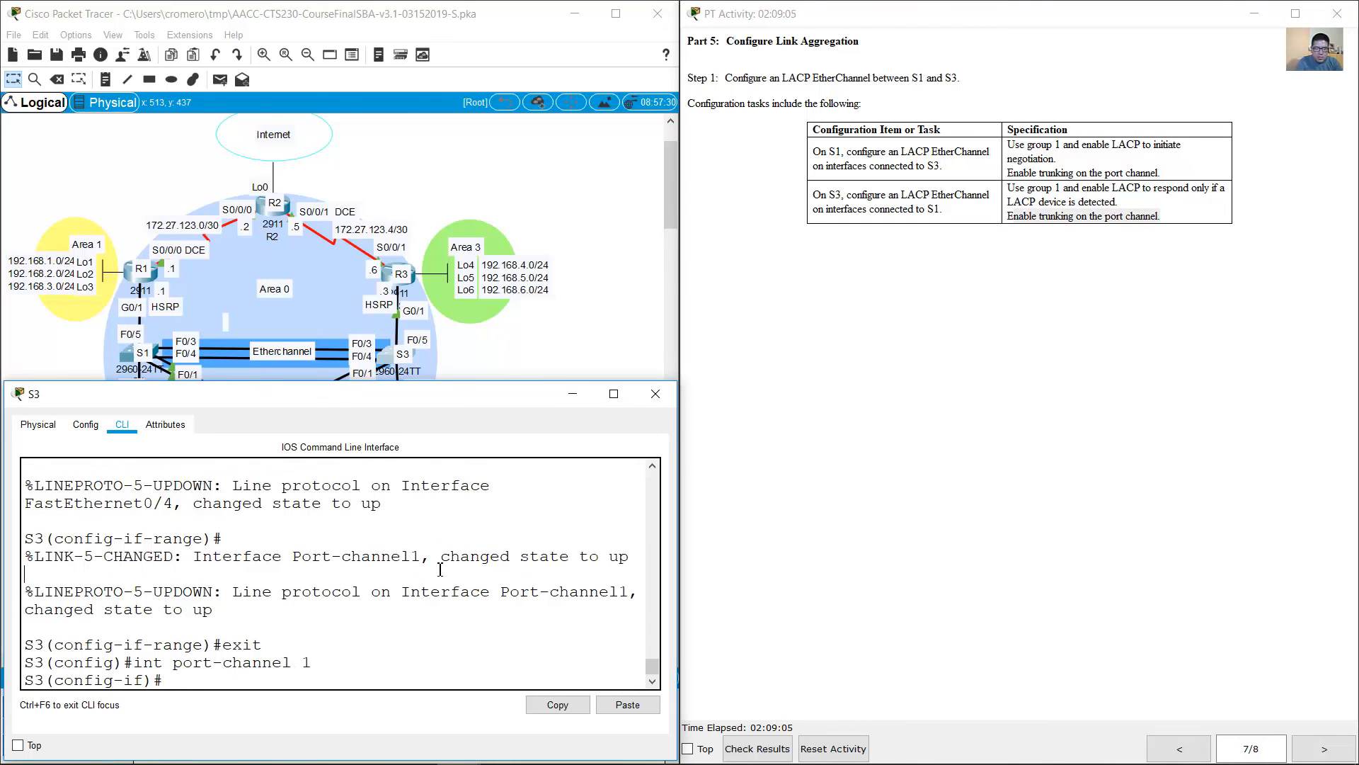
type("switchport mode trunk")
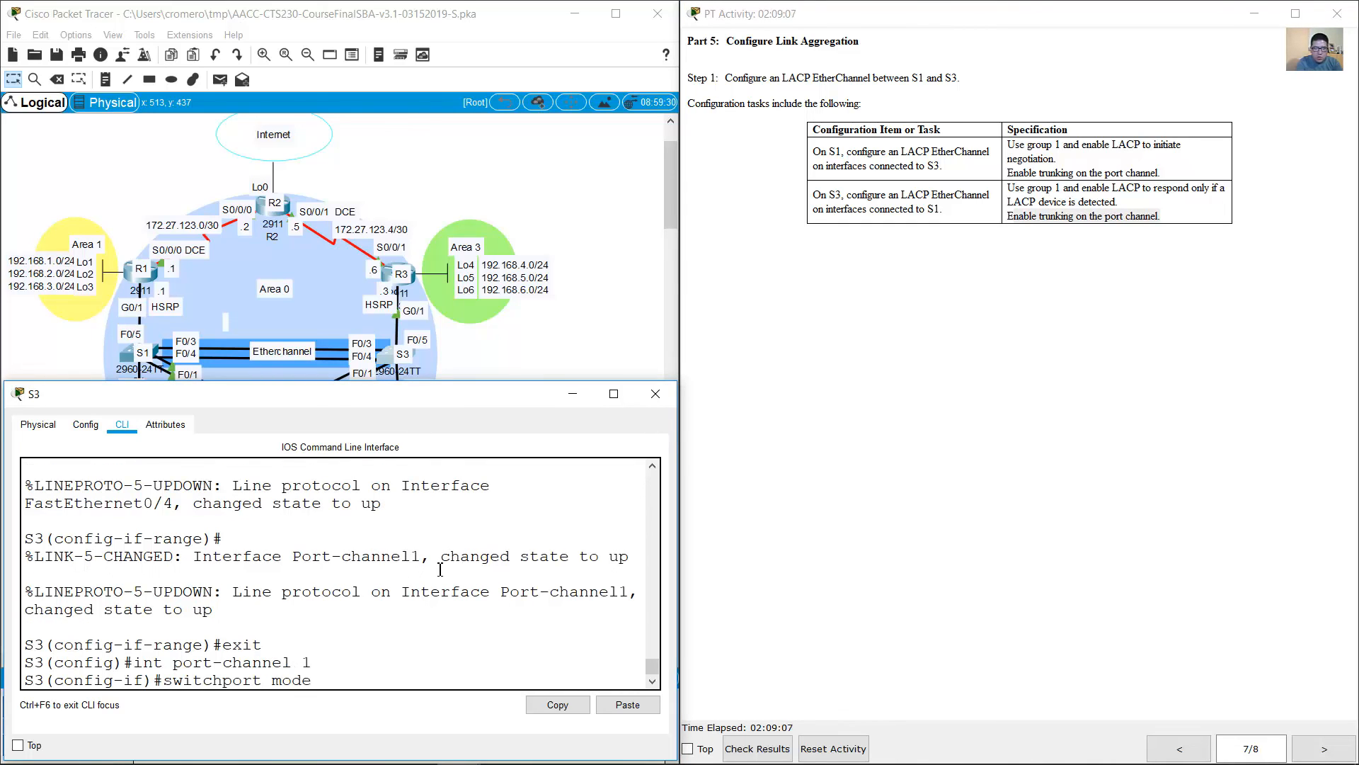
key("Return")
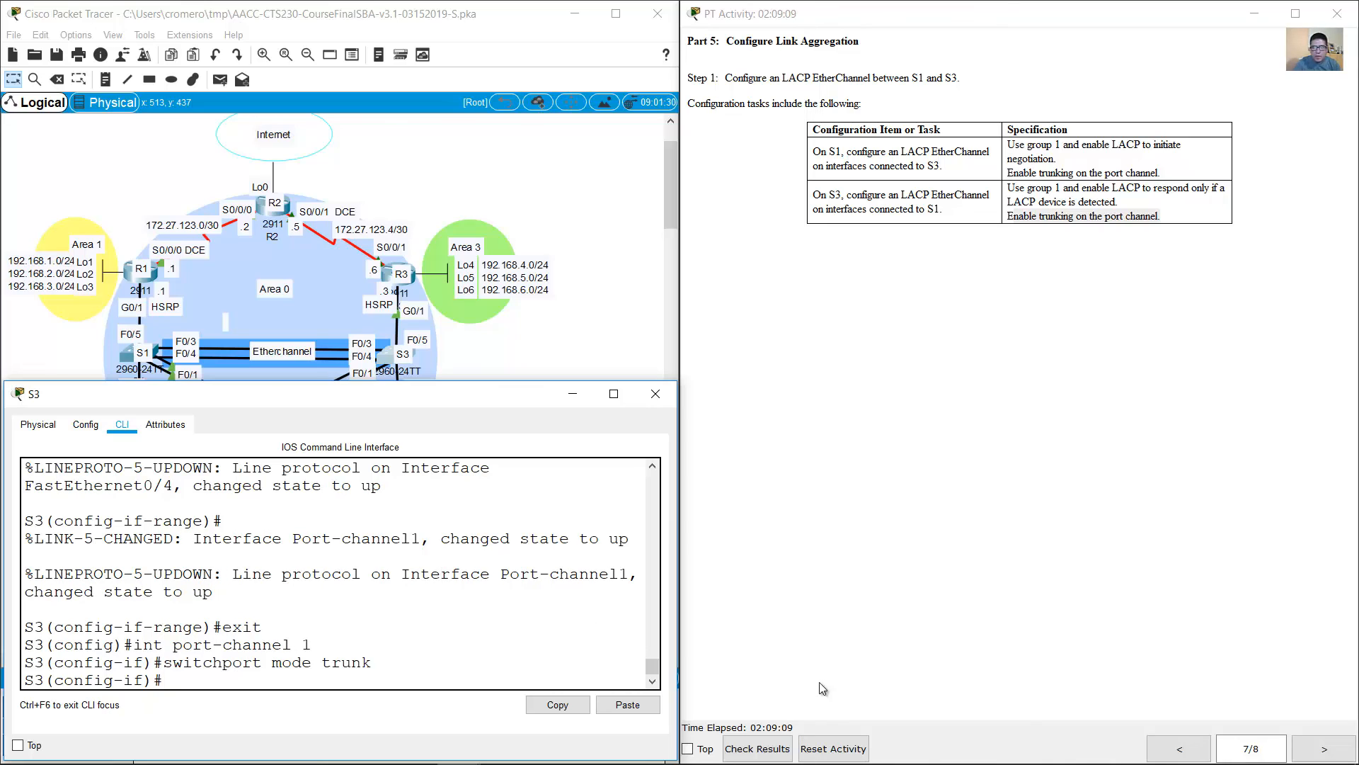